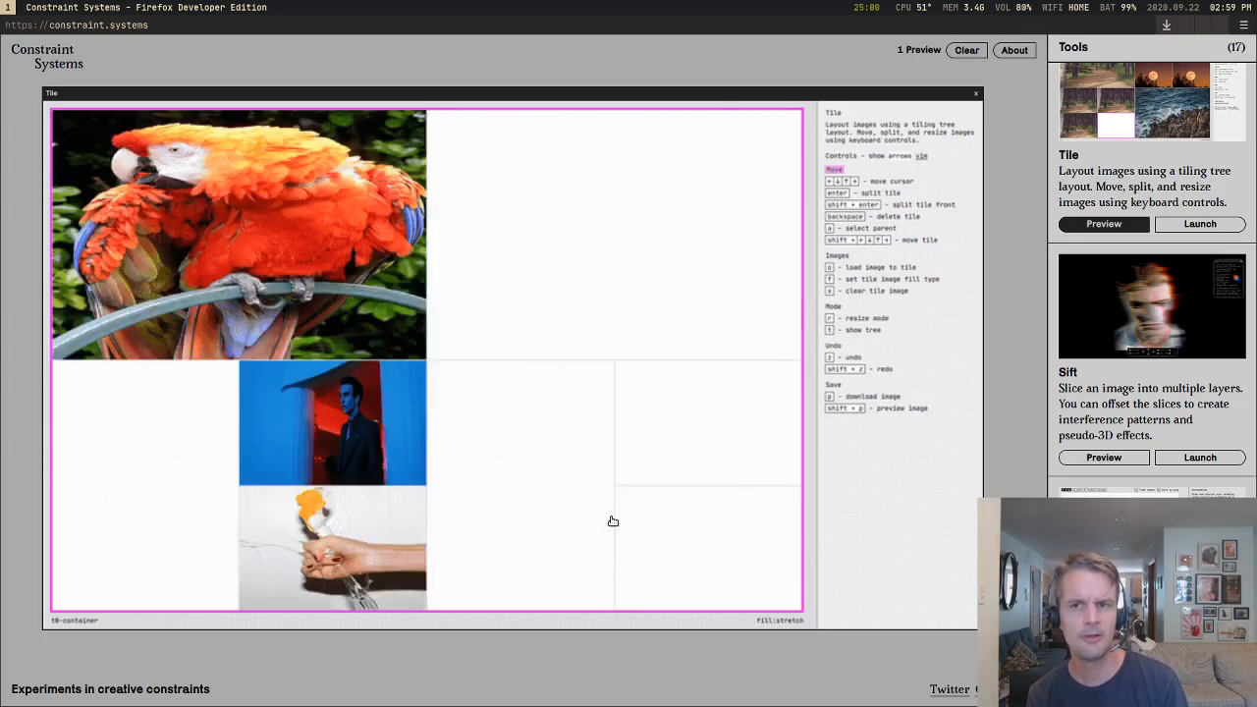
pyautogui.press('Return')
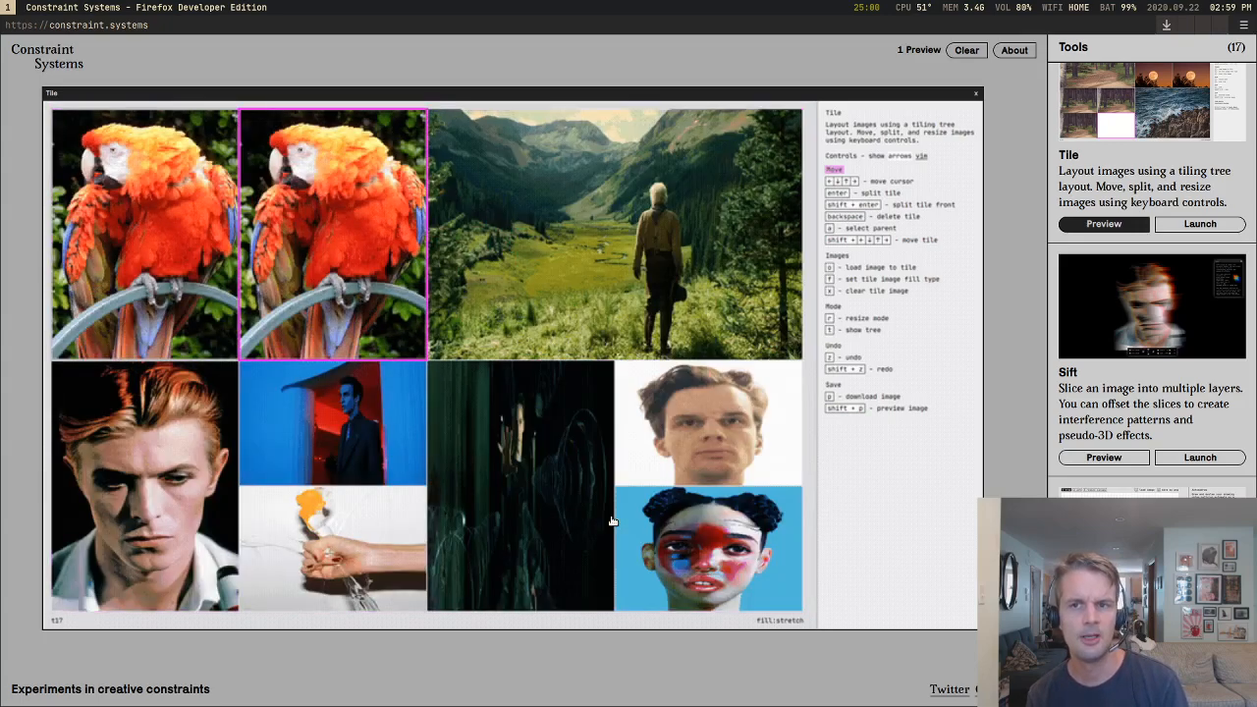
pyautogui.press('Return')
pyautogui.press('Left')
pyautogui.press('Return')
pyautogui.press('Right')
pyautogui.press('Right')
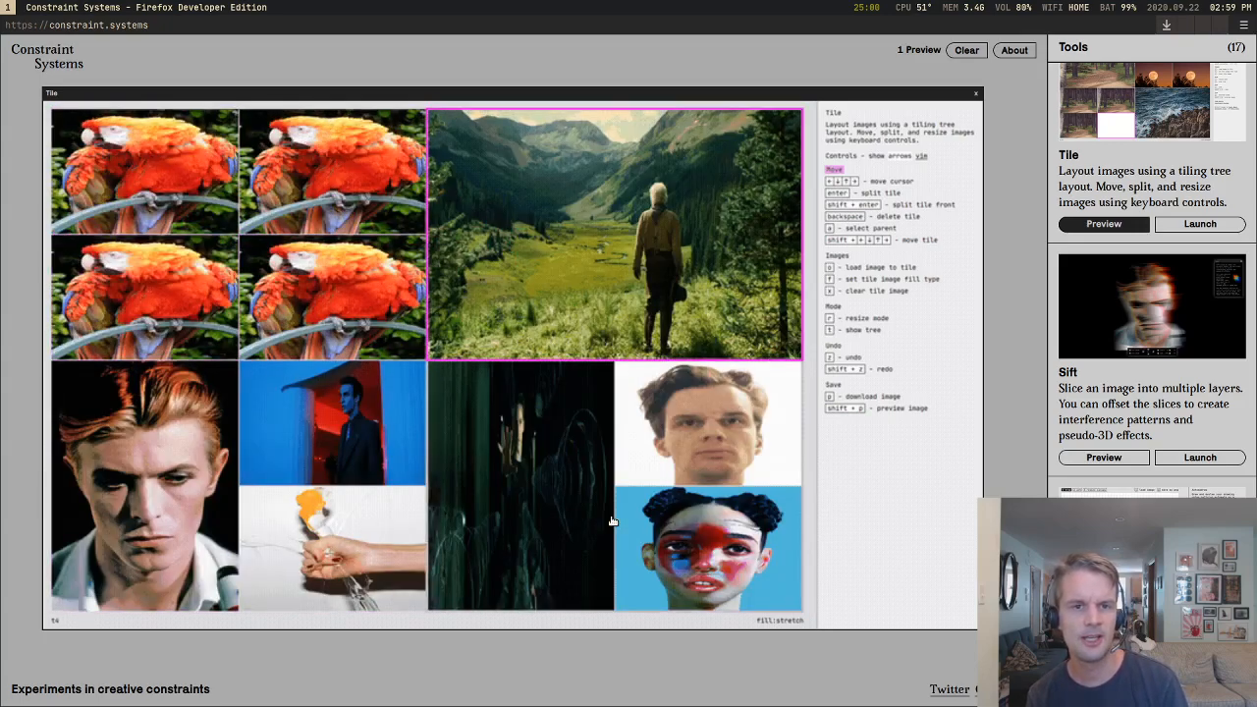
pyautogui.press('Return')
pyautogui.press('Return')
pyautogui.press('Return')
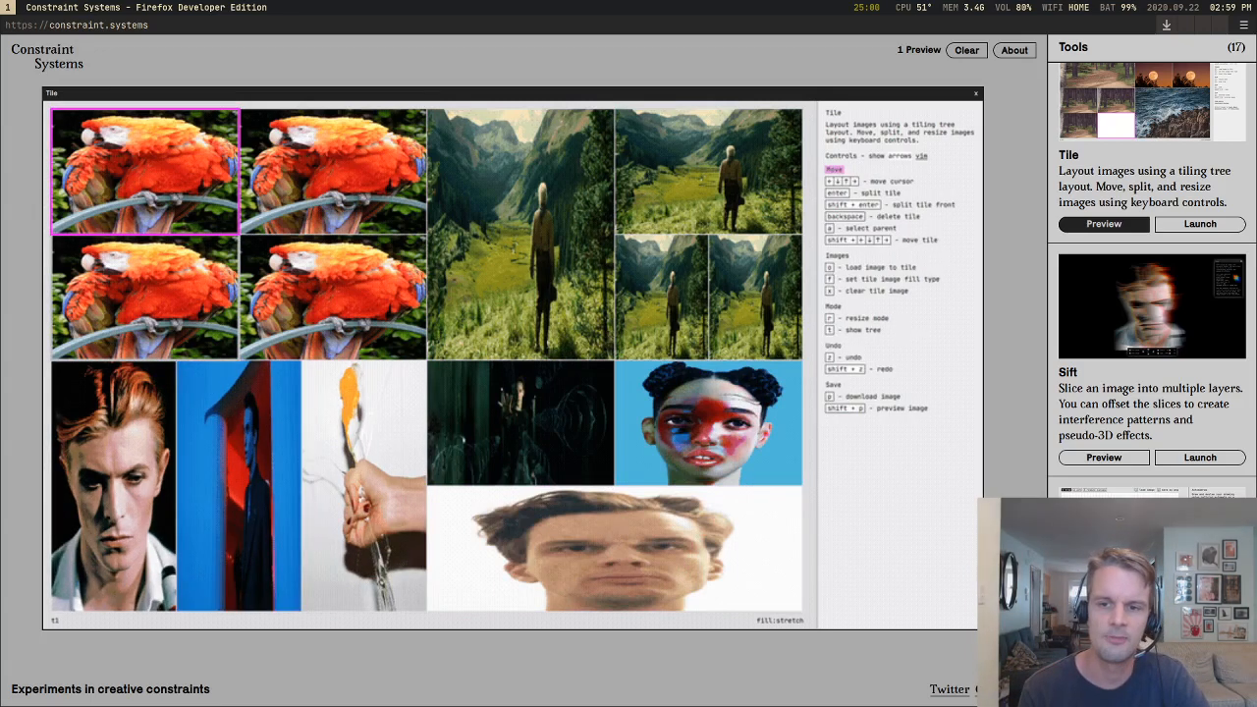
# Step: Launch the Tile tool from the Constraint Systems tools list
pyautogui.scroll(-2, 1153, 285)
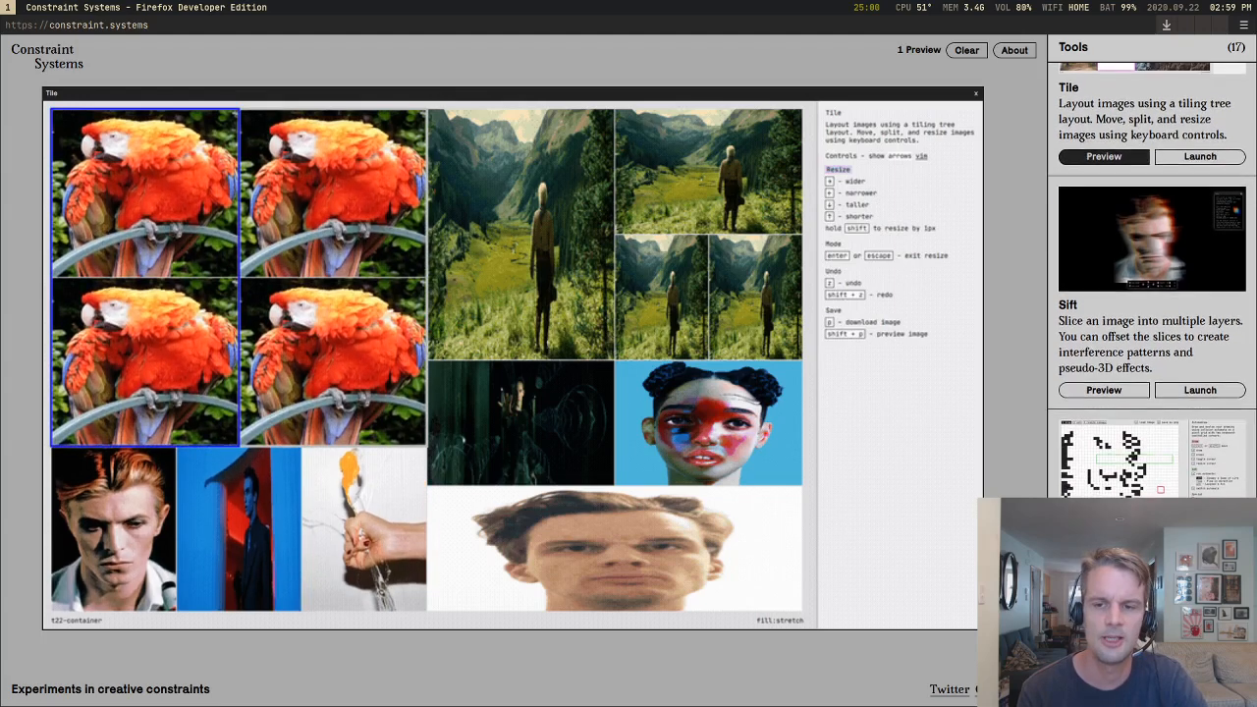
pyautogui.scroll(-3, 1089, 460)
pyautogui.scroll(6, 1088, 460)
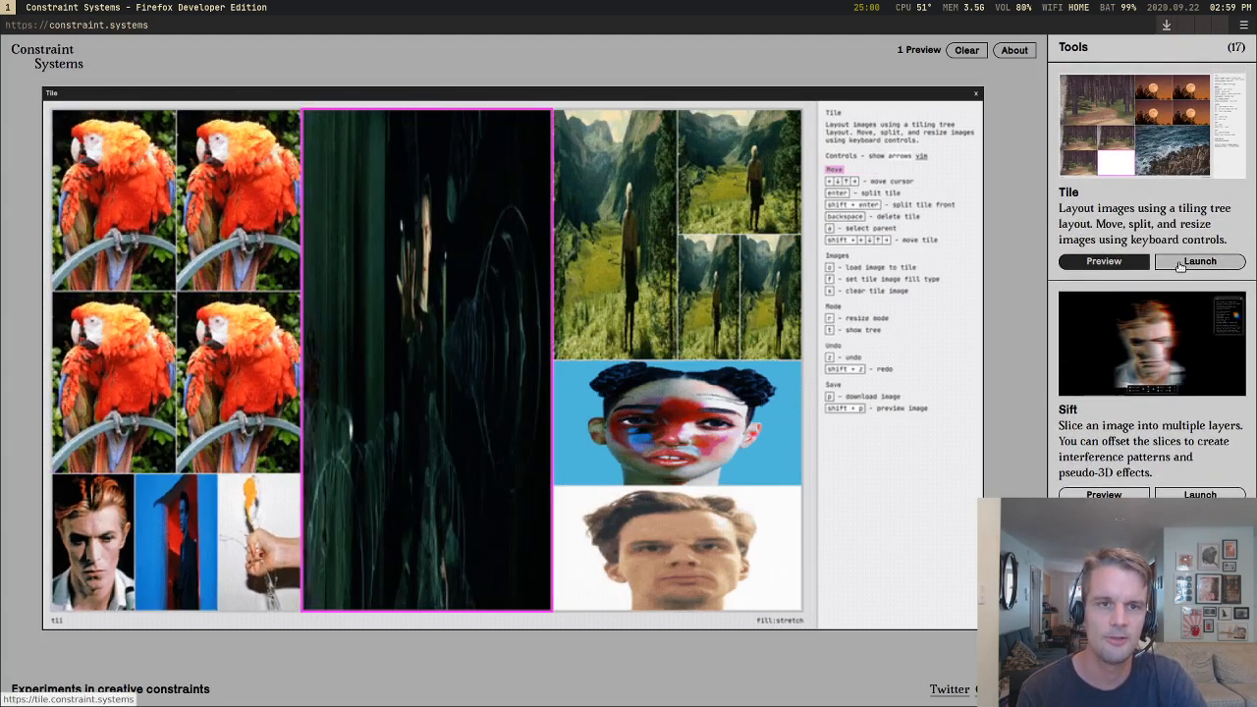
pyautogui.click(1181, 263)
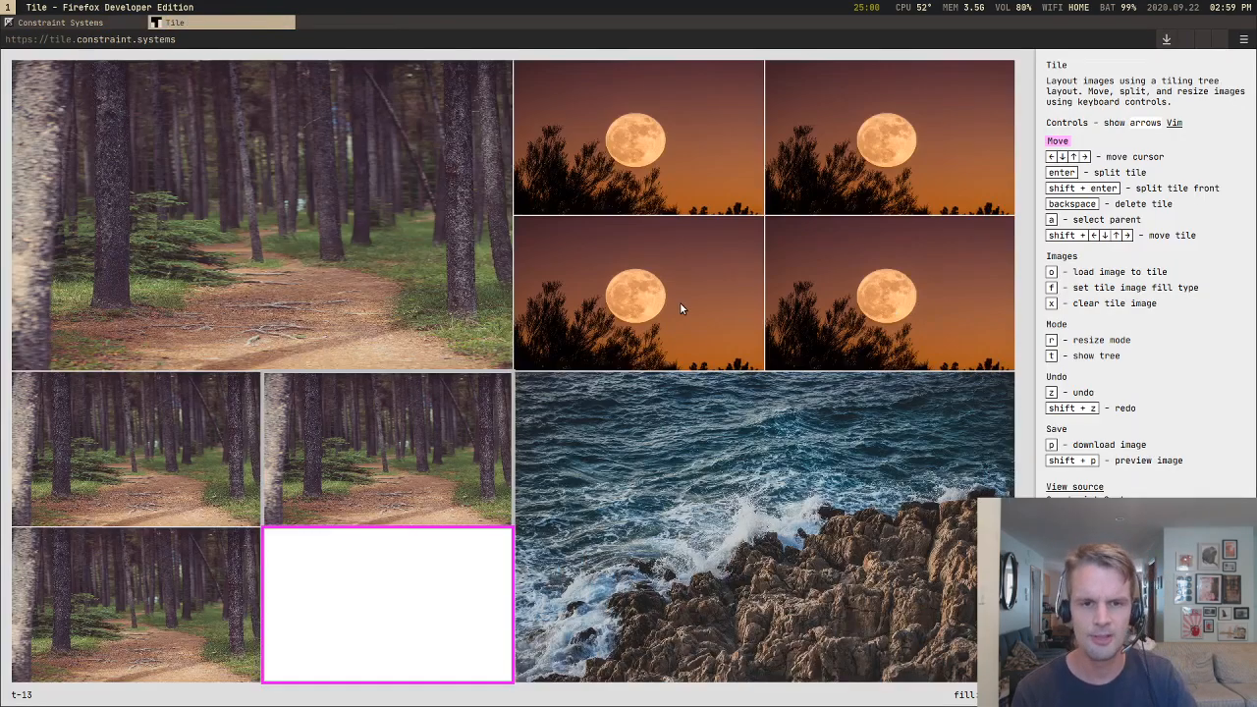
# Step: Move the tile cursor from the blank tile through the forest, moon and ocean tiles, ending on the moon tile directly above the ocean's left half
pyautogui.press('Up')
pyautogui.press('Up')
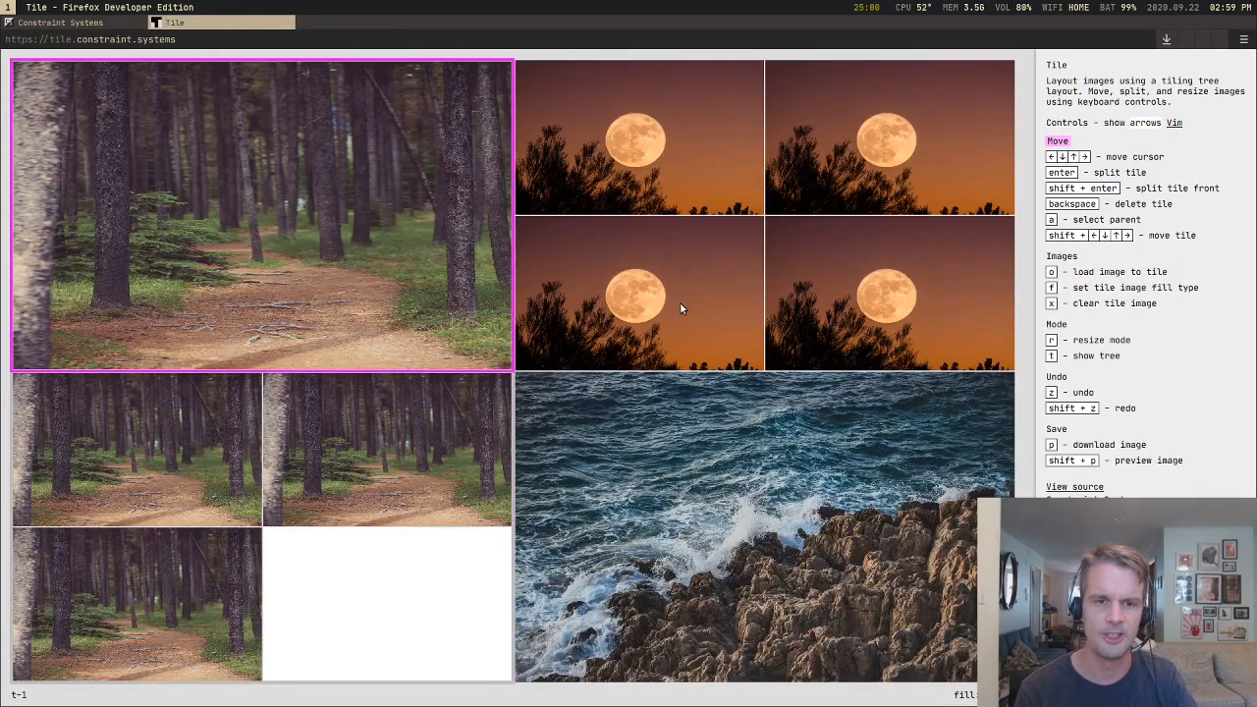
pyautogui.press('Right')
pyautogui.press('Right')
pyautogui.press('Down')
pyautogui.press('Down')
pyautogui.press('Left')
pyautogui.press('Up')
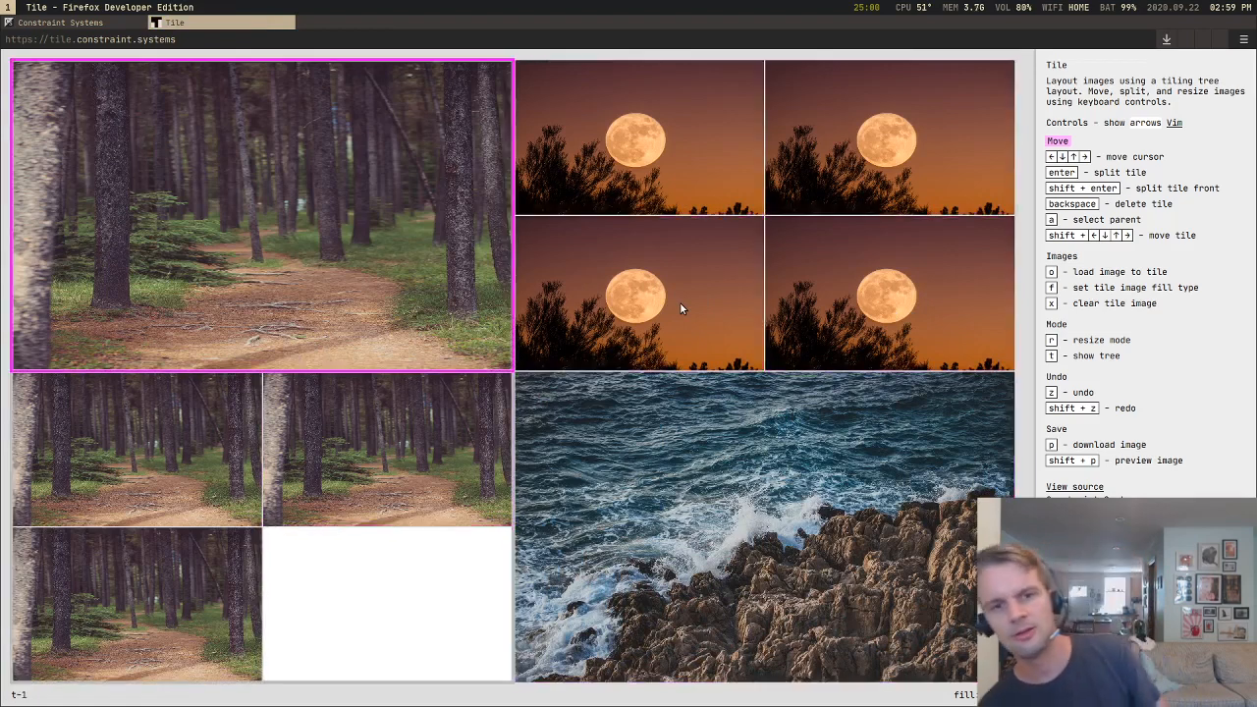
pyautogui.press('Right')
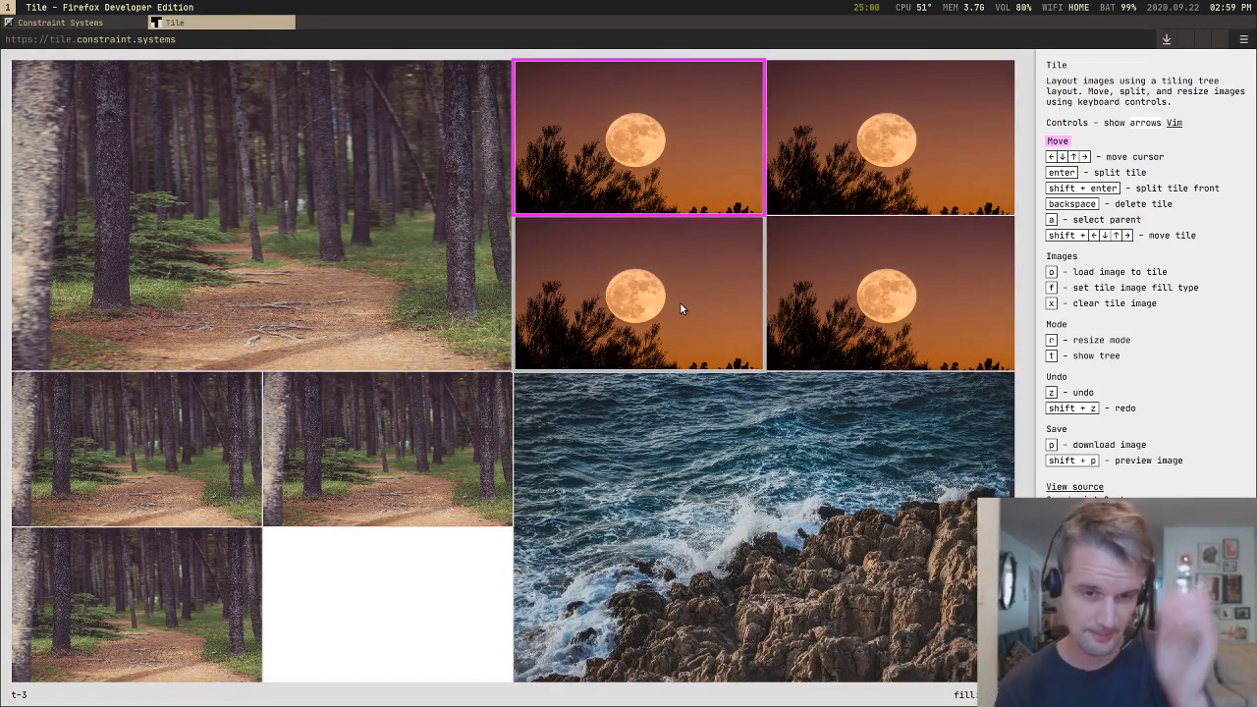
pyautogui.press('Left')
pyautogui.press('Down')
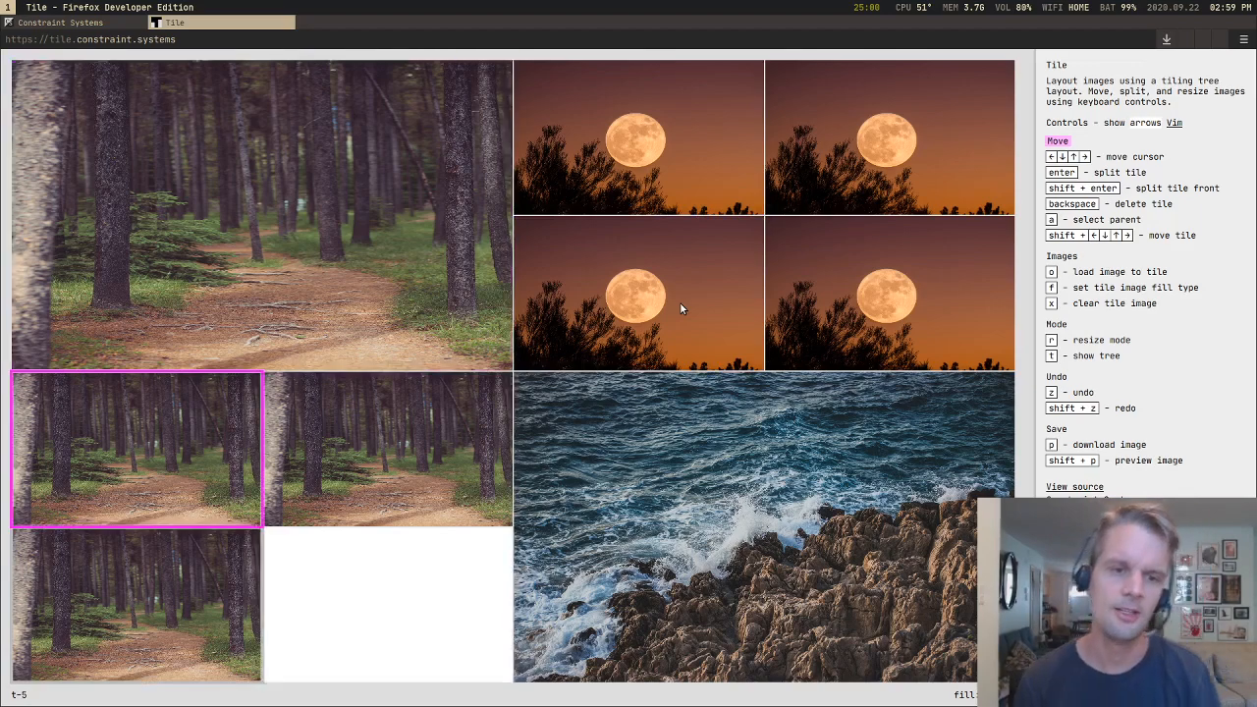
pyautogui.press('Right')
pyautogui.press('Right')
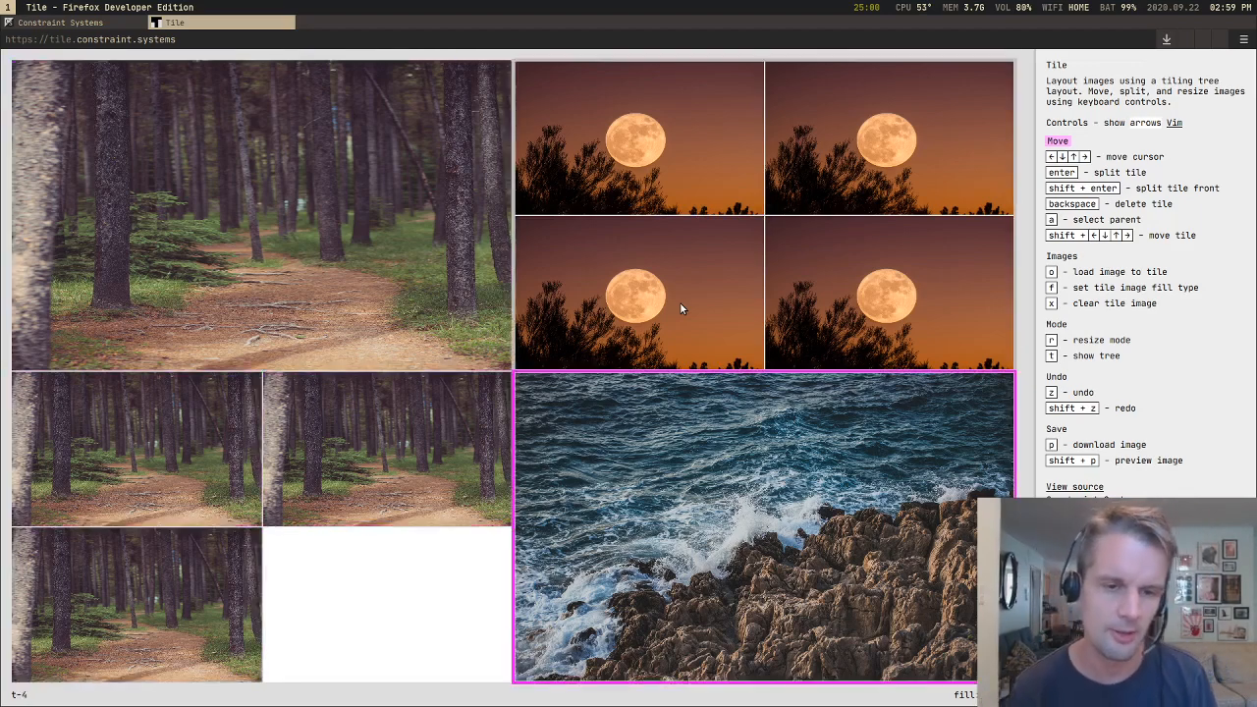
pyautogui.press('Up')
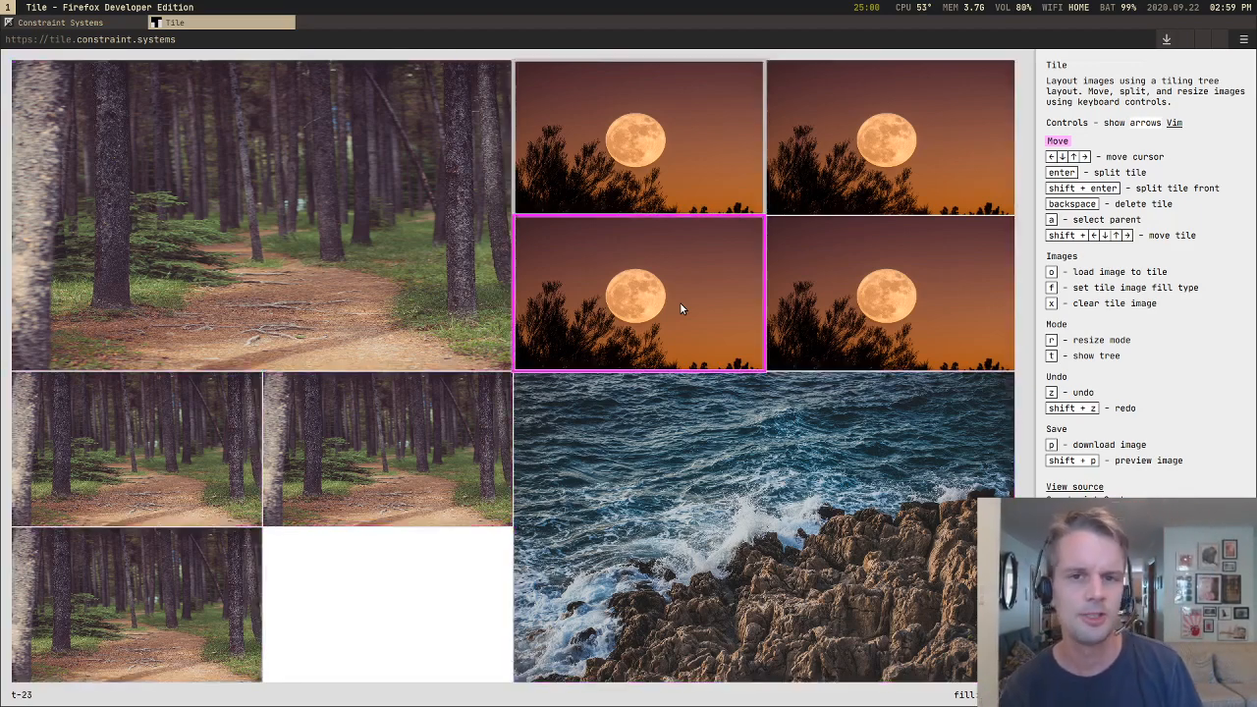
# Step: Cycle the tile cursor through the small forest tiles, large forest tile and ocean tile, ending on the forest tile directly above the blank one
pyautogui.press('Left')
pyautogui.press('Down')
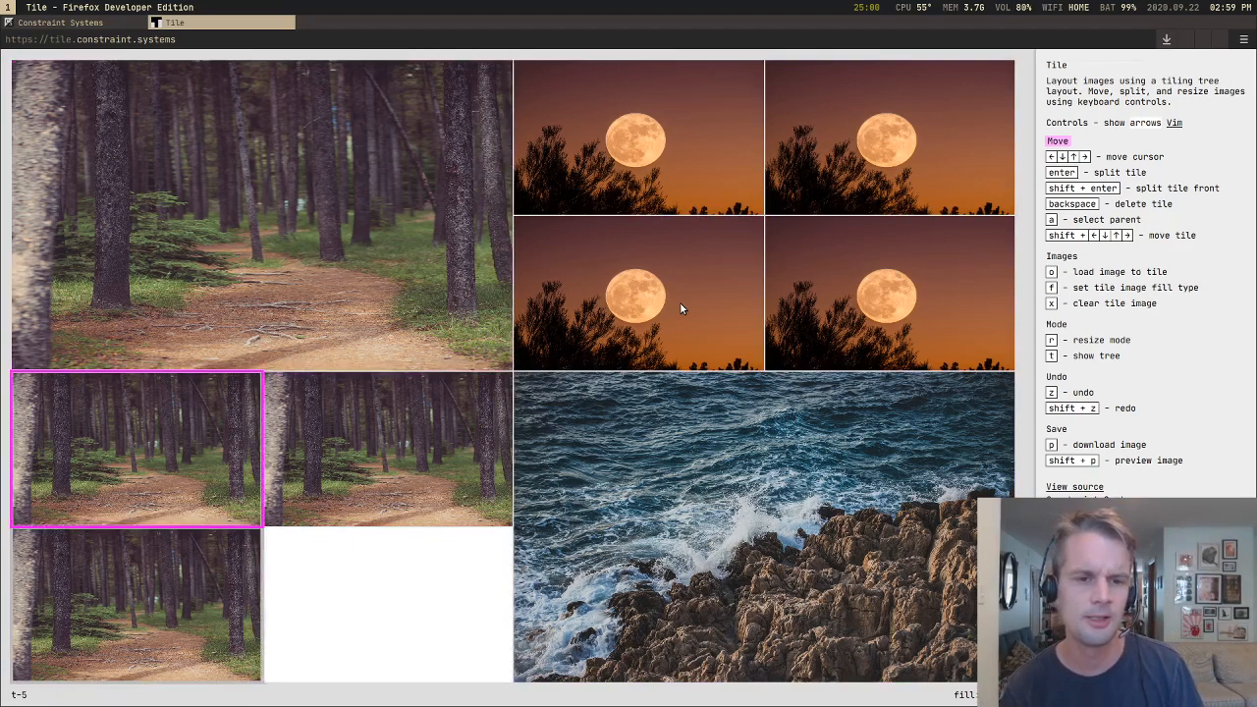
pyautogui.press('Right')
pyautogui.press('Down')
pyautogui.press('Up')
pyautogui.press('Left')
pyautogui.press('Up')
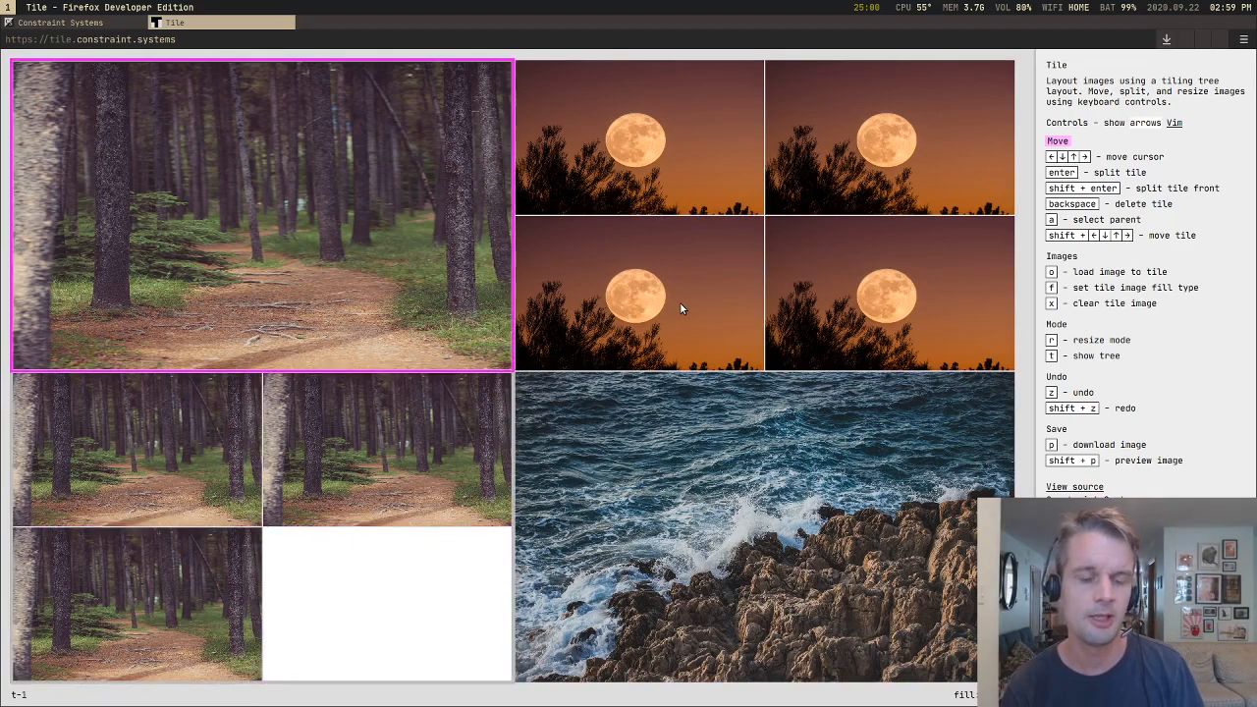
pyautogui.press('Right')
pyautogui.press('Down')
pyautogui.press('Down')
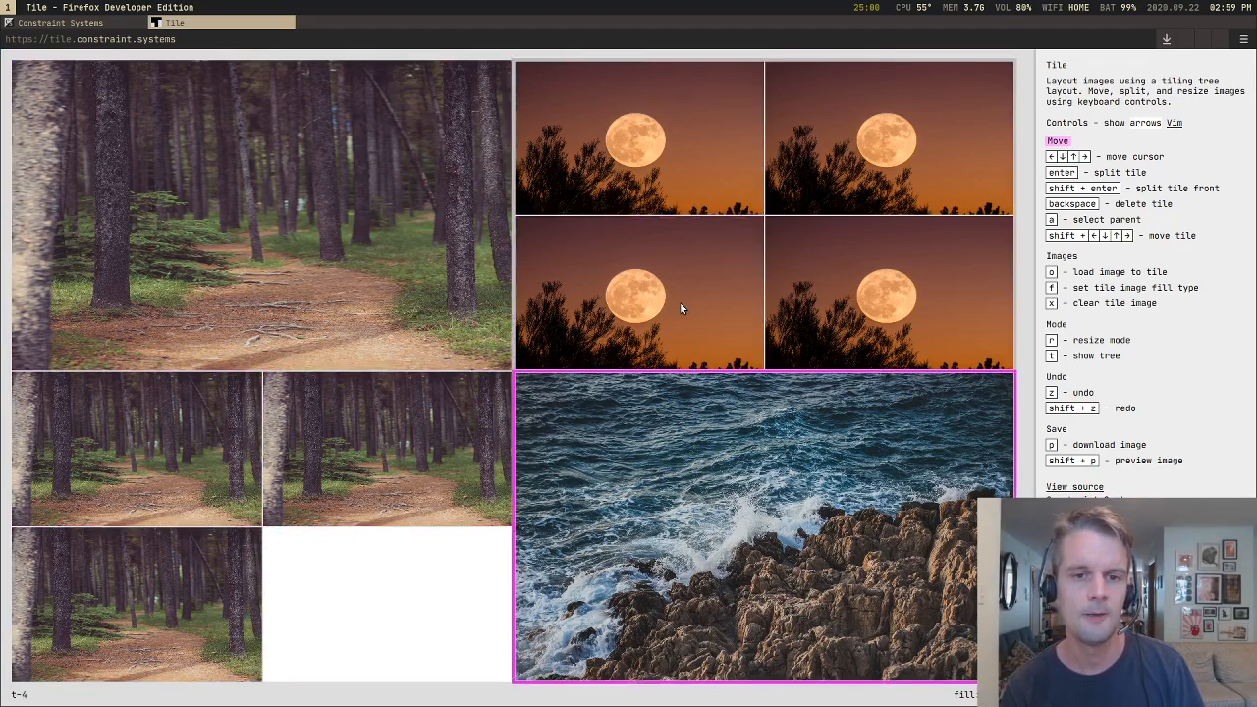
pyautogui.press('Up')
pyautogui.press('Left')
pyautogui.press('Down')
pyautogui.press('Down')
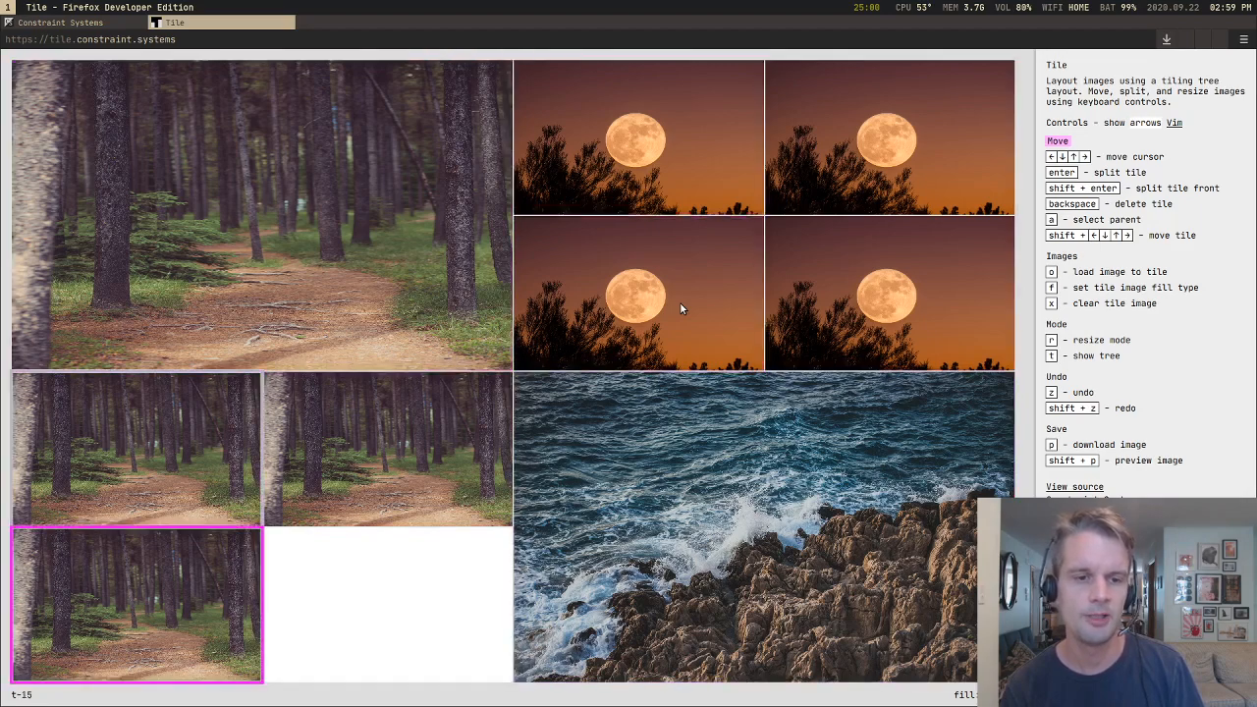
pyautogui.press('Right')
pyautogui.press('Up')
pyautogui.press('Up')
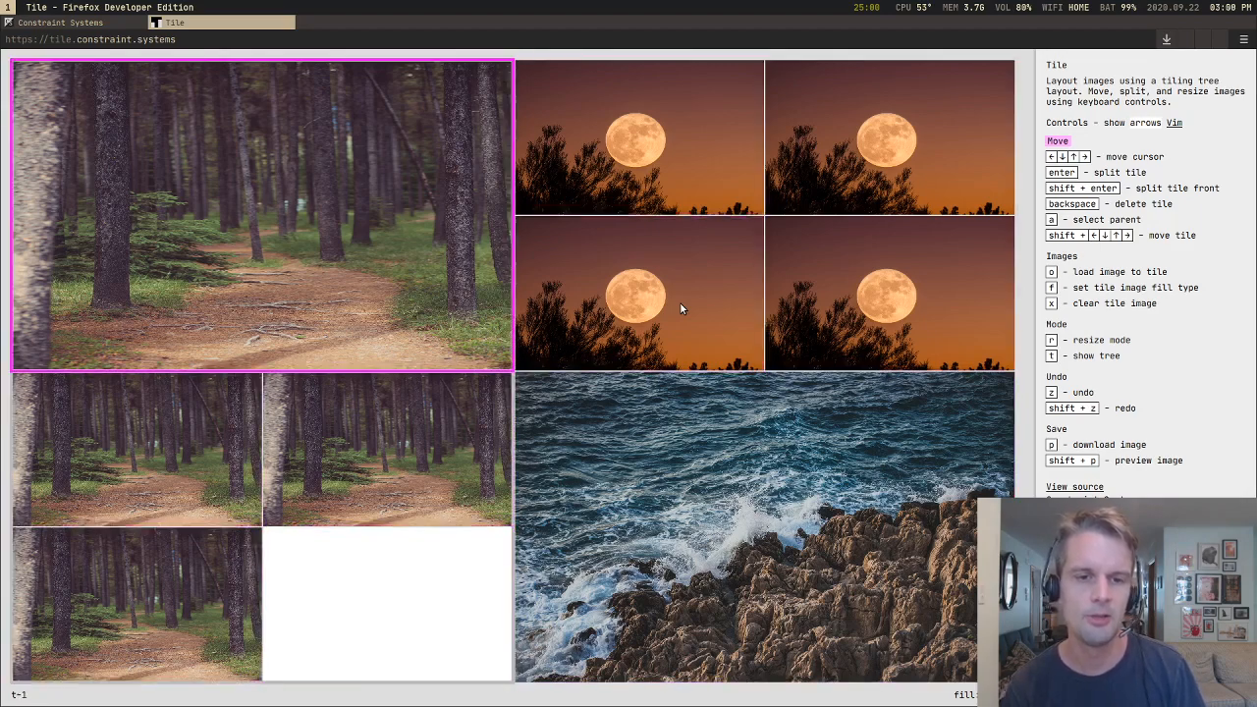
pyautogui.press('Right')
pyautogui.press('Down')
pyautogui.press('Down')
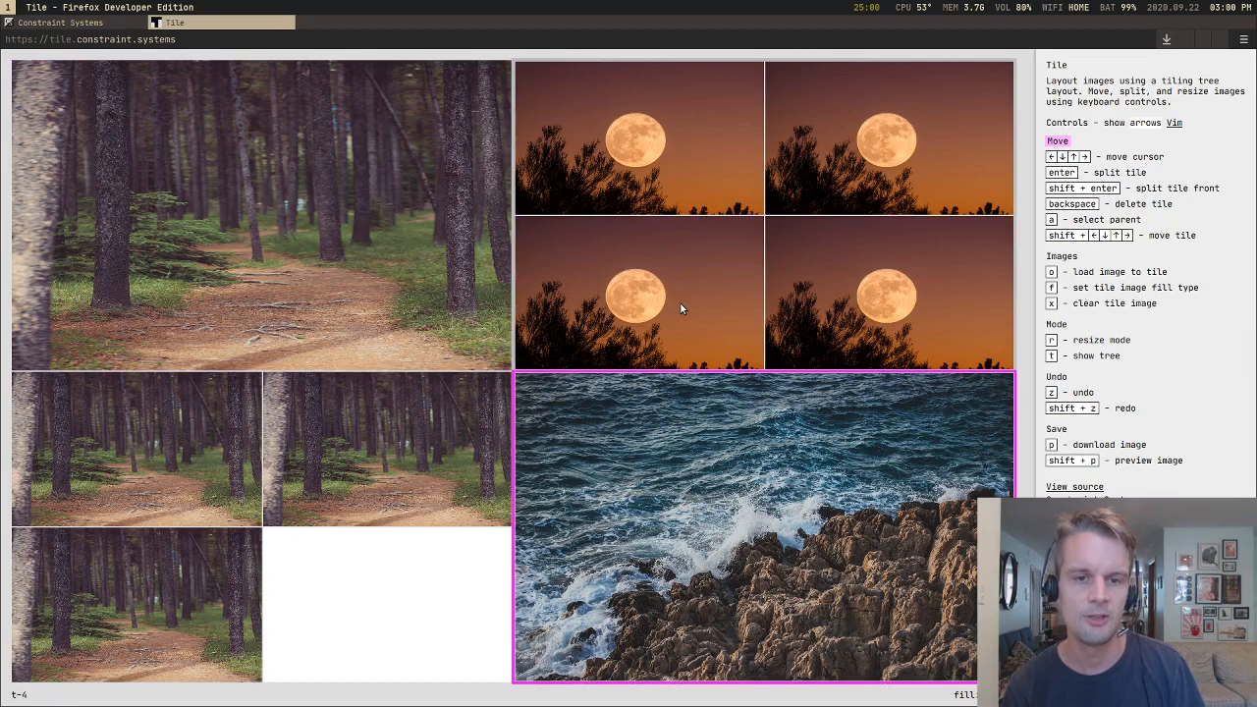
pyautogui.press('Left')
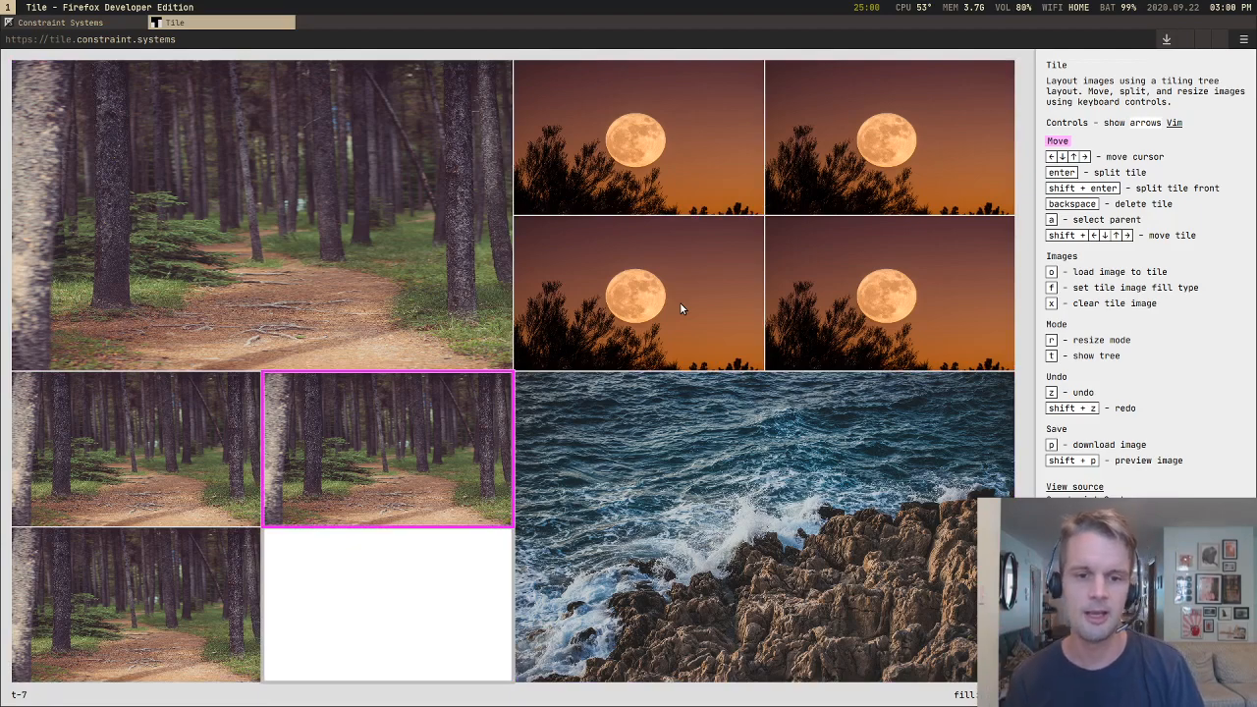
pyautogui.press('Down')
pyautogui.press('Up')
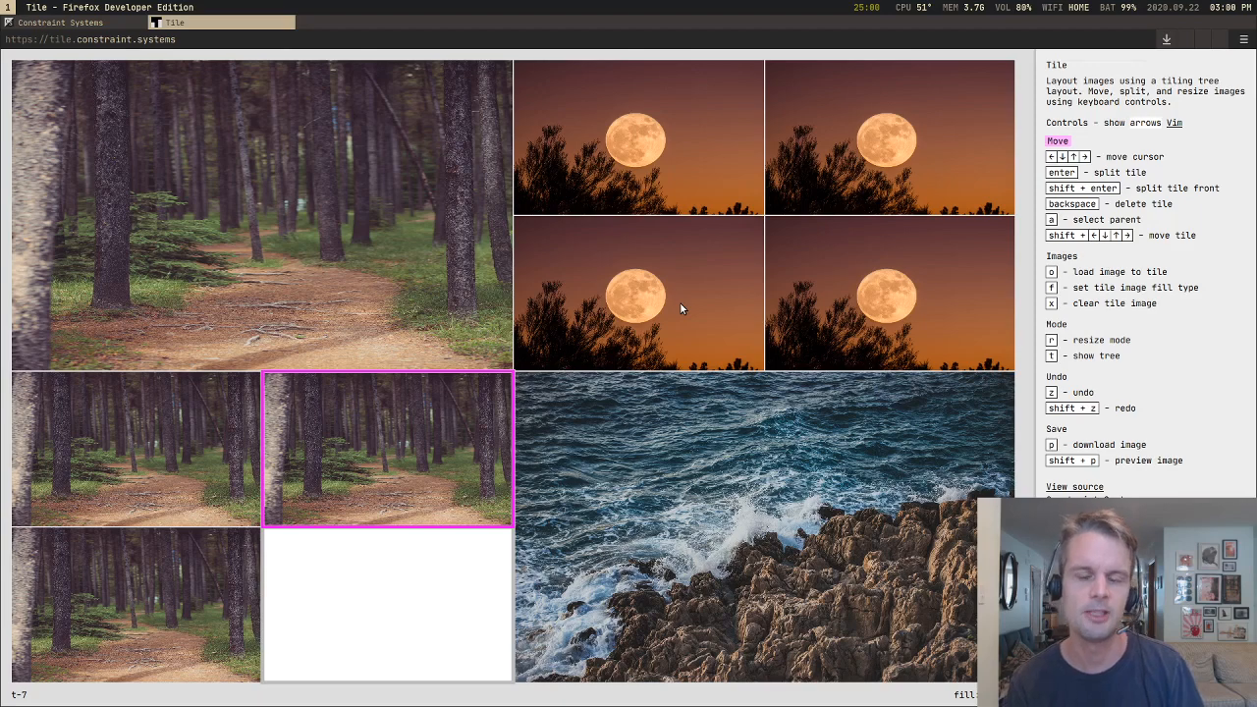
# Step: Open a terminal beside the browser and launch the feed site in its own window
pyautogui.press('super+Return')
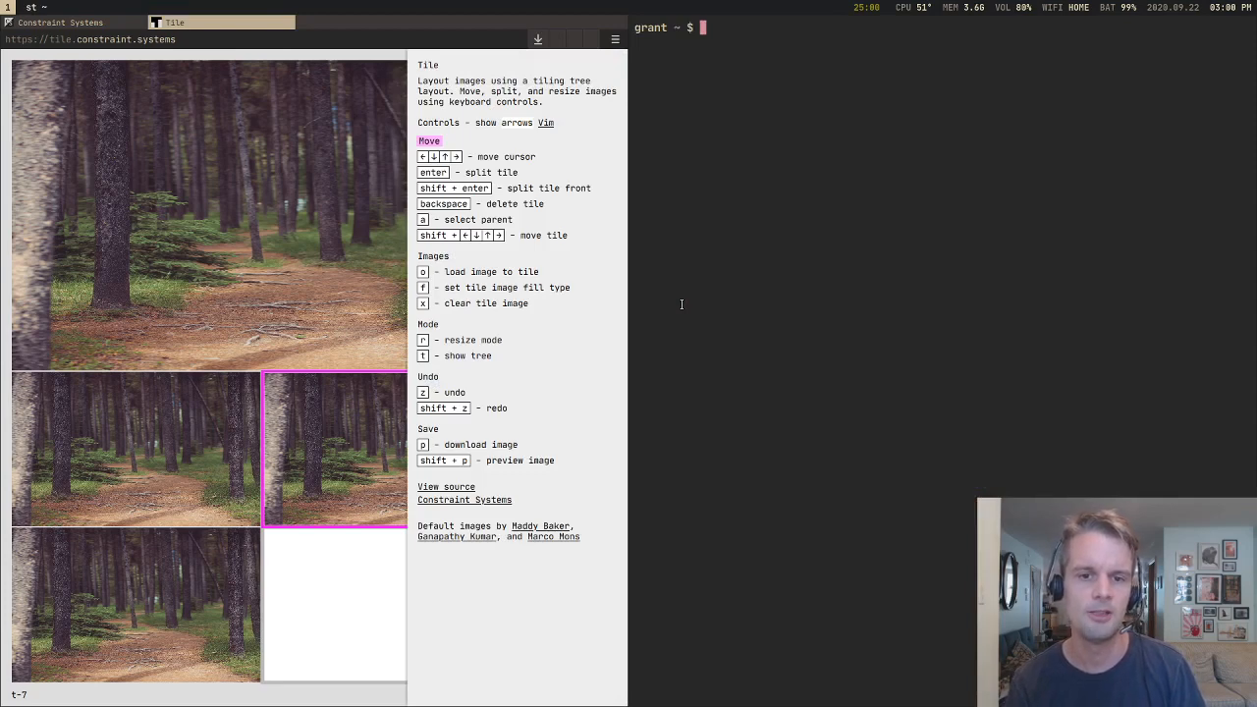
pyautogui.press('super+p')
pyautogui.write('fee')
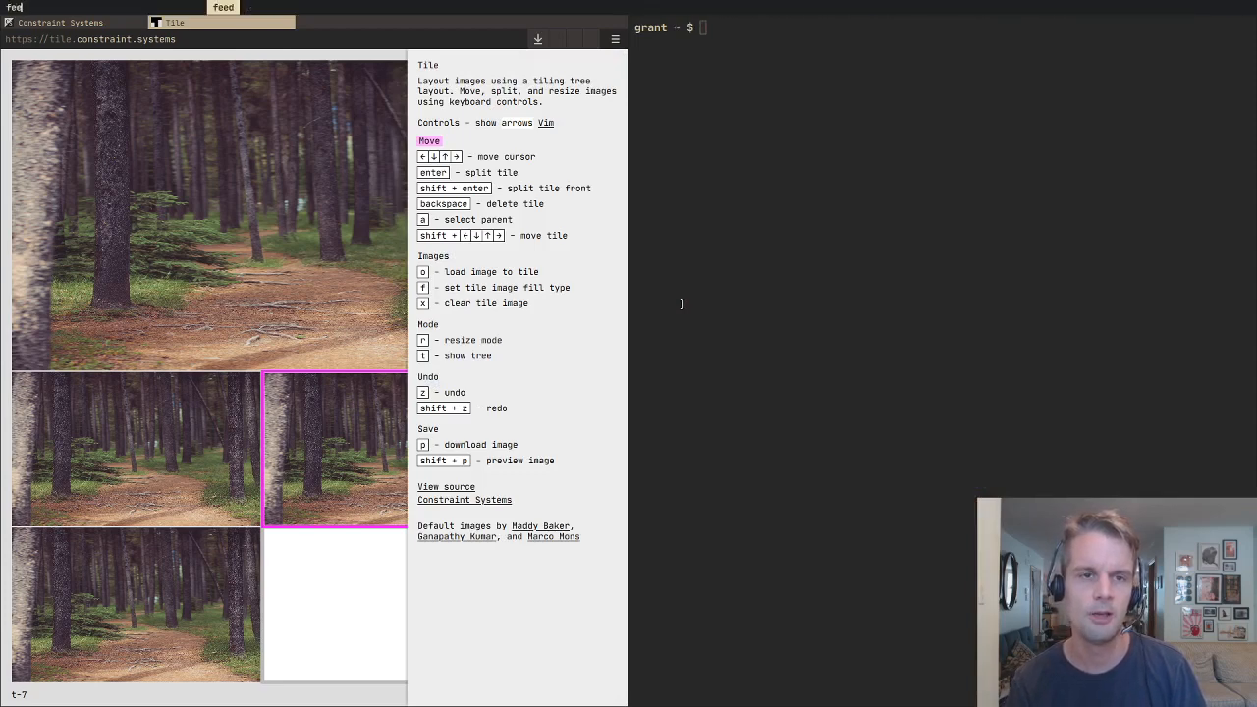
pyautogui.press('Return')
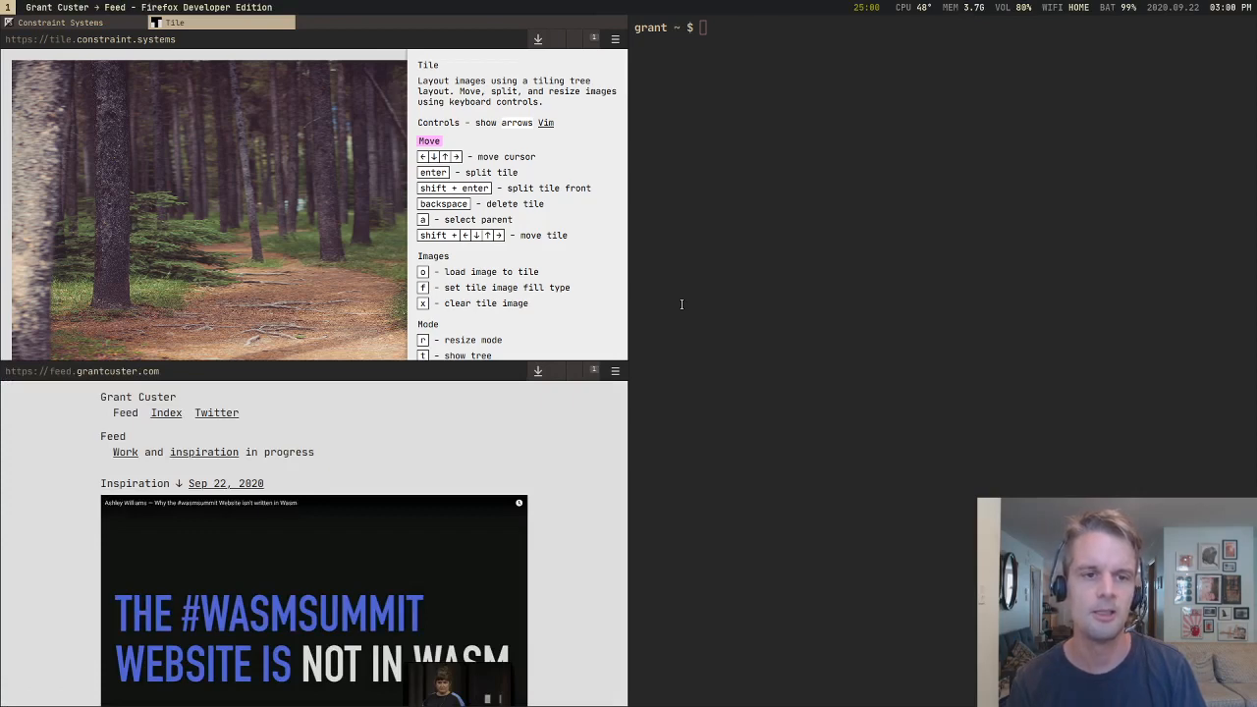
pyautogui.scroll(-2, 439, 436)
pyautogui.scroll(2, 438, 439)
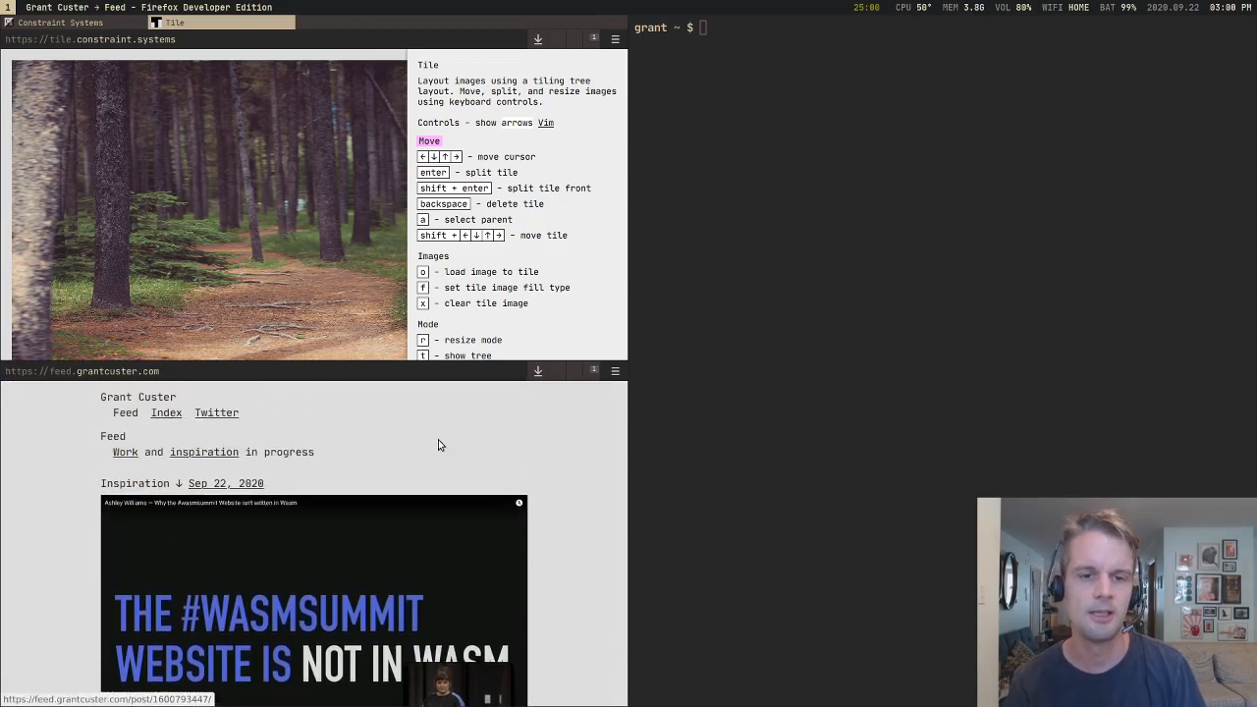
# Step: Launch constraint-systems in a new window below the terminal
pyautogui.press('super+d')
pyautogui.write('cons')
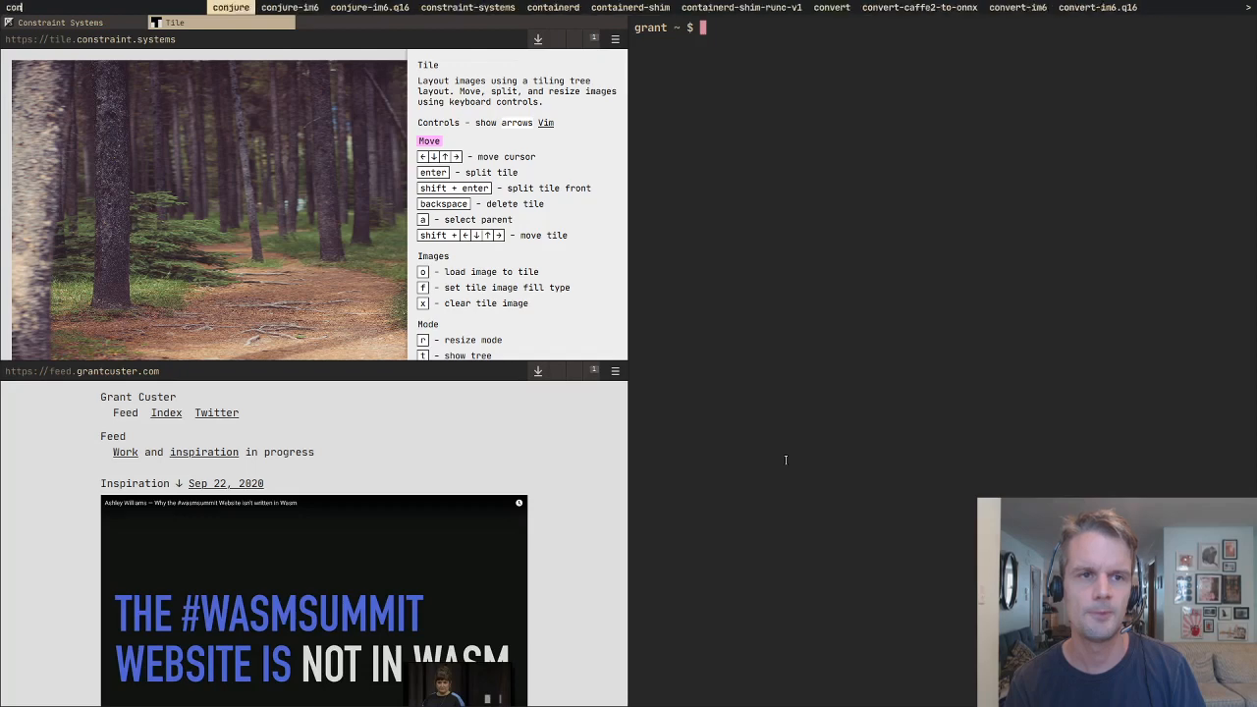
pyautogui.press('Return')
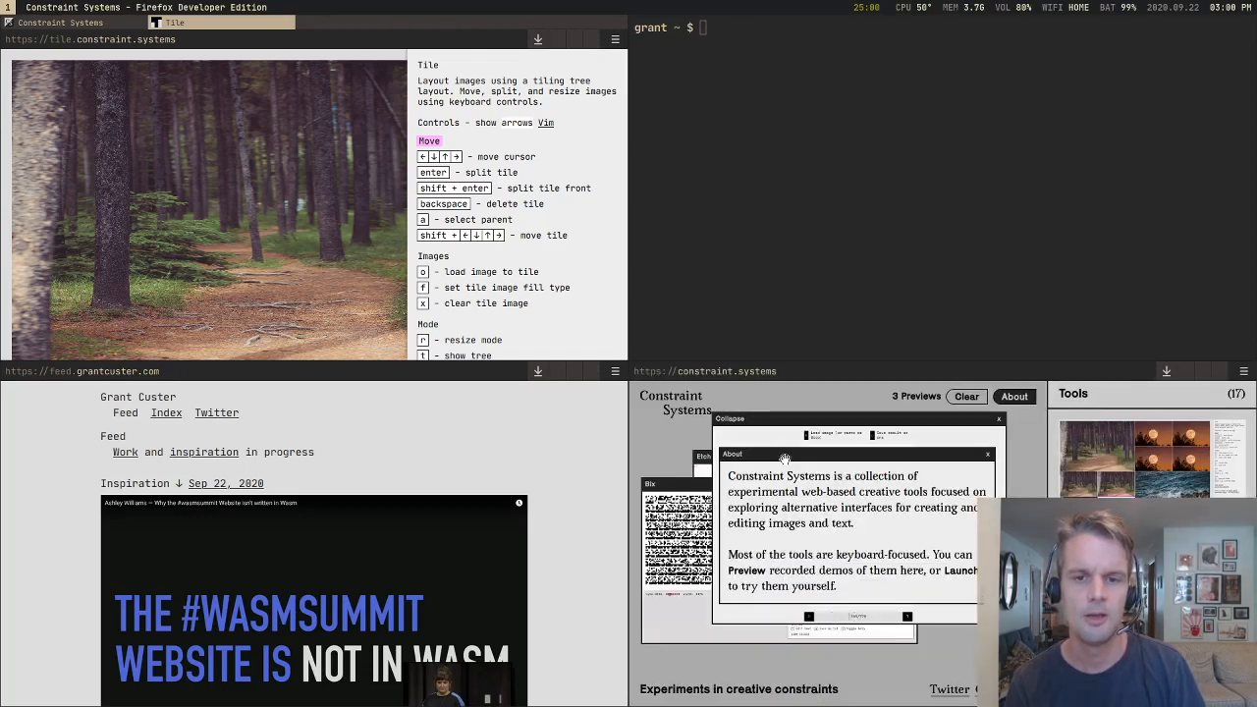
# Step: Close the constraint-systems, feed and terminal windows so that only the Tile browser window remains
pyautogui.press('super+shift+q')
pyautogui.press('super+shift+q')
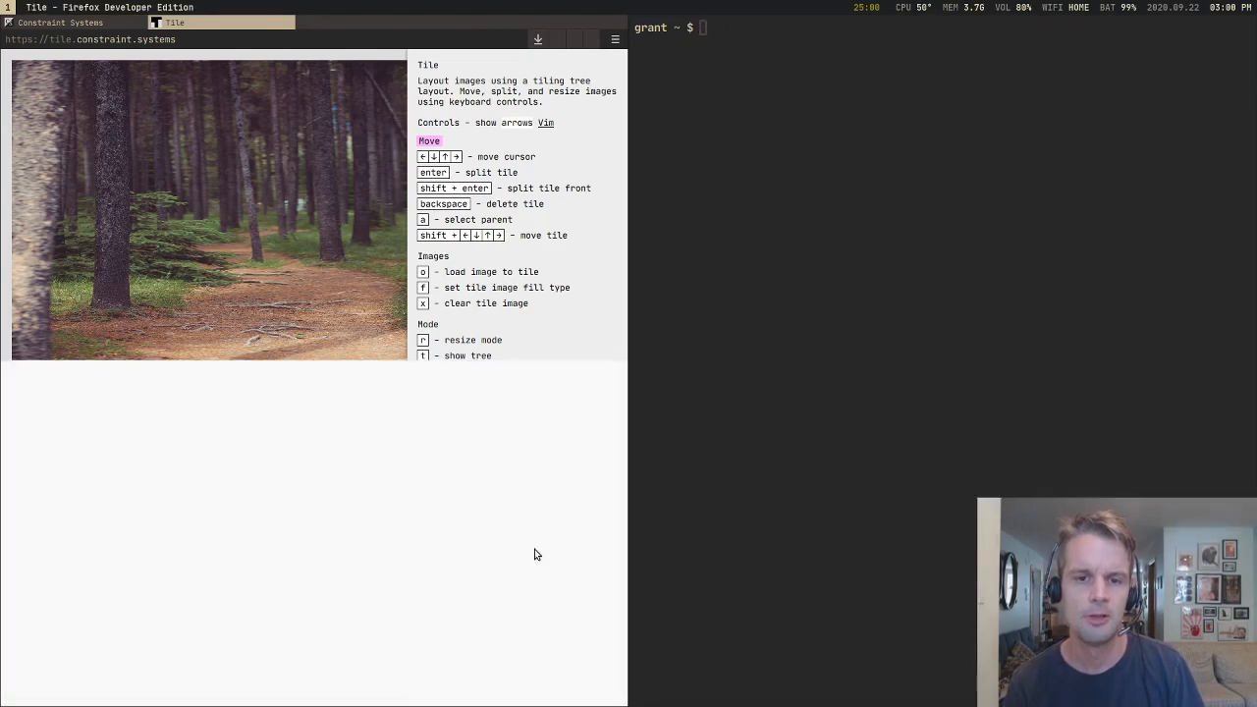
pyautogui.press('super+shift+q')
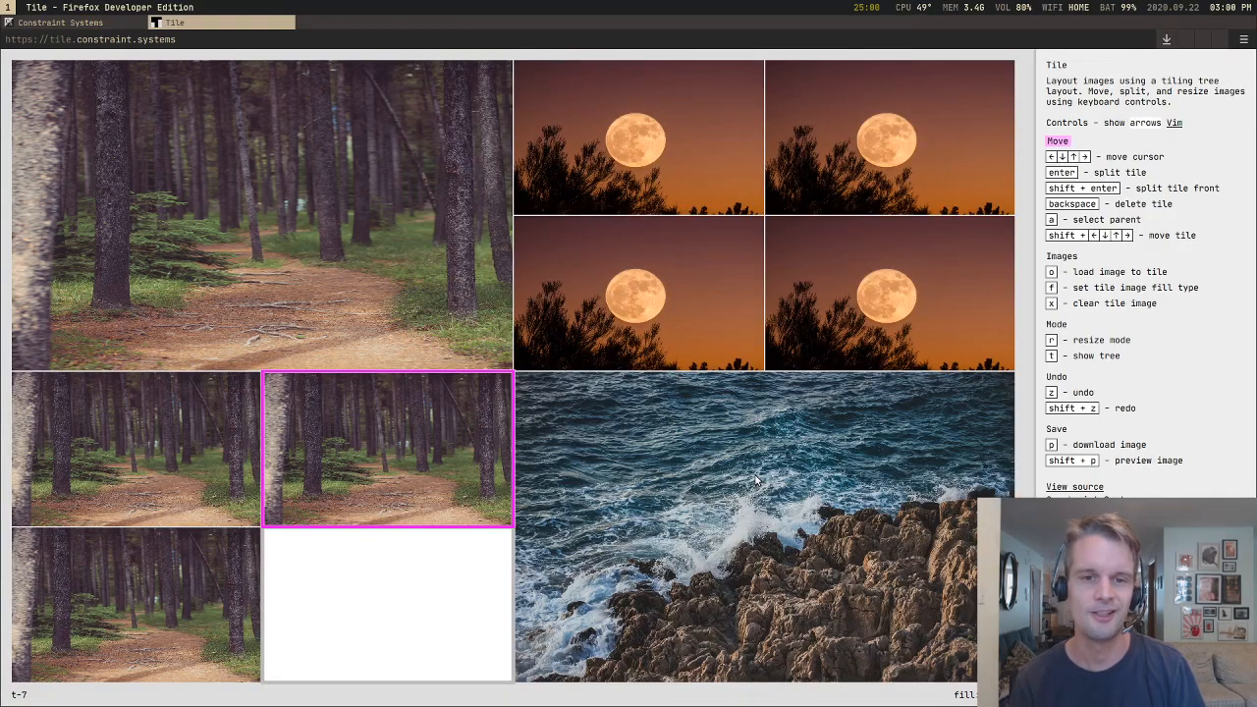
# Step: Move the tile cursor around the Tile layout through the forest and blank tiles, ending on the large ocean tile
pyautogui.press('Up')
pyautogui.press('Right')
pyautogui.press('Down')
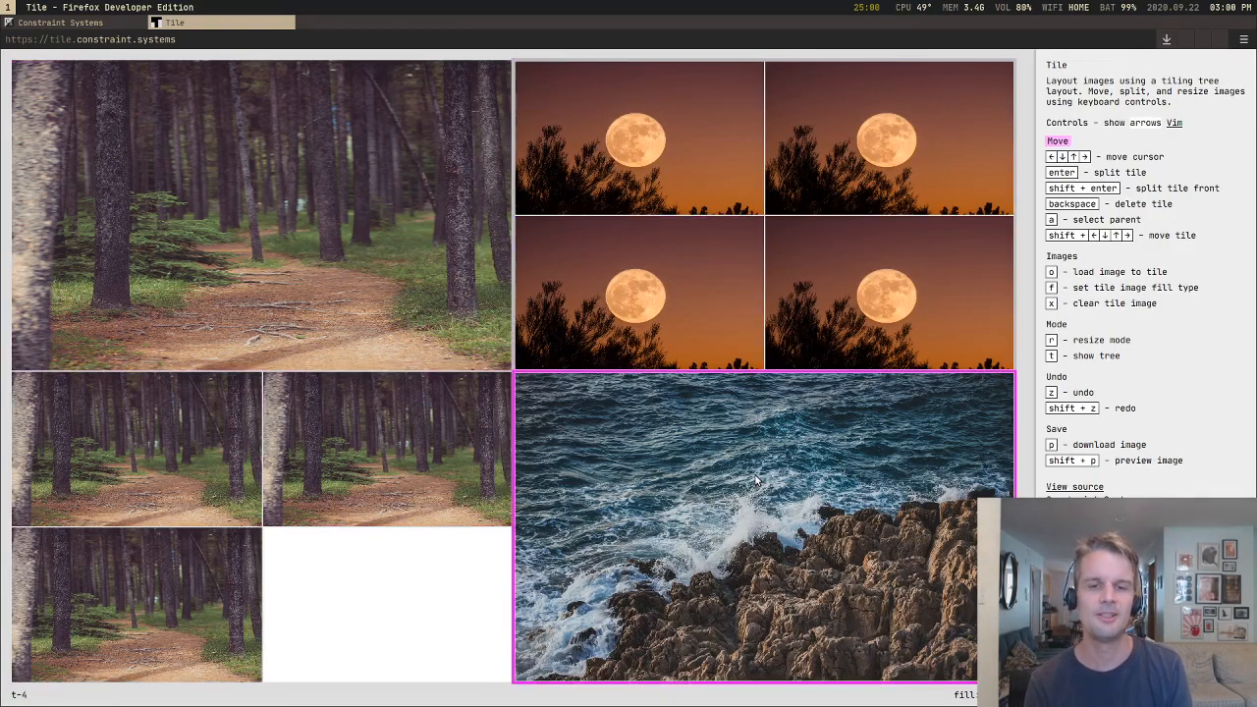
pyautogui.press('Up')
pyautogui.press('Left')
pyautogui.press('Down')
pyautogui.press('Down')
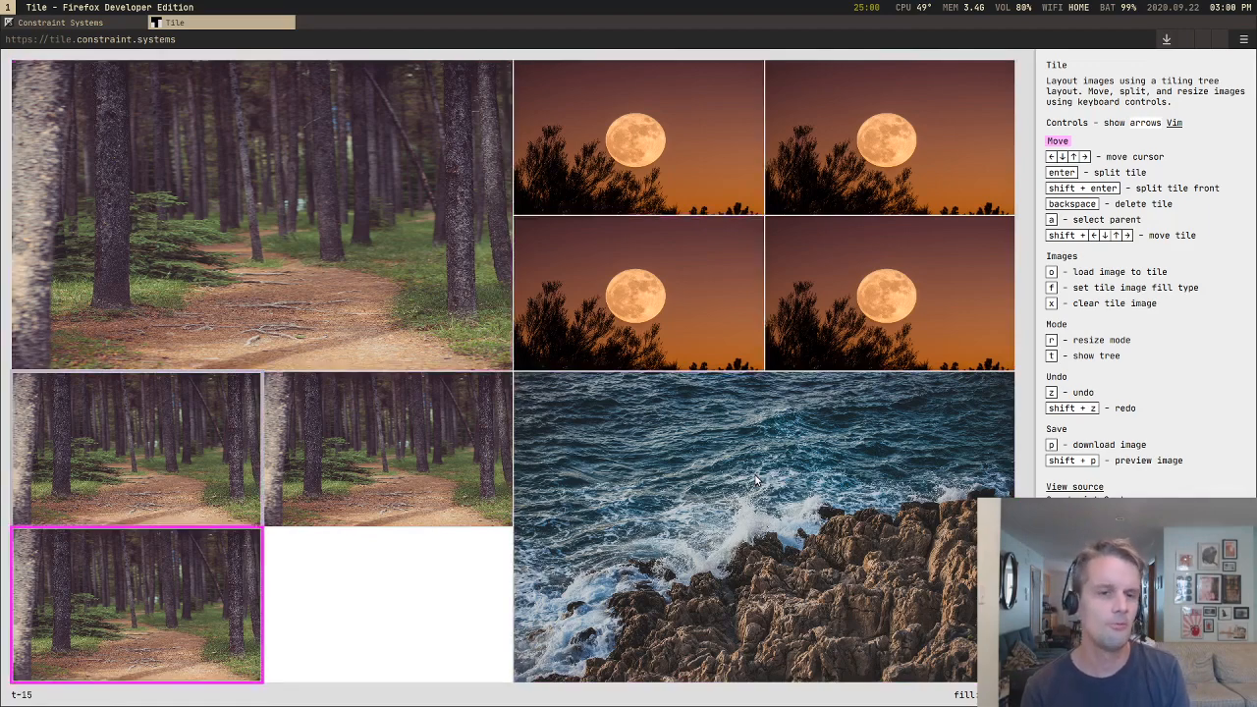
pyautogui.press('Up')
pyautogui.press('Down')
pyautogui.press('Right')
pyautogui.press('Up')
pyautogui.press('Right')
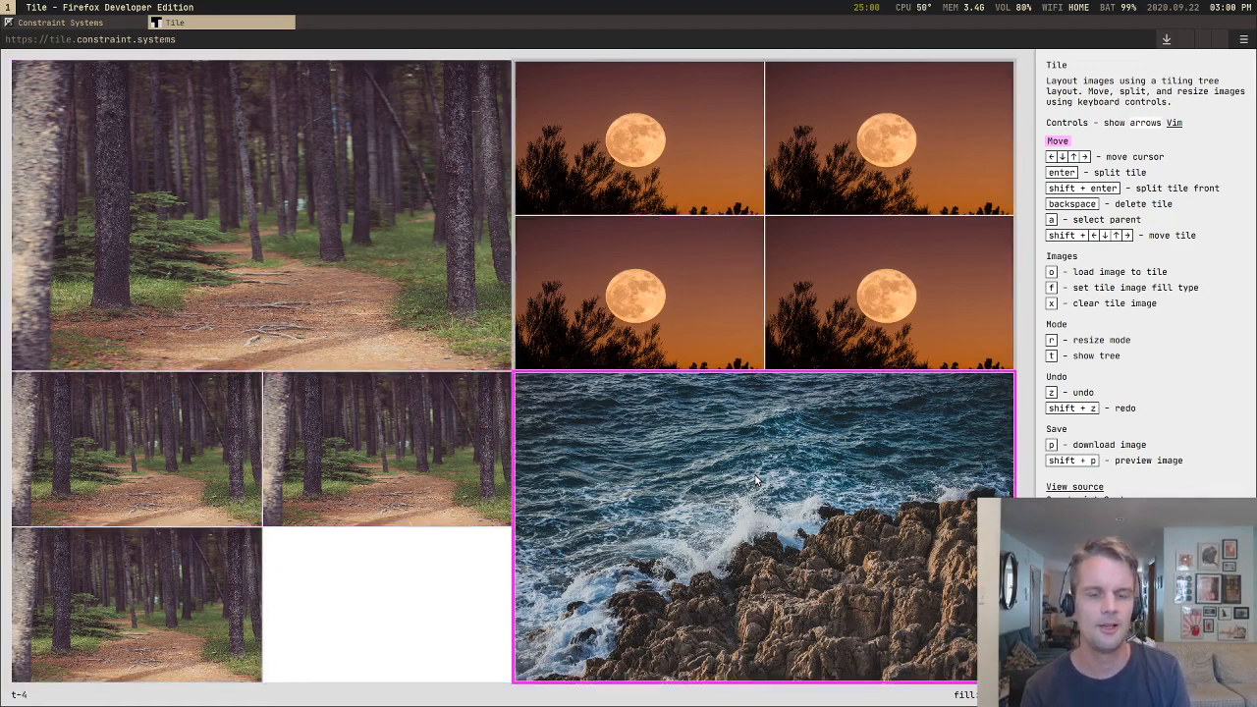
# Step: Split the large forest tile into two side-by-side tiles and delete the new half
pyautogui.press('Left')
pyautogui.press('Up')
pyautogui.press('Return')
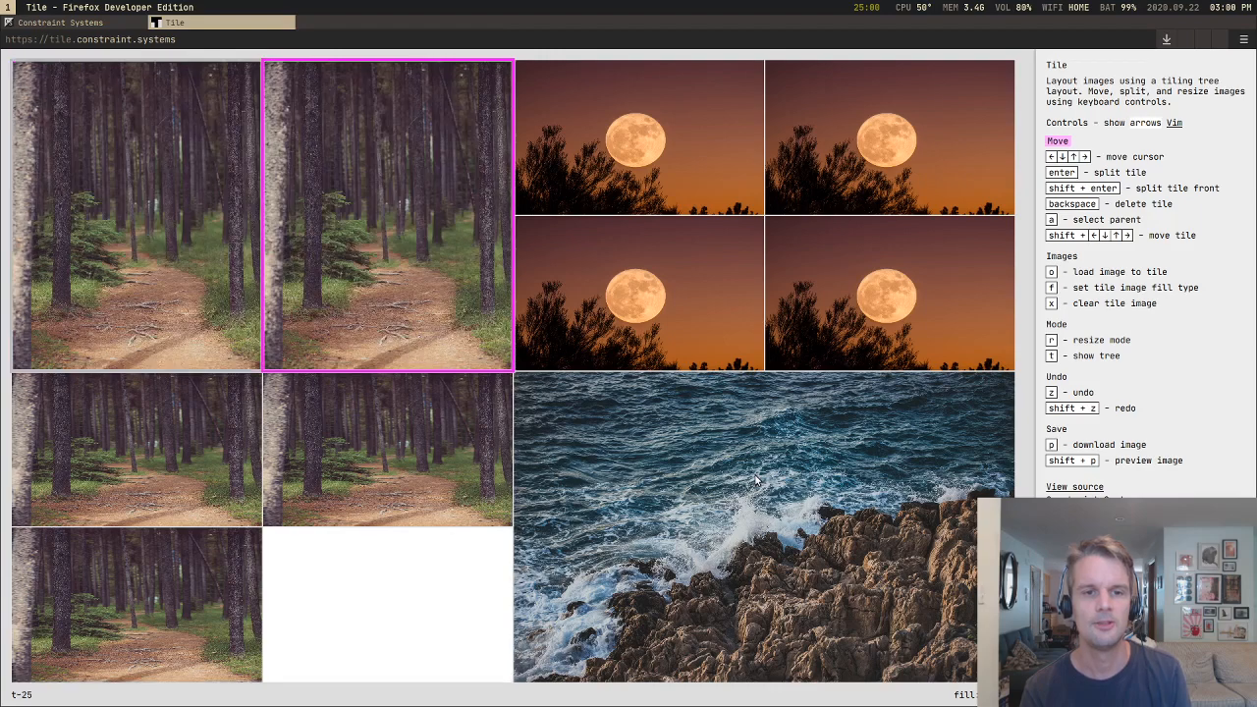
pyautogui.press('BackSpace')
# Step: Delete the blank tile below the small forest tile and move the tile cursor to the upper-left moon tile
pyautogui.press('Down')
pyautogui.press('Right')
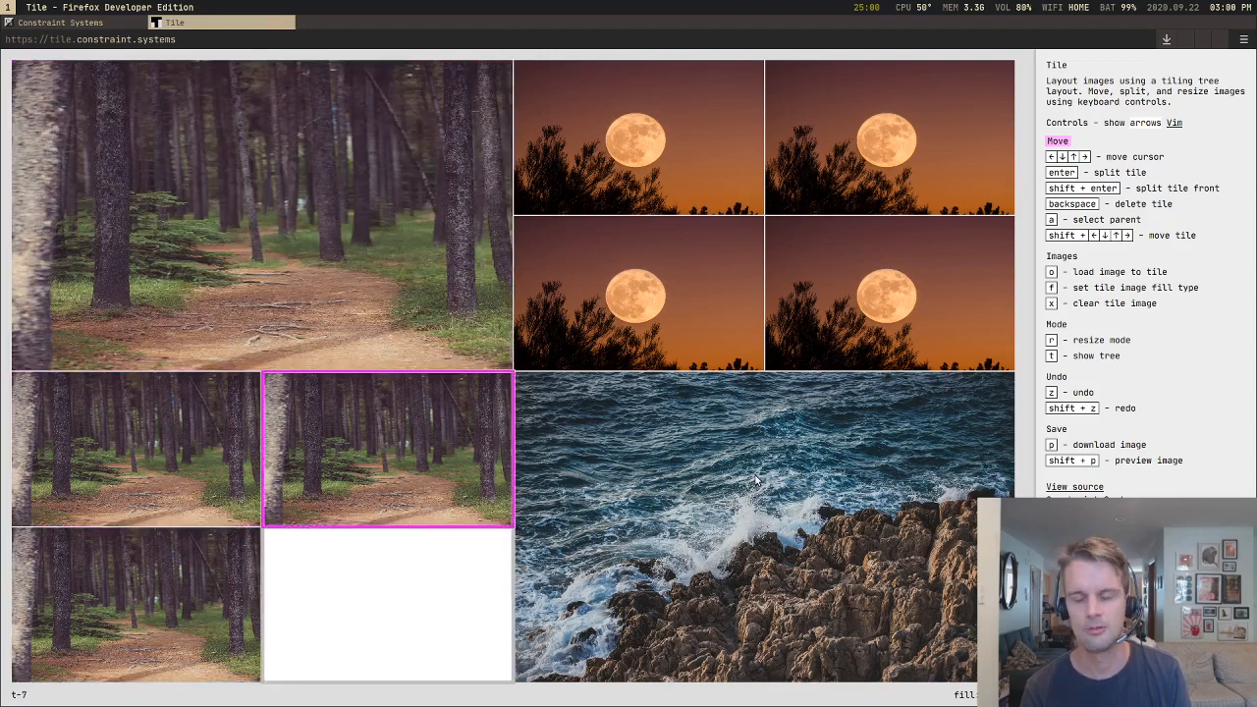
pyautogui.press('Down')
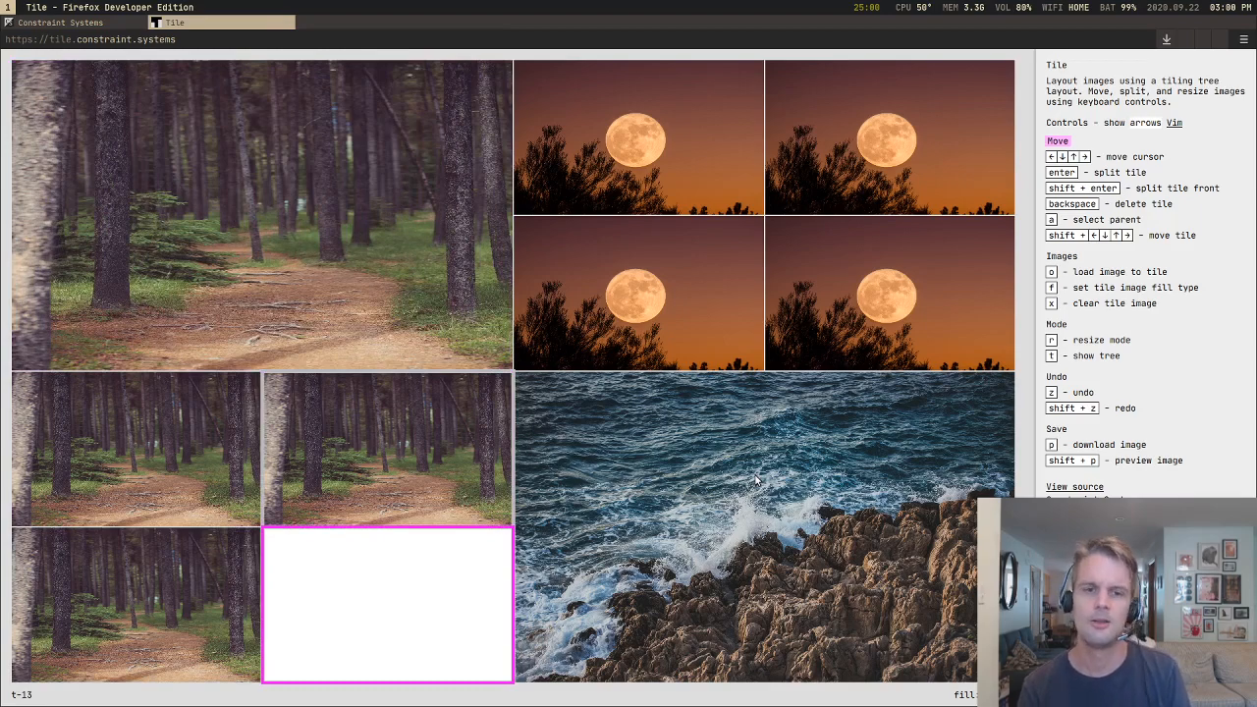
pyautogui.press('BackSpace')
pyautogui.press('Up')
pyautogui.press('Right')
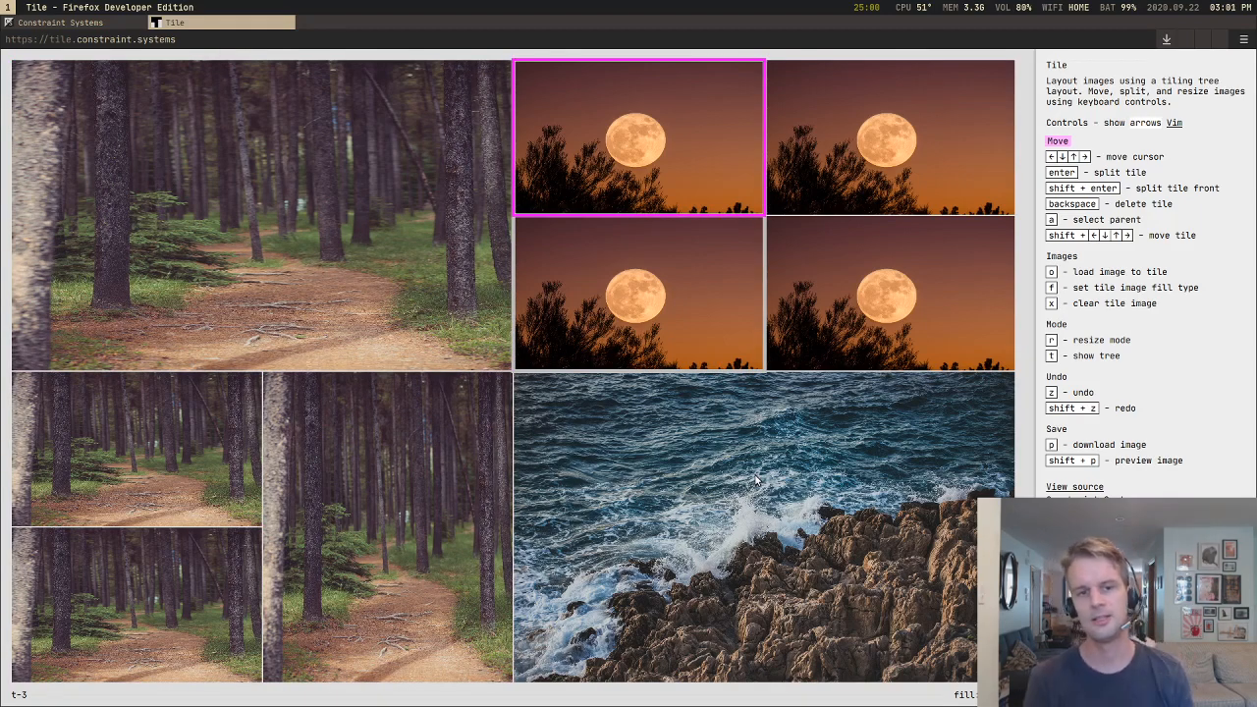
# Step: Open the Automadraw preview on the Constraint Systems site and return to the Tile layout
pyautogui.press('Down')
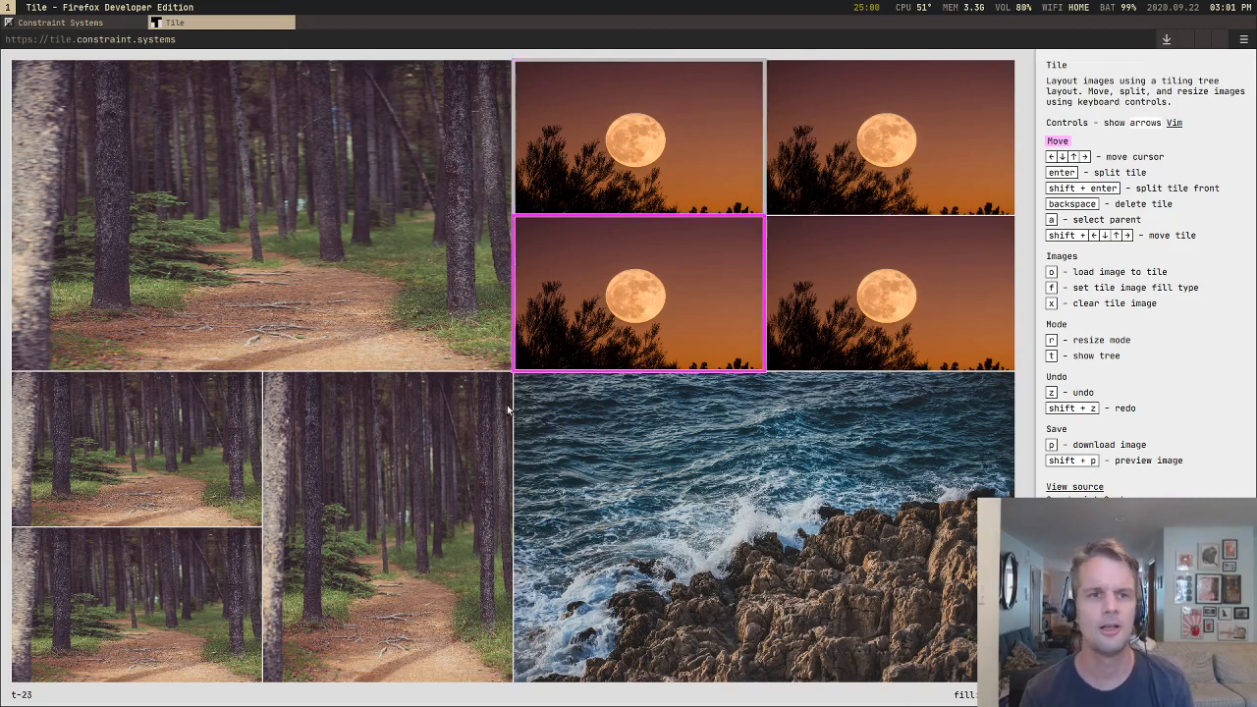
pyautogui.click(98, 25)
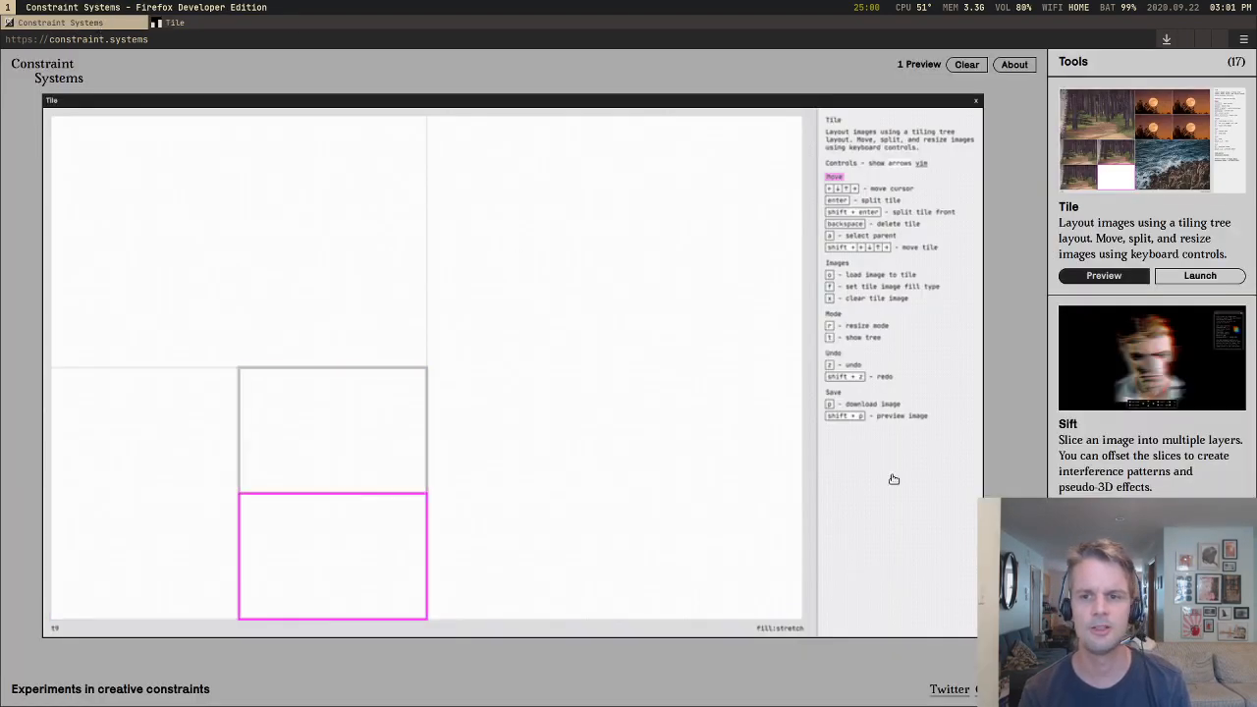
pyautogui.scroll(-1, 1086, 456)
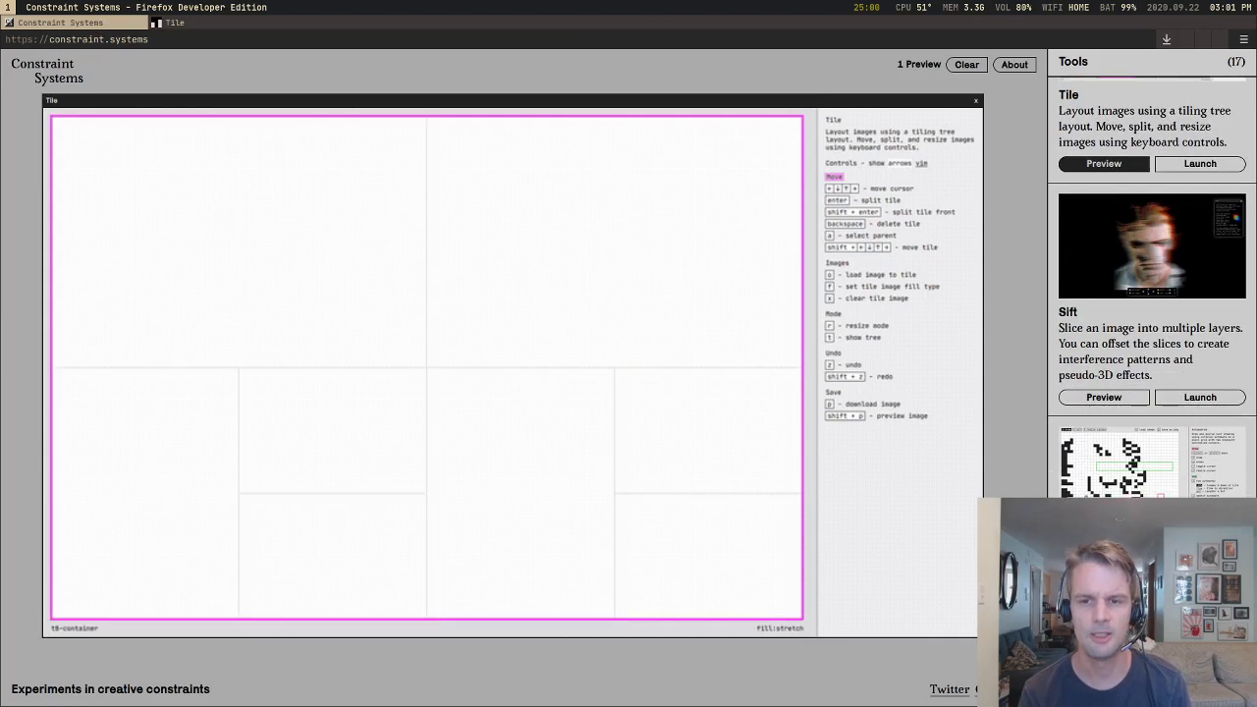
pyautogui.click(1104, 631)
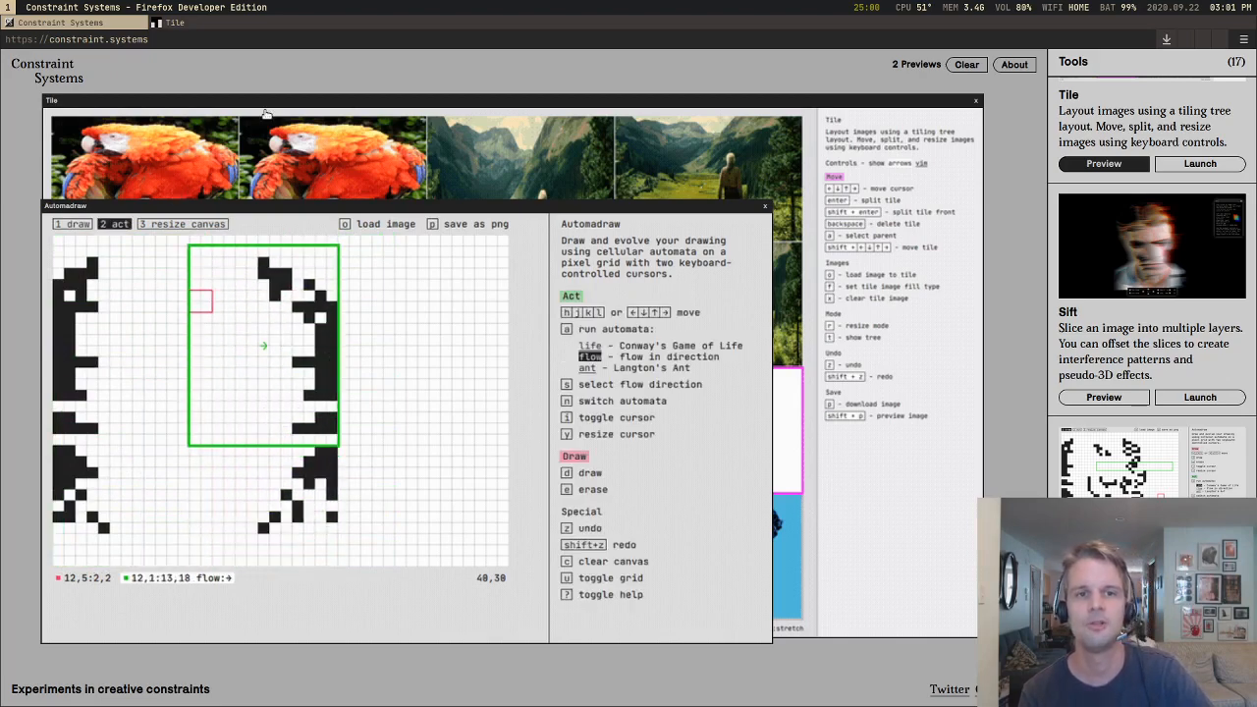
pyautogui.click(258, 24)
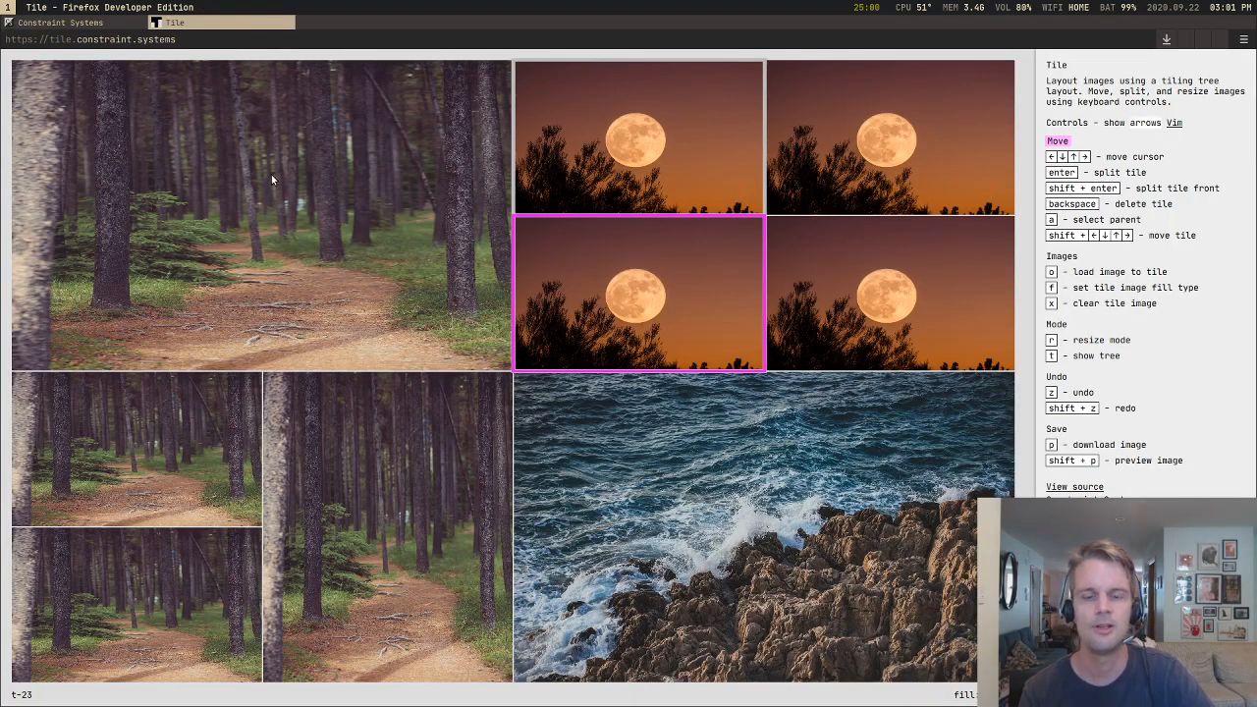
# Step: Delete the smaller tiles in the lower-left quarter until a single forest tile fills it
pyautogui.press('Left')
pyautogui.press('Down')
pyautogui.press('BackSpace')
pyautogui.press('BackSpace')
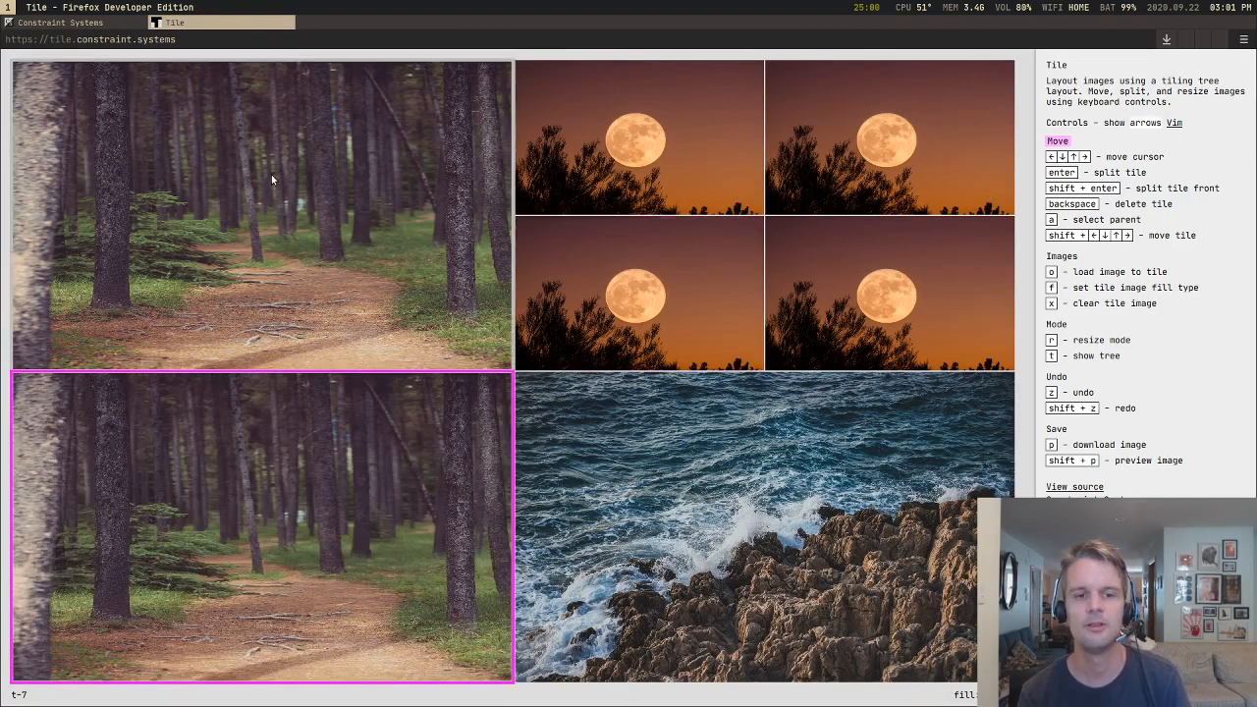
# Step: Delete the ocean, moon and remaining extra tiles until one forest tile fills the whole layout
pyautogui.press('Right')
pyautogui.press('BackSpace')
pyautogui.press('BackSpace')
pyautogui.press('BackSpace')
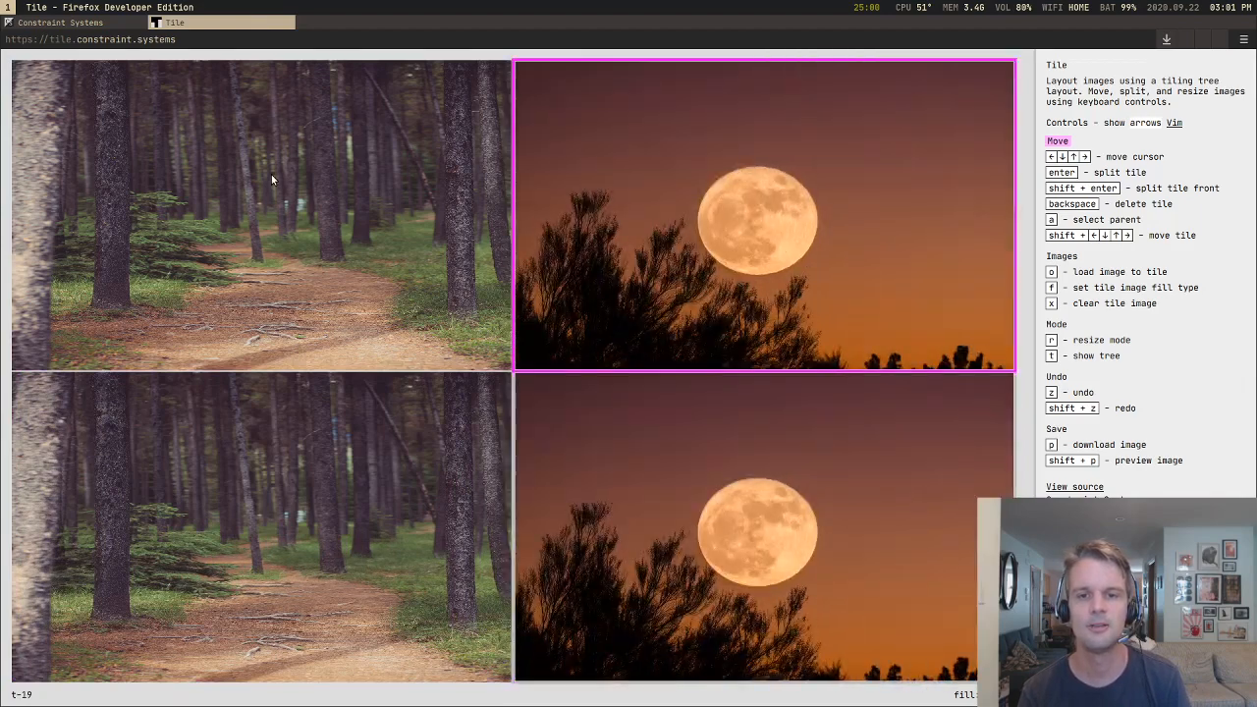
pyautogui.press('BackSpace')
pyautogui.press('BackSpace')
pyautogui.press('Down')
pyautogui.press('BackSpace')
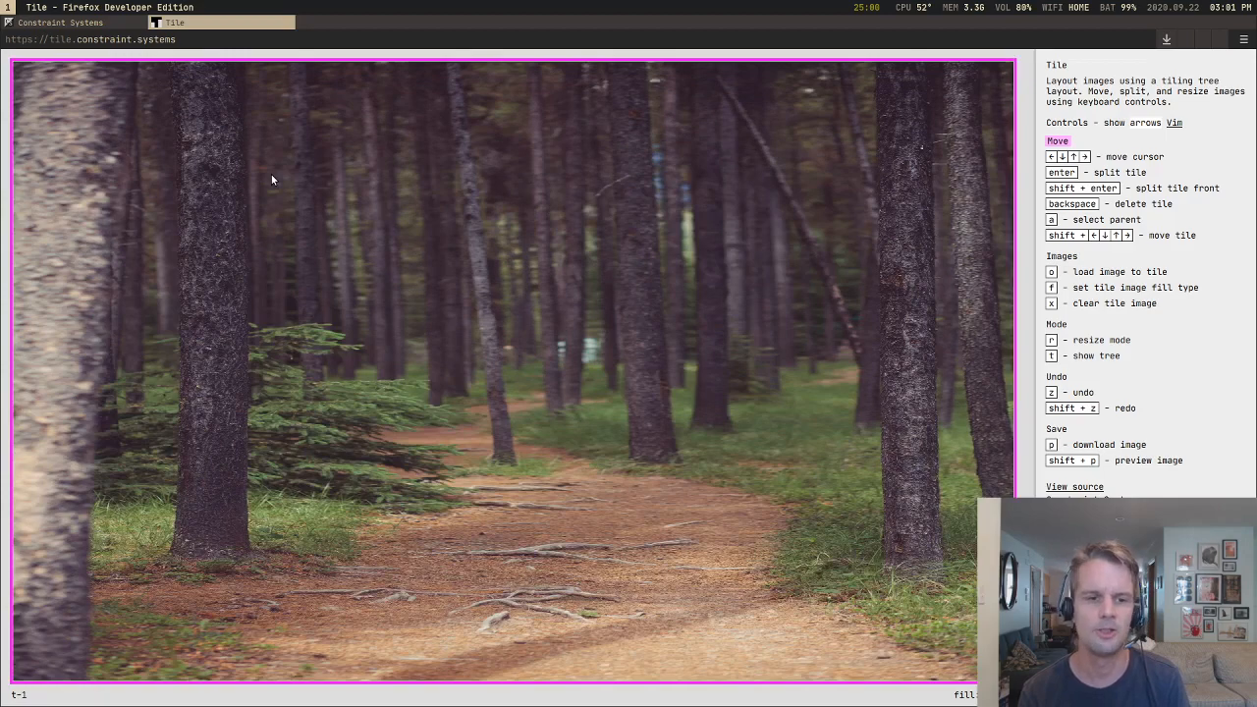
# Step: Split the forest tile into two side-by-side tiles and clear the image from both, ending on the right tile
pyautogui.press('Return')
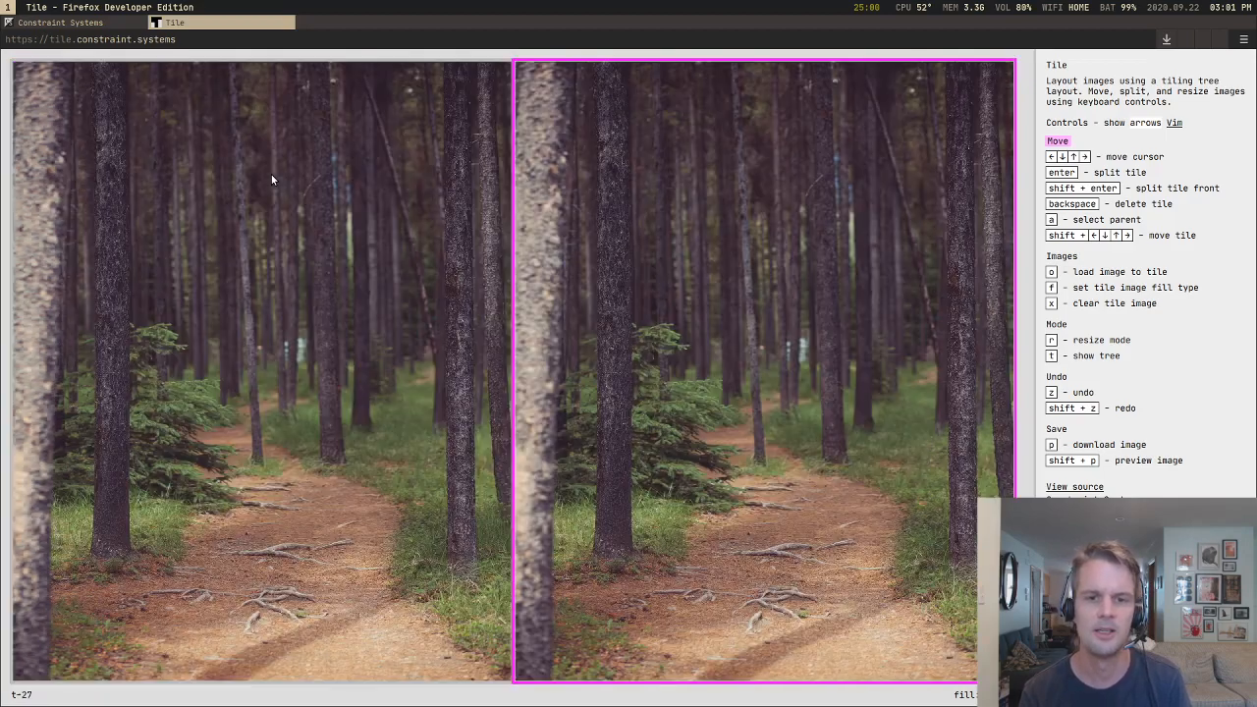
pyautogui.press('Left')
pyautogui.press('x')
pyautogui.press('Right')
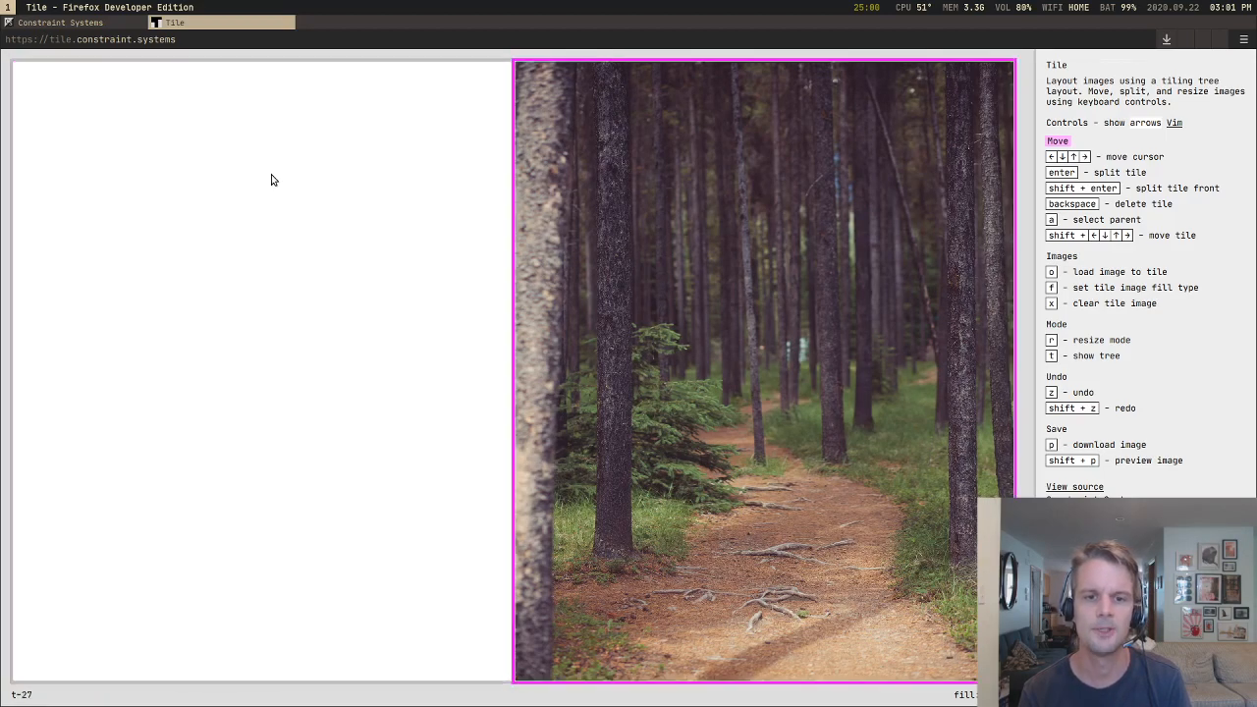
pyautogui.press('x')
pyautogui.press('Left')
pyautogui.press('Right')
pyautogui.press('Left')
pyautogui.press('Right')
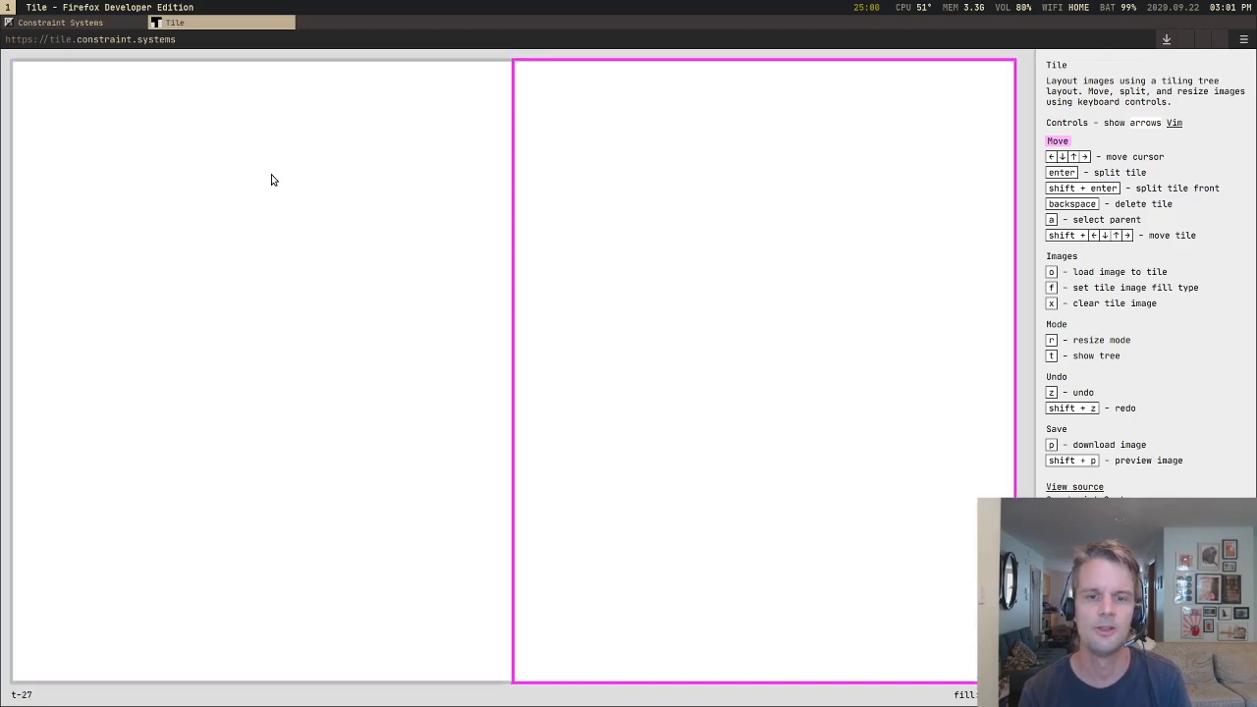
# Step: Split both blank halves into upper and lower tiles, and divide the lower-right quarter into three tiles
pyautogui.press('Return')
pyautogui.press('Left')
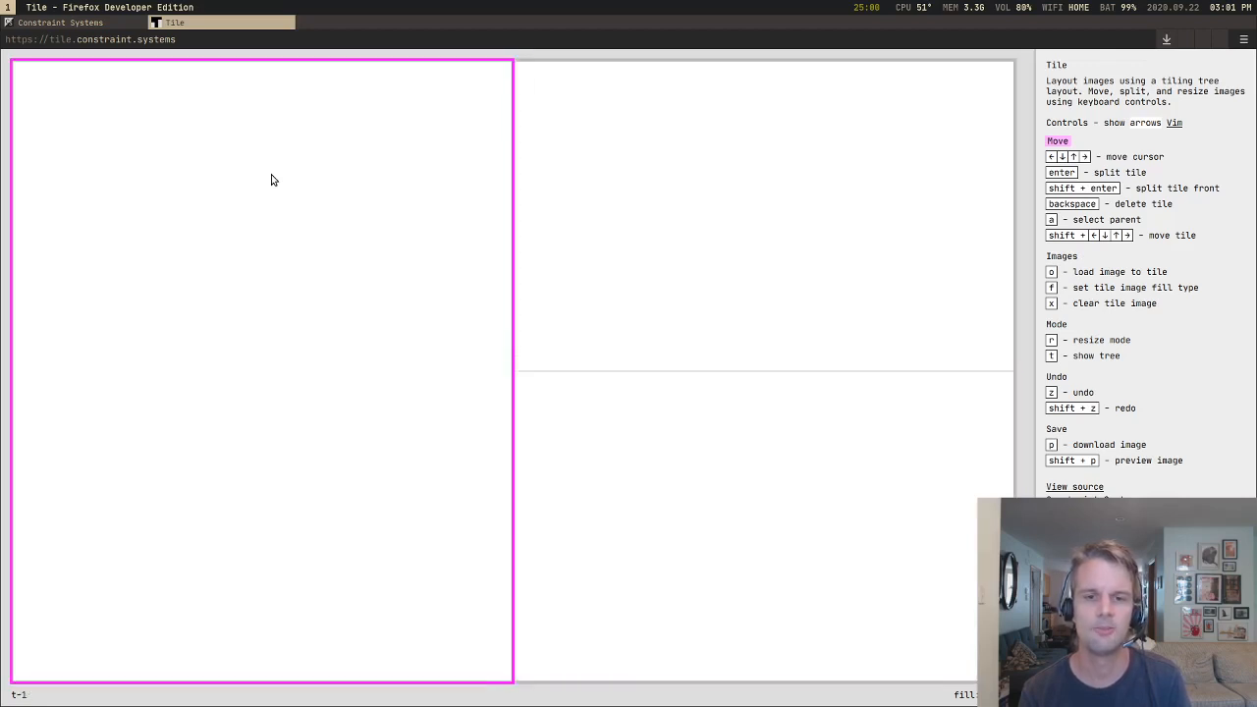
pyautogui.press('Return')
pyautogui.press('Right')
pyautogui.press('Return')
pyautogui.press('Return')
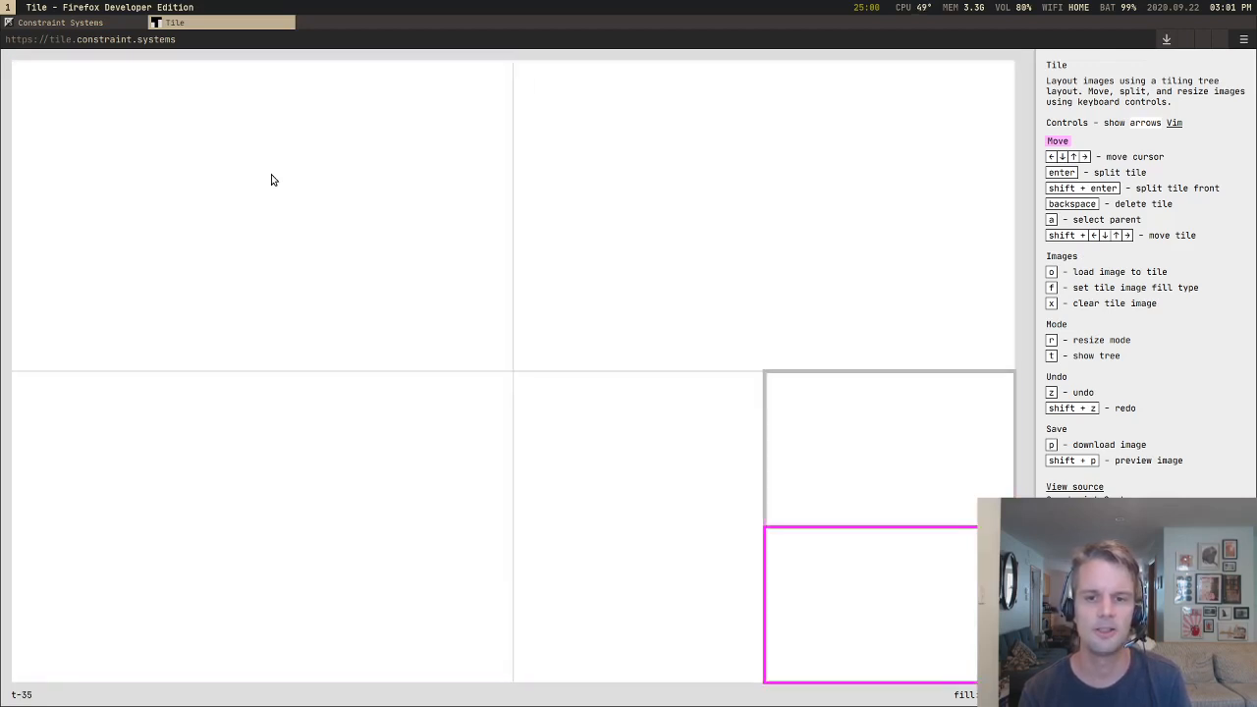
# Step: Move and split tiles in the lower-right quarter to form a row of three tiles above one full-width tile
pyautogui.hotkey('shift', 'Left')
pyautogui.hotkey('shift', 'Left')
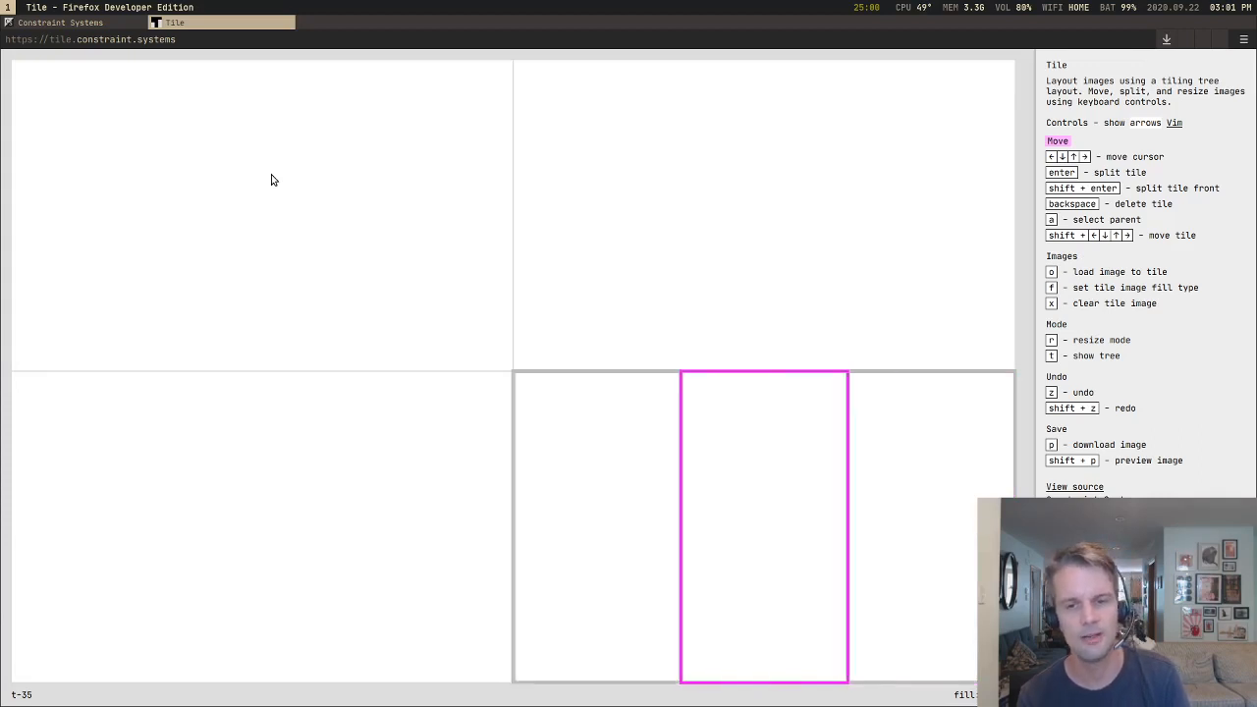
pyautogui.press('Return')
pyautogui.hotkey('shift', 'Down')
pyautogui.press('BackSpace')
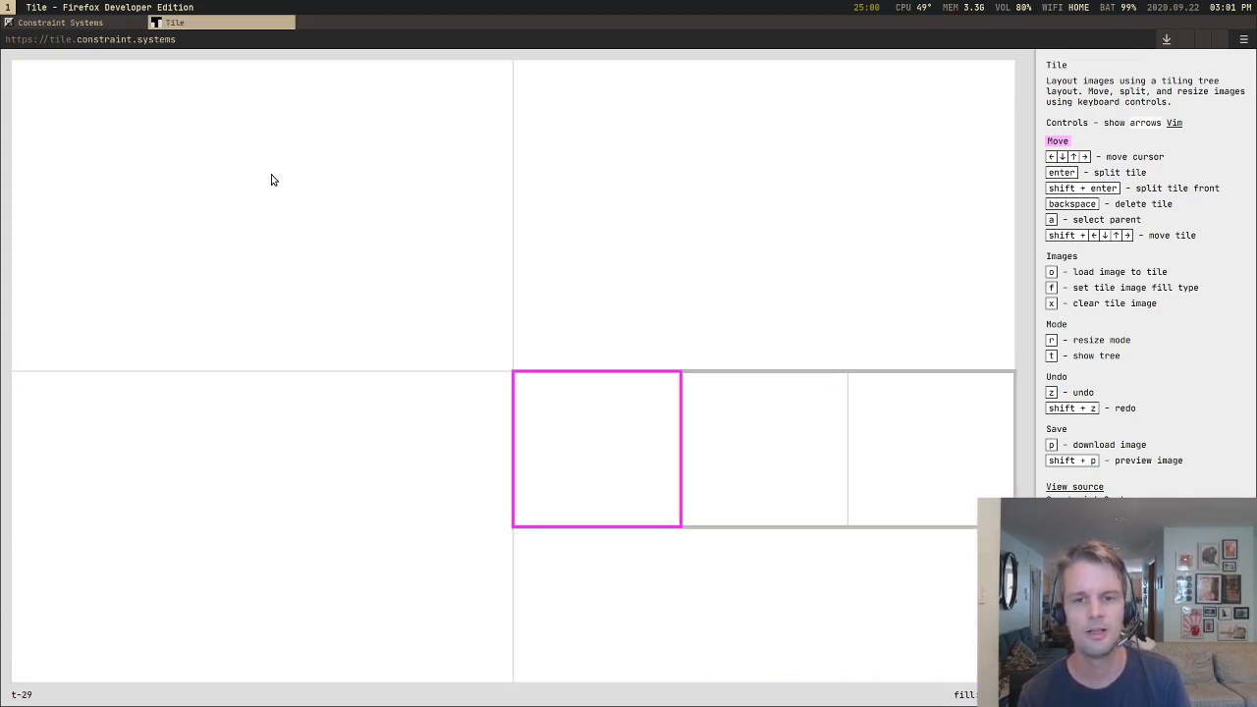
# Step: Move the tile cursor back and forth between the quarters of the blank layout, ending on the lower-left tile
pyautogui.press('Right')
pyautogui.press('Left')
pyautogui.press('Up')
pyautogui.press('Left')
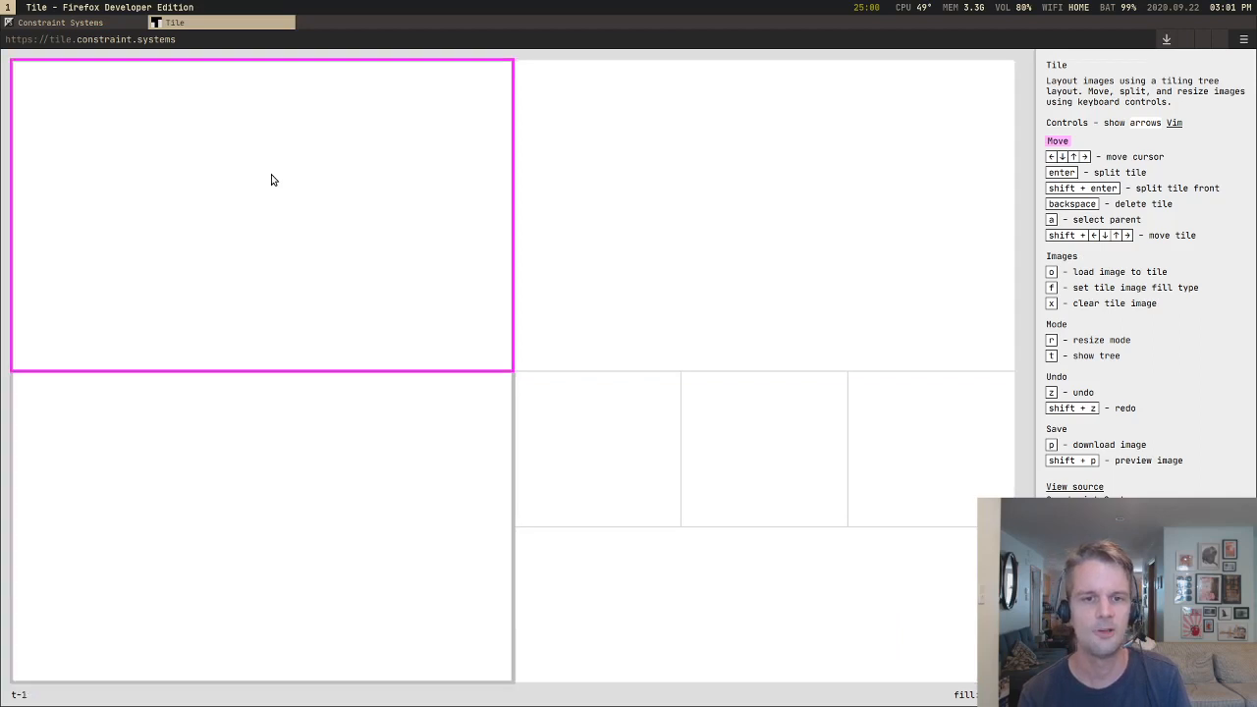
pyautogui.press('Down')
pyautogui.press('Up')
pyautogui.press('Right')
pyautogui.press('Down')
pyautogui.press('Left')
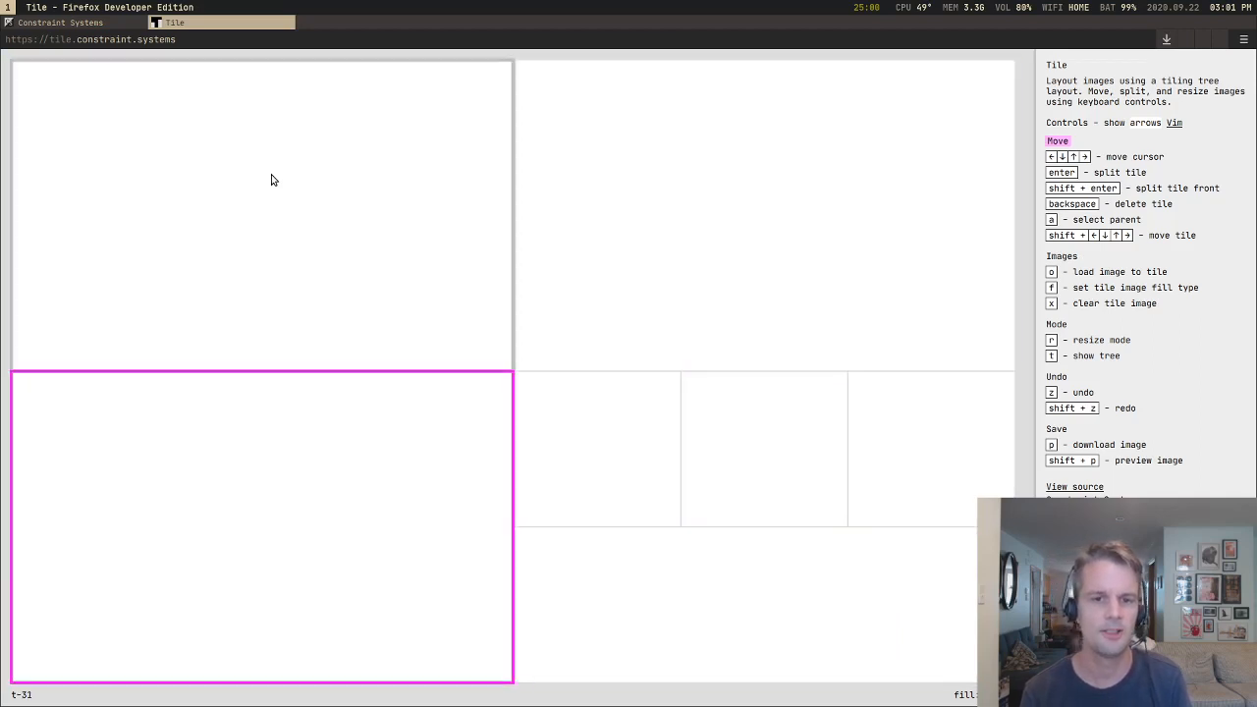
pyautogui.press('Up')
pyautogui.press('Right')
pyautogui.press('Left')
pyautogui.press('Down')
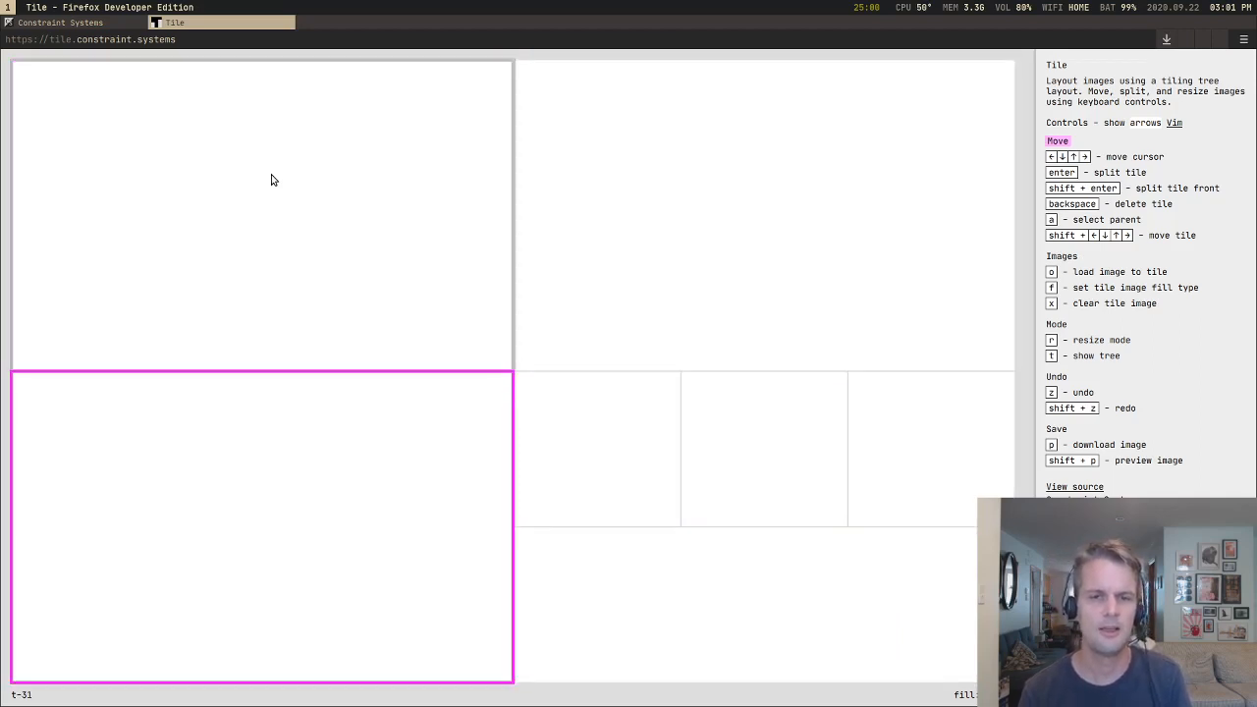
# Step: Split the upper-left quarter into a tall tile beside one wide tile above two small tiles
pyautogui.press('Up')
pyautogui.press('Right')
pyautogui.press('Left')
pyautogui.press('Return')
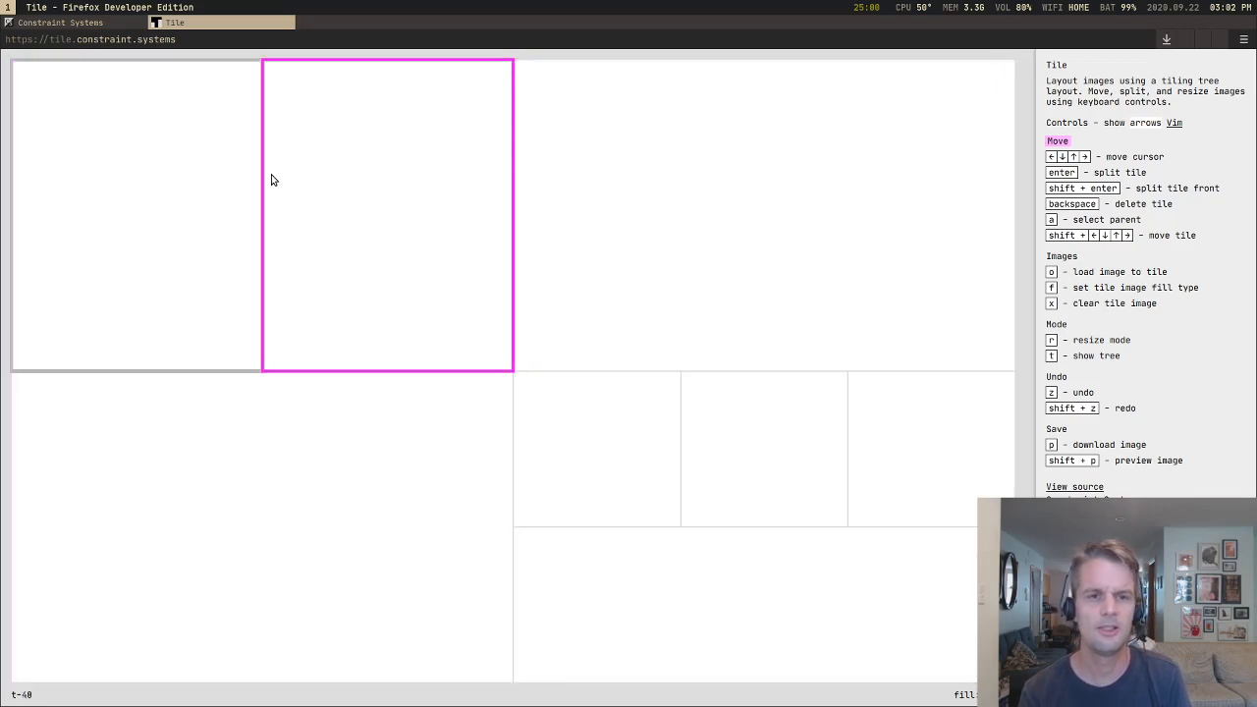
pyautogui.press('Return')
pyautogui.press('Return')
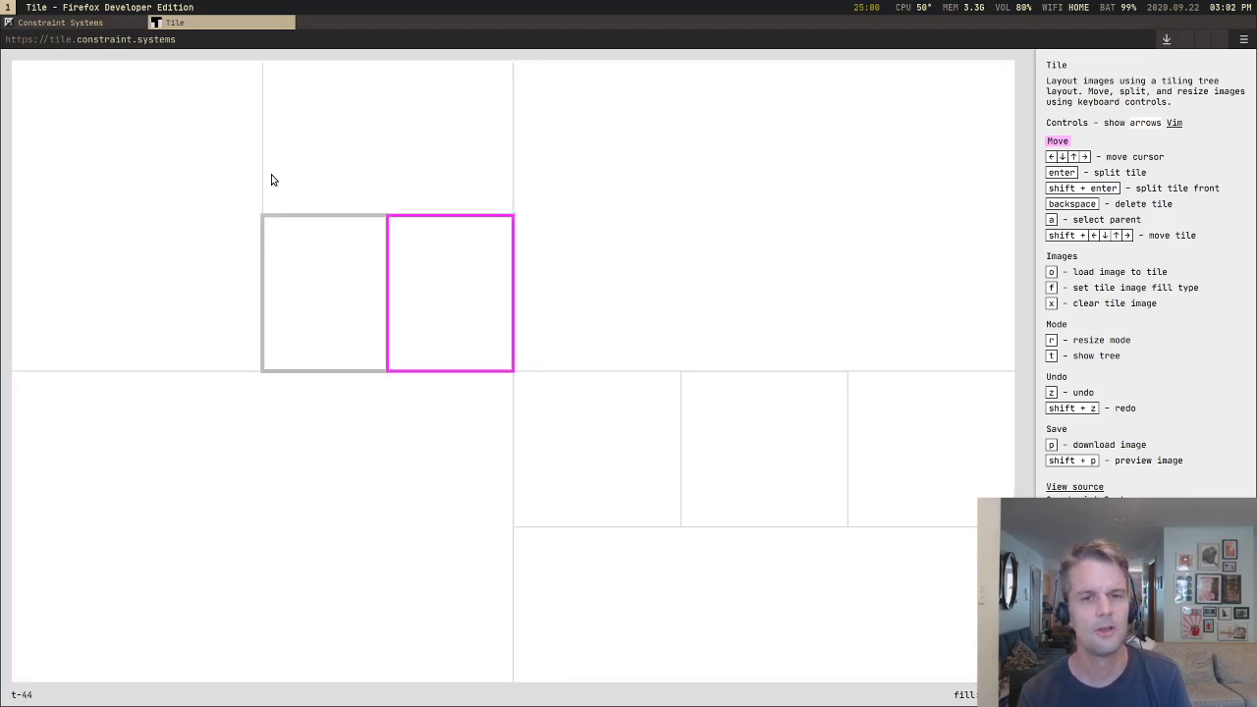
# Step: Split the upper-right quarter into a tall tile beside two stacked tiles
pyautogui.press('Left')
pyautogui.press('Right')
pyautogui.press('Right')
pyautogui.press('Return')
pyautogui.press('Return')
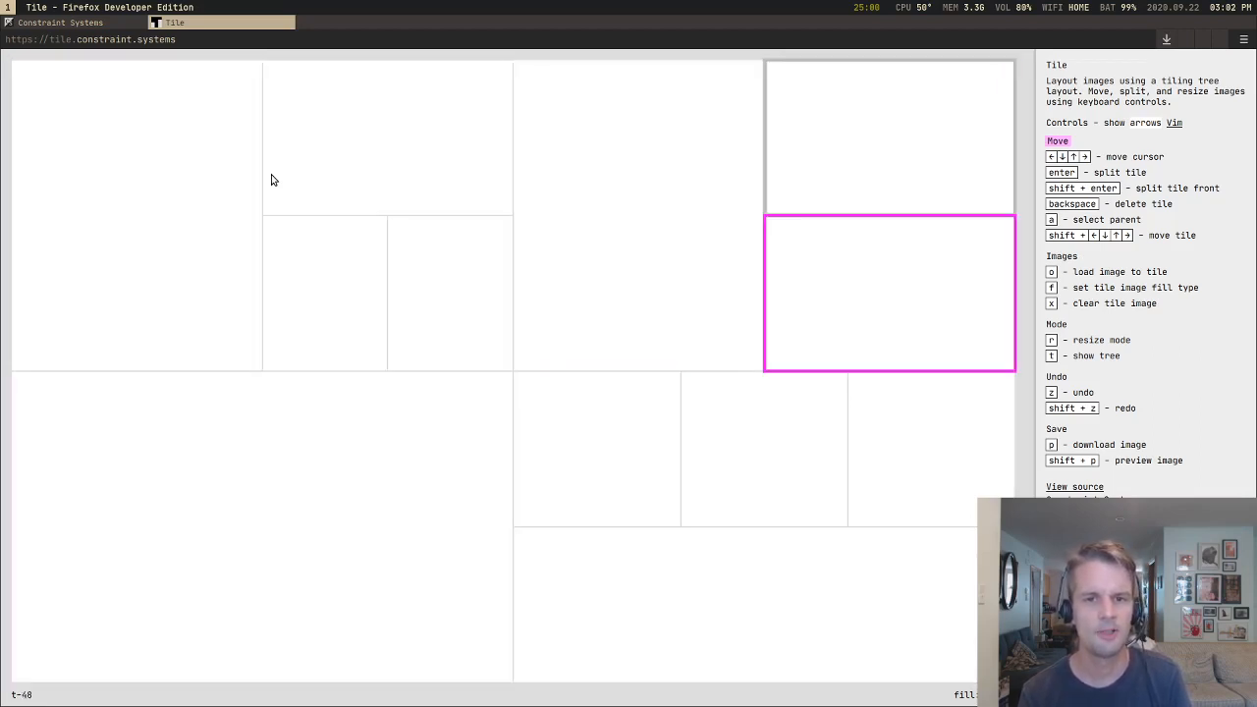
# Step: Split the lower-left quarter into a tall tile beside two stacked tiles
pyautogui.press('Left')
pyautogui.press('Left')
pyautogui.press('Down')
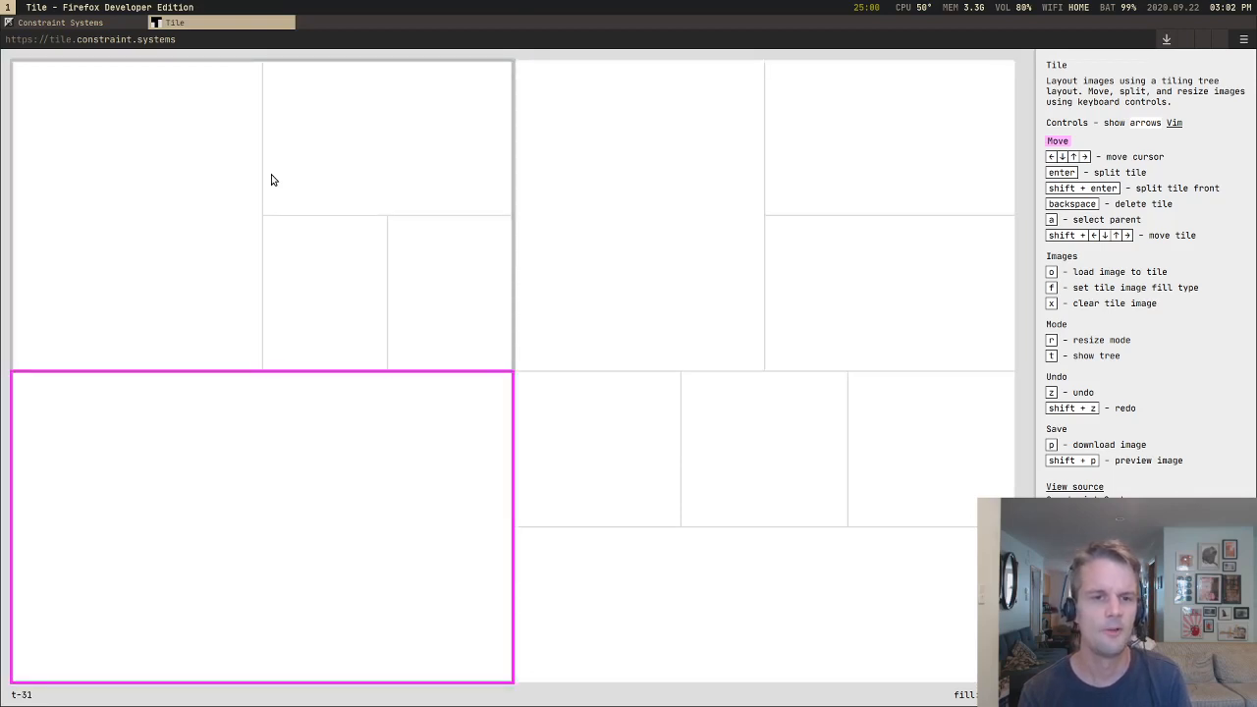
pyautogui.press('Up')
pyautogui.press('Down')
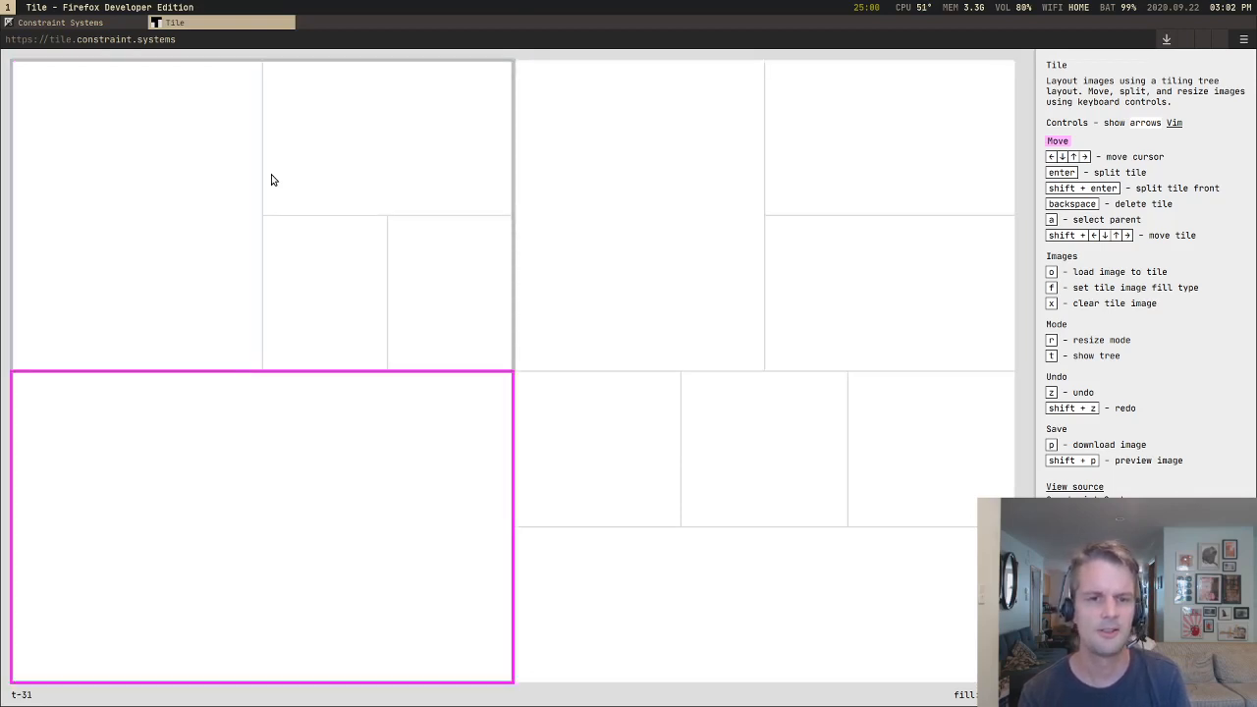
pyautogui.press('Return')
pyautogui.press('Right')
pyautogui.press('Left')
pyautogui.press('Return')
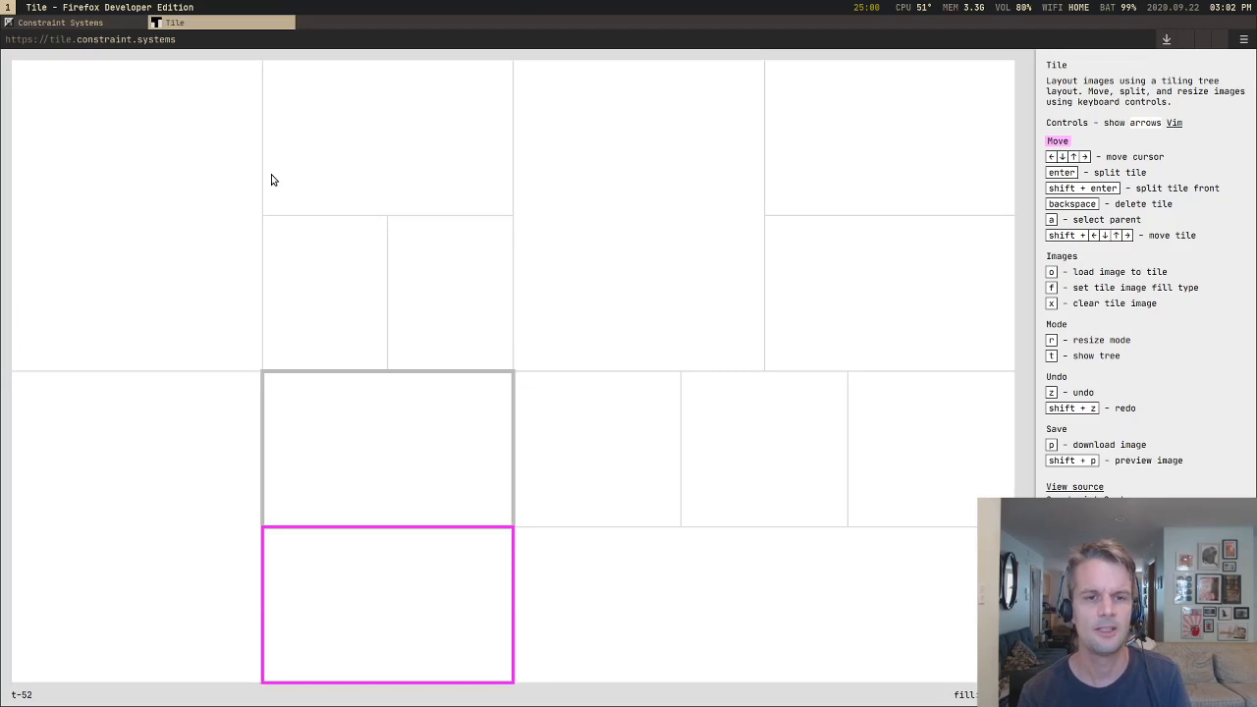
# Step: Split both stacked tiles in the lower-left quarter into side-by-side halves, ending on the upper right half
pyautogui.press('Up')
pyautogui.press('Right')
pyautogui.press('Left')
pyautogui.press('Return')
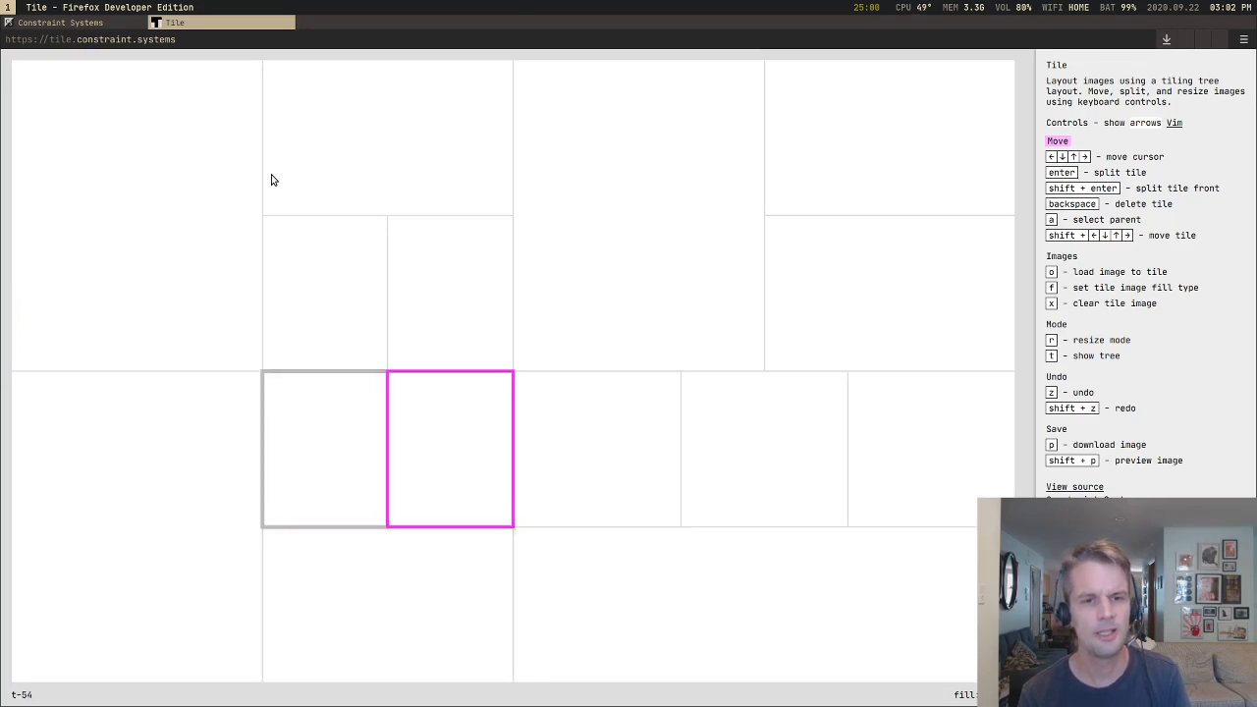
pyautogui.press('Down')
pyautogui.press('Return')
pyautogui.press('Up')
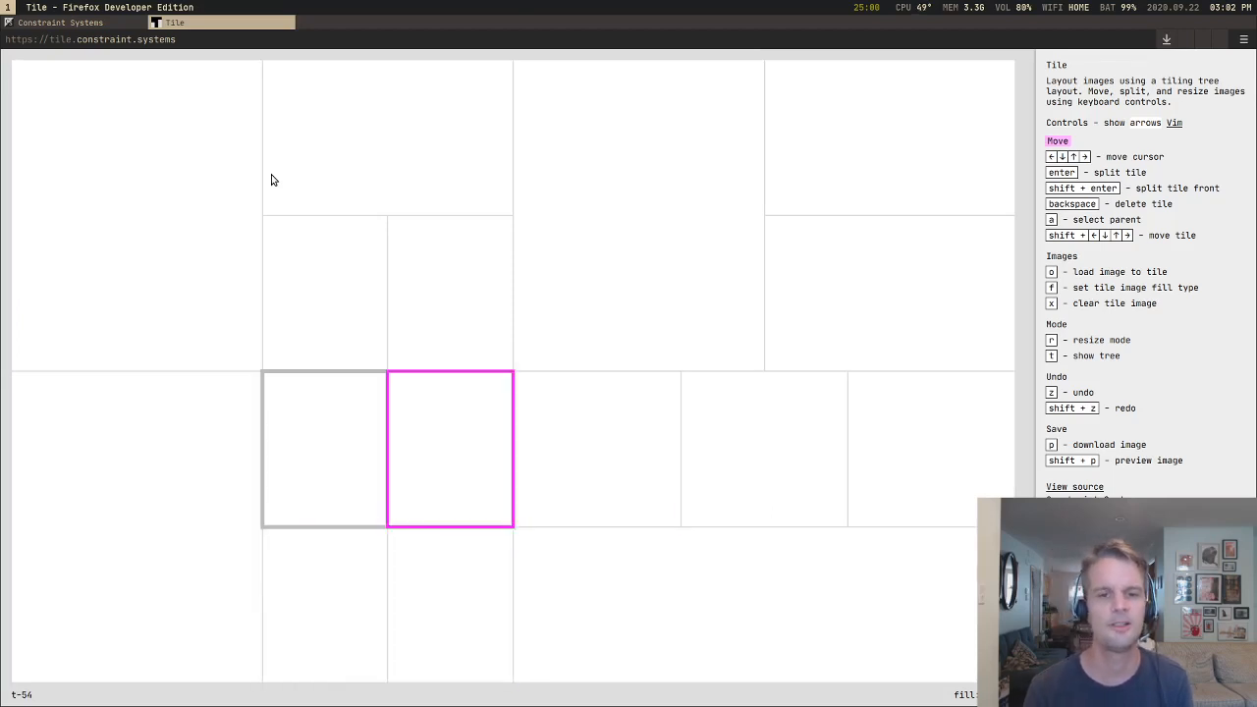
# Step: Move the tile cursor between the neighbouring tiles around the layout's centre, ending on the tall upper-left tile
pyautogui.press('Right')
pyautogui.press('Up')
pyautogui.press('Down')
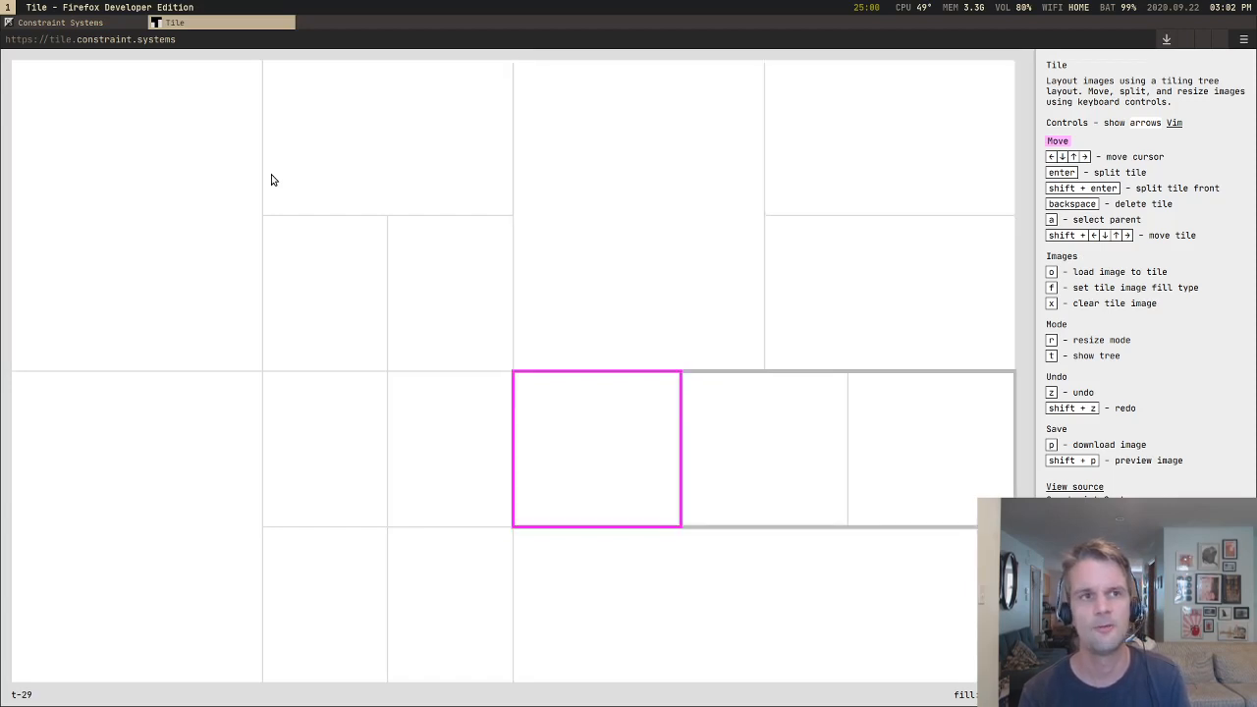
pyautogui.press('Left')
pyautogui.press('Up')
pyautogui.press('Right')
pyautogui.press('Down')
pyautogui.press('Up')
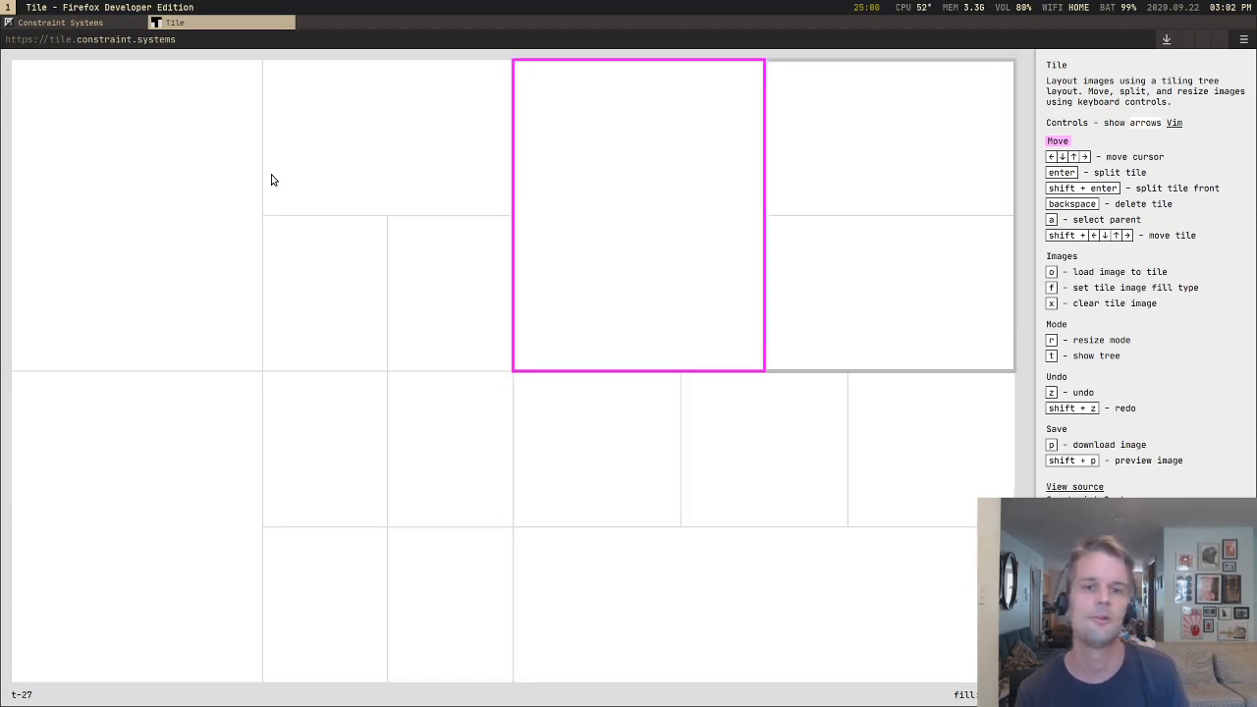
pyautogui.press('Left')
pyautogui.press('Down')
pyautogui.press('Left')
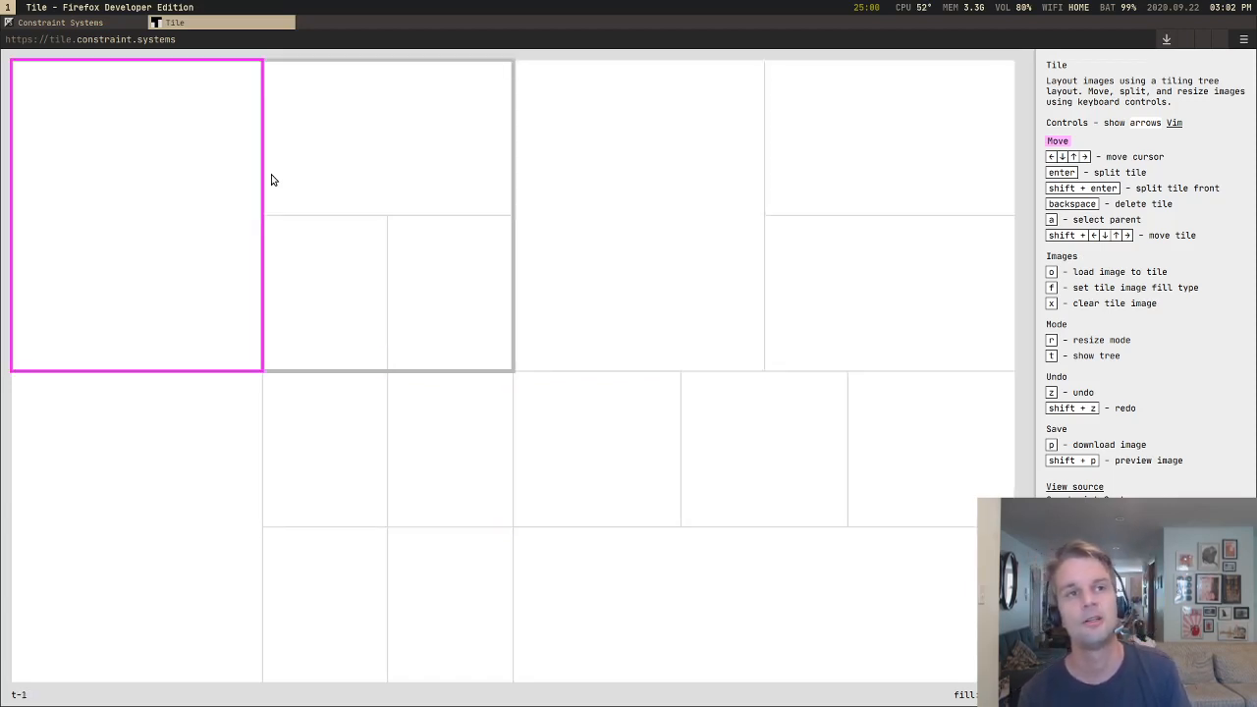
# Step: Walk the tile cursor through the small upper-left tiles and across to the adjoining tall tile, returning to the tall upper-left tile
pyautogui.press('Down')
pyautogui.press('Up')
pyautogui.press('Right')
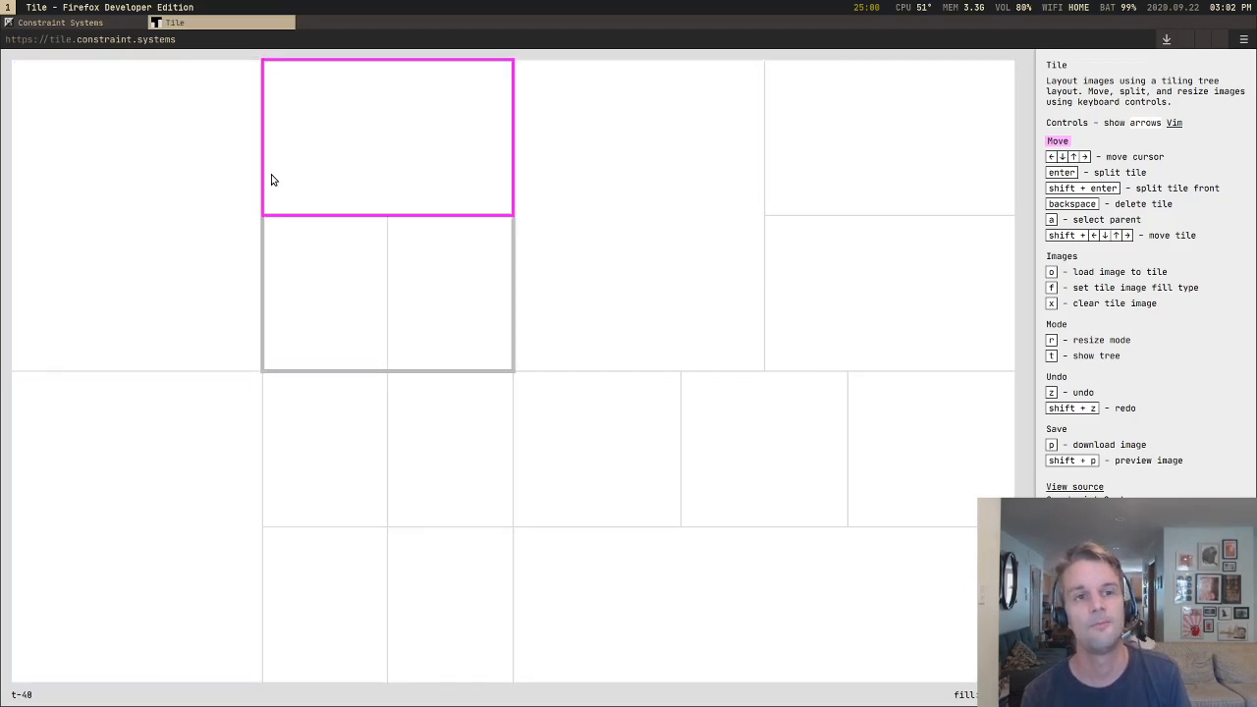
pyautogui.press('Down')
pyautogui.press('Down')
pyautogui.press('Up')
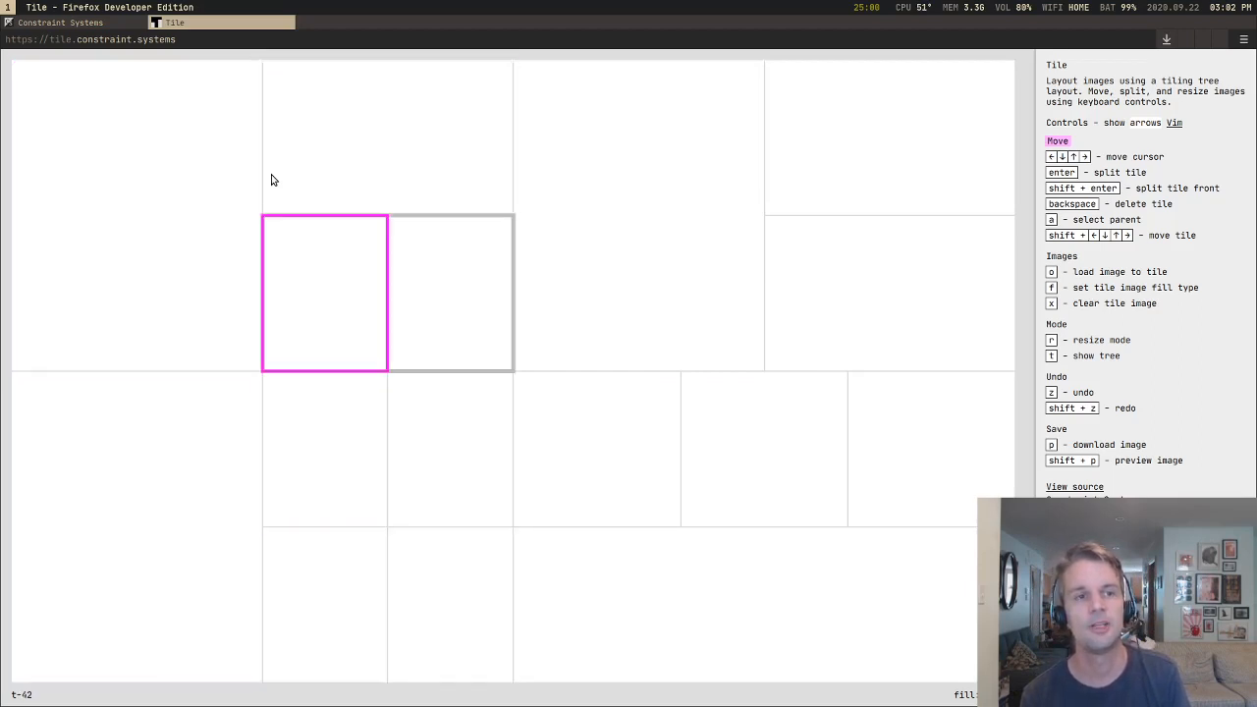
pyautogui.press('Right')
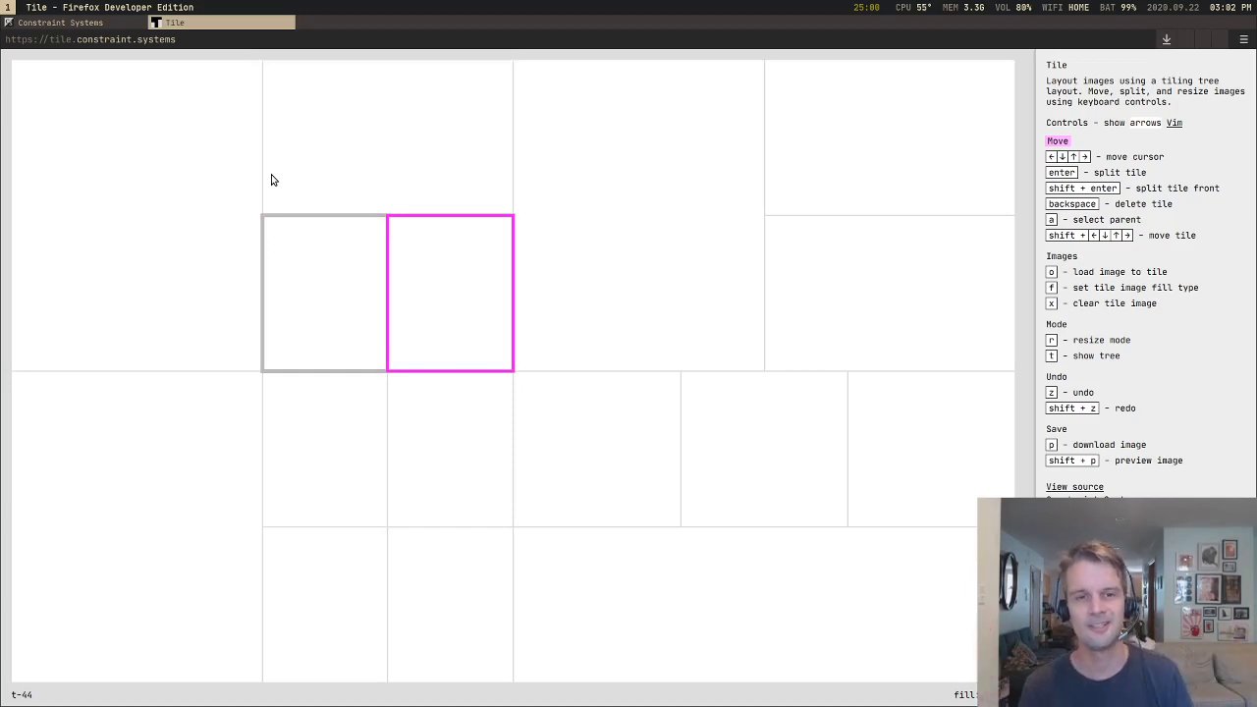
pyautogui.press('Down')
pyautogui.press('Up')
pyautogui.press('Right')
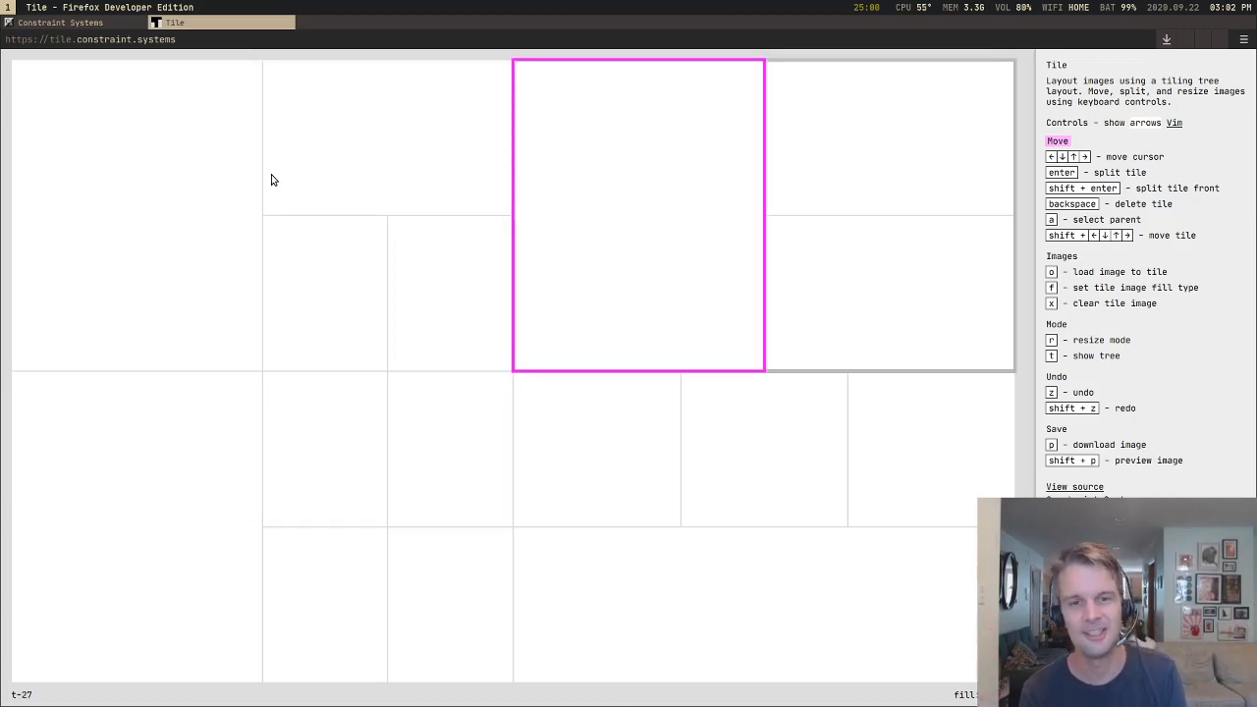
pyautogui.press('Left')
pyautogui.press('Down')
pyautogui.press('Right')
pyautogui.press('Right')
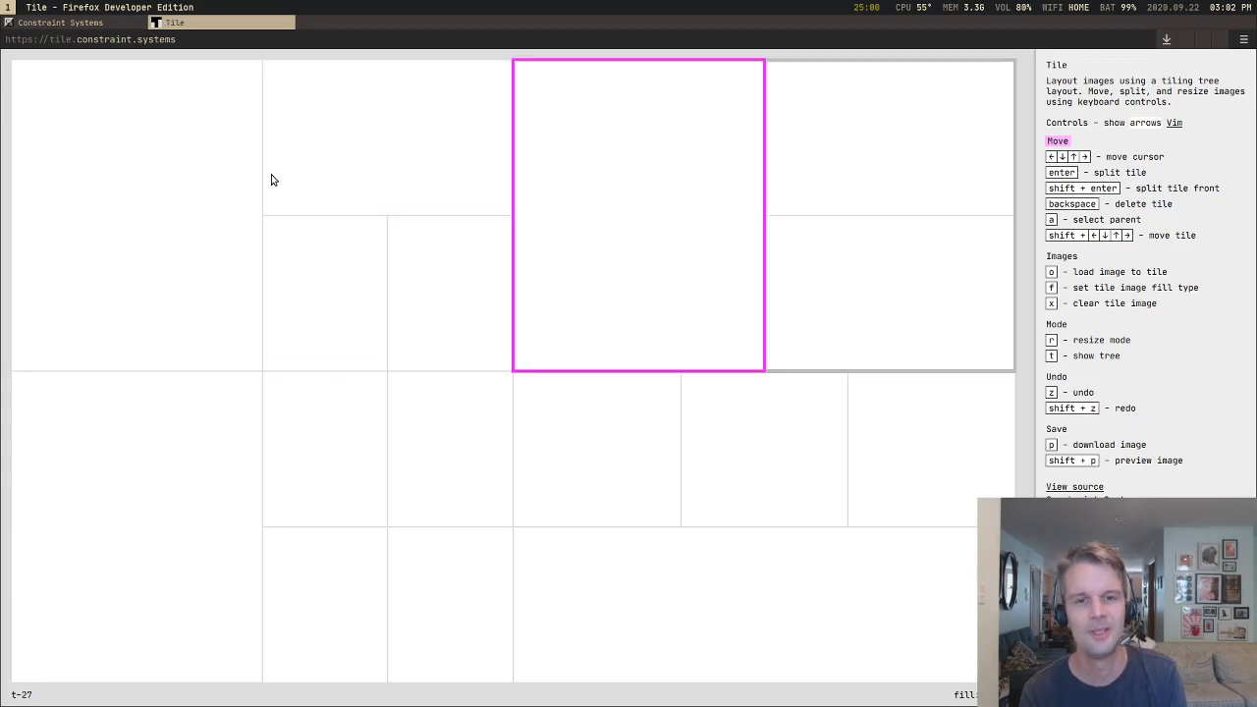
pyautogui.press('Left')
pyautogui.press('Left')
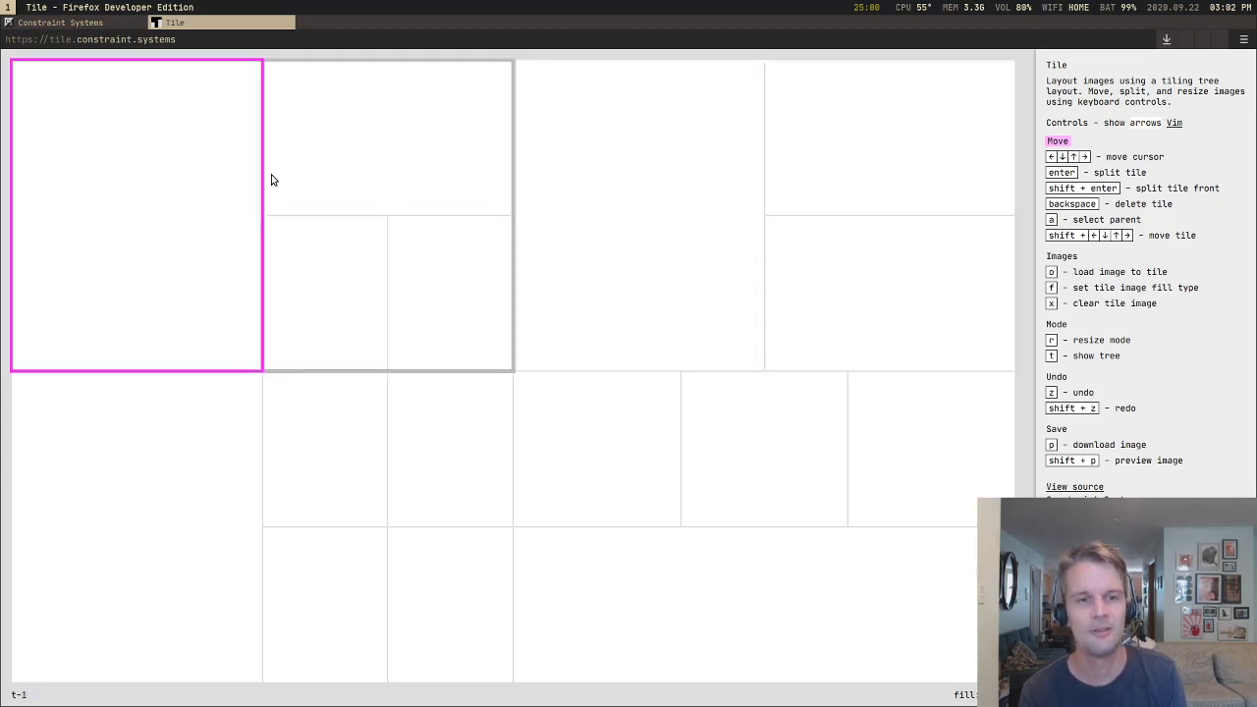
# Step: Walk the tile cursor from the tall upper-left tile through the tiles around the centre, ending on the lower small tile beside the tall lower-left tile
pyautogui.press('Down')
pyautogui.press('Right')
pyautogui.press('Right')
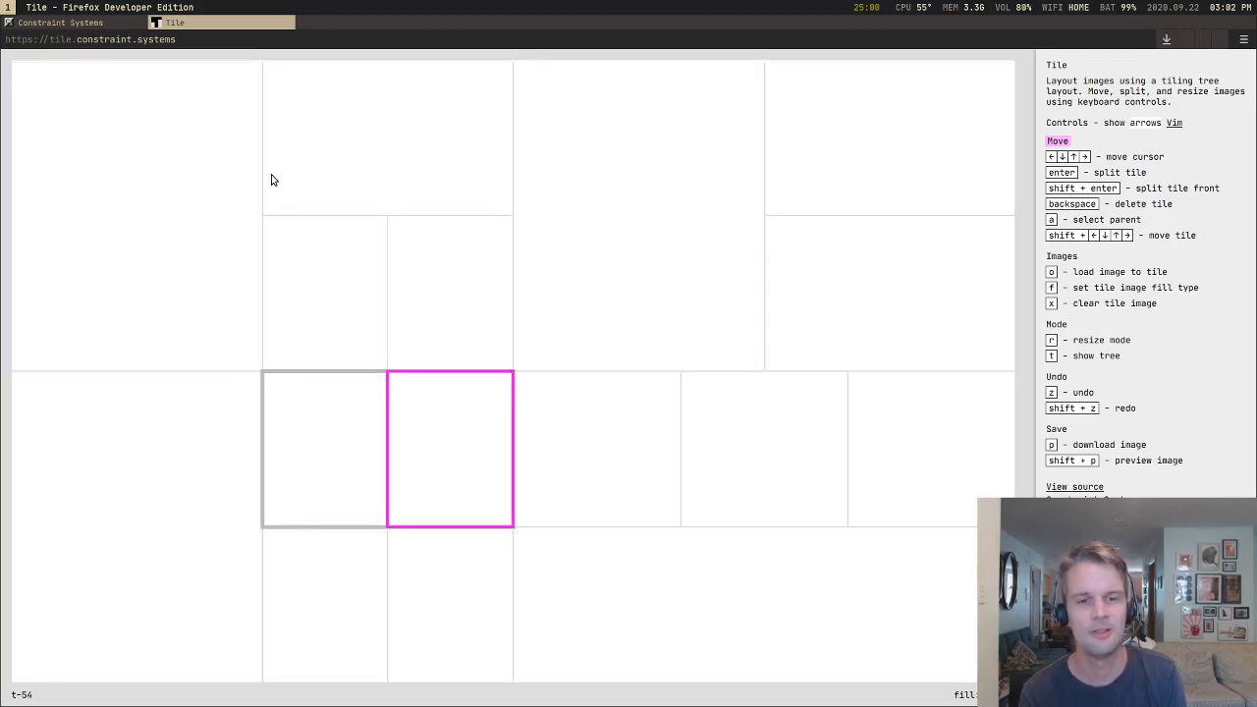
pyautogui.press('Up')
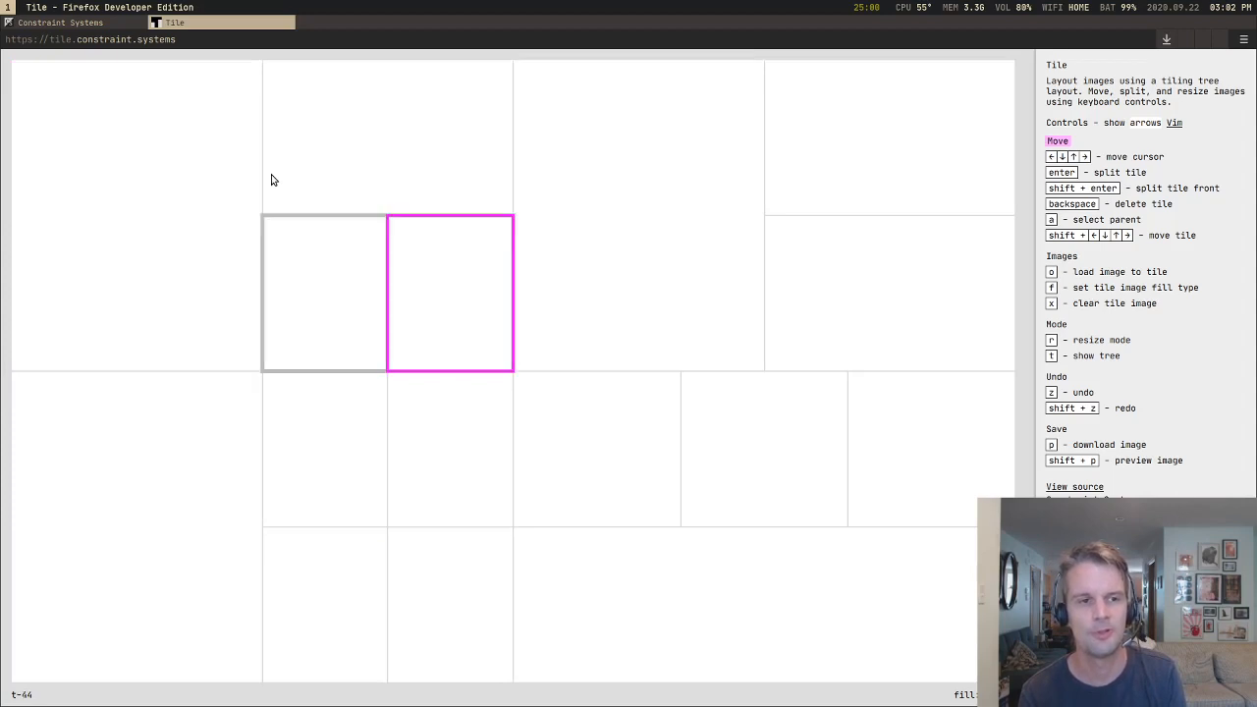
pyautogui.press('Right')
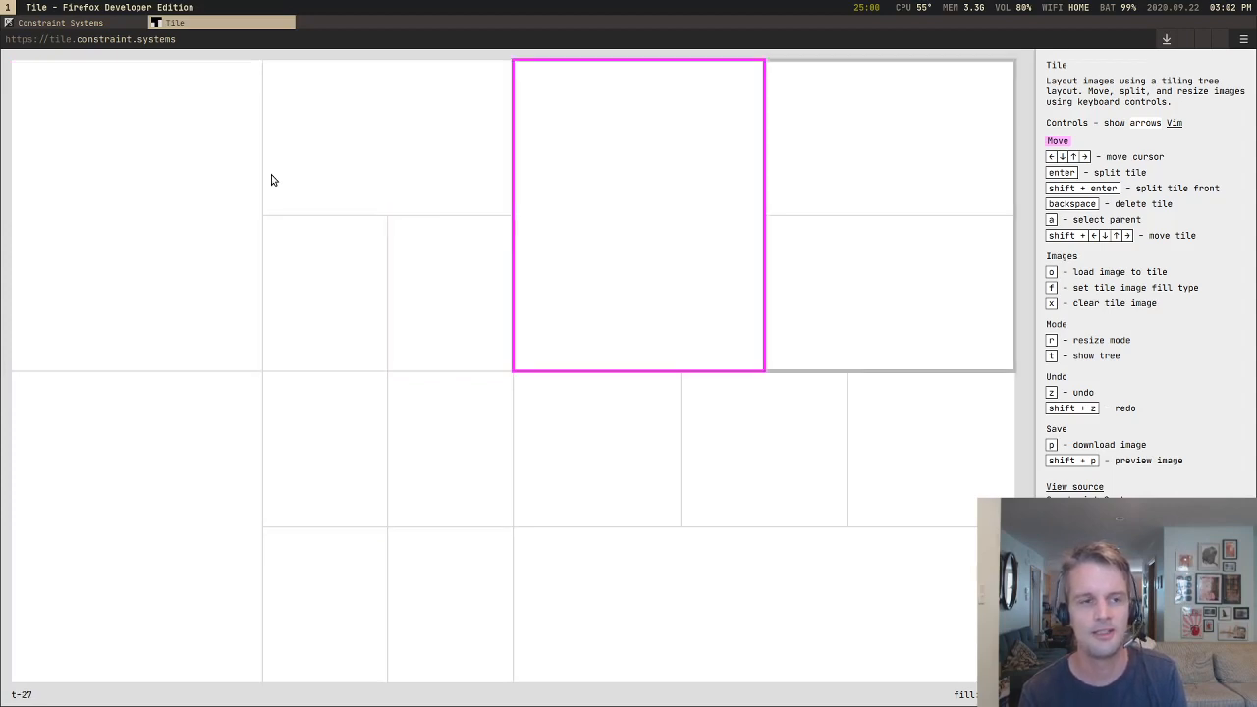
pyautogui.press('Down')
pyautogui.press('Left')
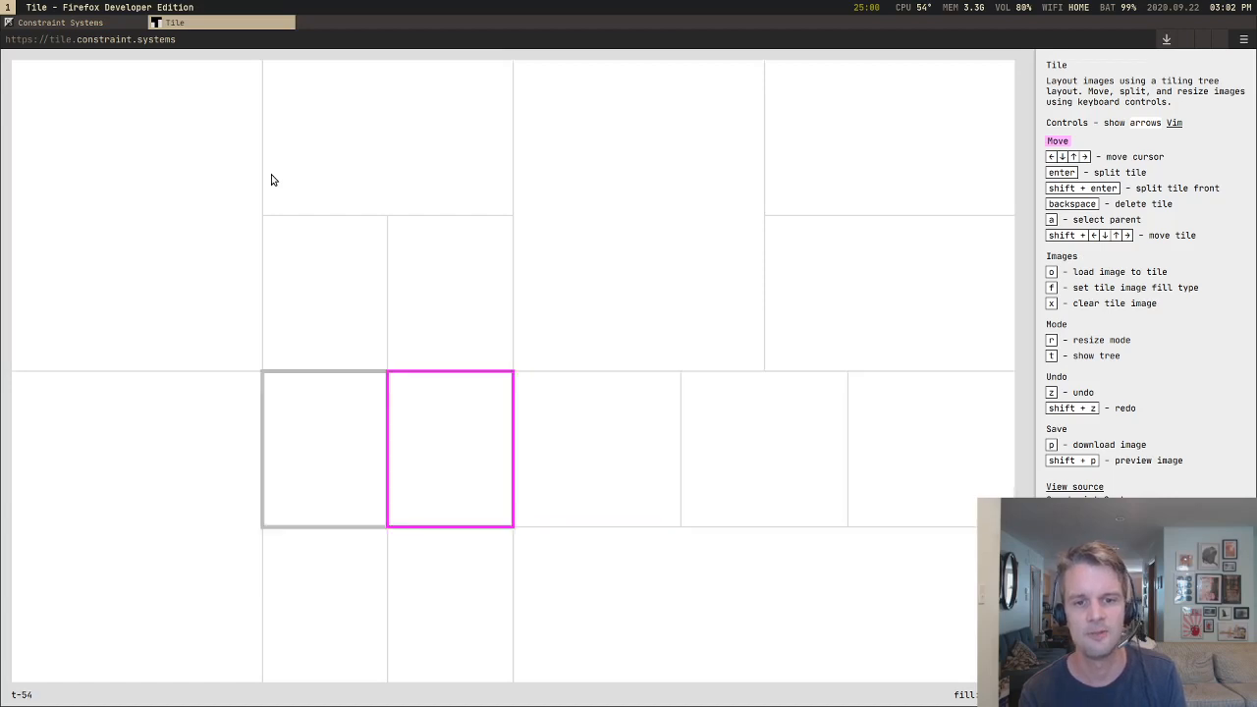
pyautogui.press('Left')
pyautogui.press('Down')
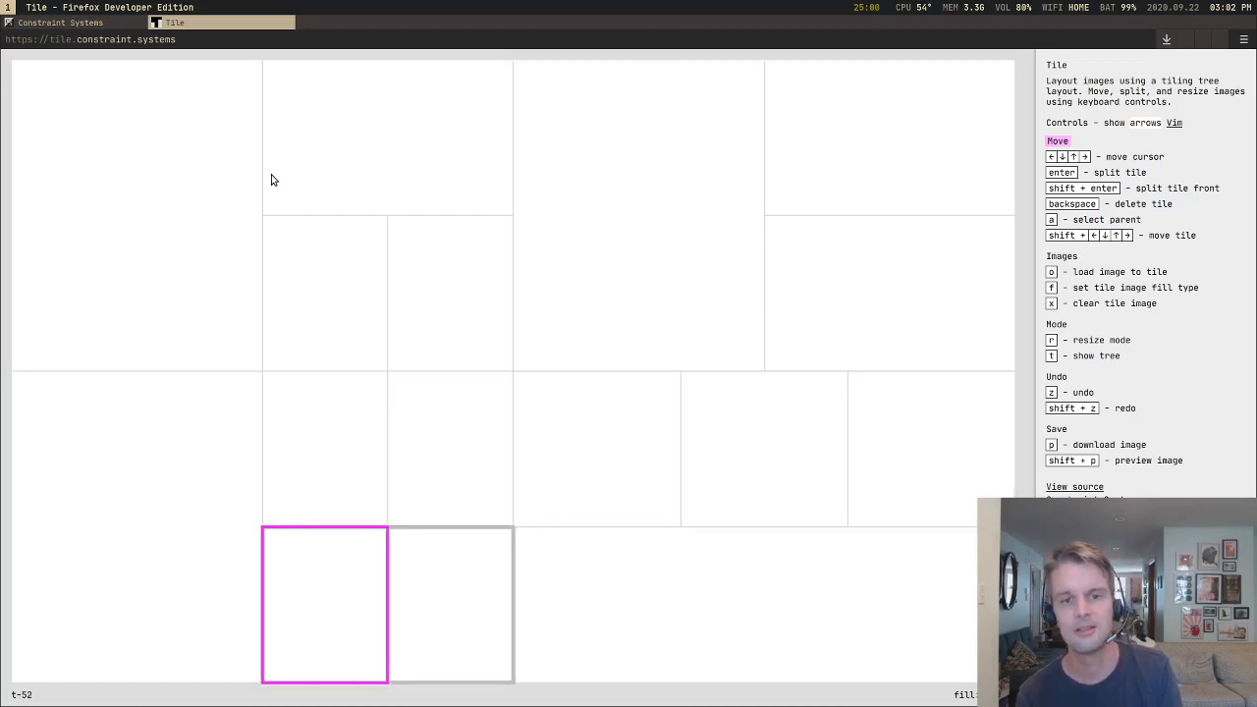
# Step: Circle the tile cursor through the left column, upper tiles and lower-right row, ending on the lower-left quarter's first small upper tile
pyautogui.press('Left')
pyautogui.press('Up')
pyautogui.press('Right')
pyautogui.press('Down')
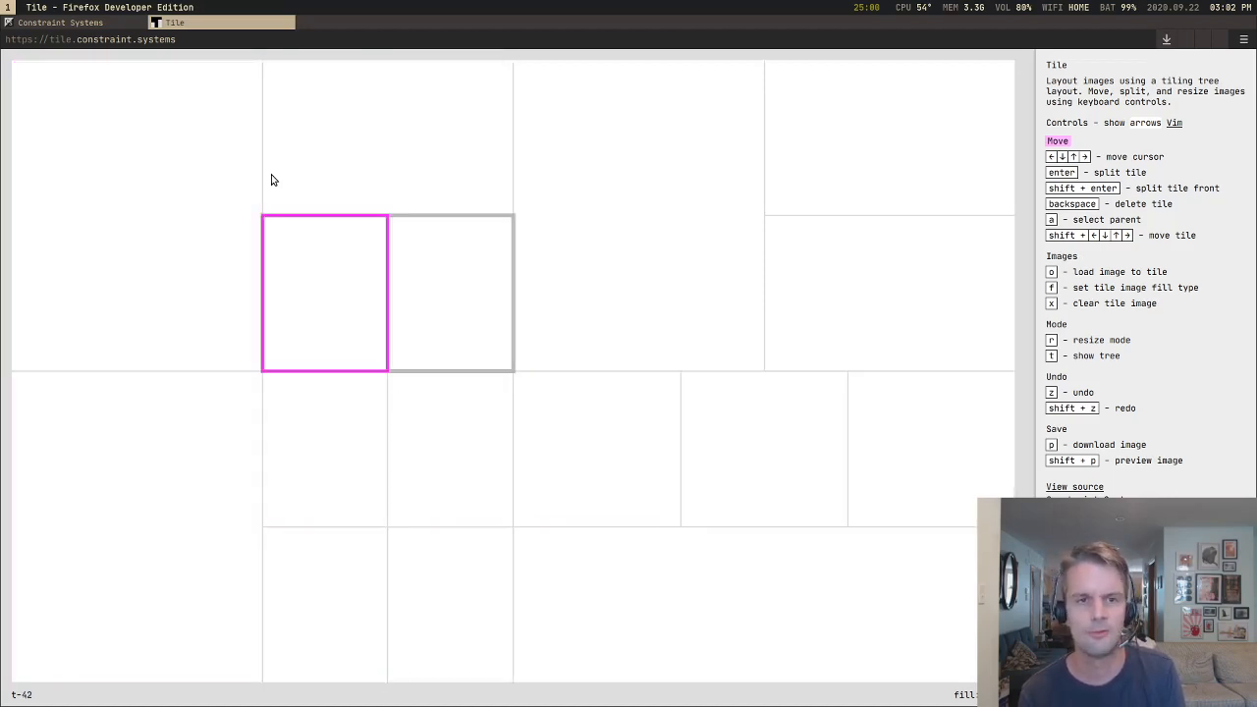
pyautogui.press('Up')
pyautogui.press('Right')
pyautogui.press('Down')
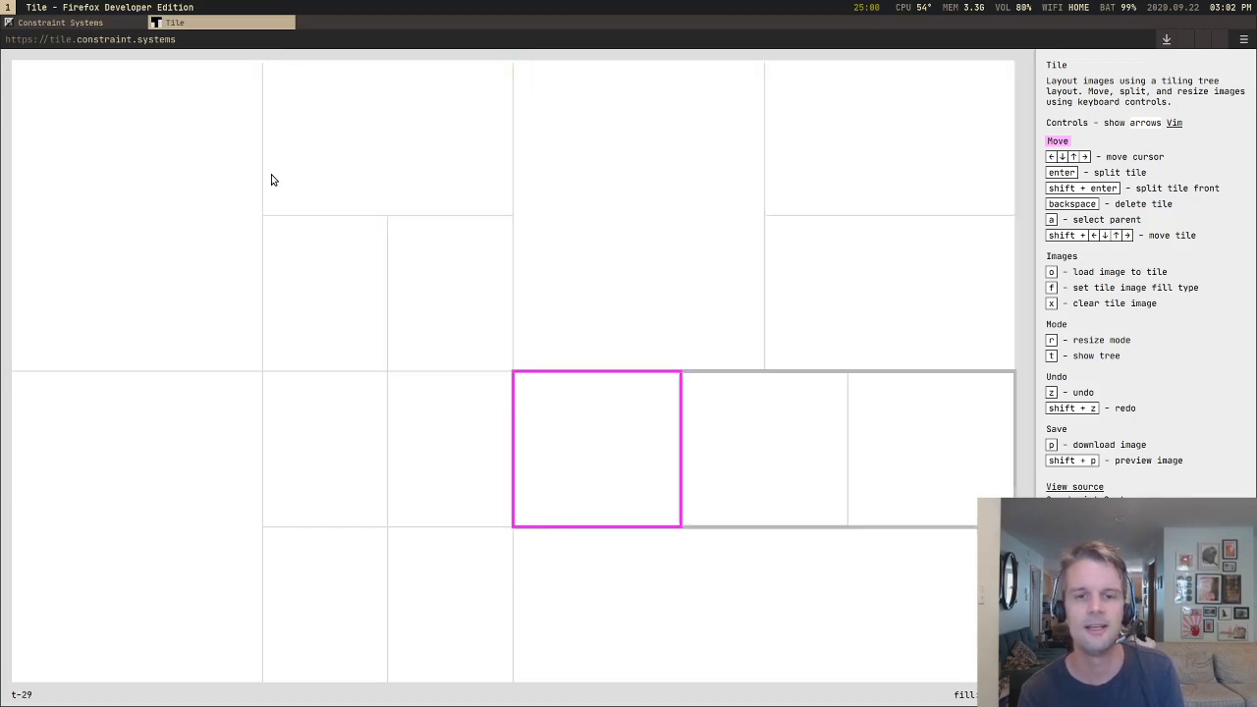
pyautogui.press('Down')
pyautogui.press('Up')
pyautogui.press('Left')
pyautogui.press('Left')
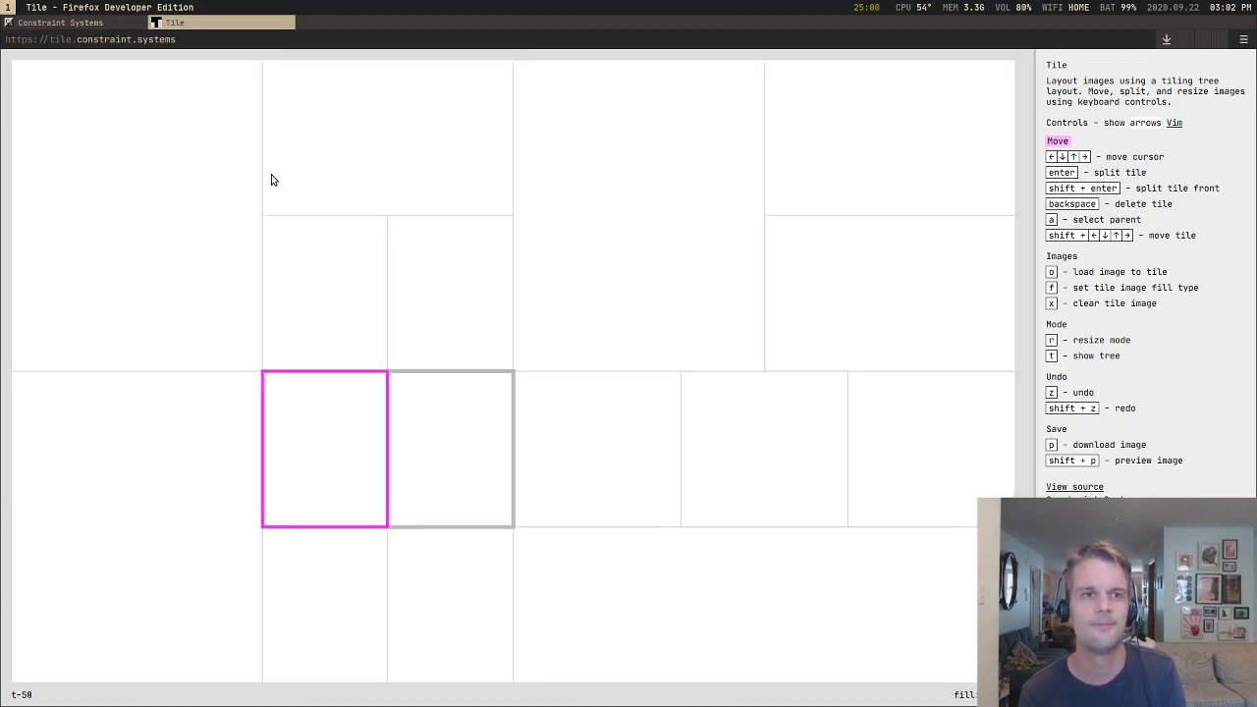
# Step: Move the tile cursor between the small tile pairs and the tall left tiles, ending on the wide tile above the upper pair
pyautogui.press('Up')
pyautogui.press('Down')
pyautogui.press('Right')
pyautogui.press('Up')
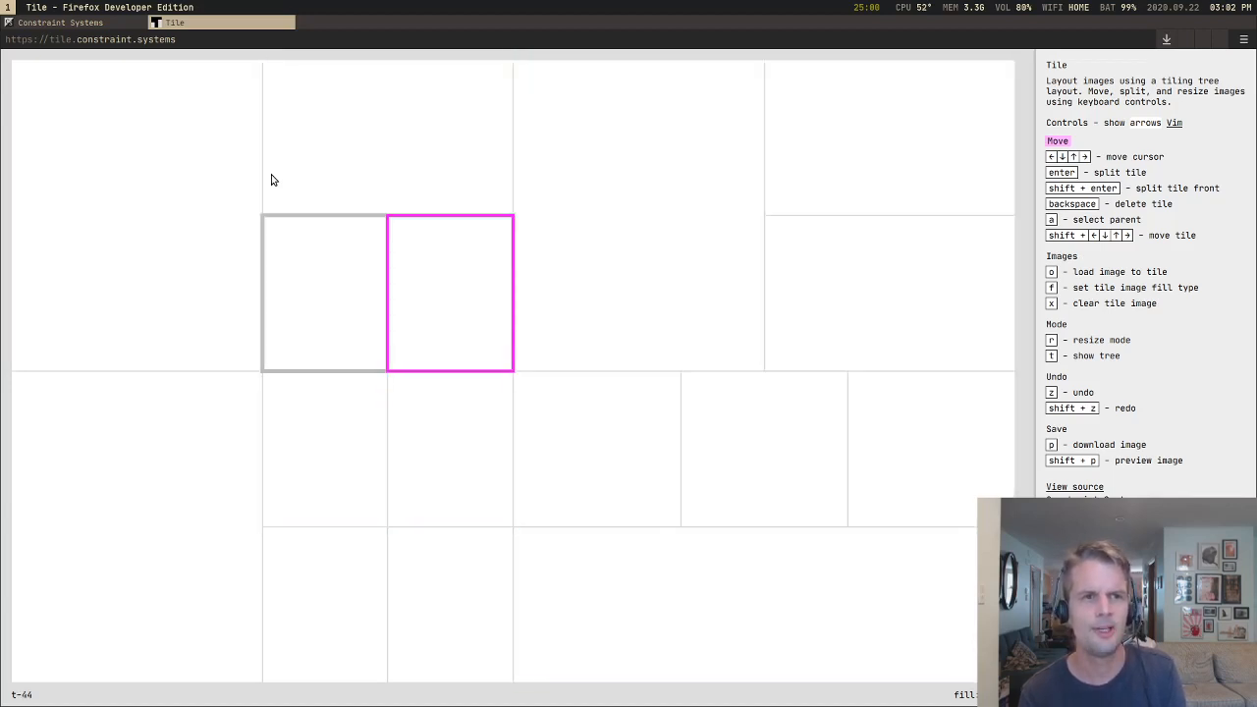
pyautogui.press('Left')
pyautogui.press('Left')
pyautogui.press('Down')
pyautogui.press('Up')
pyautogui.press('Right')
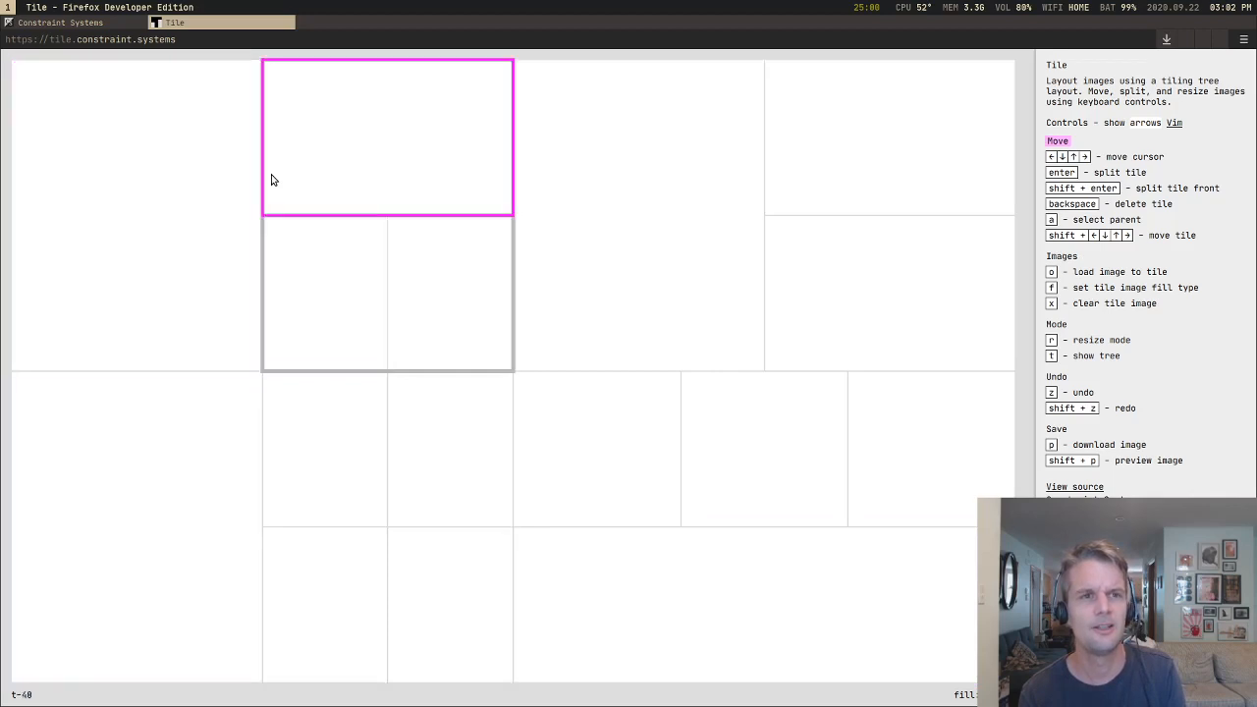
# Step: Split the tall upper-left tile into two stacked halves and check cursor movement between them and the tall tile below
pyautogui.press('Left')
pyautogui.press('Return')
pyautogui.press('Down')
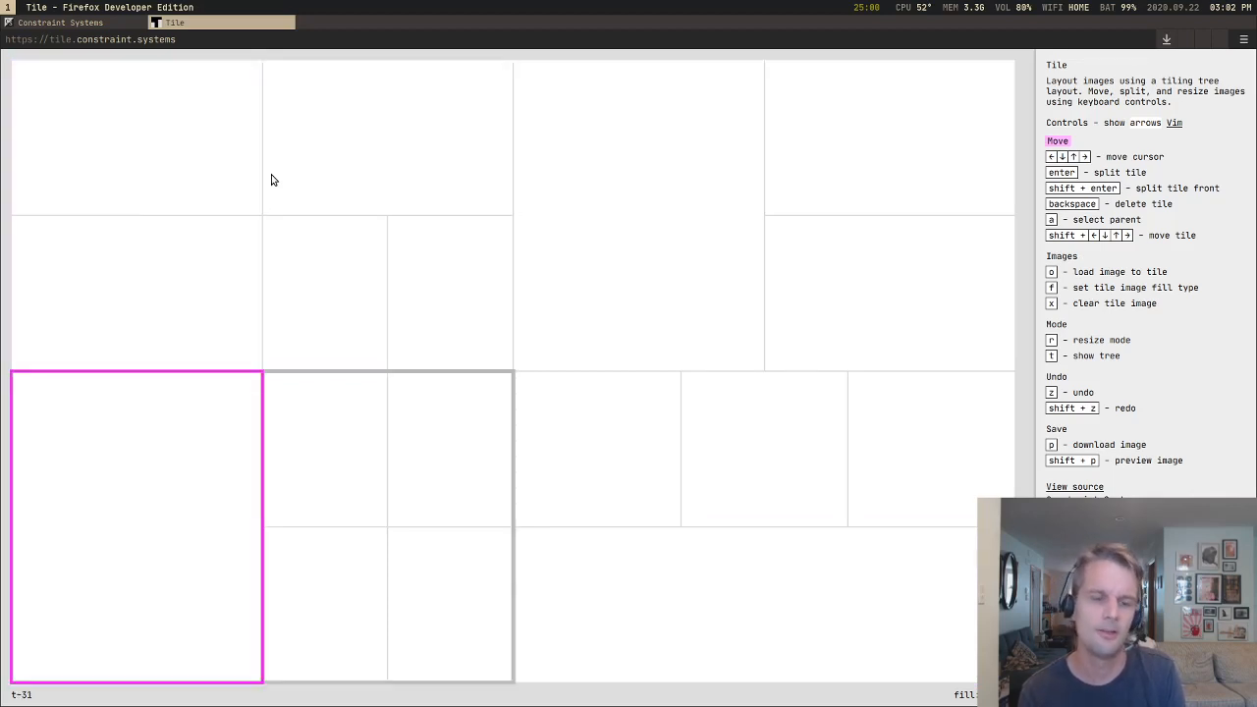
pyautogui.press('Up')
# Step: Split the tall lower-left tile into stacked halves, and its upper half into side-by-side halves
pyautogui.press('Up')
pyautogui.press('Down')
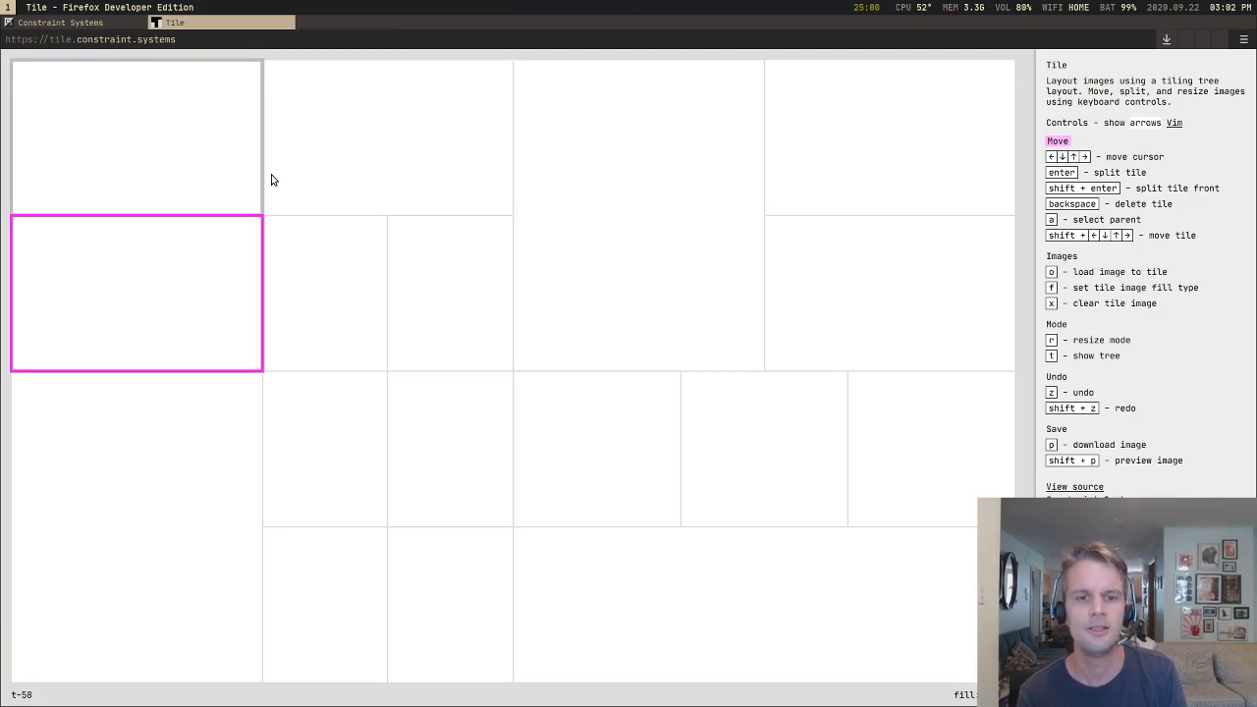
pyautogui.press('Down')
pyautogui.press('Return')
pyautogui.press('Up')
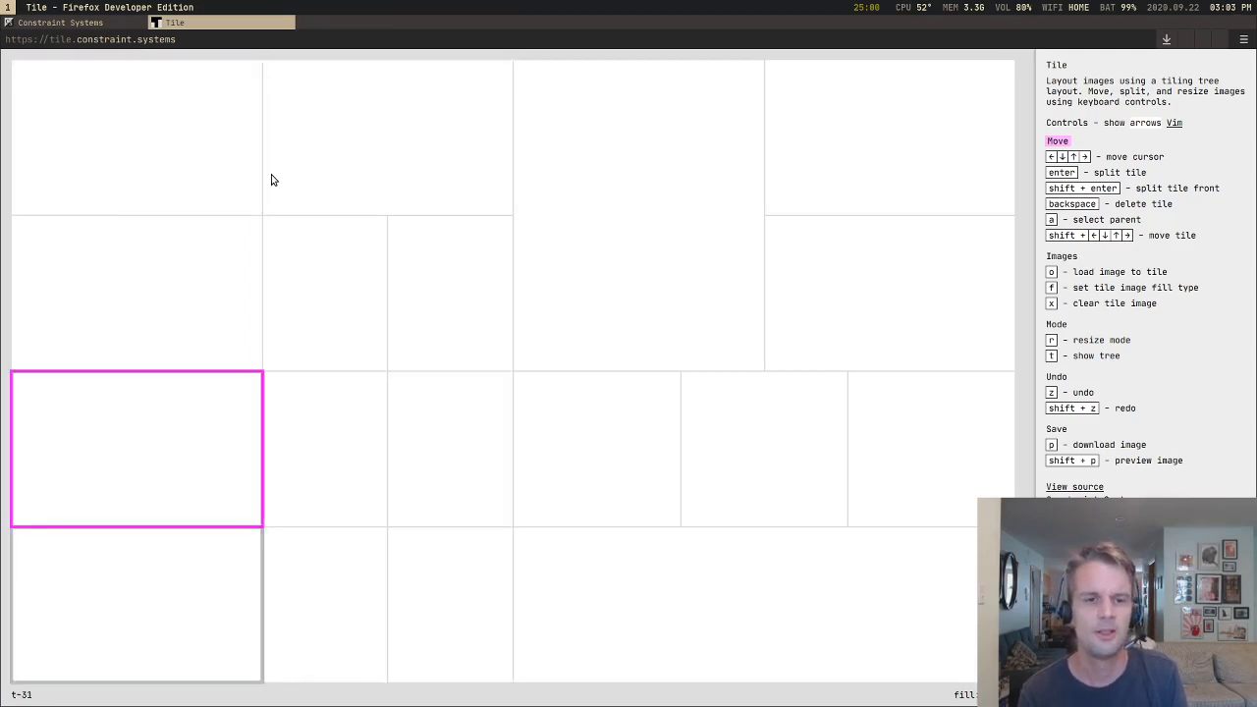
pyautogui.press('Return')
# Step: Split the wide bottom tile of the lower-right quarter into side-by-side halves
pyautogui.press('Right')
pyautogui.press('Right')
pyautogui.press('Right')
pyautogui.press('Down')
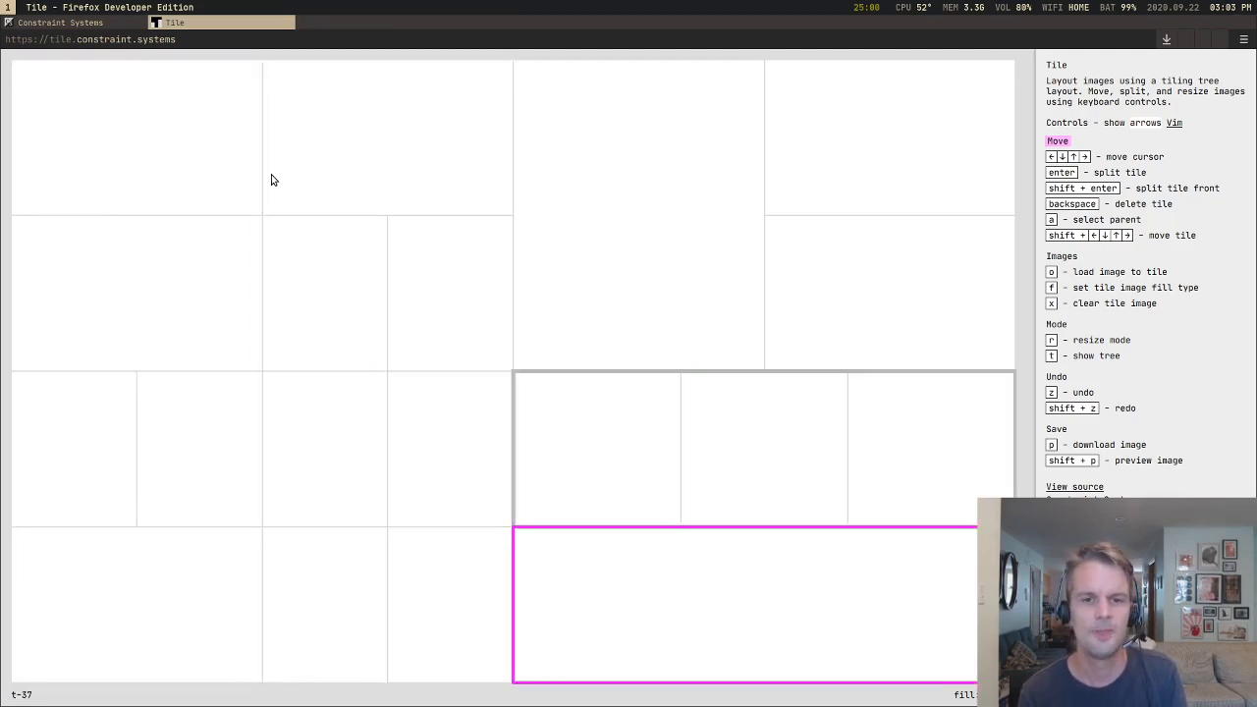
pyautogui.press('Return')
# Step: Split the tall tile in the upper-right quarter into two stacked halves
pyautogui.press('Left')
pyautogui.press('Up')
pyautogui.press('Up')
pyautogui.press('Return')
# Step: Split the second tile down in the leftmost column into side-by-side halves
pyautogui.press('Left')
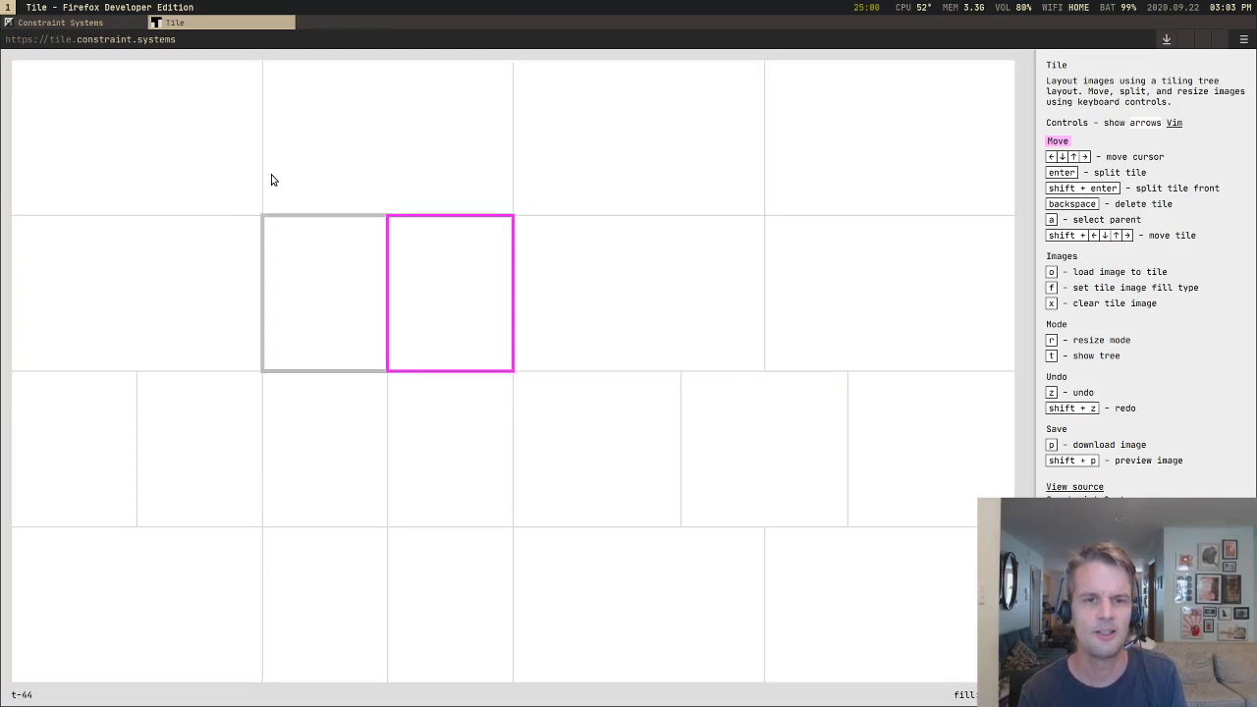
pyautogui.press('Up')
pyautogui.press('Left')
pyautogui.press('Down')
pyautogui.press('Return')
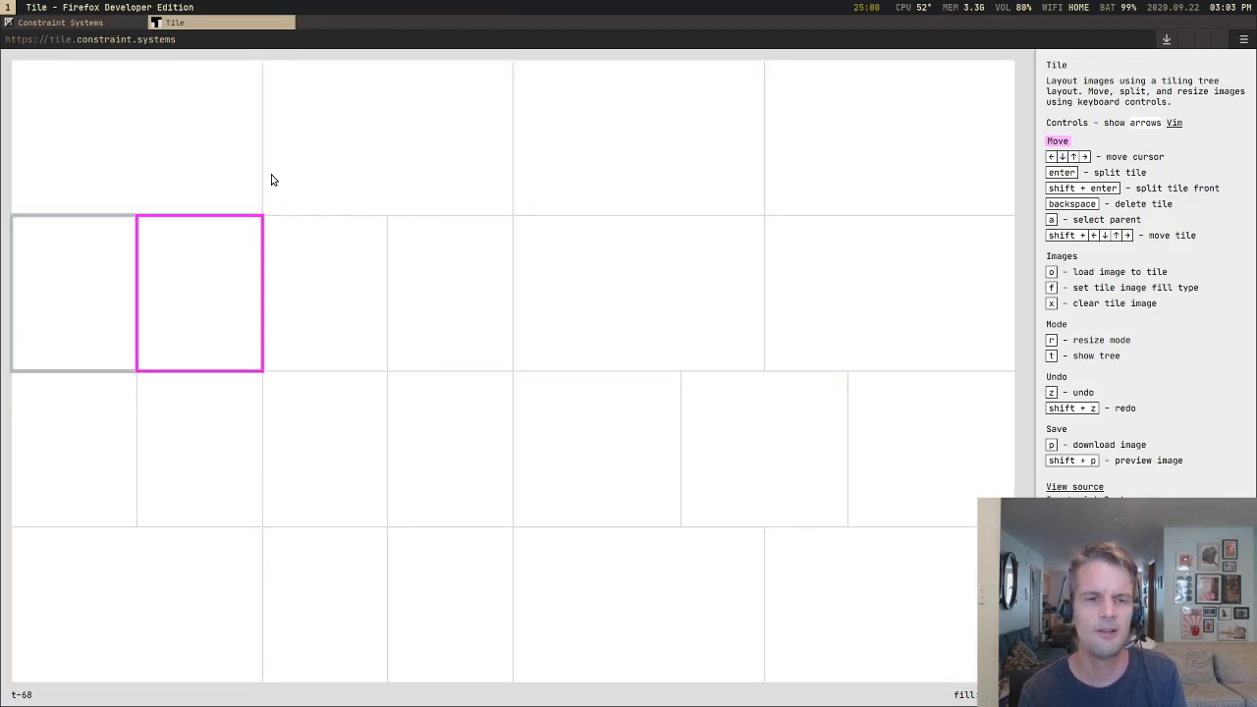
# Step: Split the lower-left tile of the upper-right quarter into side-by-side halves
pyautogui.press('Down')
pyautogui.press('Right')
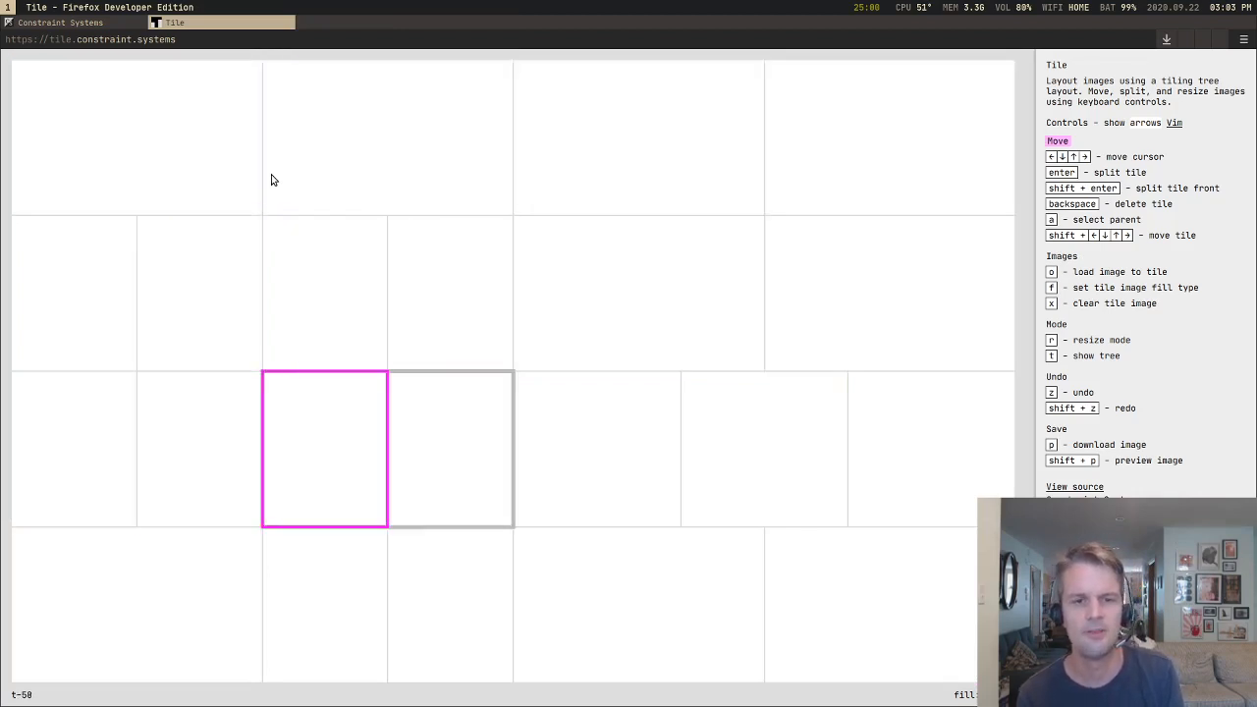
pyautogui.press('Right')
pyautogui.press('Right')
pyautogui.press('Up')
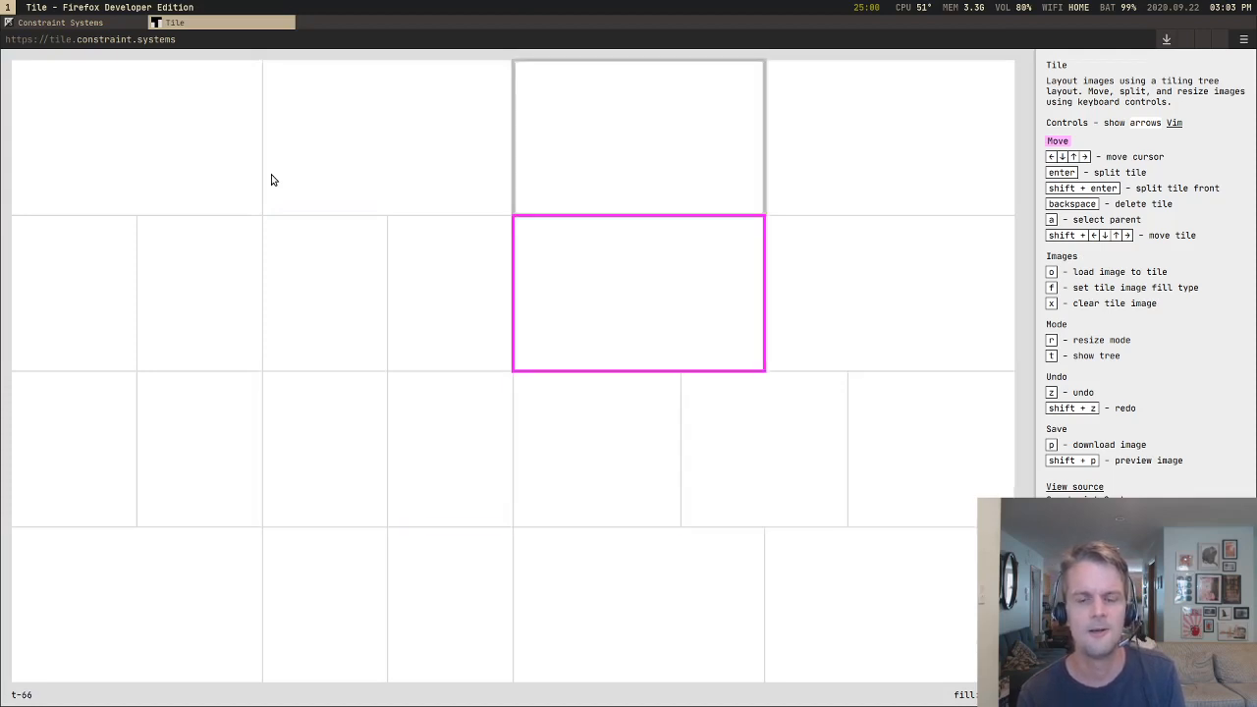
pyautogui.press('Return')
# Step: Split the wide top tile left of the centre line into side-by-side halves, and the small tile beneath its right half into stacked halves
pyautogui.press('Up')
pyautogui.press('Left')
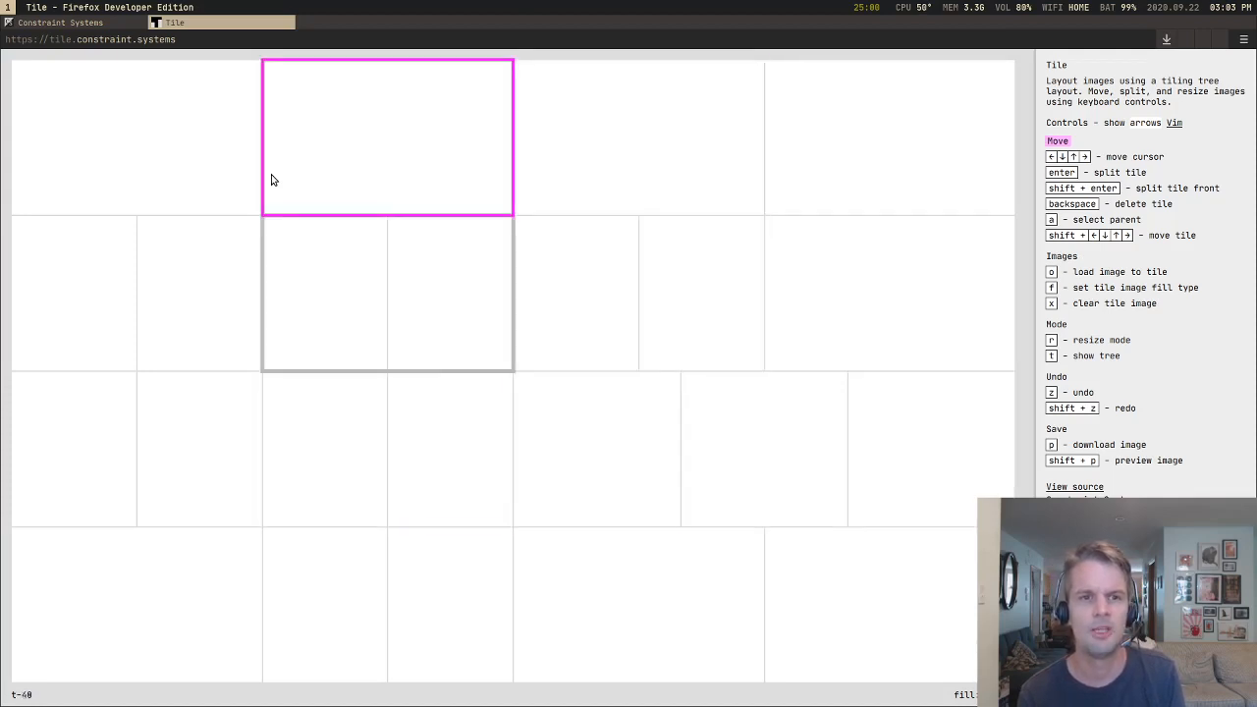
pyautogui.press('Return')
pyautogui.press('Down')
pyautogui.press('Return')
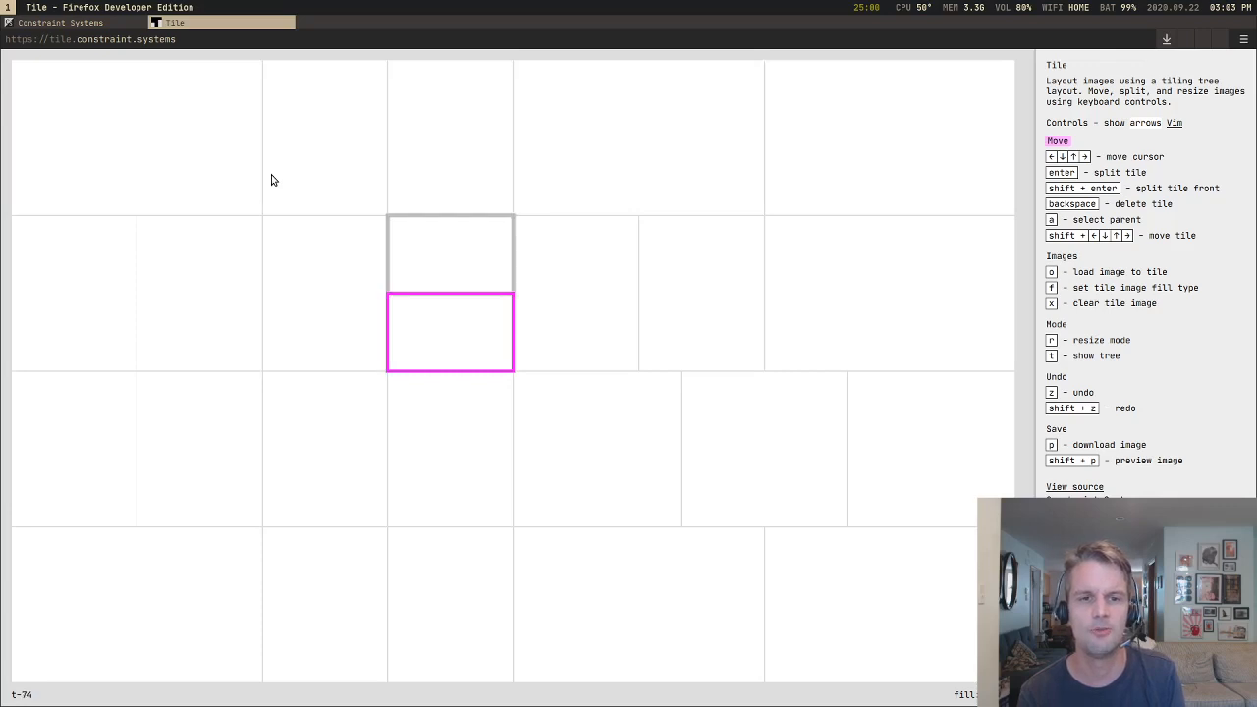
# Step: Split each of the two small upper tiles in the lower-left quarter into stacked halves
pyautogui.press('Down')
pyautogui.press('Return')
pyautogui.press('Left')
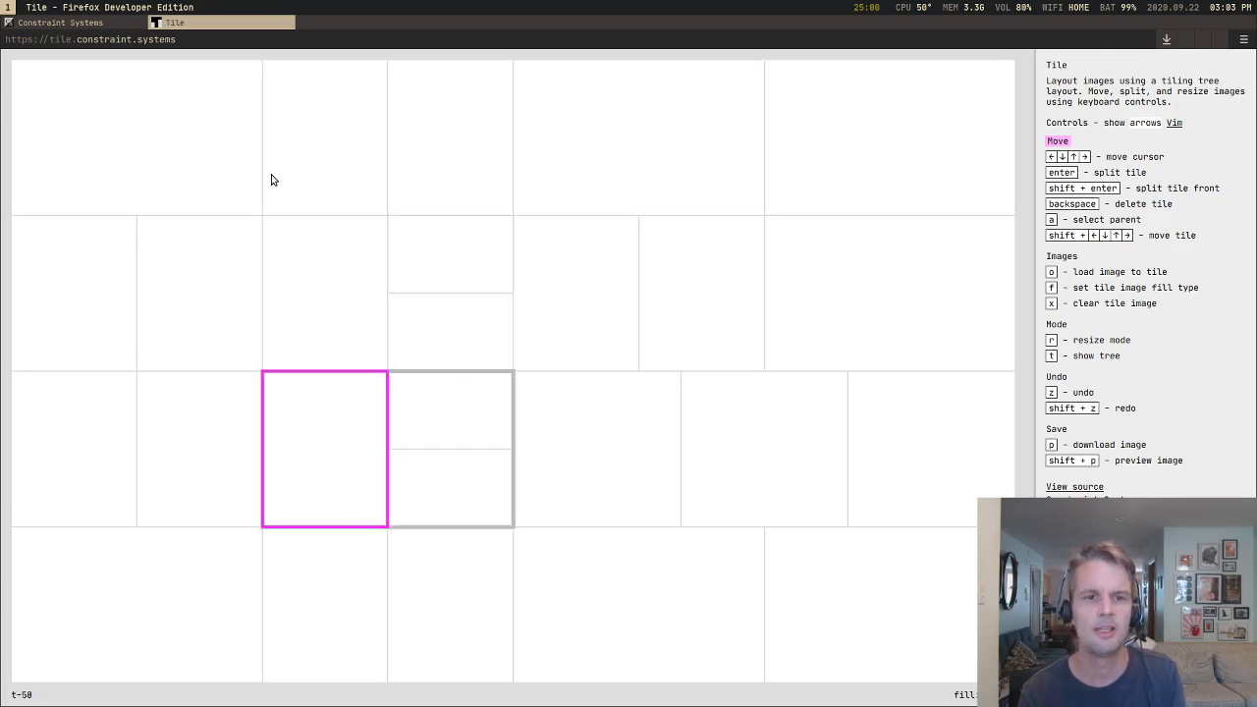
pyautogui.press('Return')
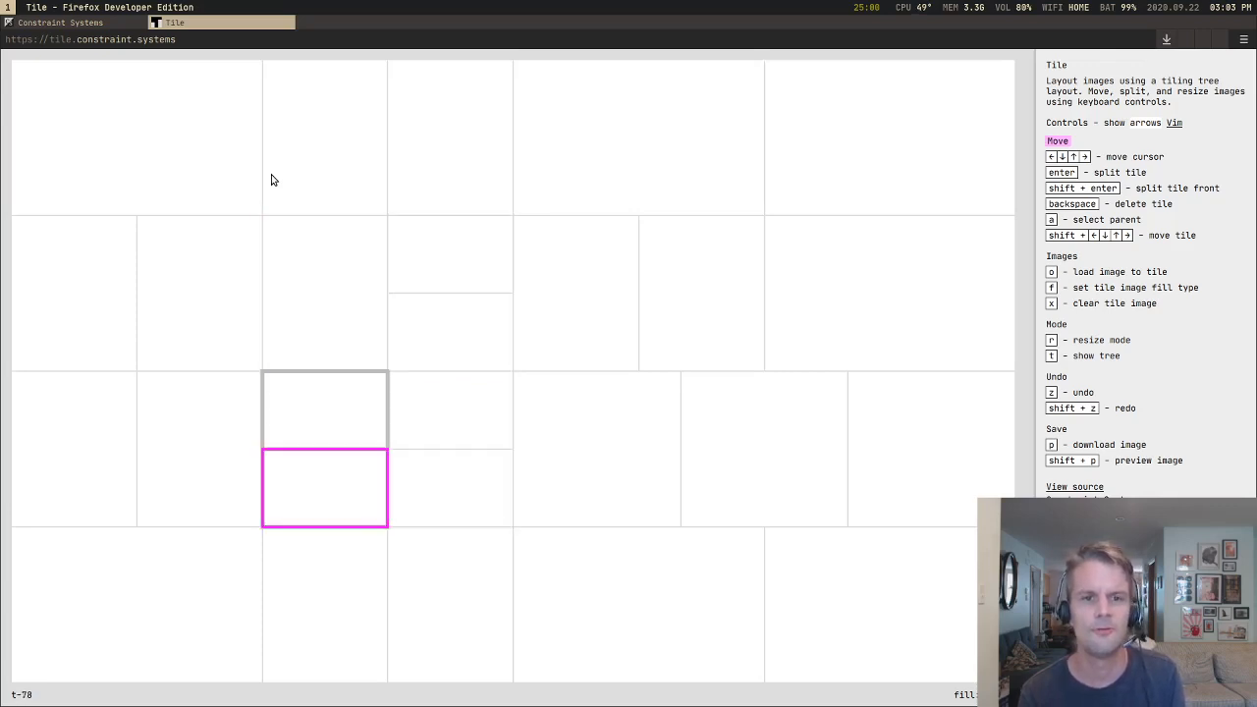
# Step: Split the first tile of the lower-right quarter's three-tile row into side-by-side halves, then move the cursor to the row's middle tile
pyautogui.press('Right')
pyautogui.press('Right')
pyautogui.press('Return')
pyautogui.press('Down')
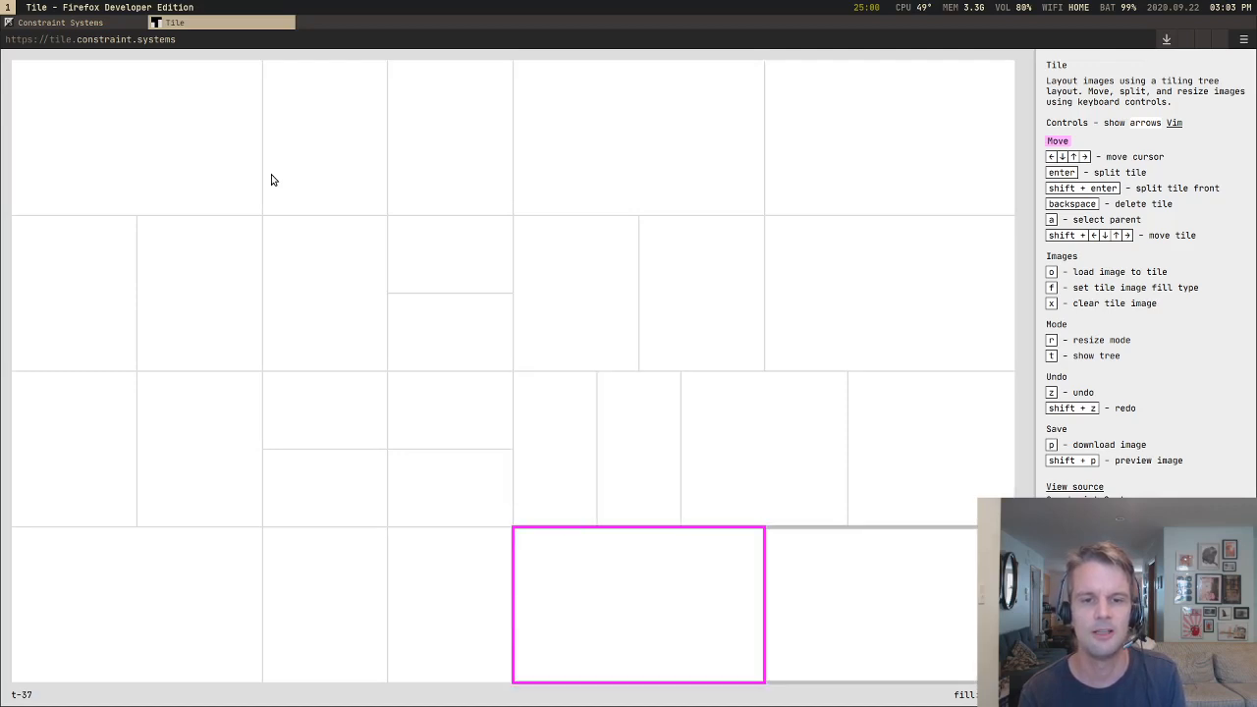
pyautogui.press('Up')
pyautogui.press('Right')
pyautogui.press('Right')
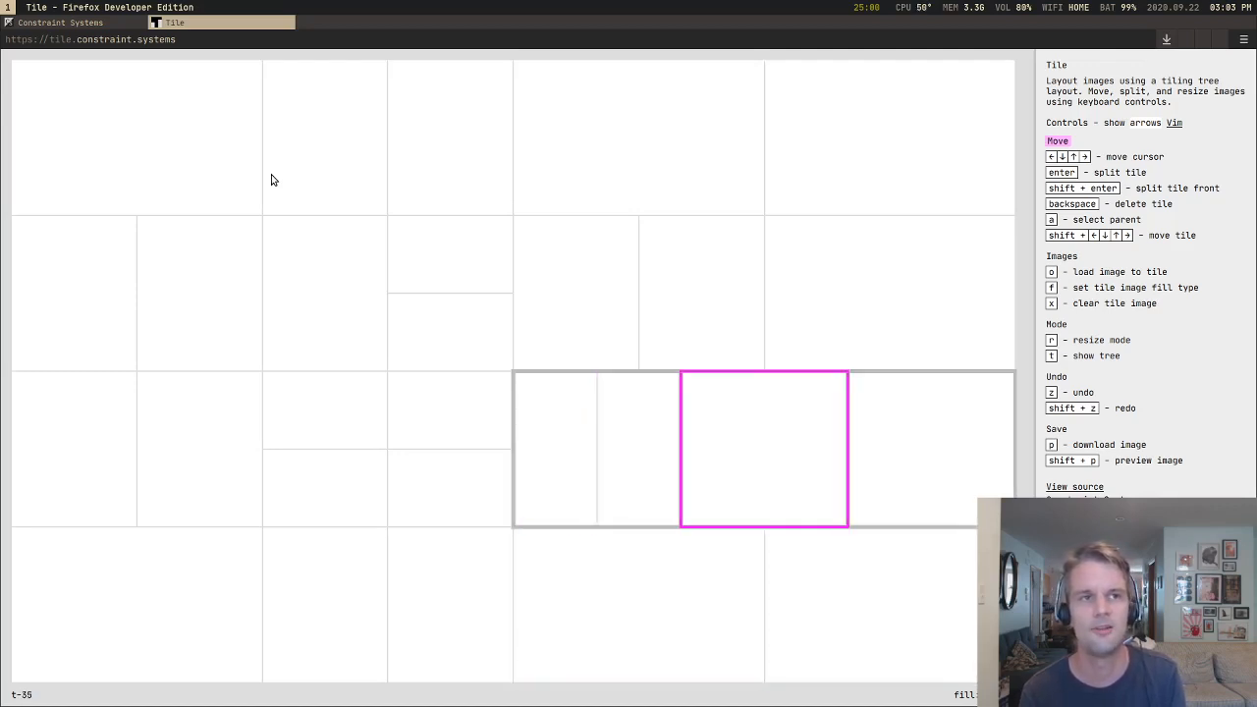
# Step: Split the lower-right quarter's first bottom tile into side-by-side halves, and its right half into stacked halves
pyautogui.press('Down')
pyautogui.press('Return')
# Step: Split the first narrow tile of the lower-right quarter's upper row into stacked halves
pyautogui.press('Return')
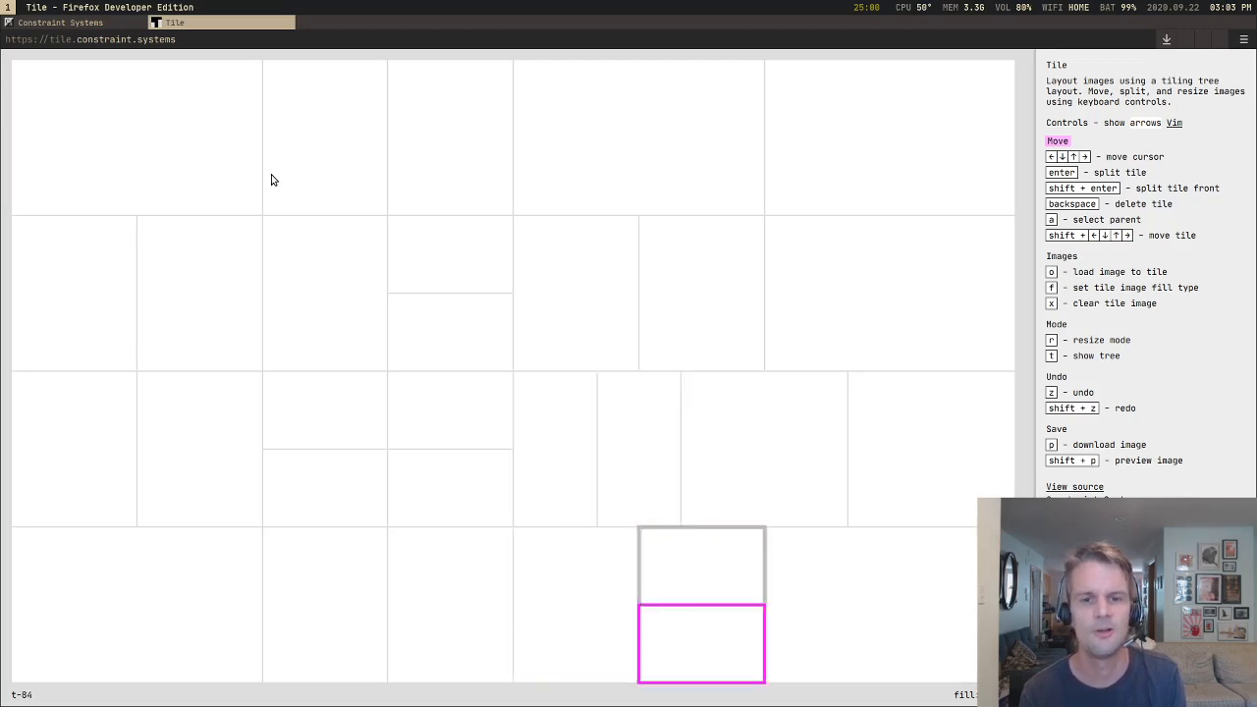
pyautogui.press('Up')
pyautogui.press('Left')
pyautogui.press('Up')
# Step: Split the lower narrow half side by side and move the new tile out to stand between the stacked pair and the neighbouring narrow tile
pyautogui.press('Return')
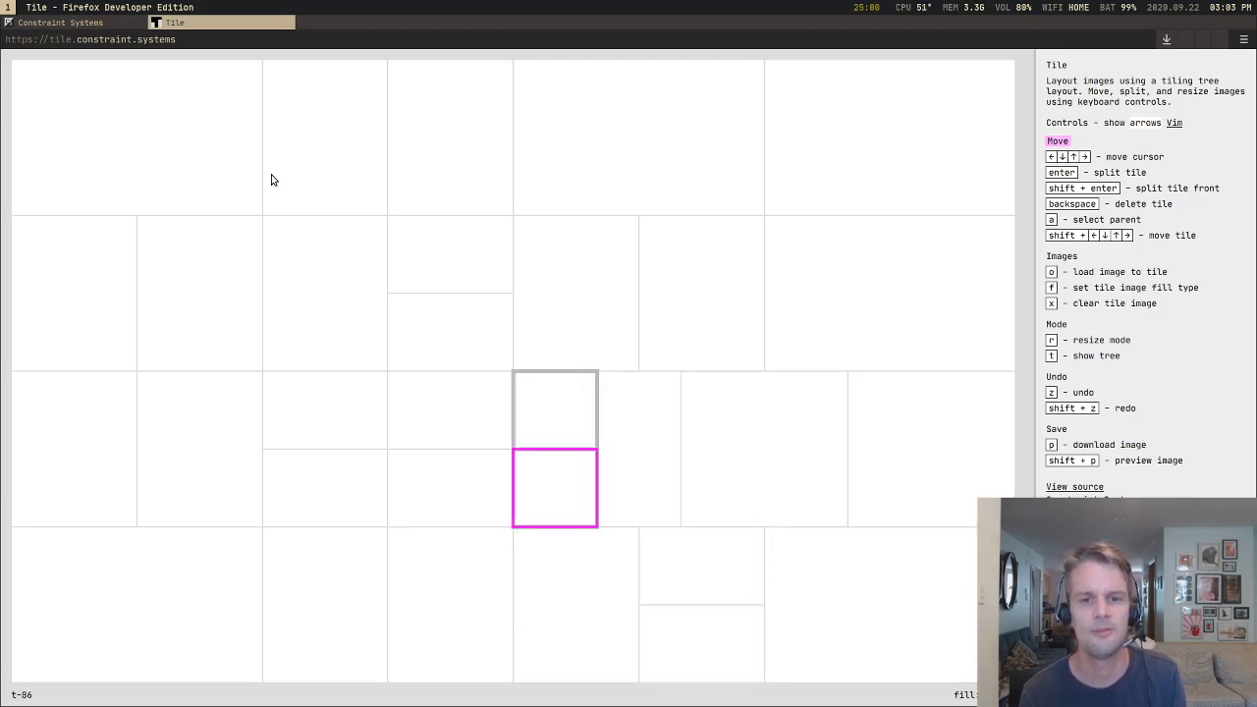
pyautogui.press('Return')
pyautogui.hotkey('shift', 'Right')
pyautogui.hotkey('shift', 'Right')
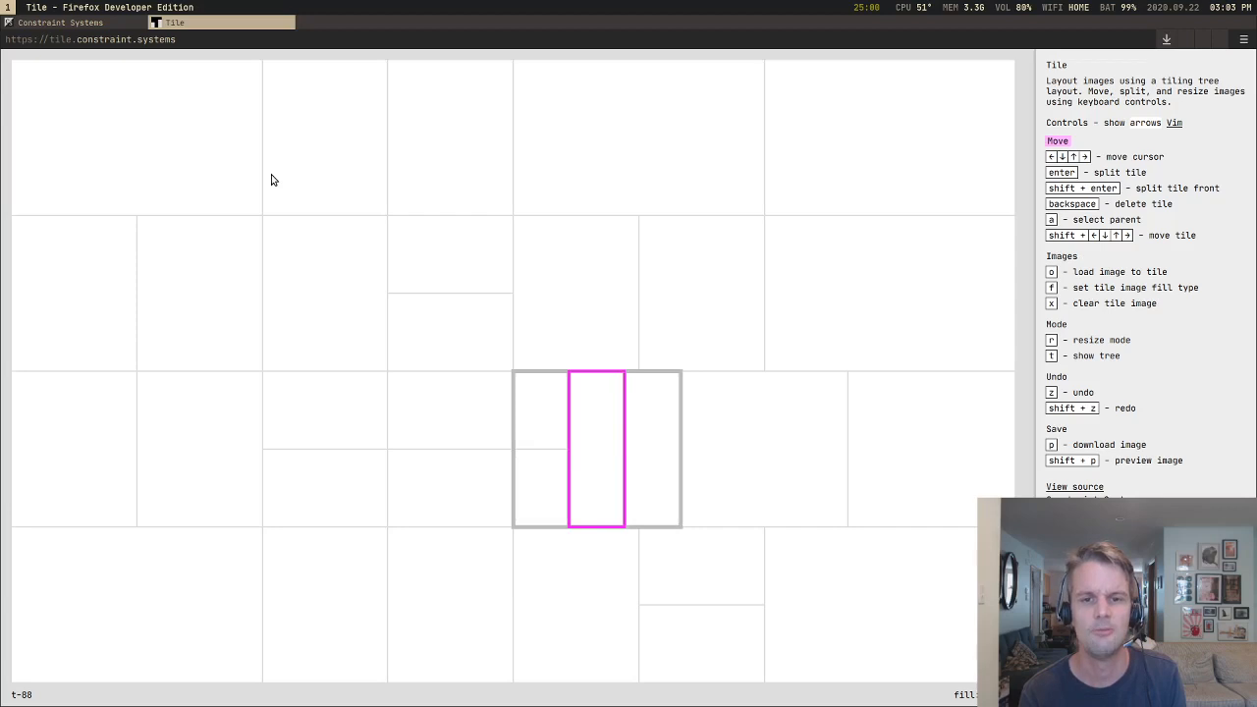
# Step: Move a tile of the upper-right quarter's first column through its neighbours until the column holds three full-width stacked tiles
pyautogui.press('Up')
pyautogui.press('Right')
pyautogui.hotkey('shift', 'Up')
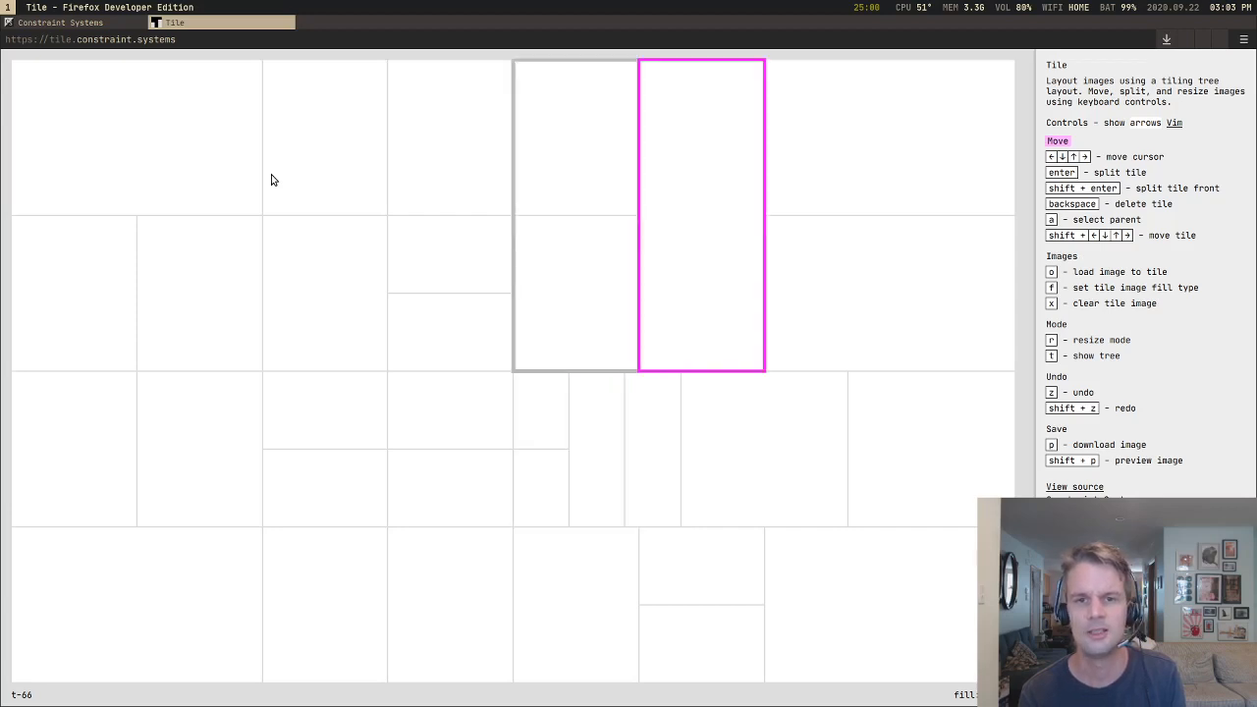
pyautogui.hotkey('shift', 'Up')
pyautogui.press('Left')
pyautogui.hotkey('shift', 'Down')
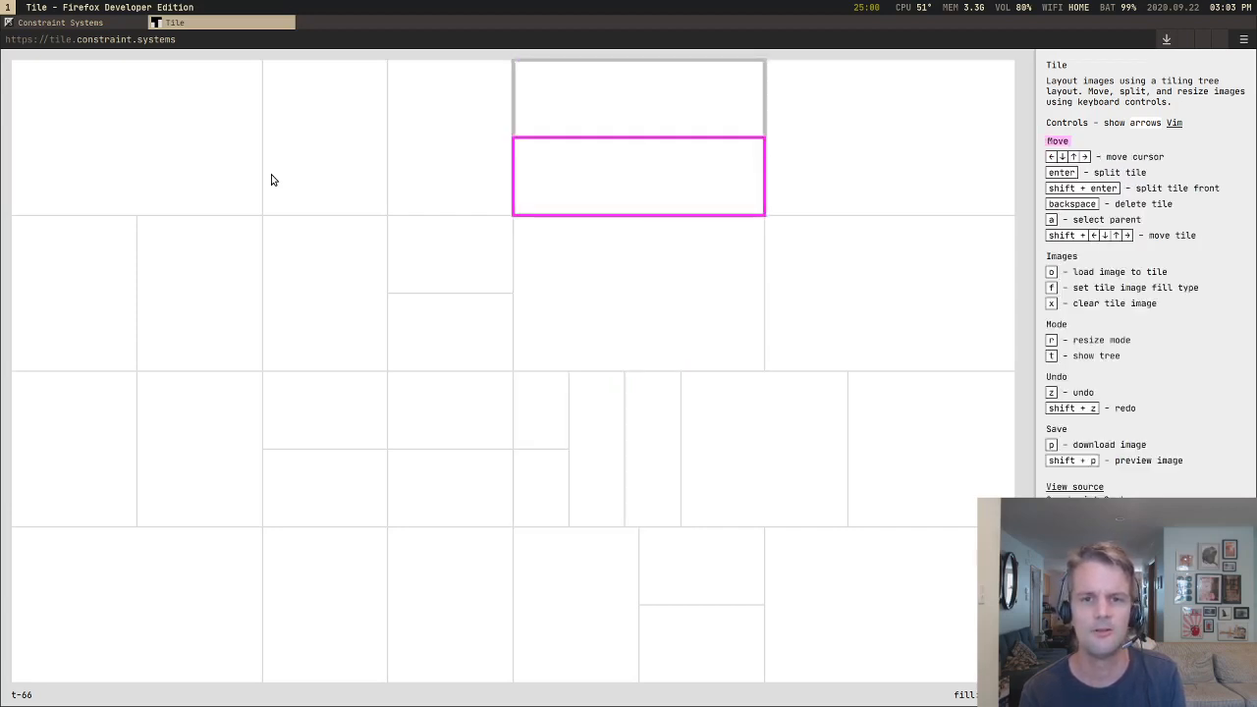
pyautogui.hotkey('shift', 'Down')
# Step: Move the lower far-right tile of the upper-right quarter out beneath its neighbours as a wide tile and load parrot.jpg into it
pyautogui.press('Right')
pyautogui.press('Down')
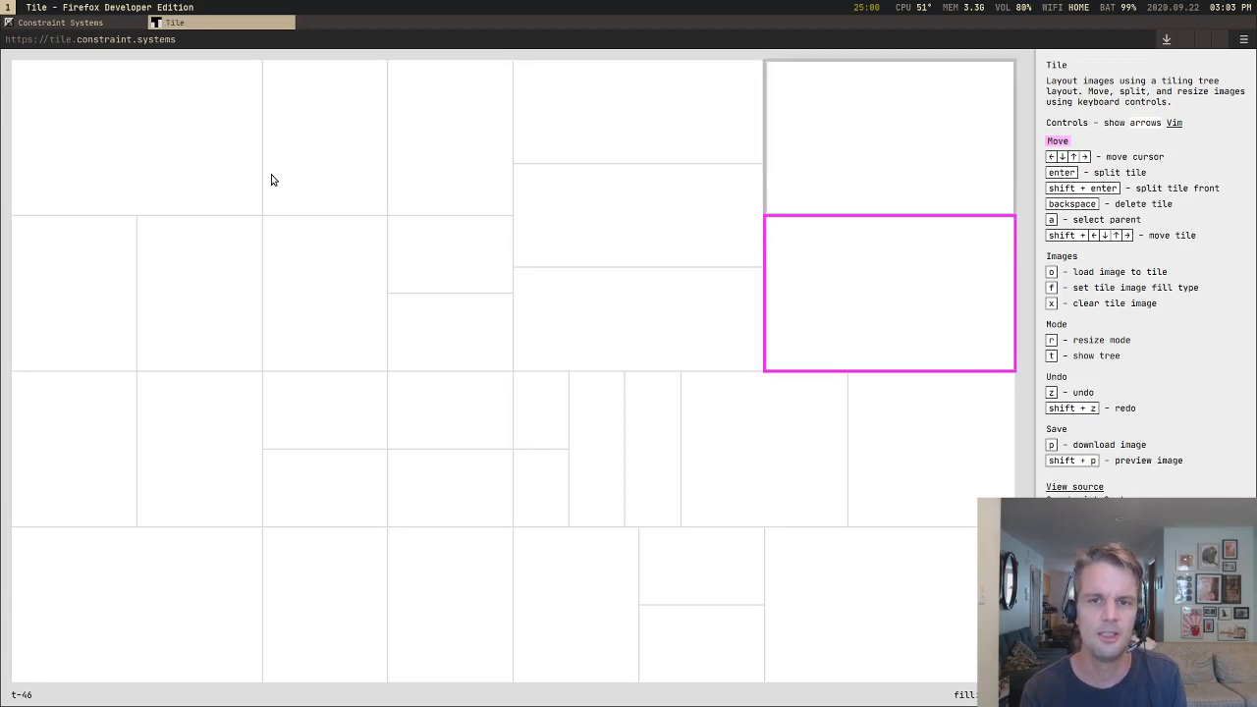
pyautogui.hotkey('shift', 'Left')
pyautogui.press('o')
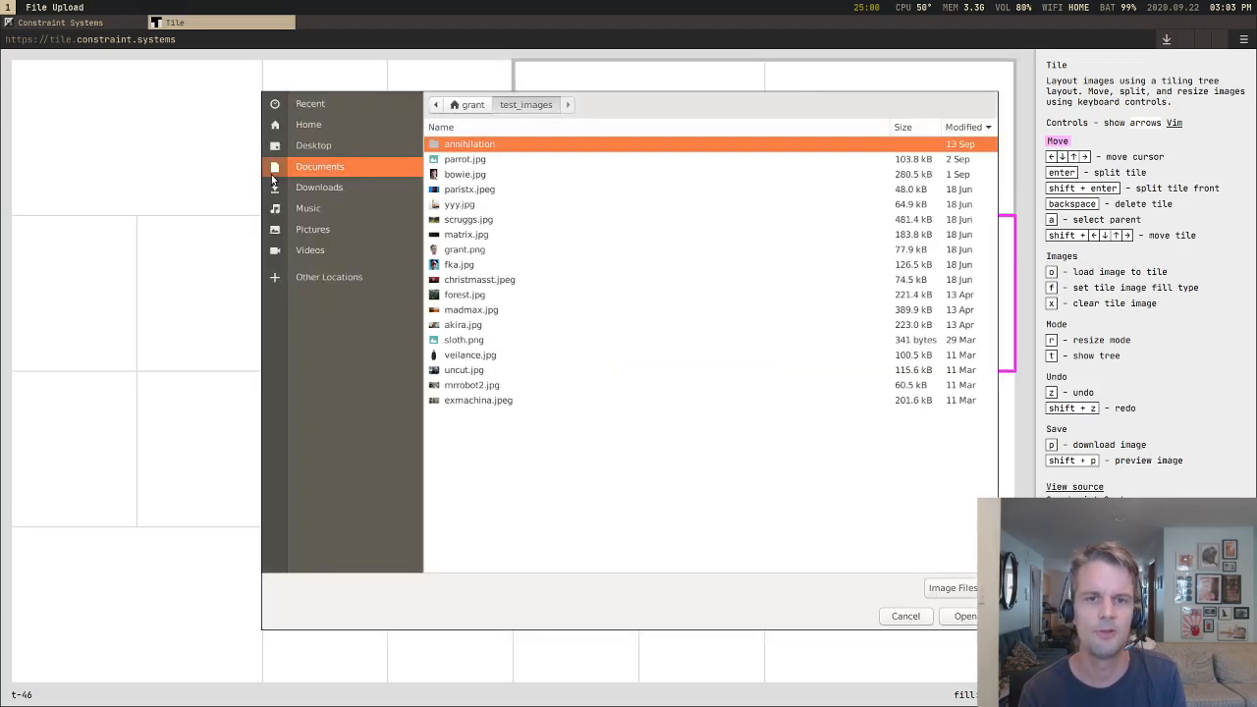
pyautogui.press('Return')
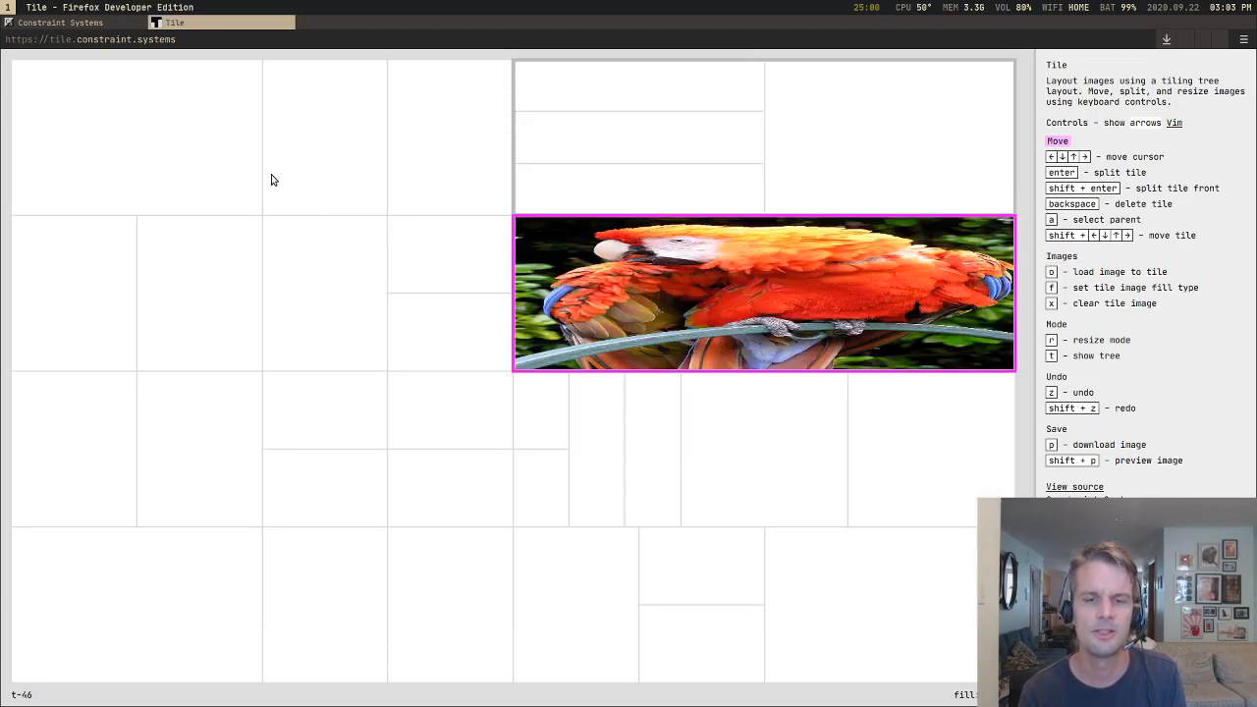
# Step: Move the parrot tile leftward past the stacked tiles until it stands first in the top group left of the centre line
pyautogui.hotkey('shift', 'Left')
pyautogui.hotkey('shift', 'Left')
pyautogui.hotkey('shift', 'Left')
pyautogui.hotkey('shift', 'Left')
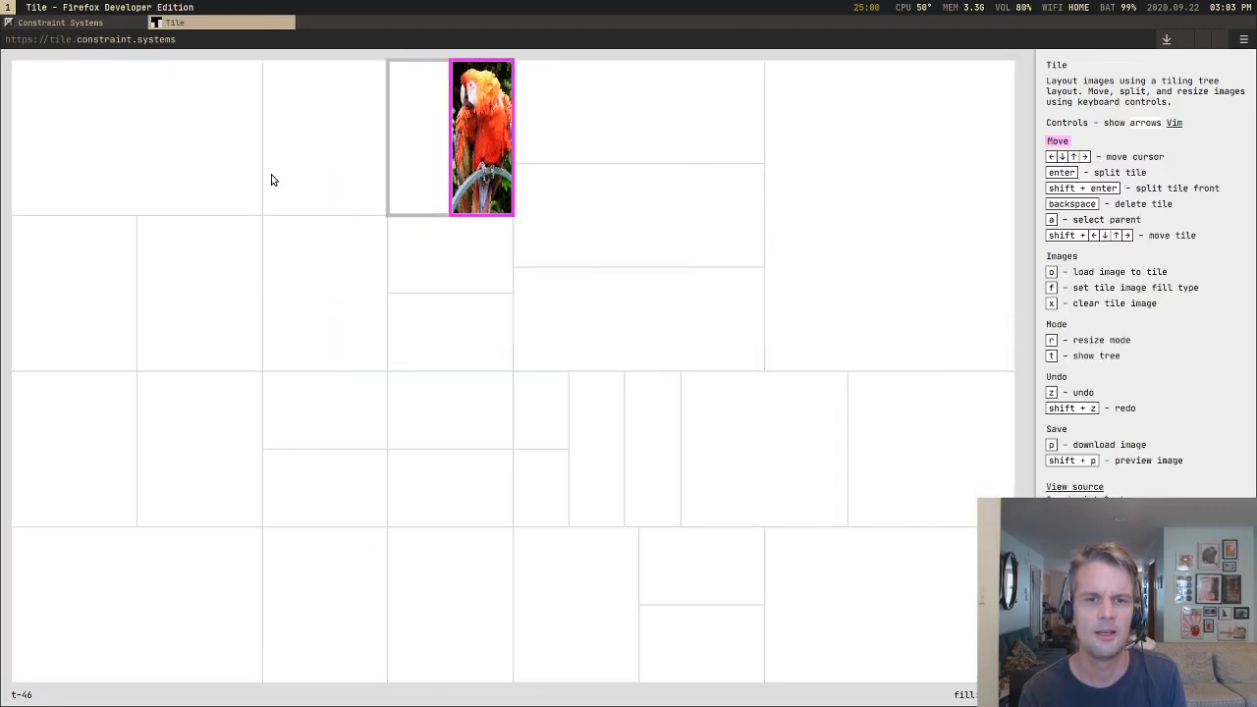
pyautogui.hotkey('shift', 'Left')
pyautogui.hotkey('shift', 'Left')
pyautogui.hotkey('shift', 'Left')
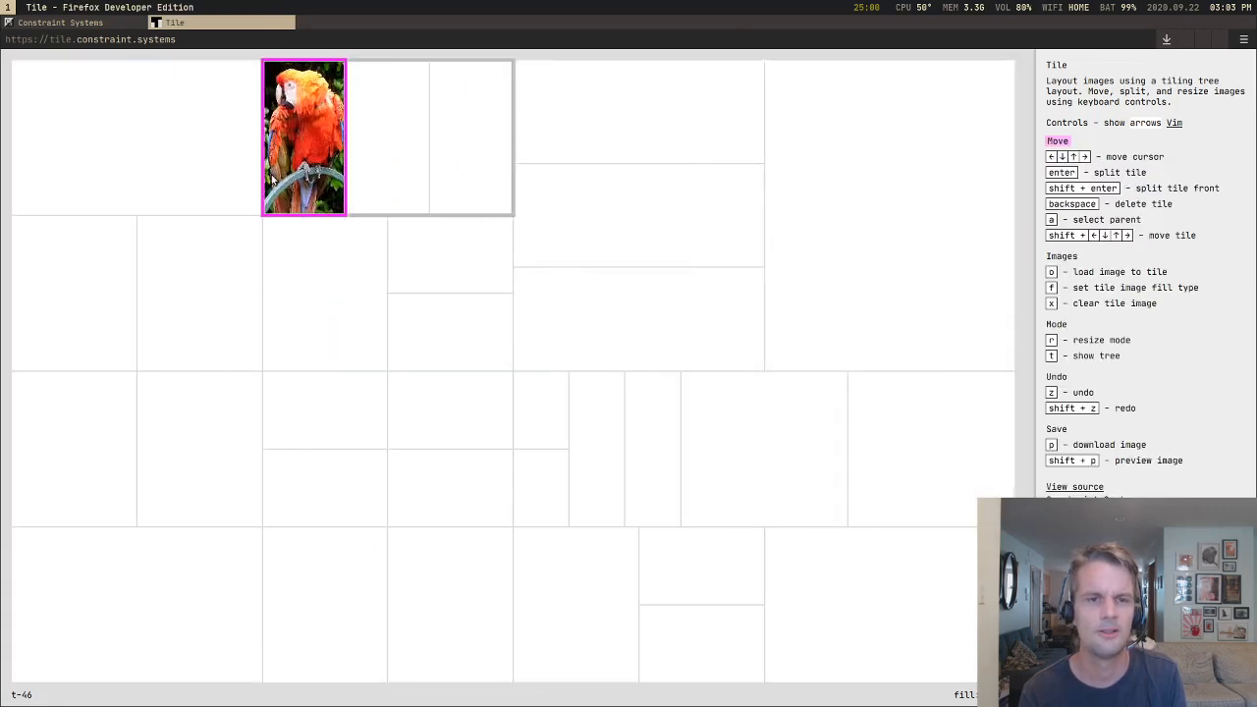
# Step: Move the parrot tile down into the second row, placing it beneath the first small tile there
pyautogui.hotkey('shift', 'Down')
pyautogui.hotkey('shift', 'Down')
pyautogui.hotkey('shift', 'Down')
pyautogui.hotkey('shift', 'Down')
pyautogui.hotkey('shift', 'Down')
pyautogui.hotkey('shift', 'Down')
pyautogui.hotkey('shift', 'Down')
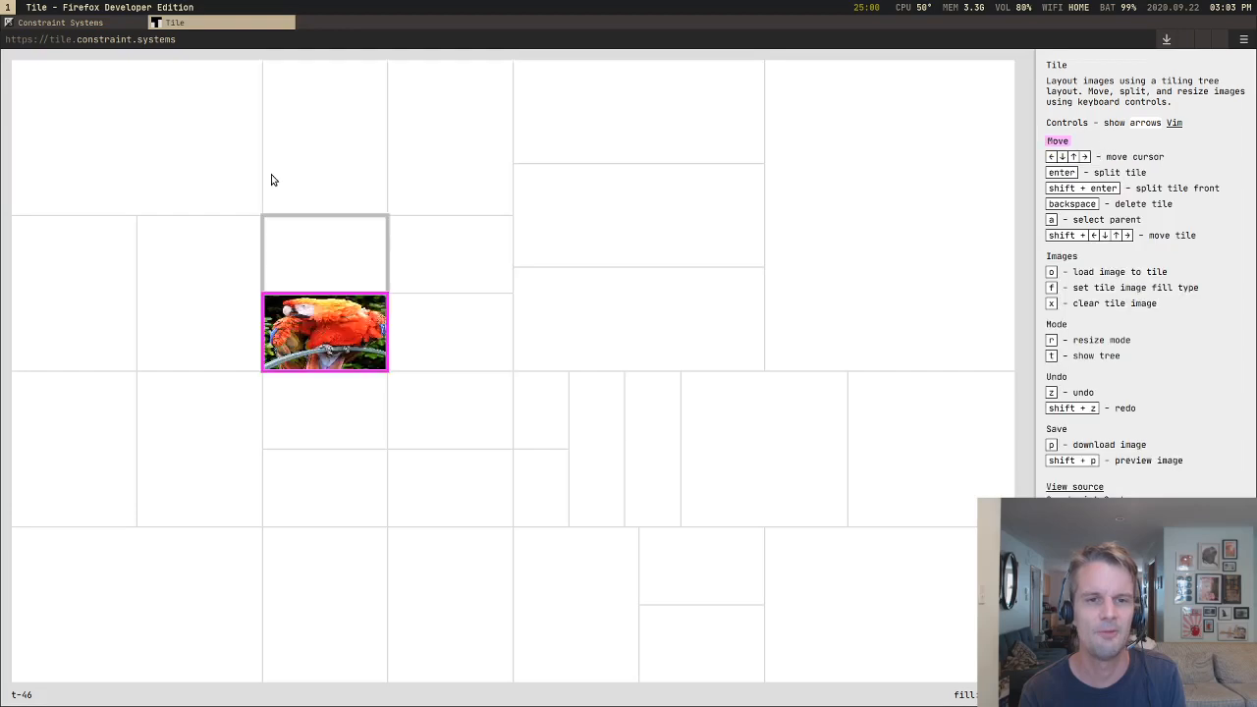
# Step: Move the parrot tile out of the left block's nested rows until it forms a full-height column in the middle of the layout
pyautogui.hotkey('shift', 'Up')
pyautogui.hotkey('shift', 'Left')
pyautogui.hotkey('shift', 'Down')
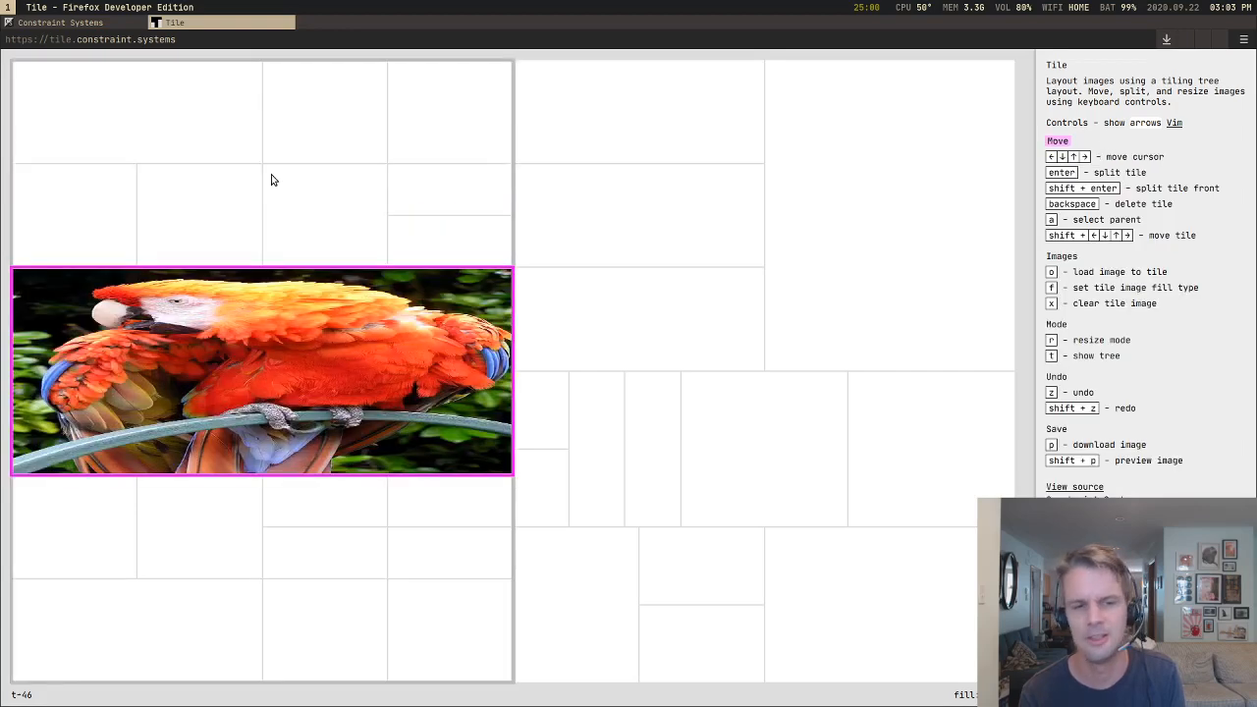
pyautogui.hotkey('shift', 'Right')
pyautogui.hotkey('shift', 'Right')
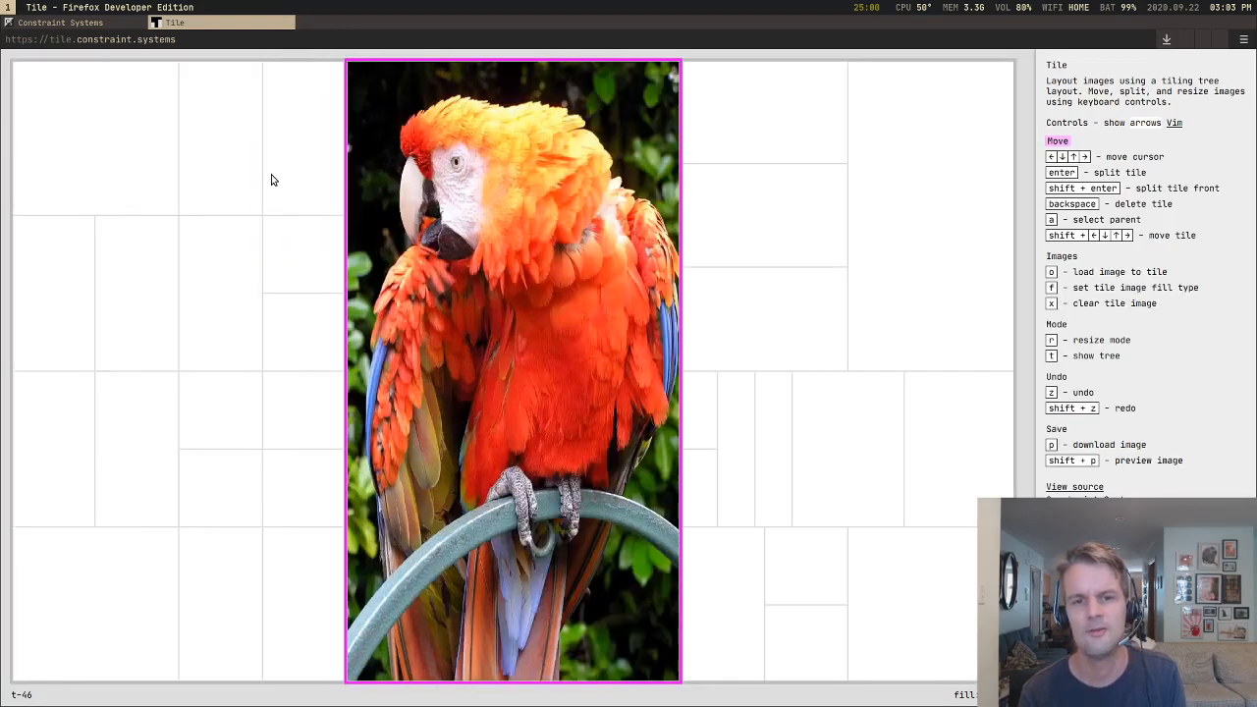
# Step: Select a tile in the third row of the block beyond the parrot and load bowie.jpg into it
pyautogui.press('Right')
pyautogui.press('Down')
pyautogui.press('Down')
pyautogui.press('Right')
pyautogui.press('Right')
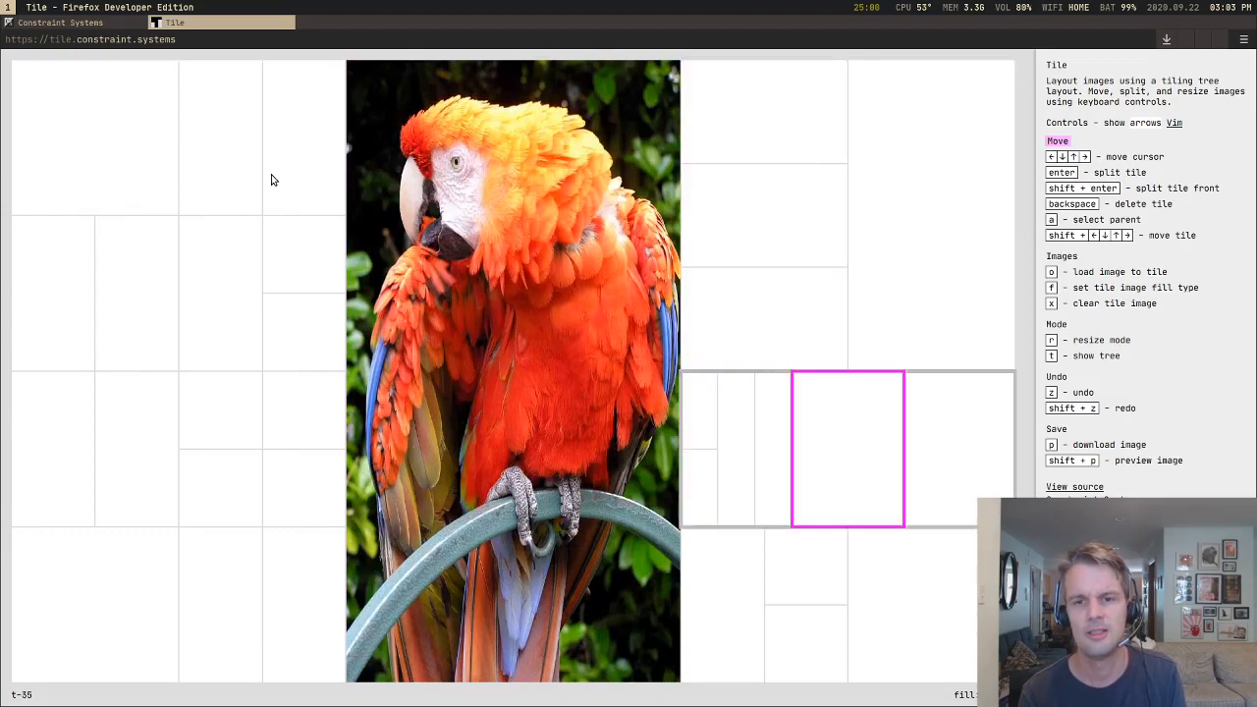
pyautogui.press('o')
pyautogui.press('Down')
pyautogui.press('Return')
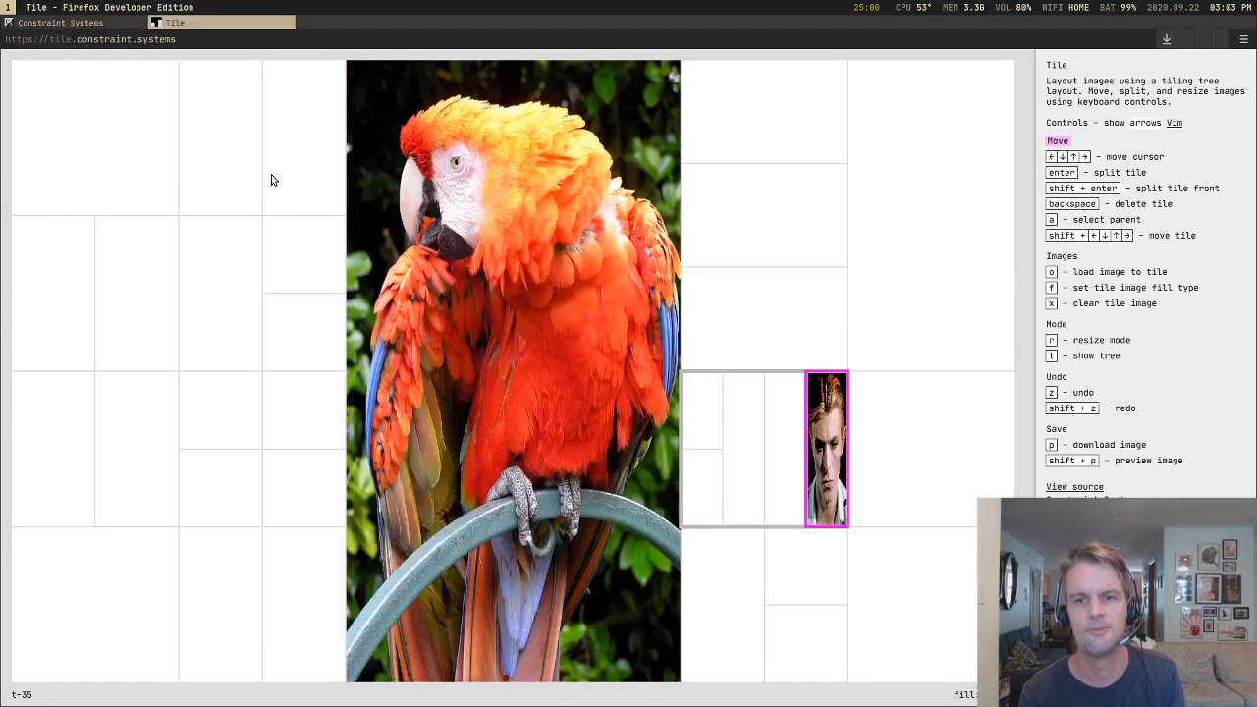
# Step: Move the Bowie tile up through the stacked tiles above and out beside them as a tall column in the upper-right quarter
pyautogui.hotkey('shift', 'Up')
pyautogui.hotkey('shift', 'Up')
pyautogui.hotkey('shift', 'Up')
pyautogui.hotkey('shift', 'Up')
pyautogui.hotkey('shift', 'Up')
pyautogui.hotkey('shift', 'Up')
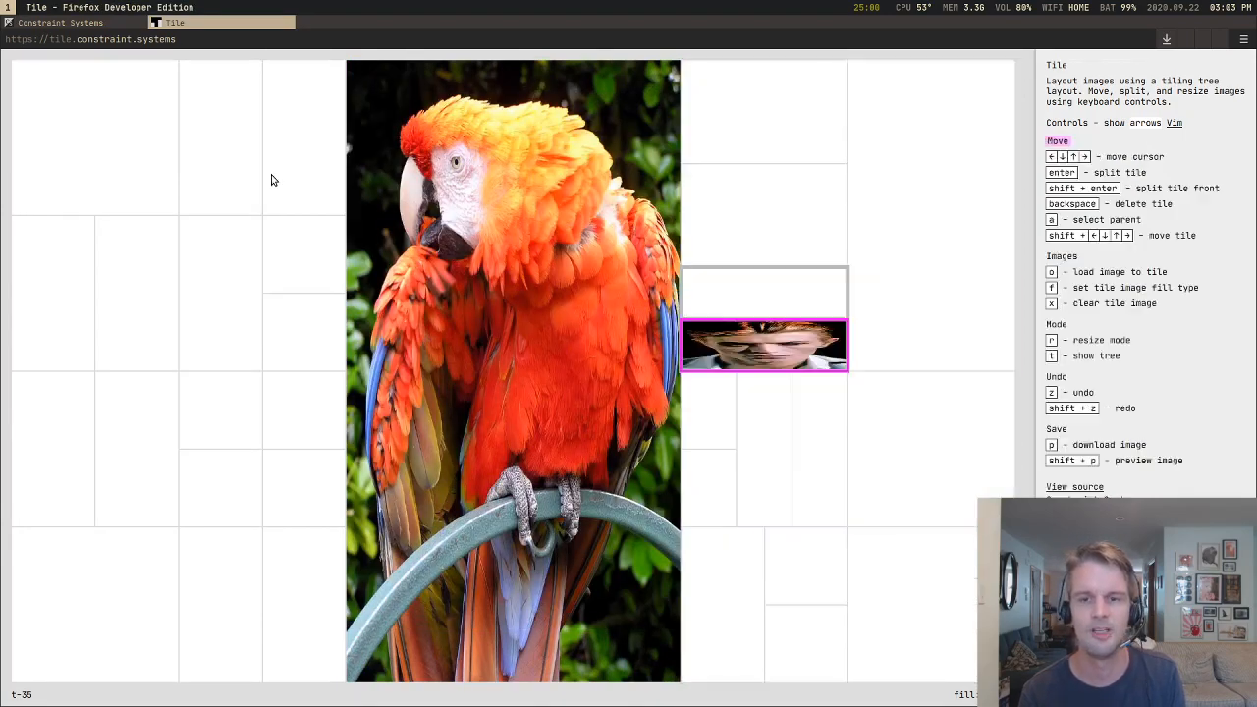
pyautogui.hotkey('shift', 'Up')
pyautogui.hotkey('shift', 'Up')
pyautogui.hotkey('shift', 'Right')
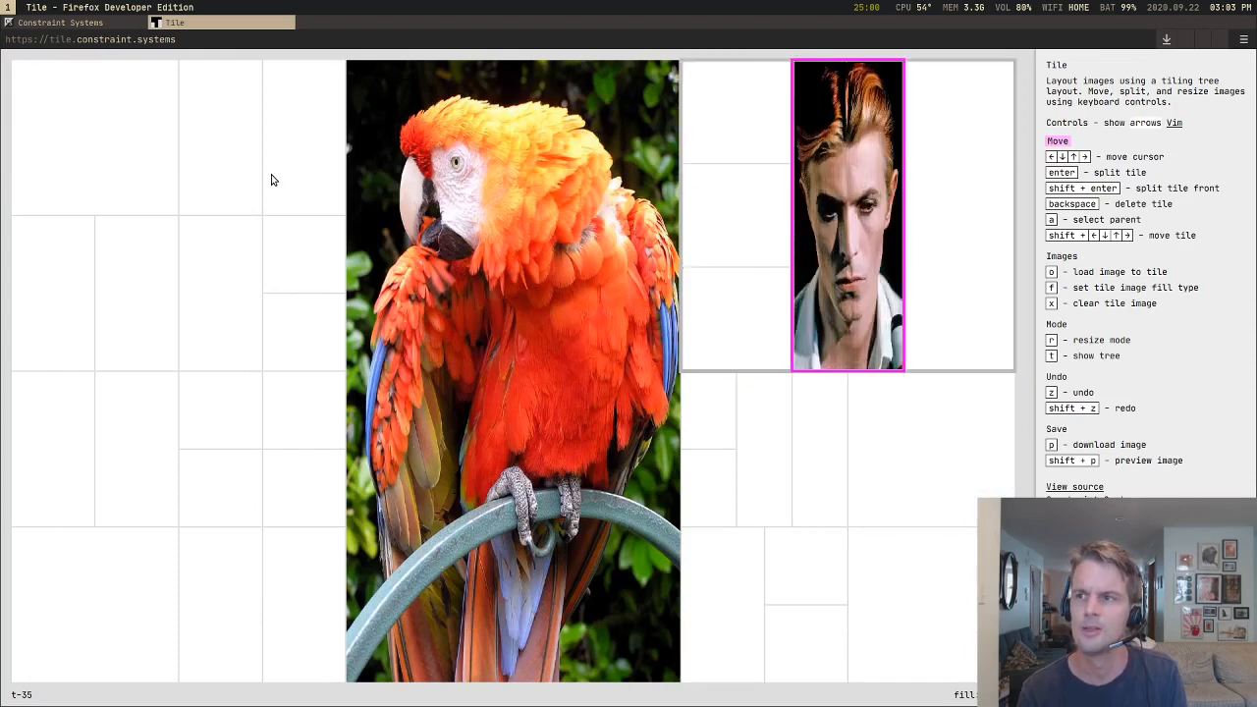
# Step: Move the Bowie tile down out of the upper-right quarter and back beside the parrot as a full-height column on its right
pyautogui.hotkey('shift', 'Down')
pyautogui.hotkey('shift', 'Down')
pyautogui.hotkey('shift', 'Down')
pyautogui.hotkey('shift', 'Left')
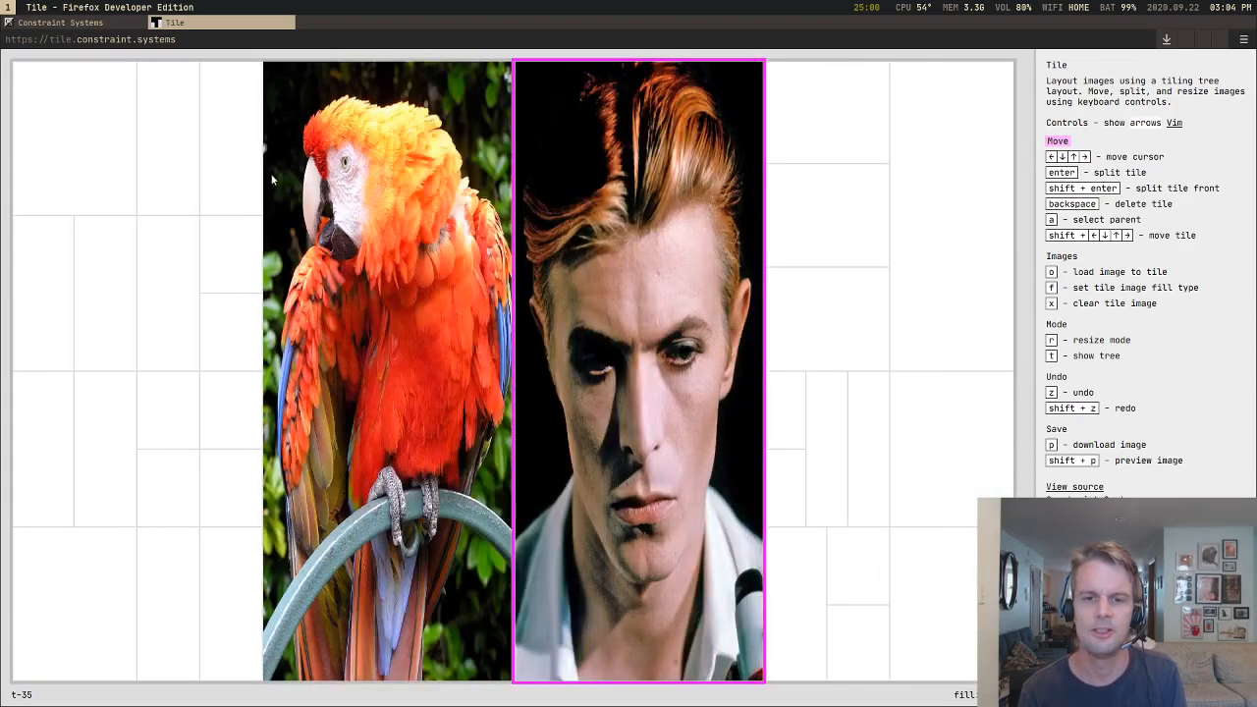
# Step: Move the Bowie tile past the parrot so it stands as a full-height column to the parrot's left
pyautogui.hotkey('shift', 'Left')
pyautogui.hotkey('shift', 'Left')
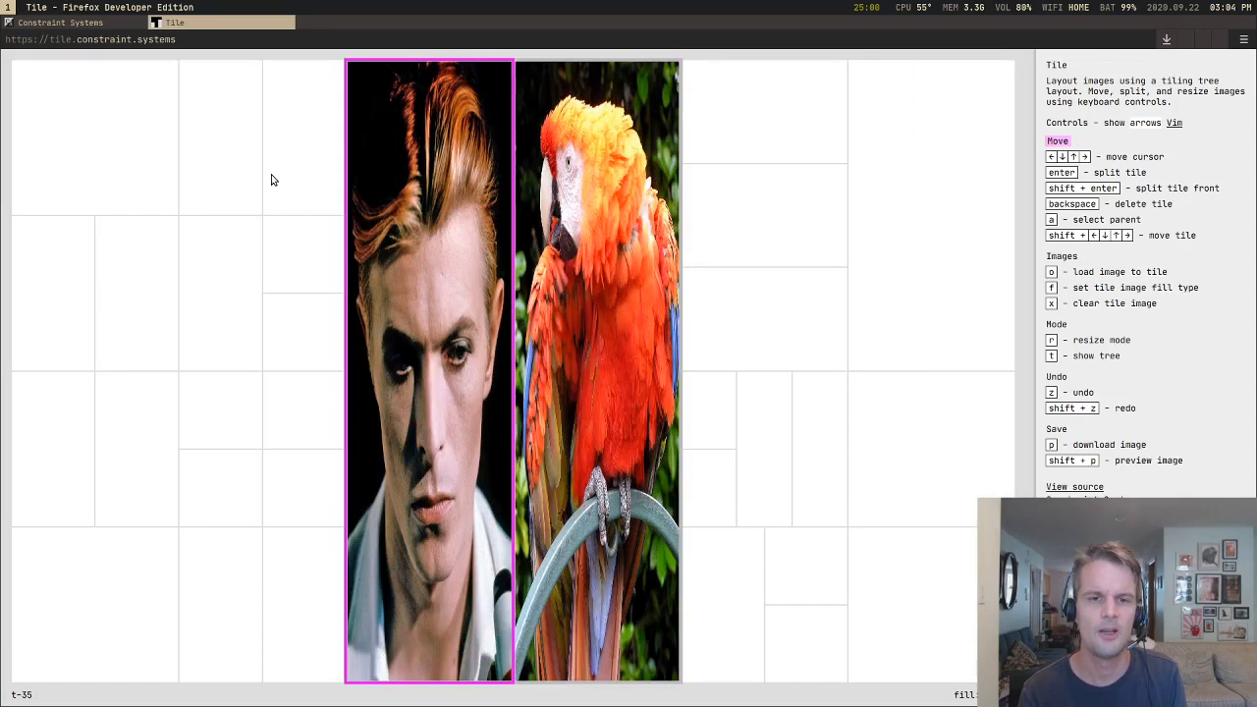
pyautogui.hotkey('shift', 'Left')
pyautogui.hotkey('shift', 'Left')
pyautogui.press('Down')
pyautogui.press('Right')
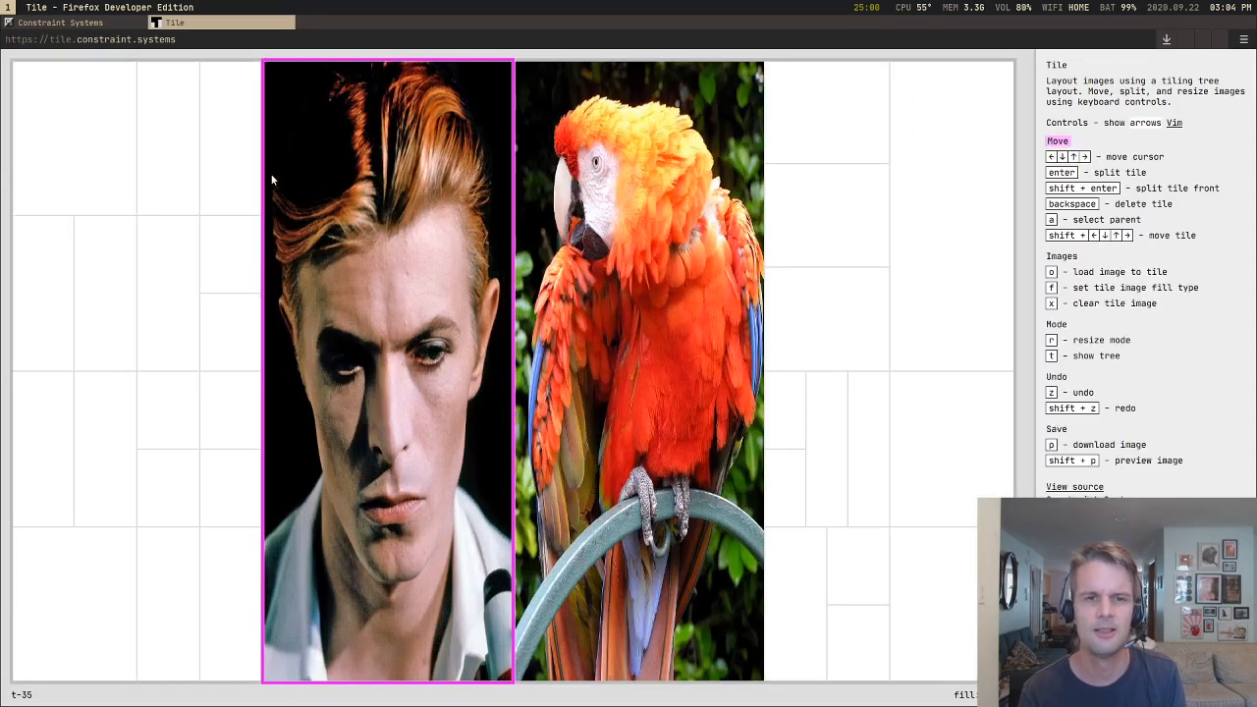
# Step: Move the Bowie tile into the left block's bottom row, then up and across into a small third-row tile
pyautogui.hotkey('shift', 'Down')
pyautogui.hotkey('shift', 'Up')
pyautogui.hotkey('shift', 'Up')
pyautogui.hotkey('shift', 'Up')
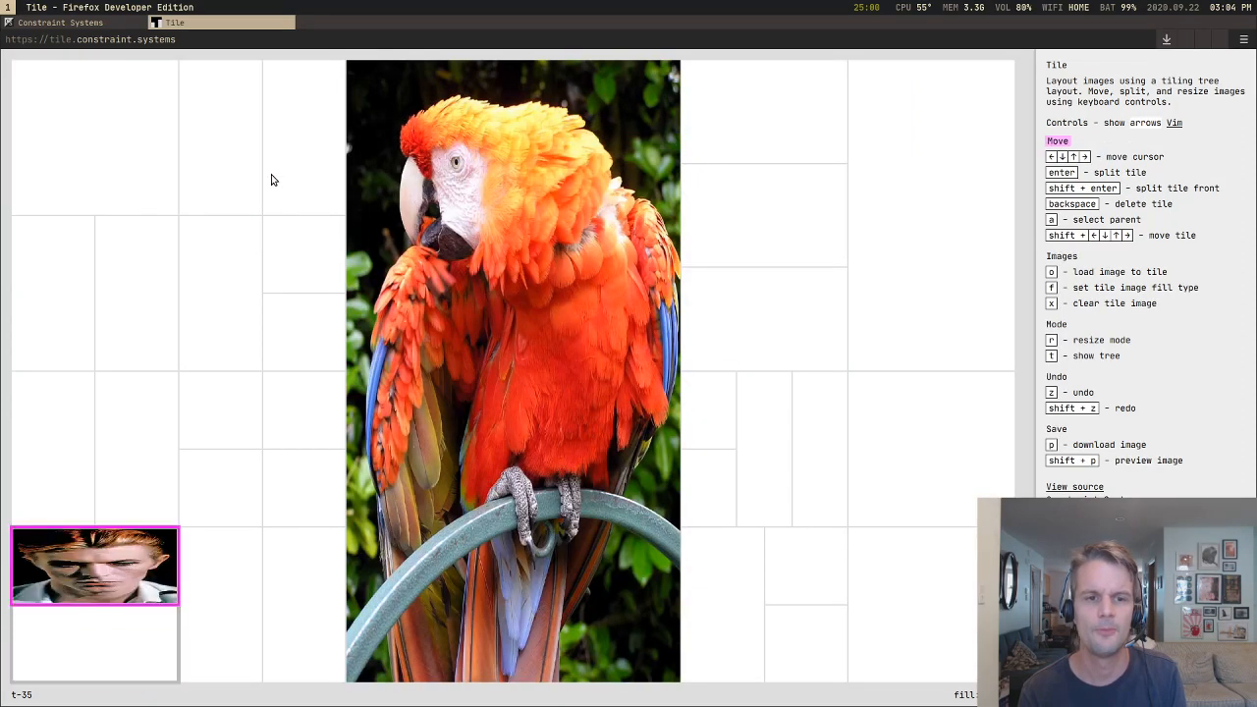
pyautogui.hotkey('shift', 'Up')
pyautogui.hotkey('shift', 'Right')
pyautogui.hotkey('shift', 'Right')
pyautogui.hotkey('shift', 'Right')
pyautogui.hotkey('shift', 'Right')
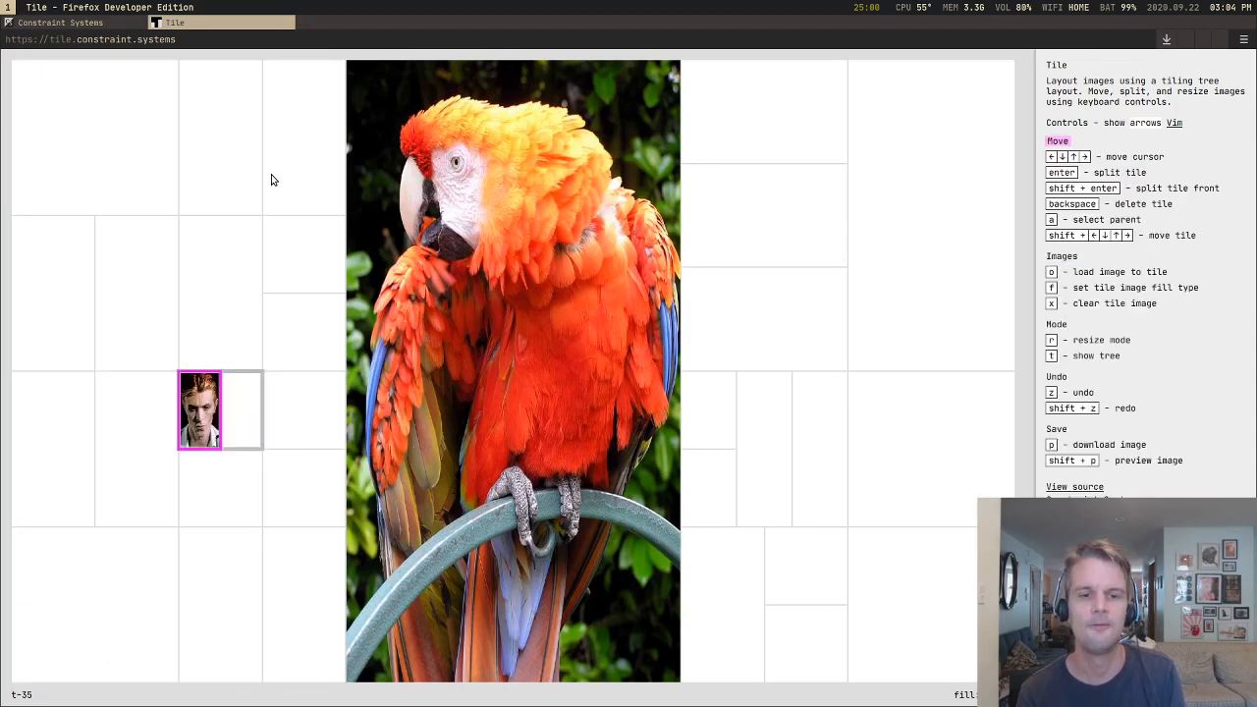
# Step: Move the Bowie tile up out of the nested third-row tiles until it spans the left block between its upper and lower halves
pyautogui.hotkey('shift', 'Up')
pyautogui.hotkey('shift', 'Up')
pyautogui.hotkey('shift', 'Up')
pyautogui.hotkey('shift', 'Up')
pyautogui.hotkey('shift', 'Up')
pyautogui.hotkey('shift', 'Up')
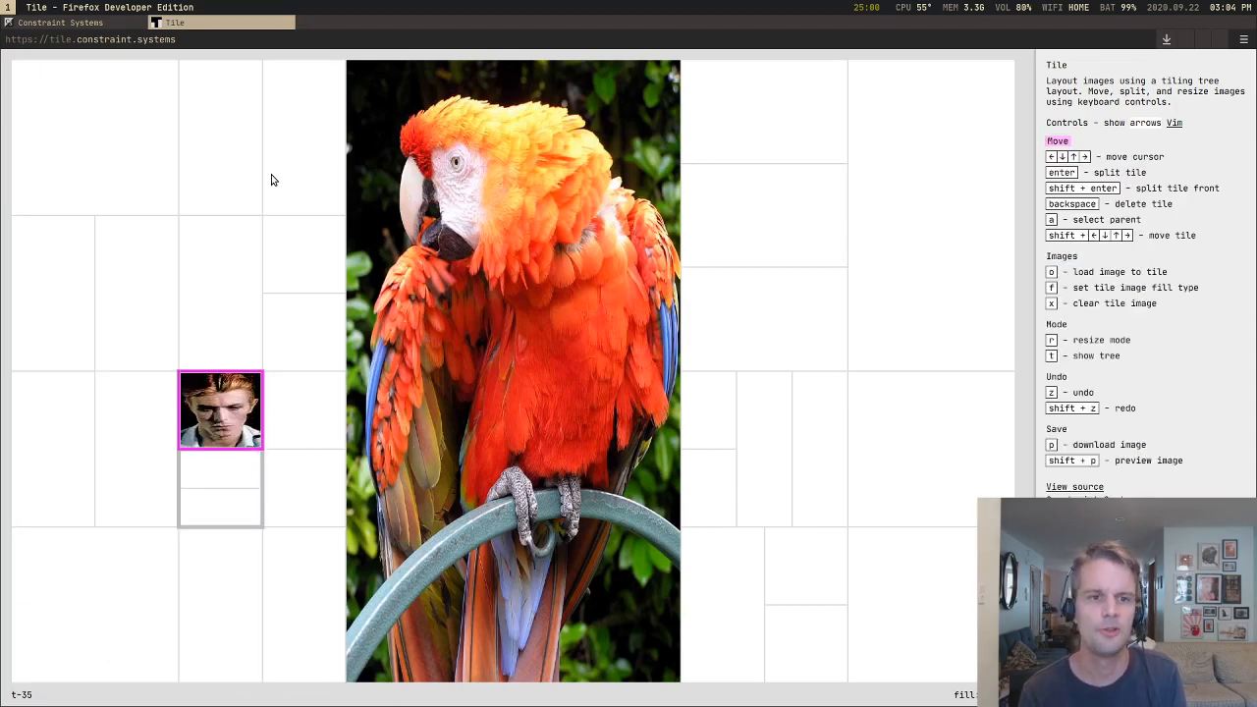
# Step: Move the Bowie tile up into the left block's second row, then rightward as a tall column dividing the upper-left quarter
pyautogui.hotkey('shift', 'Up')
pyautogui.hotkey('shift', 'Up')
pyautogui.hotkey('shift', 'Up')
pyautogui.hotkey('shift', 'Up')
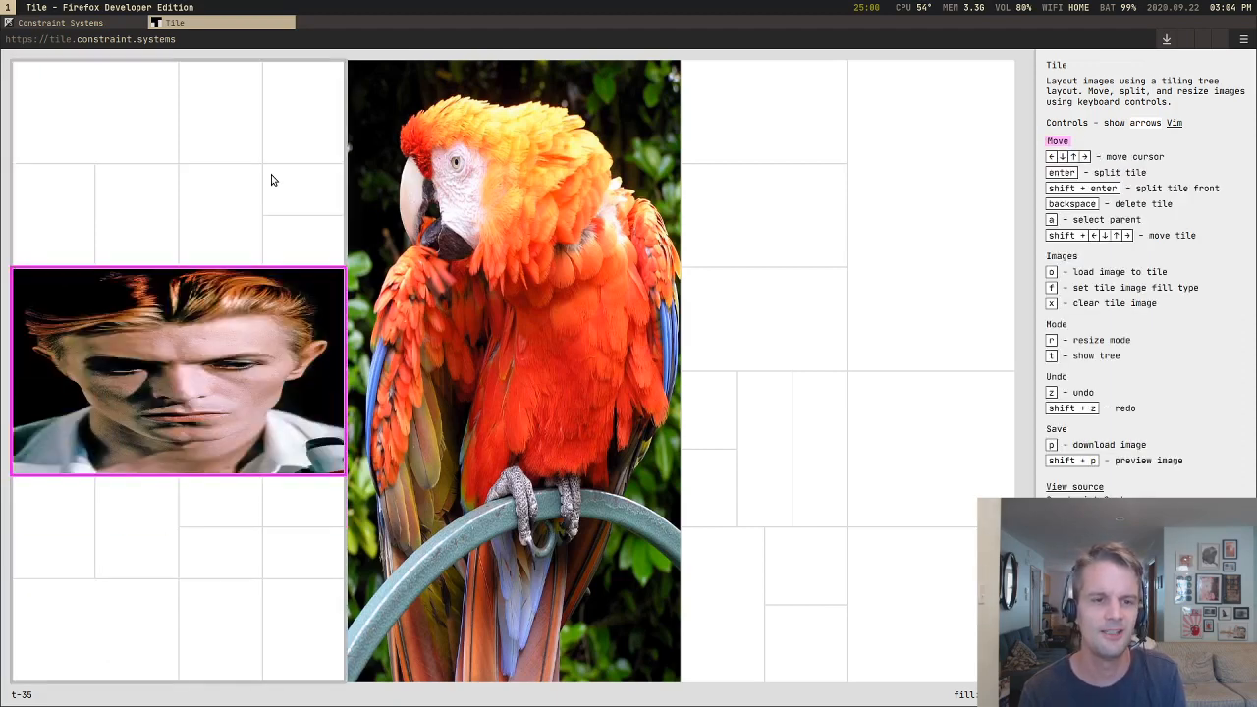
pyautogui.hotkey('shift', 'Up')
pyautogui.hotkey('shift', 'Up')
pyautogui.hotkey('shift', 'Up')
pyautogui.hotkey('shift', 'Up')
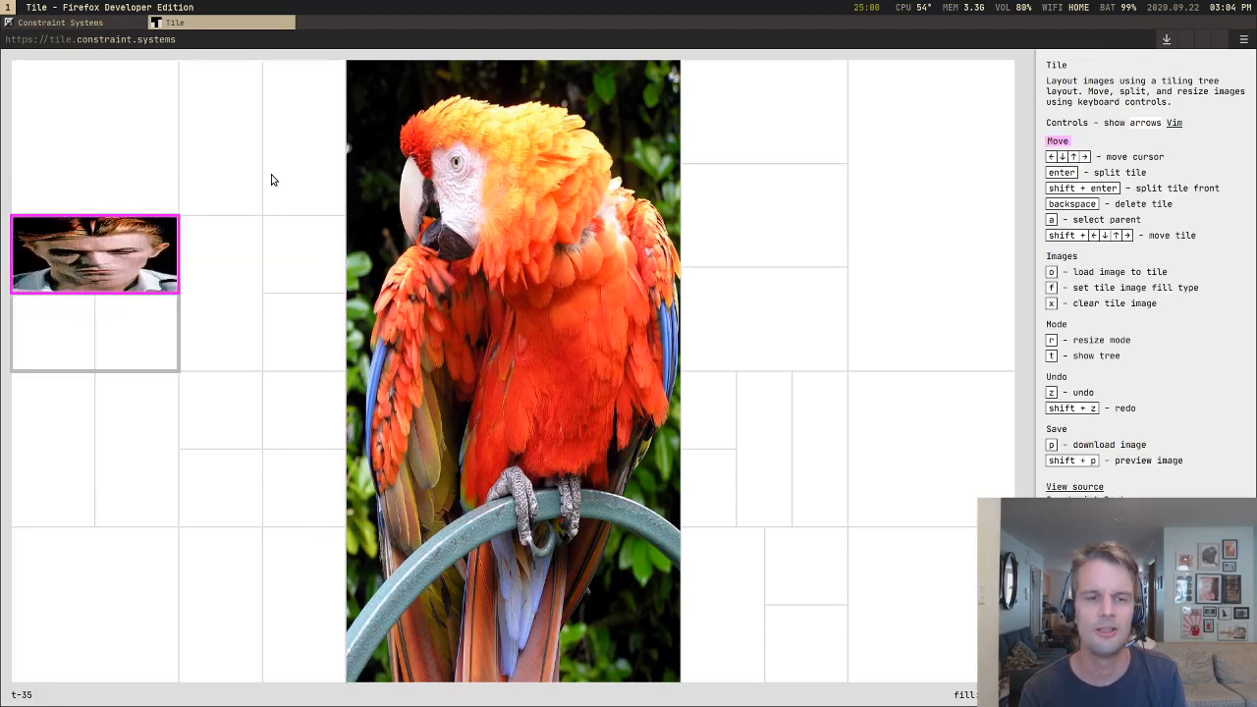
pyautogui.hotkey('shift', 'Right')
pyautogui.hotkey('shift', 'Right')
pyautogui.hotkey('shift', 'Right')
pyautogui.hotkey('shift', 'Right')
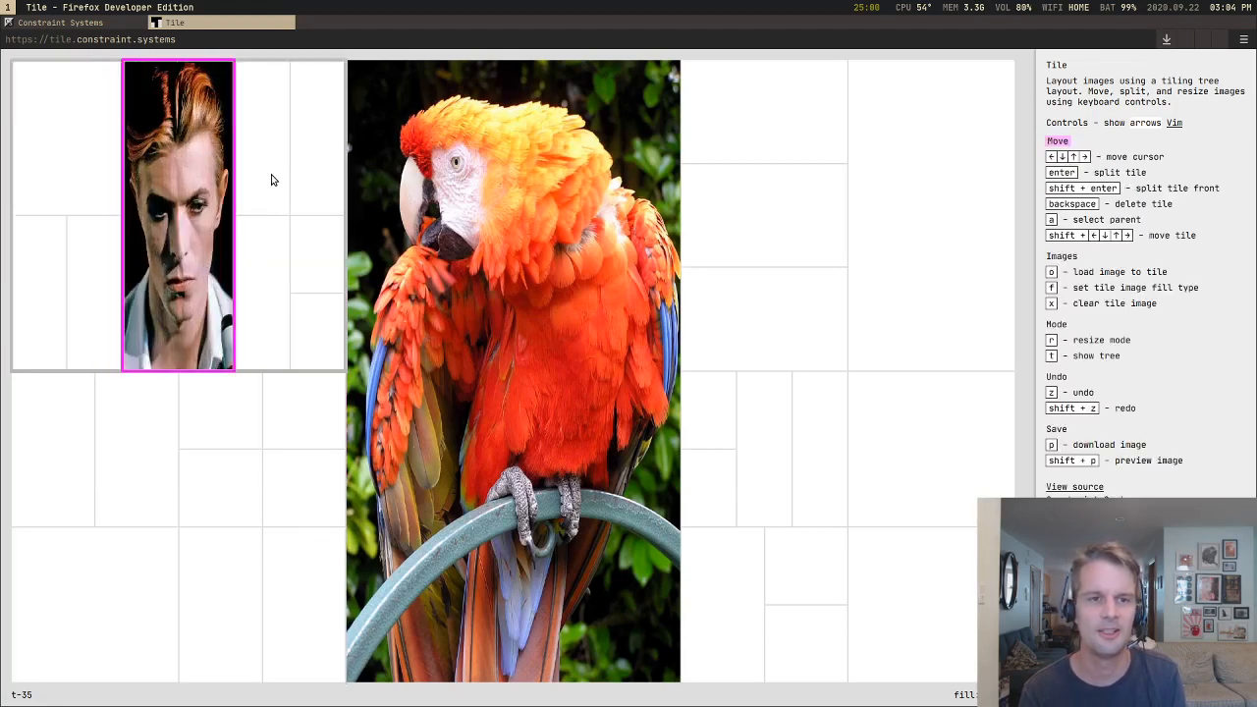
# Step: Move the Bowie tile through the column group beside the parrot and back out to span the middle of the left block
pyautogui.hotkey('shift', 'Down')
pyautogui.hotkey('shift', 'Down')
pyautogui.hotkey('shift', 'Down')
pyautogui.hotkey('shift', 'Down')
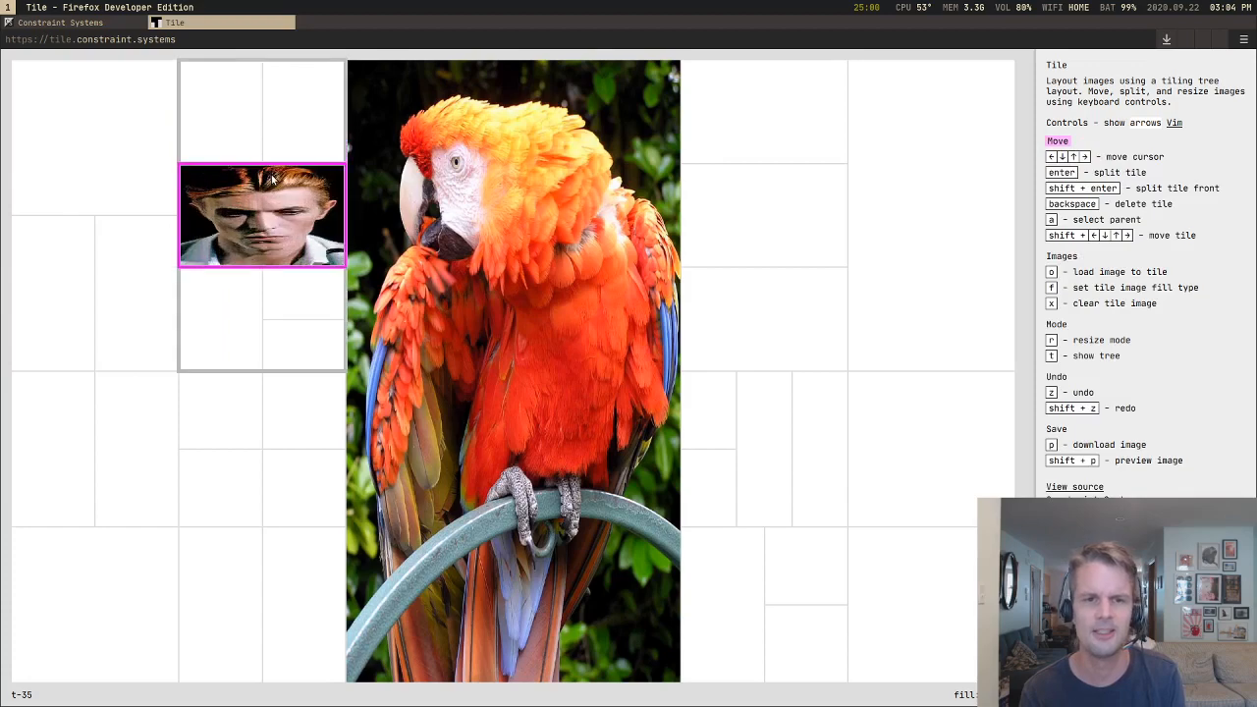
pyautogui.hotkey('shift', 'Up')
pyautogui.hotkey('shift', 'Left')
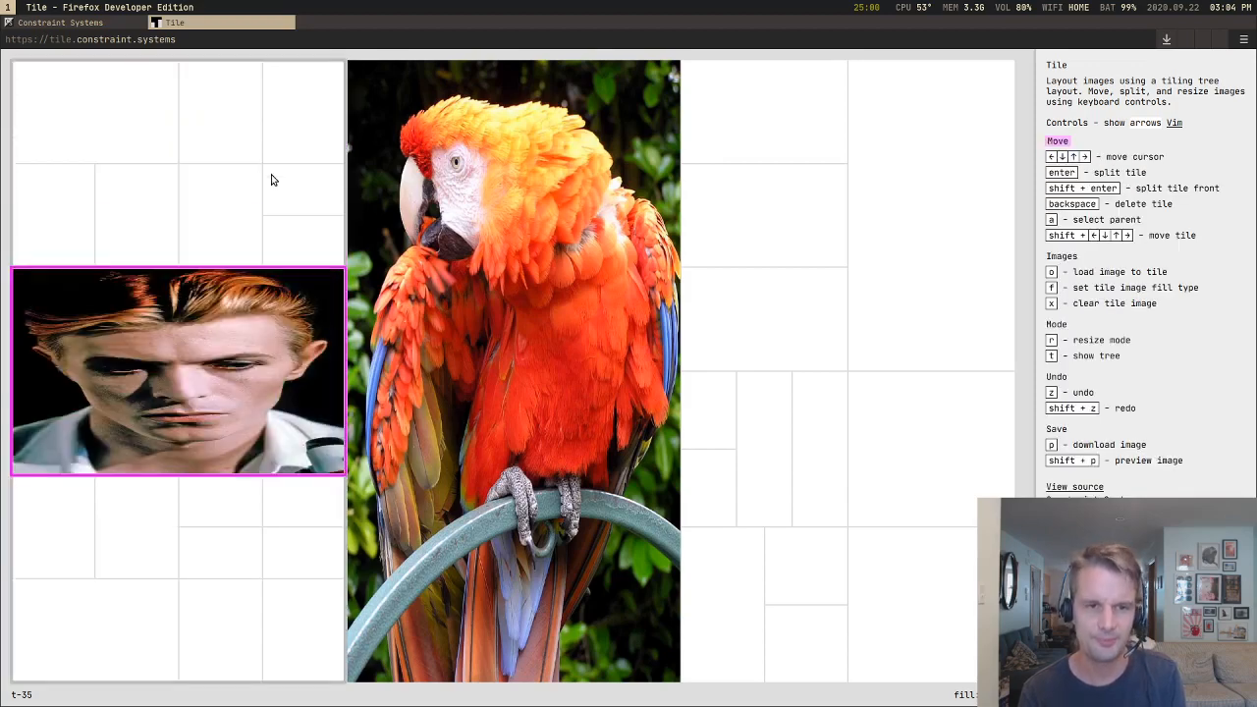
# Step: Move the Bowie tile rightward past the parrot and down the upper-right stacked column, placing it below the three empty tiles
pyautogui.hotkey('shift', 'Right')
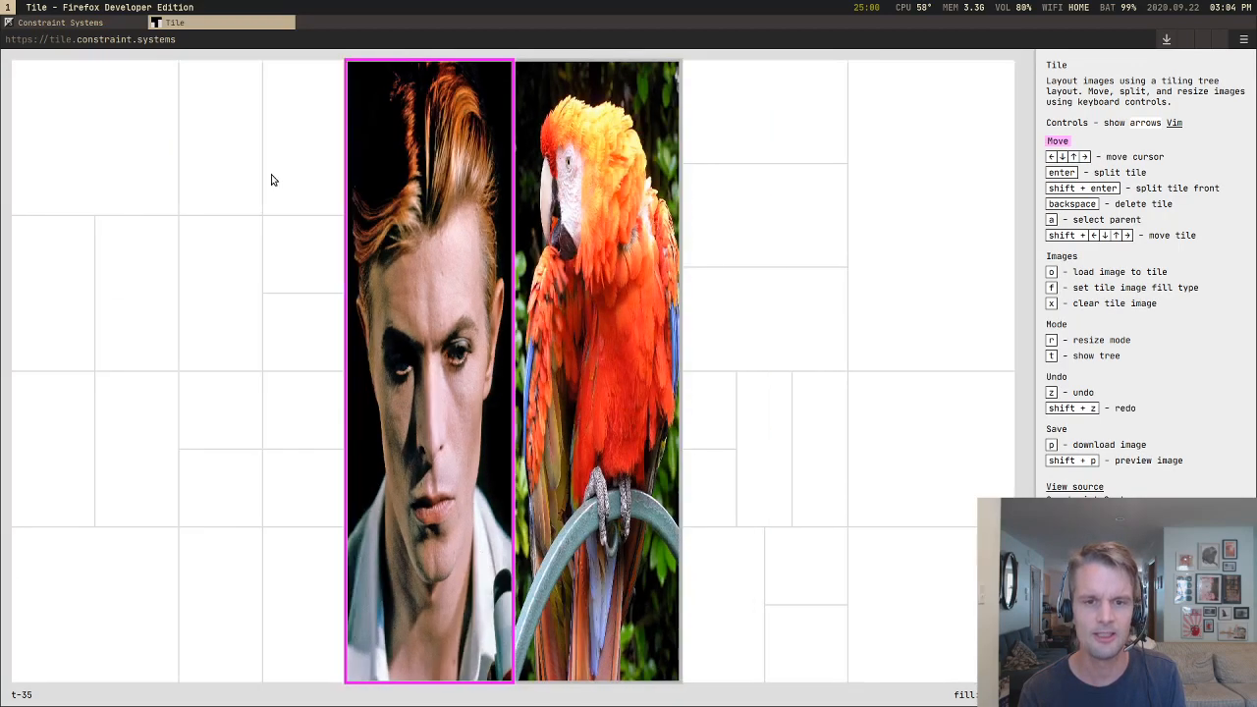
pyautogui.hotkey('shift', 'Right')
pyautogui.hotkey('shift', 'Right')
pyautogui.hotkey('shift', 'Down')
pyautogui.hotkey('shift', 'Down')
pyautogui.hotkey('shift', 'Down')
pyautogui.hotkey('shift', 'Down')
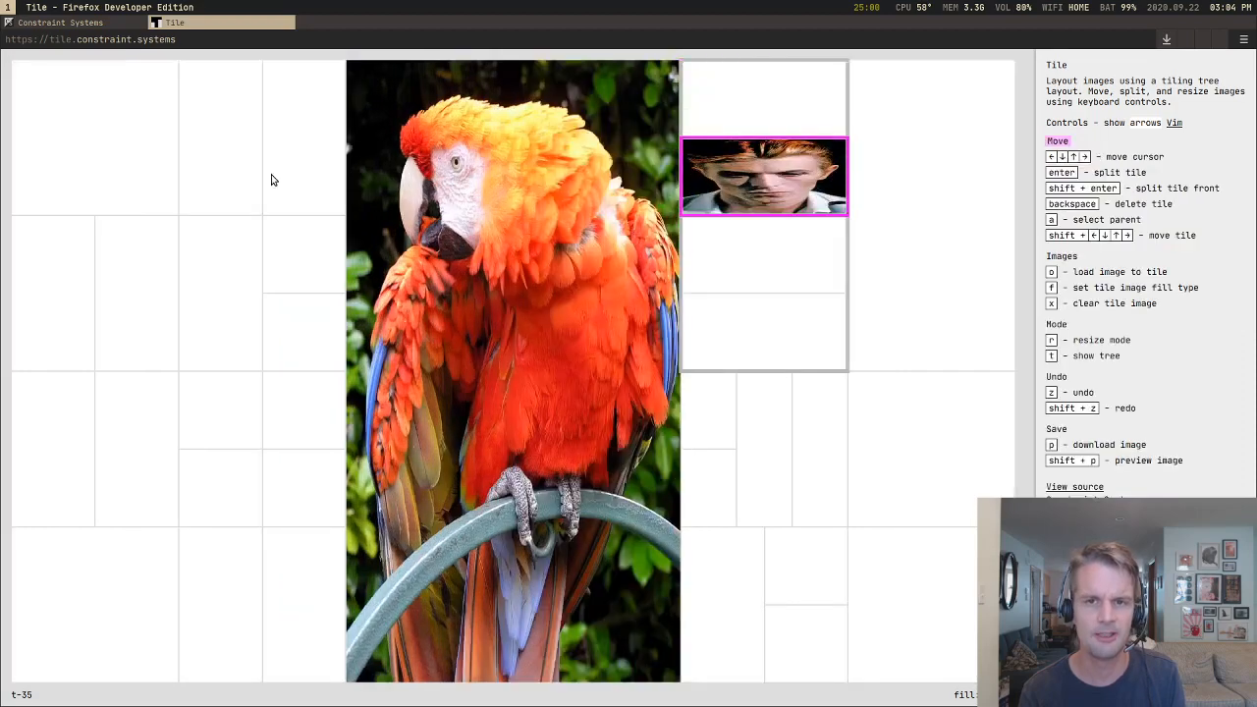
pyautogui.hotkey('shift', 'Down')
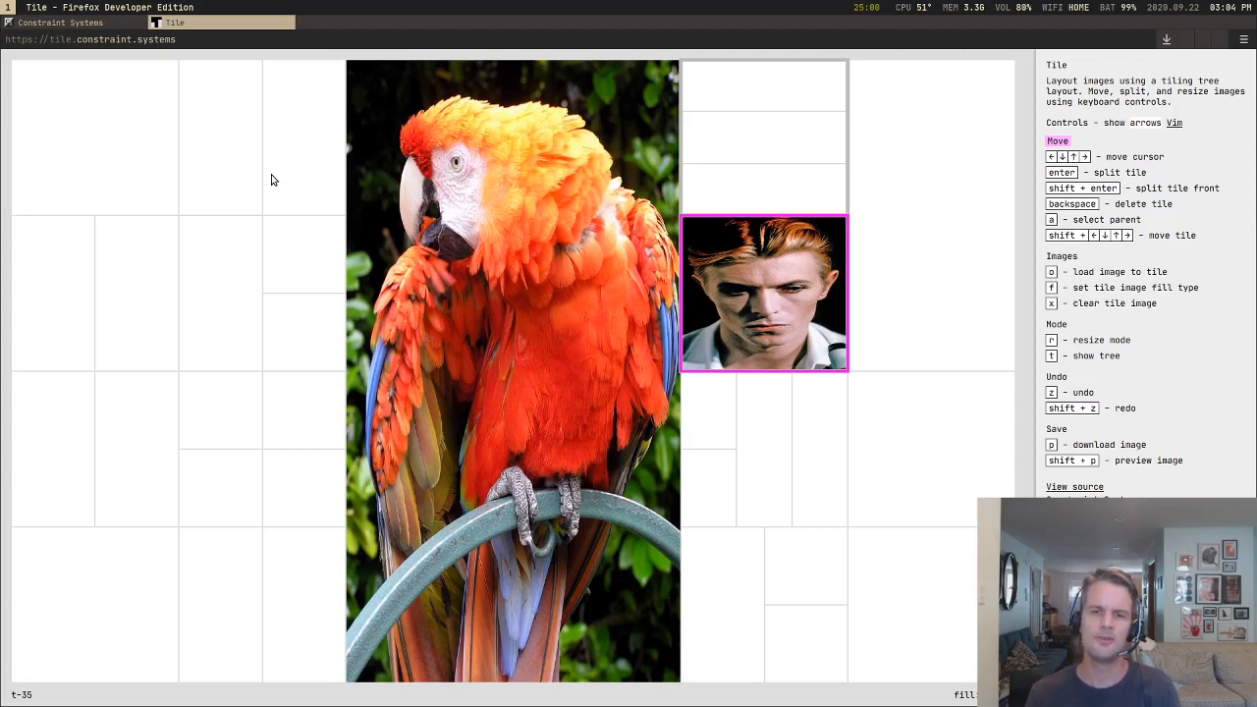
# Step: Walk the selection from the Bowie tile across the parrot and through the left block's second and third rows
pyautogui.press('Left')
pyautogui.press('Left')
pyautogui.press('Left')
pyautogui.press('Down')
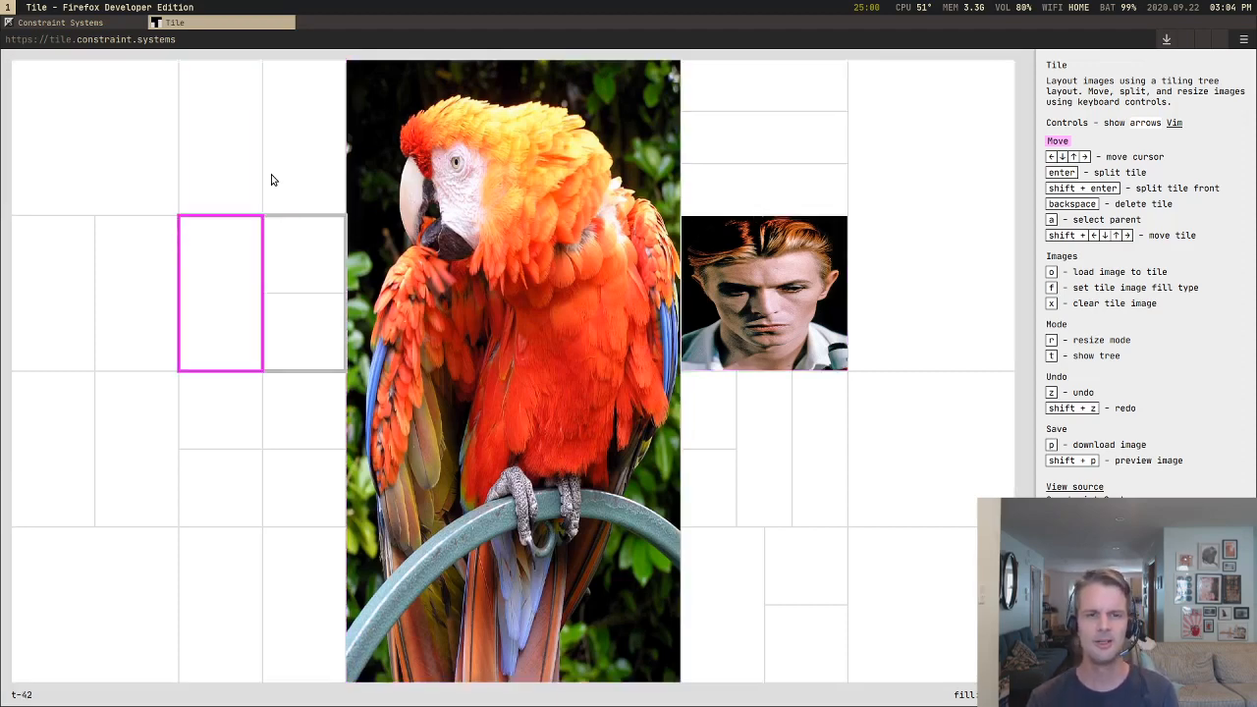
pyautogui.press('Left')
pyautogui.press('Up')
pyautogui.press('Down')
pyautogui.press('Right')
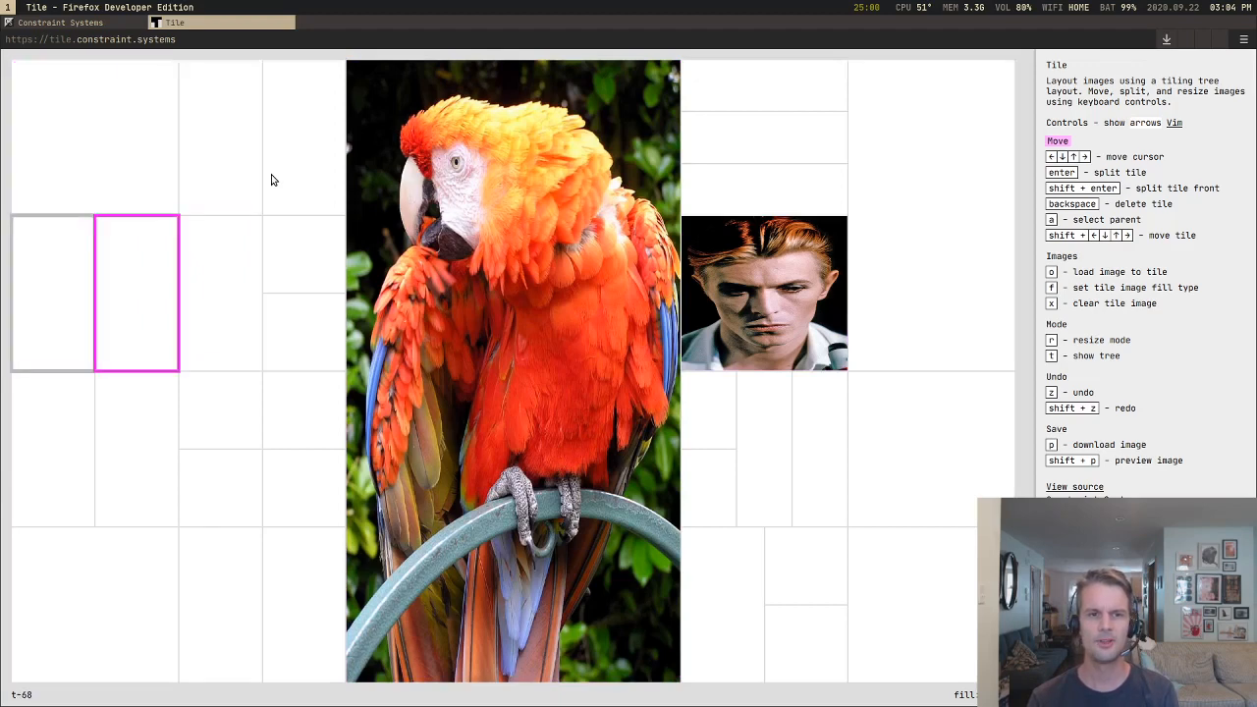
pyautogui.press('Down')
pyautogui.press('Right')
pyautogui.press('Right')
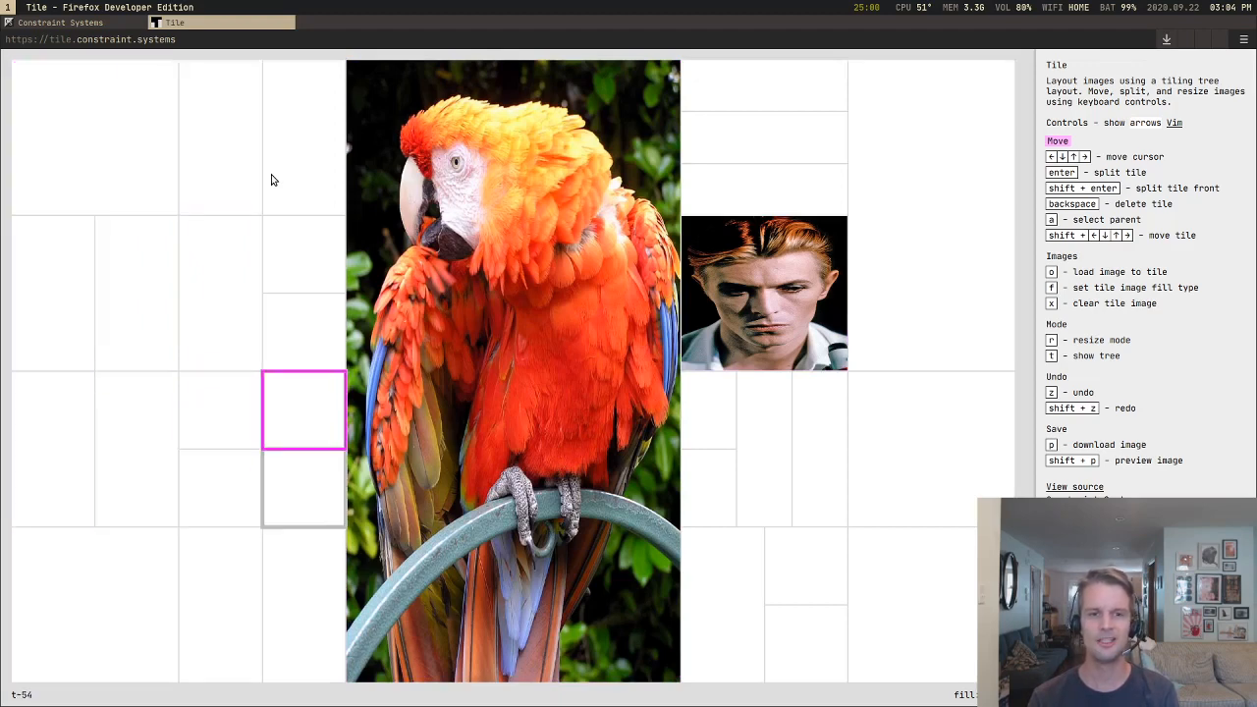
# Step: Walk the selection along the left block's third row, then across the parrot to the empty tile directly above the Bowie image
pyautogui.press('Down')
pyautogui.press('Left')
pyautogui.press('Left')
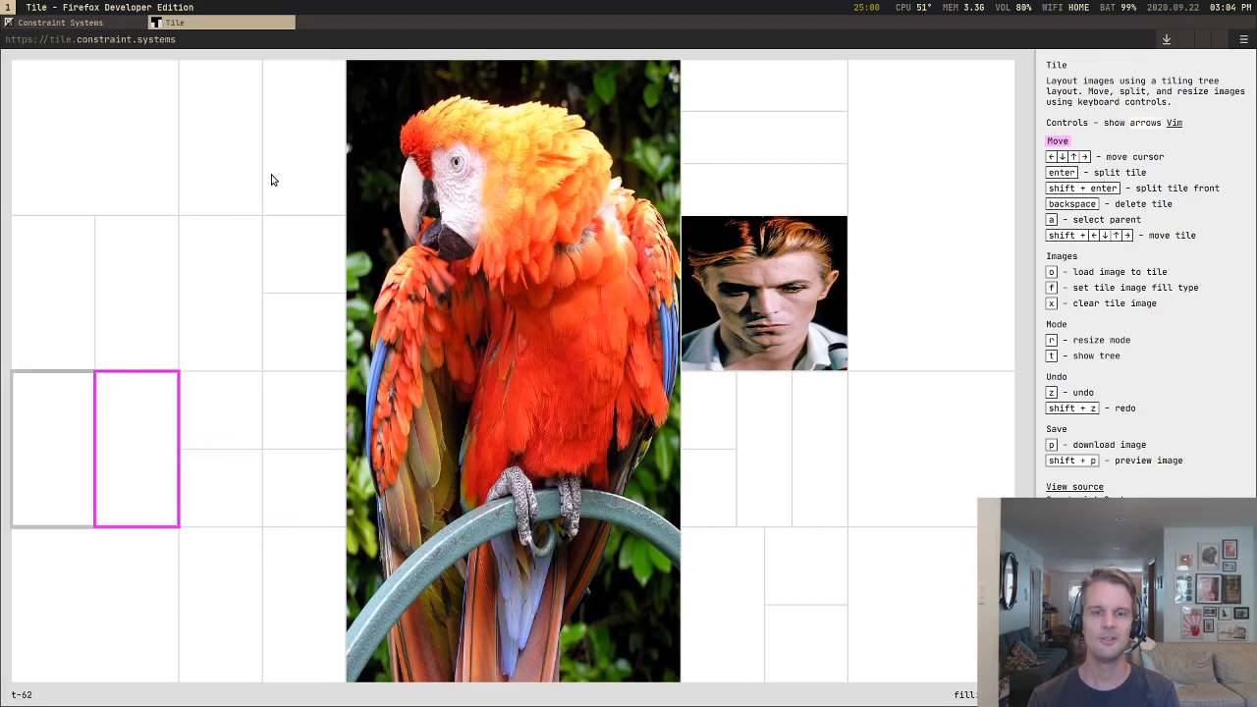
pyautogui.press('Down')
pyautogui.press('Up')
pyautogui.press('Right')
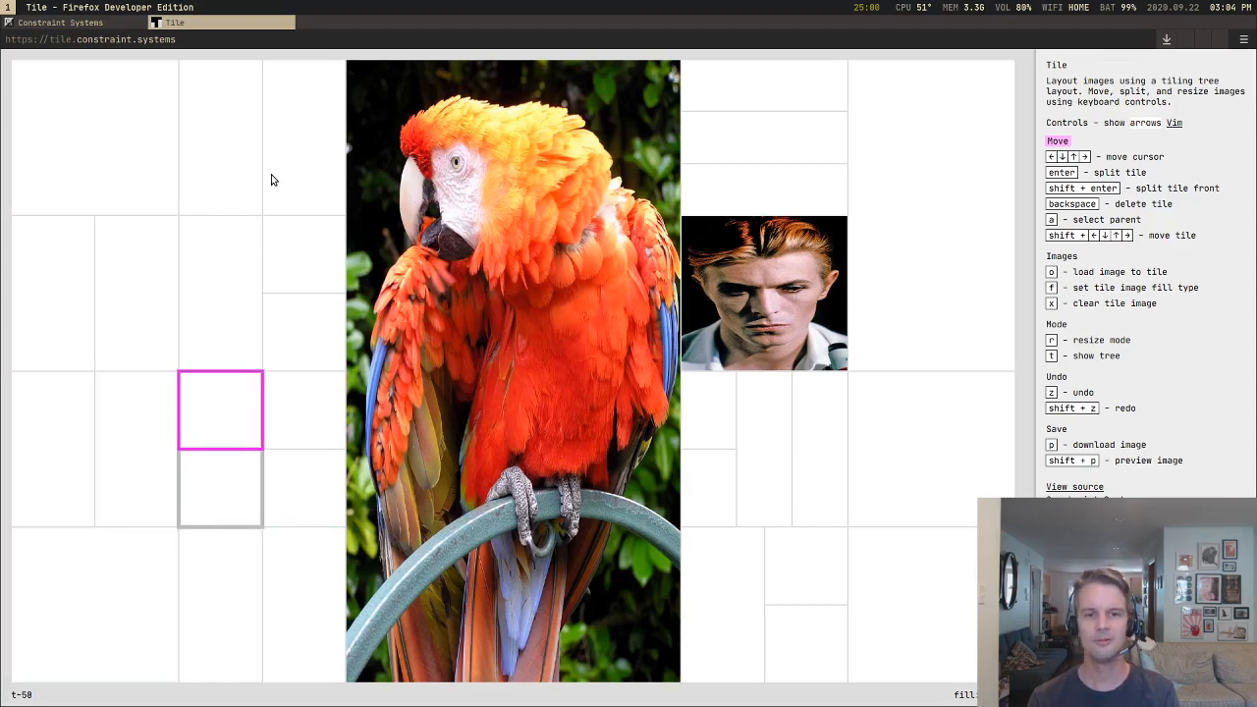
pyautogui.press('Down')
pyautogui.press('Right')
pyautogui.press('Right')
pyautogui.press('Right')
pyautogui.press('Down')
pyautogui.press('Down')
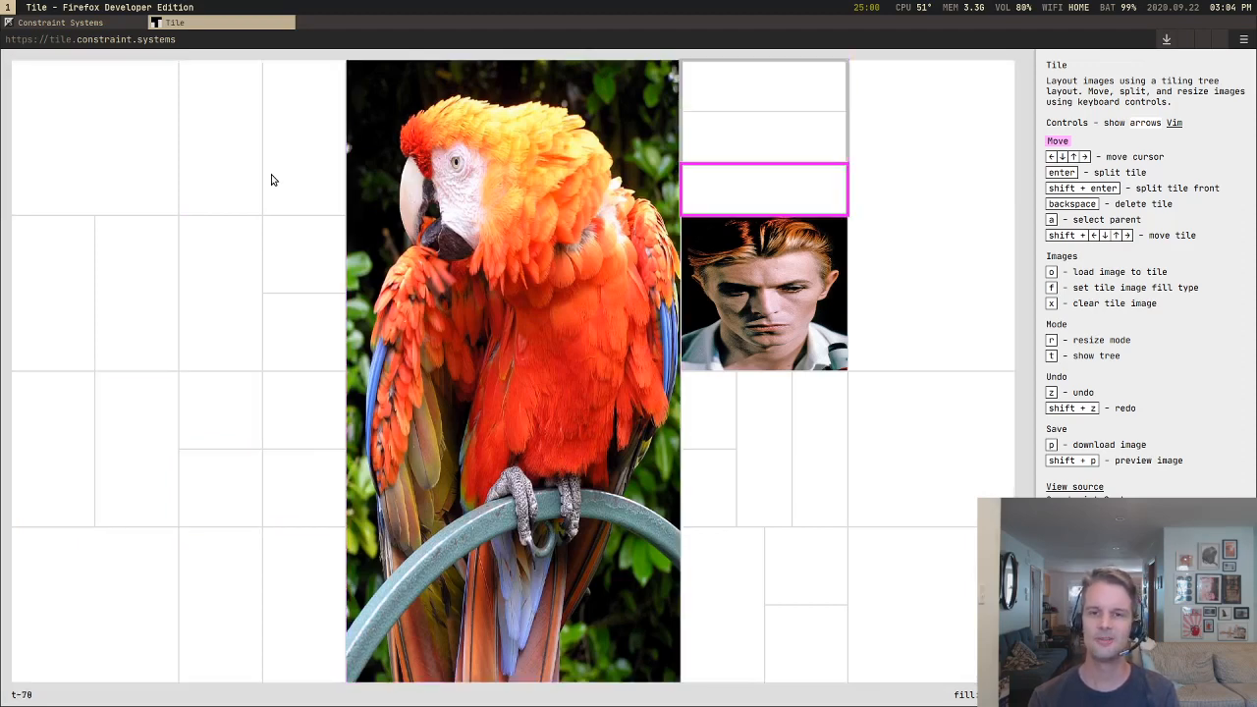
# Step: Select the second tile in the row below the Bowie image and load paristx.jpeg into it
pyautogui.press('Down')
pyautogui.press('Down')
pyautogui.press('Down')
pyautogui.press('Up')
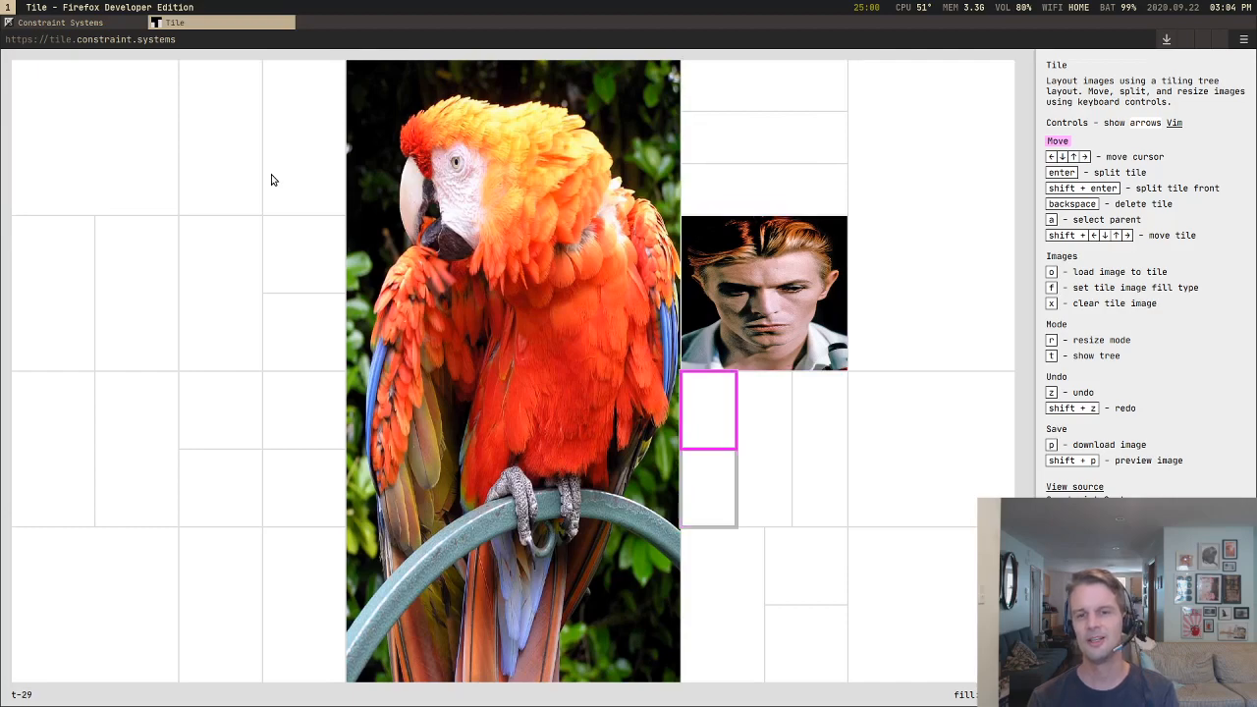
pyautogui.press('Right')
pyautogui.press('o')
pyautogui.press('Down')
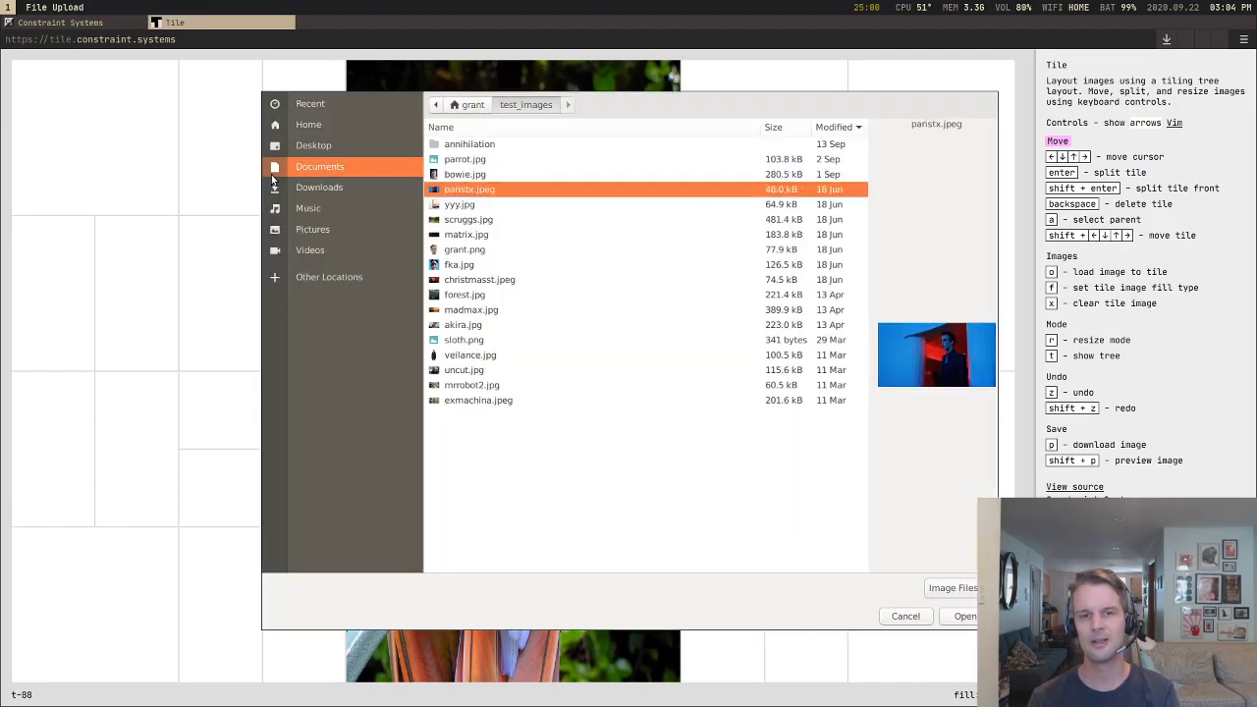
pyautogui.press('Return')
# Step: Move the paristx tile into its right-hand neighbour and down until it spans the lower-right quarter between its two rows
pyautogui.hotkey('shift', 'Right')
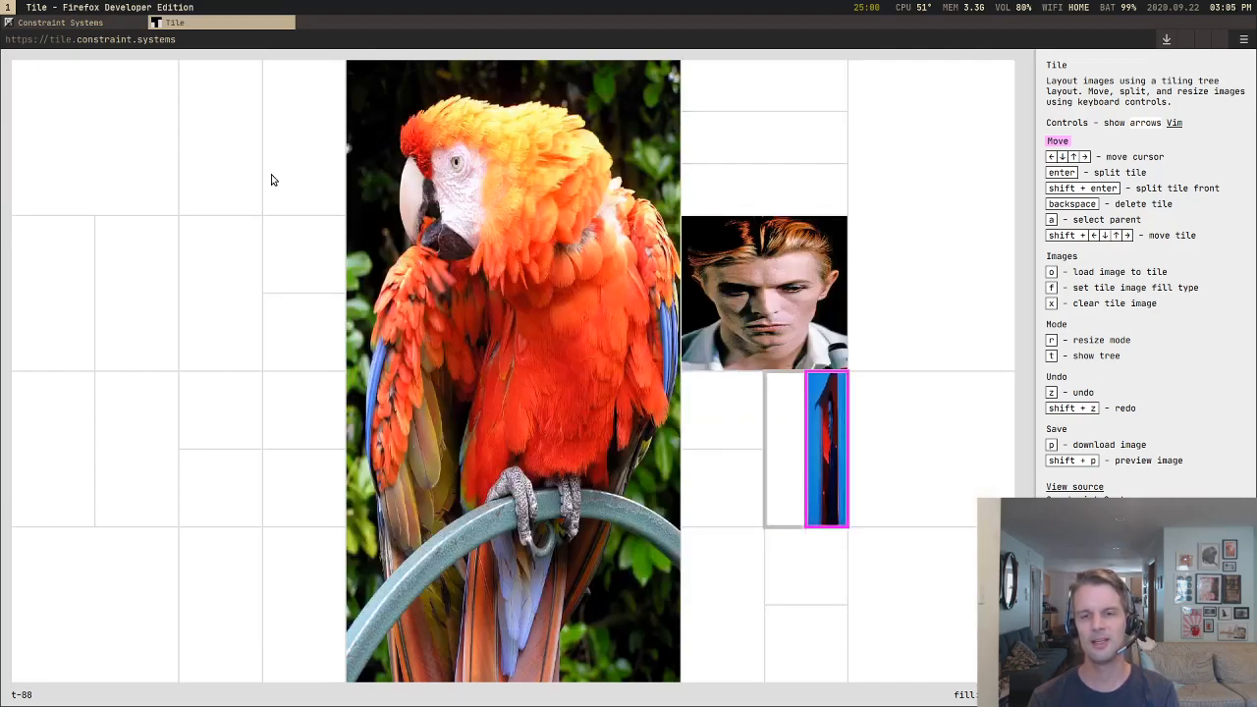
pyautogui.hotkey('shift', 'Down')
pyautogui.hotkey('shift', 'Down')
pyautogui.hotkey('shift', 'Down')
pyautogui.hotkey('shift', 'Down')
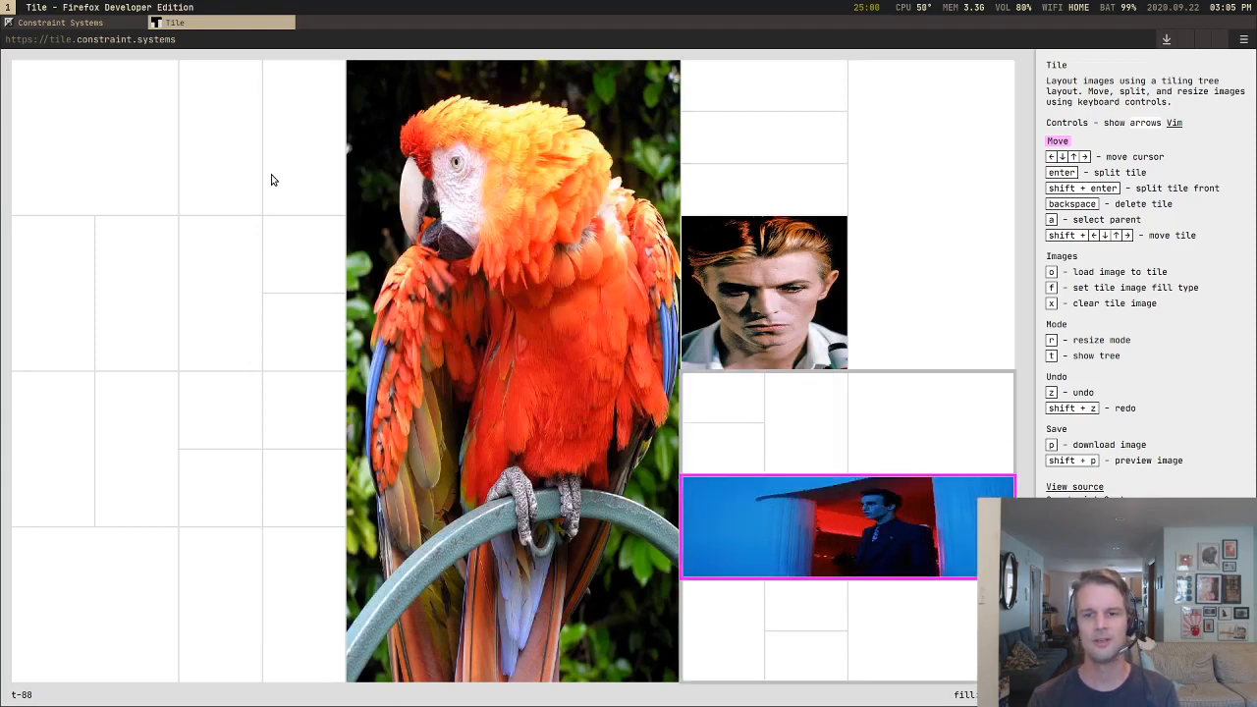
# Step: Move the paristx tile leftward into the parrot's column, standing full height on the parrot's right
pyautogui.hotkey('shift', 'Left')
pyautogui.hotkey('shift', 'Left')
pyautogui.hotkey('shift', 'Left')
# Step: Move the paristx tile out of the parrot's column to span the full width across the lower half of the layout
pyautogui.hotkey('shift', 'Left')
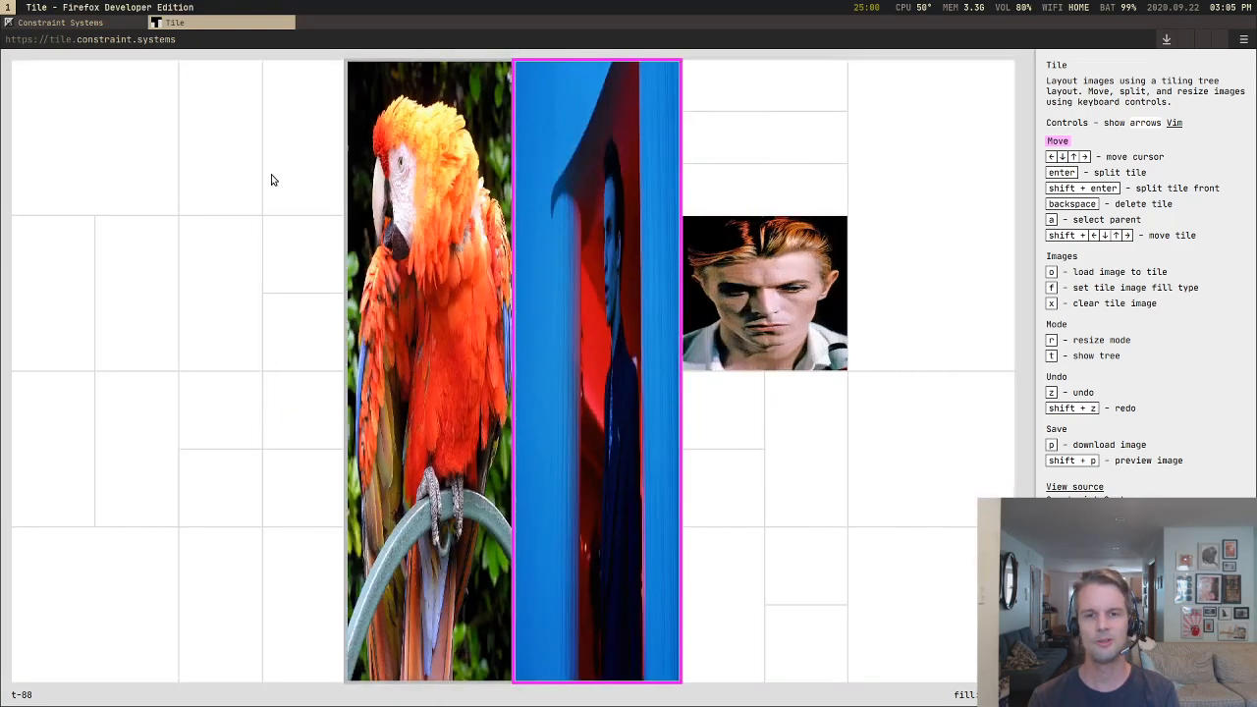
pyautogui.hotkey('shift', 'Down')
pyautogui.hotkey('shift', 'Left')
pyautogui.hotkey('shift', 'Left')
pyautogui.hotkey('shift', 'Down')
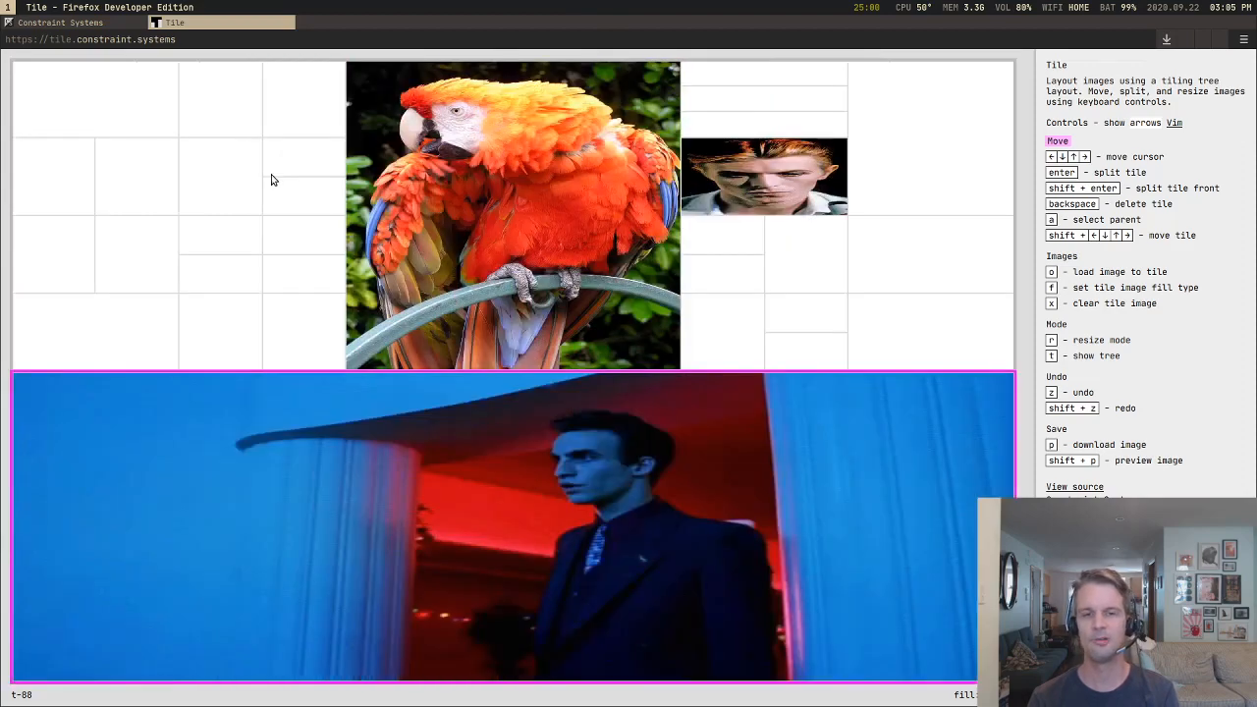
# Step: Move the paristx tile up into the left block's first column, between the two narrow third-row tiles and the bottom tile
pyautogui.hotkey('shift', 'Up')
pyautogui.hotkey('shift', 'Up')
pyautogui.hotkey('shift', 'Up')
pyautogui.hotkey('shift', 'Up')
pyautogui.hotkey('shift', 'Up')
pyautogui.hotkey('shift', 'Up')
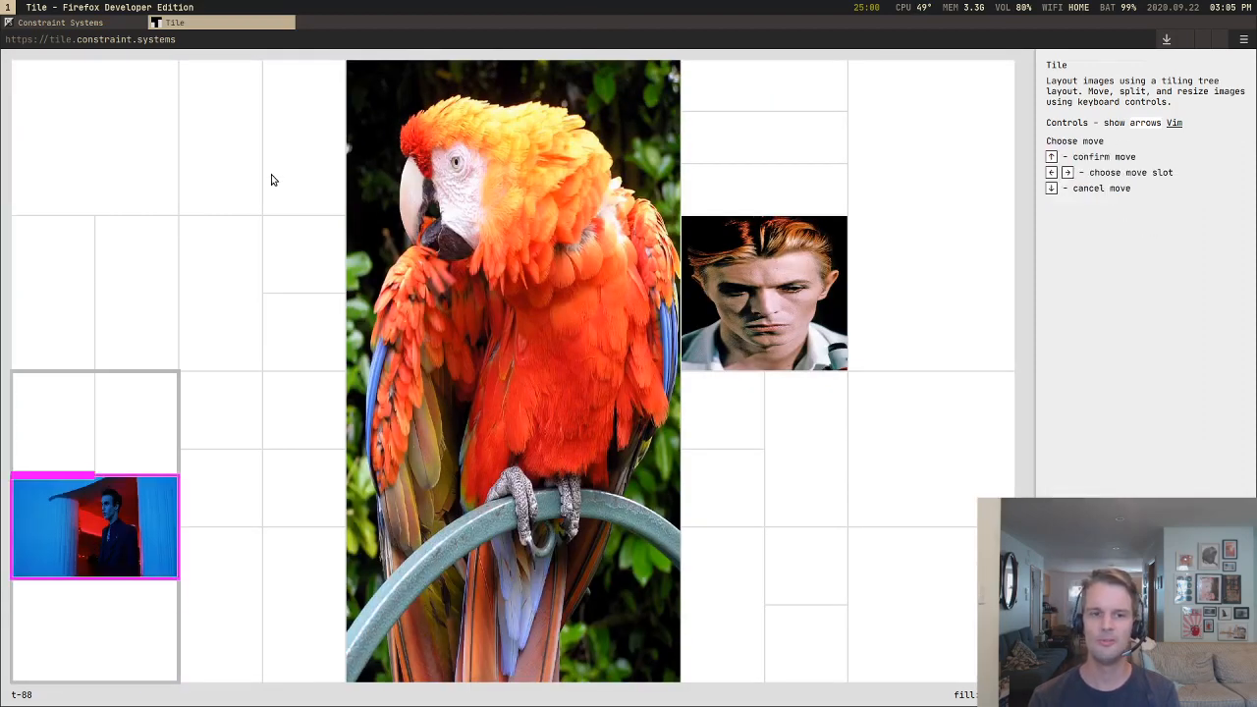
# Step: Move the paristx tile through the narrow third-row tiles and up until it spans the top of the left block's lower half
pyautogui.hotkey('shift', 'Right')
pyautogui.hotkey('shift', 'Right')
pyautogui.hotkey('shift', 'Right')
pyautogui.hotkey('shift', 'Right')
pyautogui.hotkey('shift', 'Right')
pyautogui.hotkey('shift', 'Right')
pyautogui.hotkey('shift', 'Right')
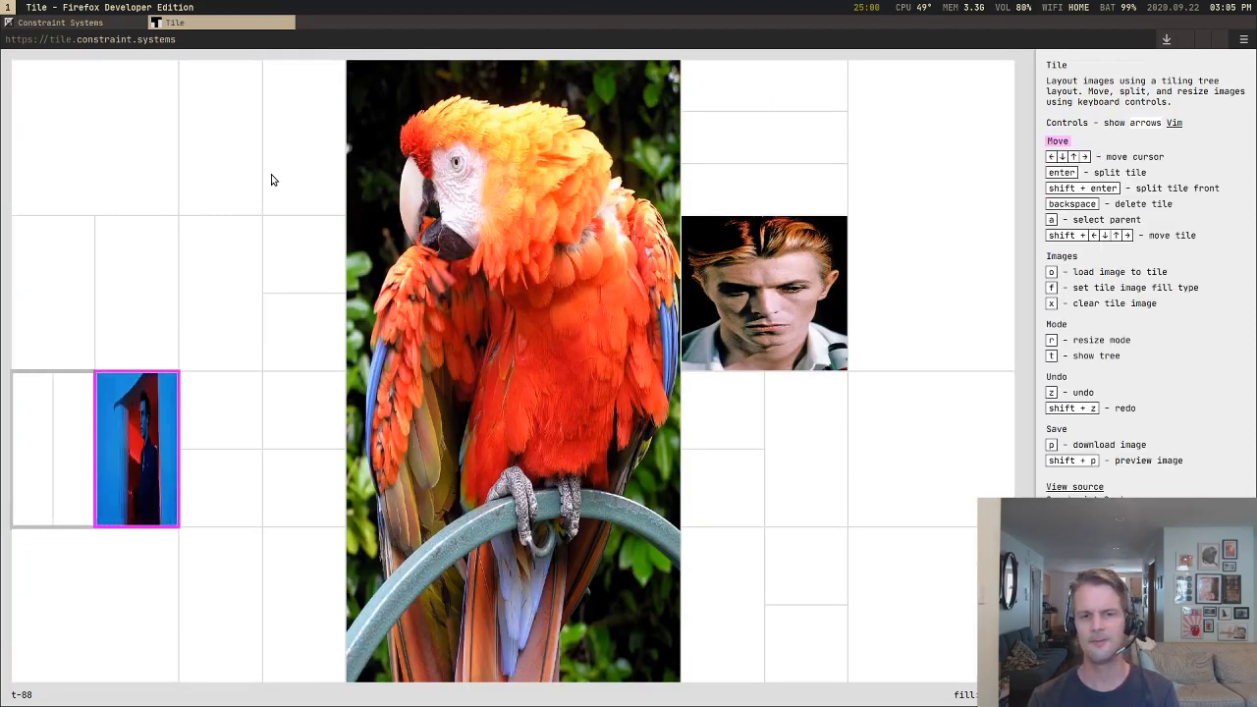
pyautogui.hotkey('shift', 'Up')
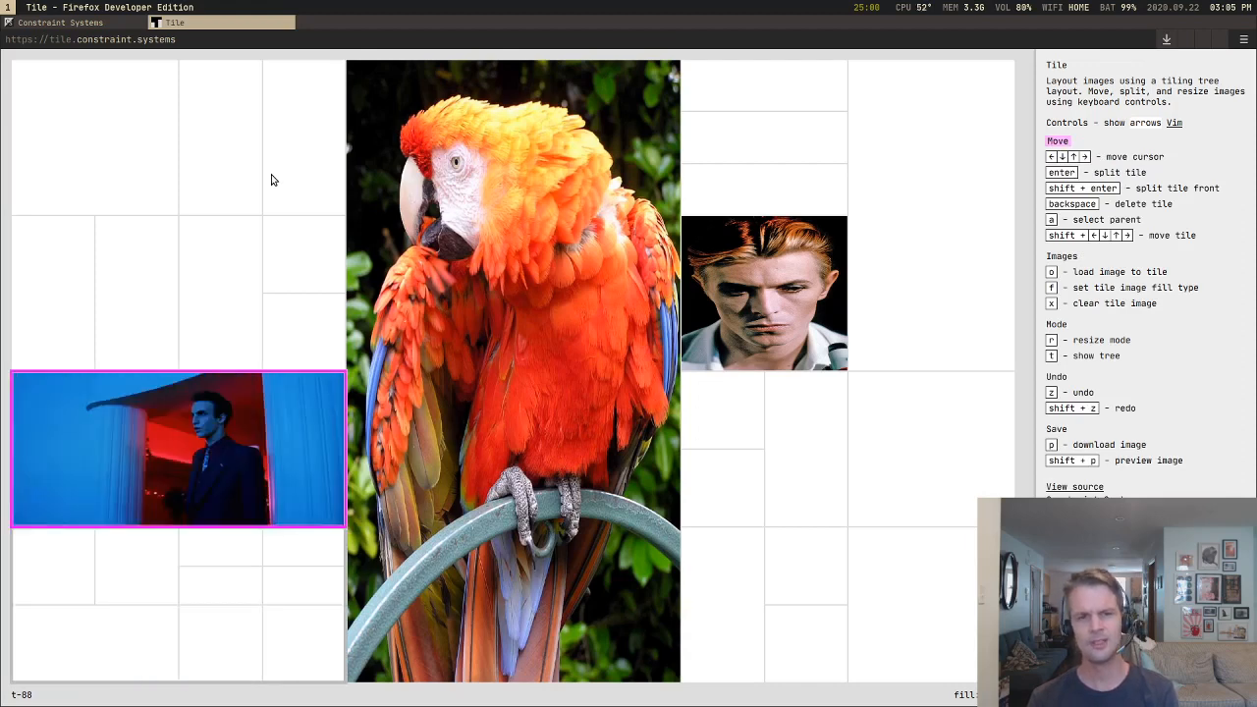
# Step: Move the paristx tile up so it spans the left block as its middle row
pyautogui.hotkey('shift', 'Up')
pyautogui.press('Right')
pyautogui.press('Left')
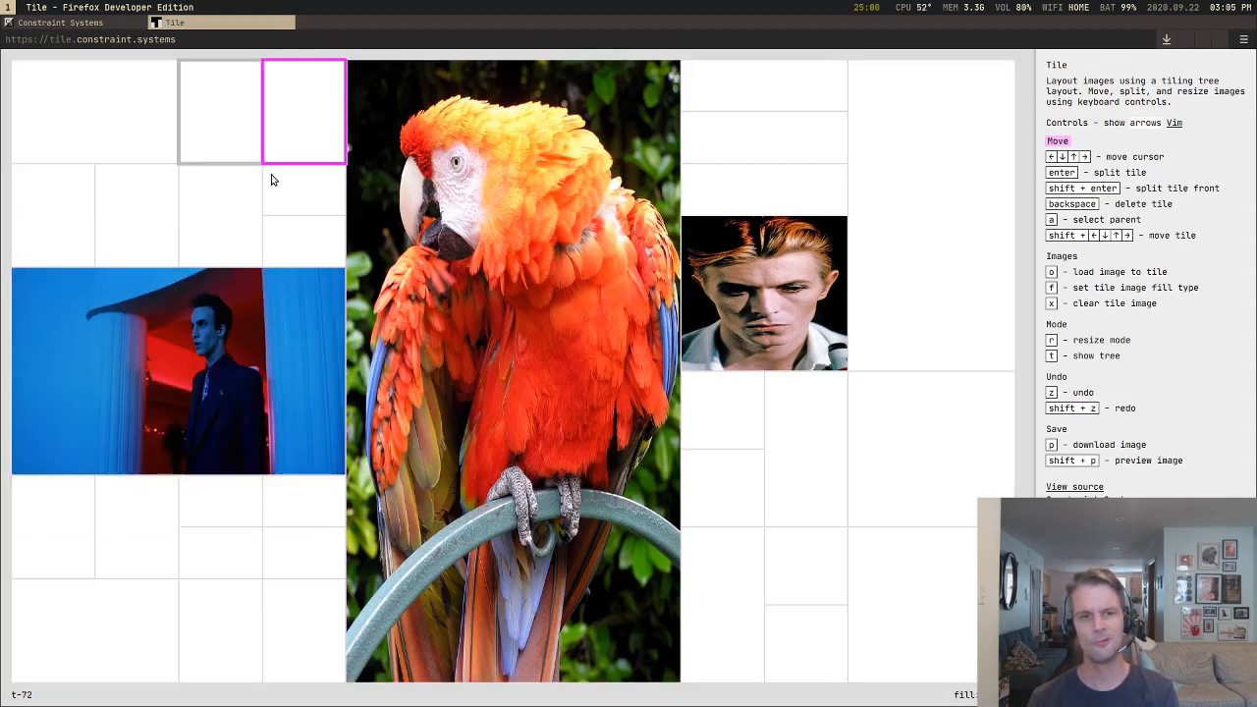
# Step: Load scruggs.jpg into the upper of the two small stacked tiles in the left block's second row, beside the parrot
pyautogui.press('Down')
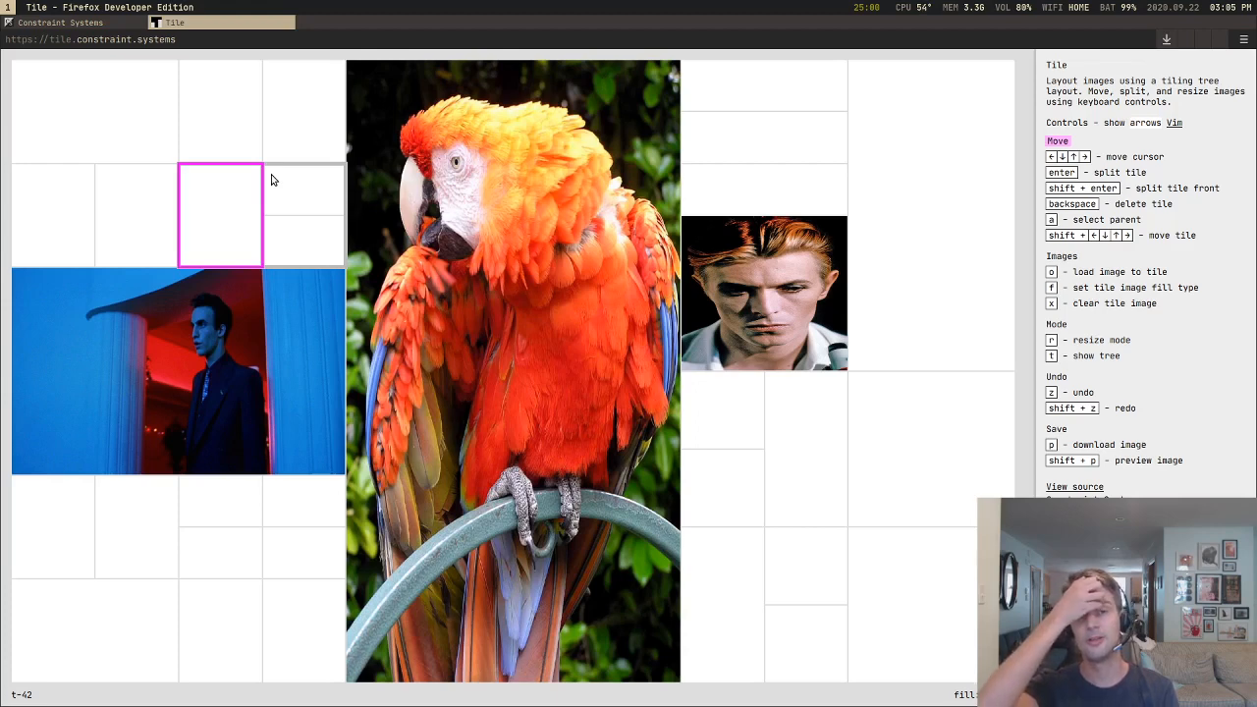
pyautogui.press('Down')
pyautogui.press('Up')
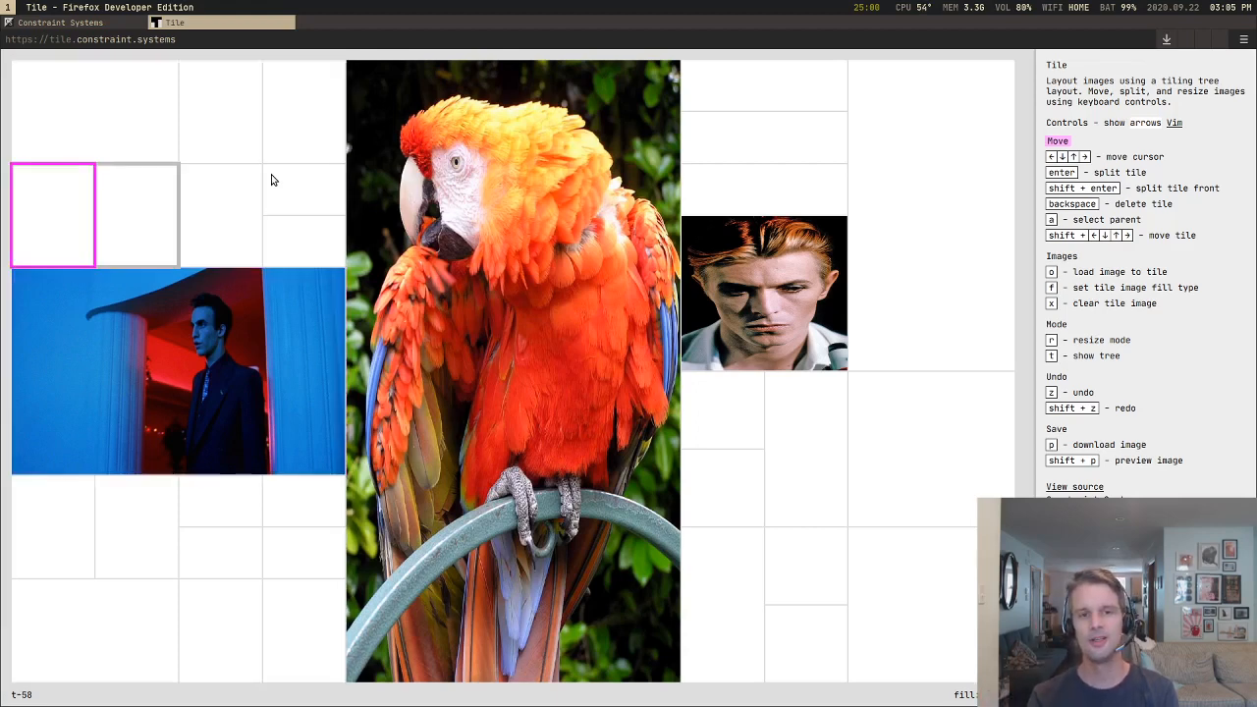
pyautogui.press('Right')
pyautogui.press('Right')
pyautogui.press('Down')
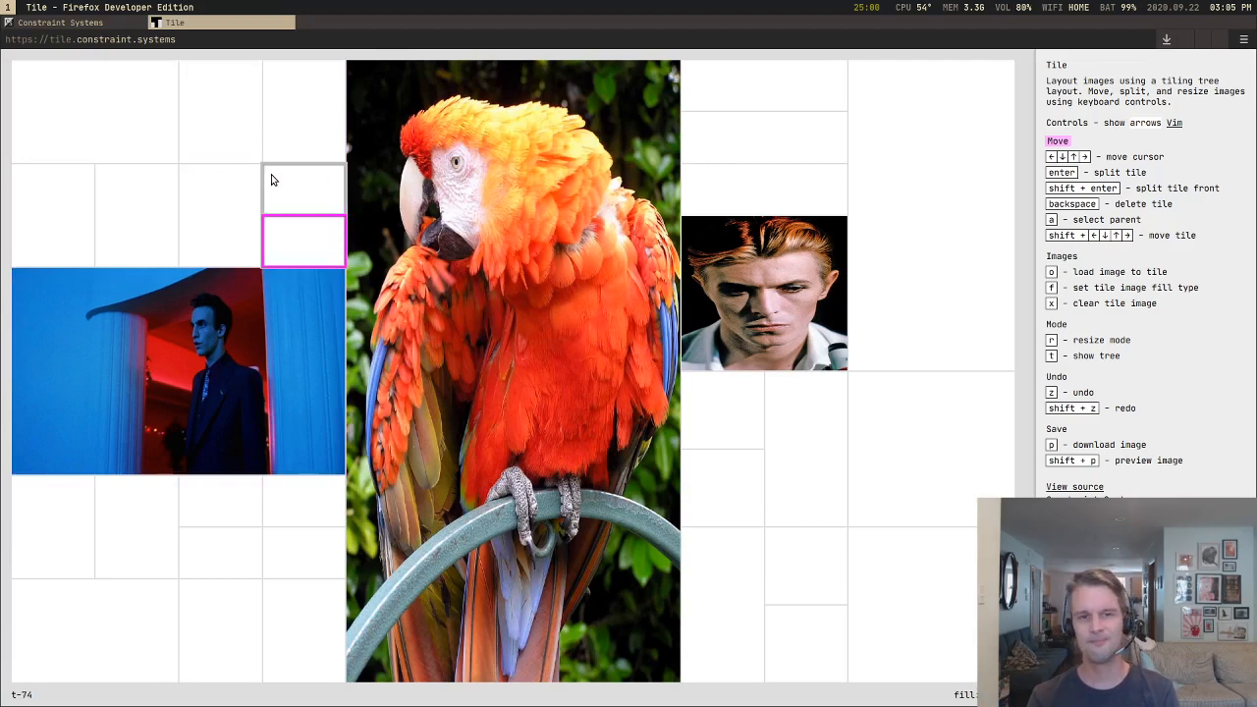
pyautogui.press('Up')
pyautogui.press('o')
pyautogui.press('Down')
pyautogui.press('Down')
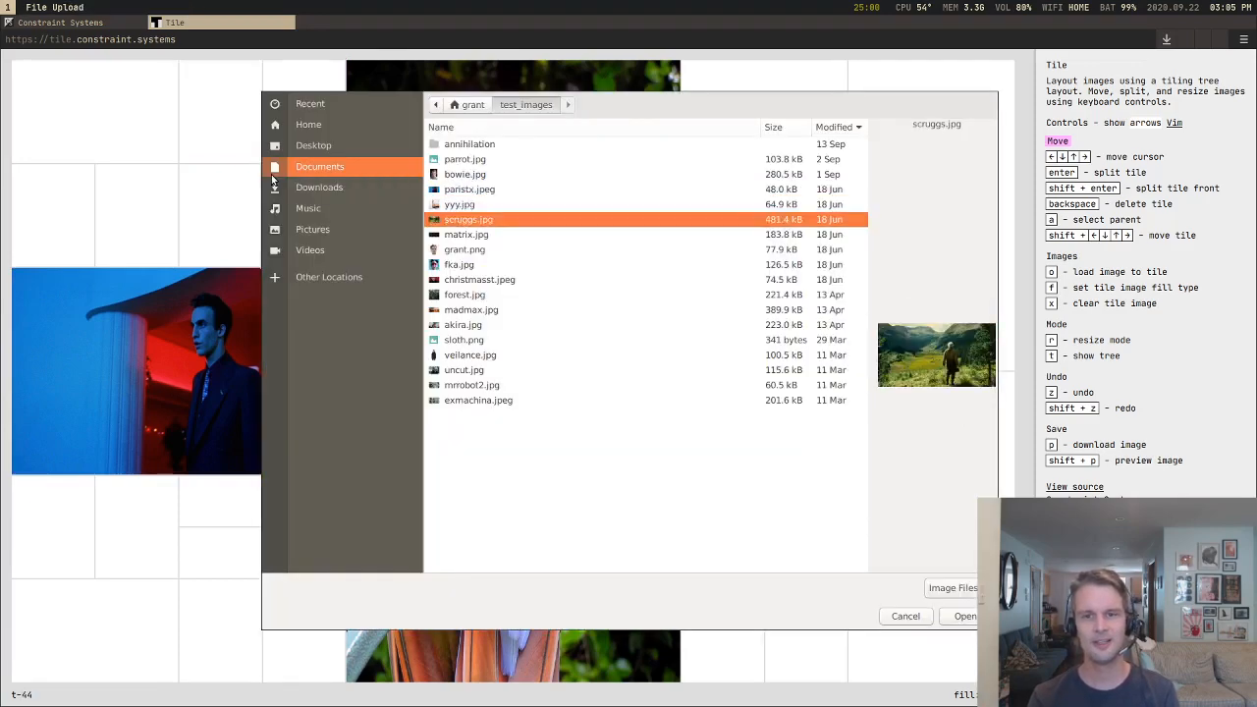
pyautogui.press('Return')
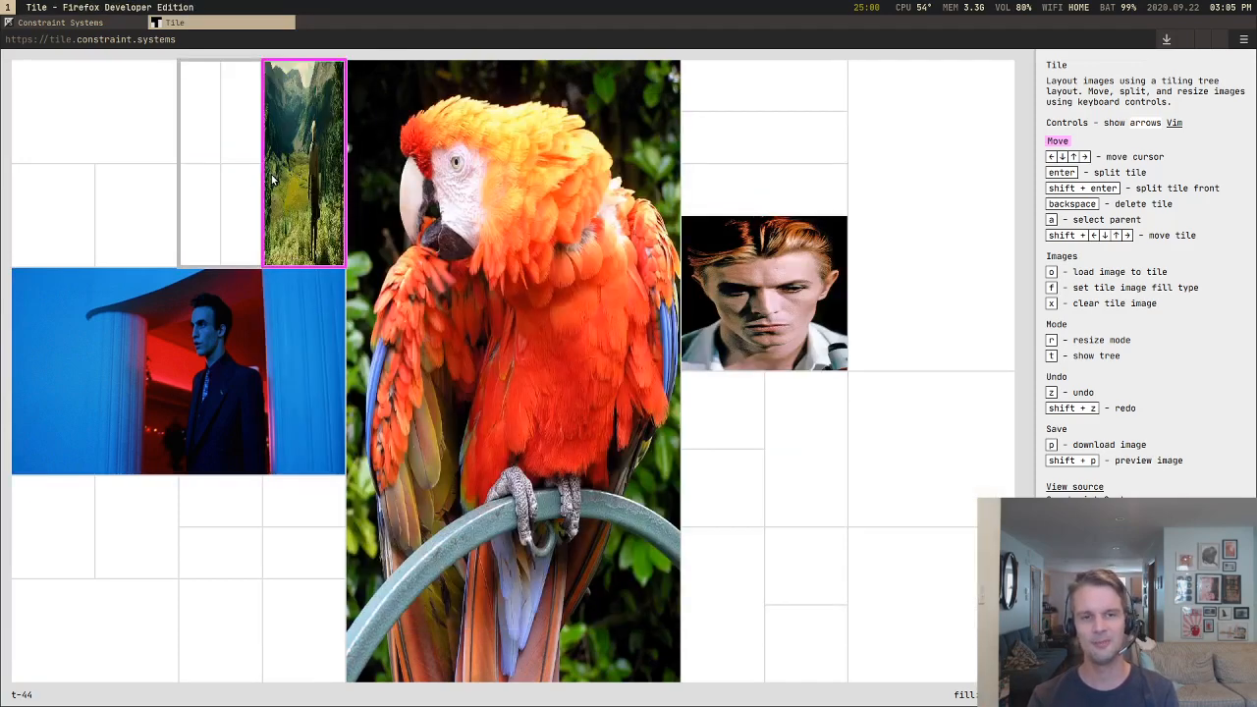
# Step: Move the scruggs tile rightward out of the left block and down into the parrot's column, filling the half below the parrot
pyautogui.hotkey('shift', 'Right')
pyautogui.hotkey('shift', 'Right')
pyautogui.hotkey('shift', 'Right')
pyautogui.hotkey('shift', 'Right')
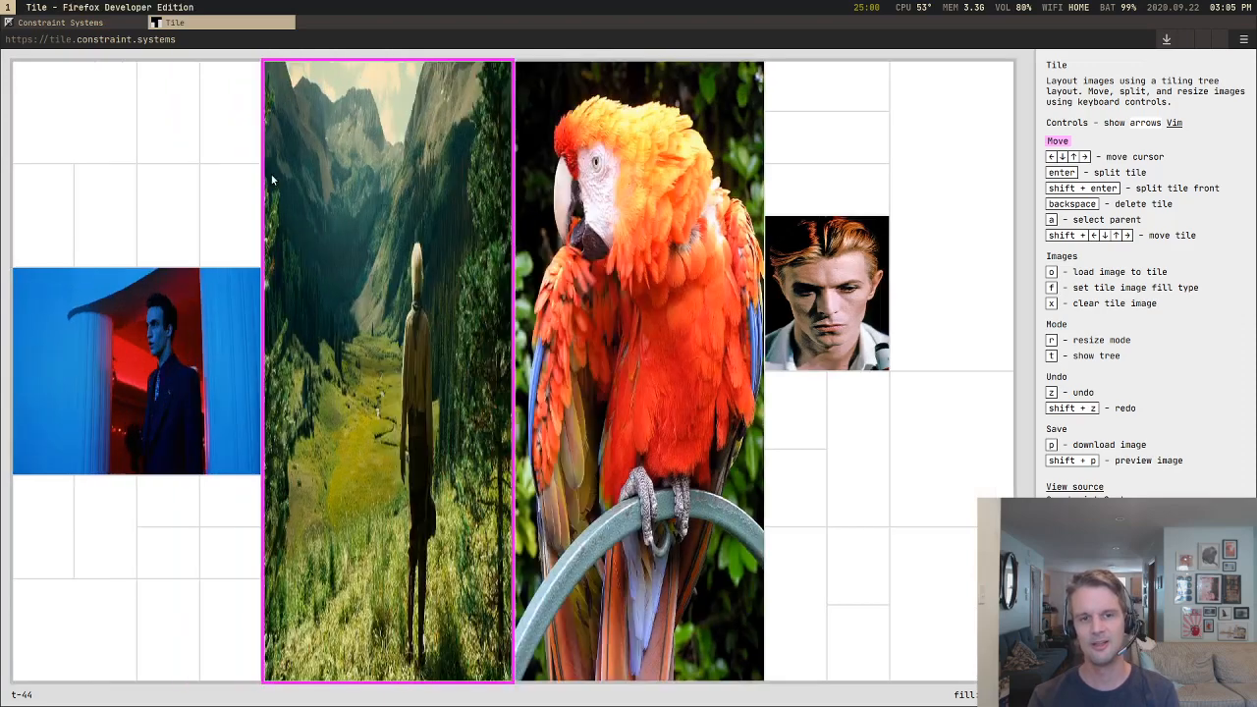
pyautogui.hotkey('shift', 'Down')
# Step: Load the PNG portrait listed just below matrix.jpg into the large blank tile at the right block's upper-right
pyautogui.press('Up')
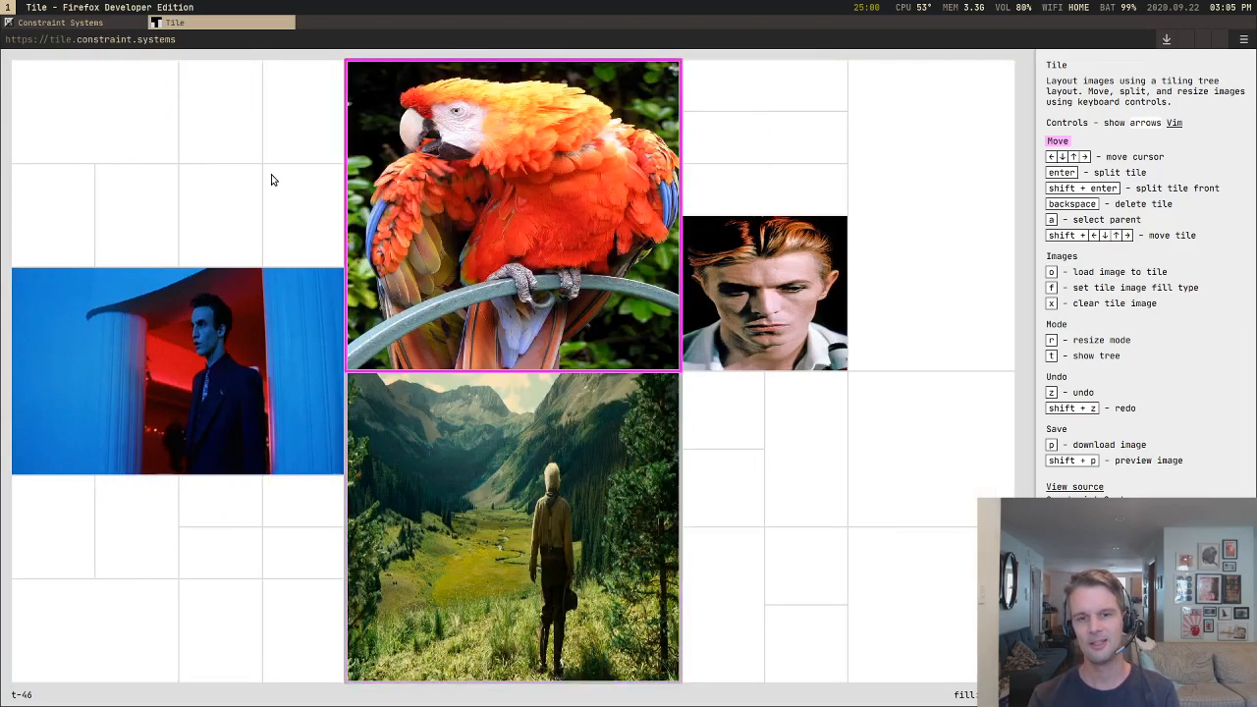
pyautogui.press('Right')
pyautogui.press('Right')
pyautogui.press('o')
pyautogui.press('Down')
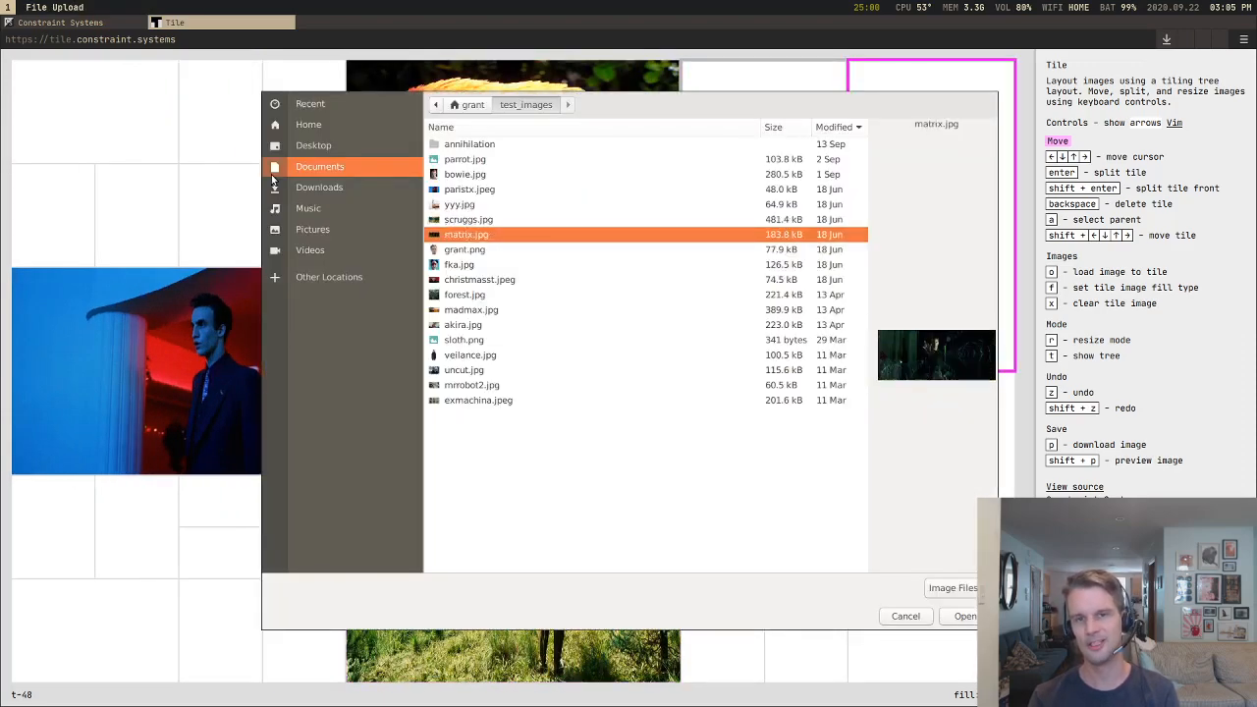
pyautogui.press('Down')
pyautogui.press('Return')
# Step: Move the portrait tile into the neighbouring stack and down until it spans the row directly above the bowie tile
pyautogui.hotkey('shift', 'Left')
pyautogui.hotkey('shift', 'Left')
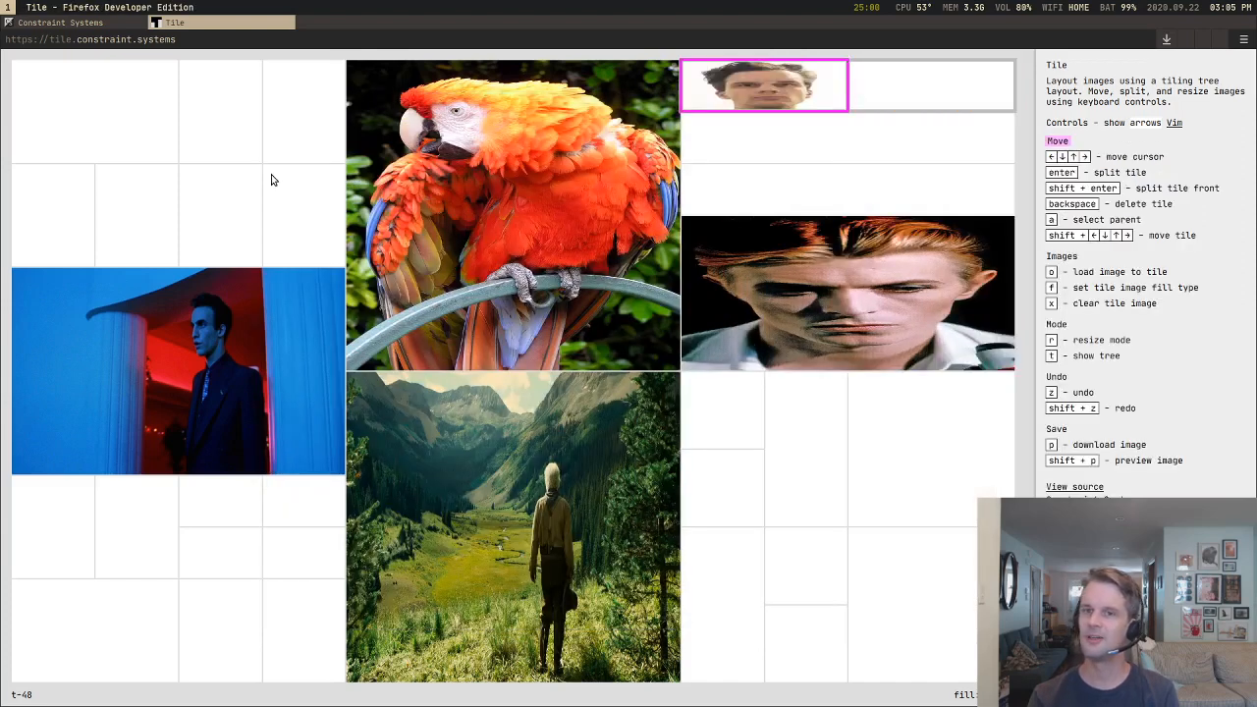
pyautogui.hotkey('shift', 'Down')
pyautogui.hotkey('shift', 'Down')
pyautogui.hotkey('shift', 'Down')
pyautogui.hotkey('shift', 'Down')
pyautogui.hotkey('shift', 'Down')
pyautogui.hotkey('shift', 'Down')
pyautogui.hotkey('shift', 'Down')
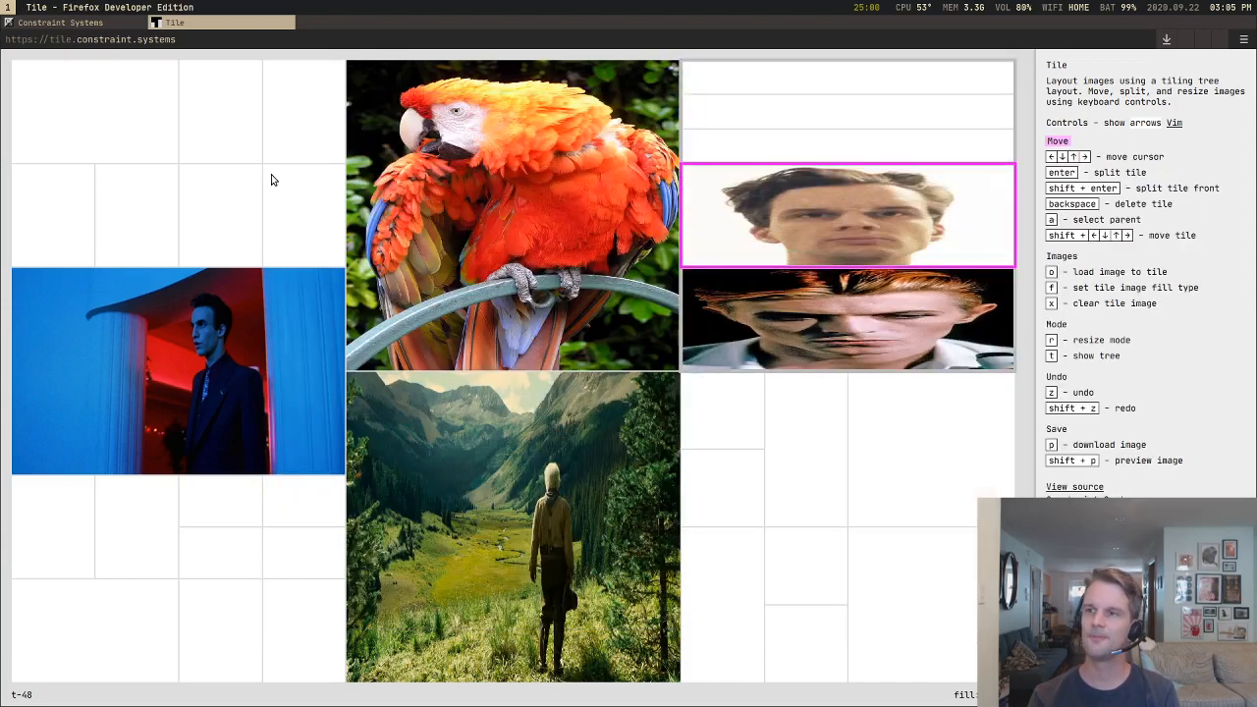
pyautogui.press('super+Left')
pyautogui.press('super+Right')
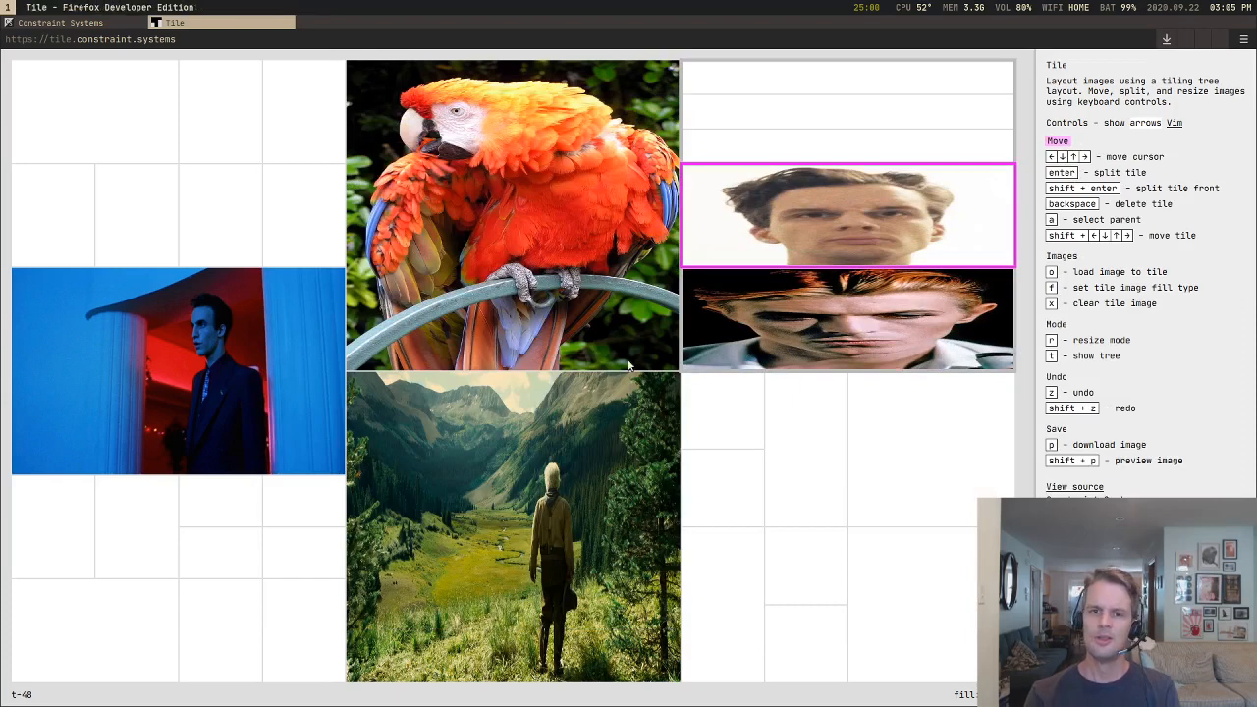
# Step: Move the bowie tile down out of the portrait's stack into the first small tile of the right block's lower half
pyautogui.press('Down')
pyautogui.press('Down')
pyautogui.press('Down')
pyautogui.press('Up')
pyautogui.press('Up')
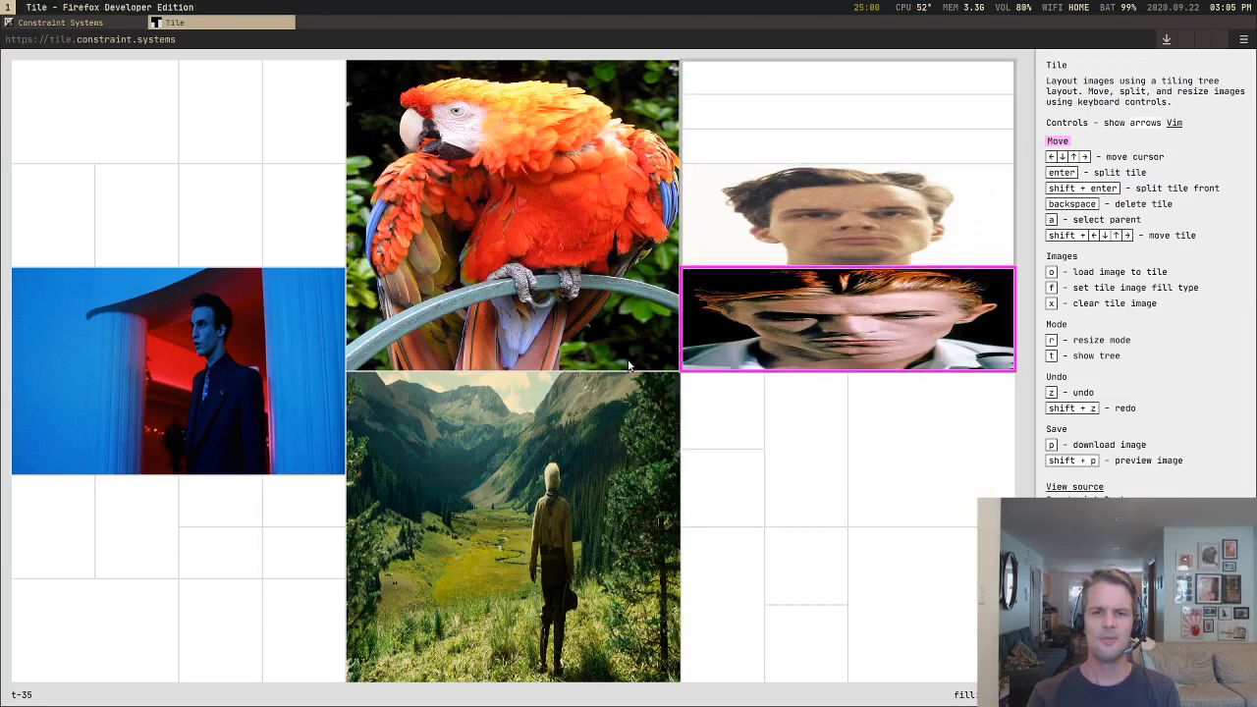
pyautogui.hotkey('shift', 'Down')
pyautogui.press('Return')
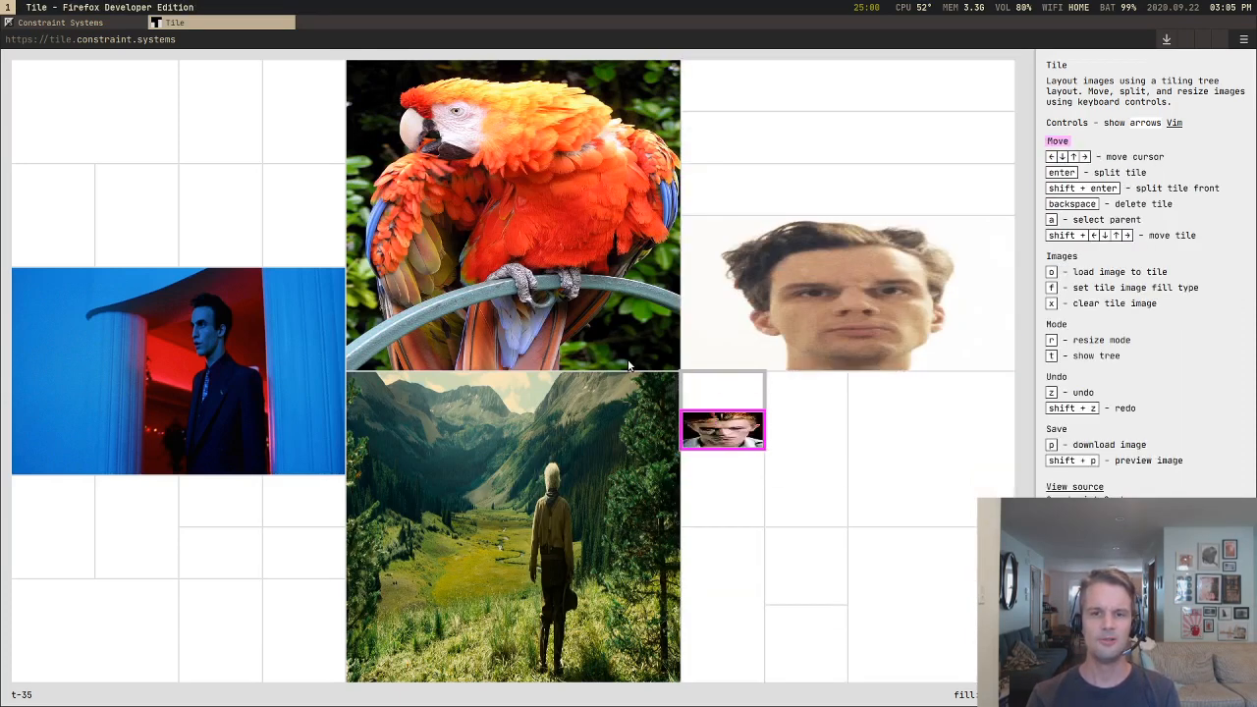
# Step: Move the bowie tile out to span the middle row of the right block's lower half, cancelling the next downward move
pyautogui.hotkey('shift', 'Left')
pyautogui.hotkey('shift', 'Left')
pyautogui.hotkey('shift', 'Left')
pyautogui.hotkey('shift', 'Down')
pyautogui.hotkey('shift', 'Down')
pyautogui.hotkey('shift', 'Down')
pyautogui.hotkey('shift', 'Down')
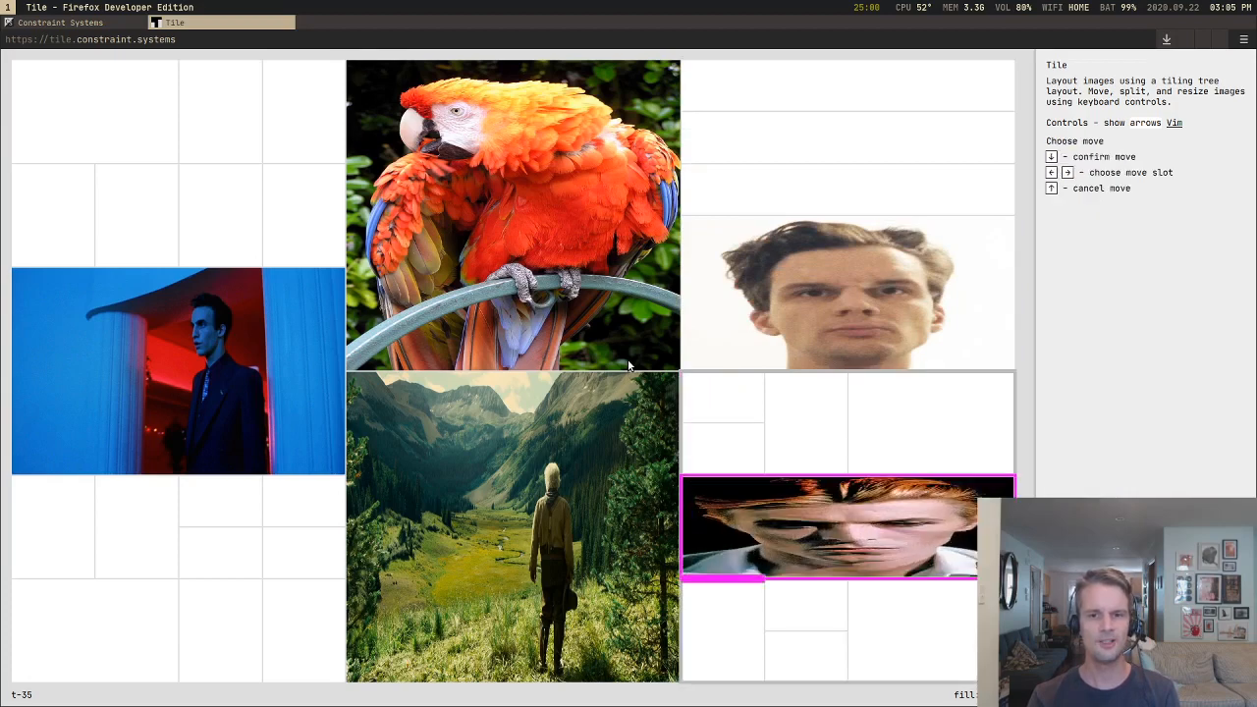
pyautogui.press('Up')
# Step: Move the bowie tile leftward into the parrot's row, standing on the parrot's right side
pyautogui.hotkey('shift', 'Left')
pyautogui.hotkey('shift', 'Left')
pyautogui.hotkey('shift', 'Left')
pyautogui.hotkey('shift', 'Left')
pyautogui.hotkey('shift', 'Left')
pyautogui.hotkey('shift', 'Left')
pyautogui.hotkey('shift', 'Left')
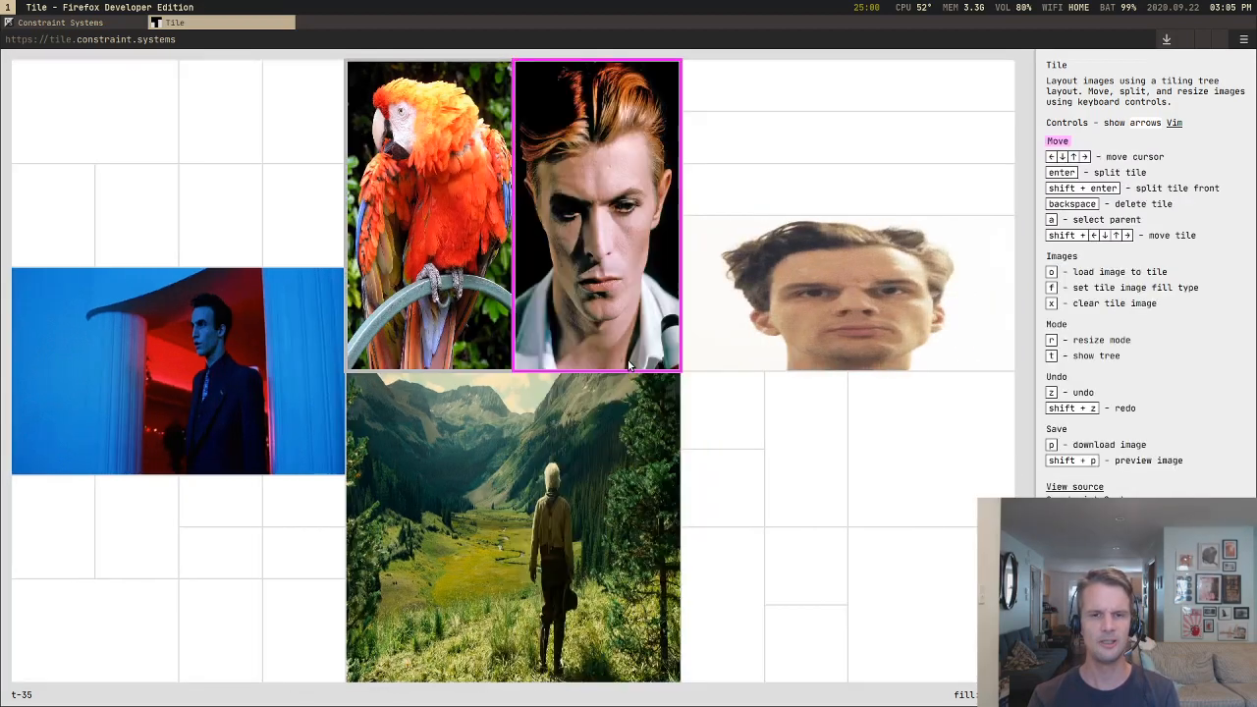
# Step: Move the bowie tile past the parrot into the left block until it stands full height in the middle of the upper band
pyautogui.hotkey('shift', 'Left')
pyautogui.press('Return')
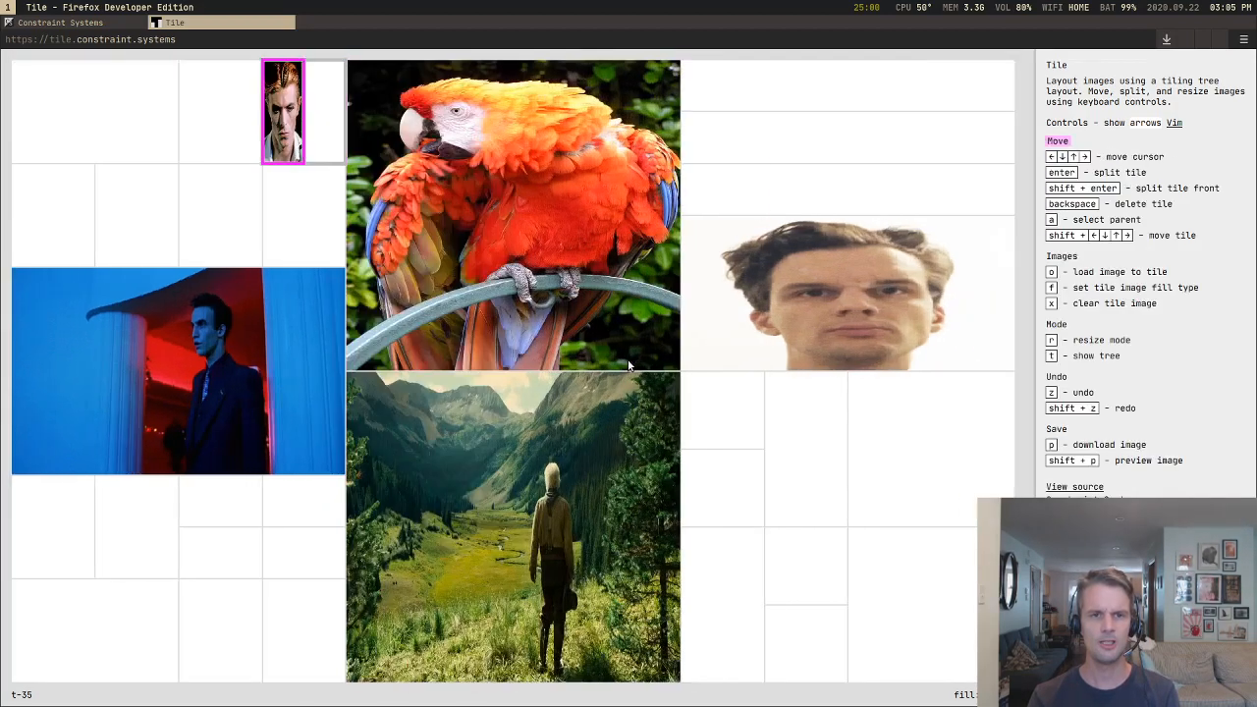
pyautogui.hotkey('shift', 'Left')
pyautogui.hotkey('shift', 'Left')
pyautogui.hotkey('shift', 'Left')
pyautogui.hotkey('shift', 'Left')
pyautogui.hotkey('shift', 'Left')
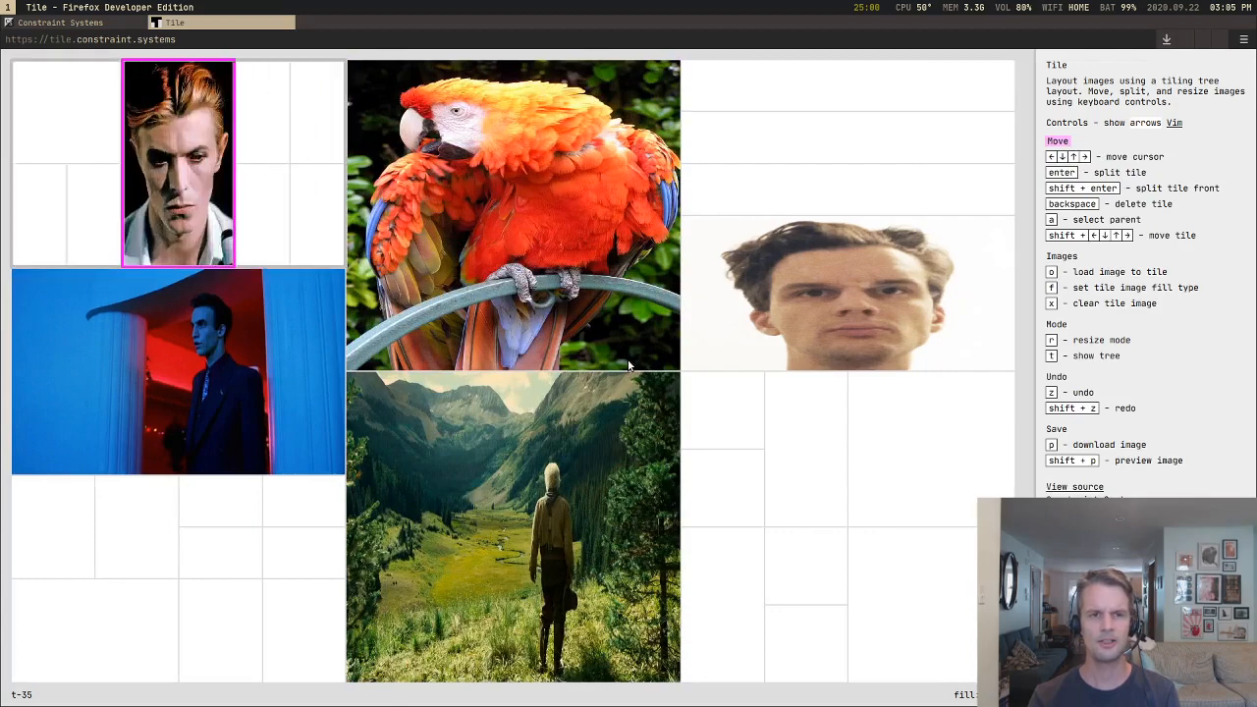
# Step: Reload the page and delete the small forest tiles in the lower-left quarter so the blank tile fills it
pyautogui.hotkey('ctrl', 'r')
pyautogui.press('Up')
pyautogui.press('BackSpace')
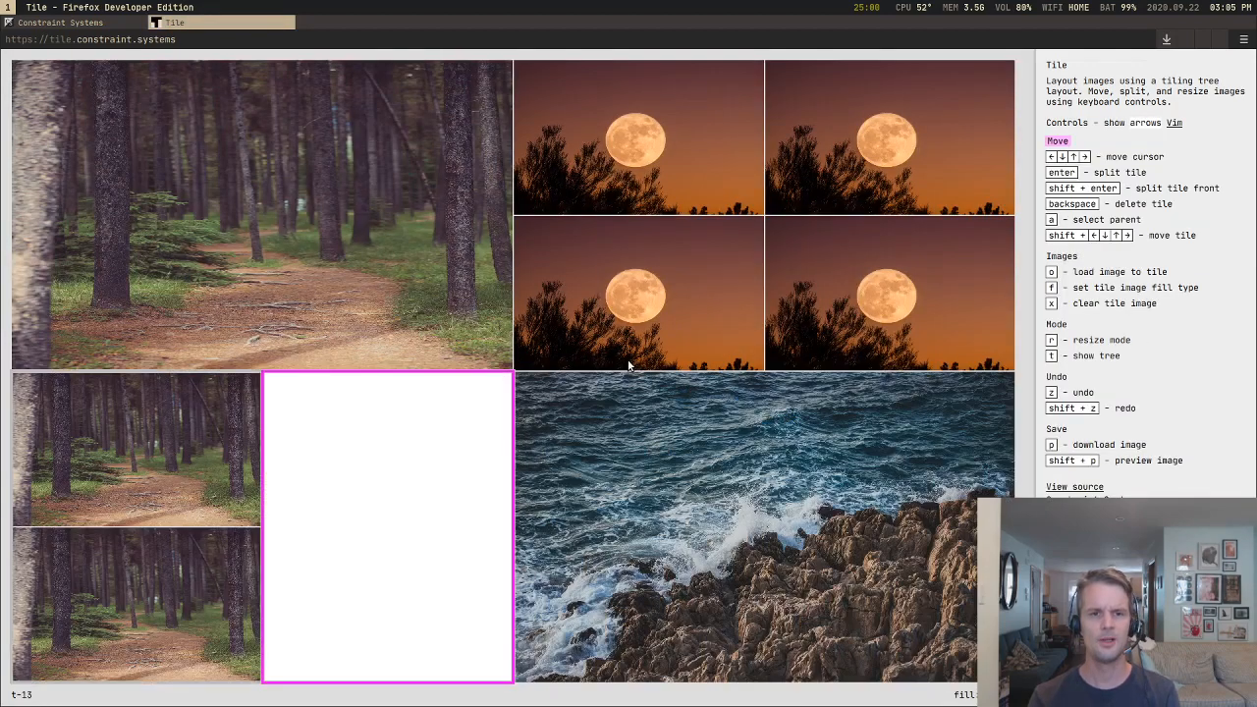
pyautogui.press('Left')
pyautogui.press('BackSpace')
# Step: Delete three of the four moon tiles so a single moon fills the upper-right quarter
pyautogui.press('Right')
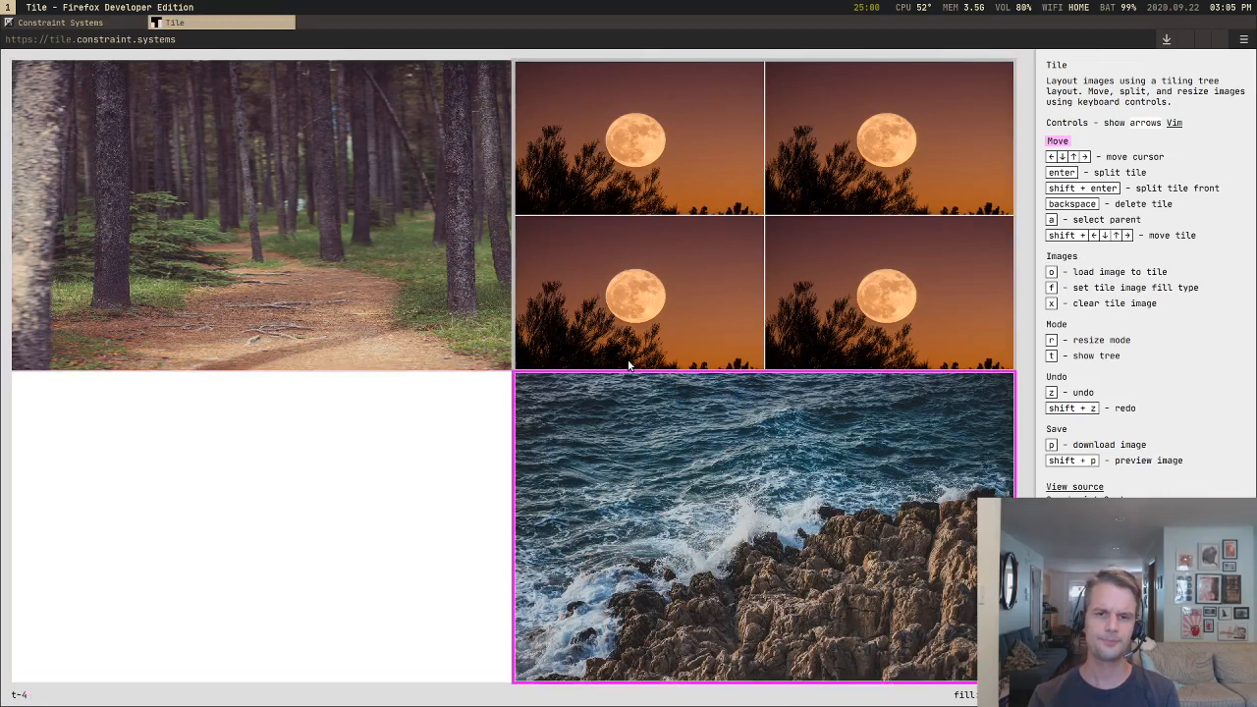
pyautogui.press('Up')
pyautogui.press('BackSpace')
pyautogui.press('Right')
pyautogui.press('BackSpace')
pyautogui.press('BackSpace')
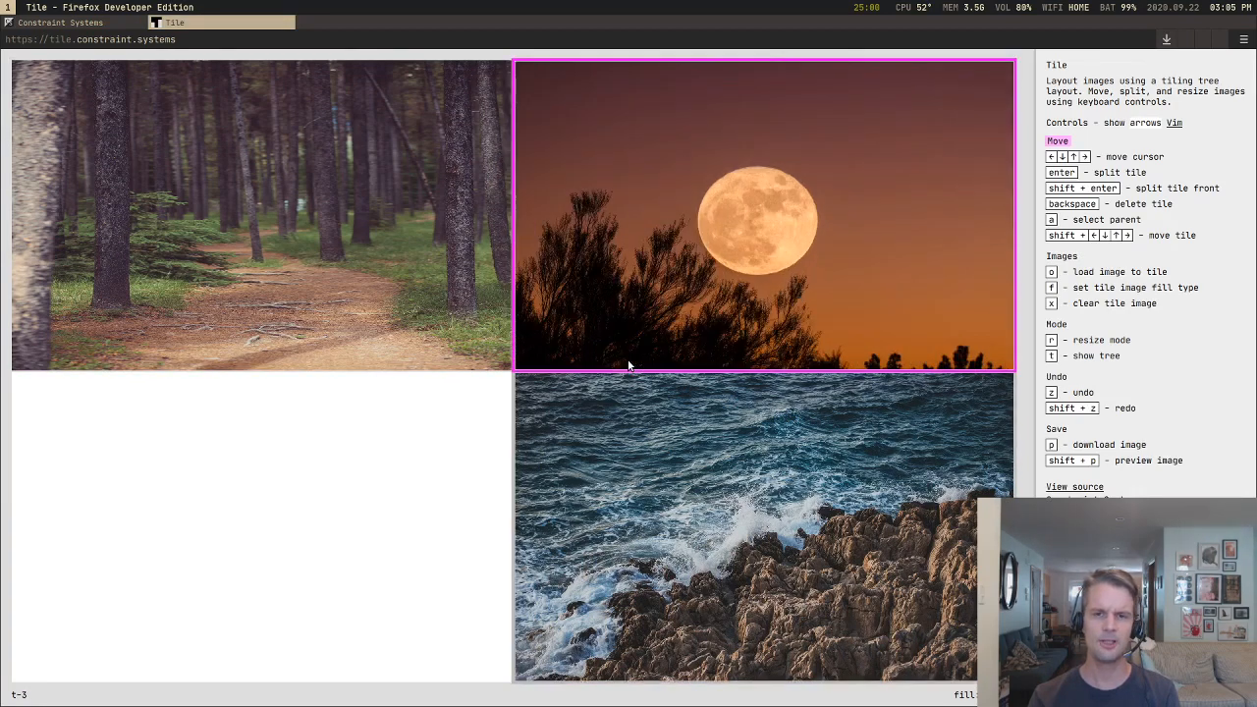
# Step: Load matrix.jpg into the blank tile below the forest
pyautogui.press('Left')
pyautogui.press('Down')
pyautogui.press('o')
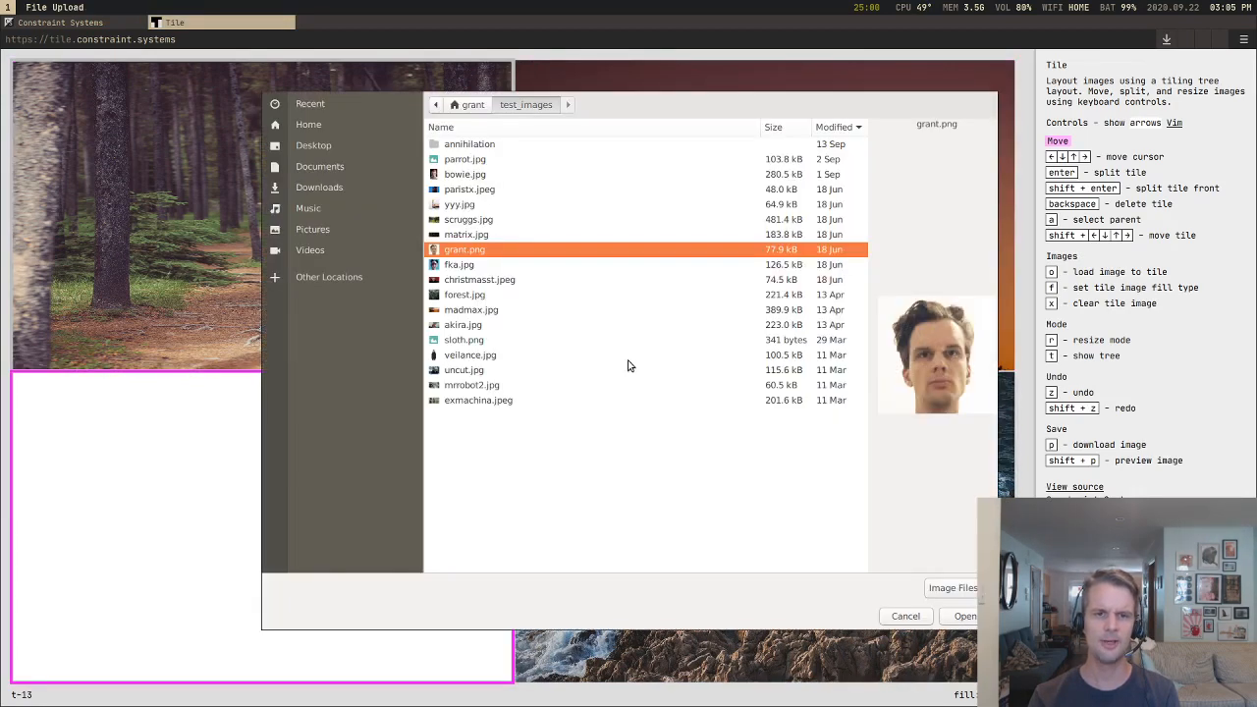
pyautogui.press('Up')
pyautogui.press('Return')
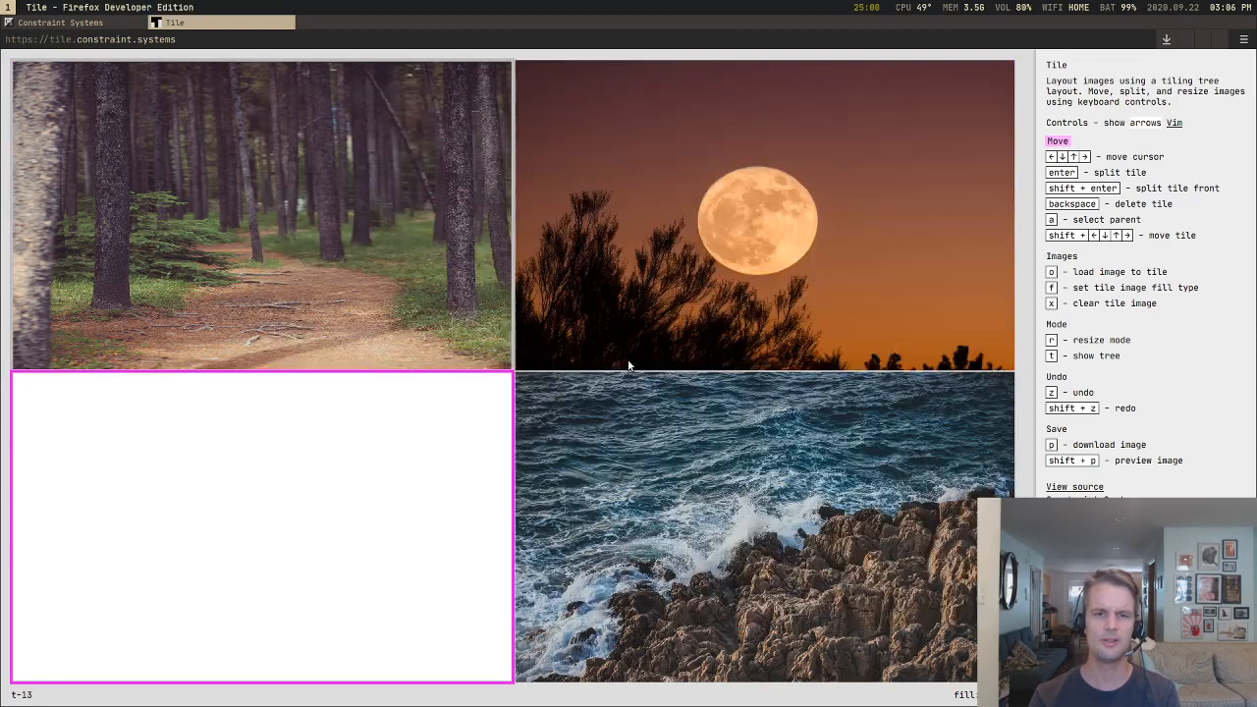
# Step: Show the tile tree and step the cursor from the forest tile to the moon and matrix tiles and back
pyautogui.press('Up')
pyautogui.press('t')
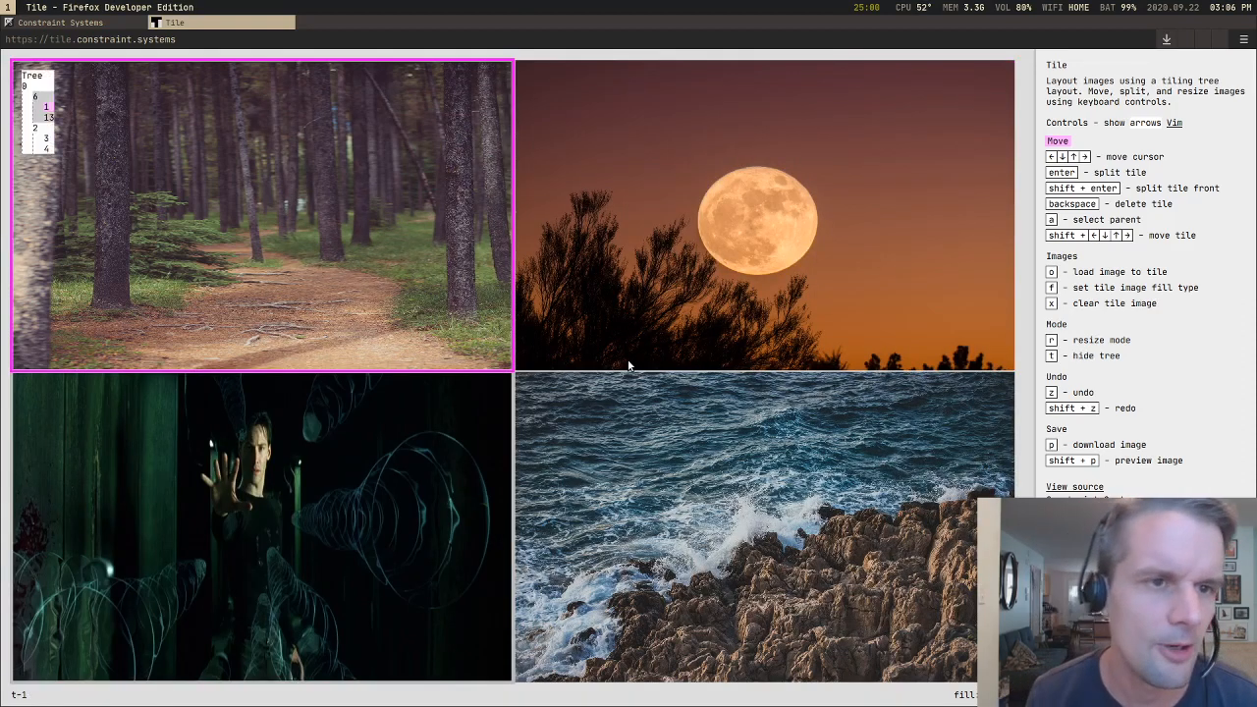
pyautogui.press('Right')
pyautogui.press('Left')
pyautogui.press('Down')
pyautogui.press('Up')
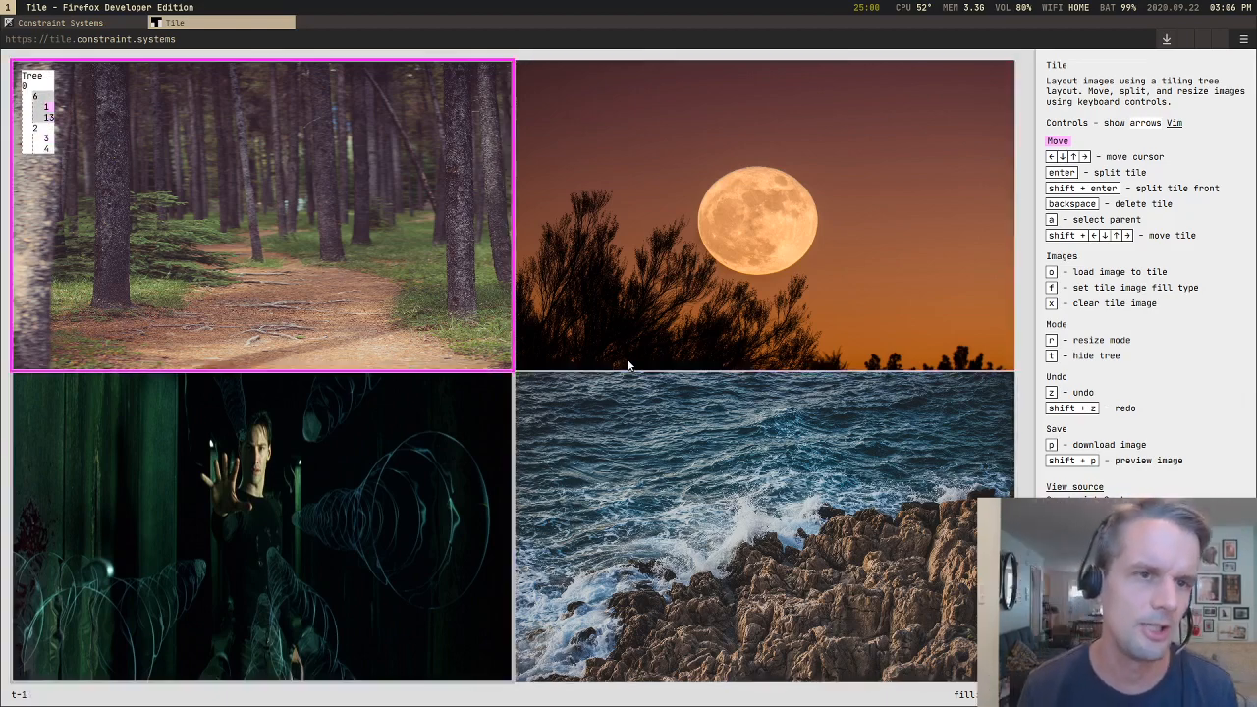
# Step: Compare cursor movement with the tree by stepping between the forest and moon columns and down to the matrix and sea tiles
pyautogui.press('Right')
pyautogui.press('Down')
pyautogui.press('Up')
pyautogui.press('Left')
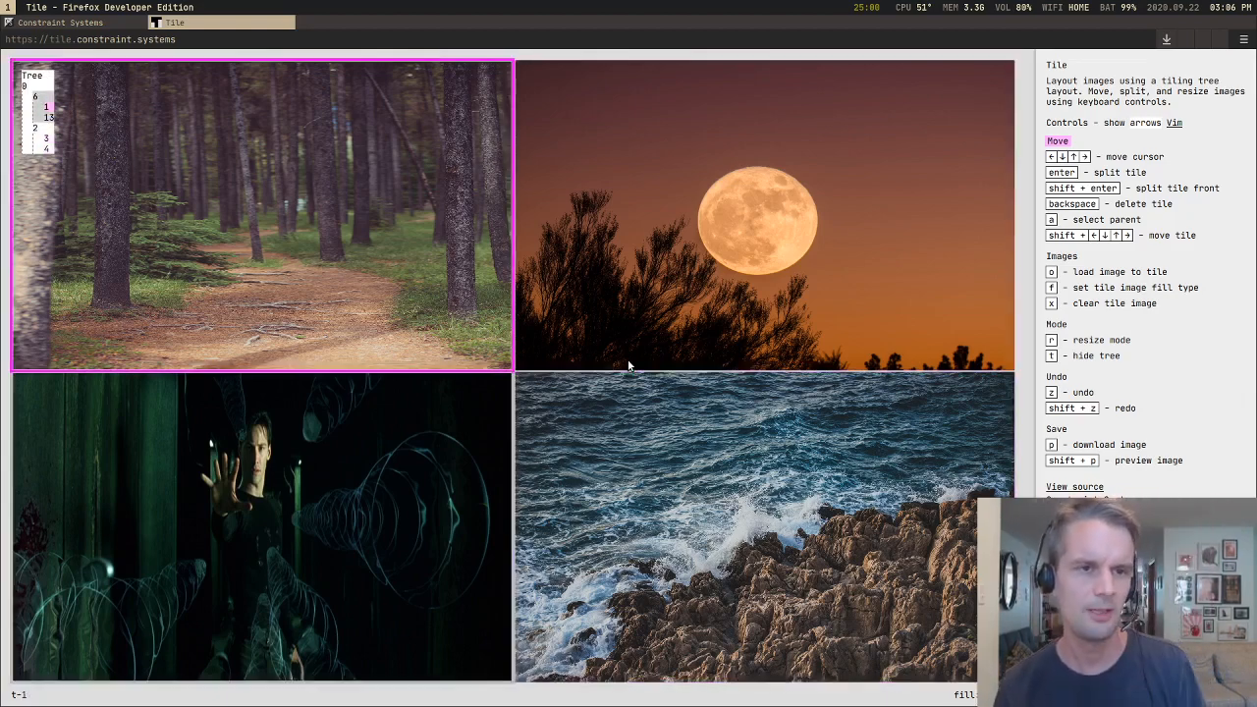
pyautogui.press('Down')
pyautogui.press('Up')
pyautogui.press('Down')
pyautogui.press('Up')
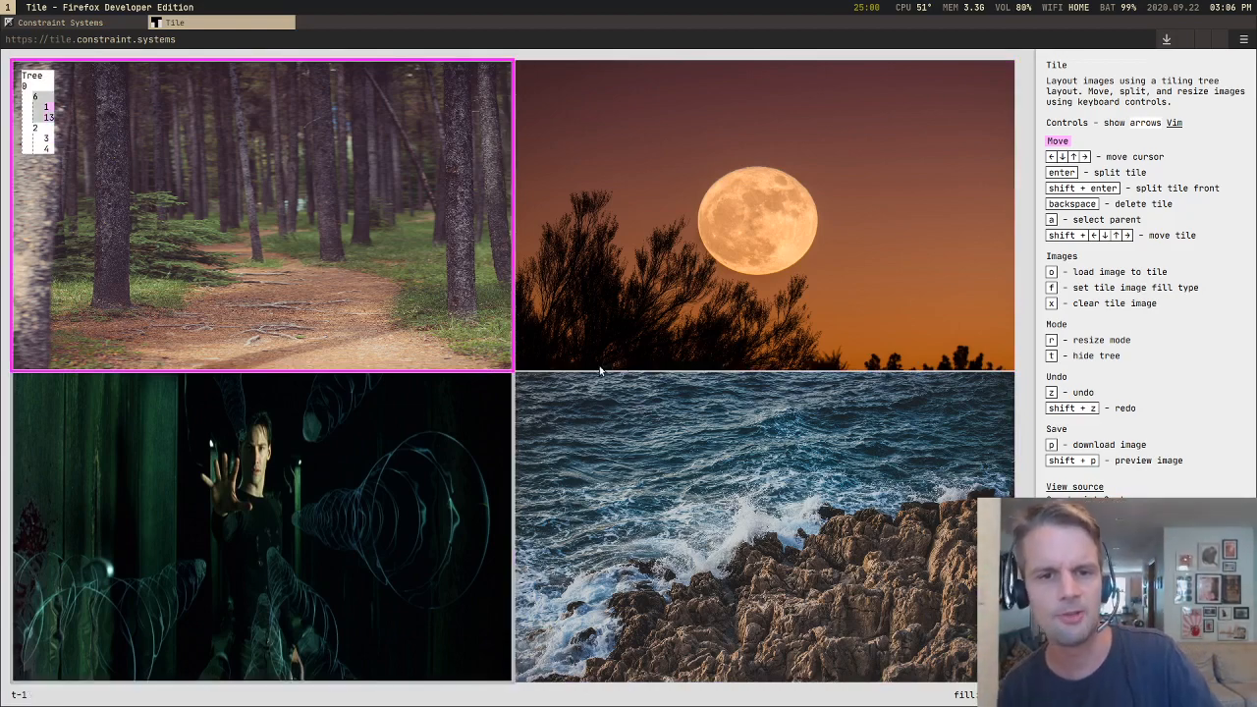
pyautogui.press('Down')
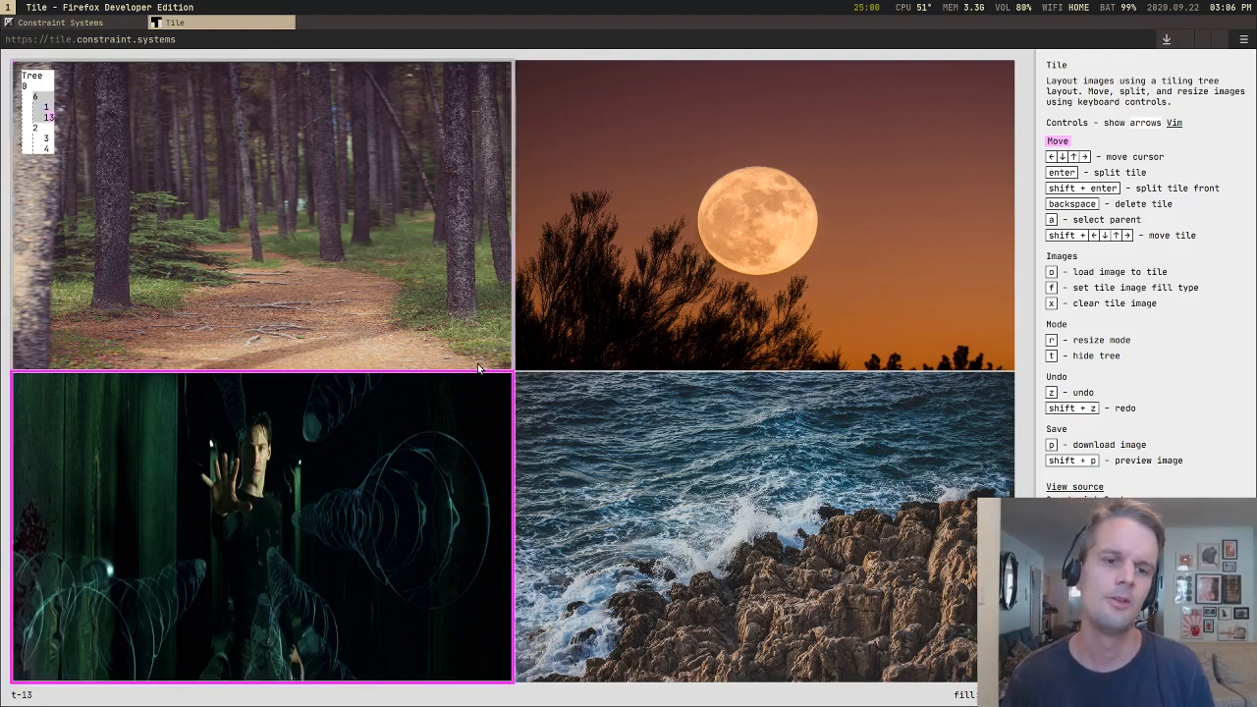
pyautogui.press('Up')
pyautogui.press('Right')
pyautogui.press('Down')
pyautogui.press('Up')
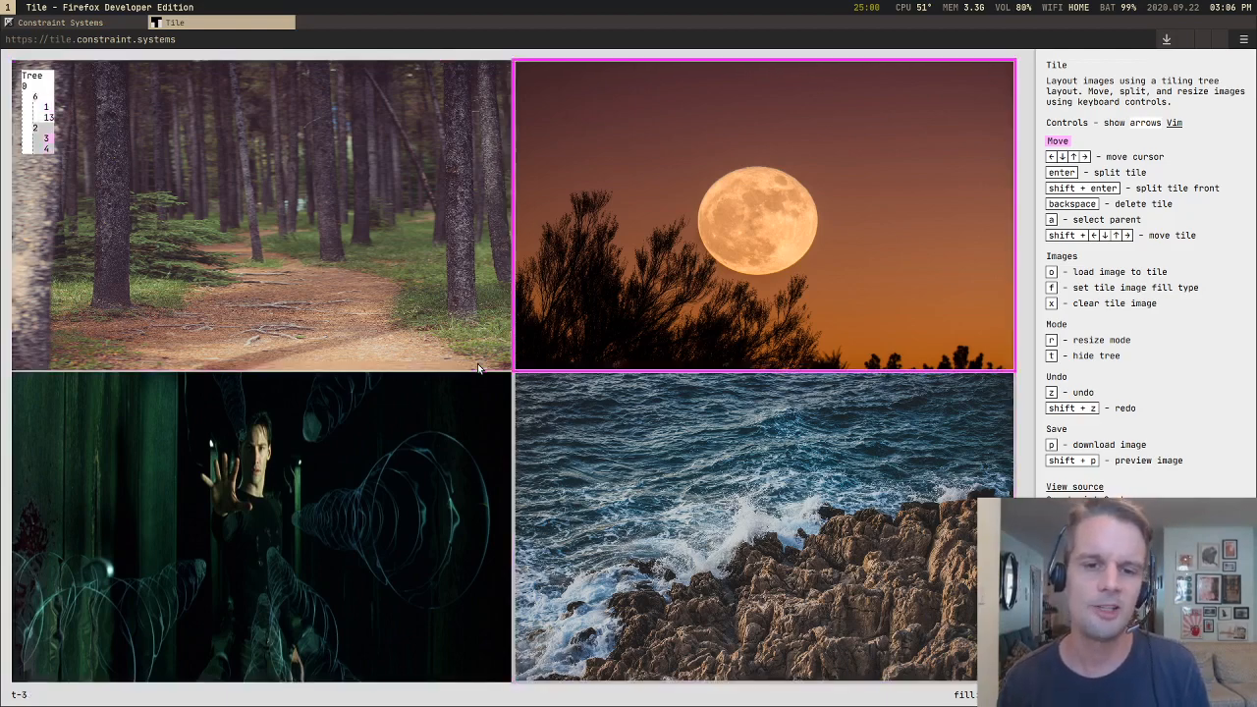
pyautogui.press('Left')
pyautogui.press('Down')
pyautogui.press('Up')
pyautogui.press('Right')
pyautogui.press('Down')
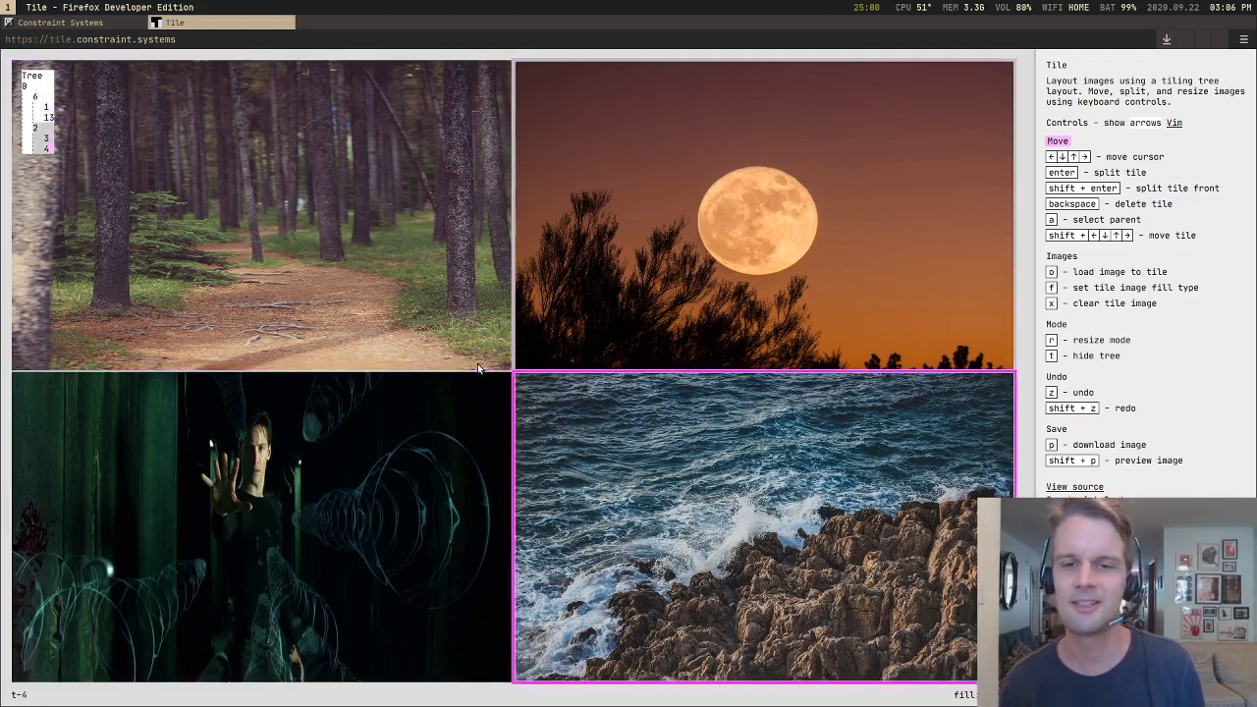
pyautogui.press('Up')
pyautogui.press('Left')
pyautogui.press('Right')
pyautogui.press('Down')
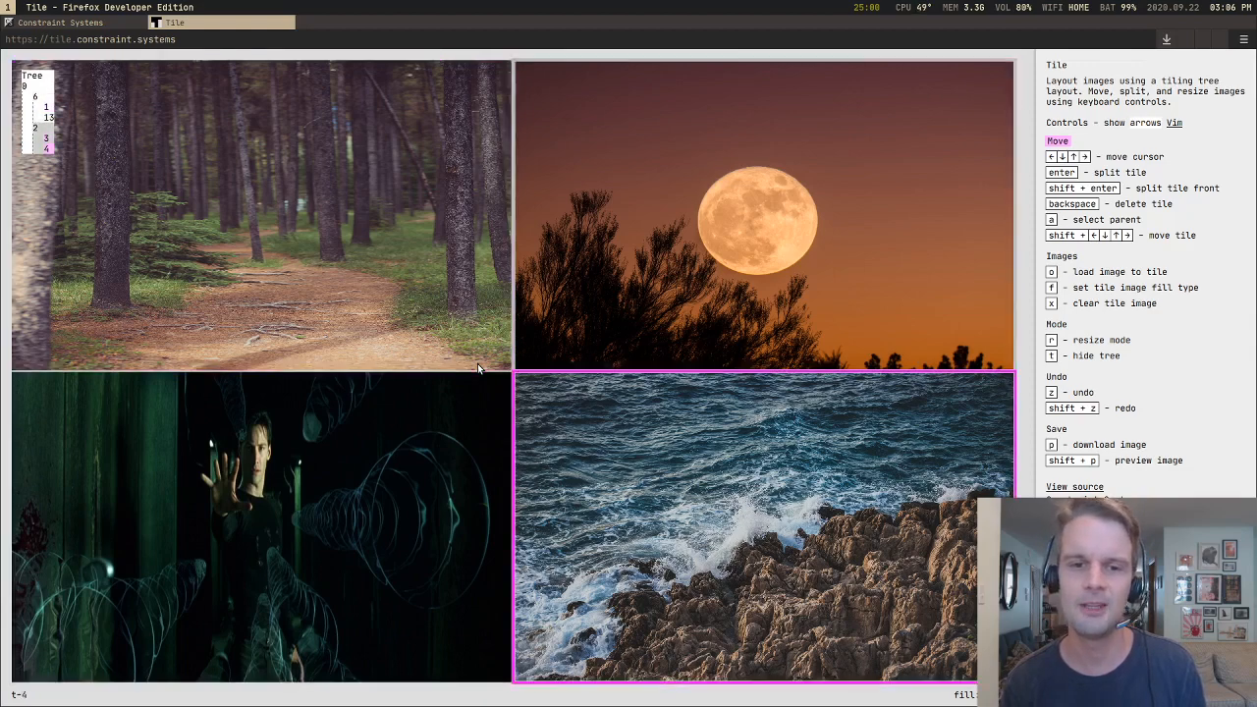
pyautogui.press('Up')
pyautogui.press('Left')
pyautogui.press('Down')
pyautogui.press('Return')
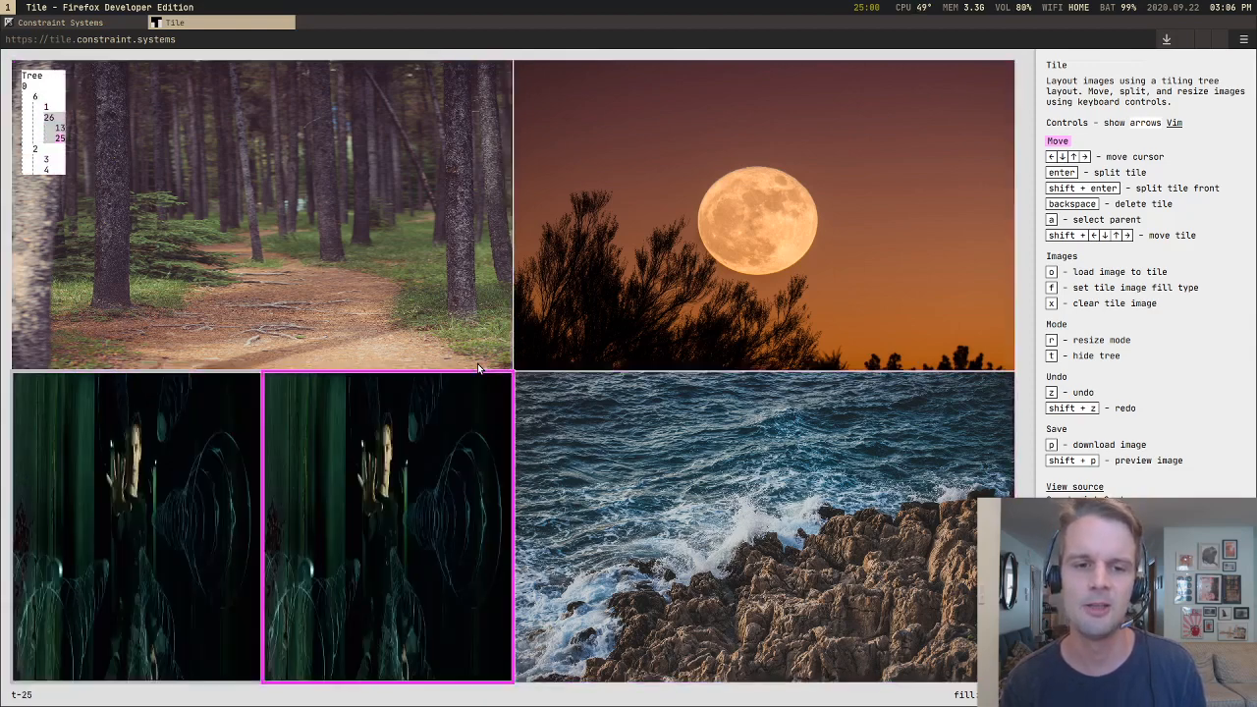
pyautogui.press('z')
# Step: Split the moon tile into two side-by-side moon tiles
pyautogui.press('Up')
pyautogui.press('Right')
pyautogui.press('Return')
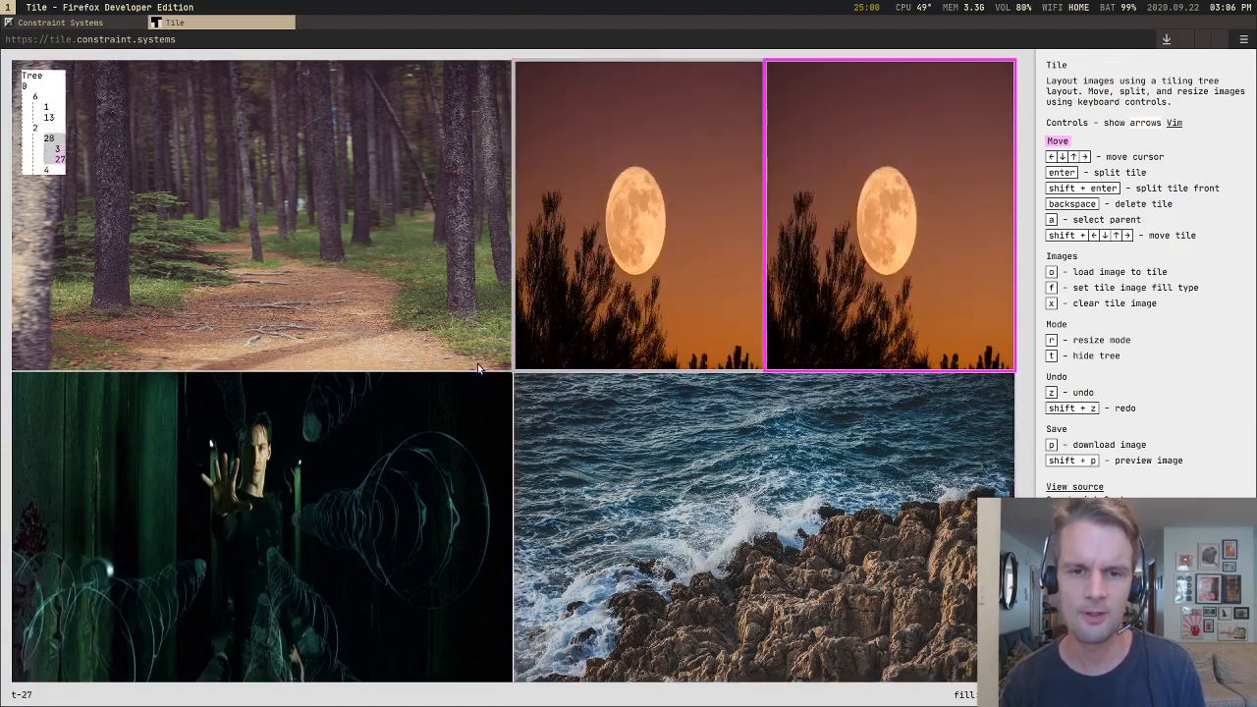
pyautogui.press('Down')
pyautogui.press('Return')
pyautogui.press('z')
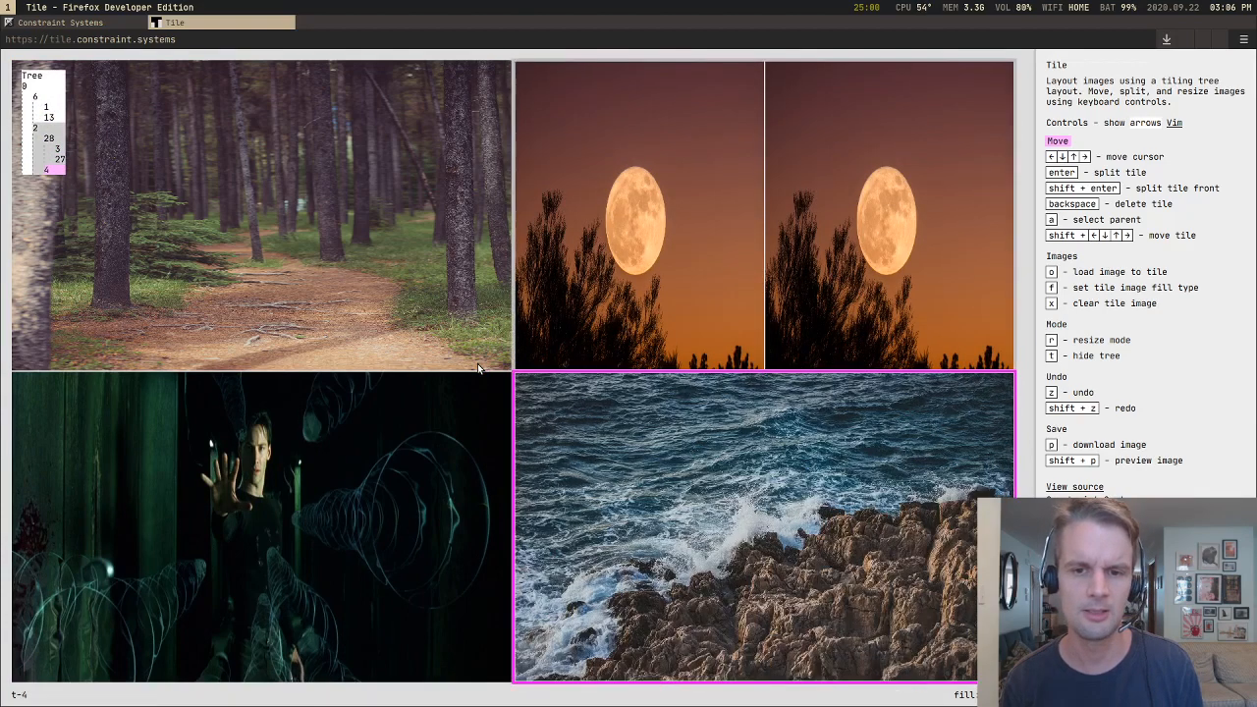
pyautogui.press('Up')
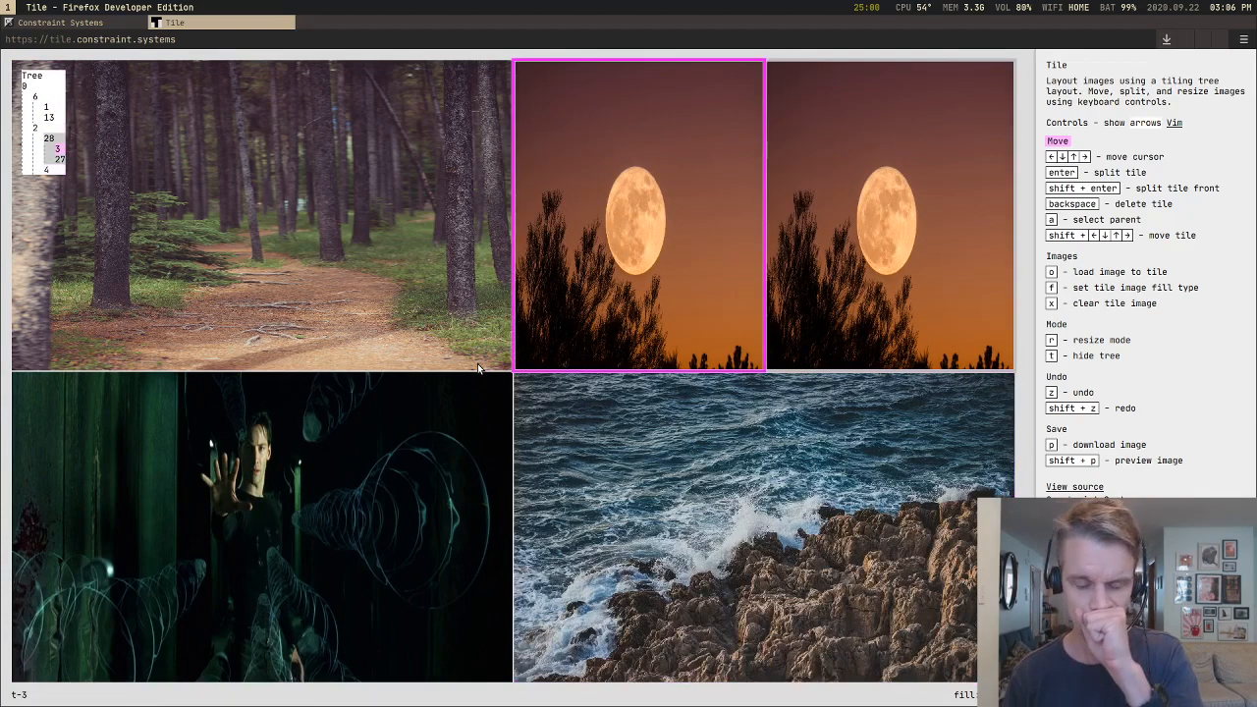
# Step: Delete the selected tile of the side-by-side moon pair above the sea tile
pyautogui.press('Return')
pyautogui.press('z')
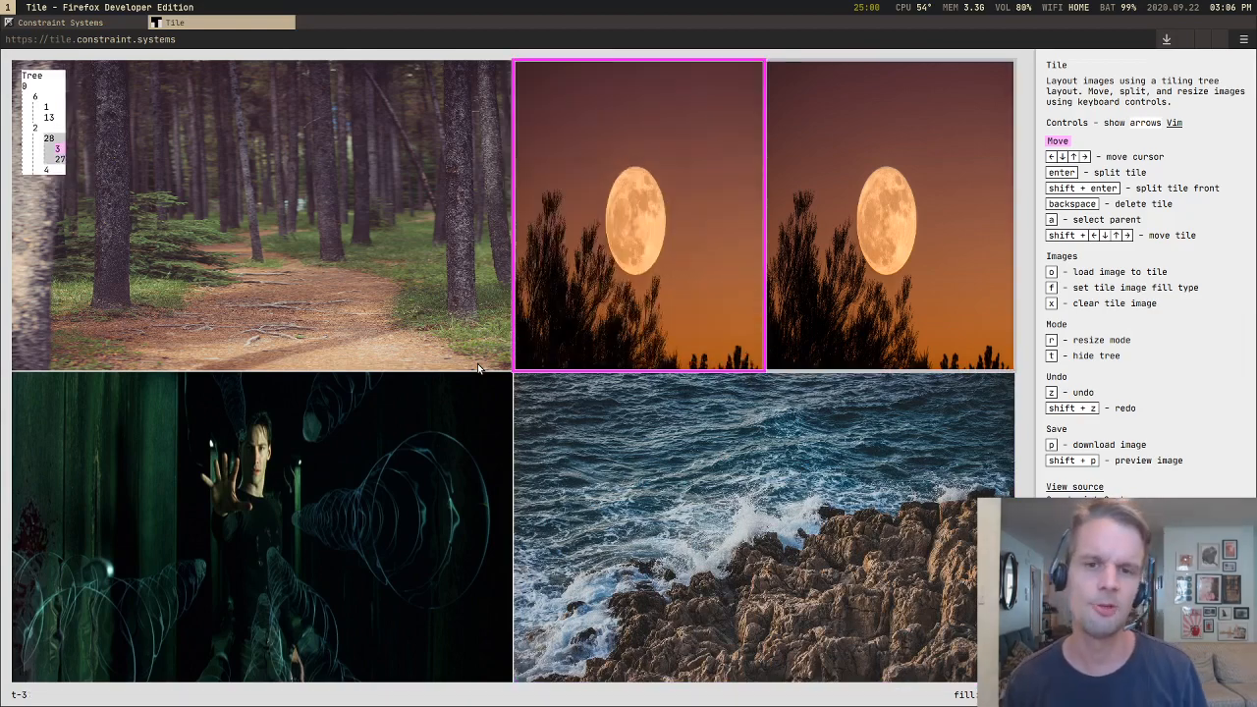
pyautogui.press('BackSpace')
# Step: Try moving the forest tile to the right so it stands beside the matrix tile, and undo the move
pyautogui.press('Left')
pyautogui.press('Down')
pyautogui.press('Up')
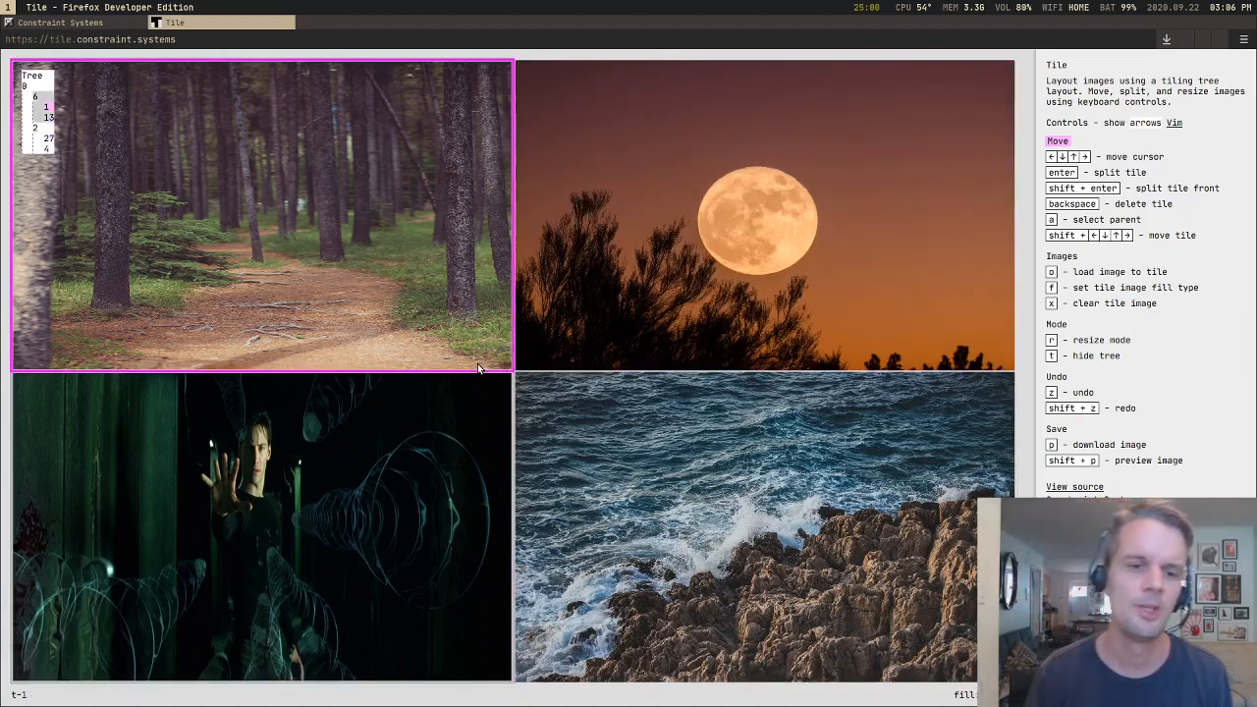
pyautogui.hotkey('shift', 'Right')
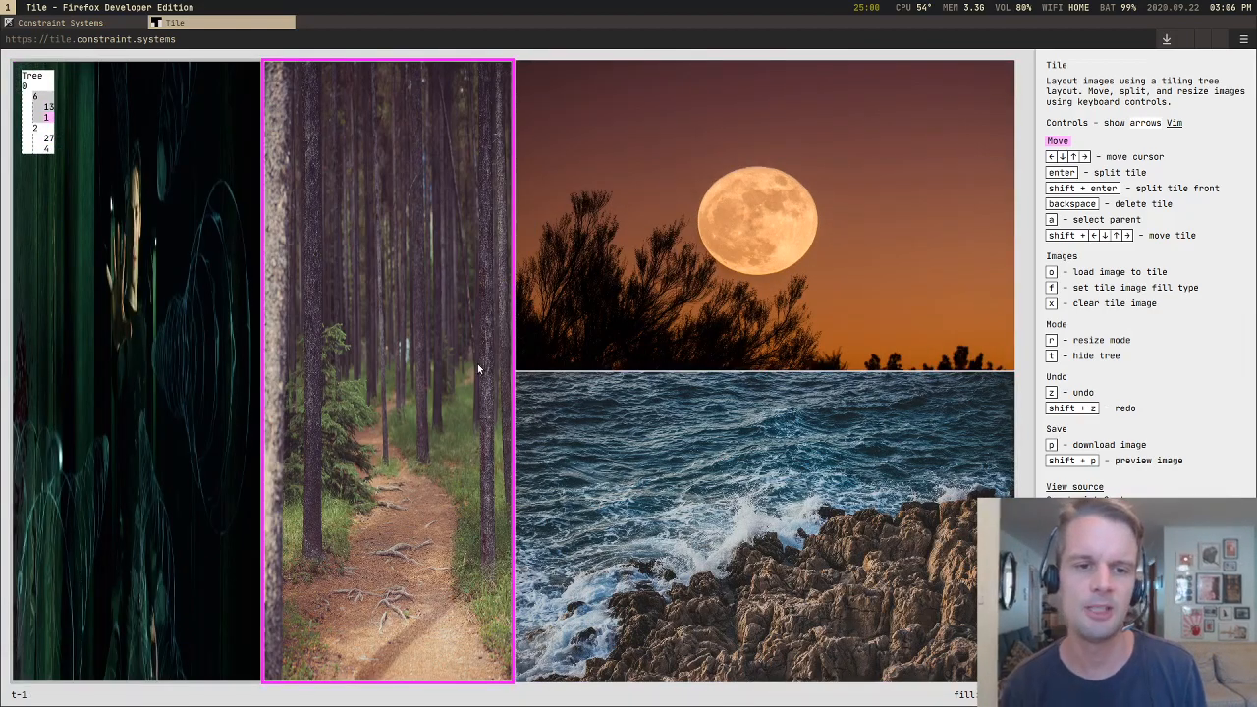
pyautogui.press('z')
# Step: Try moving the sea tile up next to the moon tile twice, undoing the move each time
pyautogui.press('Down')
pyautogui.press('Right')
pyautogui.hotkey('shift', 'Up')
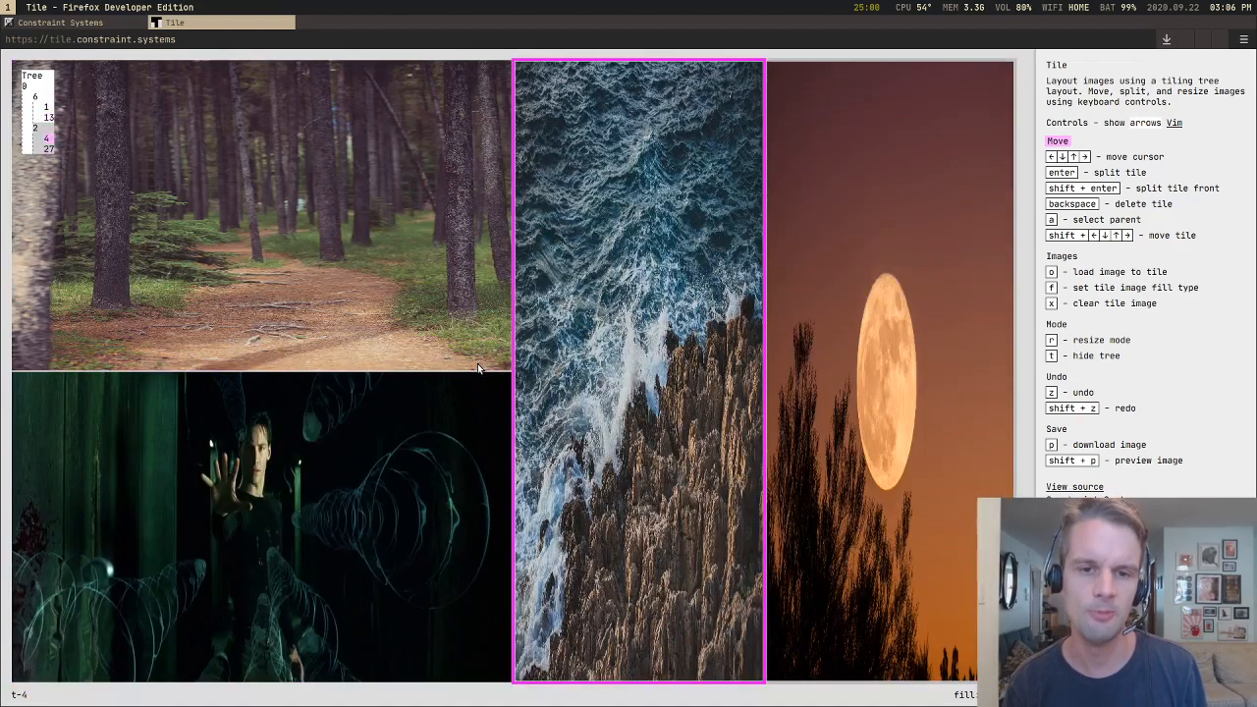
pyautogui.press('z')
pyautogui.hotkey('shift', 'Up')
pyautogui.press('z')
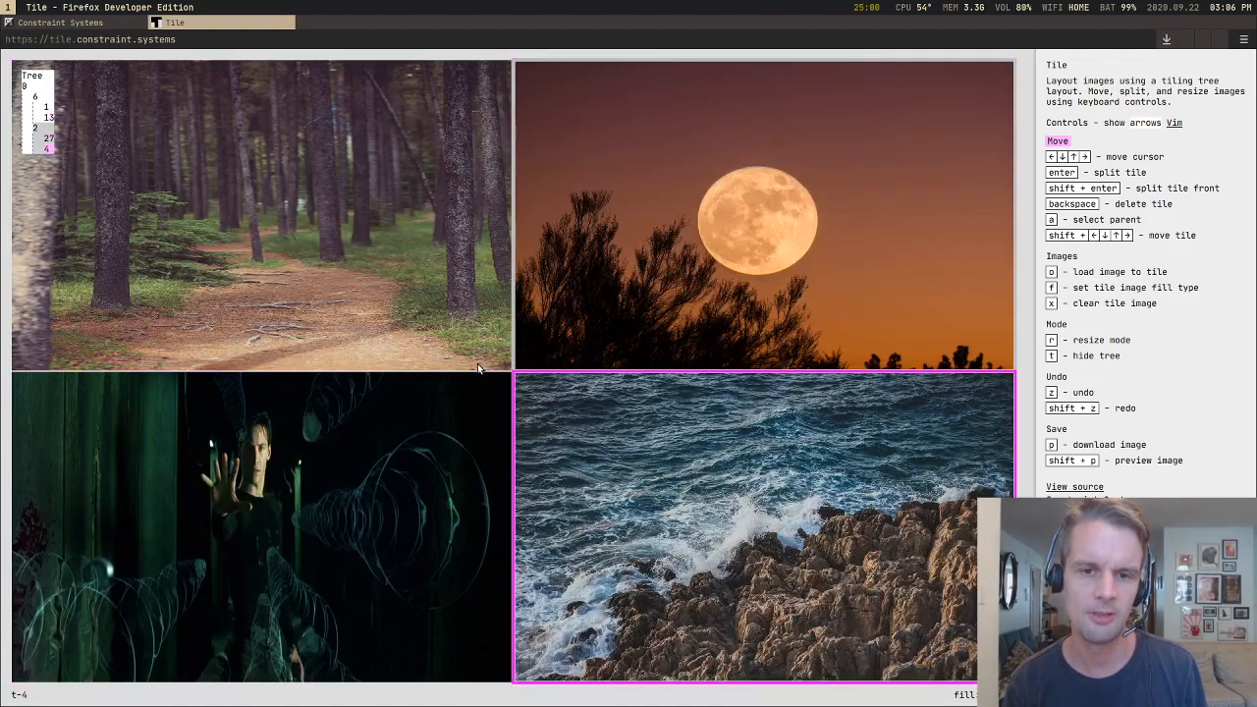
# Step: Step the cursor from the sea tile through the moon, forest and matrix tiles and around to the moon again
pyautogui.press('Up')
pyautogui.press('Left')
pyautogui.press('Down')
pyautogui.press('Up')
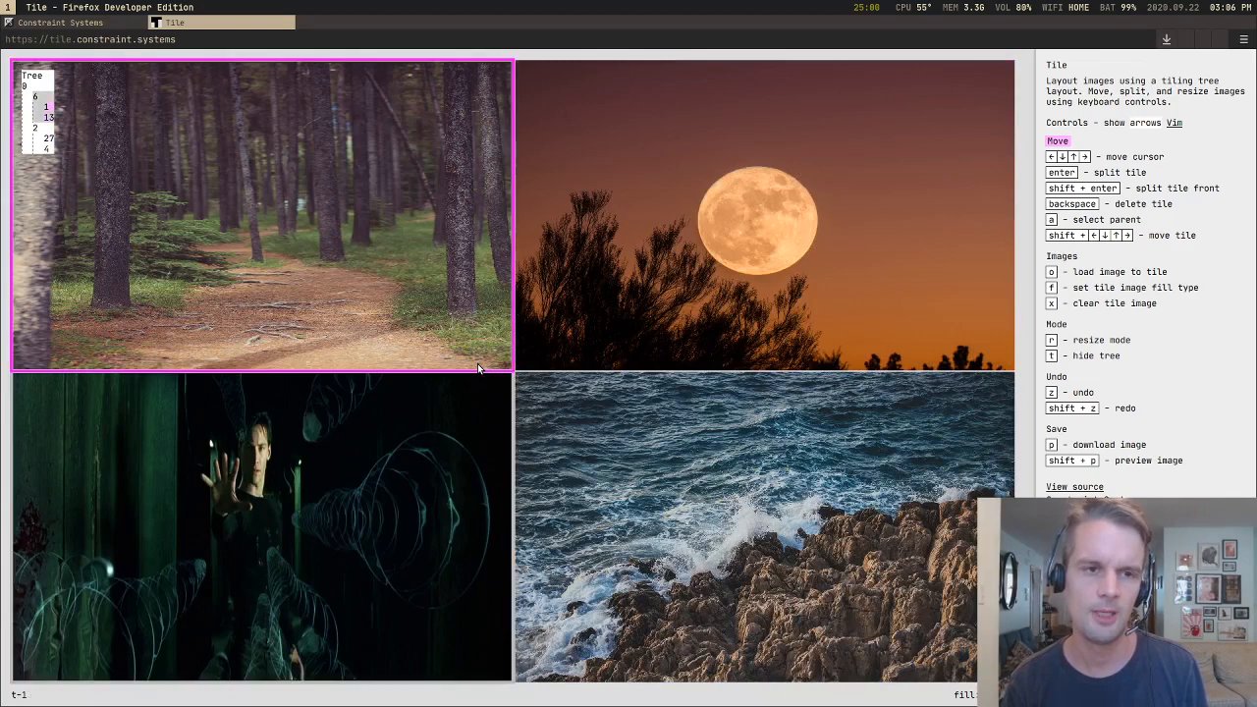
pyautogui.press('Right')
pyautogui.press('Left')
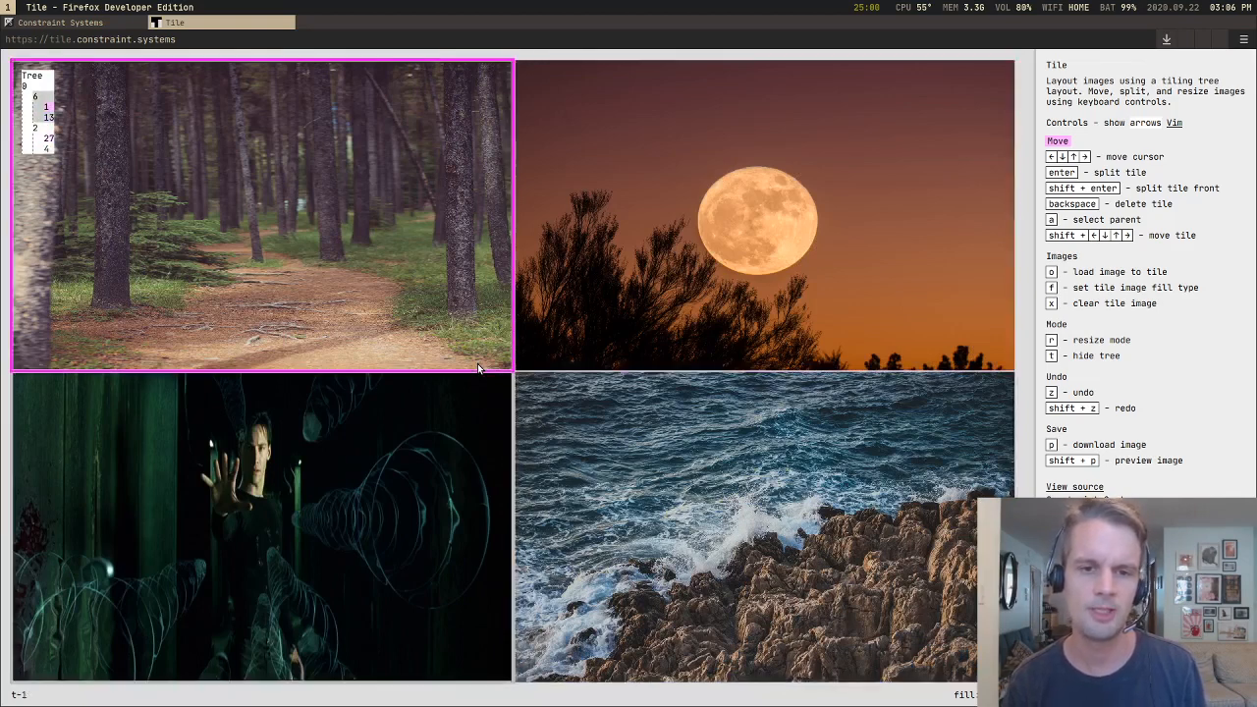
pyautogui.press('Down')
pyautogui.press('Right')
pyautogui.press('Up')
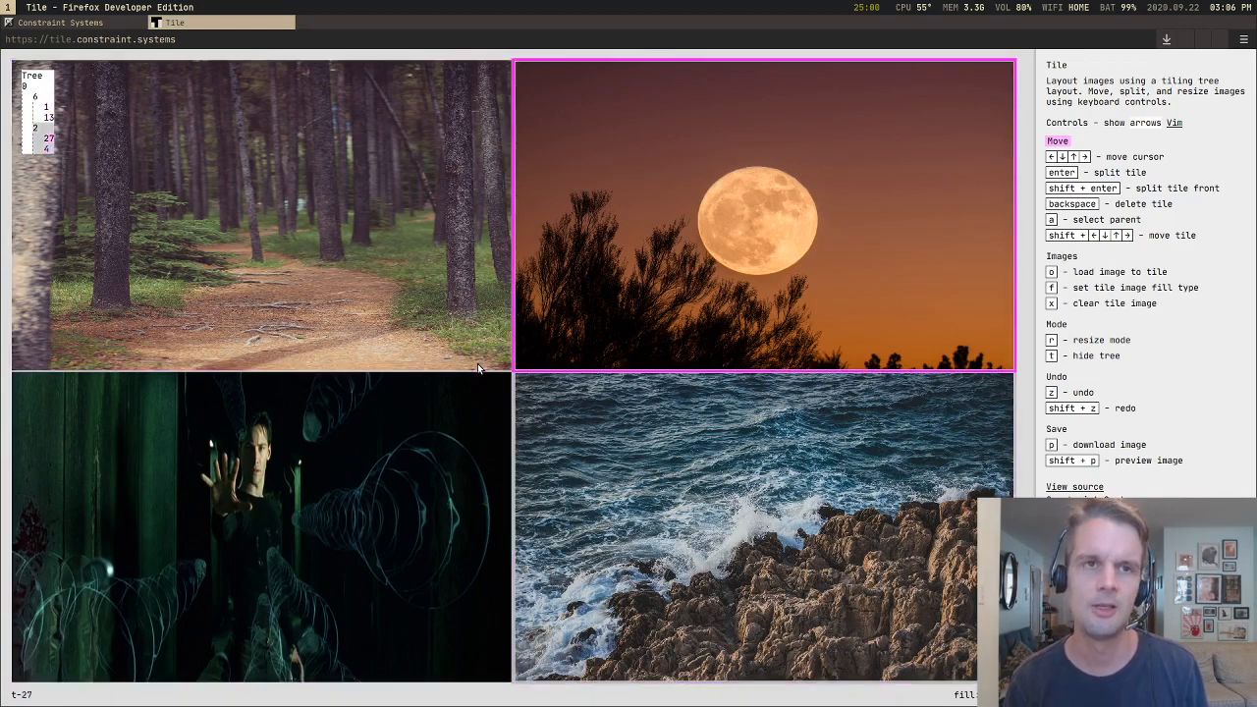
# Step: Compare sideways cursor moves between forest and moon with vertical moves down to the sea and matrix tiles
pyautogui.press('Left')
pyautogui.press('Right')
pyautogui.press('Down')
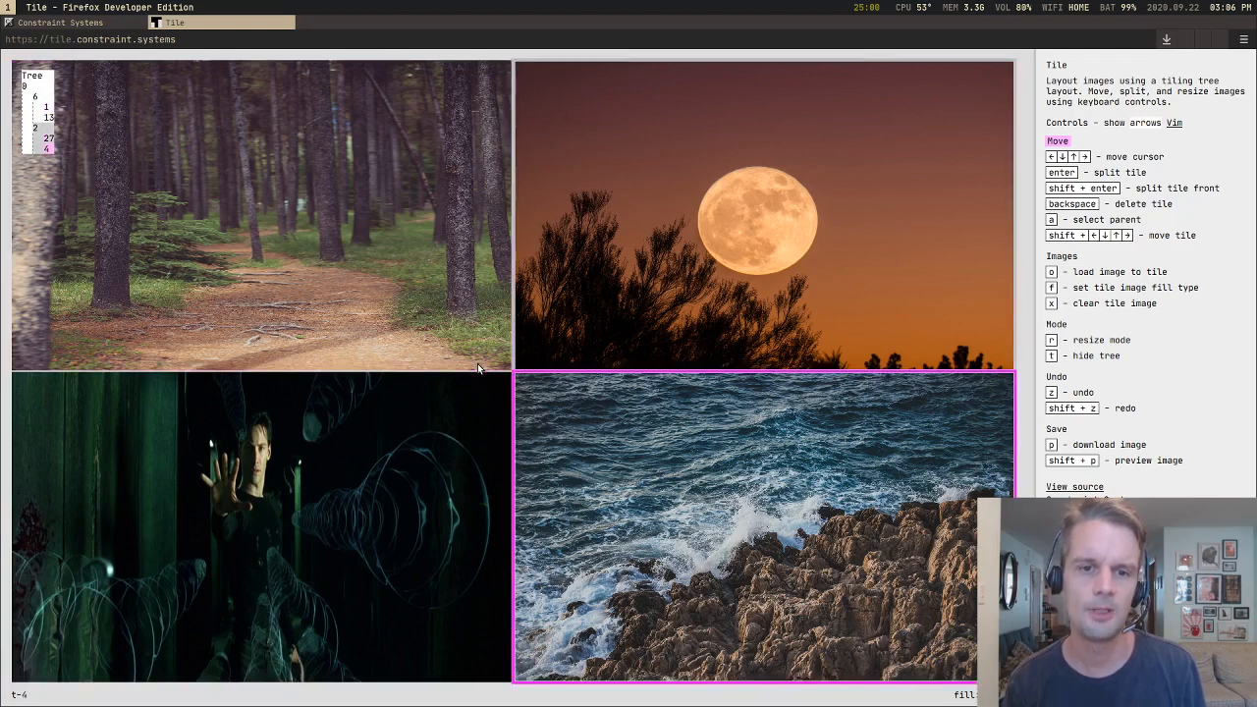
pyautogui.press('Up')
pyautogui.press('Left')
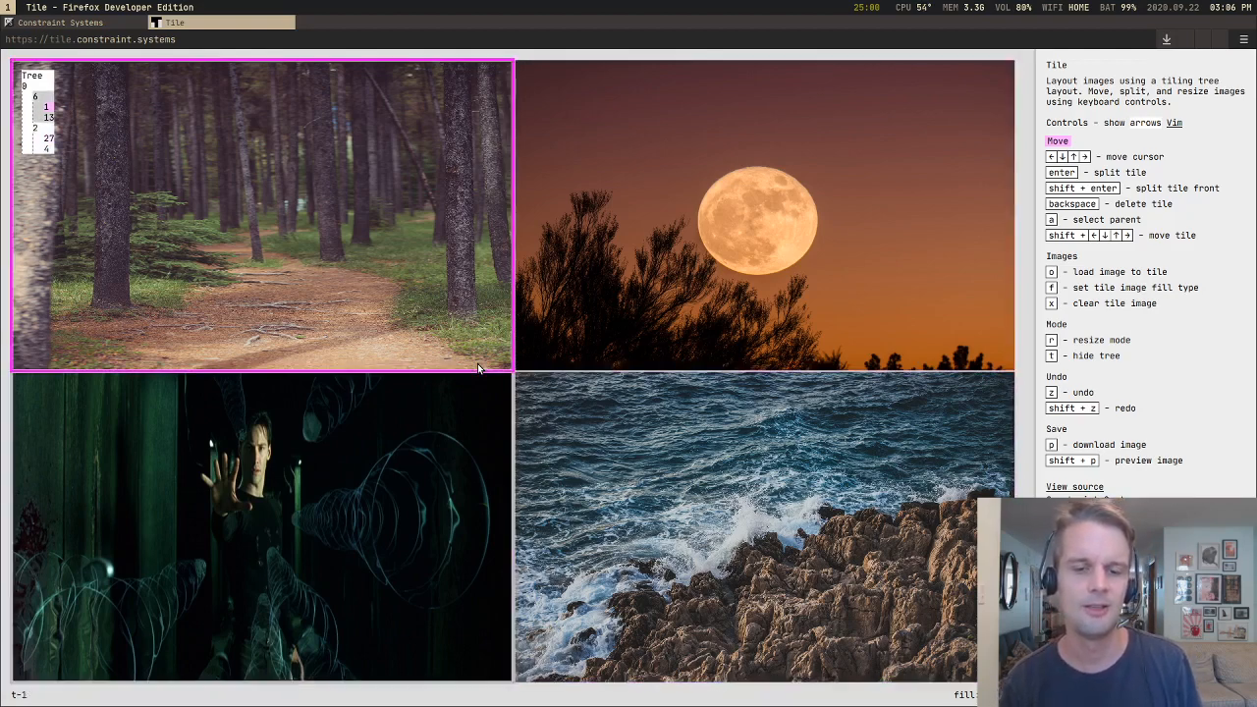
pyautogui.press('Down')
pyautogui.press('Up')
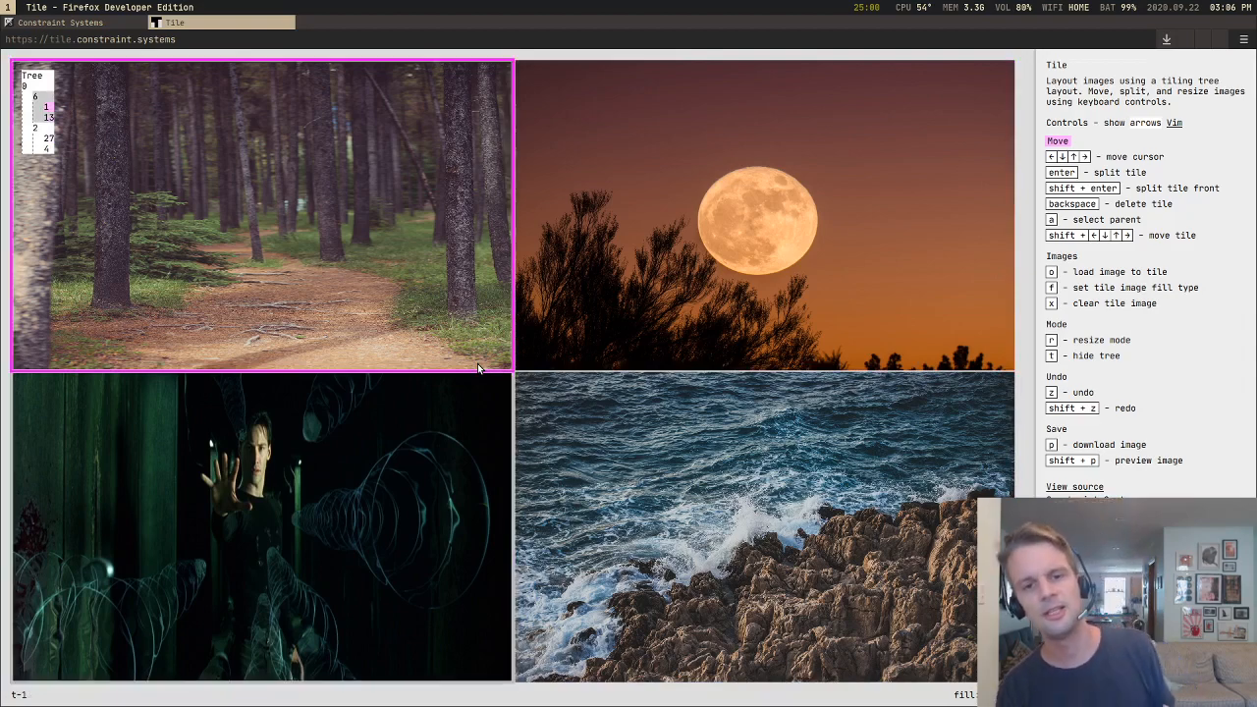
pyautogui.press('Right')
pyautogui.press('Left')
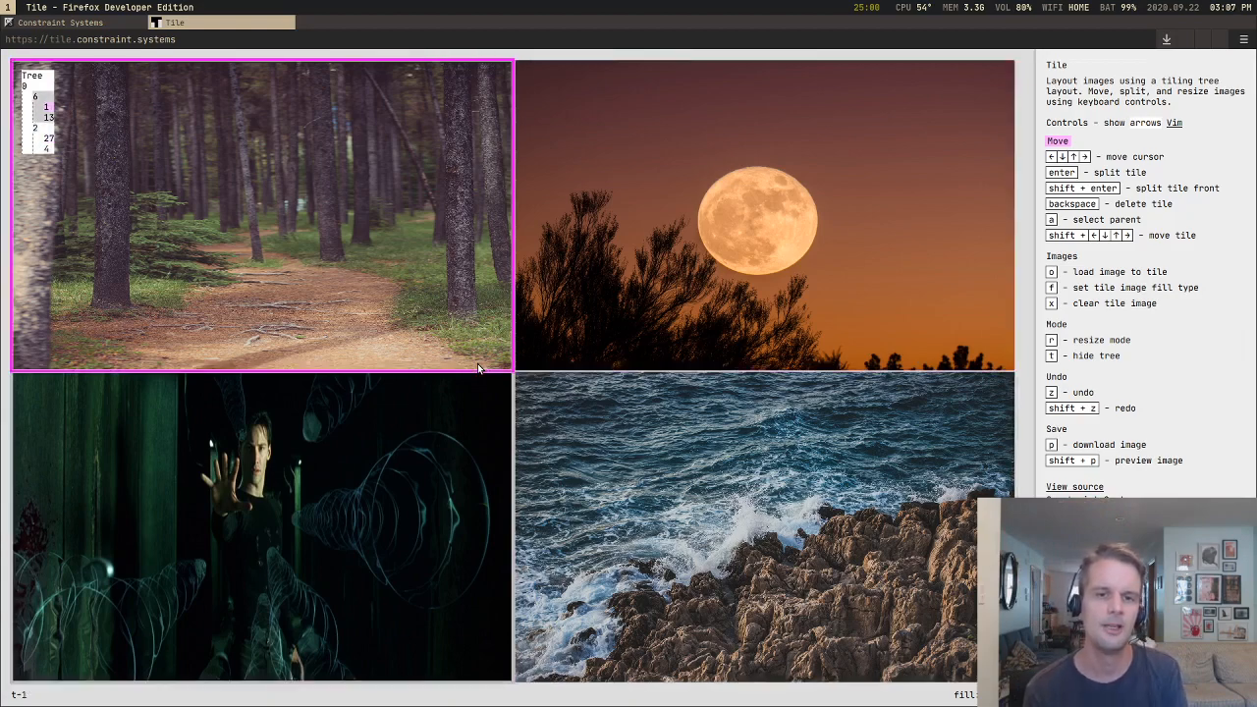
pyautogui.press('Down')
pyautogui.press('Up')
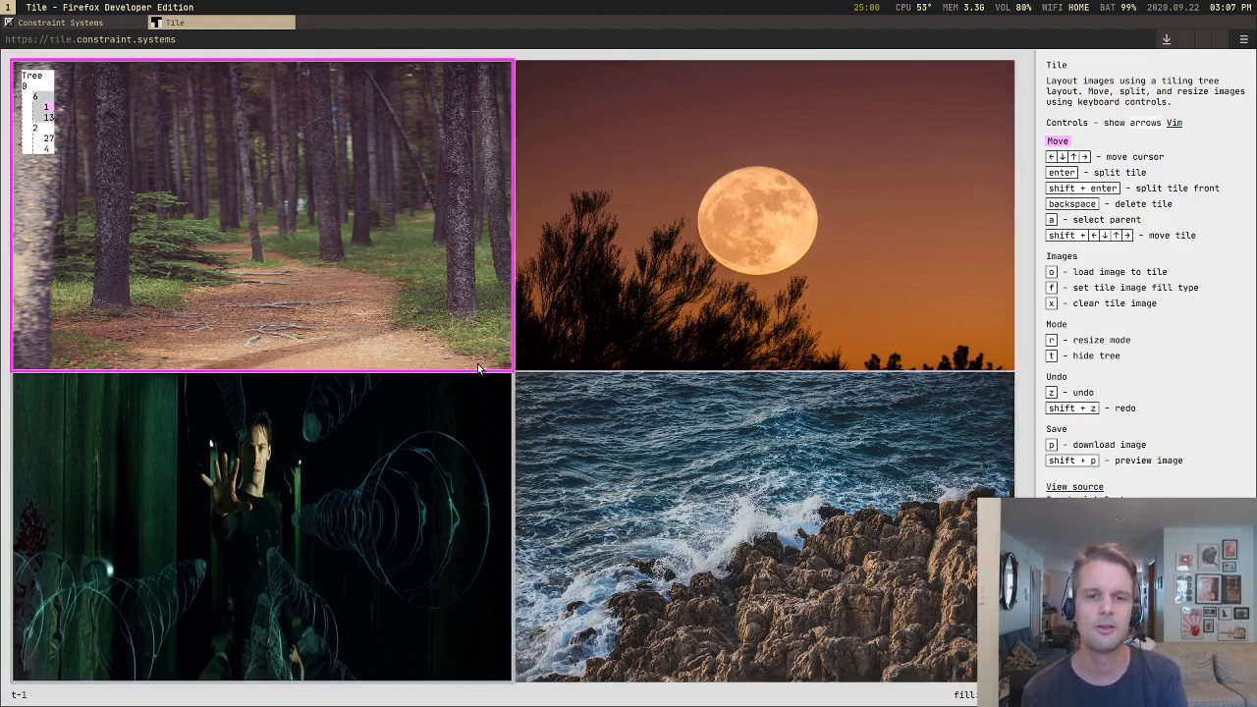
# Step: Circle the cursor clockwise through the forest, moon, sea and matrix tiles several times while following the tree
pyautogui.press('Right')
pyautogui.press('Down')
pyautogui.press('Left')
pyautogui.press('Up')
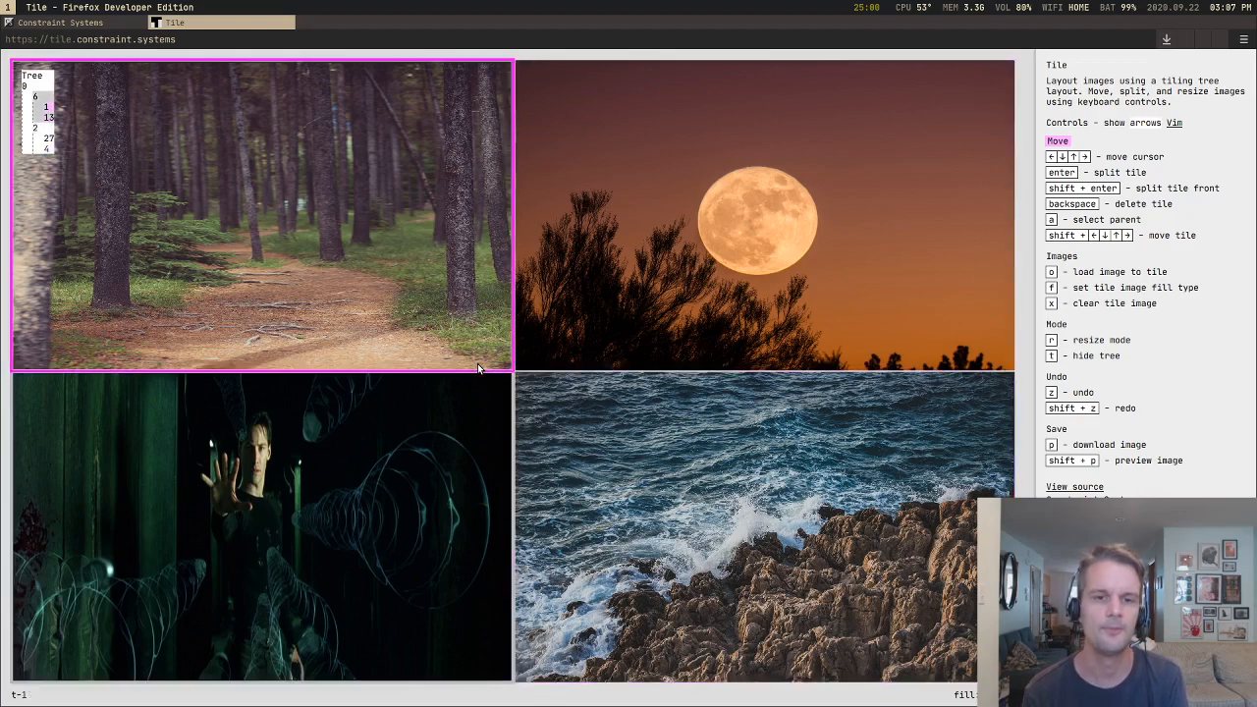
pyautogui.press('Right')
pyautogui.press('Down')
pyautogui.press('Left')
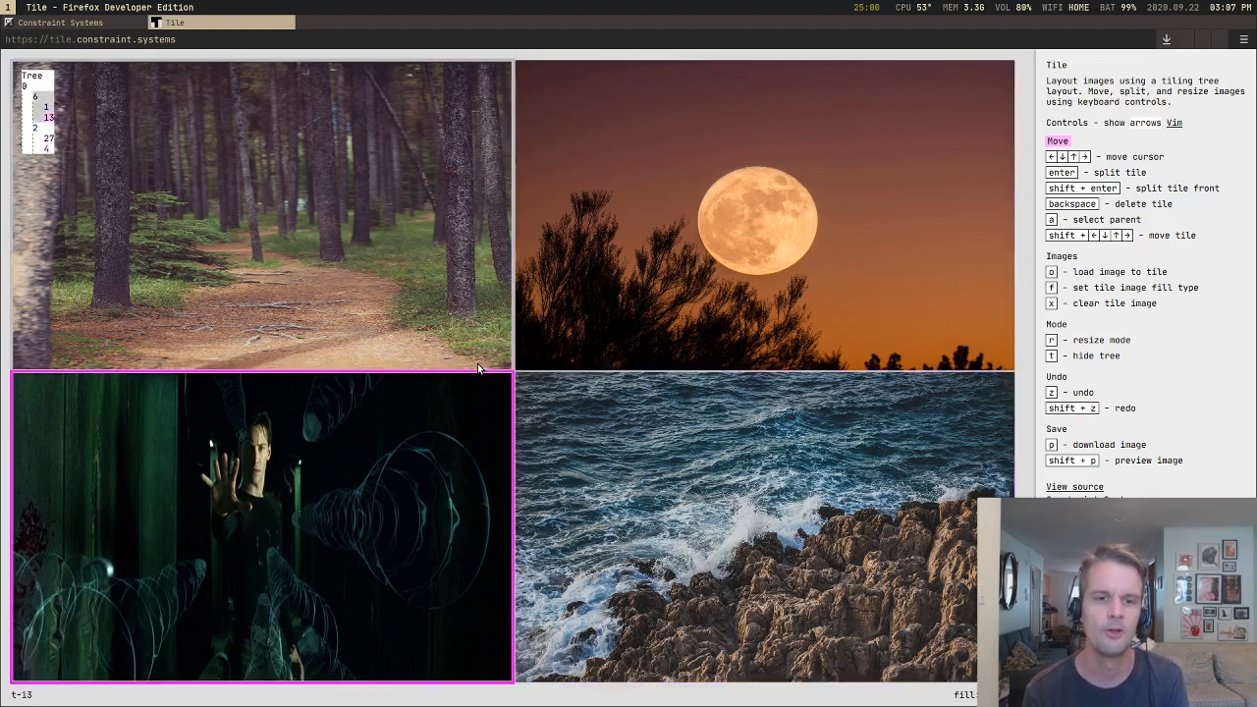
pyautogui.press('Up')
pyautogui.press('Right')
pyautogui.press('Down')
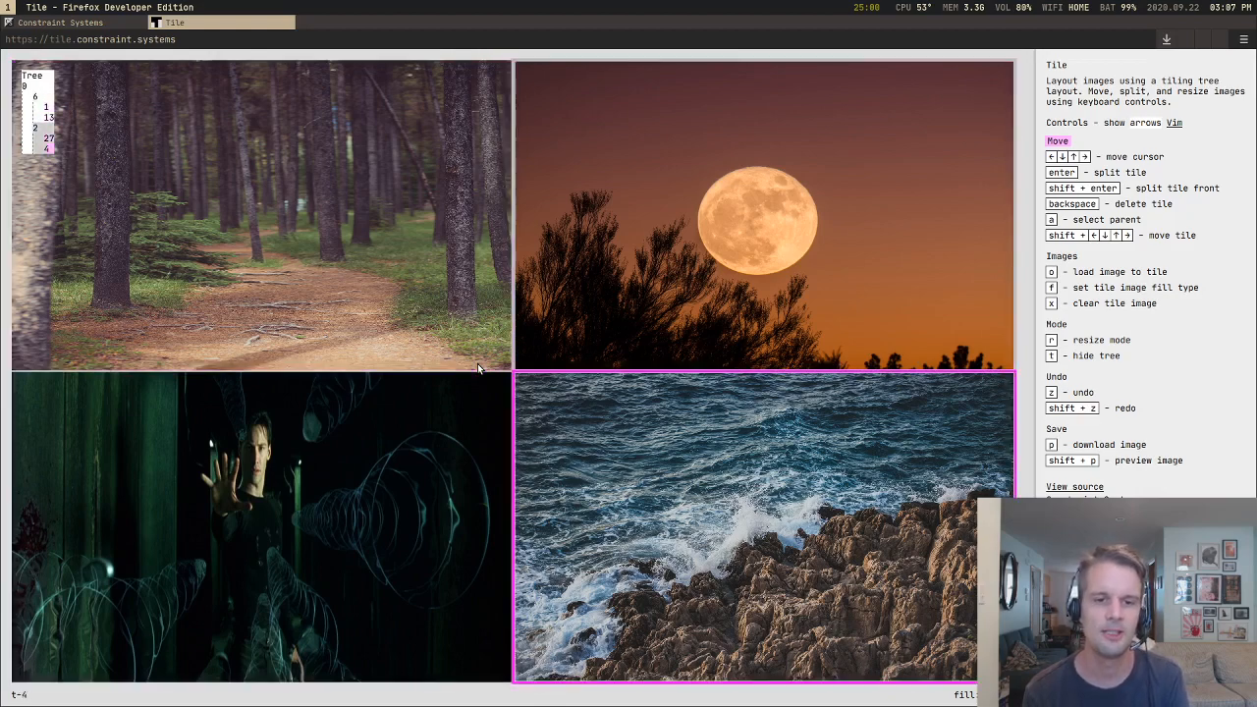
pyautogui.press('Left')
pyautogui.press('Up')
pyautogui.press('Right')
pyautogui.press('Down')
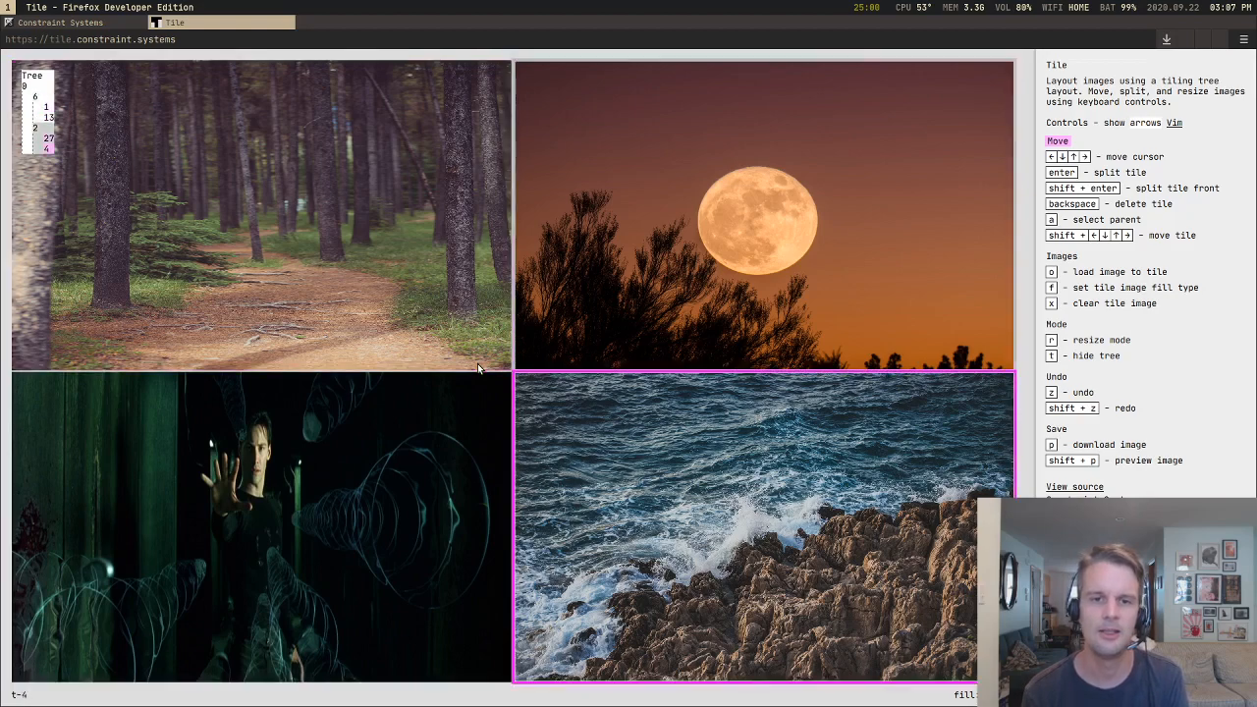
pyautogui.press('Left')
pyautogui.press('Up')
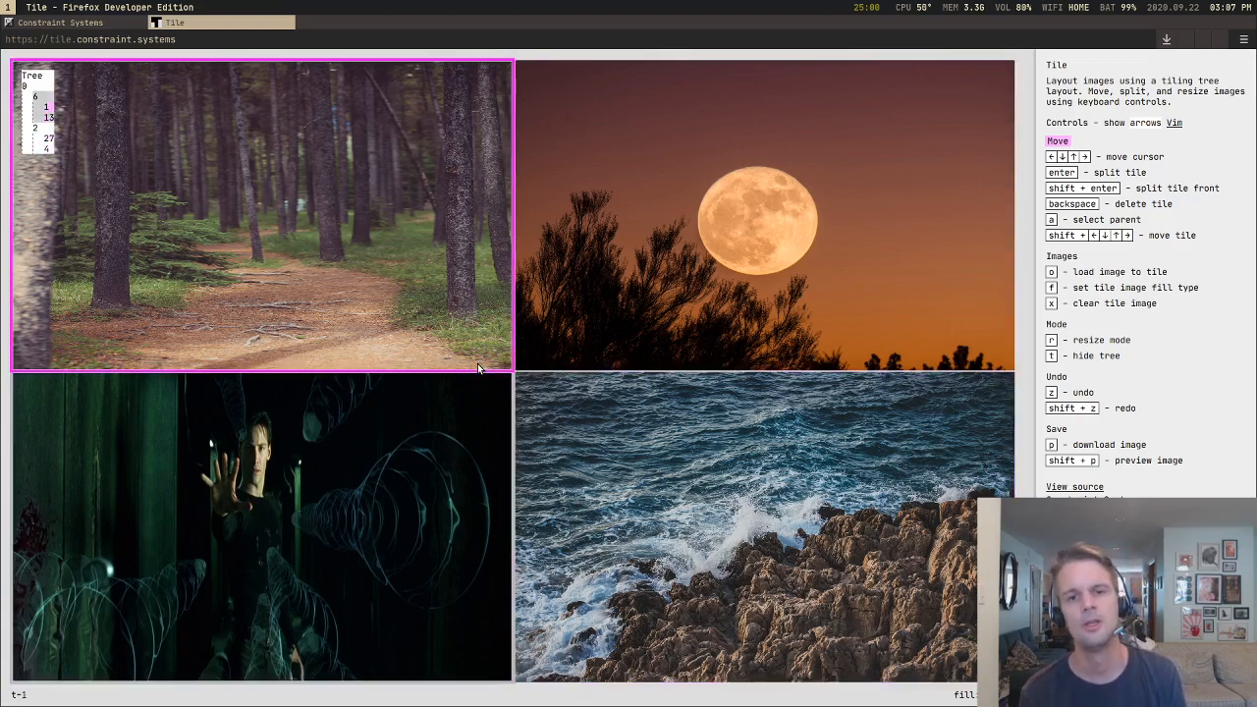
# Step: Trace the four-tile grid with the cursor in both directions, starting counterclockwise through matrix and sea and finishing on the forest tile
pyautogui.press('Down')
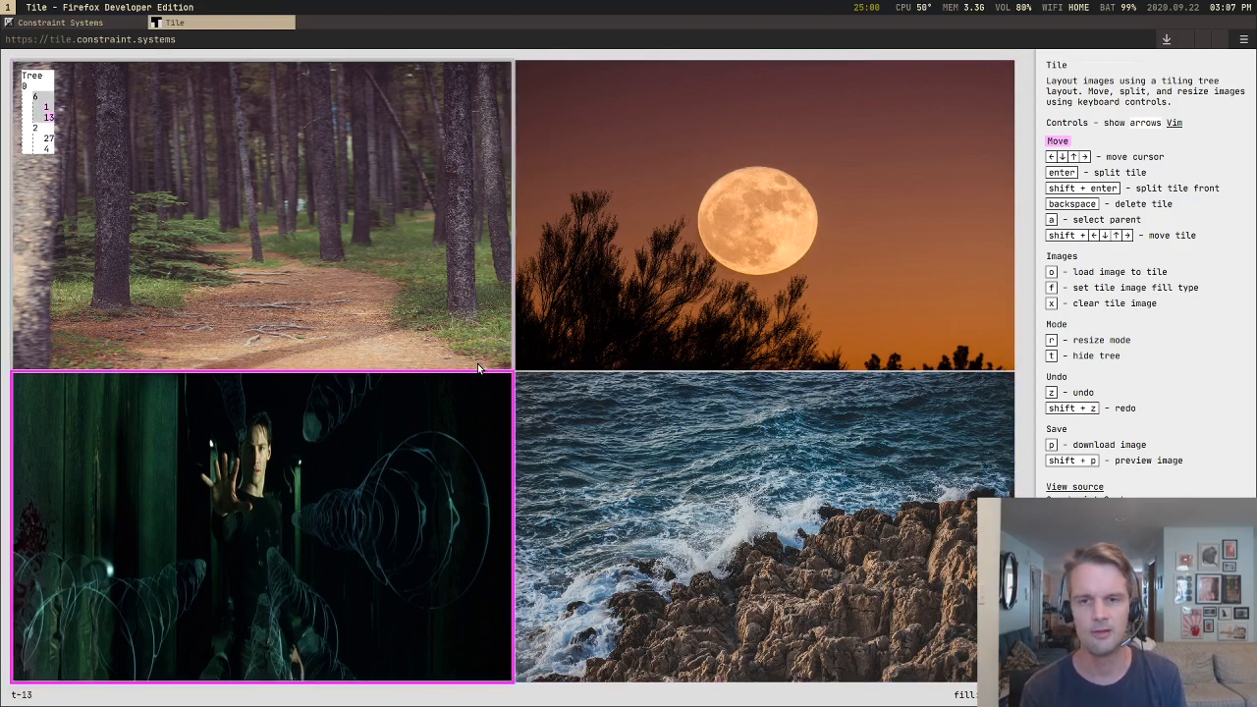
pyautogui.press('Right')
pyautogui.press('Up')
pyautogui.press('Left')
pyautogui.press('Right')
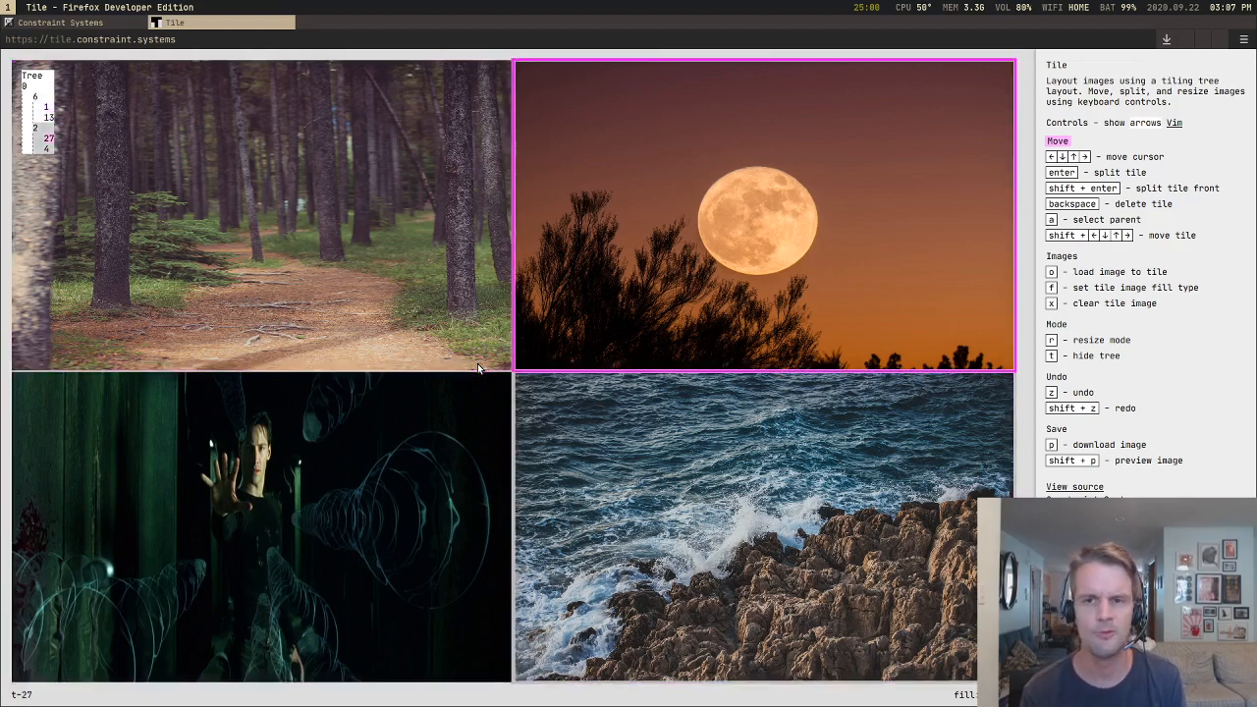
pyautogui.press('Down')
pyautogui.press('Left')
pyautogui.press('Up')
pyautogui.press('Right')
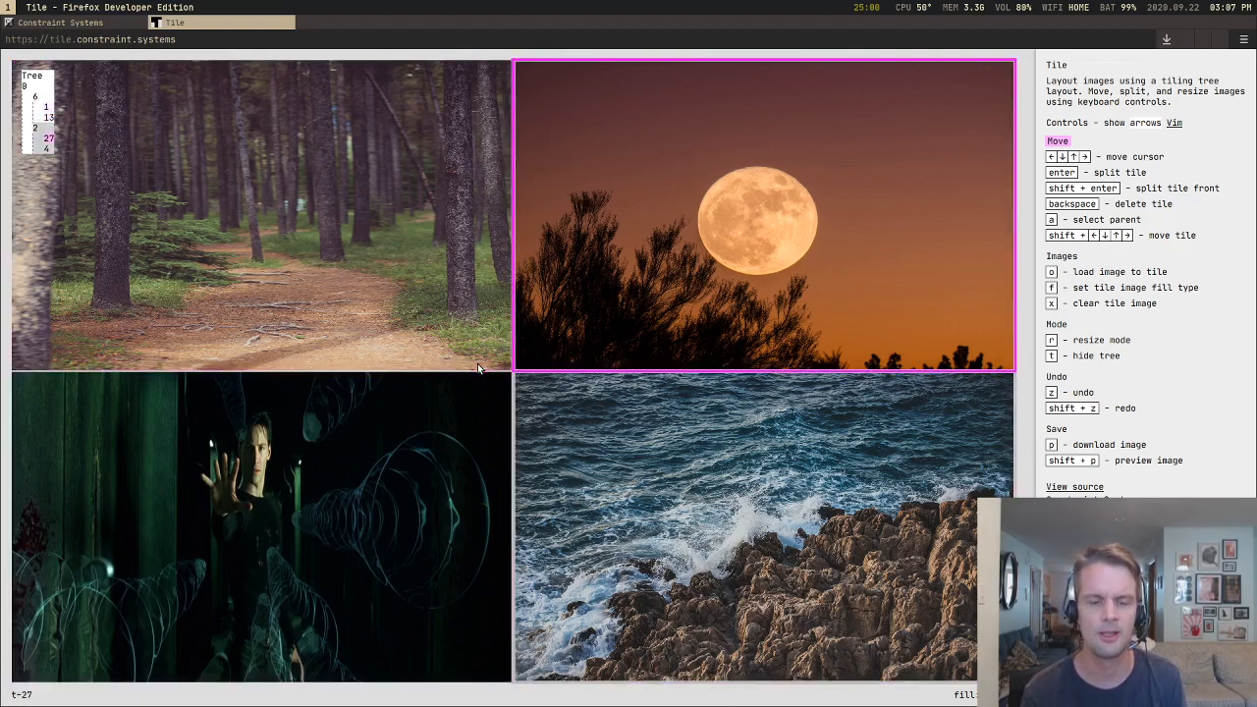
pyautogui.press('Left')
pyautogui.press('Down')
pyautogui.press('Right')
pyautogui.press('Up')
pyautogui.press('Left')
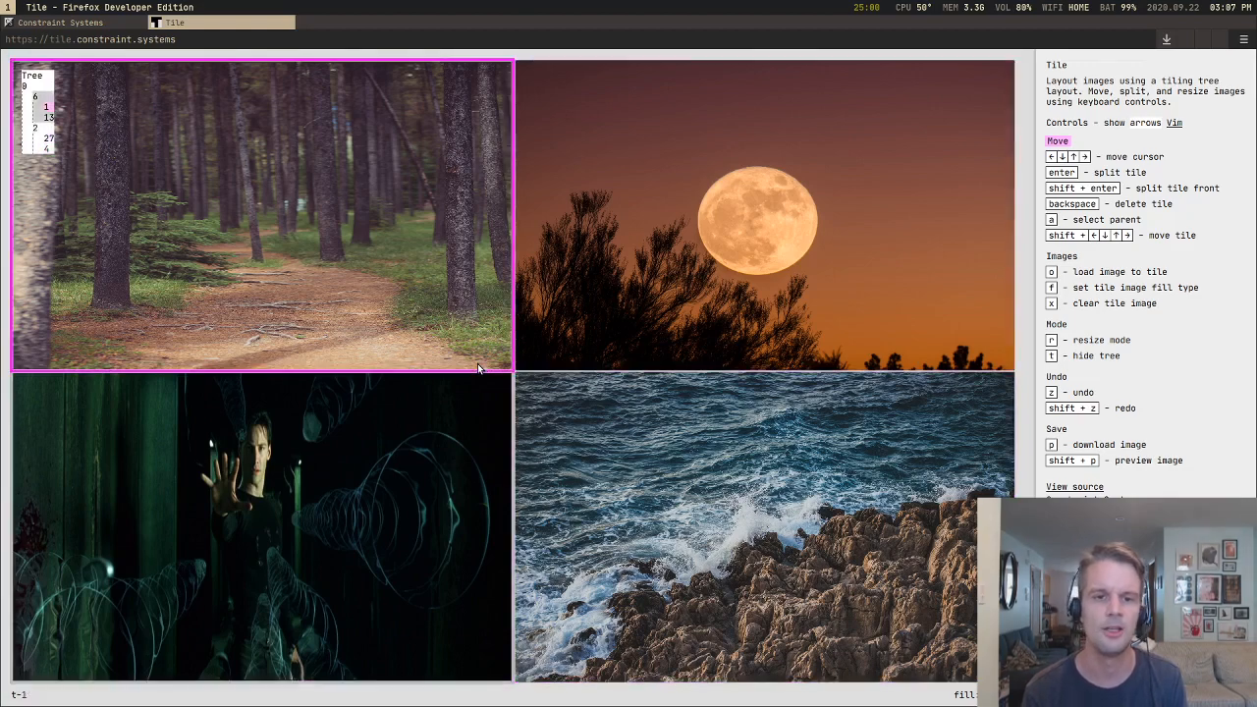
# Step: Move the forest tile down below the matrix tile
pyautogui.press('Right')
pyautogui.press('Left')
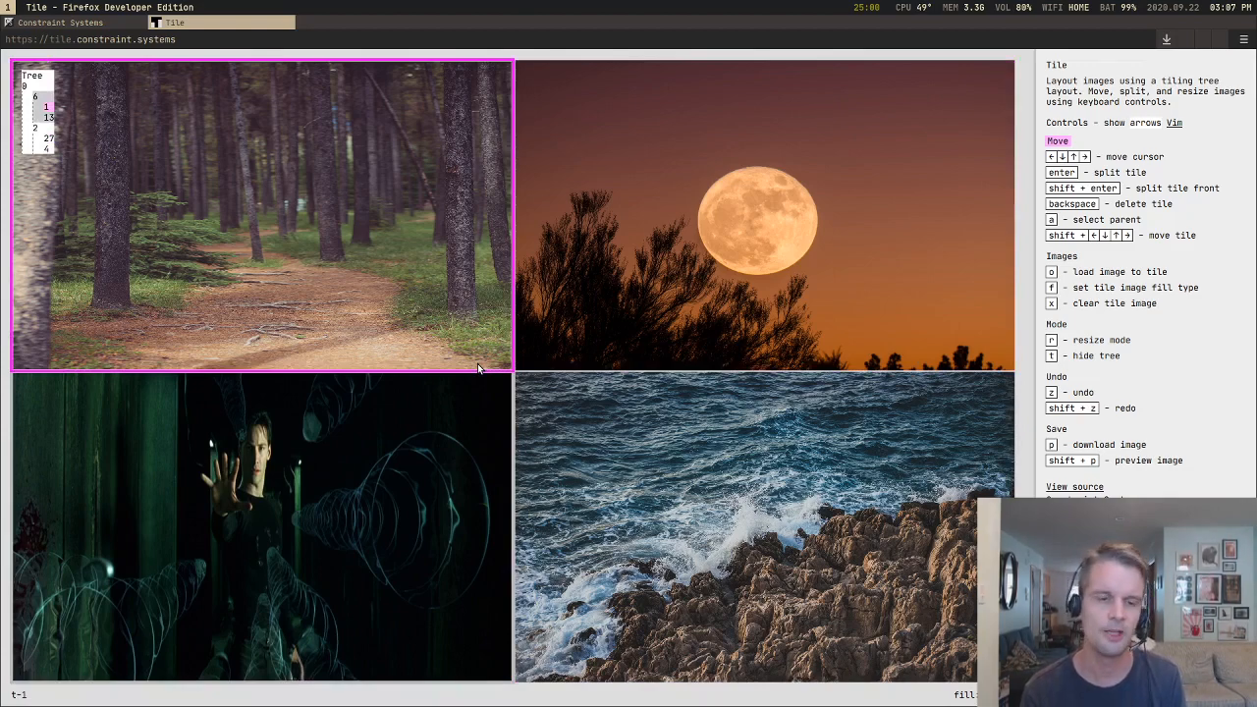
pyautogui.hotkey('shift', 'Down')
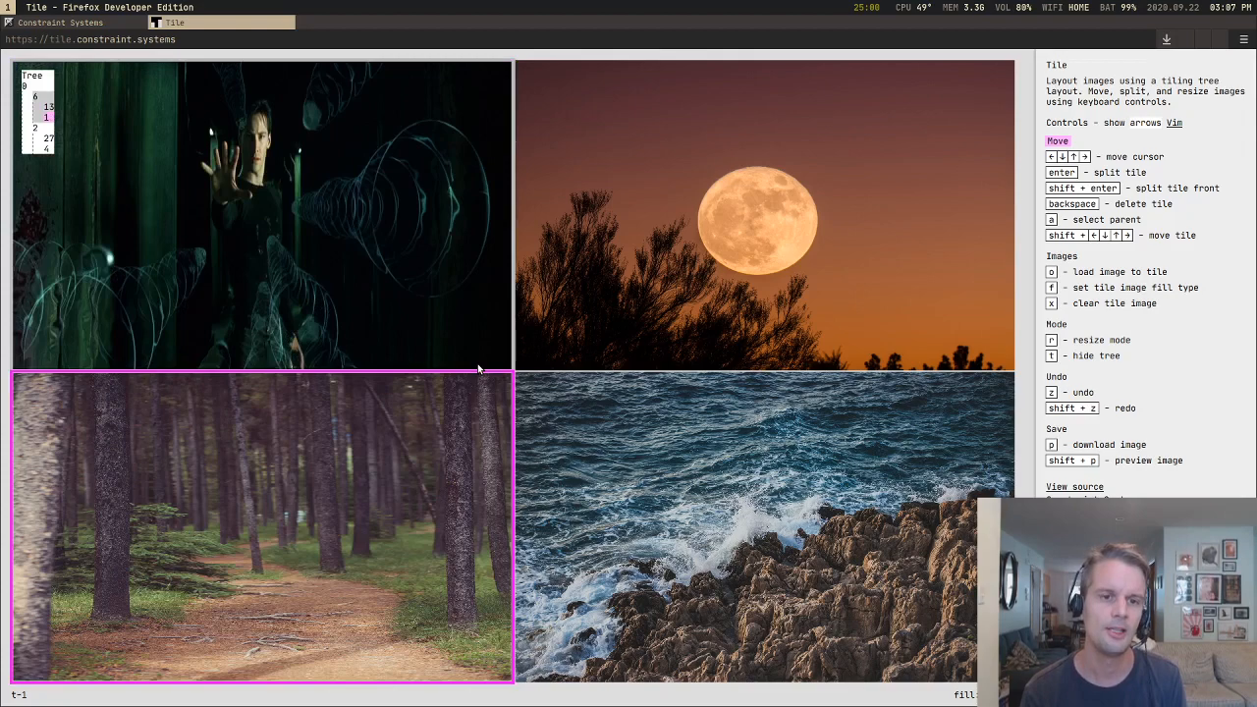
# Step: Move the moon tile below the sea tile and back above it twice
pyautogui.press('Up')
pyautogui.press('Right')
pyautogui.hotkey('shift', 'Down')
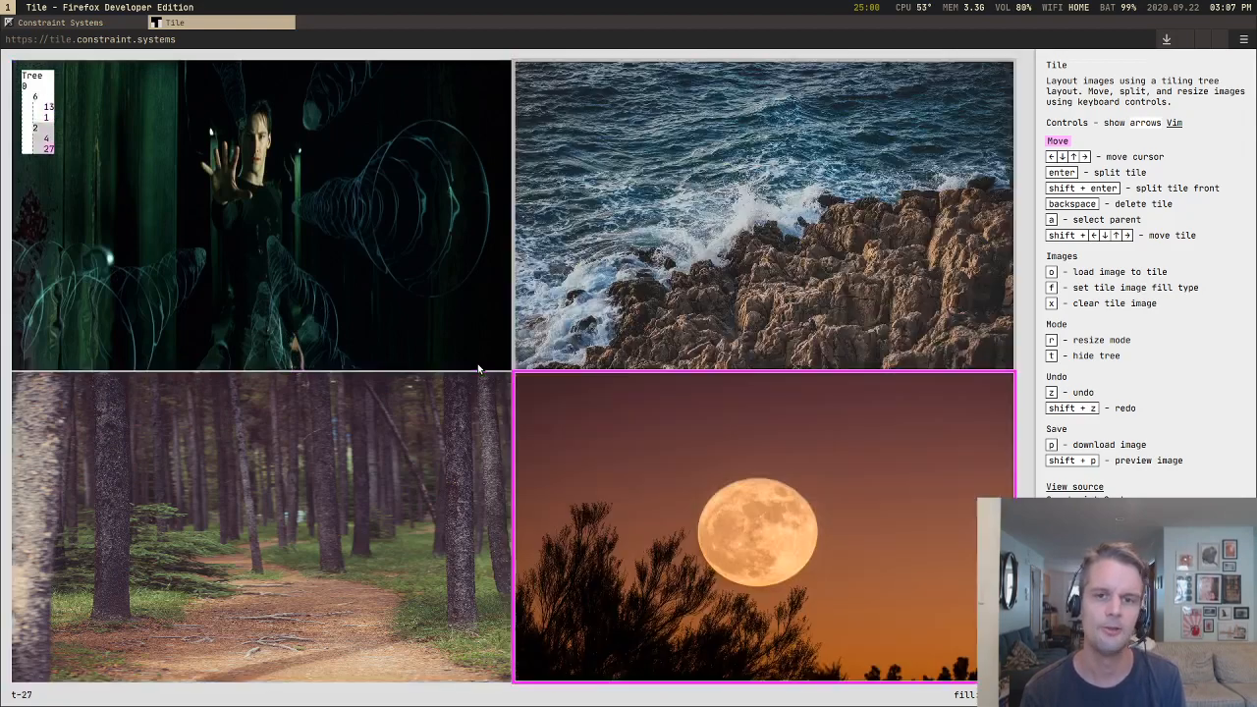
pyautogui.hotkey('shift', 'Up')
pyautogui.hotkey('shift', 'Down')
pyautogui.hotkey('shift', 'Up')
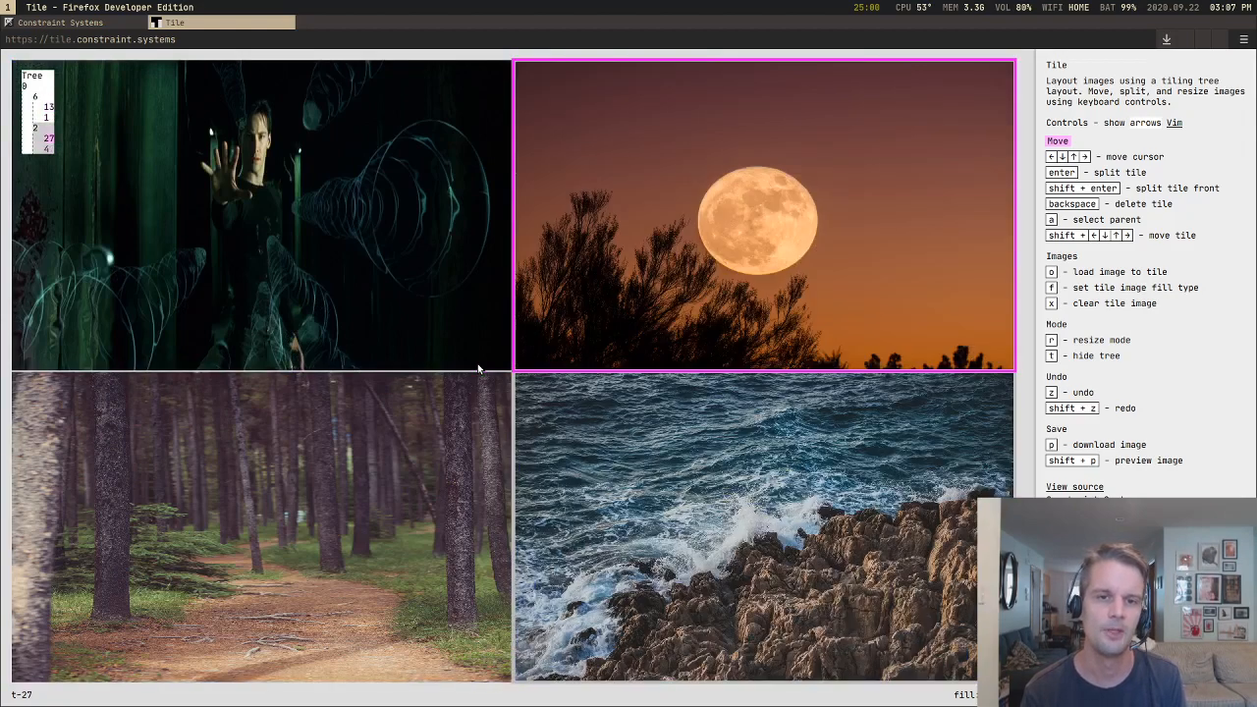
# Step: Move the matrix tile rightward twice, out of the forest group into its own column before the moon and sea column
pyautogui.press('Left')
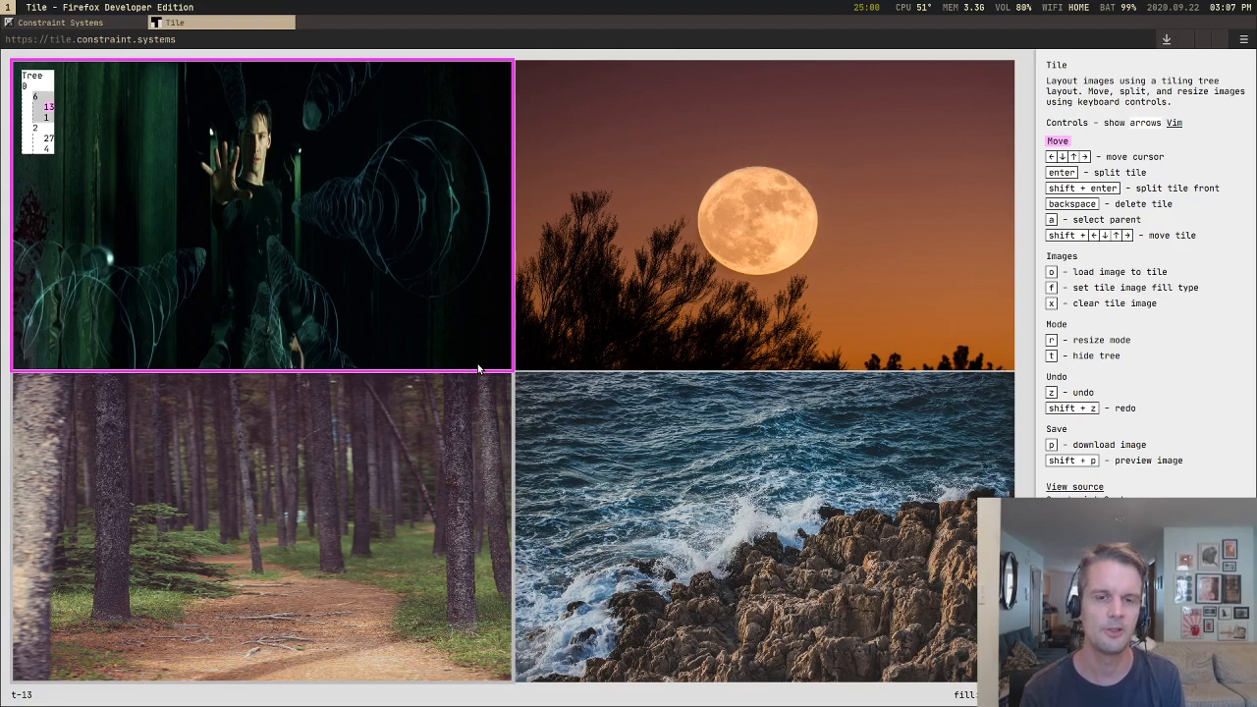
pyautogui.hotkey('shift', 'Right')
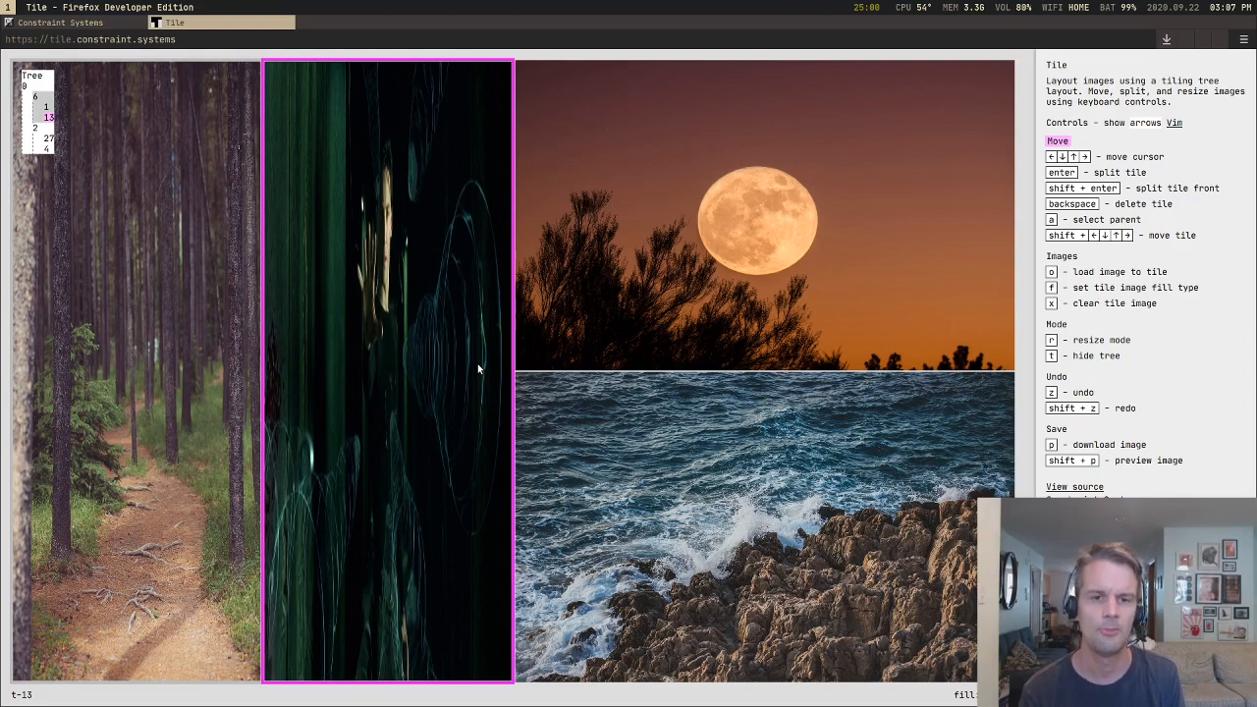
pyautogui.hotkey('shift', 'Right')
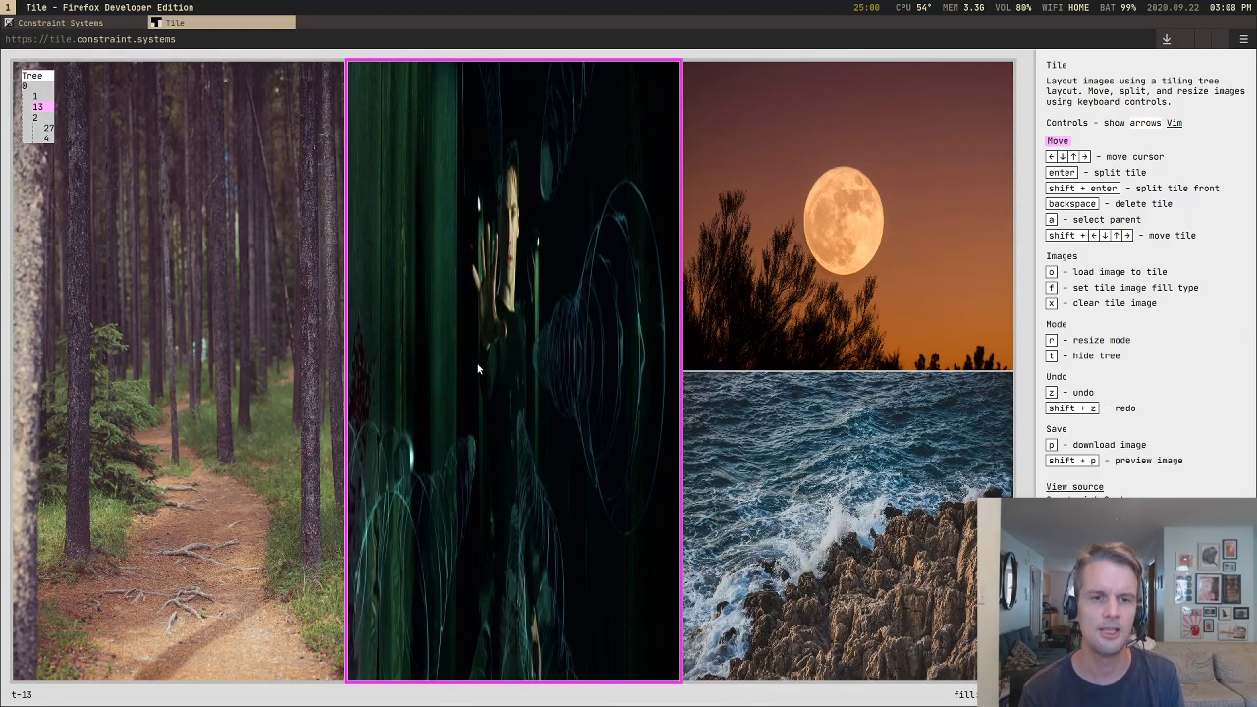
# Step: Step the cursor back and forth across the forest, matrix and moon columns to compare movement with the flattened tree
pyautogui.press('Left')
pyautogui.press('Right')
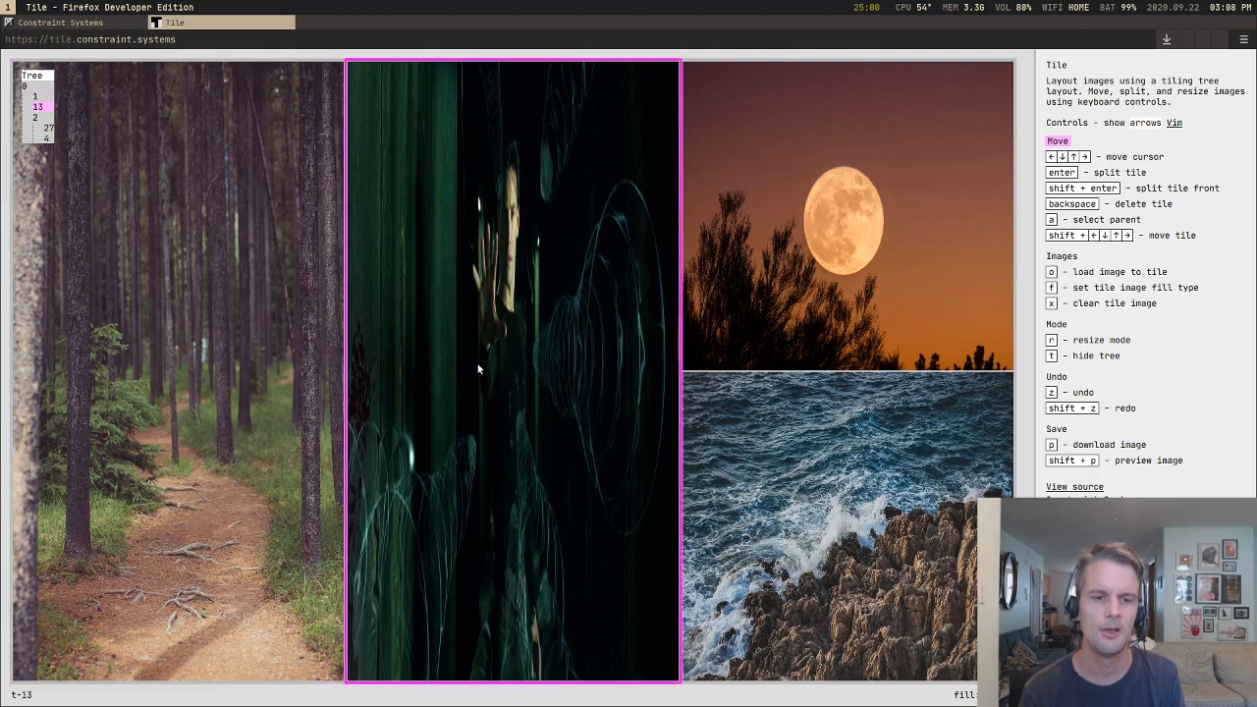
pyautogui.press('Left')
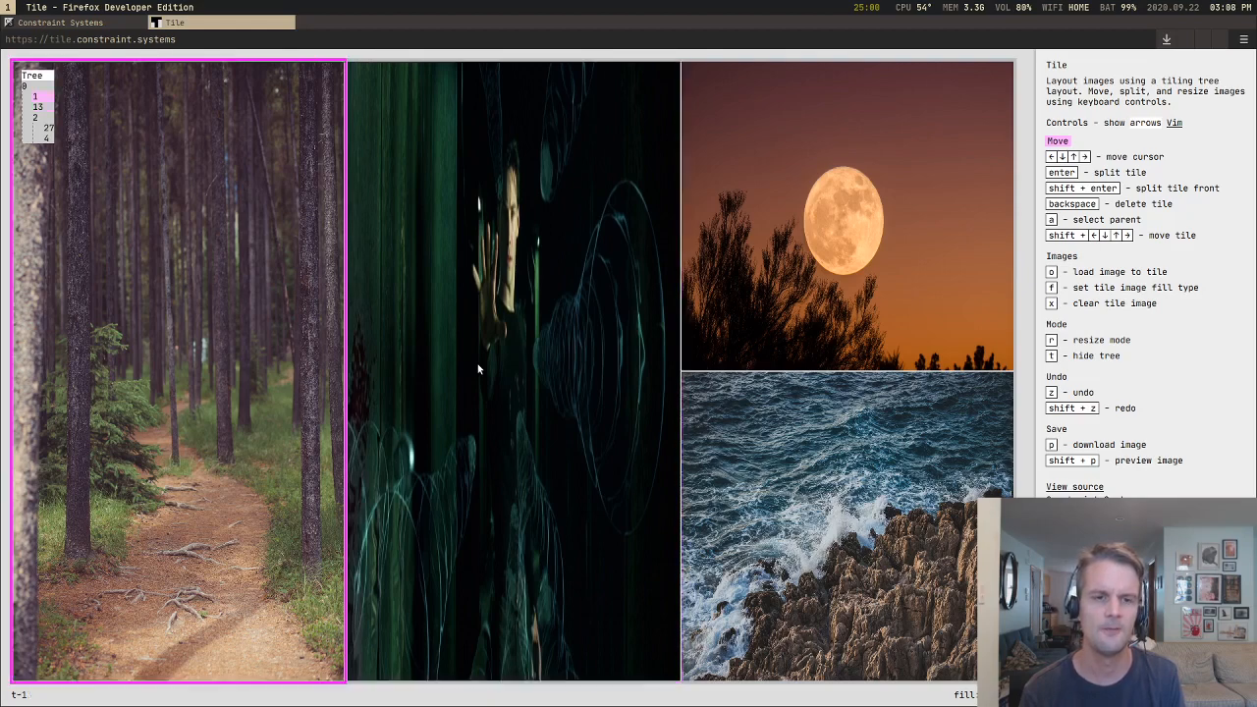
pyautogui.press('Right')
pyautogui.press('Right')
pyautogui.press('Left')
pyautogui.press('Left')
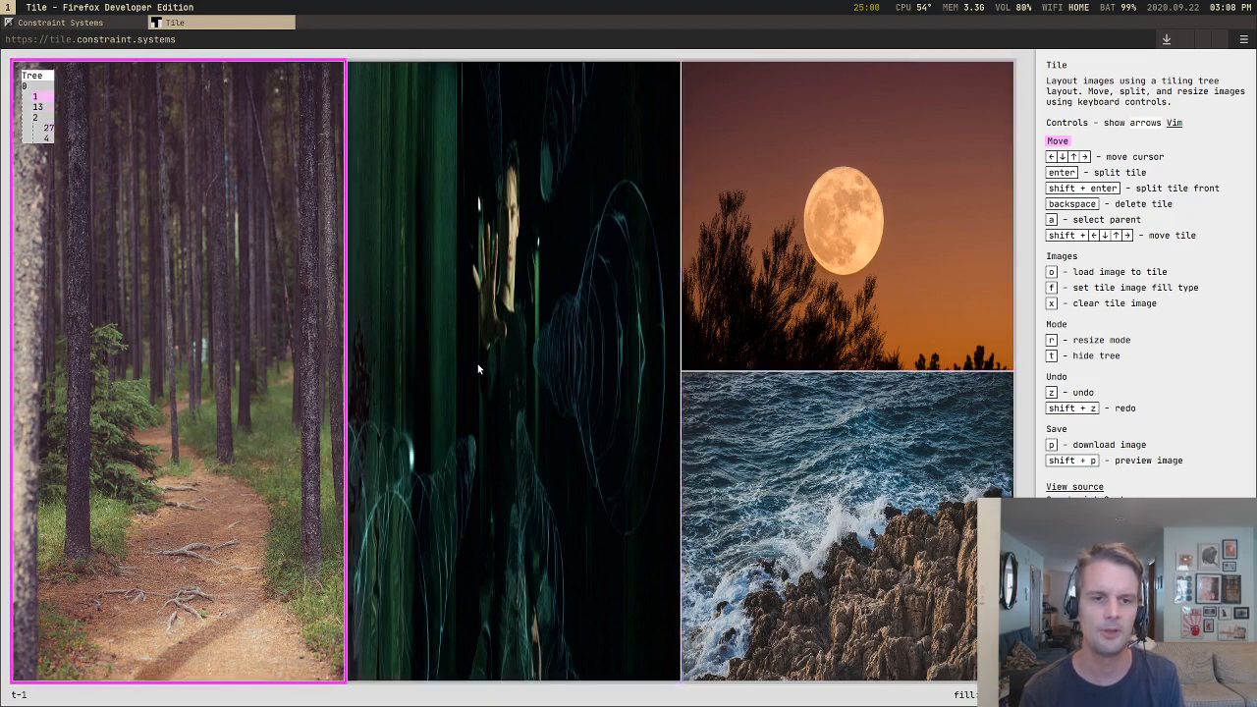
pyautogui.press('Right')
pyautogui.press('Right')
pyautogui.press('Left')
pyautogui.press('Left')
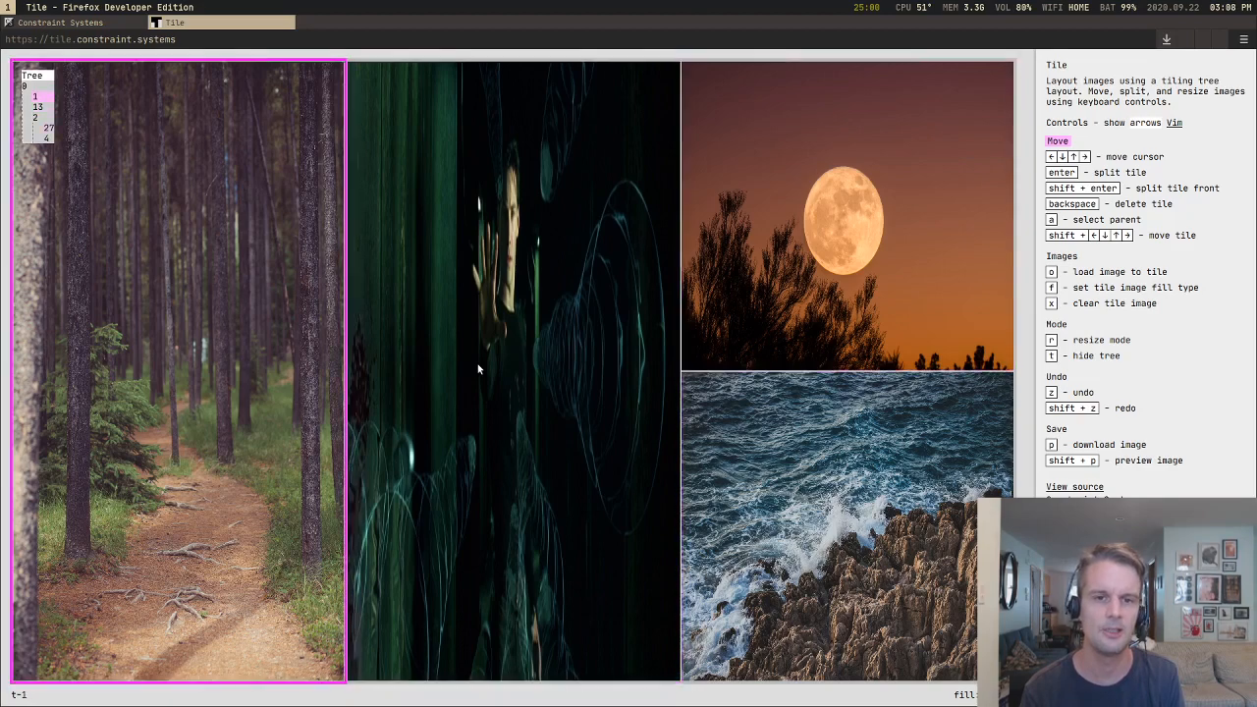
# Step: Step the cursor into the moon column, down to the sea tile and up again, and return to the matrix column
pyautogui.press('Right')
pyautogui.press('Right')
pyautogui.press('Down')
pyautogui.press('Up')
pyautogui.press('Left')
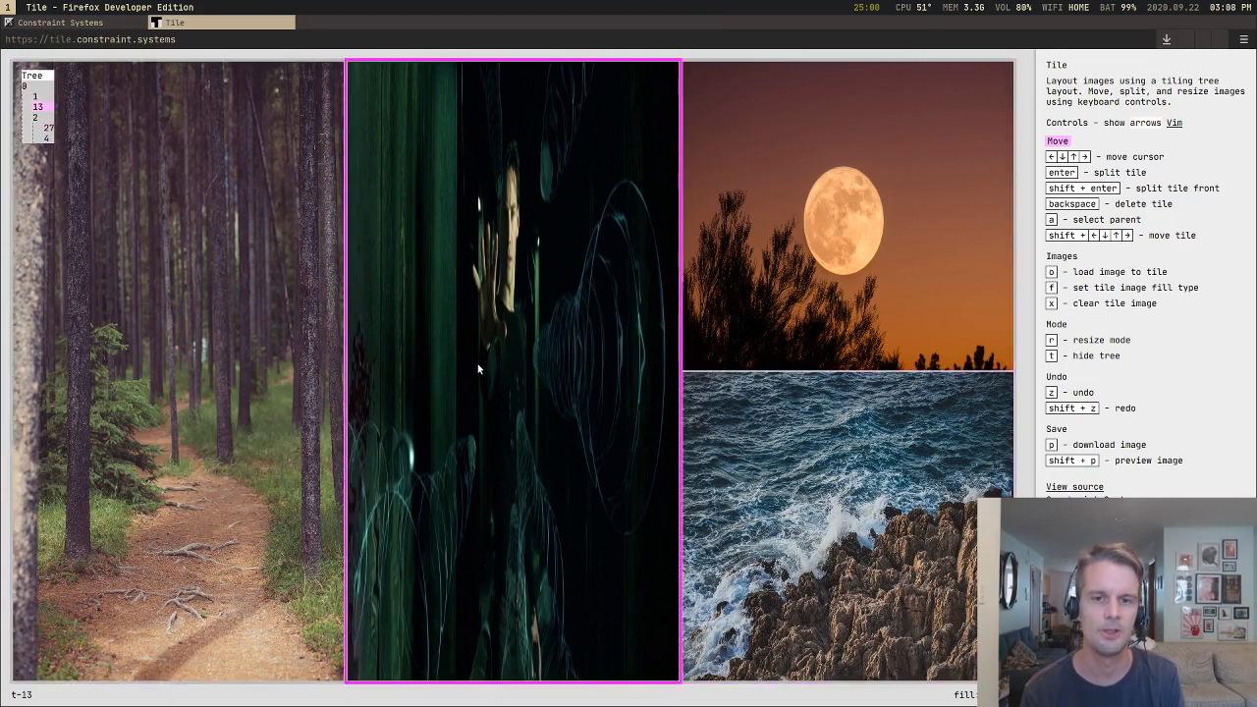
pyautogui.press('Right')
pyautogui.press('Down')
pyautogui.press('Up')
pyautogui.press('Left')
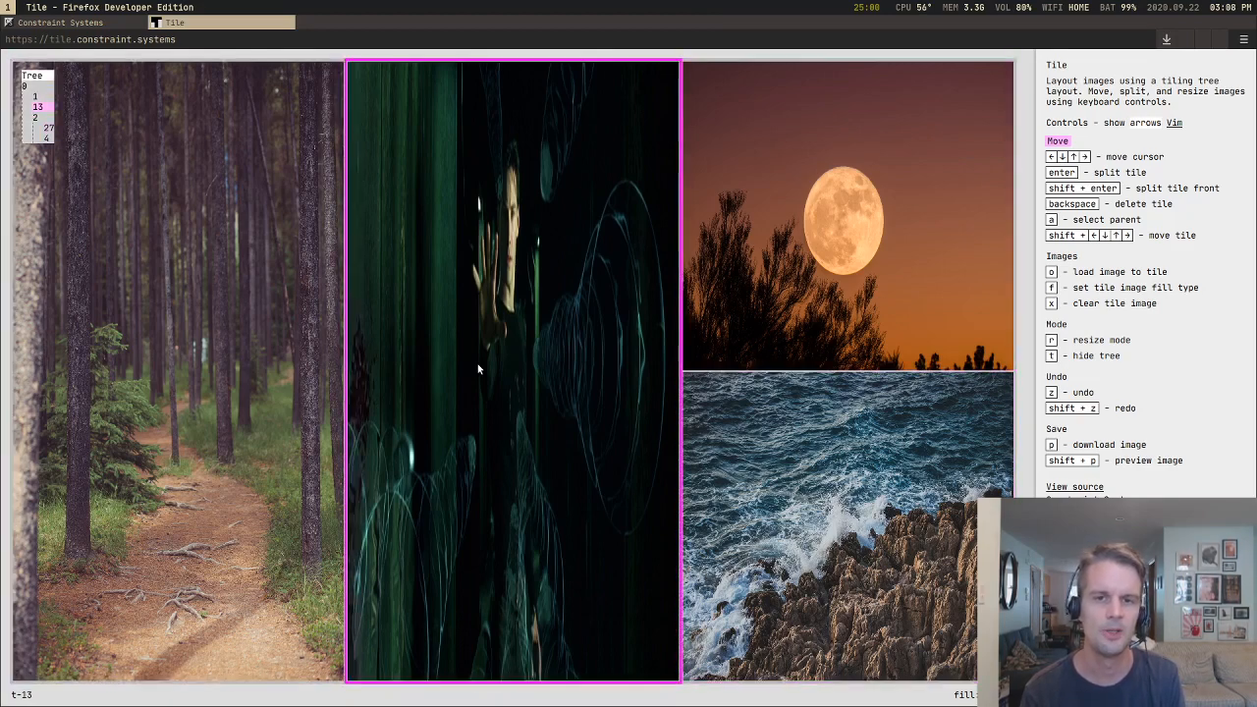
# Step: Move the matrix tile rightward, checking the sea slot before confirming the moon slot, and place it after the moon tile
pyautogui.hotkey('shift', 'Right')
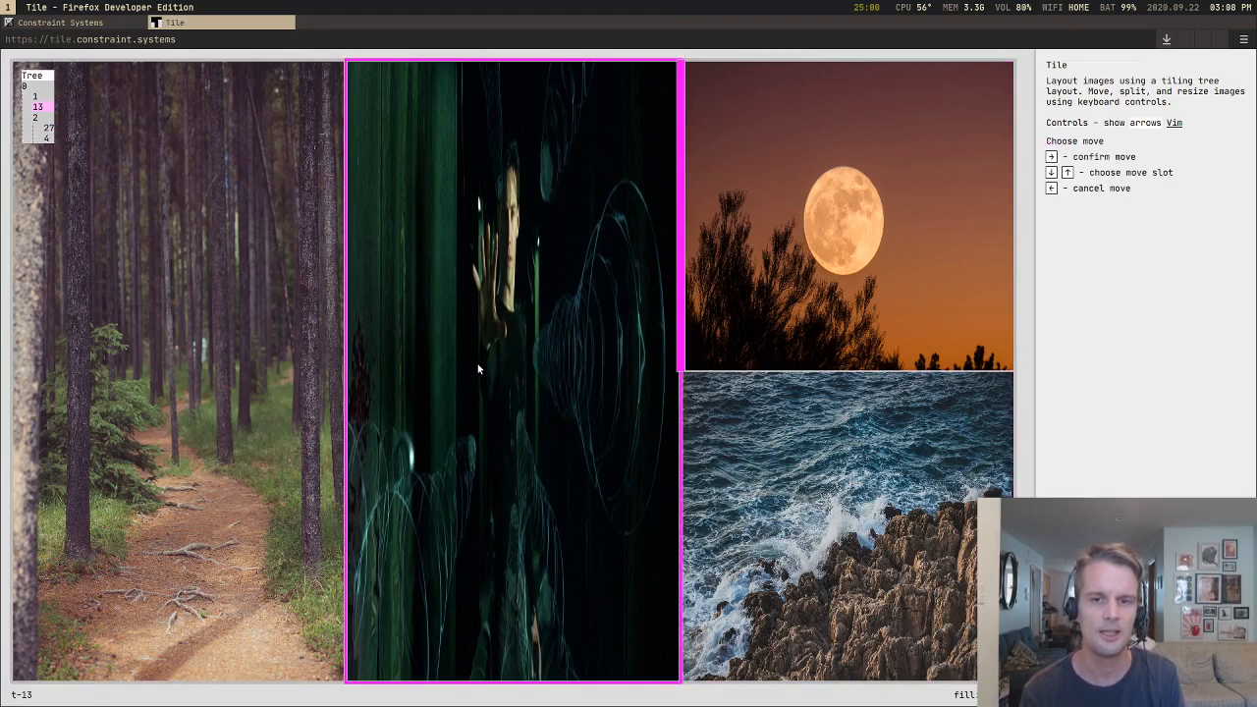
pyautogui.press('Down')
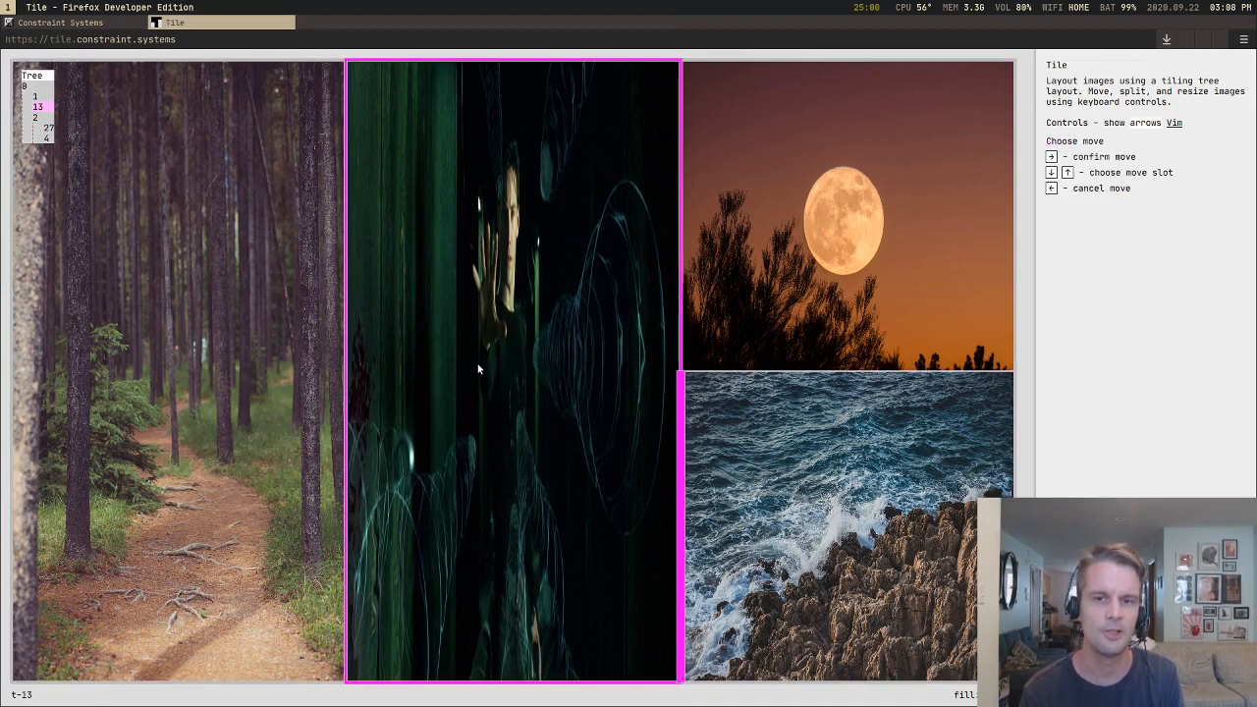
pyautogui.press('Up')
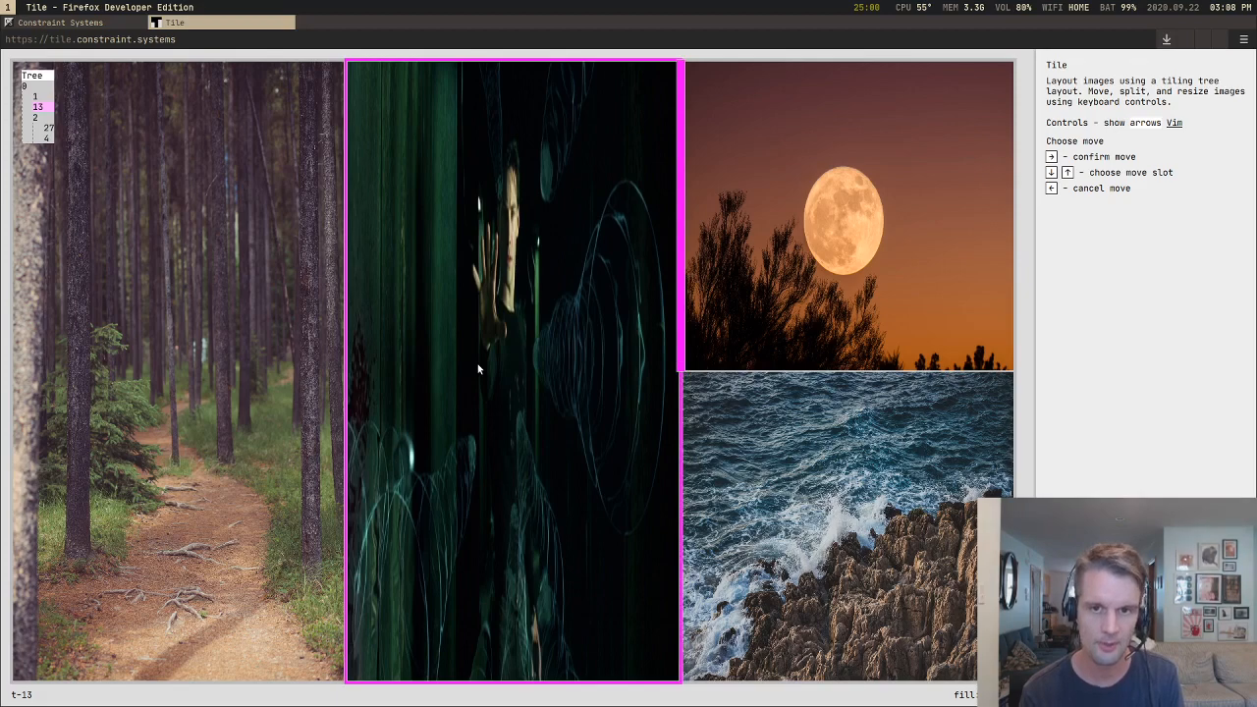
pyautogui.press('Right')
pyautogui.hotkey('shift', 'Right')
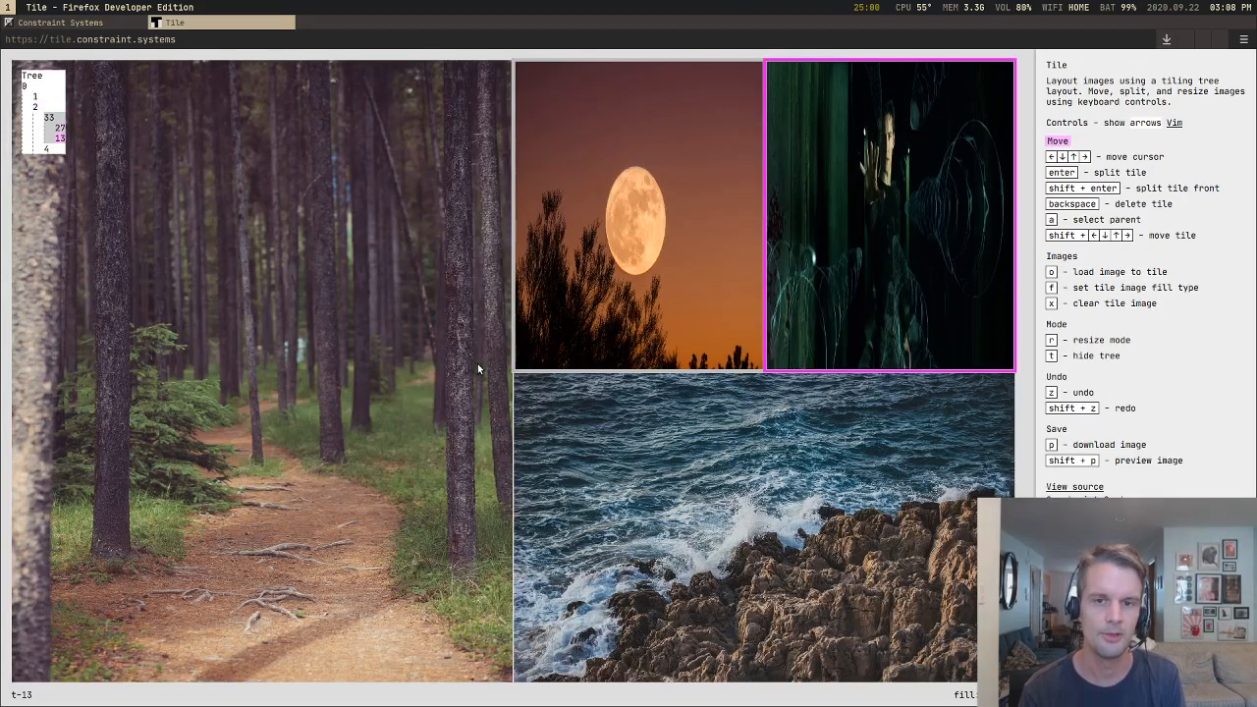
# Step: Move the moon tile leftward into the forest group and place it directly above the forest tile
pyautogui.press('Left')
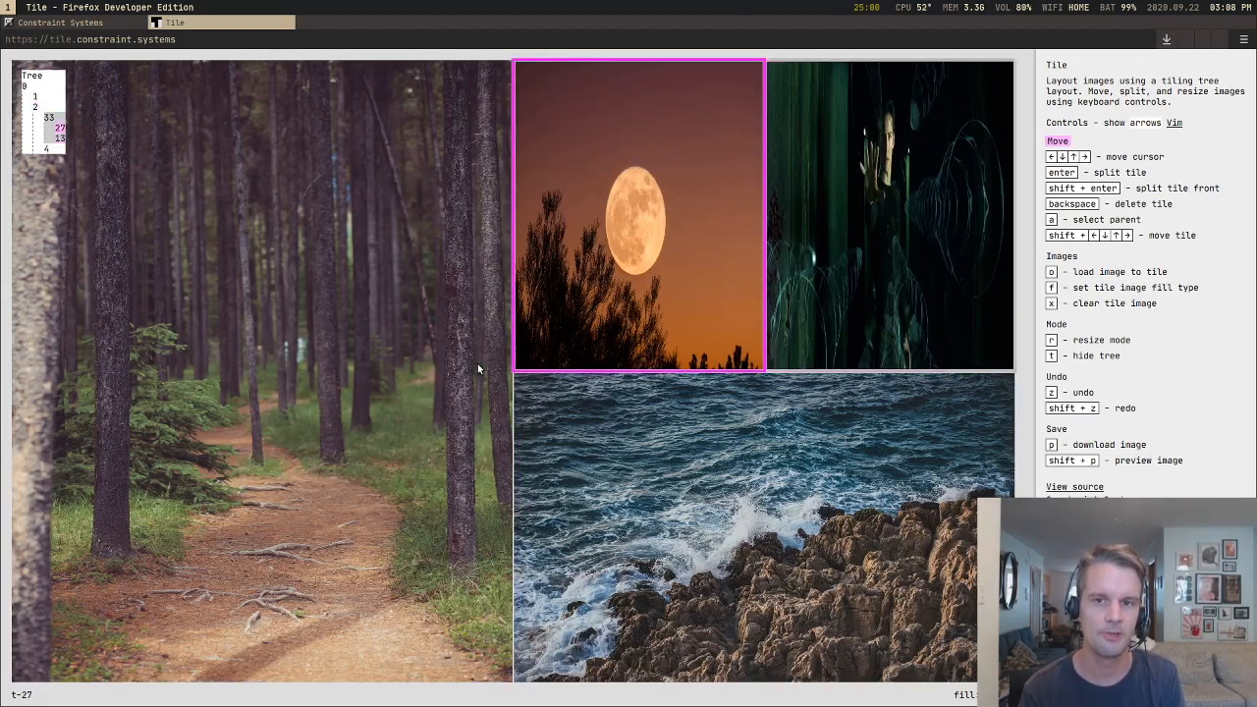
pyautogui.hotkey('shift', 'Left')
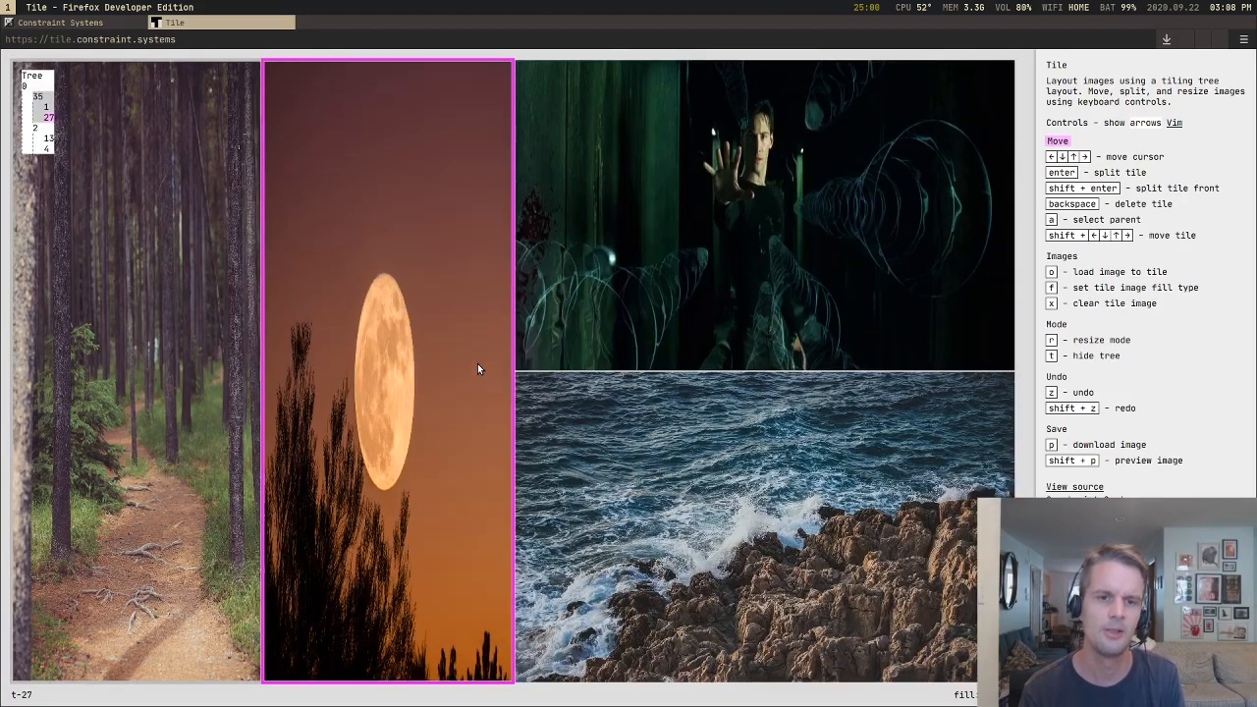
pyautogui.hotkey('shift', 'Left')
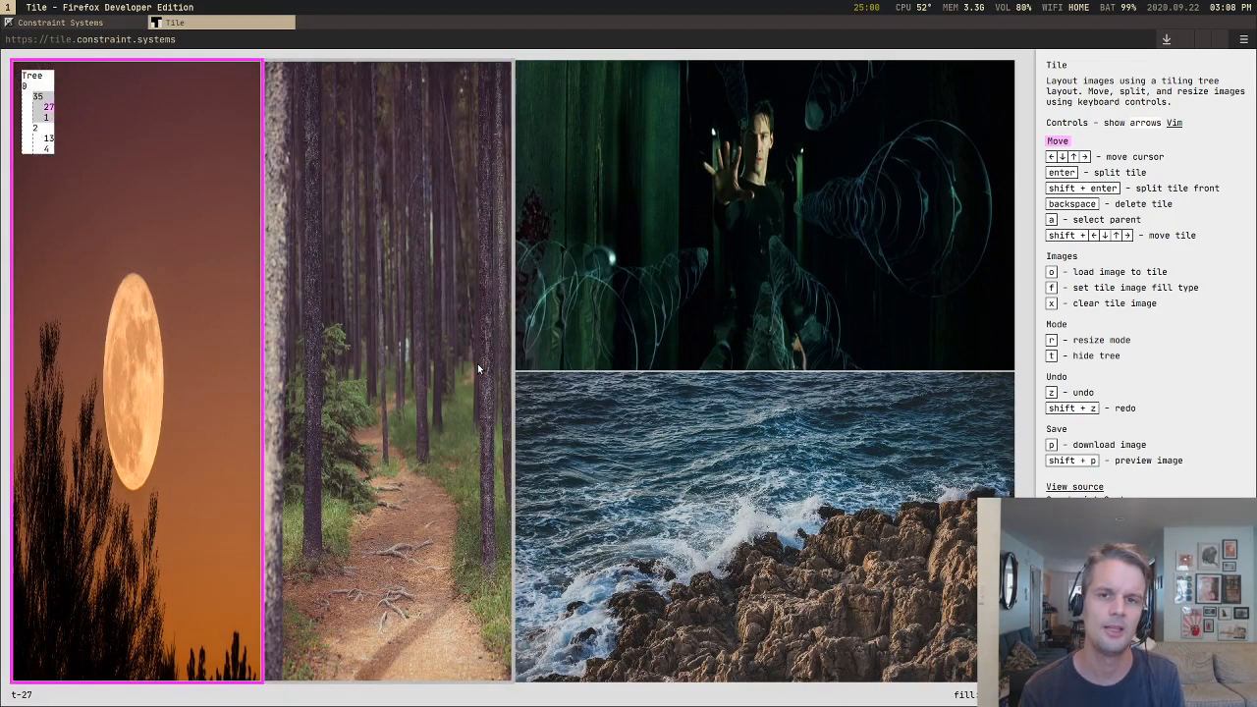
pyautogui.hotkey('shift', 'Right')
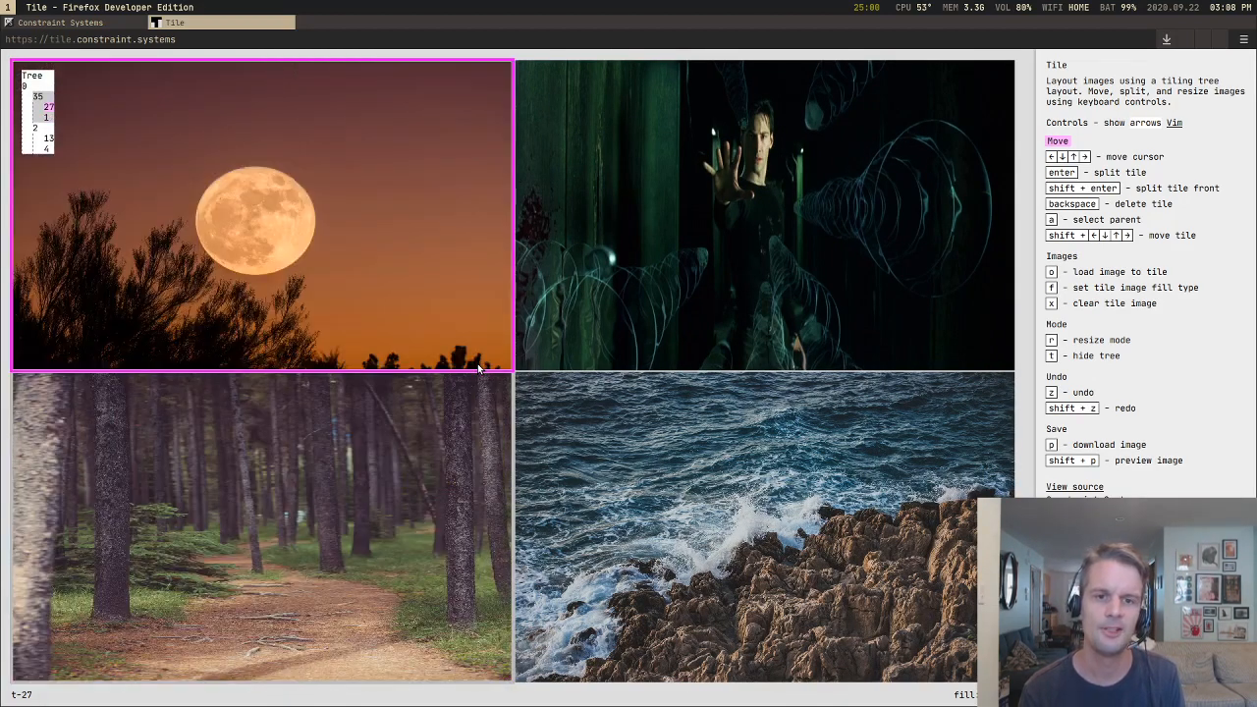
# Step: Step the cursor from the moon tile through the matrix and sea tiles and back to the moon
pyautogui.press('Right')
pyautogui.press('Down')
pyautogui.press('Up')
pyautogui.press('Left')
# Step: Move the moon tile below the forest, out into a full-width bottom row, and back above the forest tile
pyautogui.hotkey('shift', 'Down')
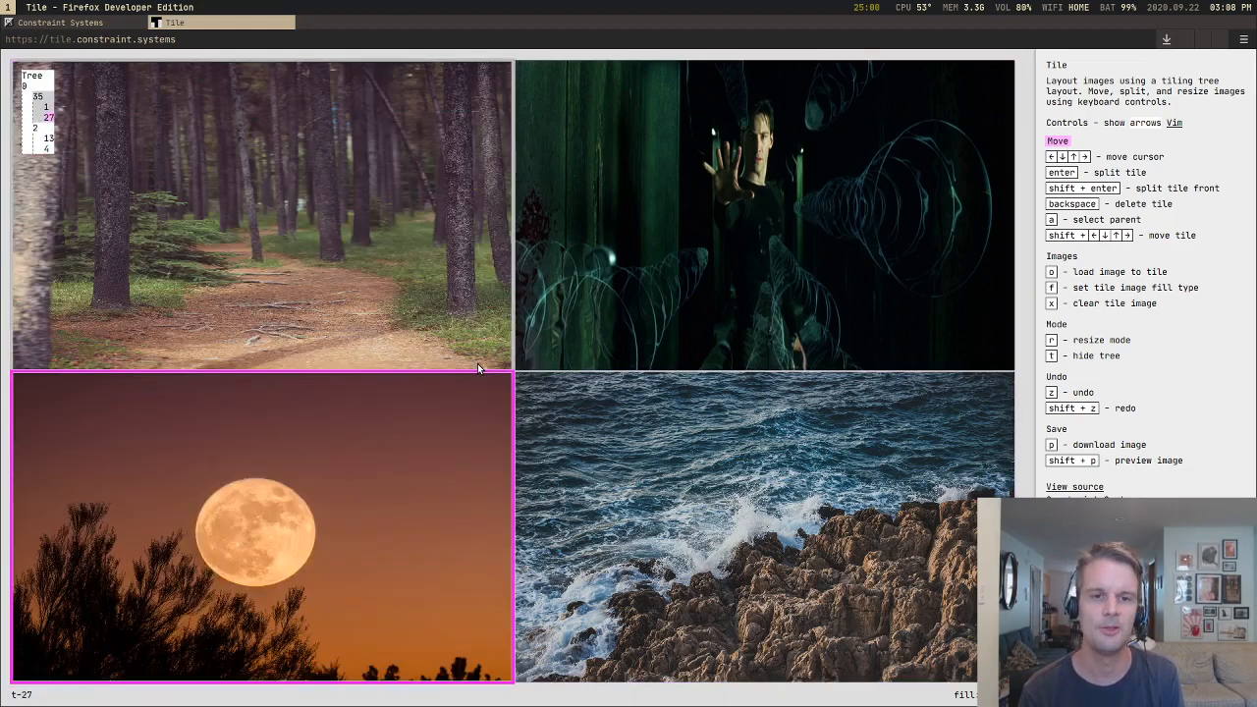
pyautogui.hotkey('shift', 'Down')
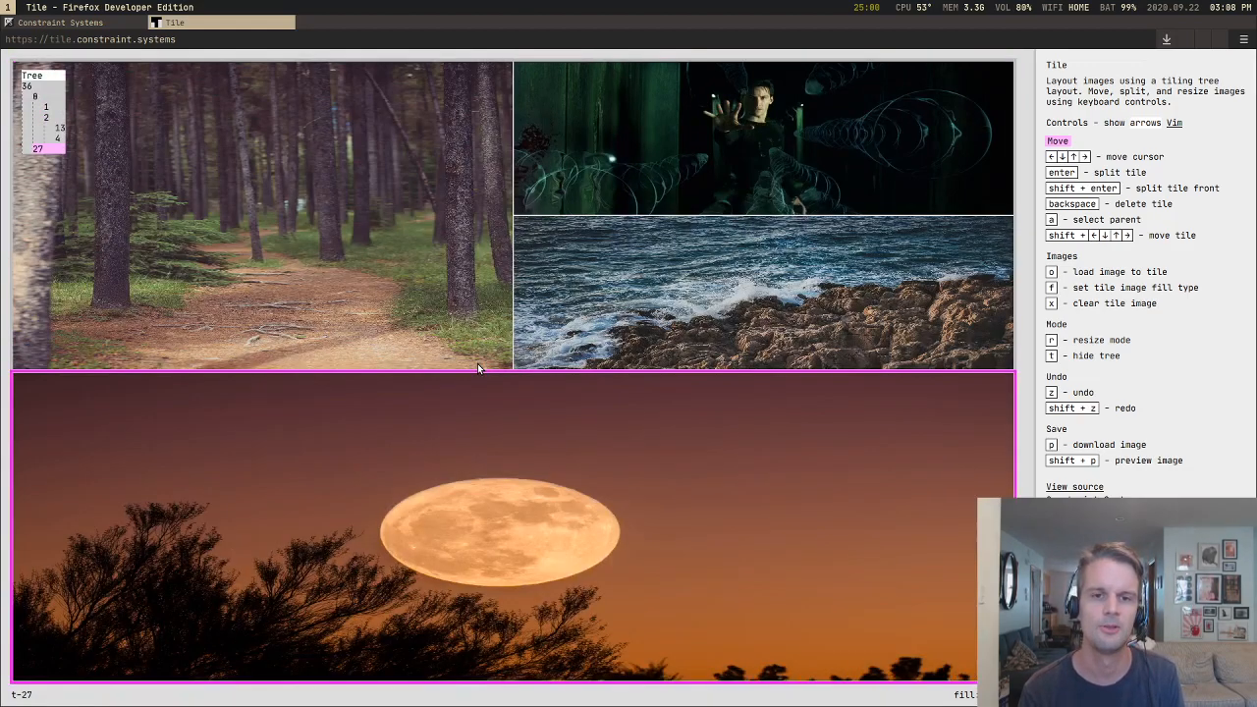
pyautogui.hotkey('shift', 'Up')
pyautogui.hotkey('shift', 'Up')
pyautogui.hotkey('shift', 'Down')
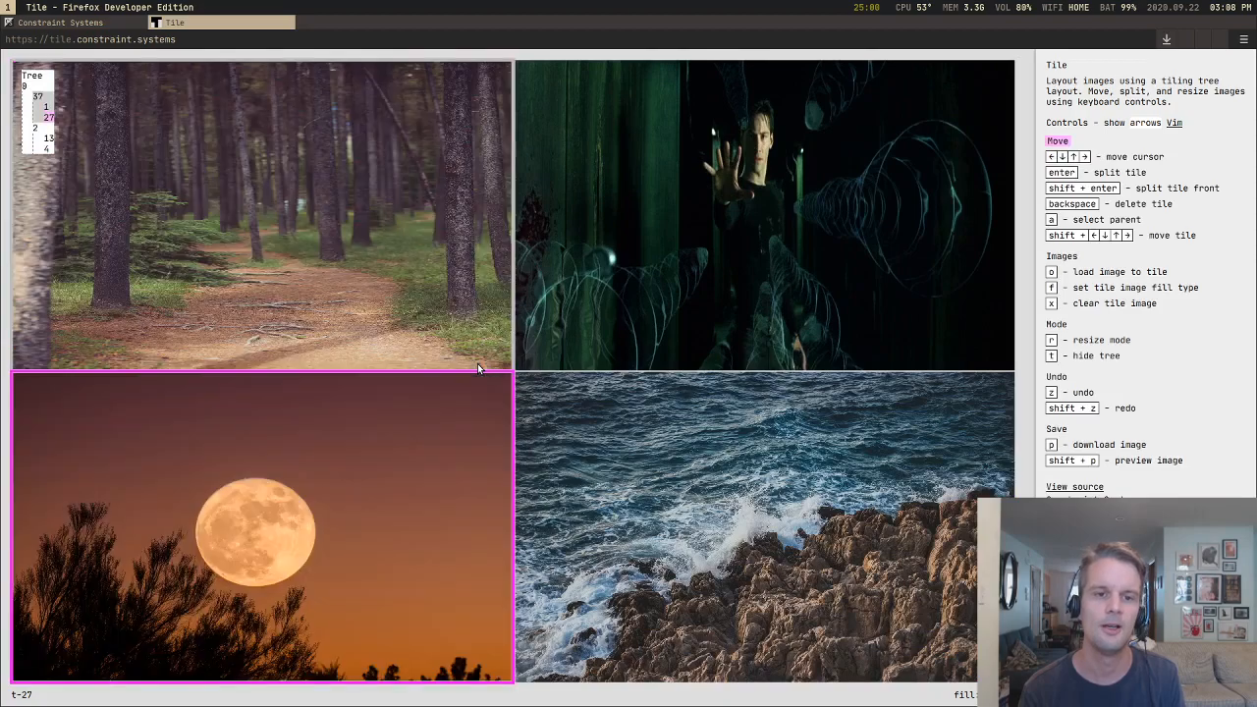
pyautogui.hotkey('shift', 'Up')
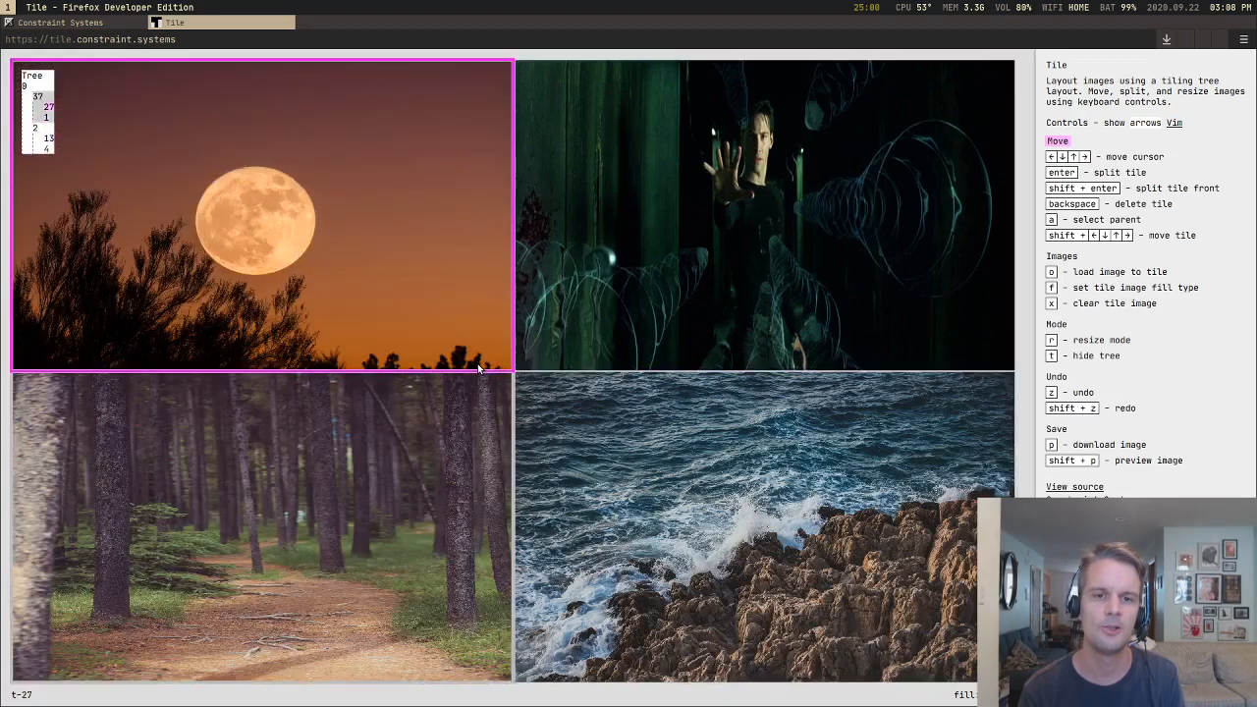
# Step: Move the moon tile rightward into a group with the matrix tile, placing it after the matrix
pyautogui.hotkey('shift', 'Right')
pyautogui.hotkey('shift', 'Right')
pyautogui.hotkey('shift', 'Right')
# Step: Select the matrix tile and move it leftward into the forest group, placed above the forest tile
pyautogui.press('Left')
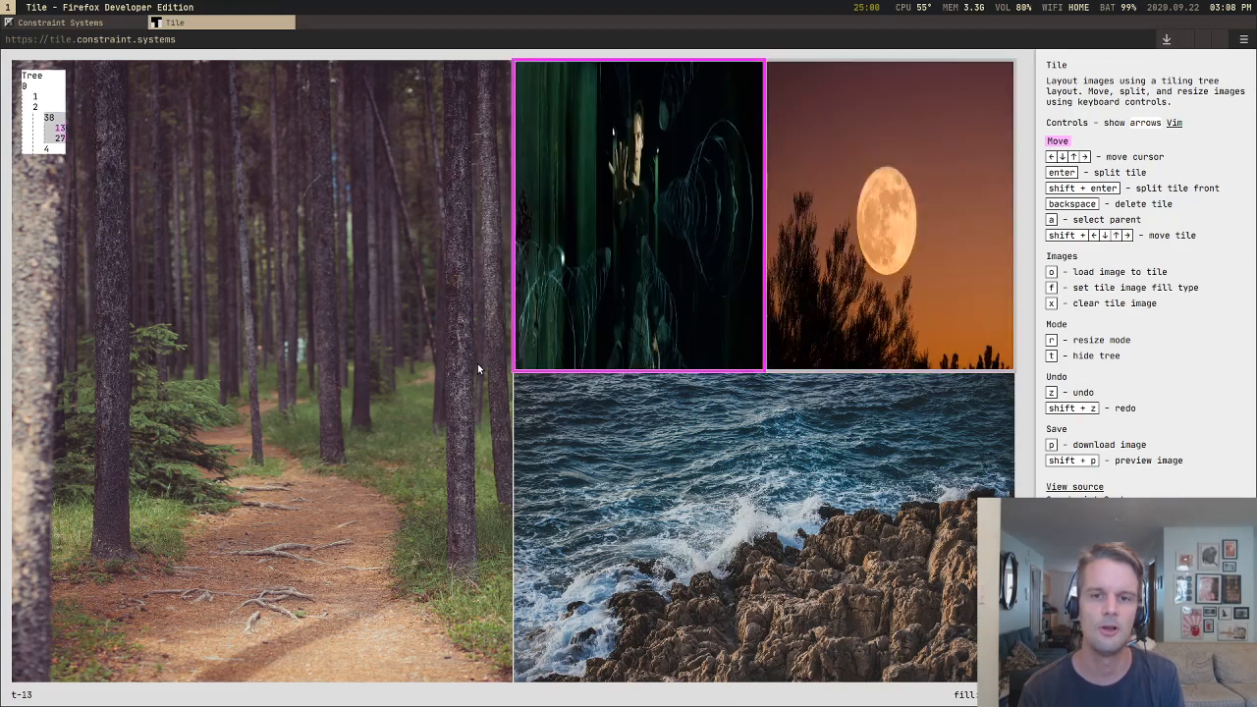
pyautogui.hotkey('shift', 'Left')
pyautogui.hotkey('shift', 'Left')
pyautogui.hotkey('shift', 'Left')
pyautogui.hotkey('shift', 'Up')
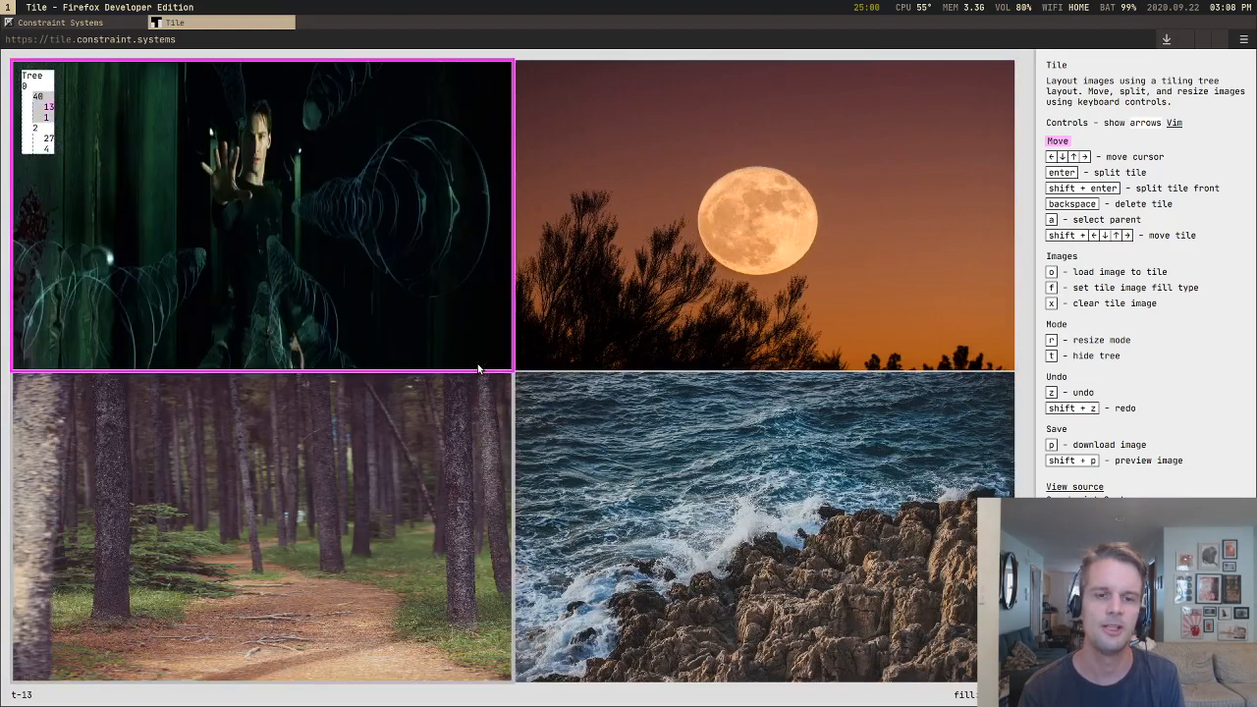
# Step: Step the cursor around the forest, sea, moon and matrix tiles to compare the two columns' grouping, ending on the matrix
pyautogui.press('Down')
pyautogui.press('Right')
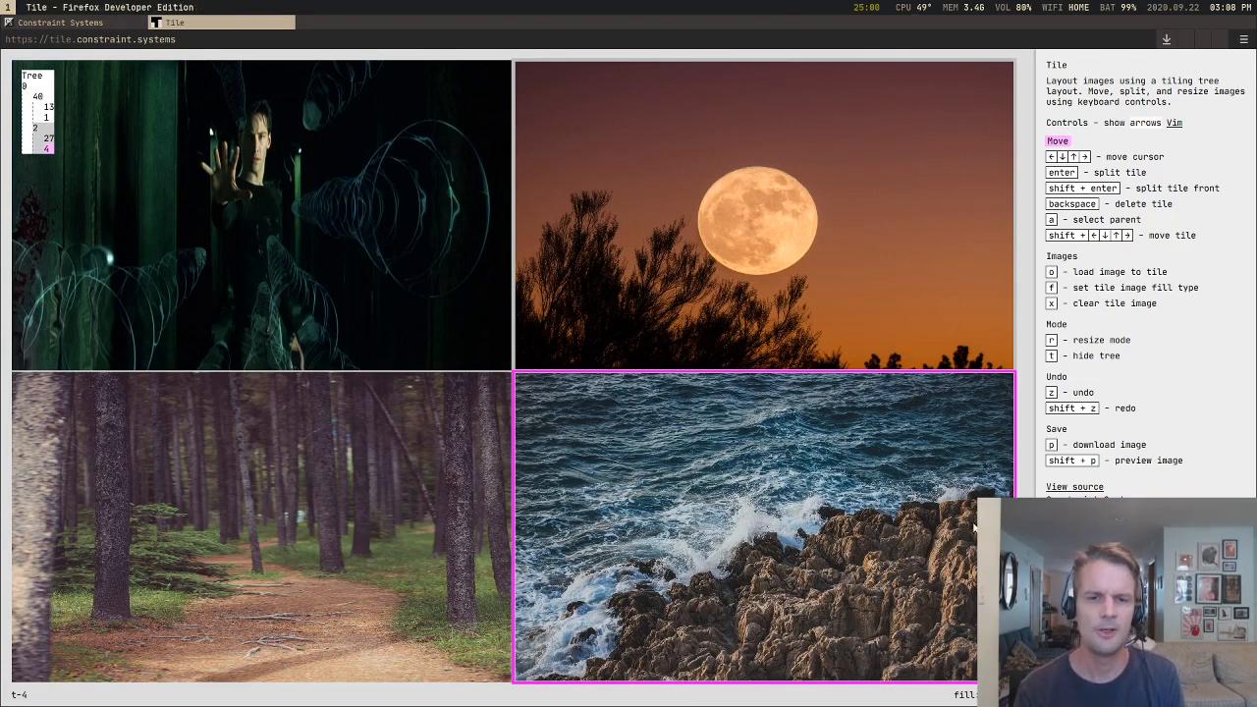
pyautogui.press('Up')
pyautogui.press('Left')
pyautogui.press('Down')
pyautogui.press('Up')
pyautogui.press('Right')
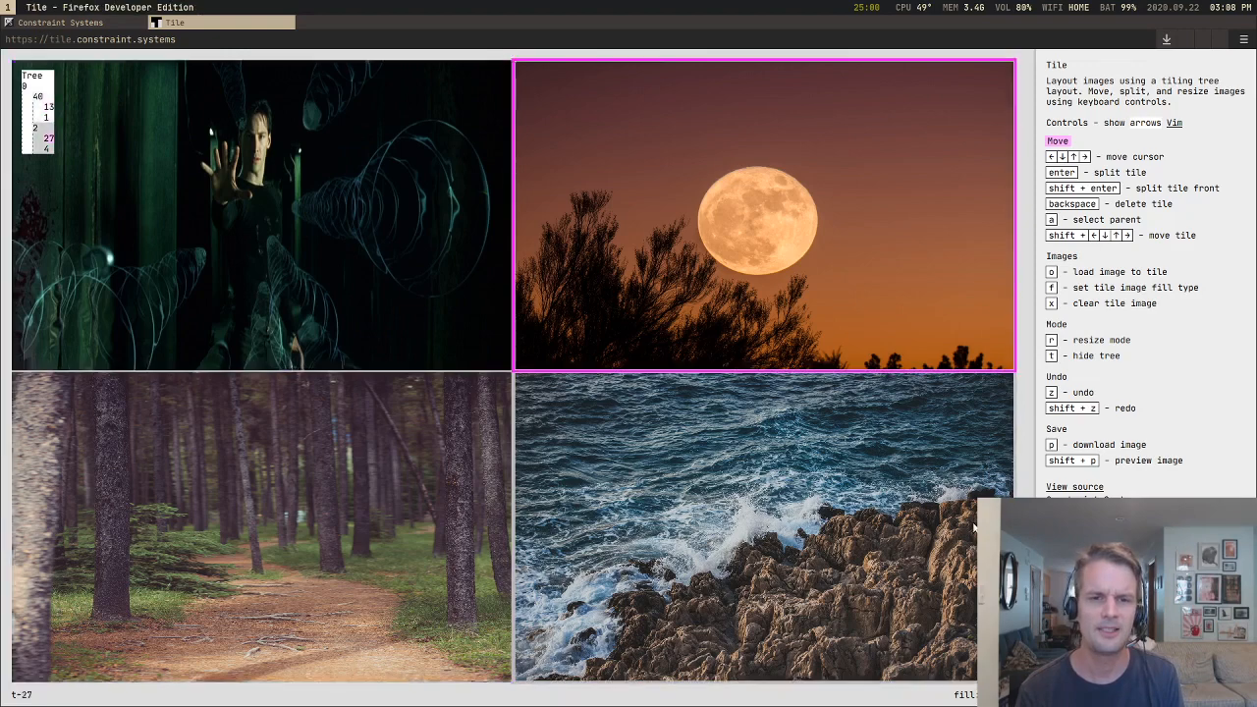
pyautogui.press('Down')
pyautogui.press('Up')
pyautogui.press('Left')
pyautogui.press('Down')
pyautogui.press('Up')
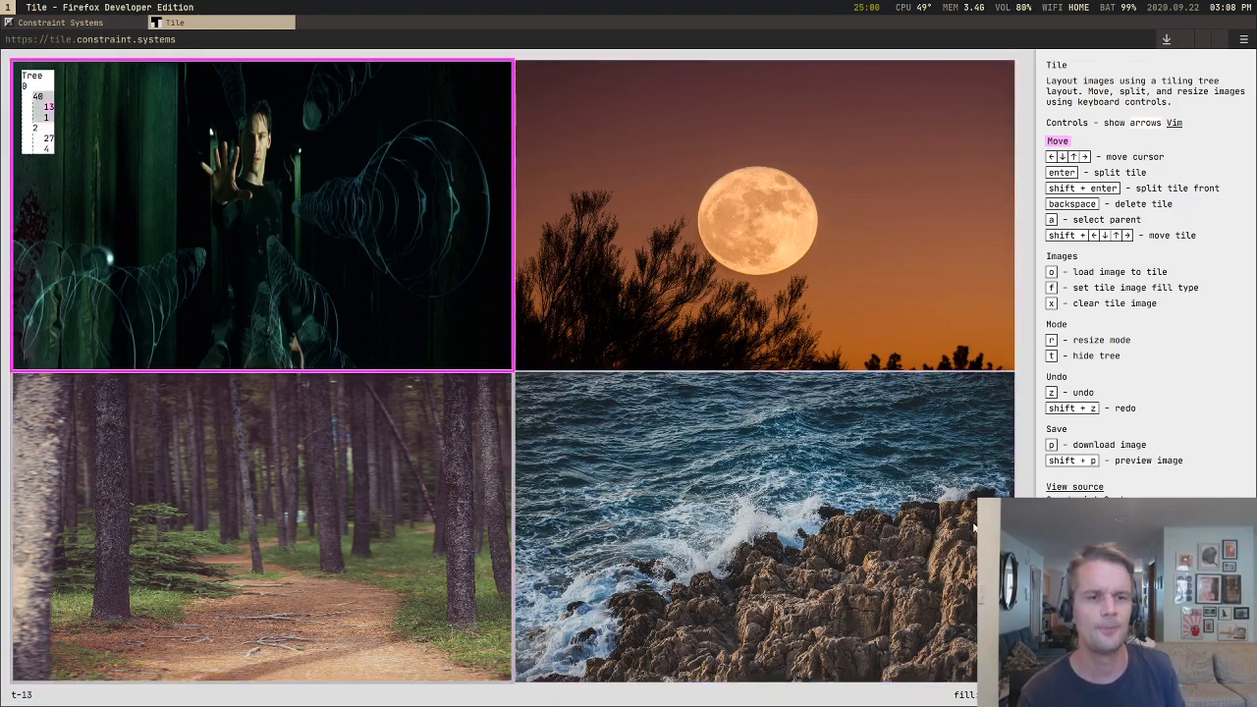
# Step: Step the cursor repeatedly from the matrix tile to the moon and back, and down to the forest tile, ending on the forest
pyautogui.press('Right')
pyautogui.press('Left')
pyautogui.press('Down')
pyautogui.press('Up')
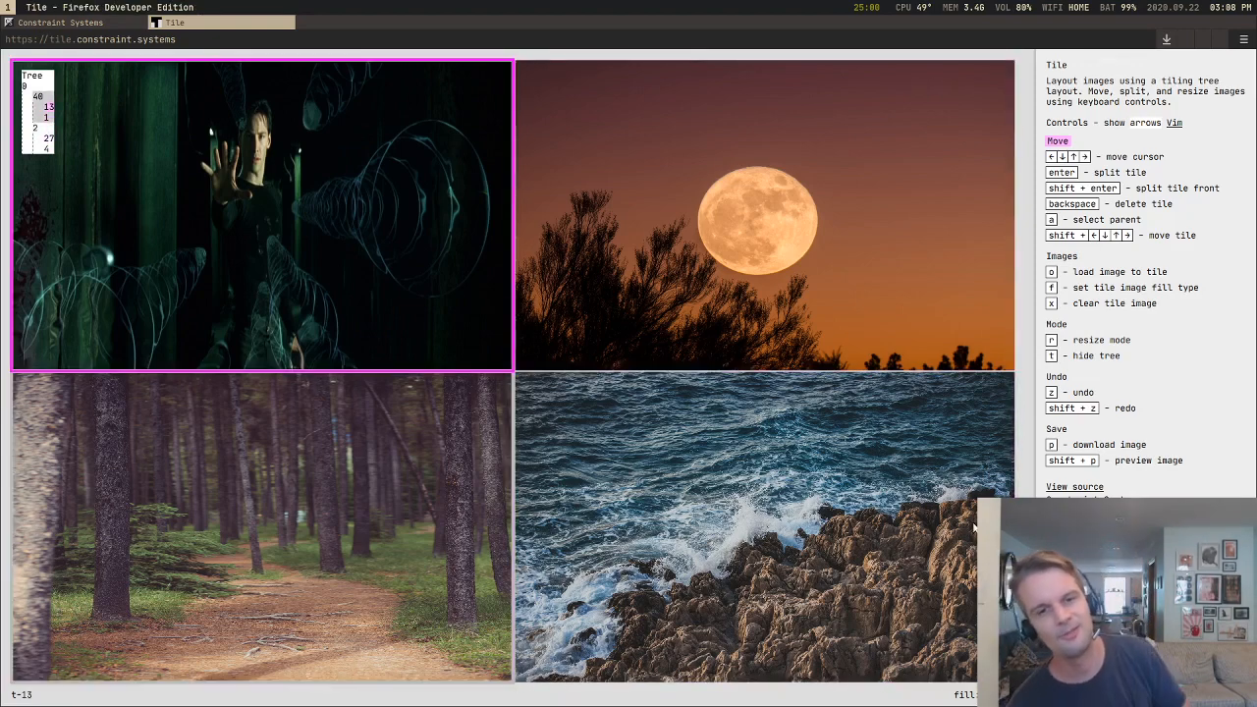
pyautogui.press('Right')
pyautogui.press('Left')
pyautogui.press('Down')
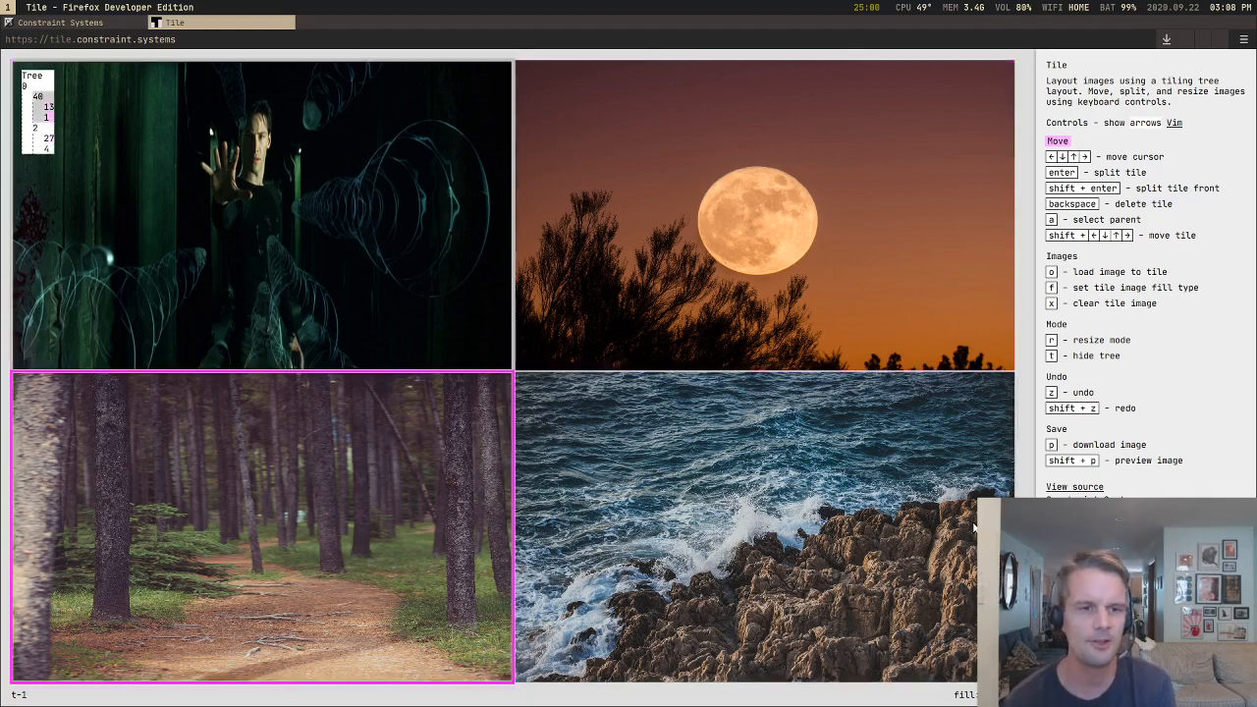
pyautogui.press('Up')
pyautogui.press('Right')
pyautogui.press('Left')
pyautogui.press('Down')
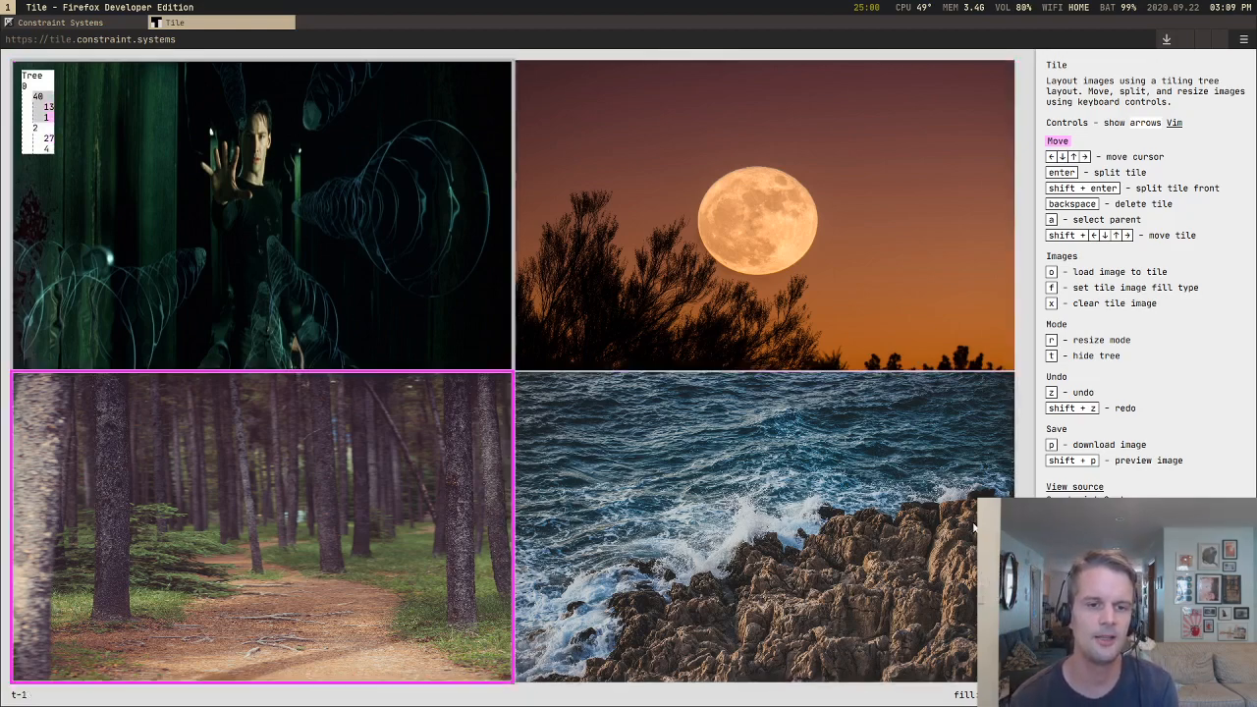
# Step: Trace the cursor path from the forest up to the matrix, across to the moon and down to the sea, ending on the moon
pyautogui.press('Up')
pyautogui.press('Right')
pyautogui.press('Down')
pyautogui.press('Up')
pyautogui.press('Left')
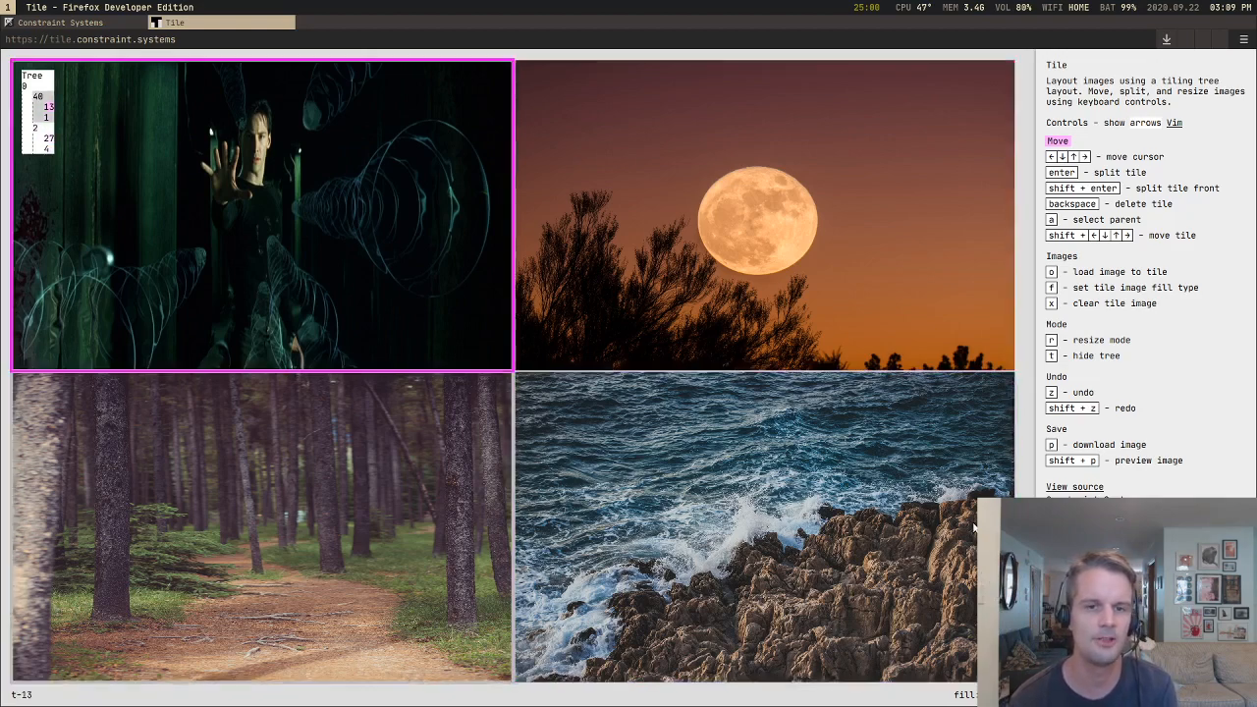
pyautogui.press('Right')
pyautogui.press('Down')
pyautogui.press('Up')
pyautogui.press('Left')
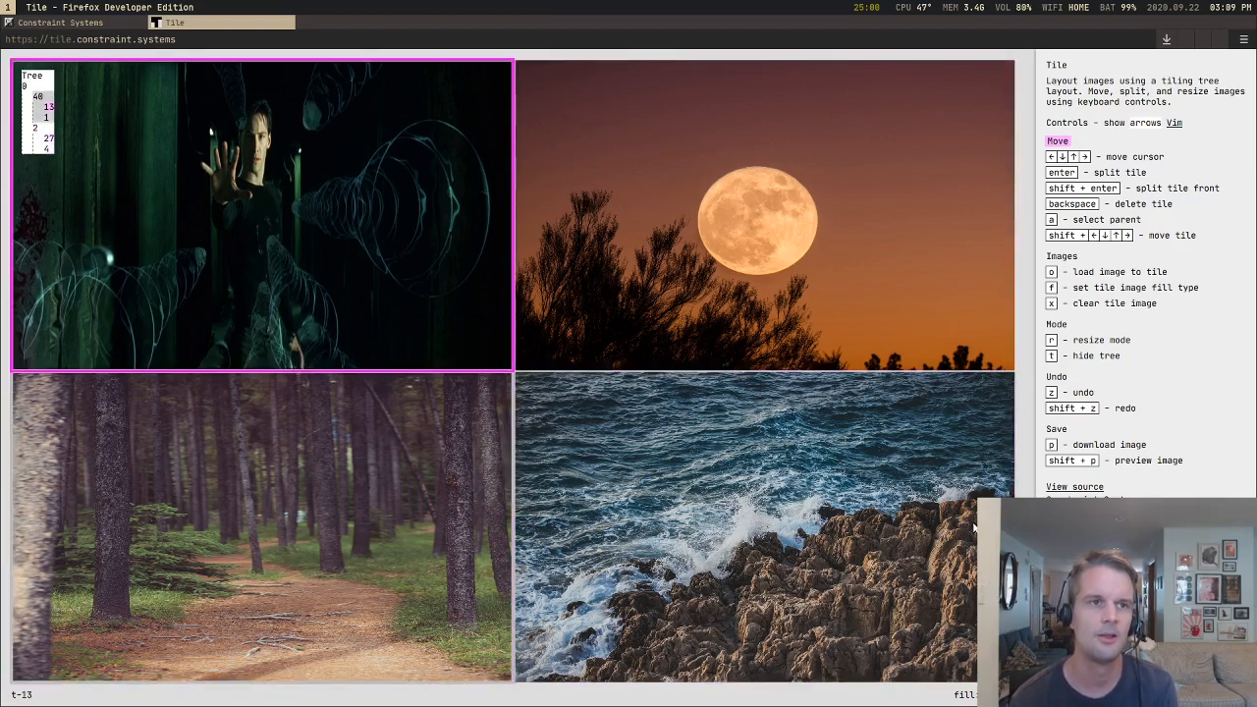
pyautogui.press('Down')
pyautogui.press('Up')
pyautogui.press('Right')
pyautogui.press('Down')
pyautogui.press('Up')
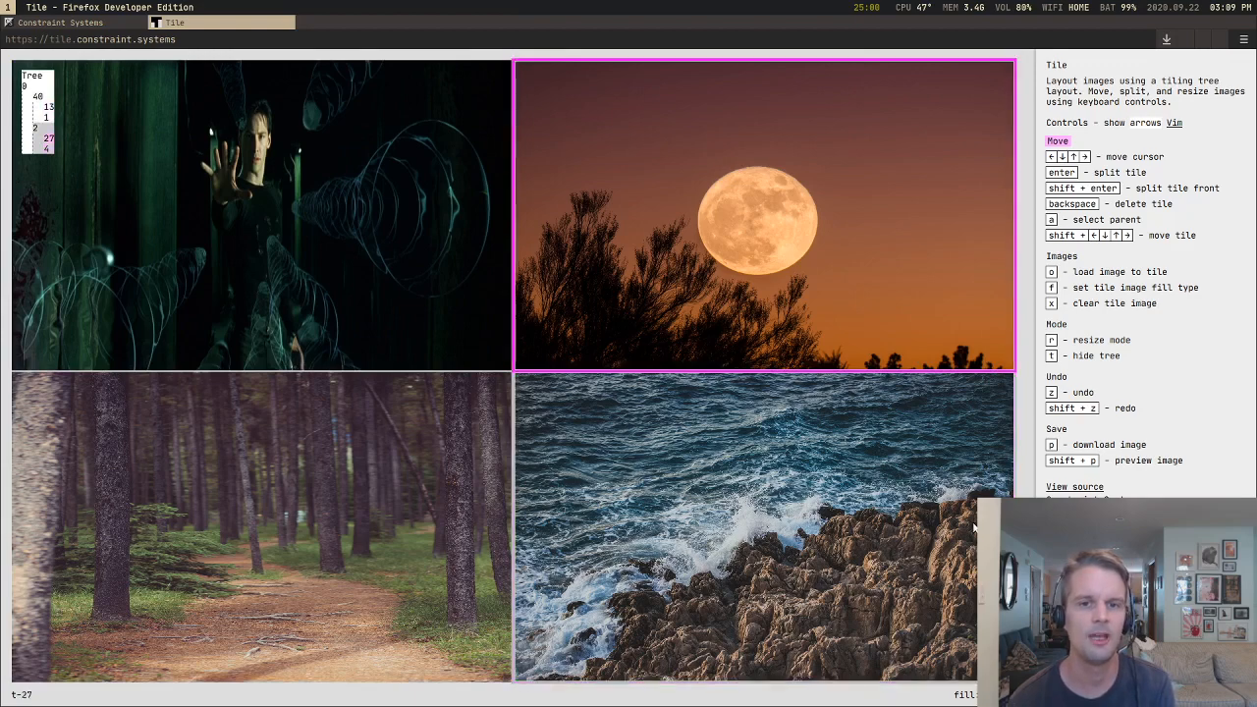
# Step: Compare crossing between the columns at the moon and at the sea tile, checking the cursor position in the tree
pyautogui.press('Left')
pyautogui.press('Down')
pyautogui.press('Up')
pyautogui.press('Right')
pyautogui.press('Down')
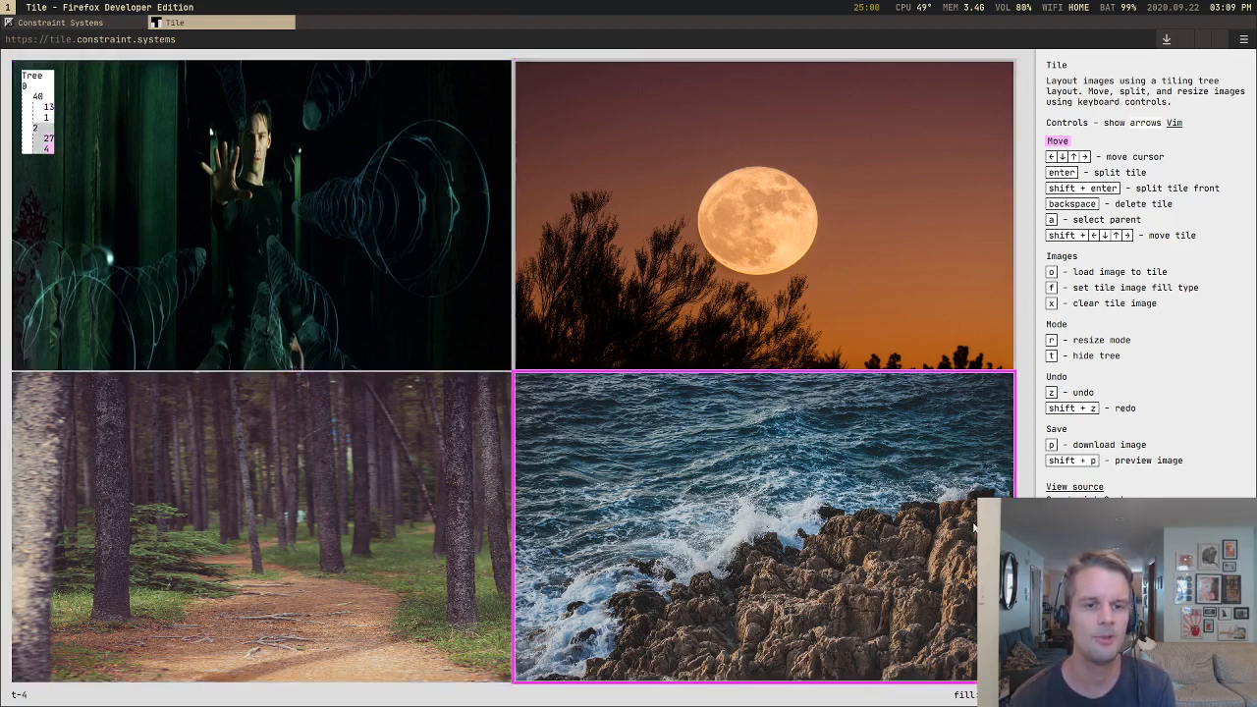
pyautogui.press('Up')
pyautogui.press('Left')
pyautogui.press('Right')
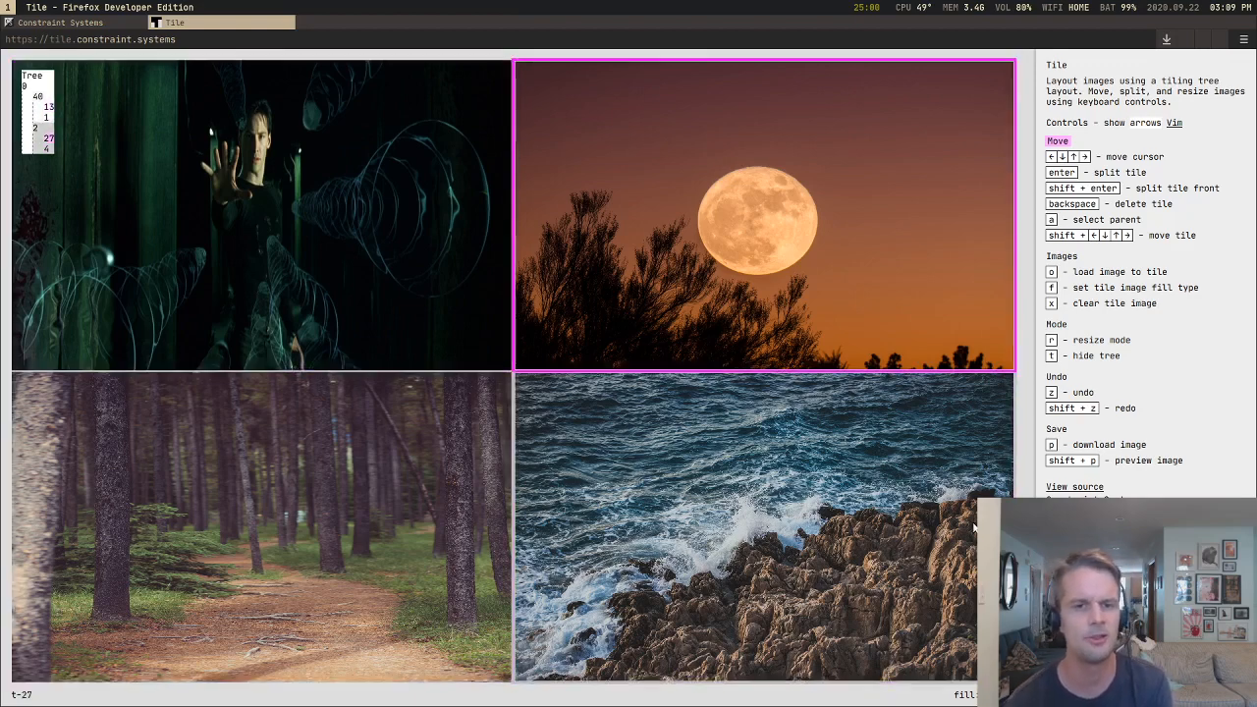
pyautogui.press('Down')
pyautogui.press('Left')
pyautogui.press('Up')
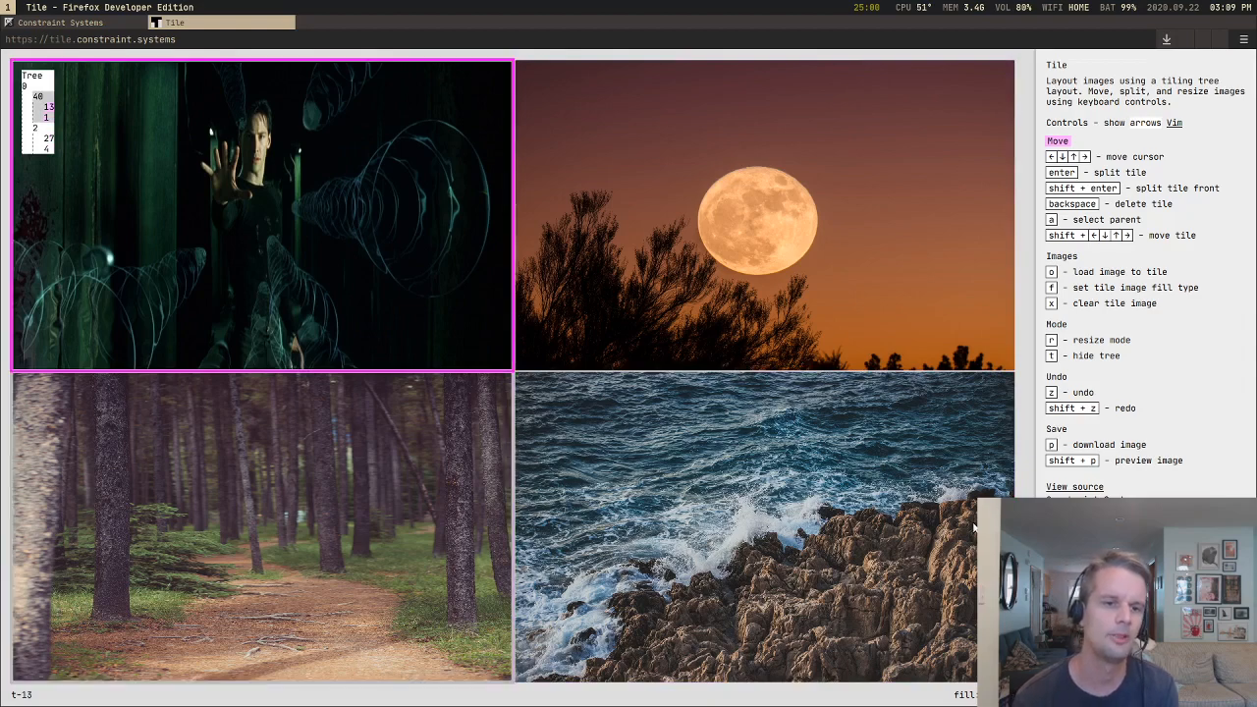
pyautogui.press('Down')
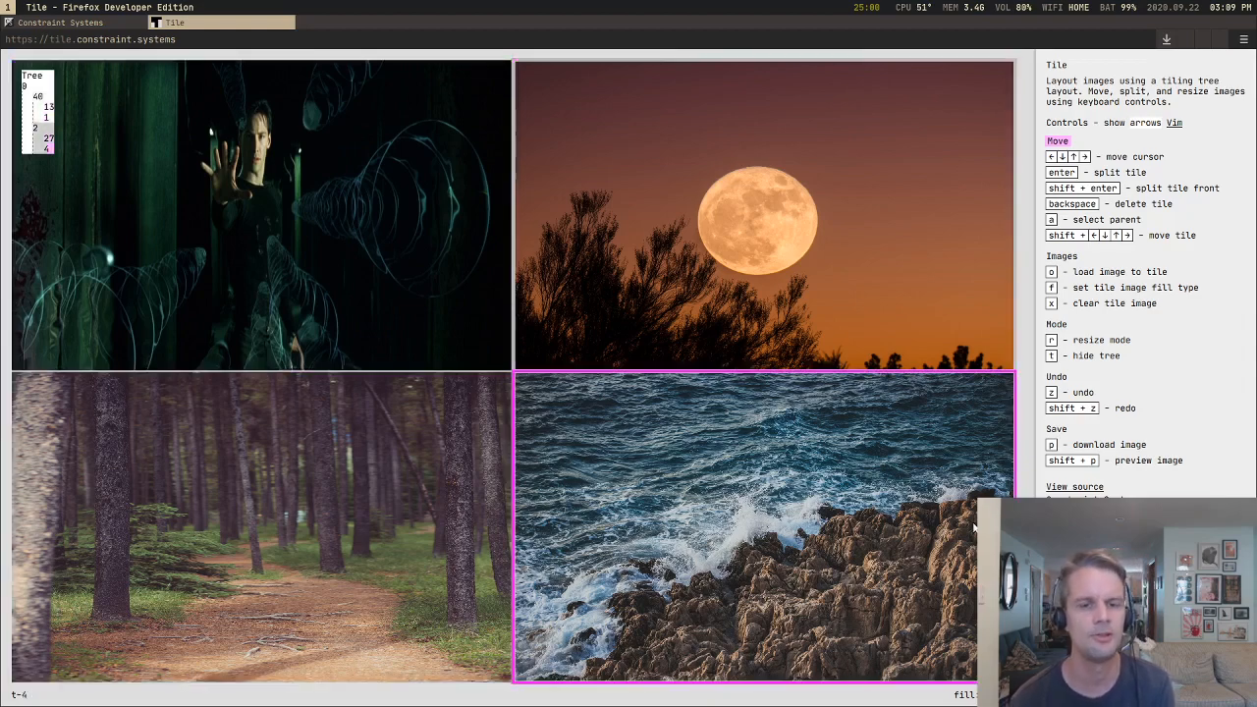
# Step: Return the cursor to the matrix and forest column and alternate between its two tiles, ending on the matrix
pyautogui.press('Left')
pyautogui.press('Up')
pyautogui.press('Down')
pyautogui.press('Up')
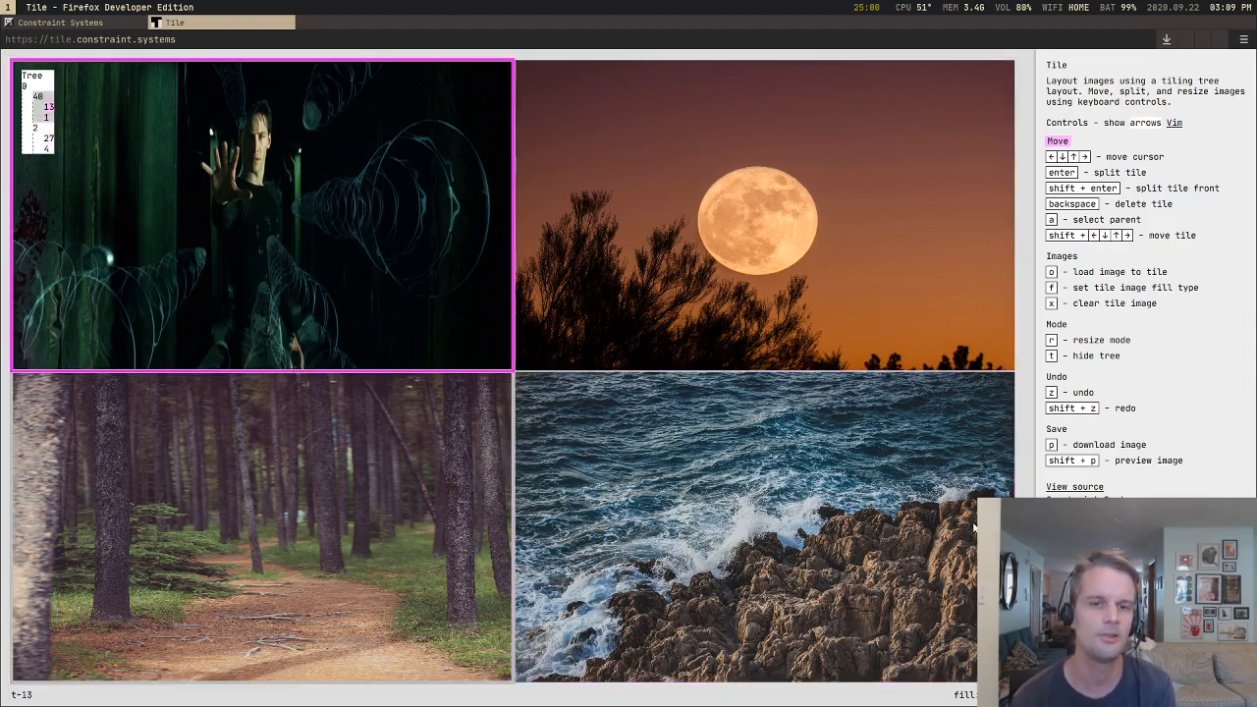
pyautogui.press('Down')
pyautogui.press('Up')
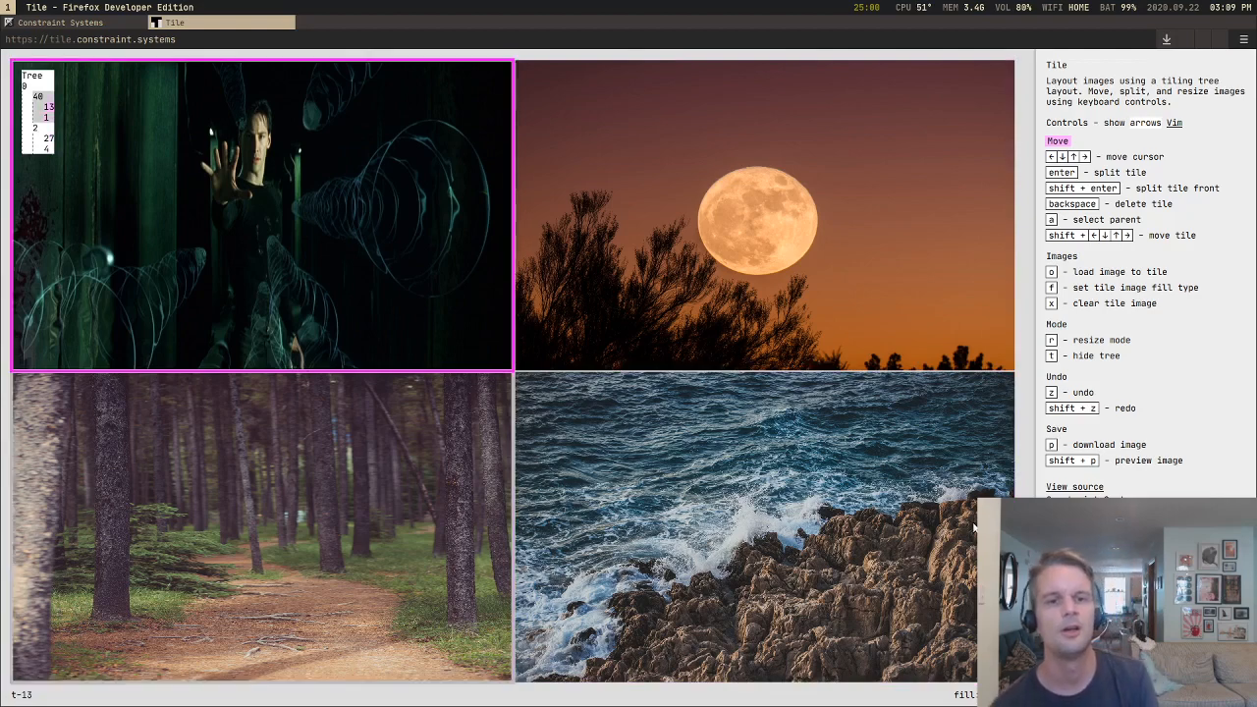
pyautogui.press('Down')
pyautogui.press('Up')
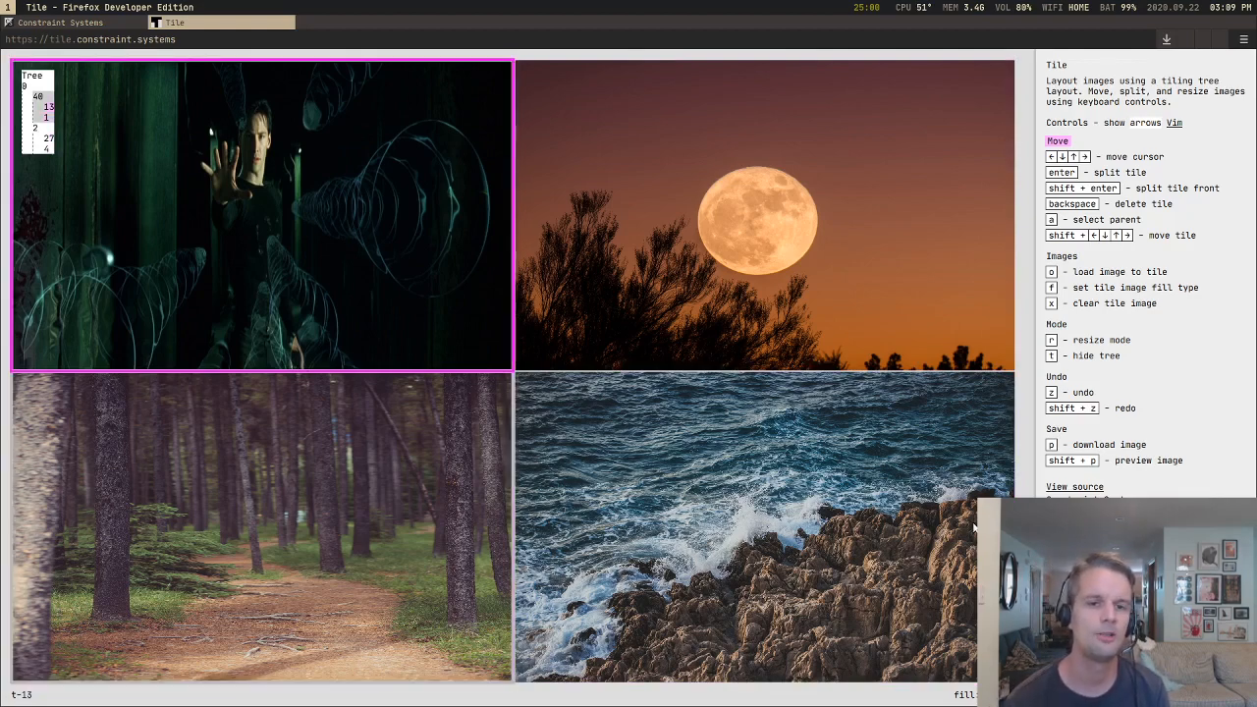
pyautogui.press('Down')
pyautogui.press('Up')
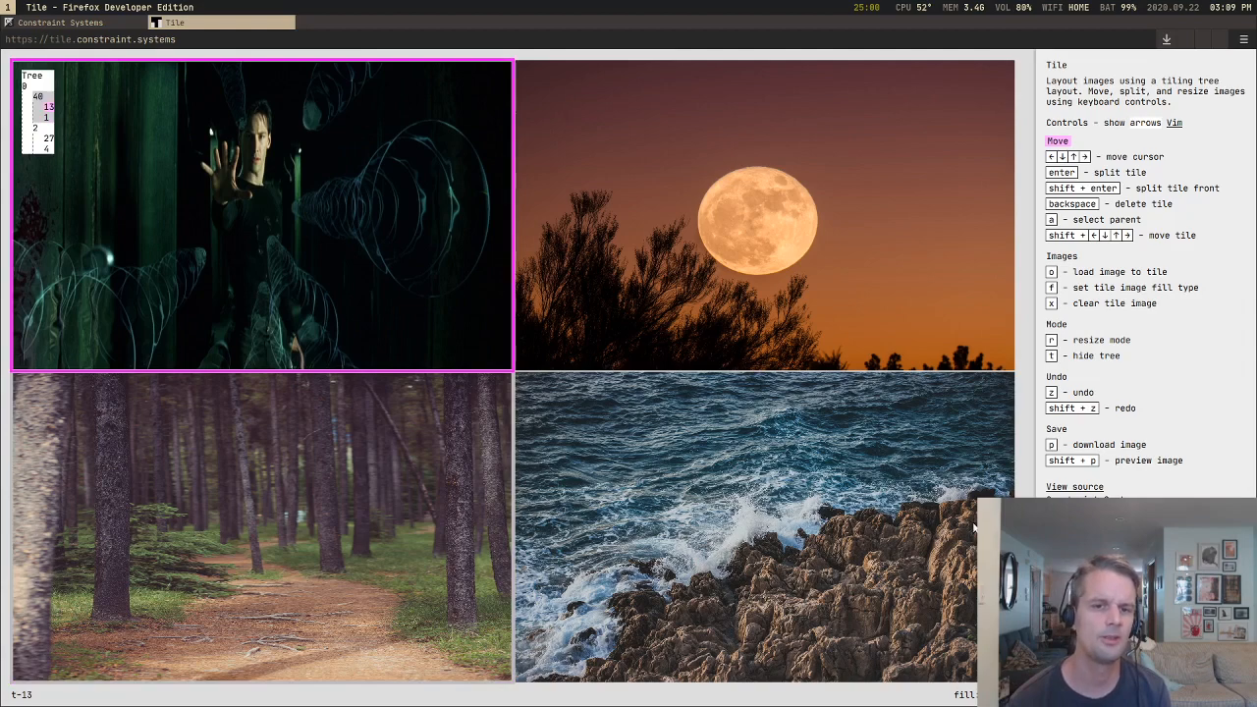
pyautogui.press('Down')
pyautogui.press('Up')
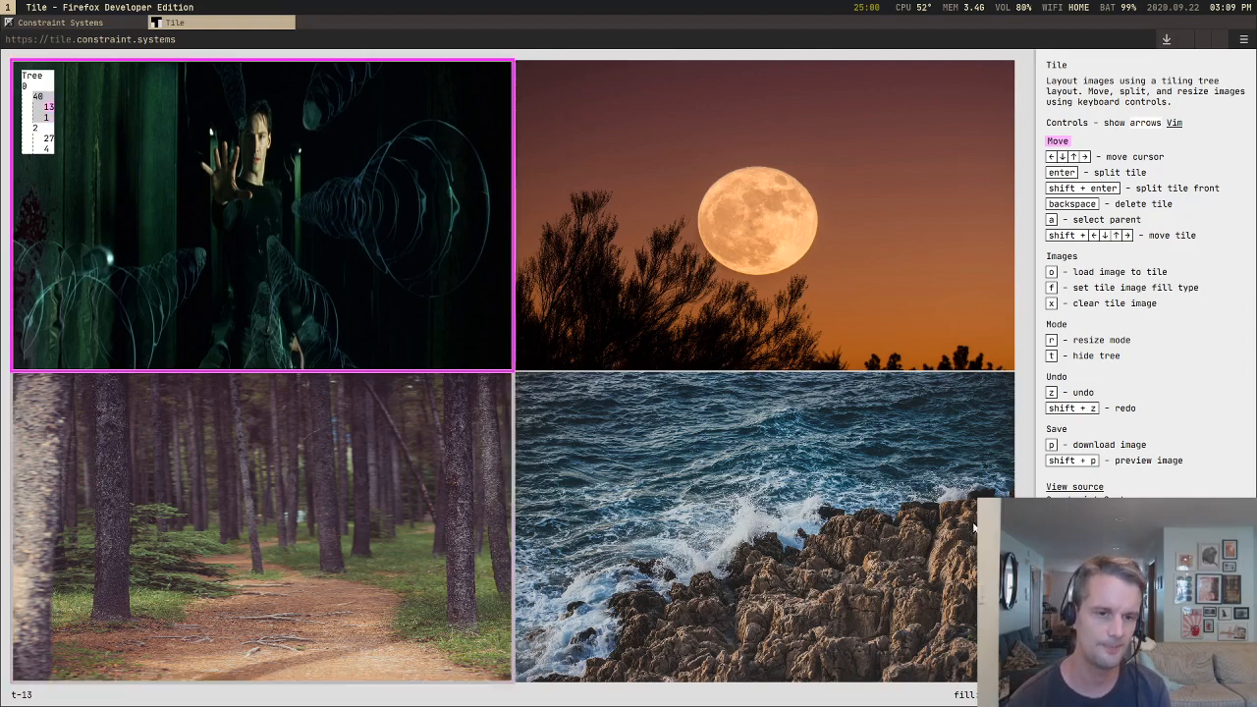
# Step: Contrast crossing from the matrix to the moon with stepping down to the forest and back, ending on the moon tile
pyautogui.press('Right')
pyautogui.press('Left')
pyautogui.press('Right')
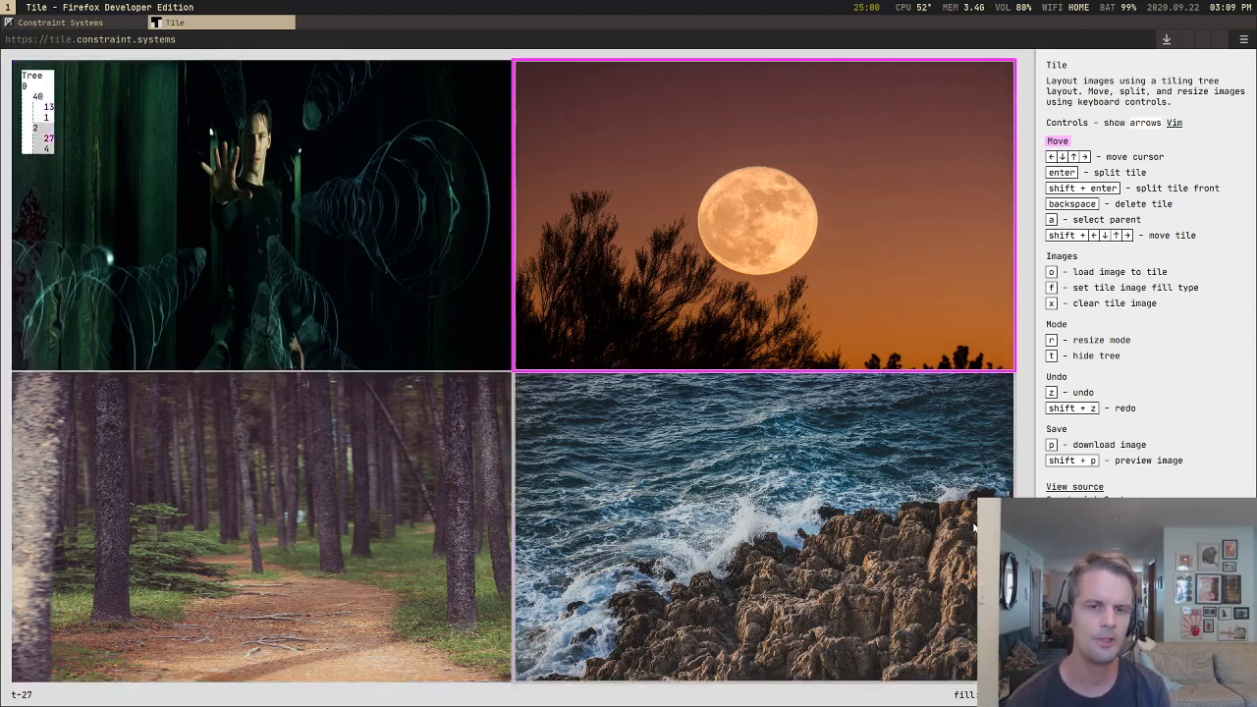
pyautogui.press('Left')
pyautogui.press('Down')
pyautogui.press('Up')
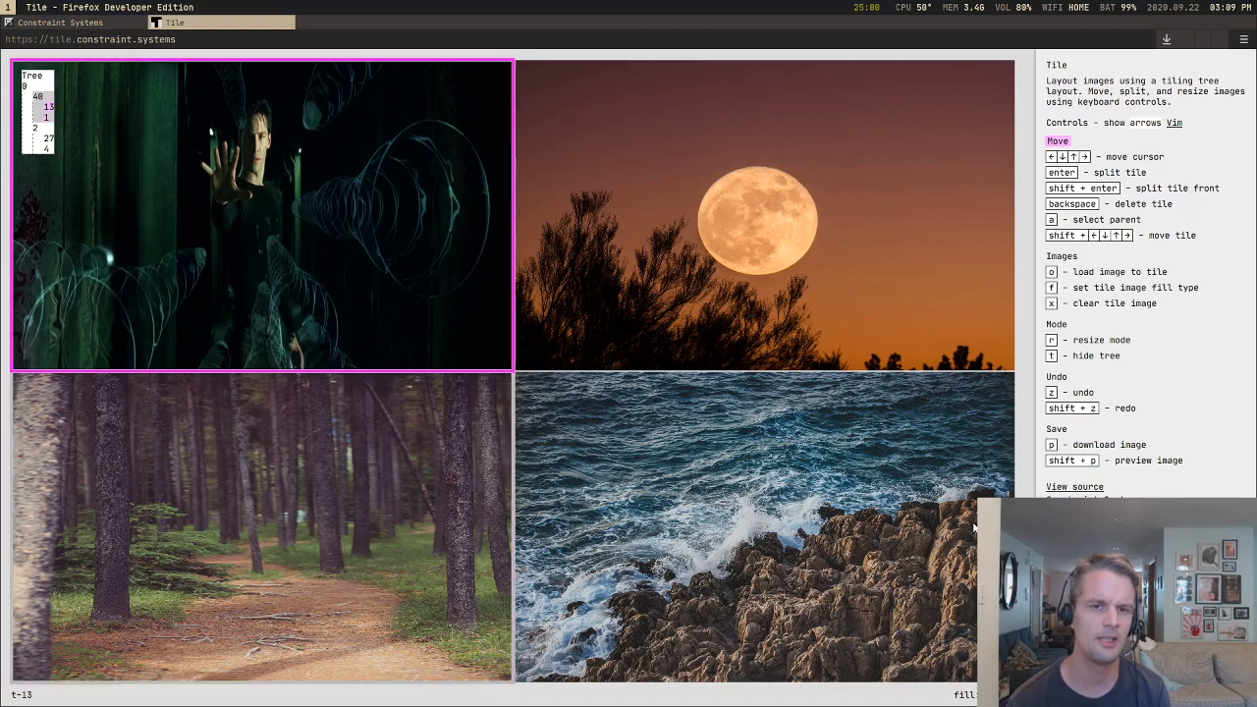
pyautogui.press('Down')
pyautogui.press('Up')
pyautogui.press('Right')
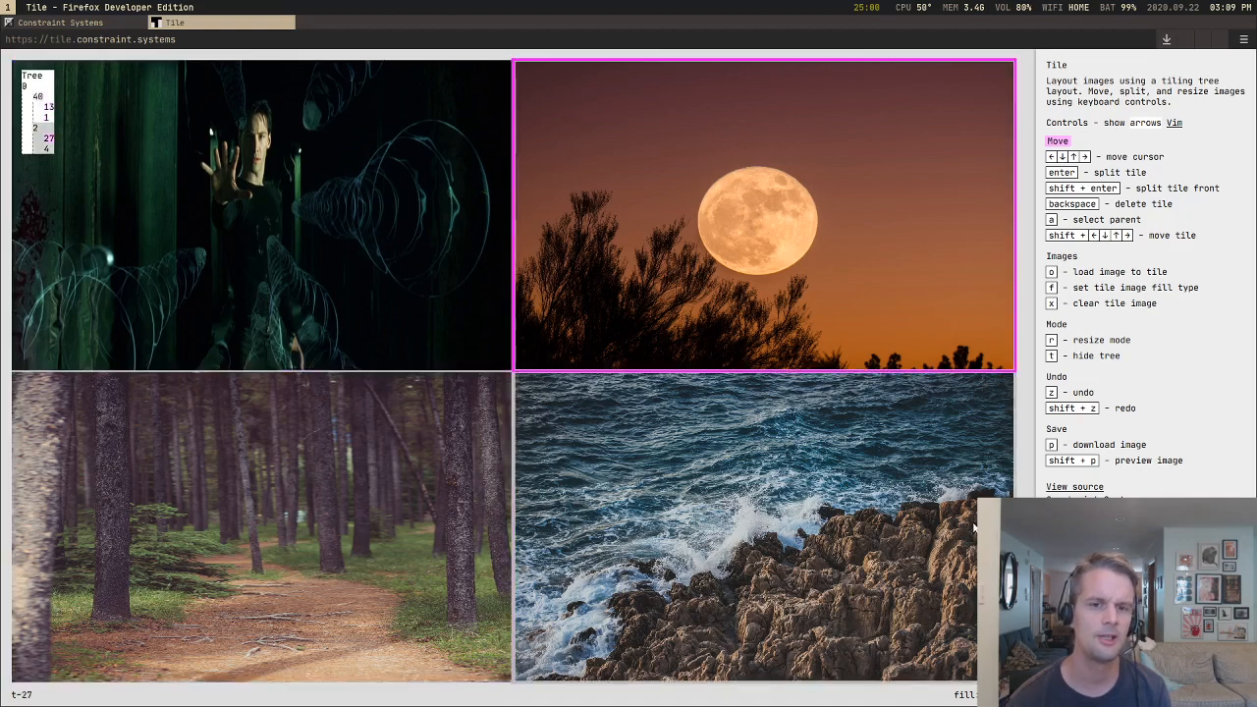
# Step: Clear the images from all four tiles: the moon, the sea, the forest and the matrix
pyautogui.press('Down')
pyautogui.press('Up')
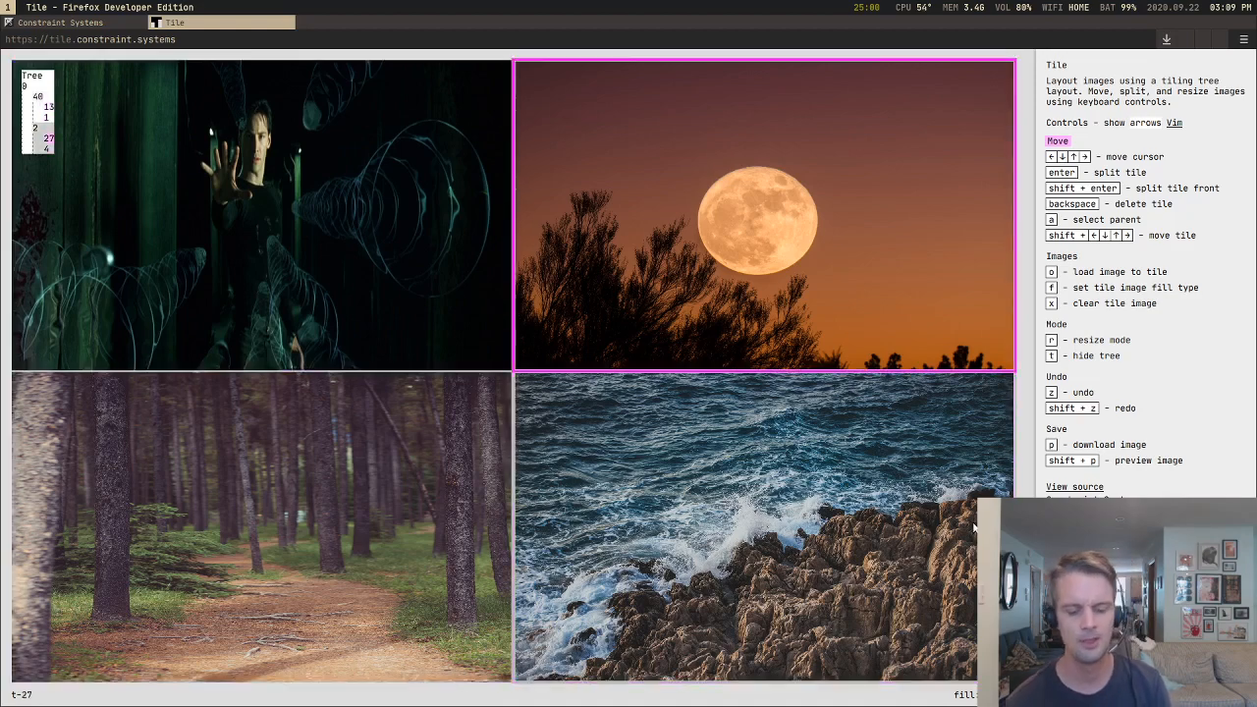
pyautogui.press('x')
pyautogui.press('Down')
pyautogui.press('x')
pyautogui.press('Left')
pyautogui.press('x')
pyautogui.press('Up')
pyautogui.press('x')
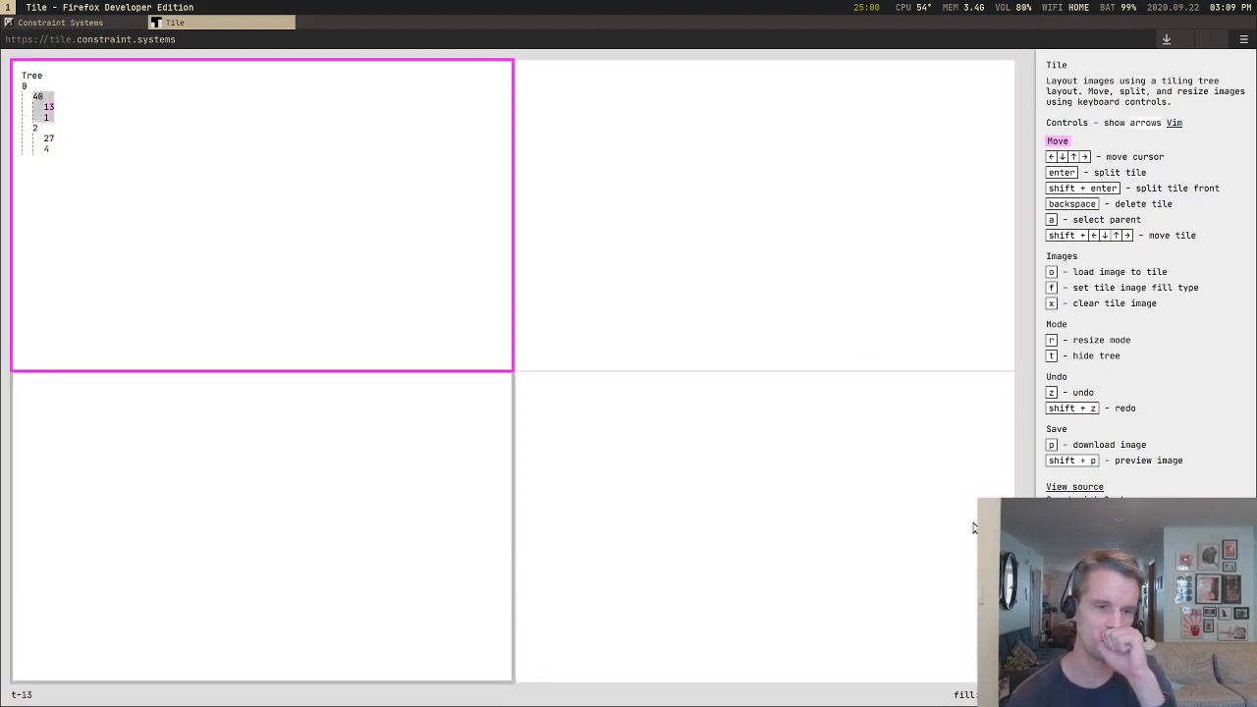
# Step: Cross back and forth between the two upper blank tiles, and reach the lower-right tile through the lower-left one, following the tree
pyautogui.press('Right')
pyautogui.press('Left')
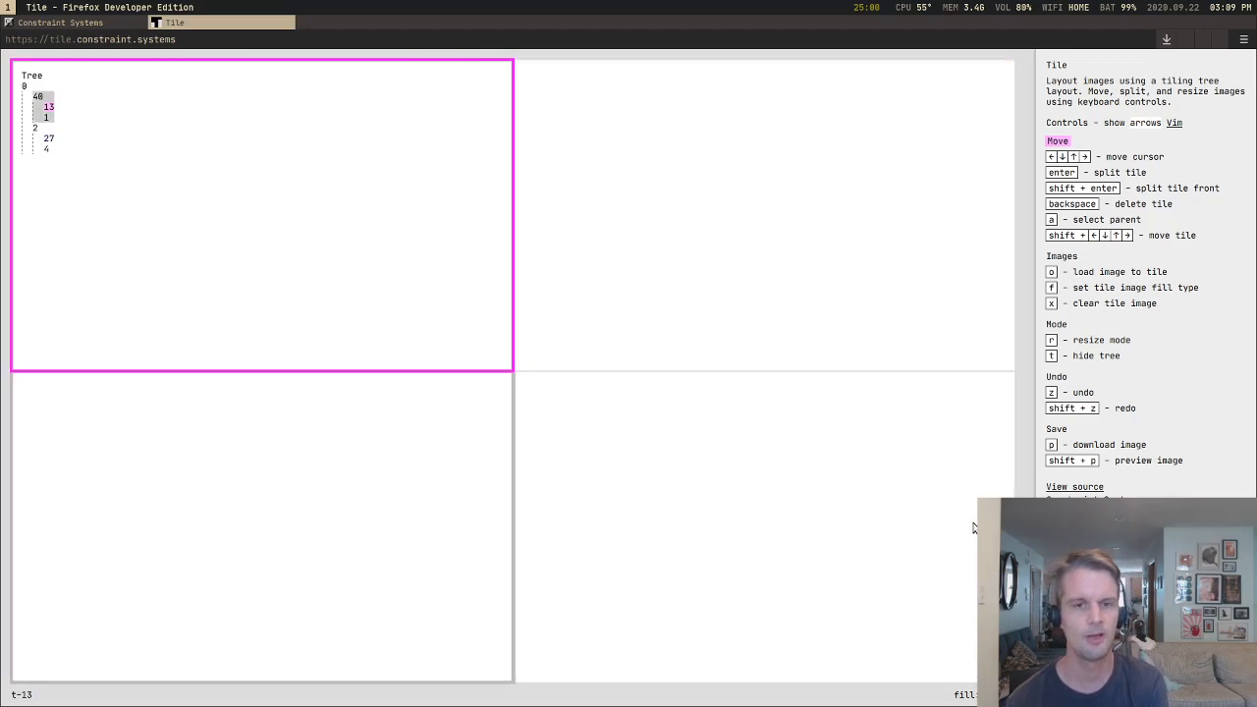
pyautogui.press('Right')
pyautogui.press('Left')
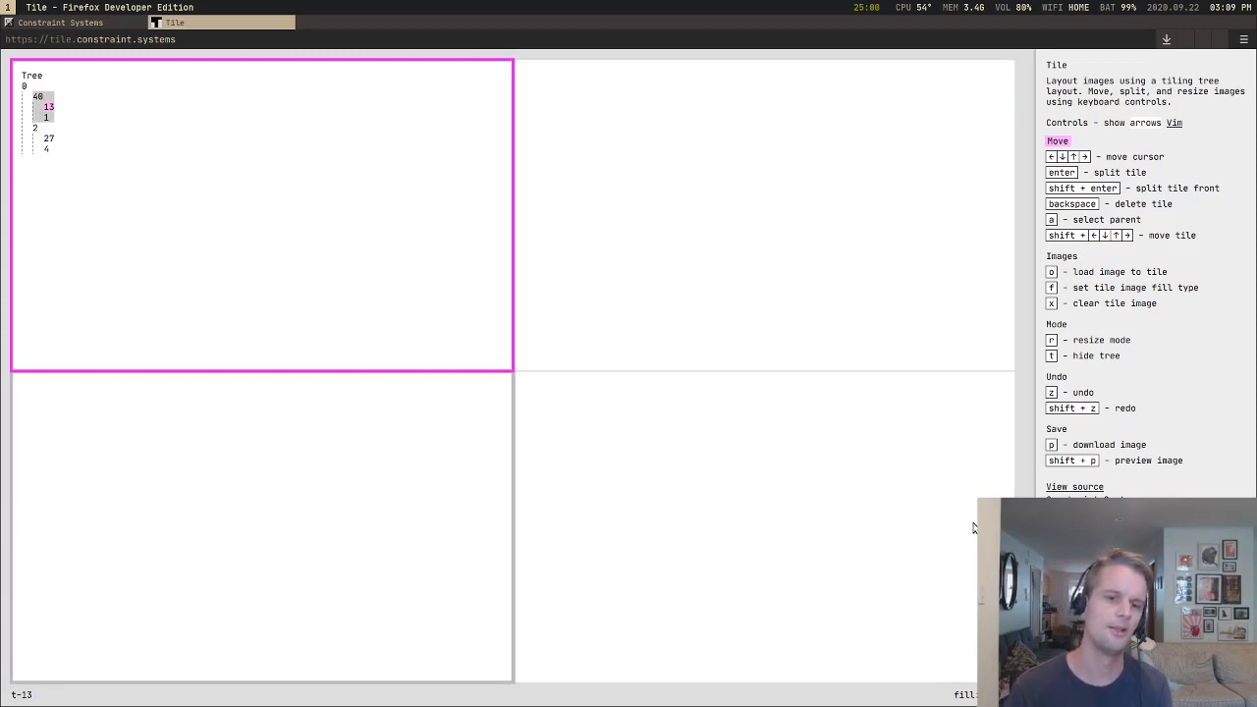
pyautogui.press('Down')
pyautogui.press('Right')
pyautogui.press('Up')
pyautogui.press('Down')
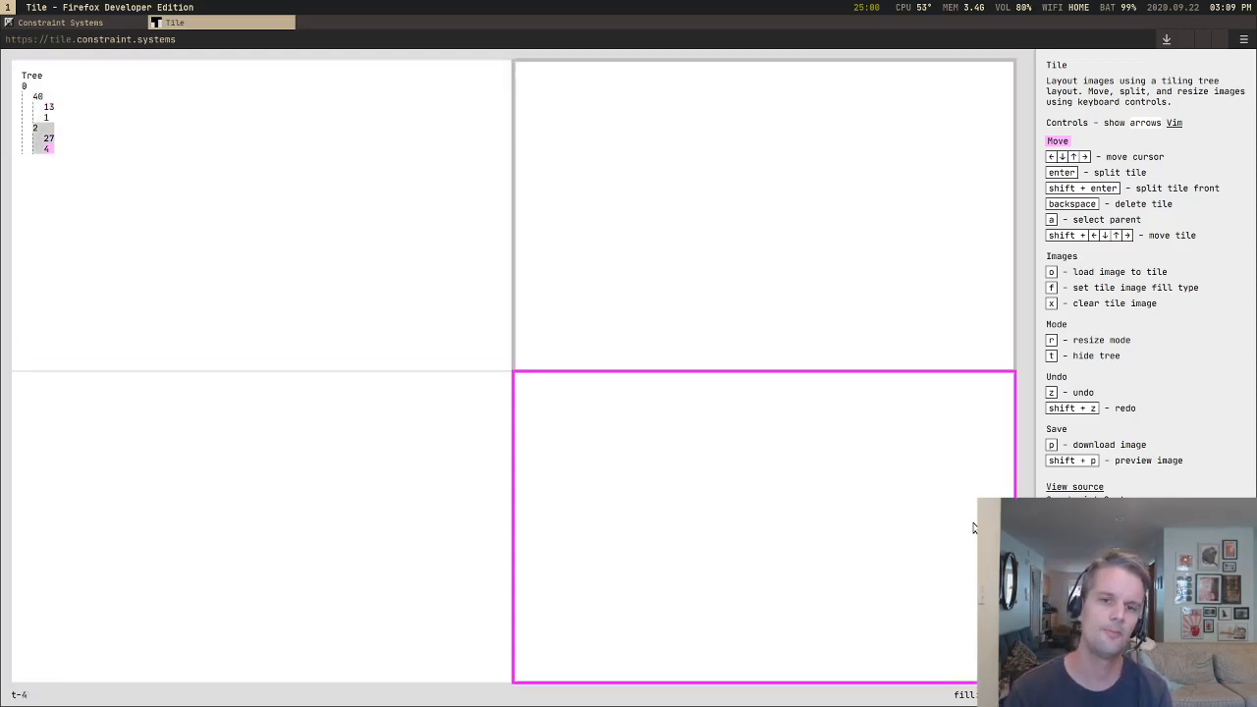
# Step: Alternate between the second column's tiles and between the first column's tiles, comparing these moves with crossing columns and ending on the upper-left tile
pyautogui.press('Up')
pyautogui.press('Down')
pyautogui.press('Up')
pyautogui.press('Left')
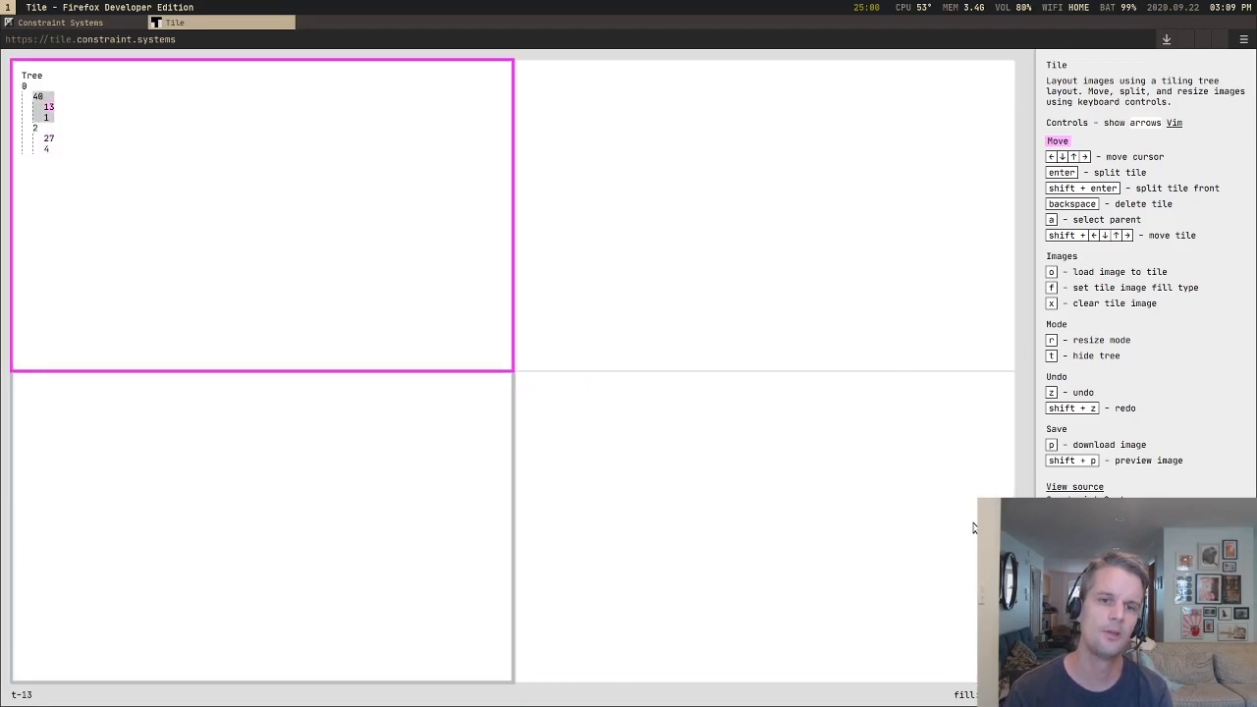
pyautogui.press('Down')
pyautogui.press('Up')
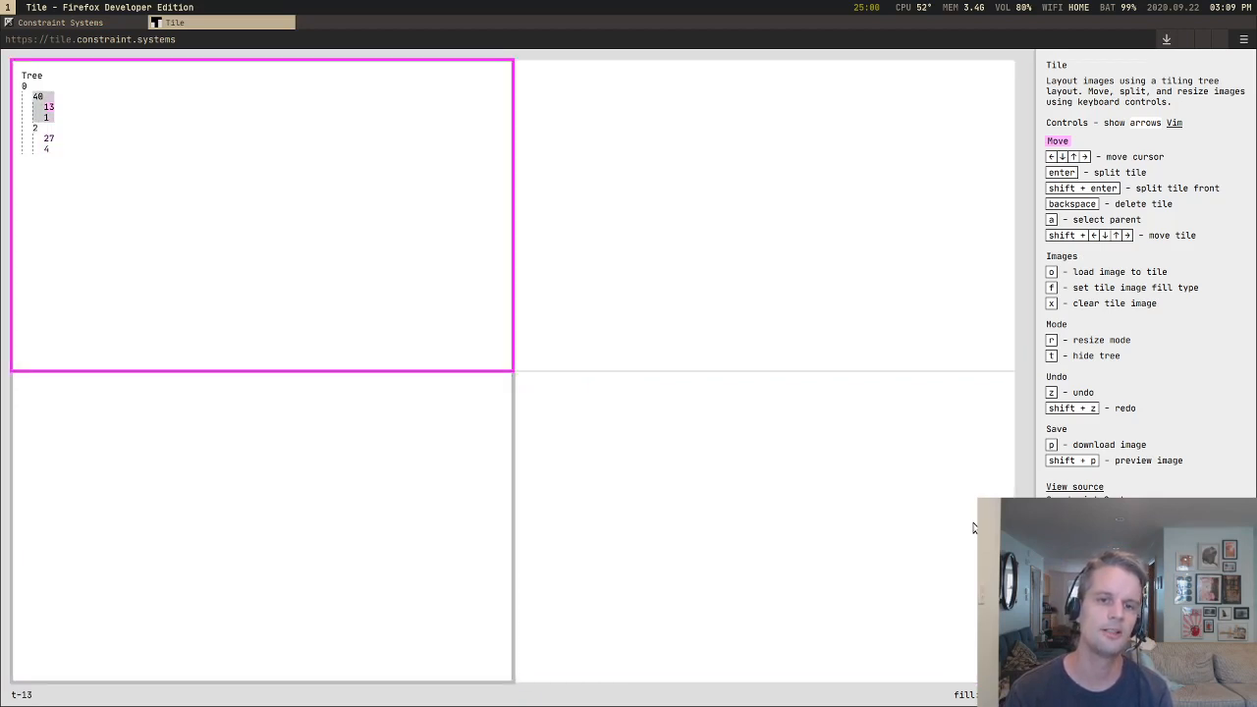
pyautogui.press('Right')
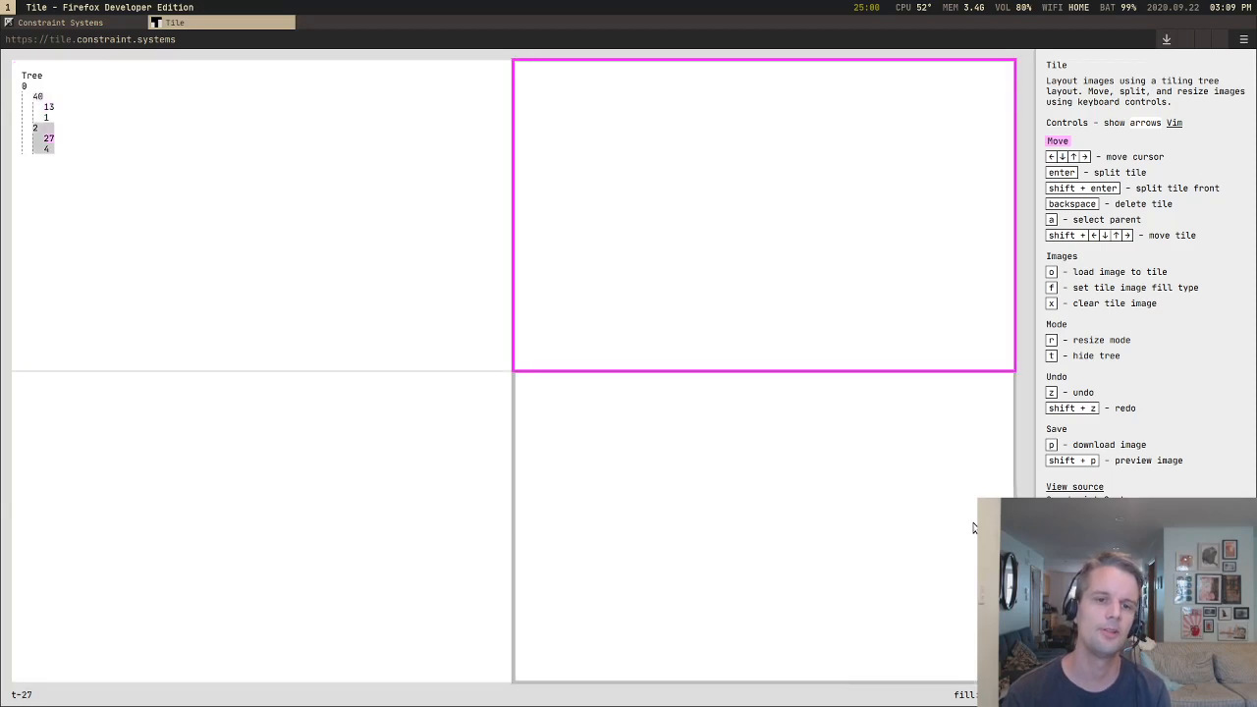
pyautogui.press('Left')
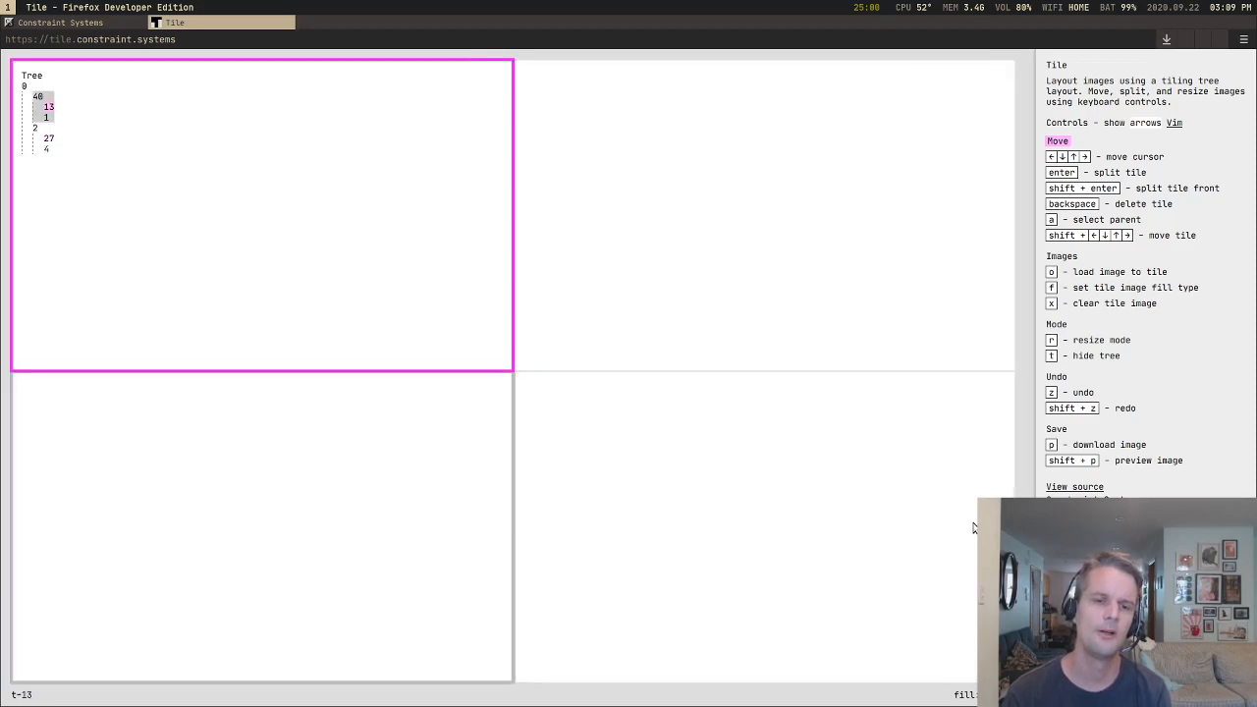
# Step: Trace sibling moves within each blank column and the crossings between columns, ending back on the upper-left tile
pyautogui.press('Down')
pyautogui.press('Up')
pyautogui.press('Right')
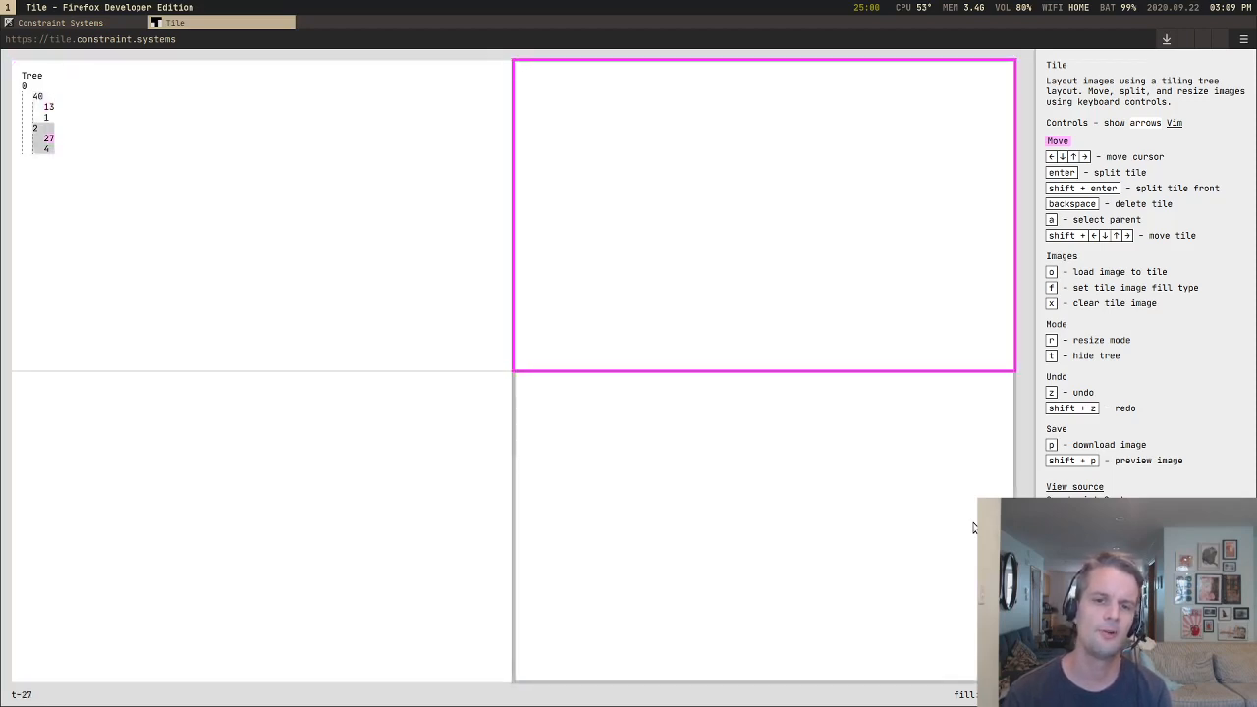
pyautogui.press('Down')
pyautogui.press('Up')
pyautogui.press('Down')
pyautogui.press('Left')
pyautogui.press('Up')
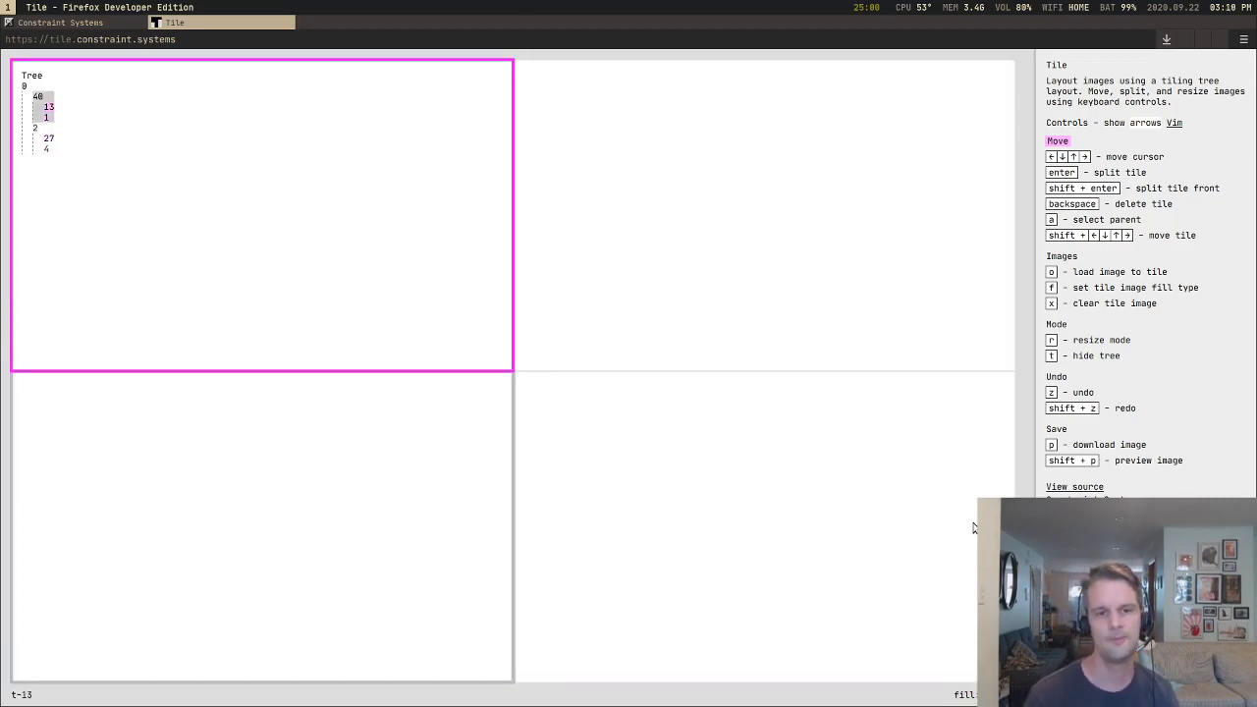
# Step: Move the upper-left tile out of its column and into the slot beside the second column's upper tile
pyautogui.hotkey('shift', 'Right')
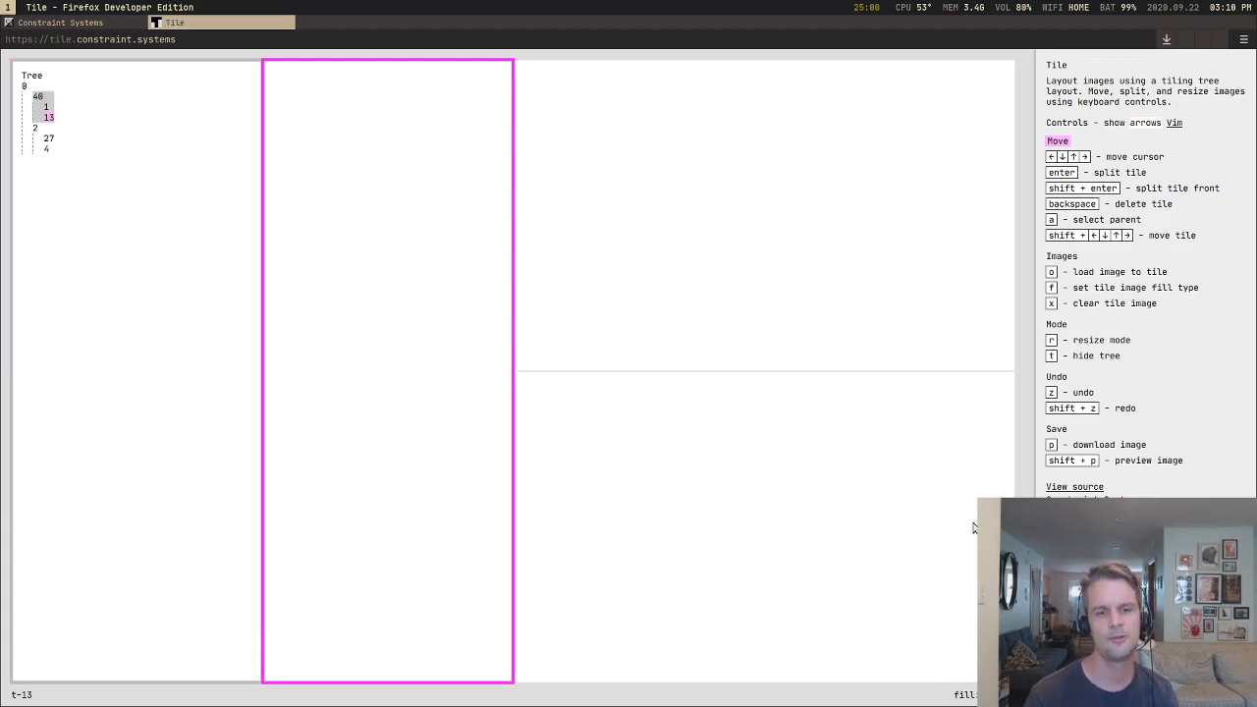
pyautogui.hotkey('shift', 'Right')
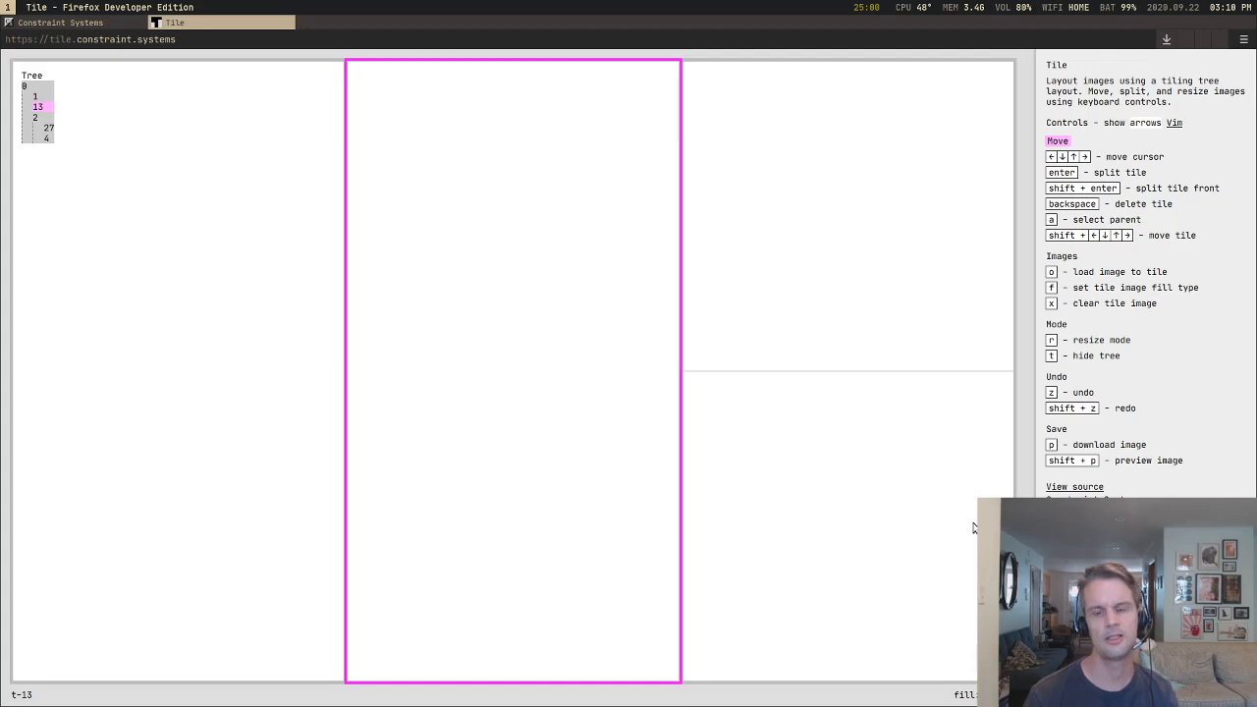
pyautogui.hotkey('shift', 'Right')
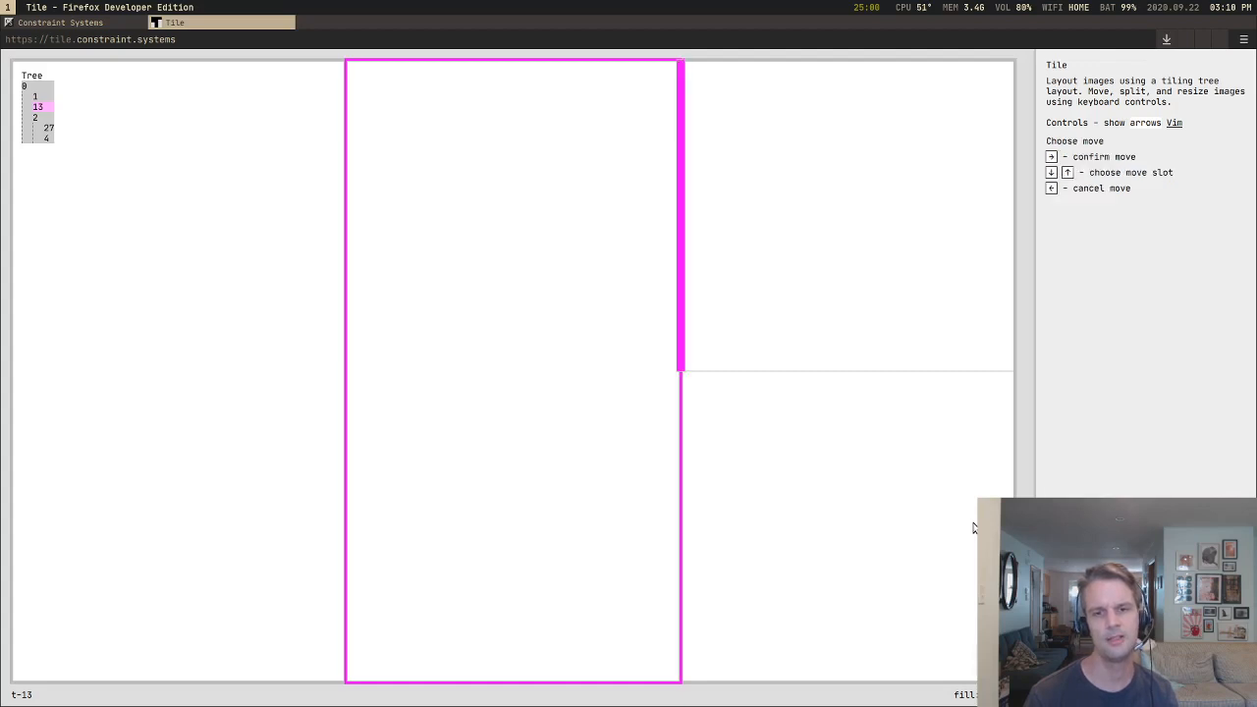
pyautogui.press('Return')
pyautogui.hotkey('shift', 'Right')
pyautogui.hotkey('shift', 'Left')
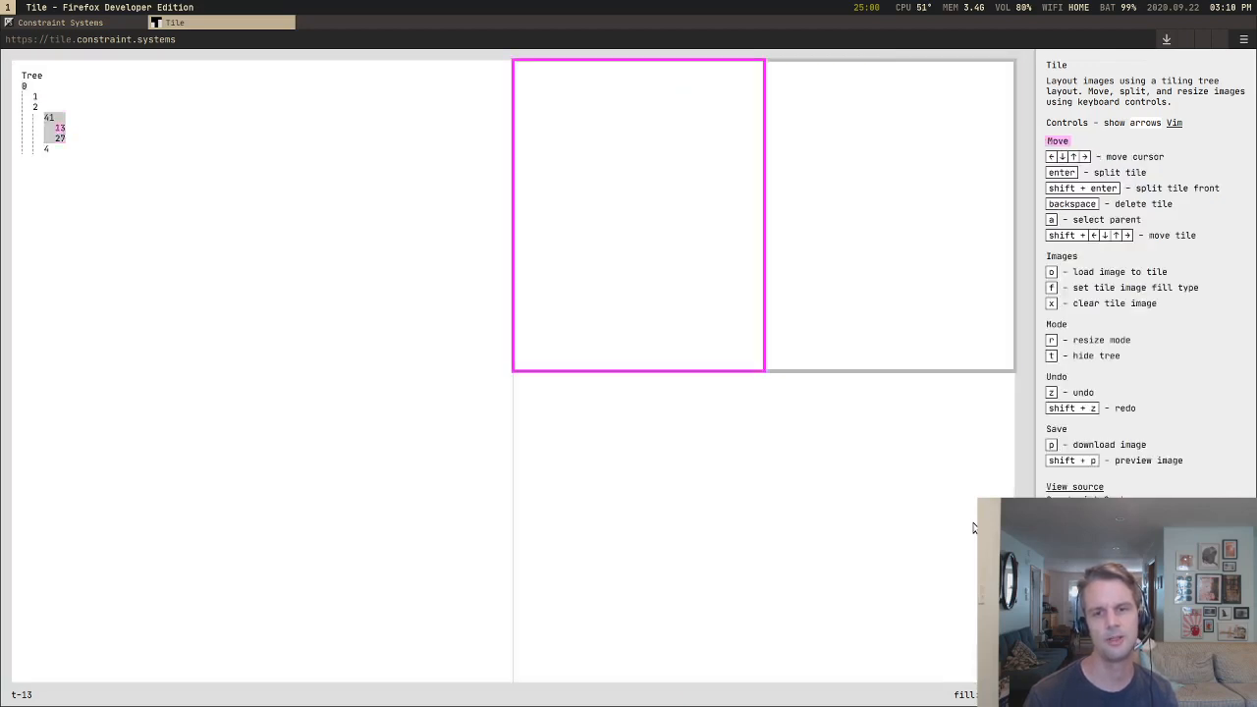
# Step: Swap the two side-by-side upper tiles and move tile 27 out into its own full-height middle column
pyautogui.hotkey('shift', 'Right')
pyautogui.press('Left')
pyautogui.hotkey('shift', 'Left')
pyautogui.hotkey('shift', 'Left')
pyautogui.hotkey('shift', 'Left')
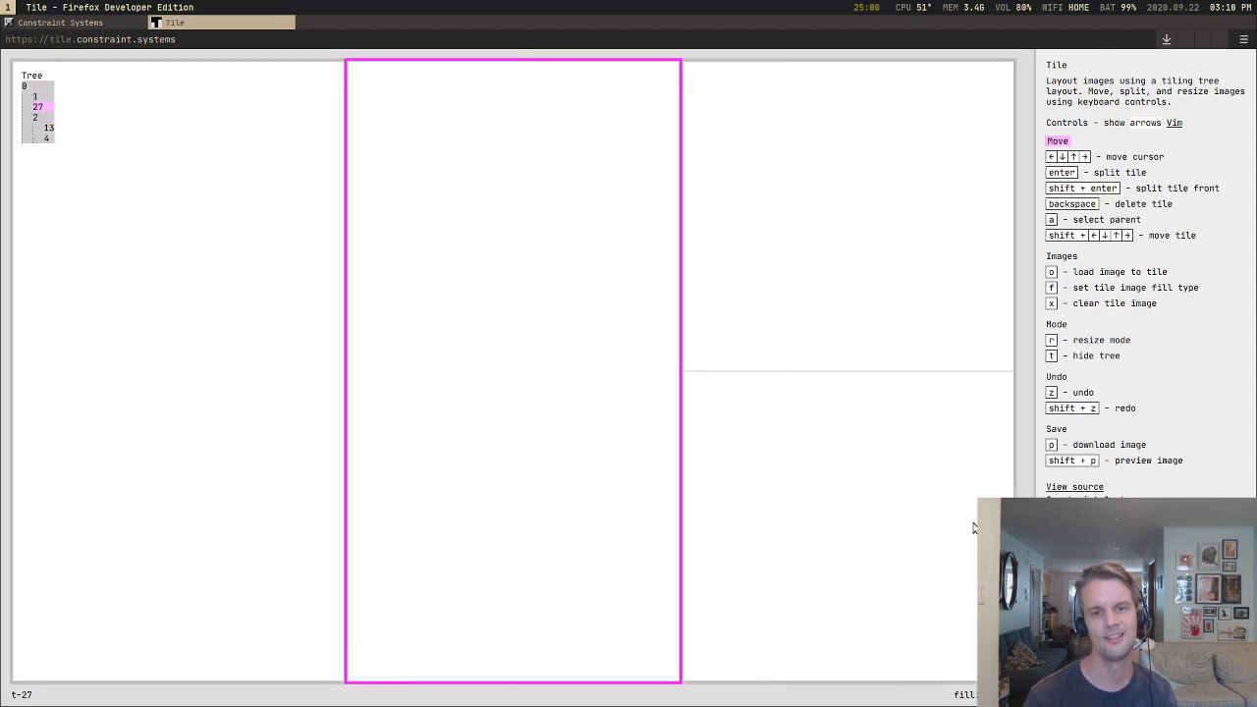
# Step: Stack the middle tile beneath the first column's tile to rebuild the two-by-two grid, and select the lower-right tile
pyautogui.hotkey('shift', 'Down')
pyautogui.hotkey('shift', 'Up')
pyautogui.hotkey('shift', 'Down')
pyautogui.press('Up')
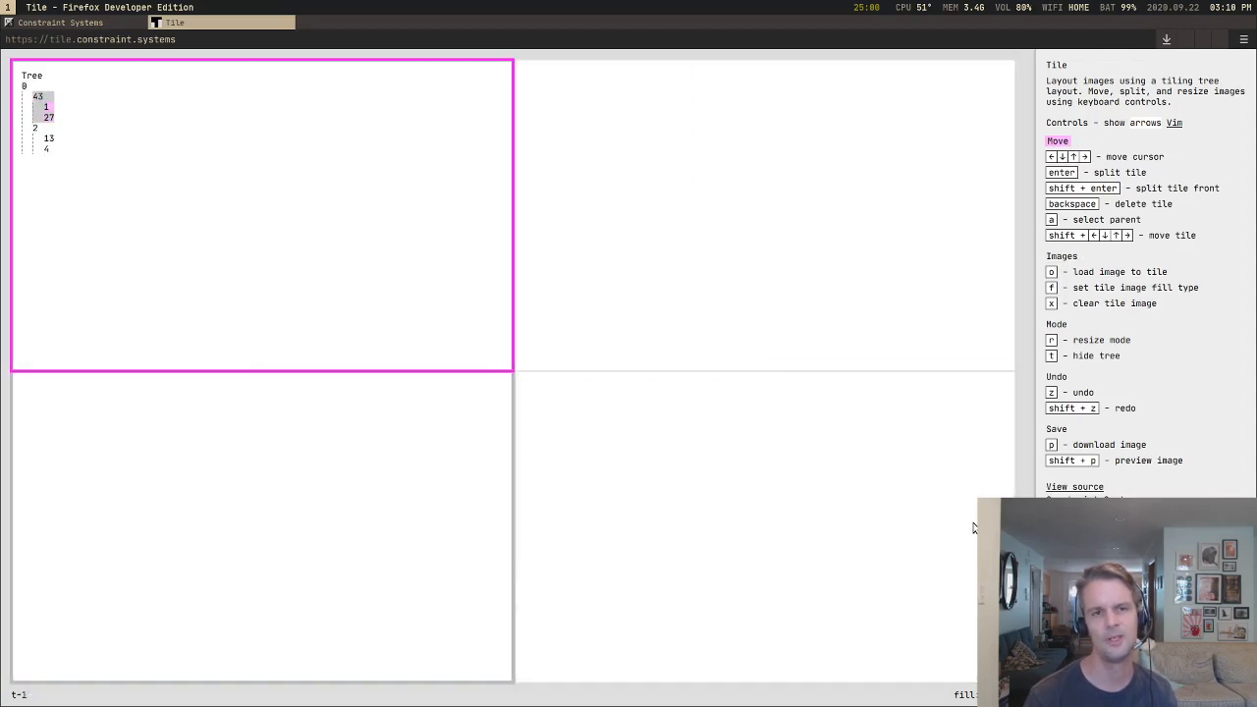
pyautogui.press('Right')
pyautogui.press('Down')
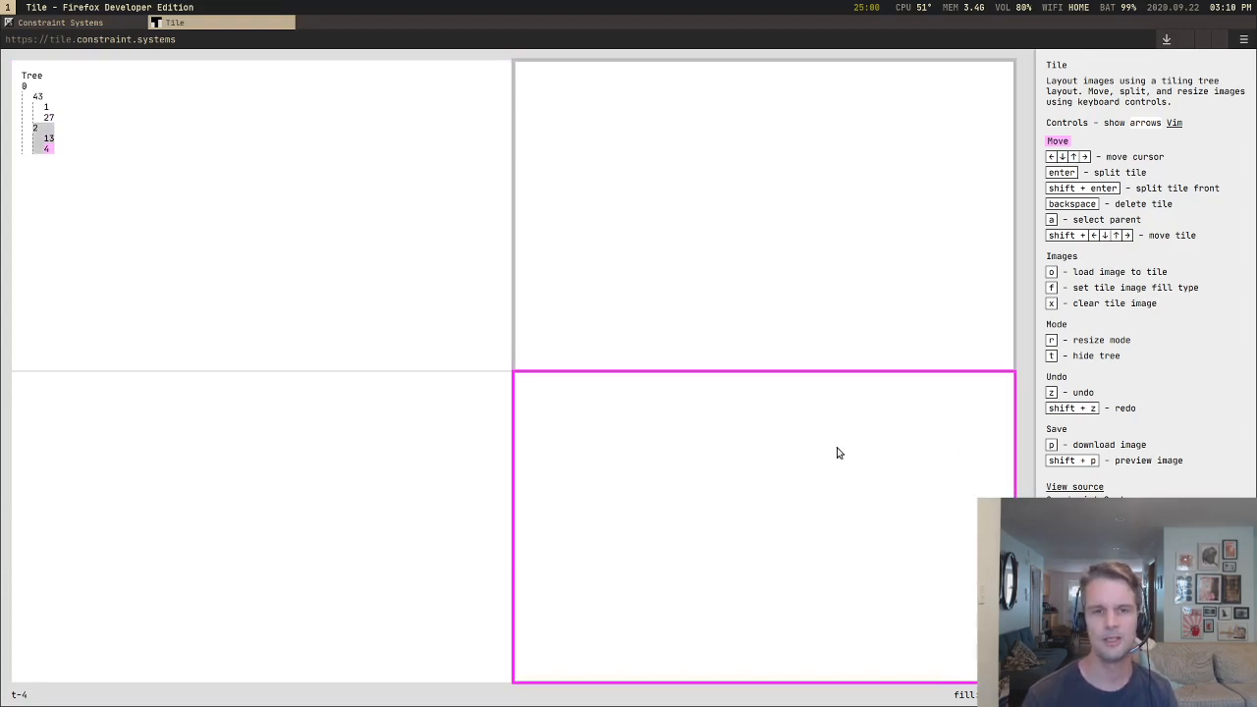
# Step: Undo the edits back to the layout with two full-size forest tiles, four moon tiles and the sea
pyautogui.press('z')
pyautogui.press('z')
pyautogui.press('z')
pyautogui.press('z')
pyautogui.press('z')
pyautogui.press('z')
pyautogui.press('z')
pyautogui.press('z')
pyautogui.press('z')
pyautogui.press('z')
pyautogui.press('z')
pyautogui.press('z')
pyautogui.press('z')
pyautogui.press('z')
pyautogui.press('z')
pyautogui.press('z')
pyautogui.press('z')
pyautogui.press('z')
pyautogui.press('z')
pyautogui.press('z')
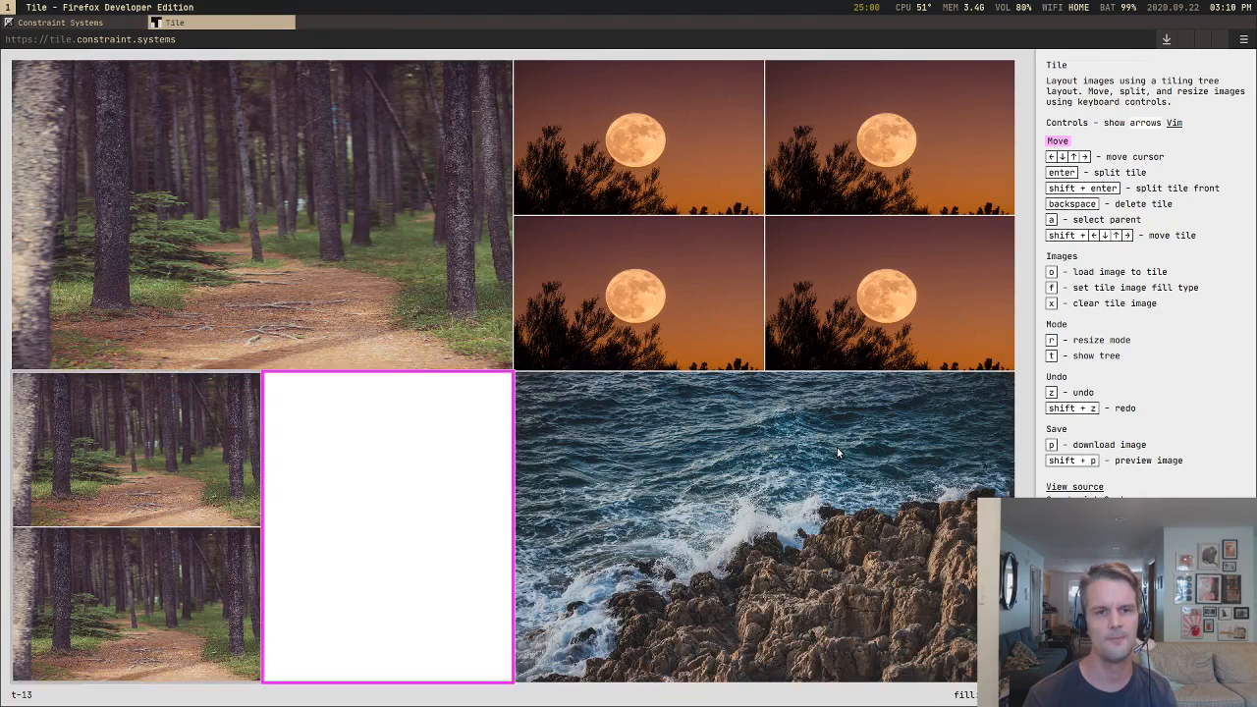
pyautogui.press('z')
pyautogui.press('z')
pyautogui.press('z')
pyautogui.press('z')
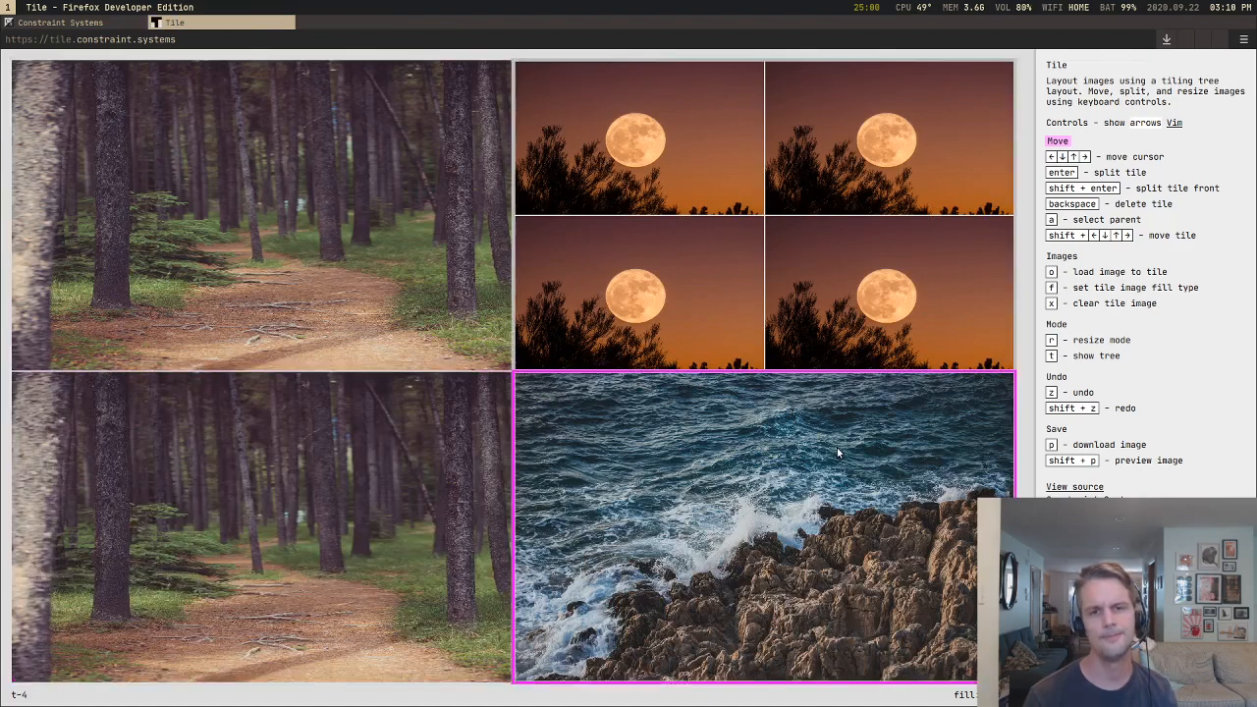
# Step: Step further back through the edit history to the two-by-two layout with a single moon tile
pyautogui.hotkey('shift', 'z')
pyautogui.hotkey('shift', 'z')
pyautogui.hotkey('shift', 'z')
pyautogui.hotkey('shift', 'z')
pyautogui.hotkey('shift', 'z')
pyautogui.hotkey('shift', 'z')
pyautogui.hotkey('shift', 'z')
pyautogui.hotkey('shift', 'z')
pyautogui.hotkey('shift', 'z')
pyautogui.hotkey('shift', 'z')
pyautogui.hotkey('shift', 'z')
pyautogui.hotkey('shift', 'z')
pyautogui.hotkey('shift', 'z')
pyautogui.hotkey('shift', 'z')
pyautogui.hotkey('shift', 'z')
pyautogui.hotkey('shift', 'z')
pyautogui.hotkey('shift', 'z')
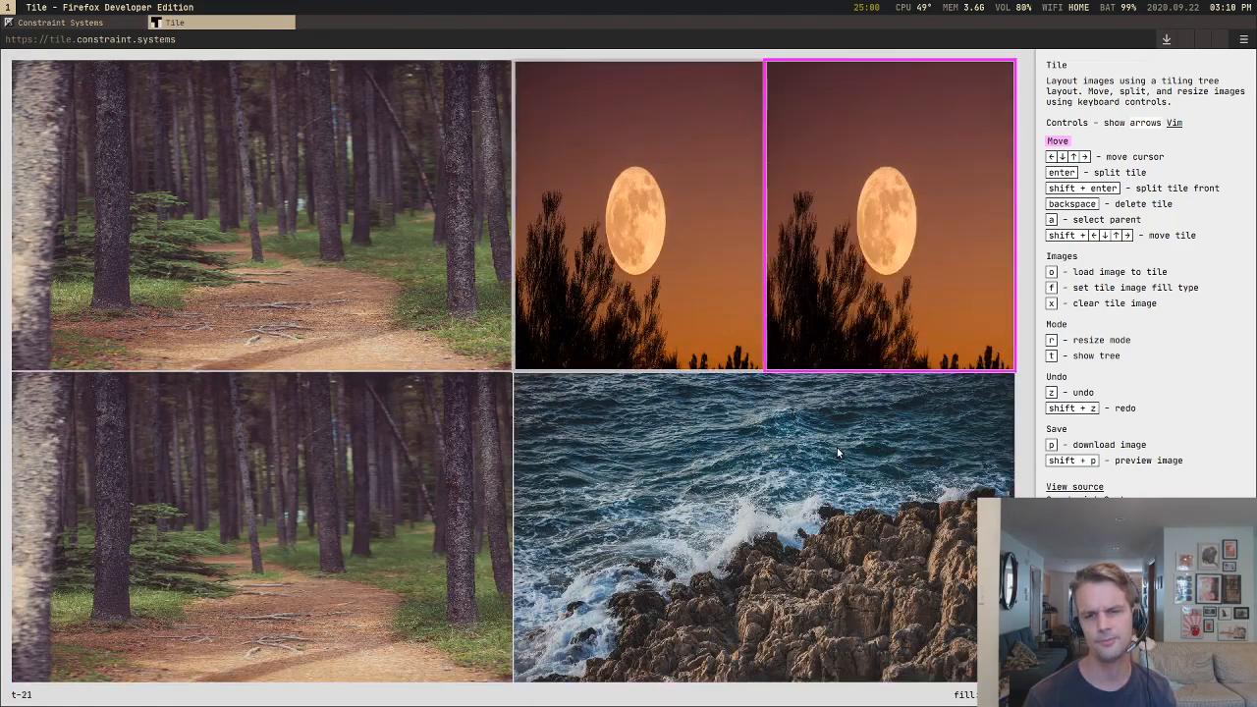
pyautogui.press('z')
pyautogui.press('z')
pyautogui.press('z')
pyautogui.press('z')
pyautogui.press('z')
pyautogui.press('z')
pyautogui.press('z')
pyautogui.press('z')
pyautogui.press('z')
pyautogui.press('z')
pyautogui.press('z')
pyautogui.press('z')
pyautogui.press('z')
pyautogui.press('z')
pyautogui.press('z')
pyautogui.press('z')
pyautogui.press('z')
pyautogui.press('z')
pyautogui.press('z')
pyautogui.press('z')
# Step: Trace the cursor around the two forest tiles, the moon and the sea, ending on the upper forest tile
pyautogui.press('Down')
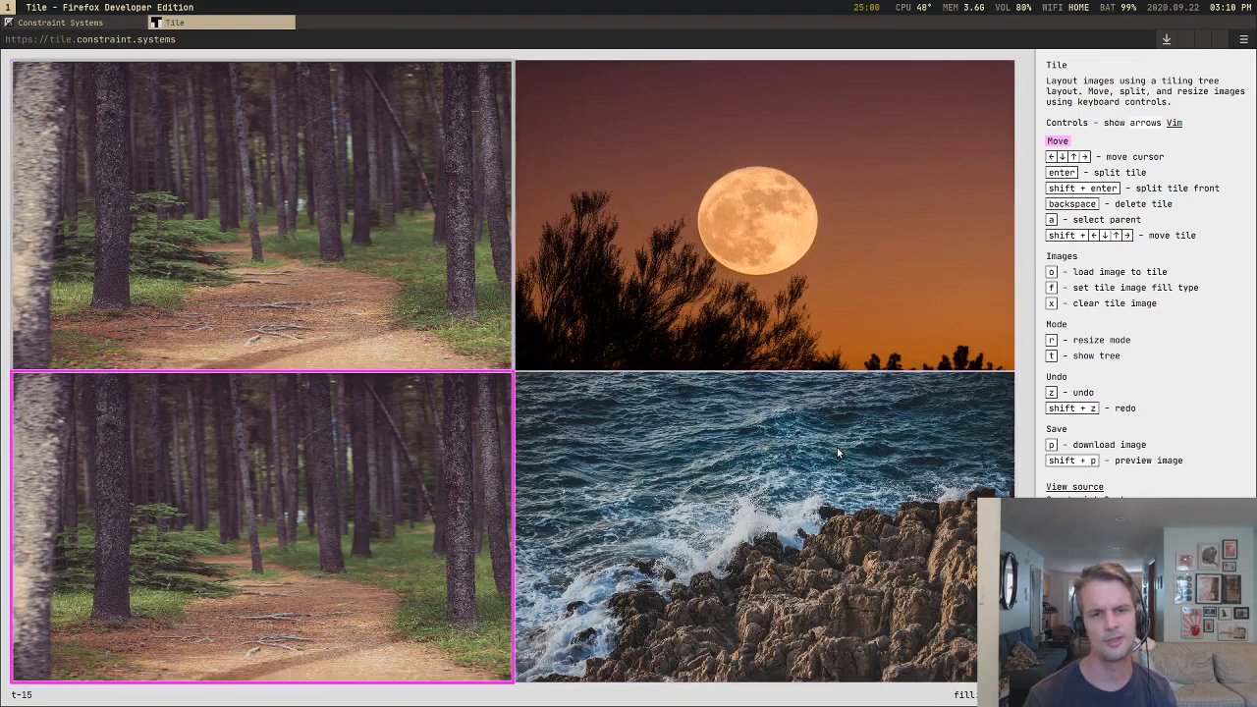
pyautogui.press('Right')
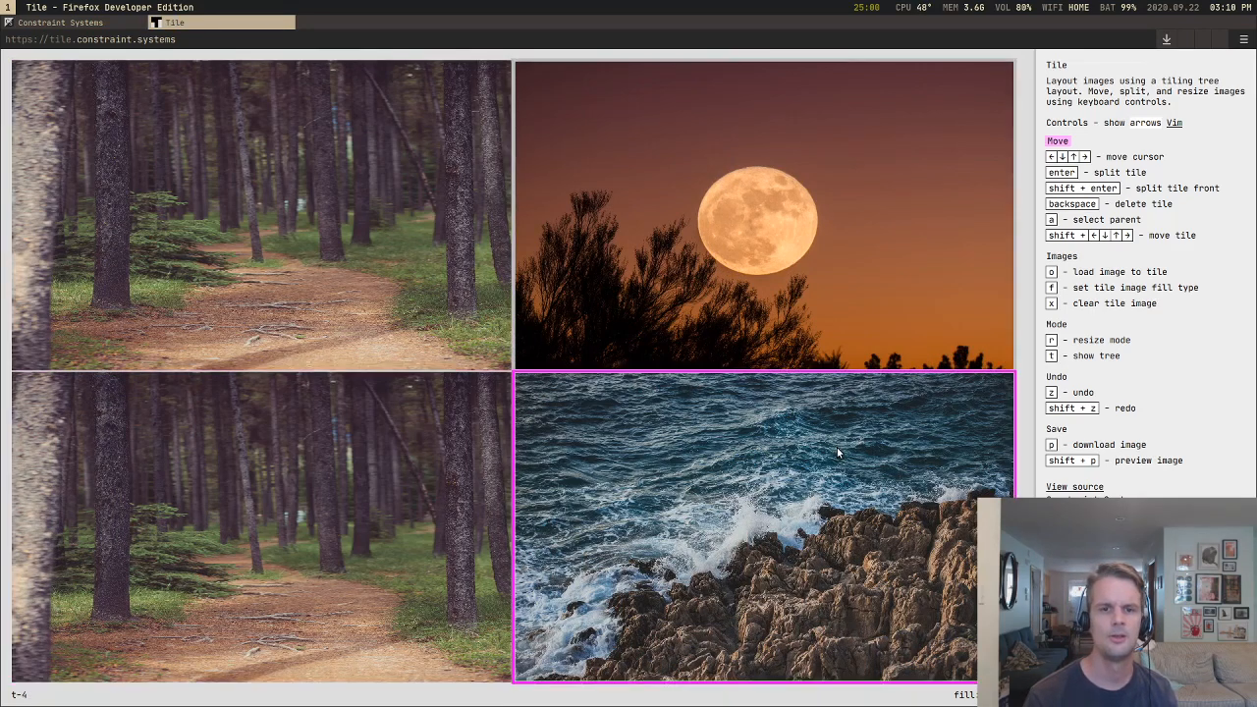
pyautogui.press('Up')
pyautogui.press('Left')
pyautogui.press('Down')
pyautogui.press('Up')
pyautogui.press('Right')
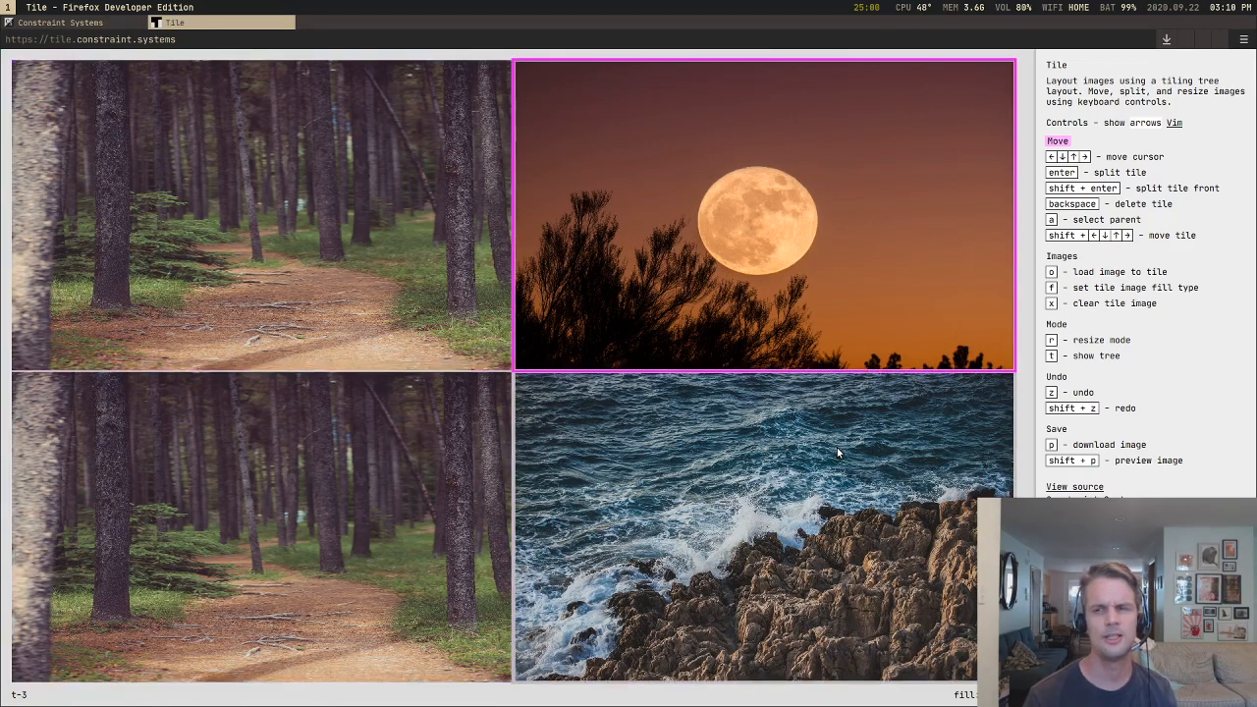
pyautogui.press('Down')
pyautogui.press('Left')
pyautogui.press('Up')
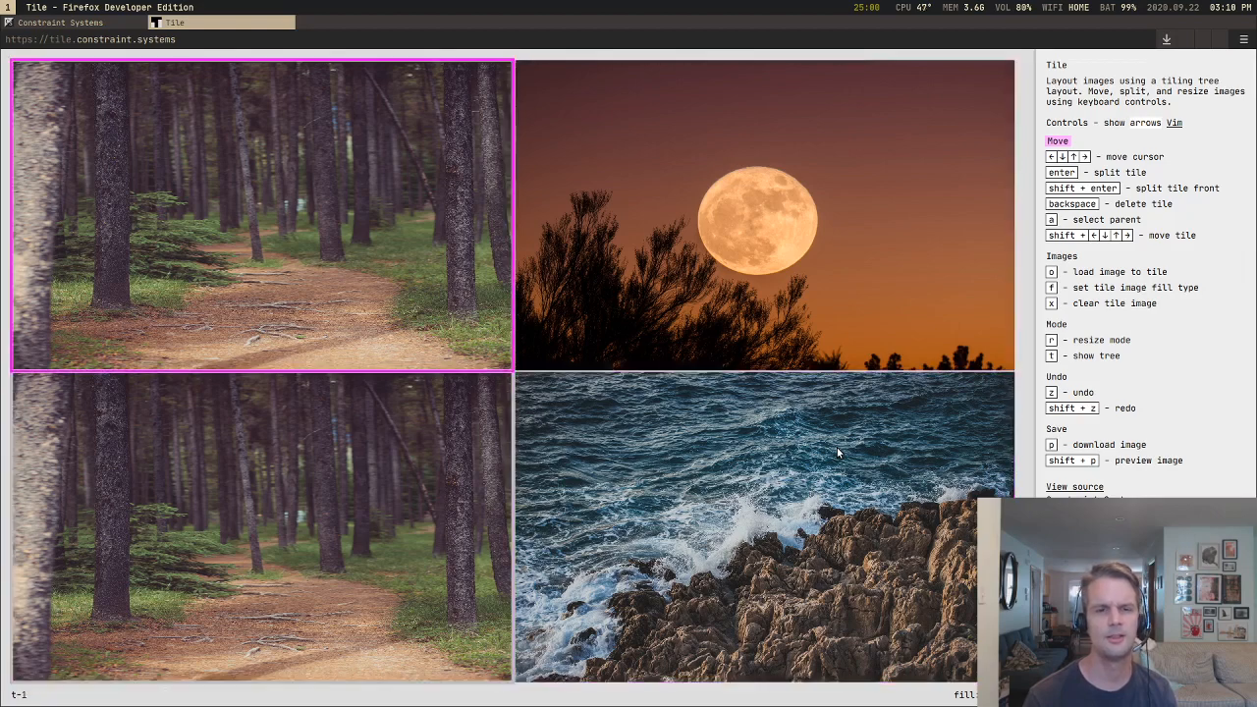
# Step: Compare crossing from the upper forest to the moon with crossing from the lower forest to the sea, ending on the lower forest
pyautogui.press('Right')
pyautogui.press('Left')
pyautogui.press('Down')
pyautogui.press('Up')
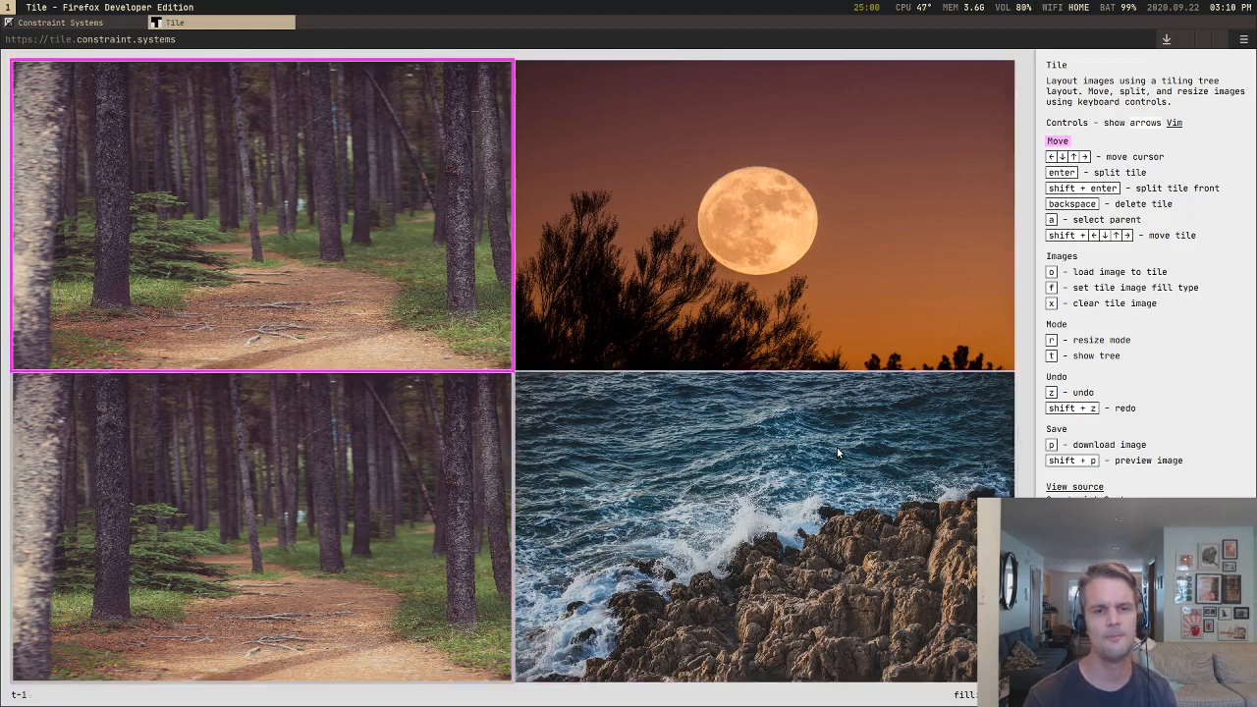
pyautogui.press('Down')
pyautogui.press('Right')
pyautogui.press('Left')
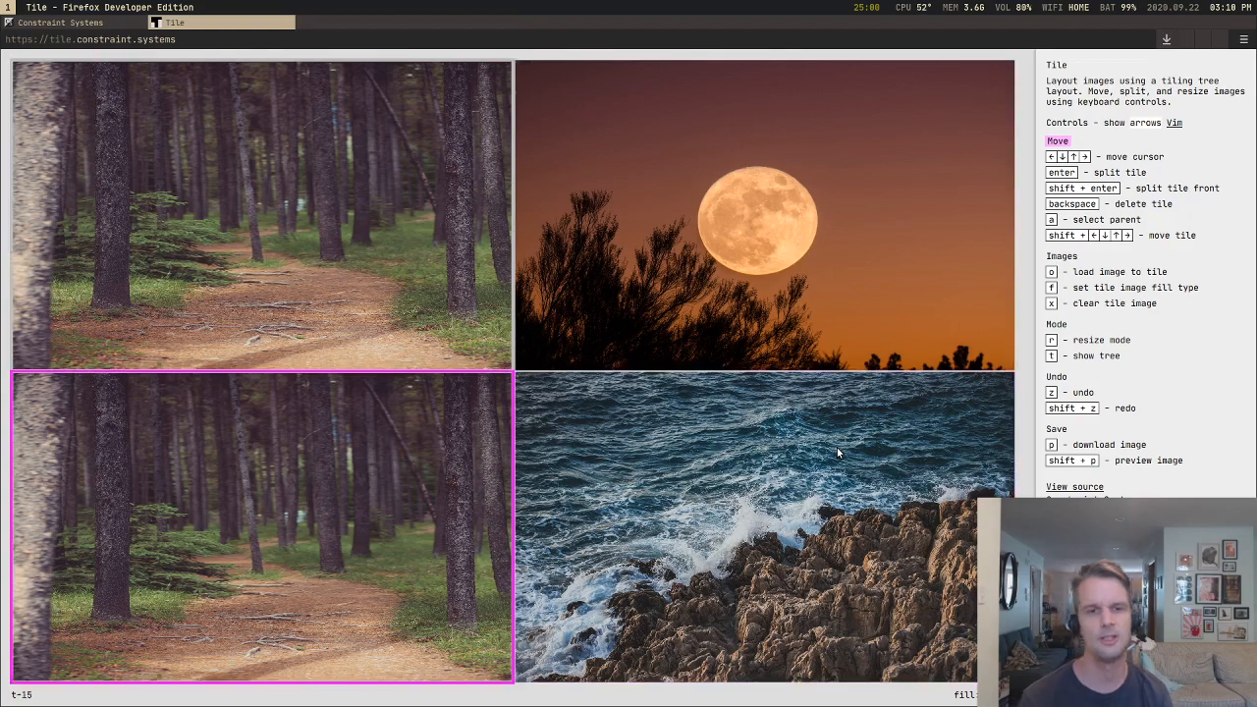
# Step: Show the tile tree and circle the cursor twice through all four tiles, following its position in the tree
pyautogui.press('t')
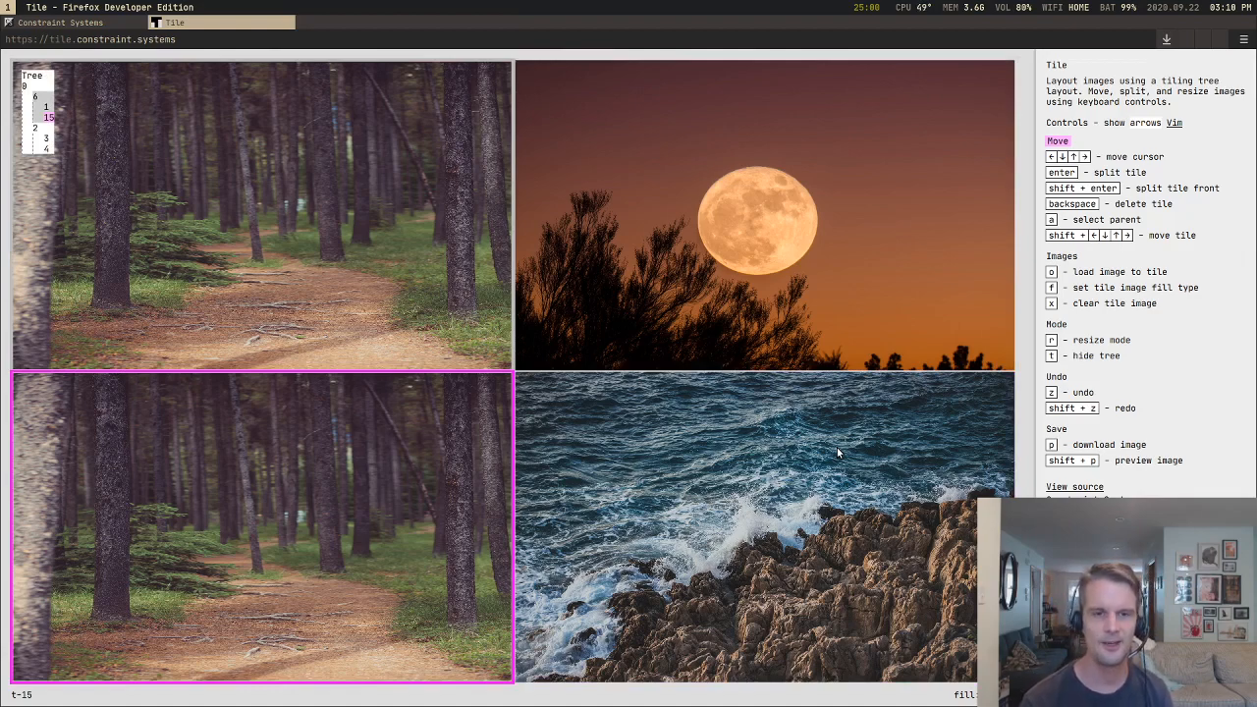
pyautogui.press('Up')
pyautogui.press('Right')
pyautogui.press('Down')
pyautogui.press('Left')
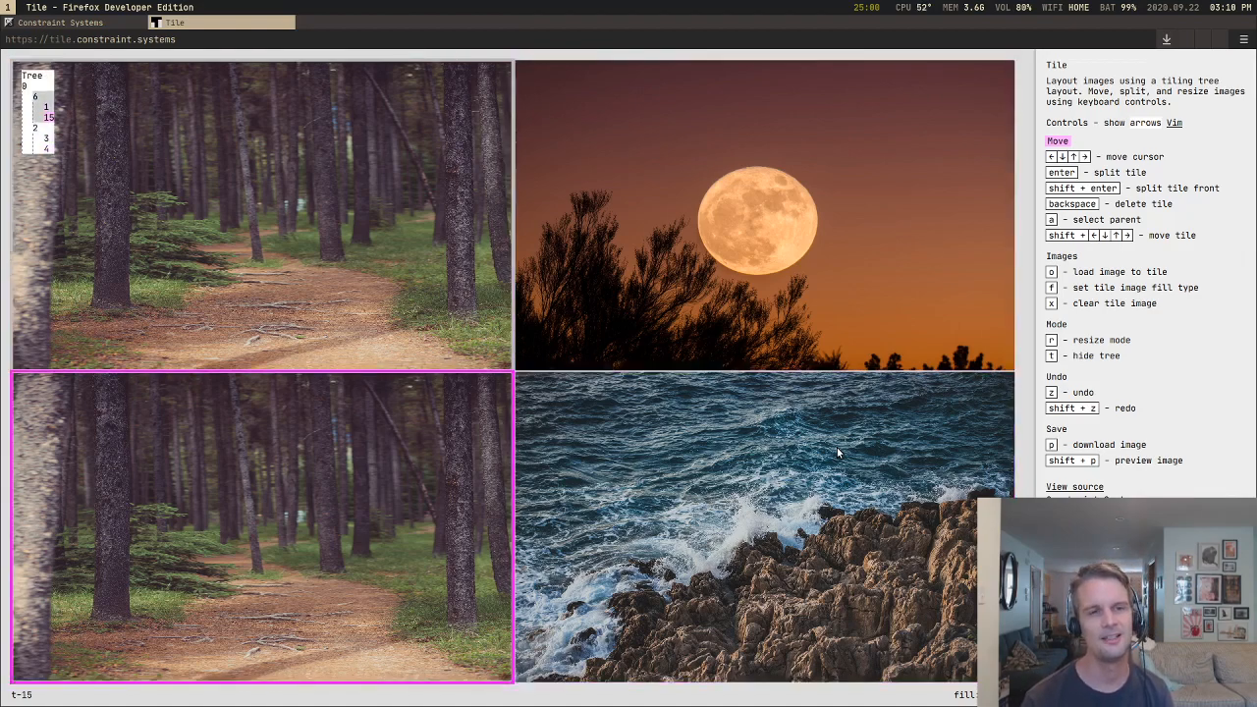
pyautogui.press('Up')
pyautogui.press('Right')
pyautogui.press('Down')
pyautogui.press('Left')
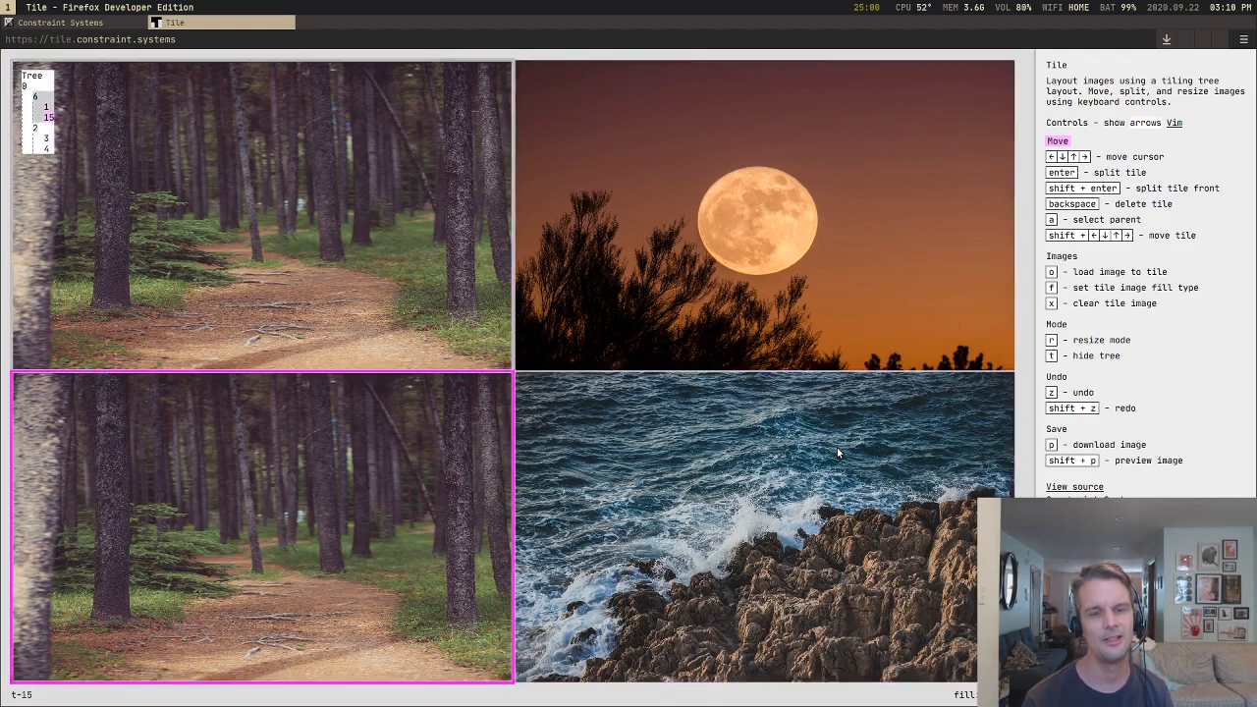
# Step: Alternate between the two forest tiles and cross to the moon and back, ending on the upper forest tile
pyautogui.press('Up')
pyautogui.press('Down')
pyautogui.press('Up')
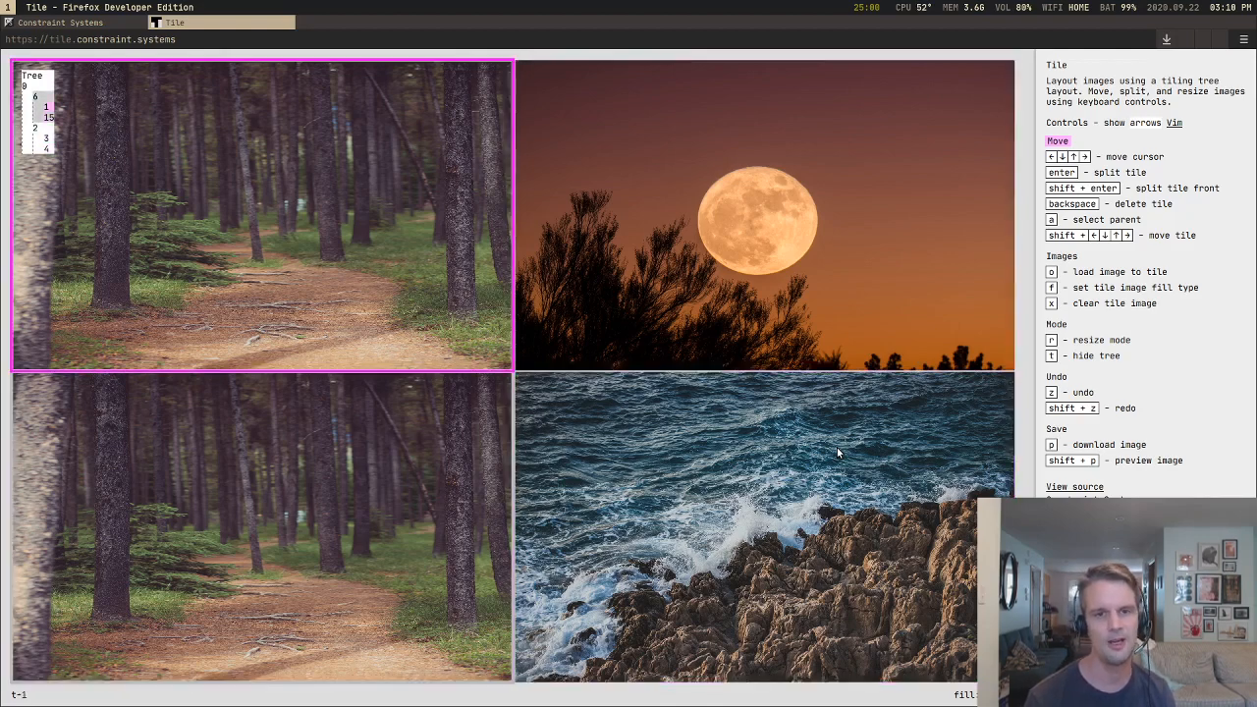
pyautogui.press('Right')
pyautogui.press('Left')
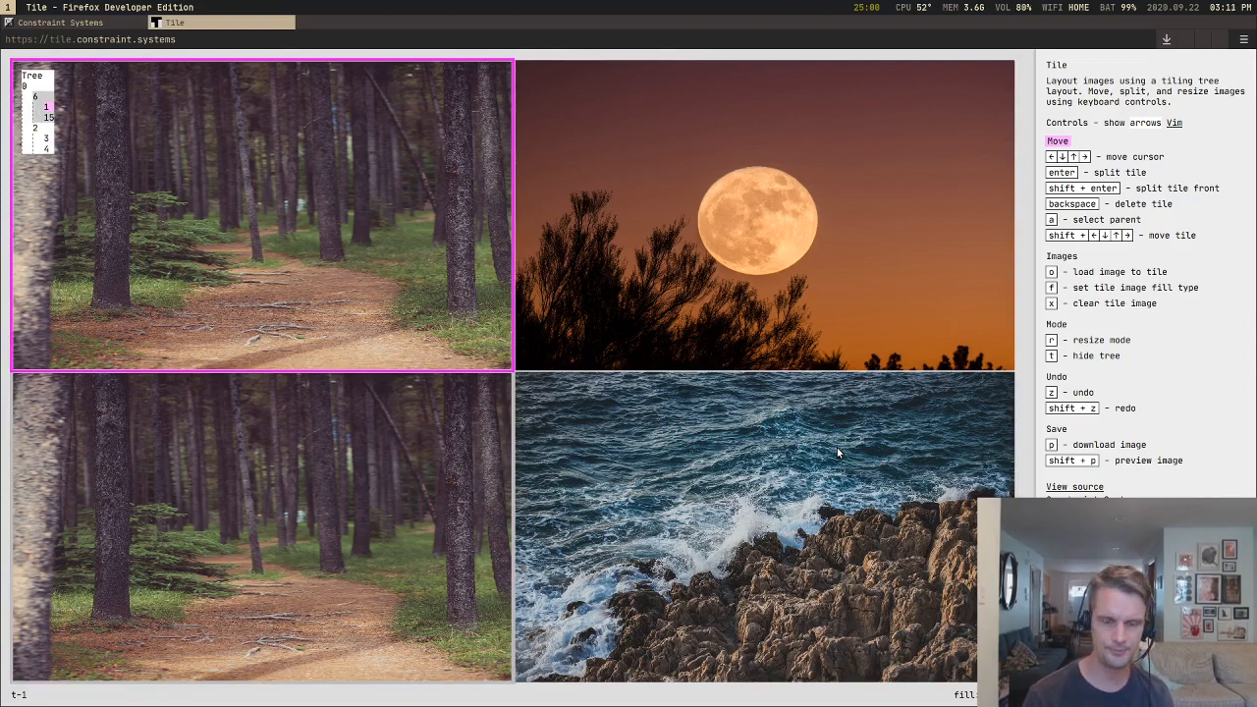
# Step: Enter resize mode on the upper forest tile and make it taller, to about two thirds of the column
pyautogui.press('r')
pyautogui.press('Down')
pyautogui.press('Down')
pyautogui.press('Down')
pyautogui.press('Down')
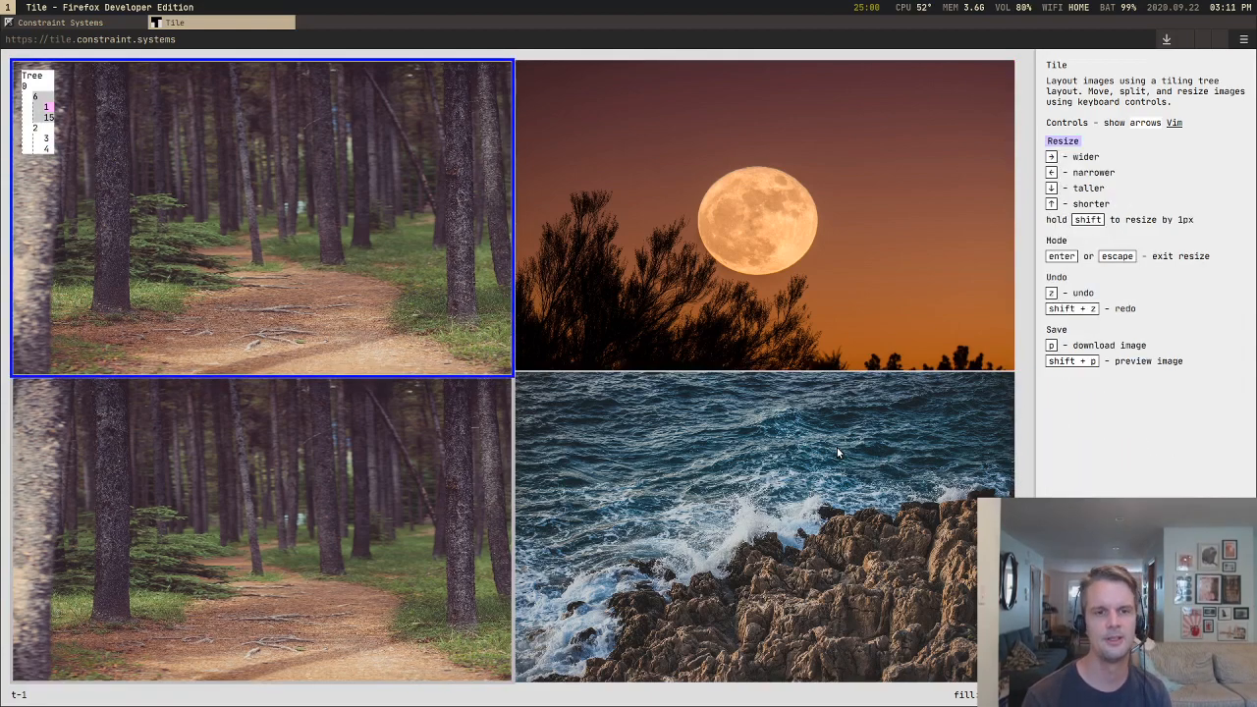
pyautogui.press('Down')
pyautogui.press('Down')
pyautogui.press('Down')
pyautogui.press('Down')
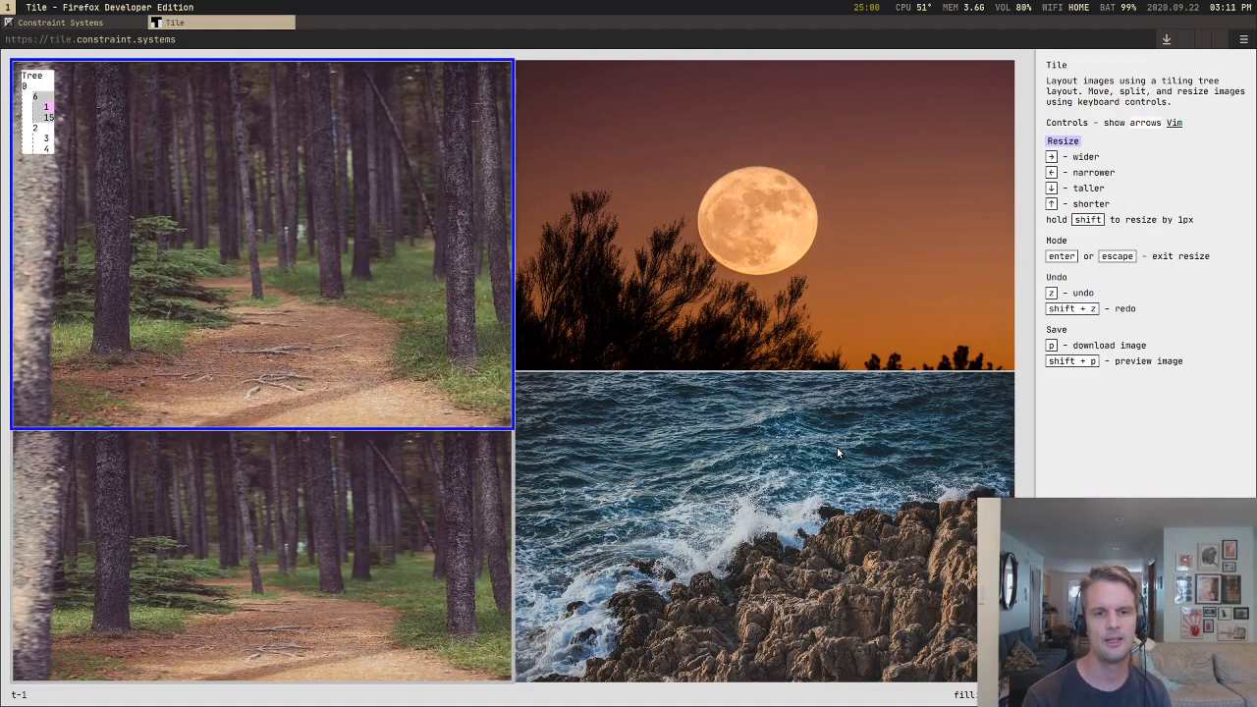
pyautogui.press('Down')
pyautogui.press('Down')
pyautogui.press('Down')
pyautogui.press('Down')
pyautogui.press('Down')
pyautogui.press('Down')
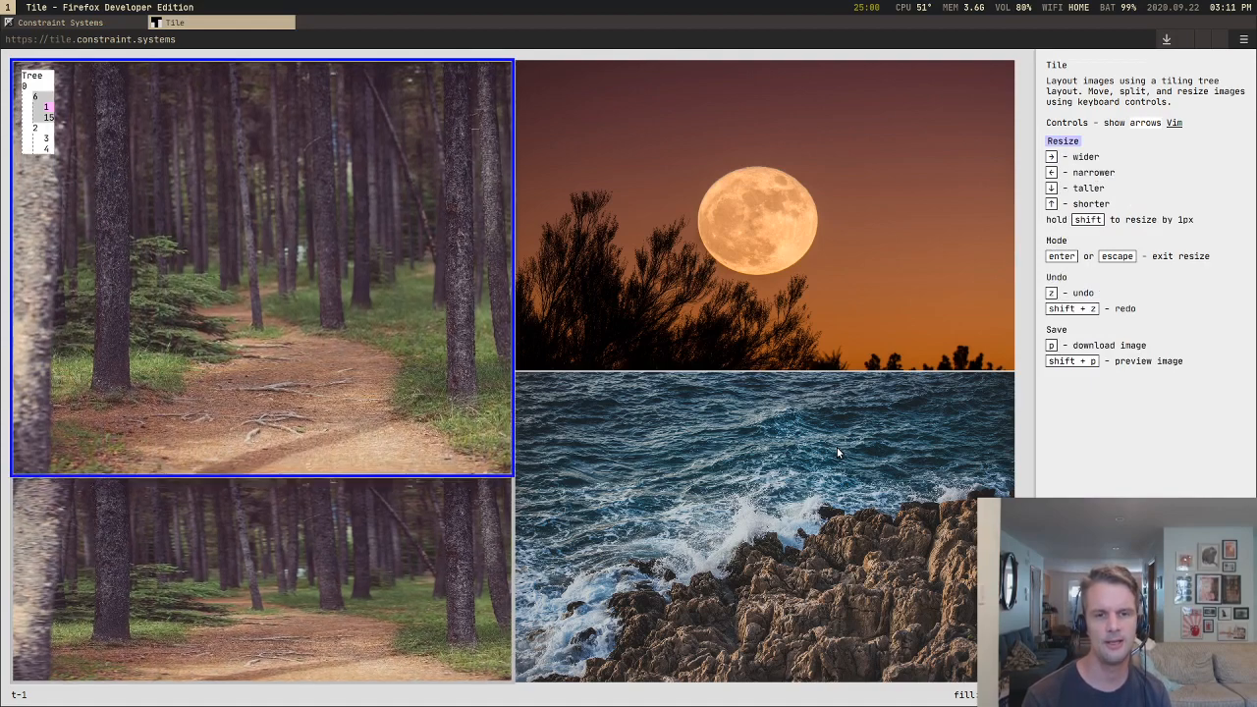
# Step: Shorten the upper forest tile until it takes up about two fifths of the column's height
pyautogui.press('Up')
pyautogui.press('Up')
pyautogui.press('Up')
pyautogui.press('Up')
pyautogui.press('Up')
pyautogui.press('Up')
pyautogui.press('Up')
pyautogui.press('Up')
pyautogui.press('Up')
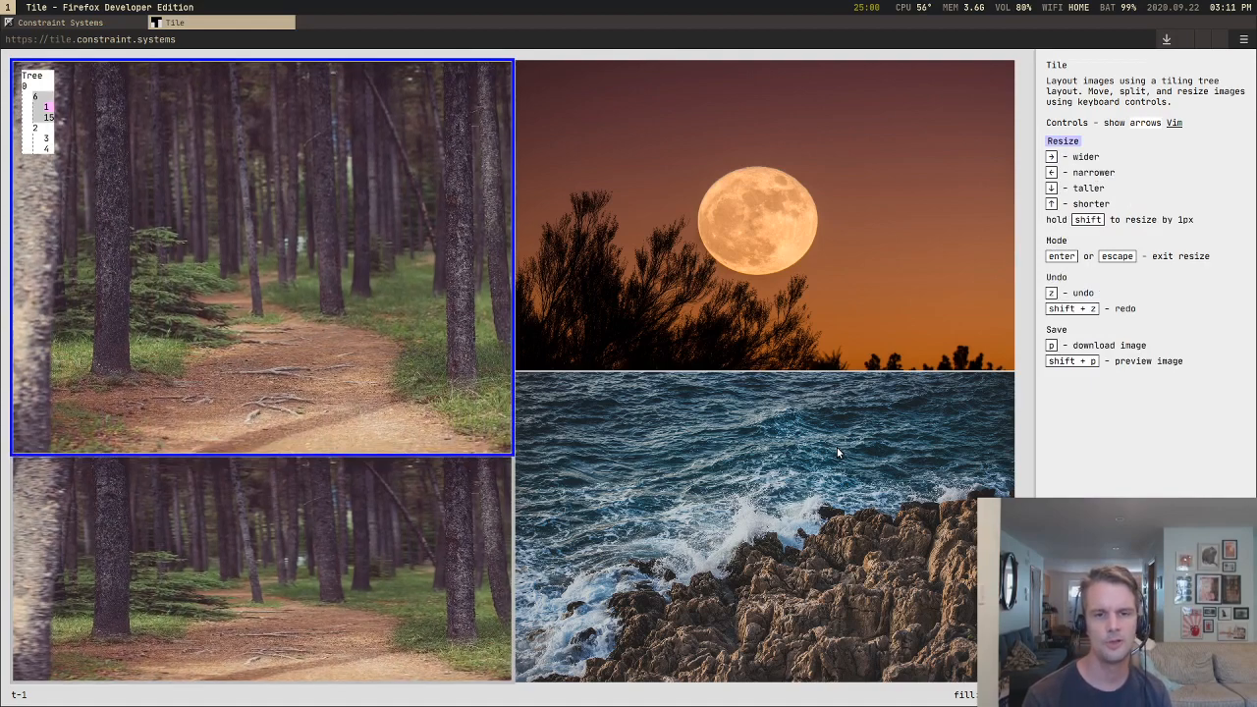
pyautogui.press('Up')
pyautogui.press('Up')
pyautogui.press('Up')
pyautogui.press('Up')
pyautogui.press('Up')
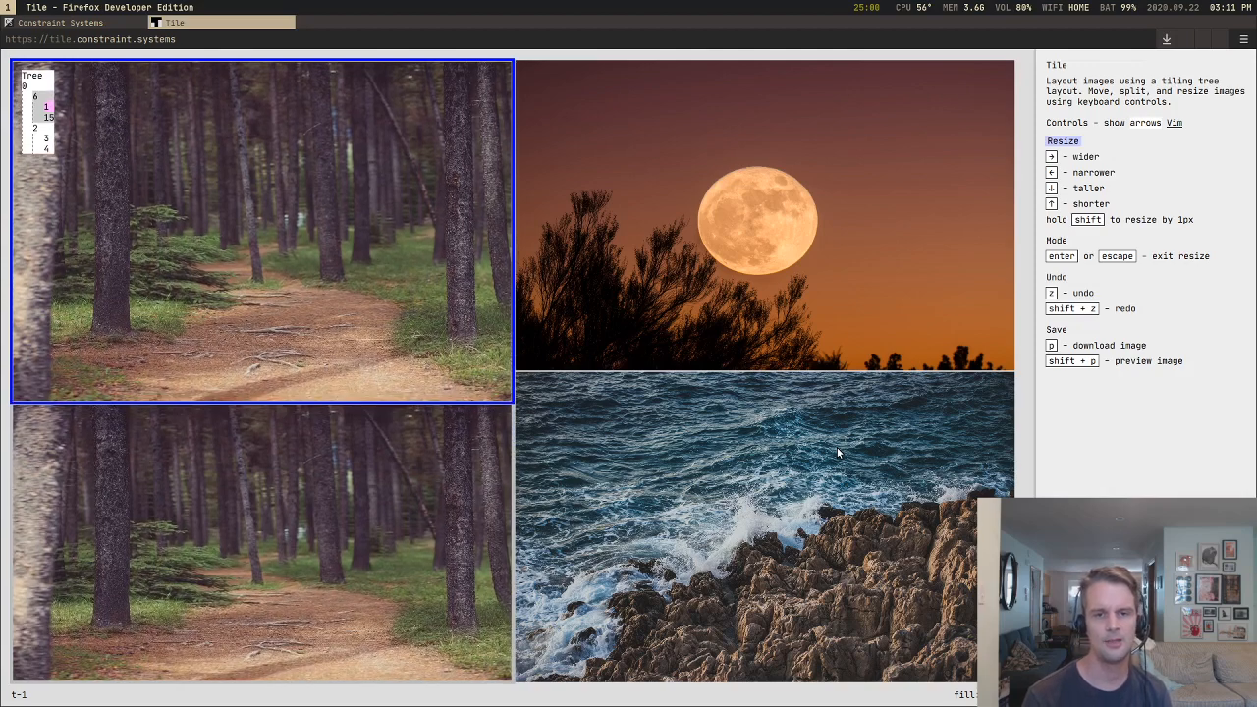
pyautogui.press('Up')
pyautogui.press('Up')
pyautogui.press('Up')
pyautogui.press('Up')
pyautogui.press('Up')
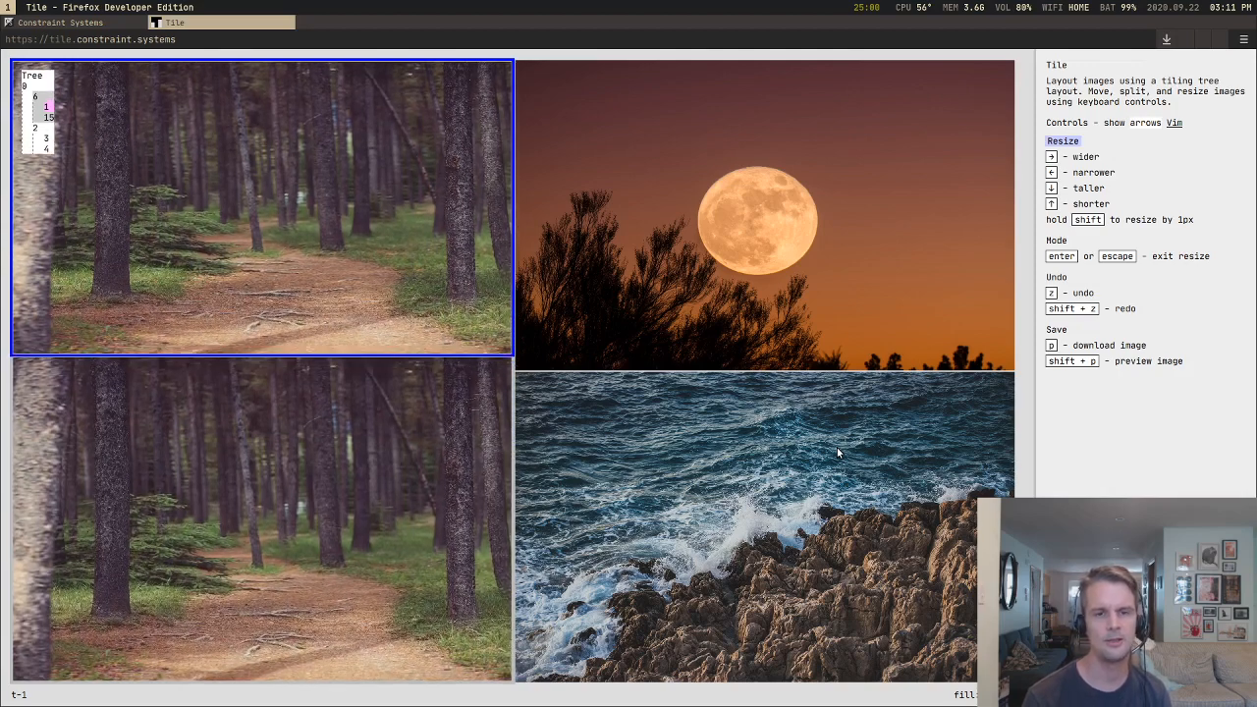
pyautogui.press('Up')
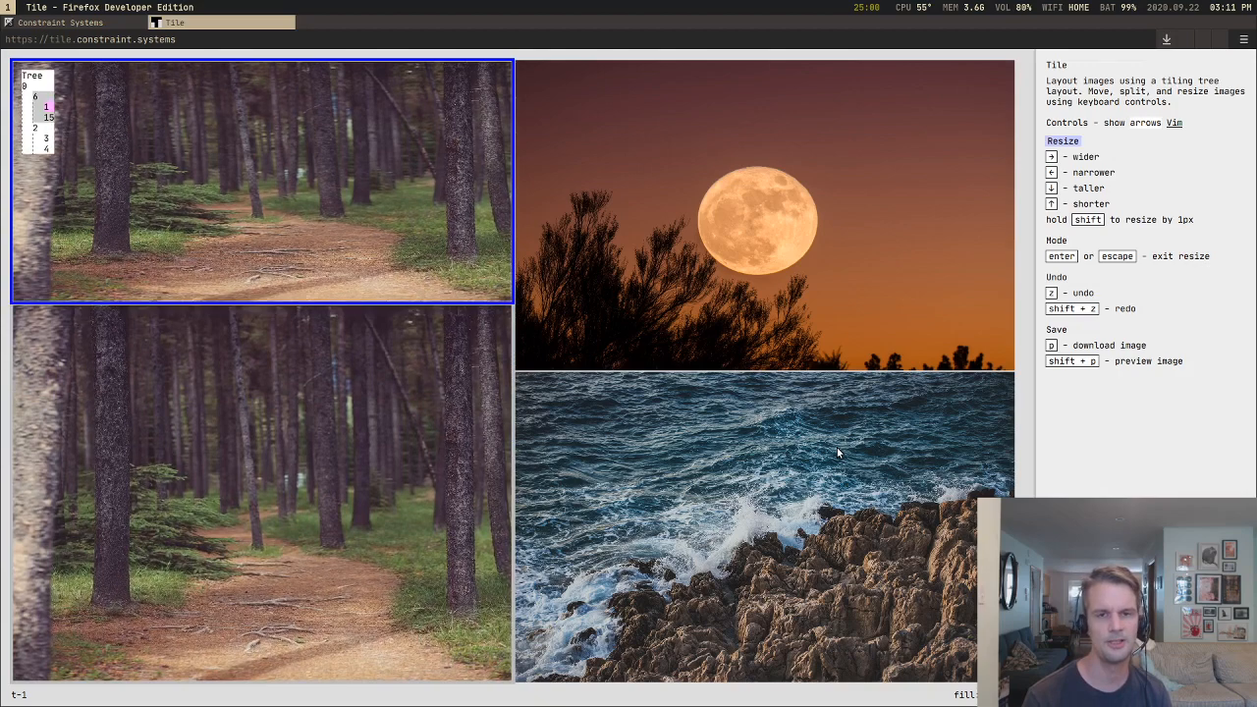
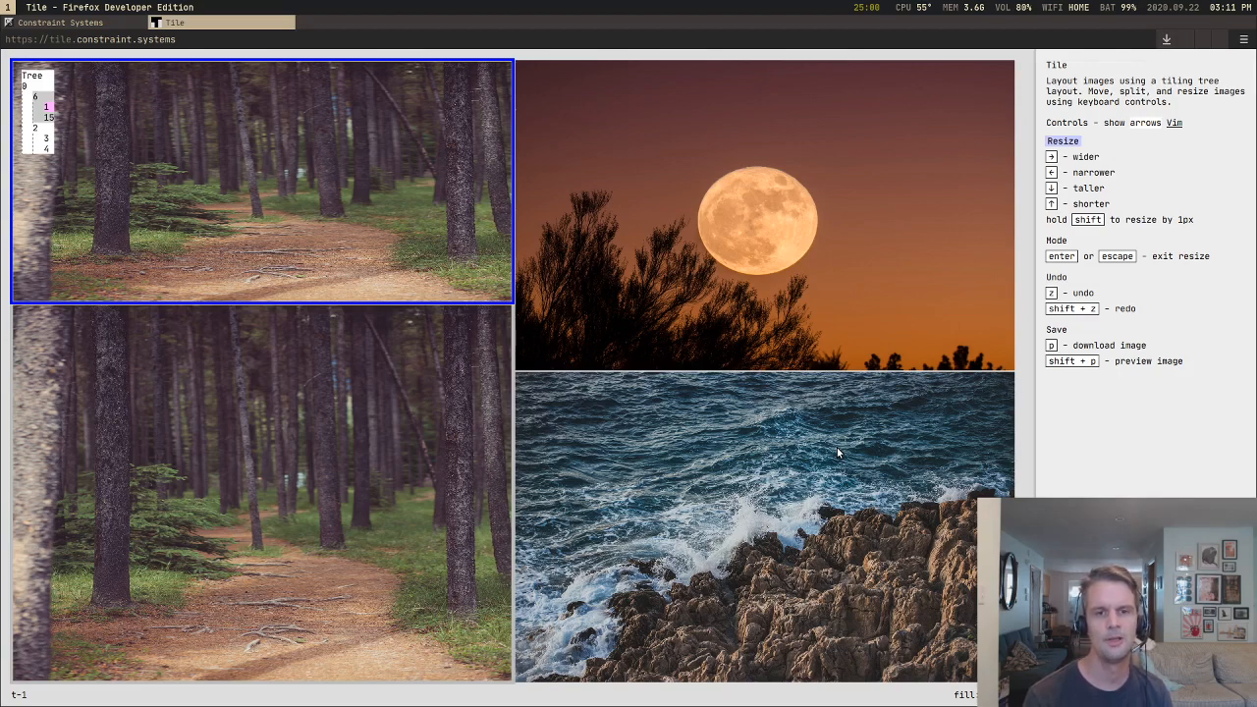
# Step: Widen the upper forest tile's column to about 57 percent of the canvas width
pyautogui.press('Right')
pyautogui.press('Right')
pyautogui.press('Right')
pyautogui.press('Right')
pyautogui.press('Right')
pyautogui.press('Right')
pyautogui.press('Right')
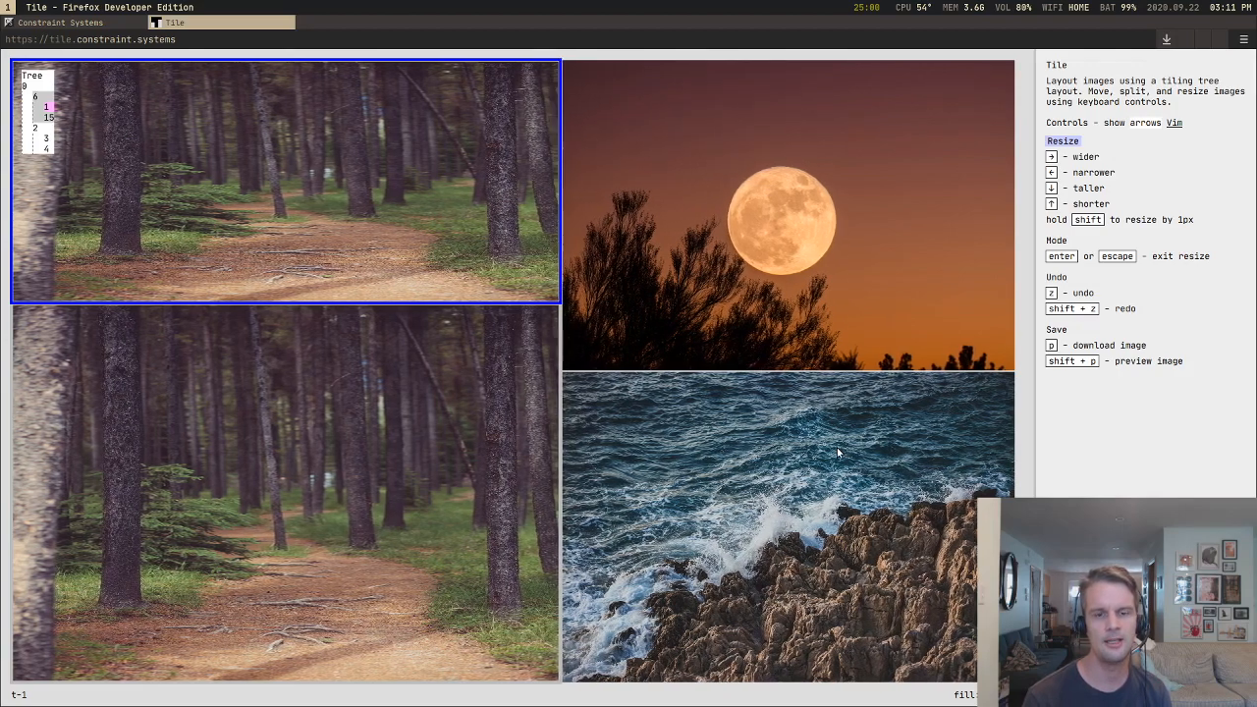
pyautogui.press('Right')
pyautogui.press('Right')
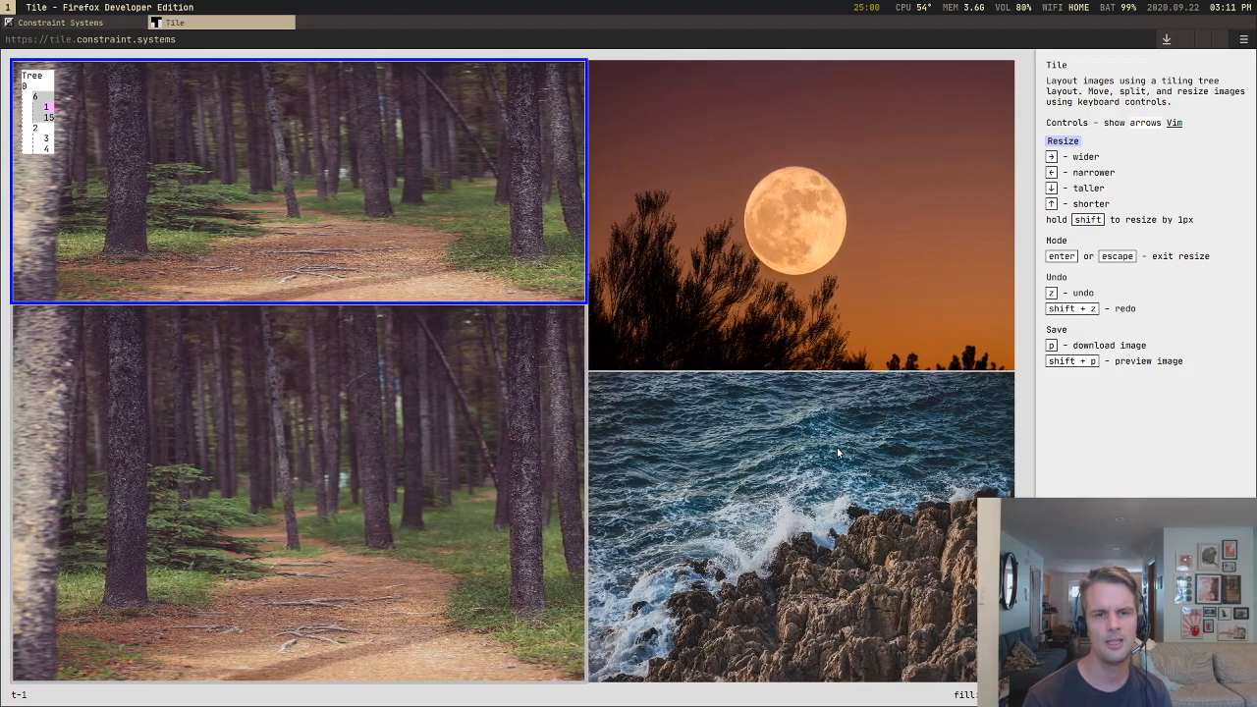
# Step: Narrow the forest column in resize mode to about 52 percent of the canvas width
pyautogui.press('Left')
pyautogui.press('Left')
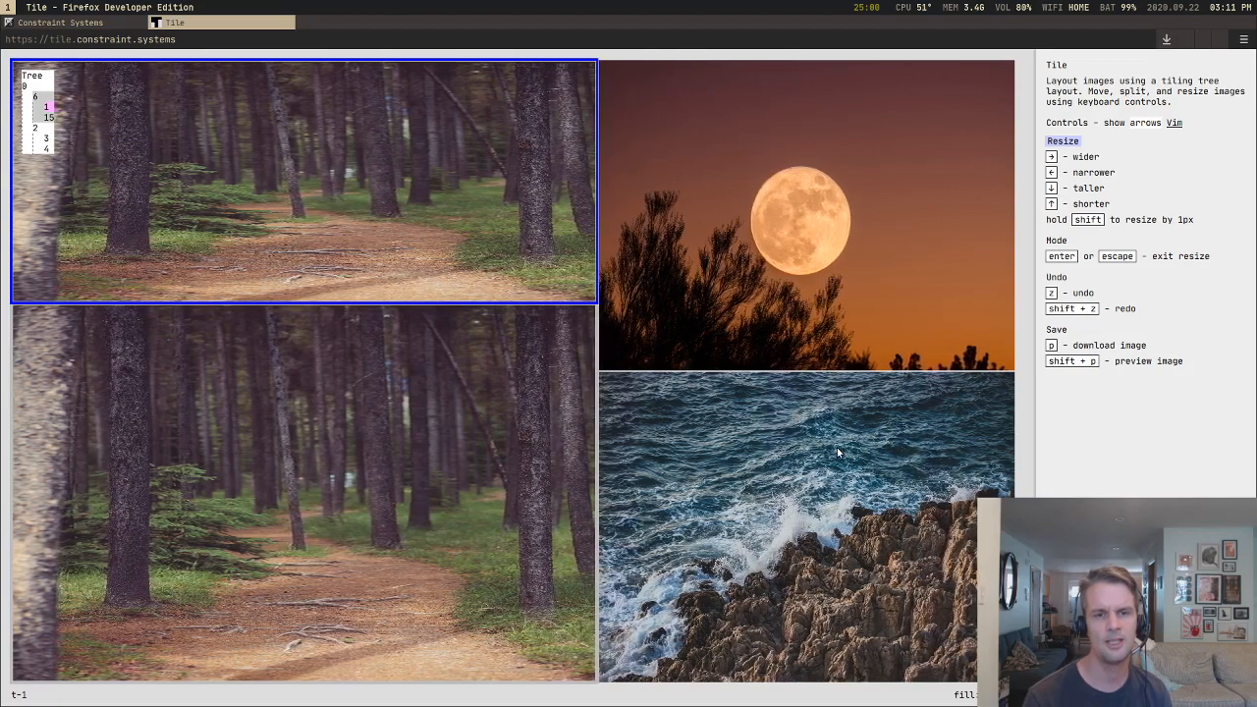
pyautogui.press('Left')
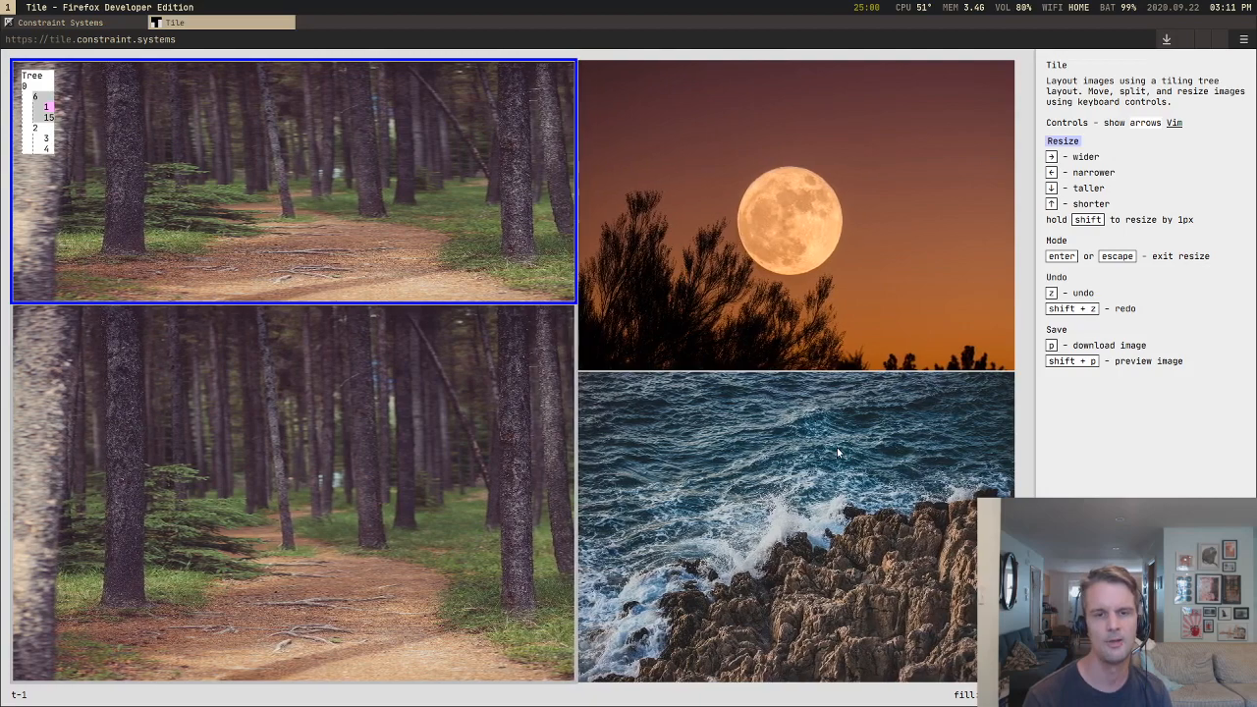
pyautogui.press('Right')
pyautogui.press('Right')
pyautogui.press('Right')
pyautogui.press('Left')
pyautogui.press('Left')
pyautogui.press('Left')
pyautogui.press('Left')
pyautogui.press('Left')
pyautogui.press('Left')
pyautogui.press('Left')
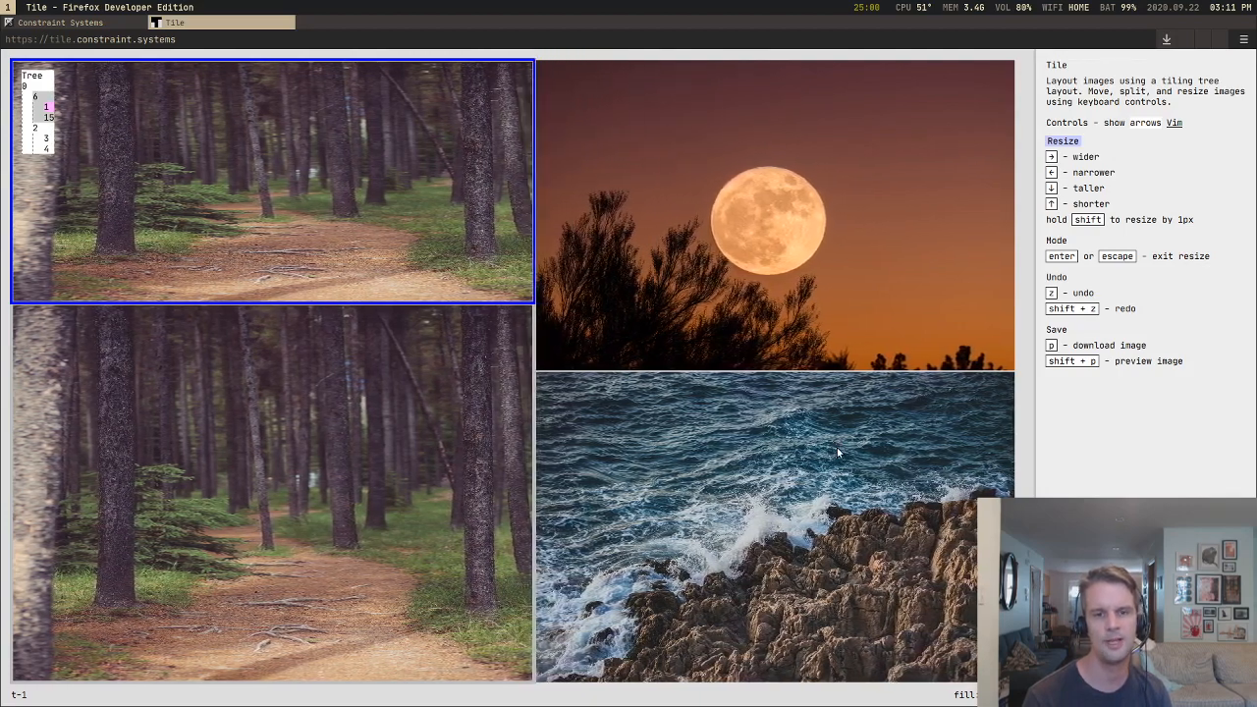
# Step: Widen the forest column to about 59 percent of the canvas, and narrow it to about 47 percent
pyautogui.press('Right')
pyautogui.press('Right')
pyautogui.press('Right')
pyautogui.press('Right')
pyautogui.press('Right')
pyautogui.press('Right')
pyautogui.press('Right')
pyautogui.press('Right')
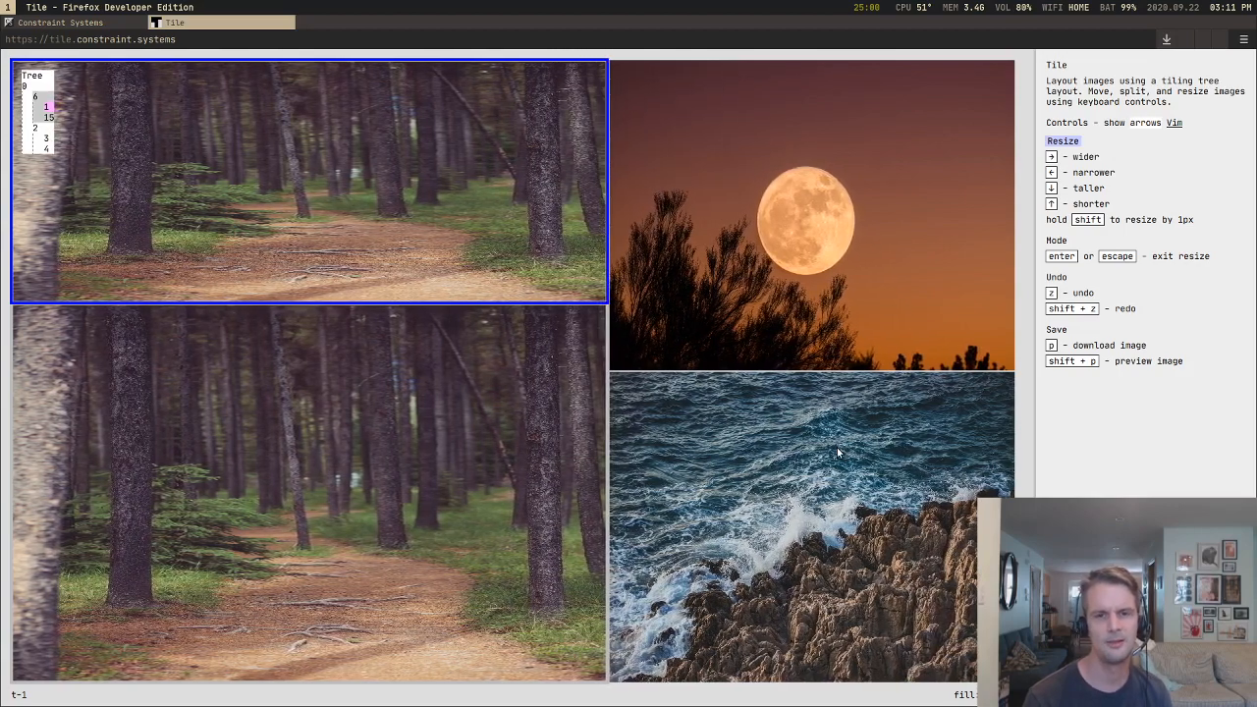
pyautogui.press('Left')
pyautogui.press('Left')
pyautogui.press('Left')
pyautogui.press('Left')
pyautogui.press('Left')
pyautogui.press('Left')
pyautogui.press('Left')
pyautogui.press('Left')
pyautogui.press('Left')
pyautogui.press('Left')
pyautogui.press('Left')
pyautogui.press('Left')
pyautogui.press('Left')
pyautogui.press('Left')
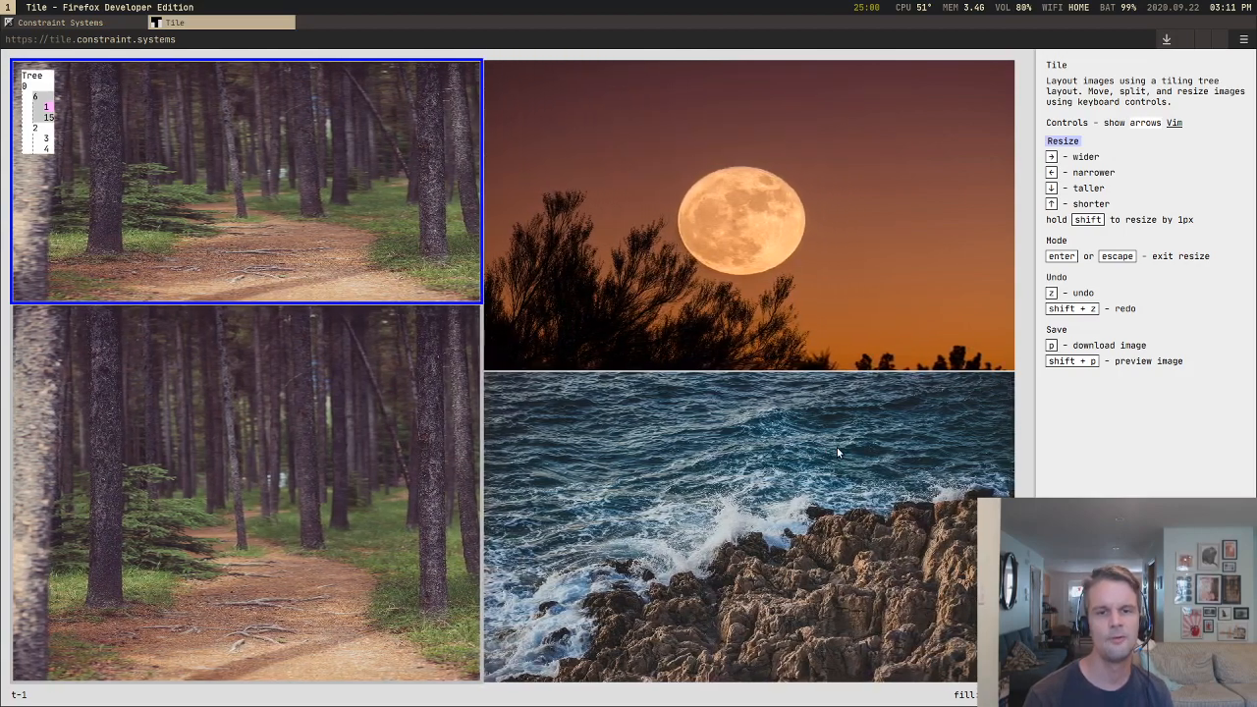
# Step: Widen the forest column to about 55 percent of the canvas width, and narrow it back to about 48 percent
pyautogui.press('Right')
pyautogui.press('Right')
pyautogui.press('Right')
pyautogui.press('Right')
pyautogui.press('Right')
pyautogui.press('Right')
pyautogui.press('Right')
pyautogui.press('Right')
pyautogui.press('Right')
pyautogui.press('Right')
pyautogui.press('Left')
pyautogui.press('Left')
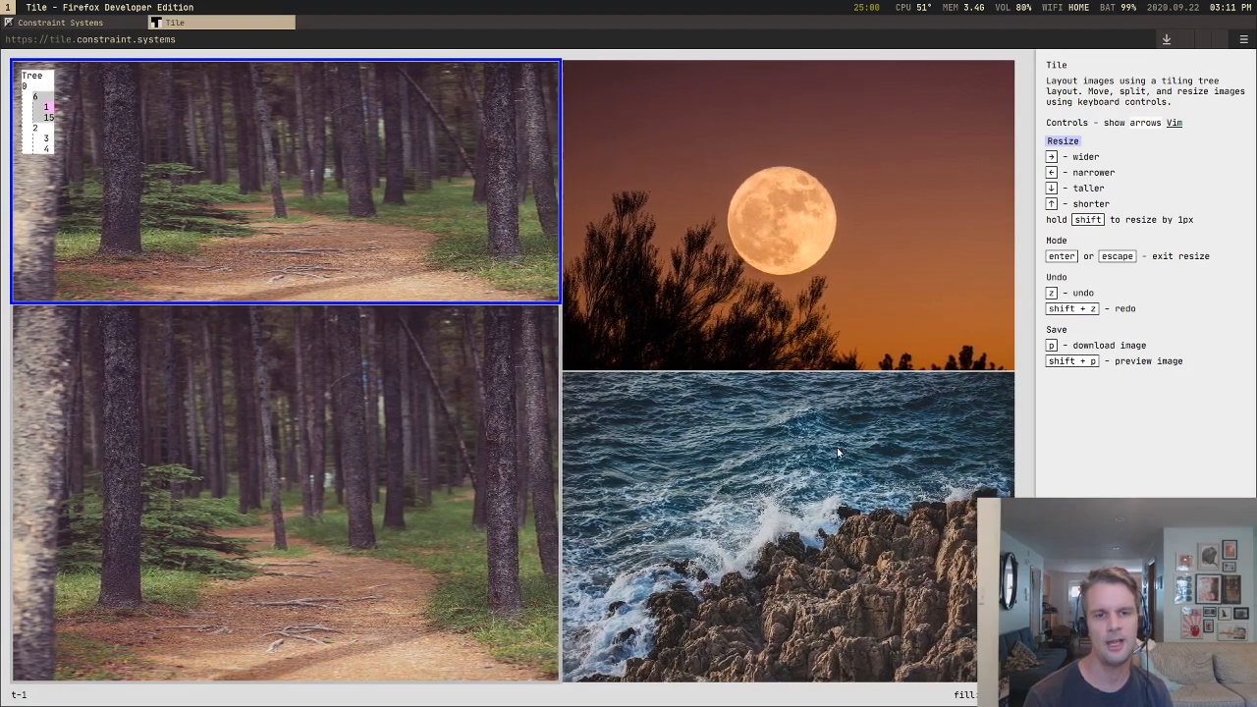
pyautogui.press('Left')
pyautogui.press('Left')
pyautogui.press('Left')
pyautogui.press('Left')
pyautogui.press('Left')
pyautogui.press('Left')
pyautogui.press('Left')
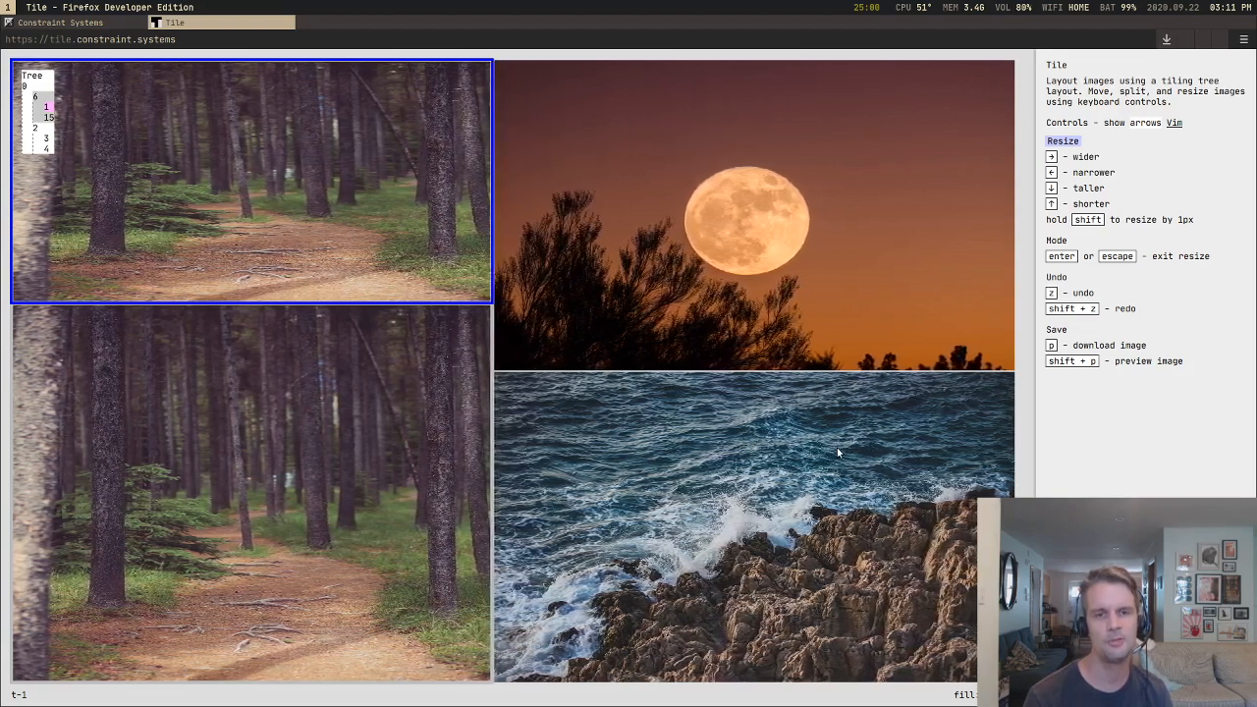
# Step: Vary the forest column's width back and forth, finishing at about 46 percent of the canvas width
pyautogui.press('Left')
pyautogui.press('Left')
pyautogui.press('Left')
pyautogui.press('Right')
pyautogui.press('Right')
pyautogui.press('Right')
pyautogui.press('Right')
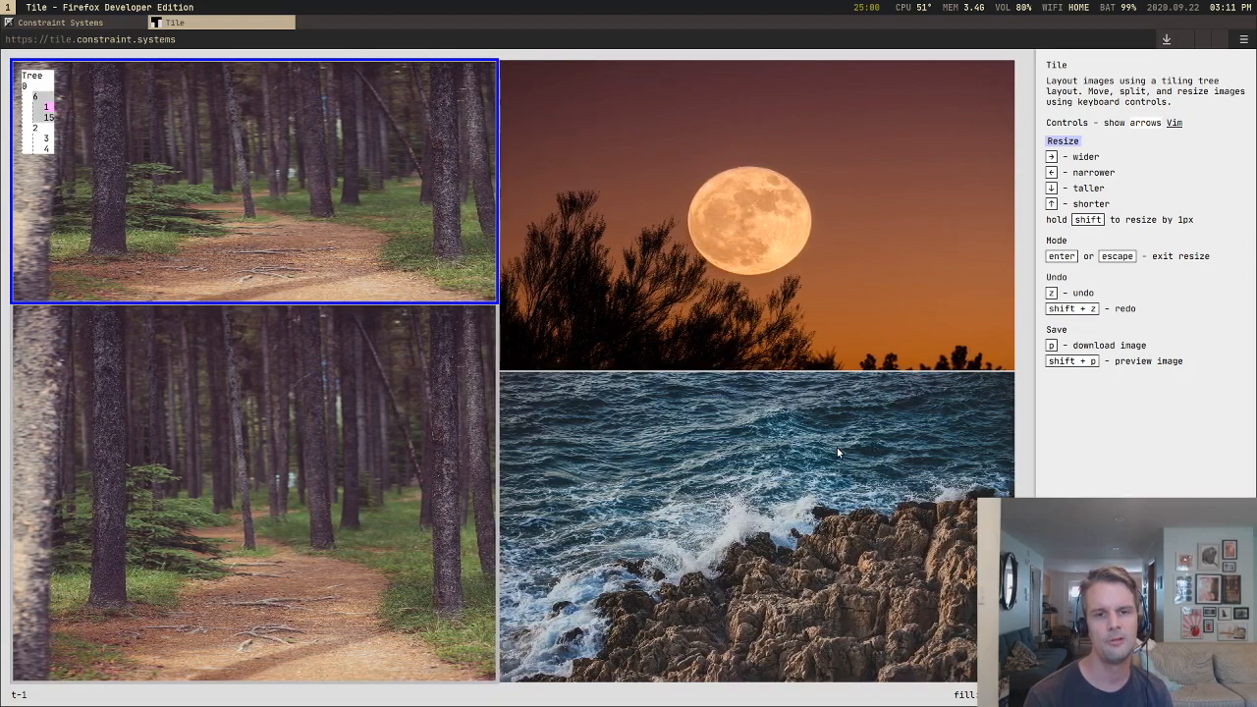
pyautogui.press('Right')
pyautogui.press('Right')
pyautogui.press('Right')
pyautogui.press('Right')
pyautogui.press('Left')
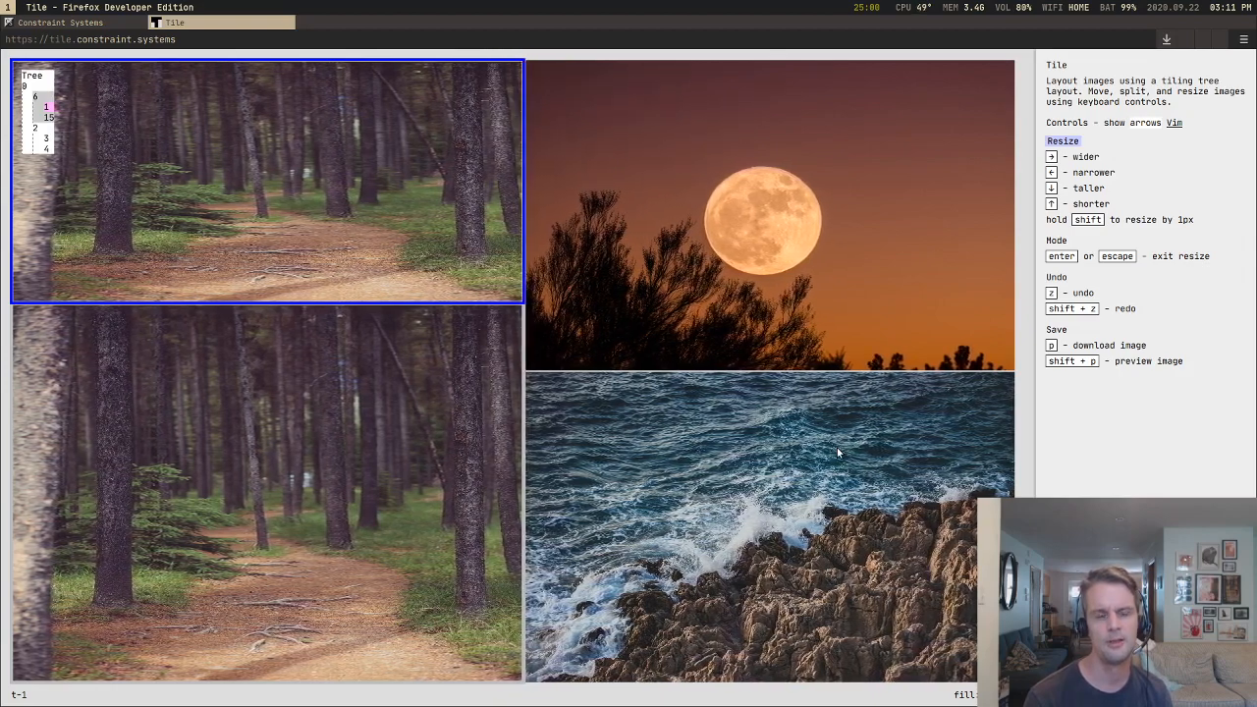
pyautogui.press('Left')
pyautogui.press('Left')
pyautogui.press('Left')
pyautogui.press('Left')
pyautogui.press('Left')
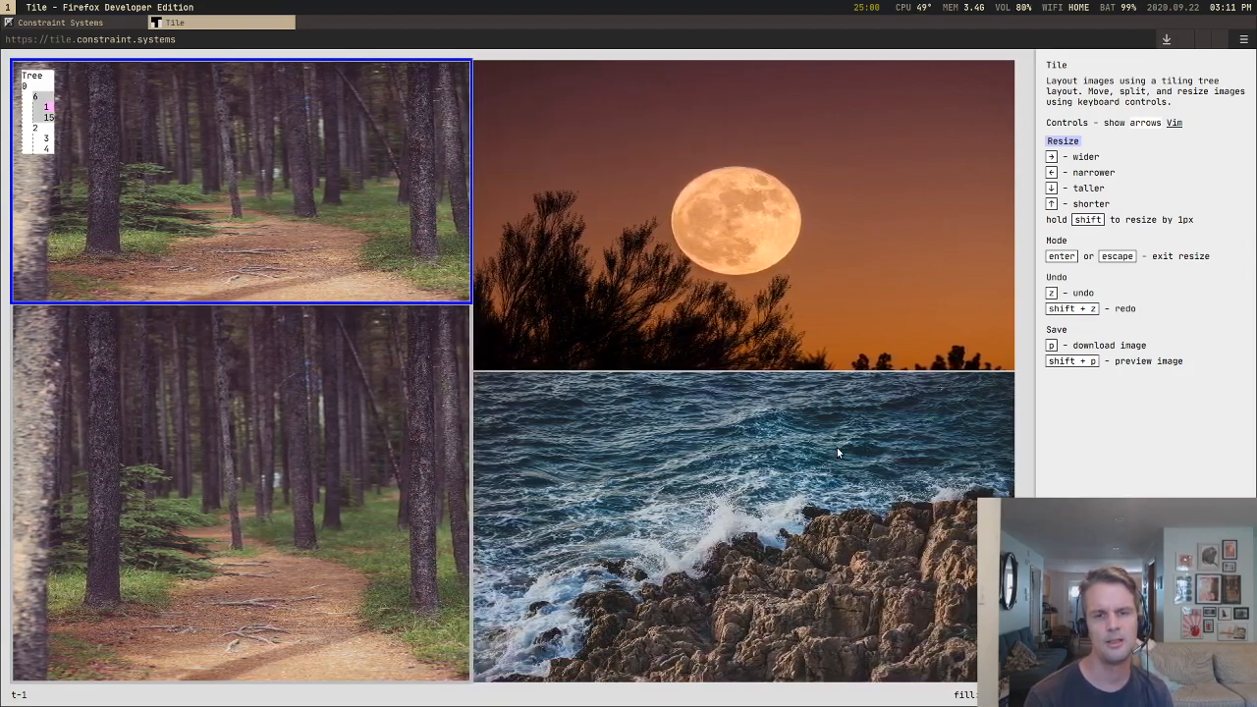
# Step: Widen the forest column and adjust it back and forth, finishing at about 52 percent of the canvas width
pyautogui.press('Right')
pyautogui.press('Right')
pyautogui.press('Right')
pyautogui.press('Right')
pyautogui.press('Right')
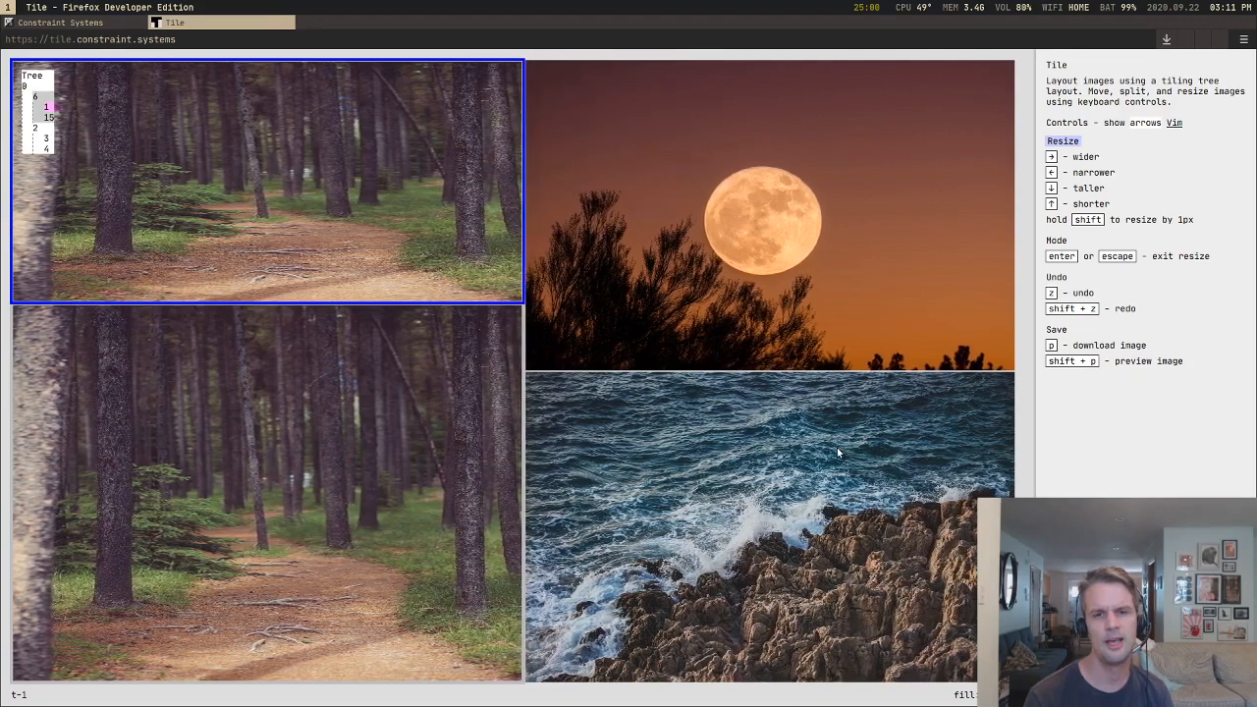
pyautogui.press('Right')
pyautogui.press('Right')
pyautogui.press('Left')
pyautogui.press('Left')
pyautogui.press('Left')
pyautogui.press('Left')
pyautogui.press('Left')
pyautogui.press('Right')
pyautogui.press('Right')
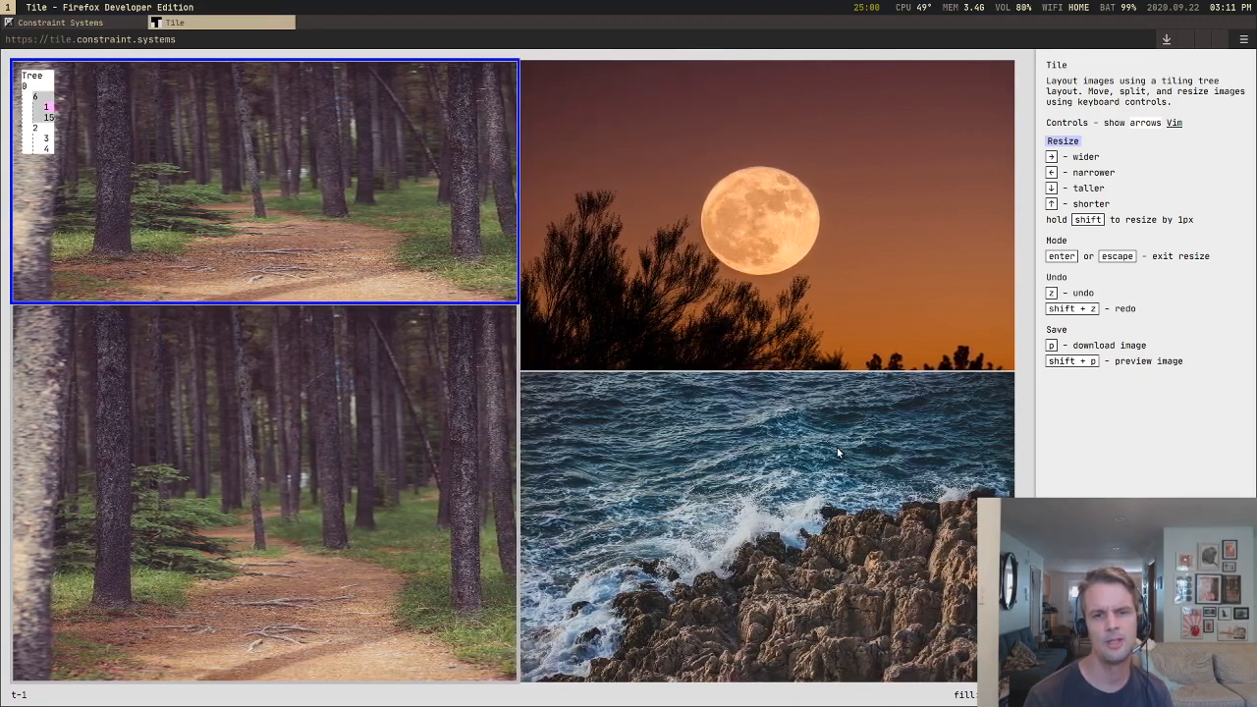
pyautogui.press('Right')
pyautogui.press('Right')
pyautogui.press('Left')
pyautogui.press('Left')
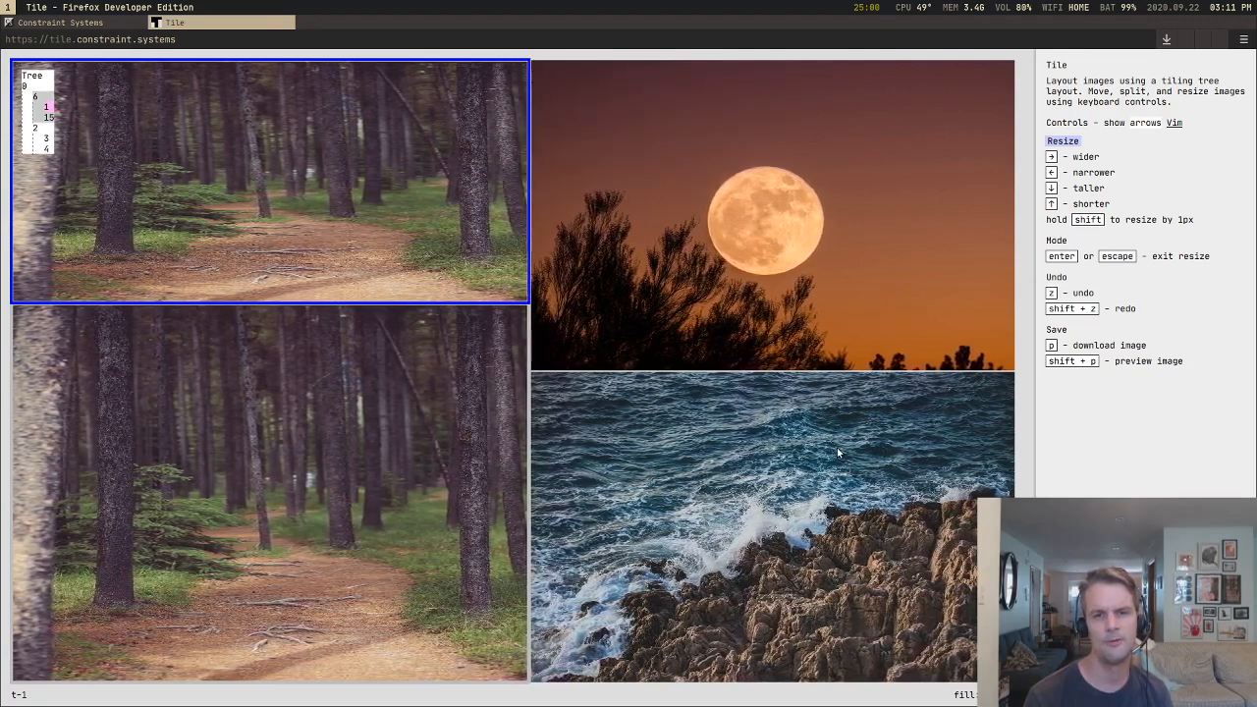
# Step: Widen the forest column to about 55 percent of the canvas, and narrow it to about half
pyautogui.press('Right')
pyautogui.press('Right')
pyautogui.press('Right')
pyautogui.press('Right')
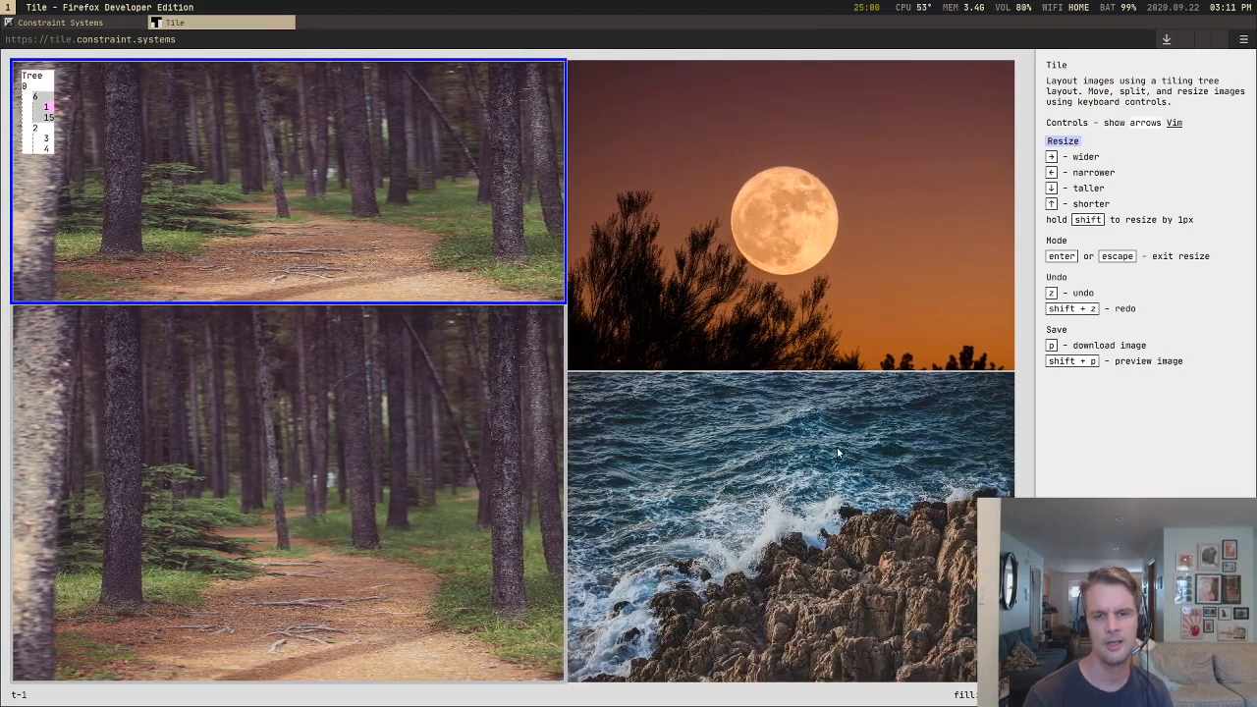
pyautogui.press('Left')
pyautogui.press('Left')
pyautogui.press('Left')
pyautogui.press('Left')
pyautogui.press('Right')
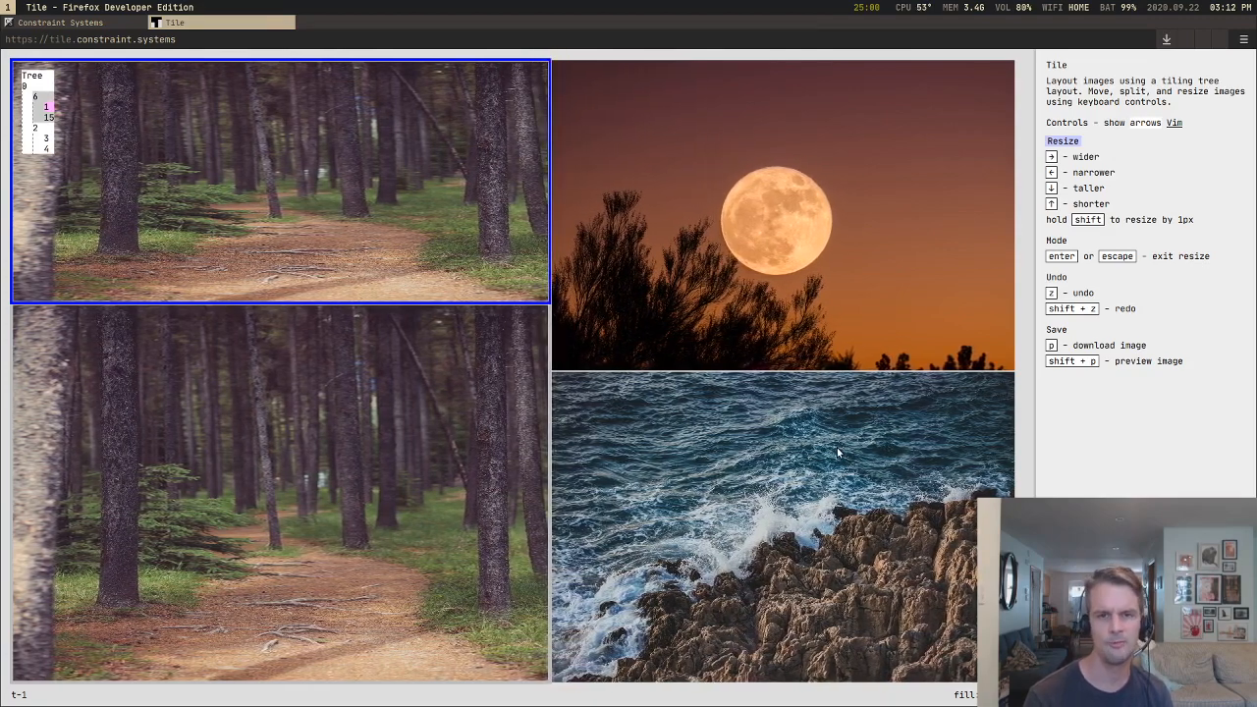
pyautogui.press('Right')
pyautogui.press('Left')
pyautogui.press('Left')
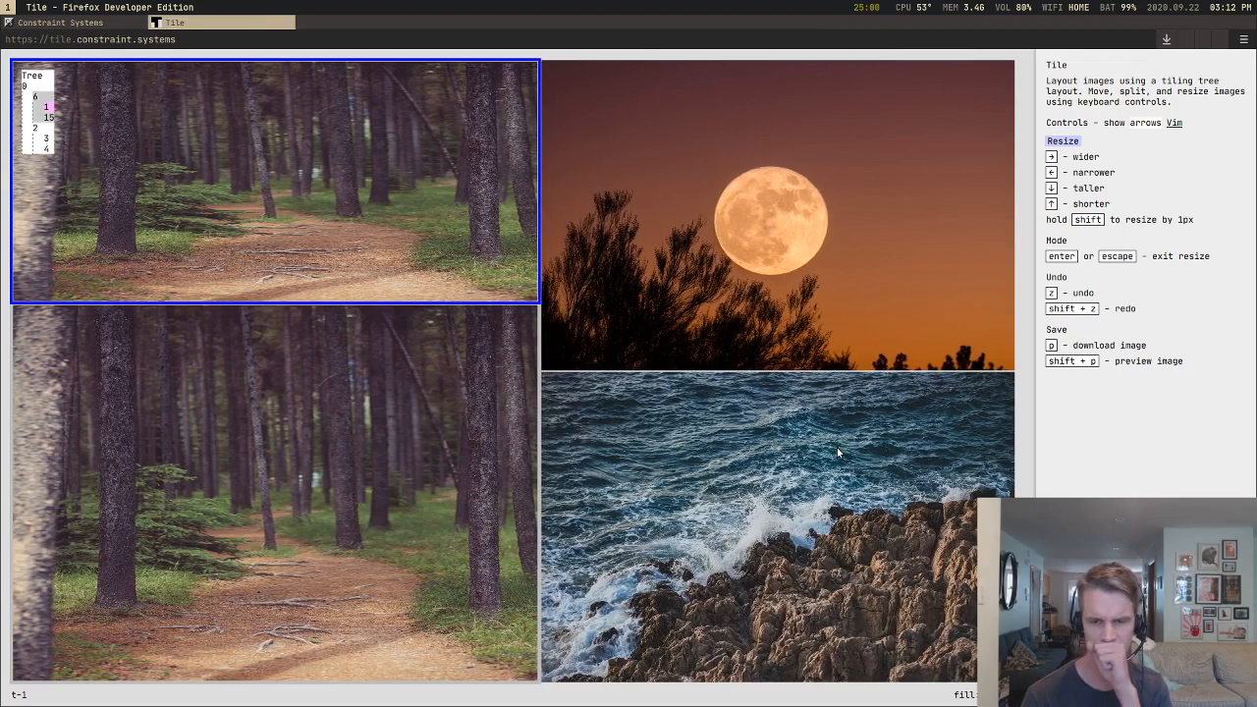
# Step: Adjust the forest column's width in small increments around half of the canvas width
pyautogui.press('Left')
pyautogui.press('Left')
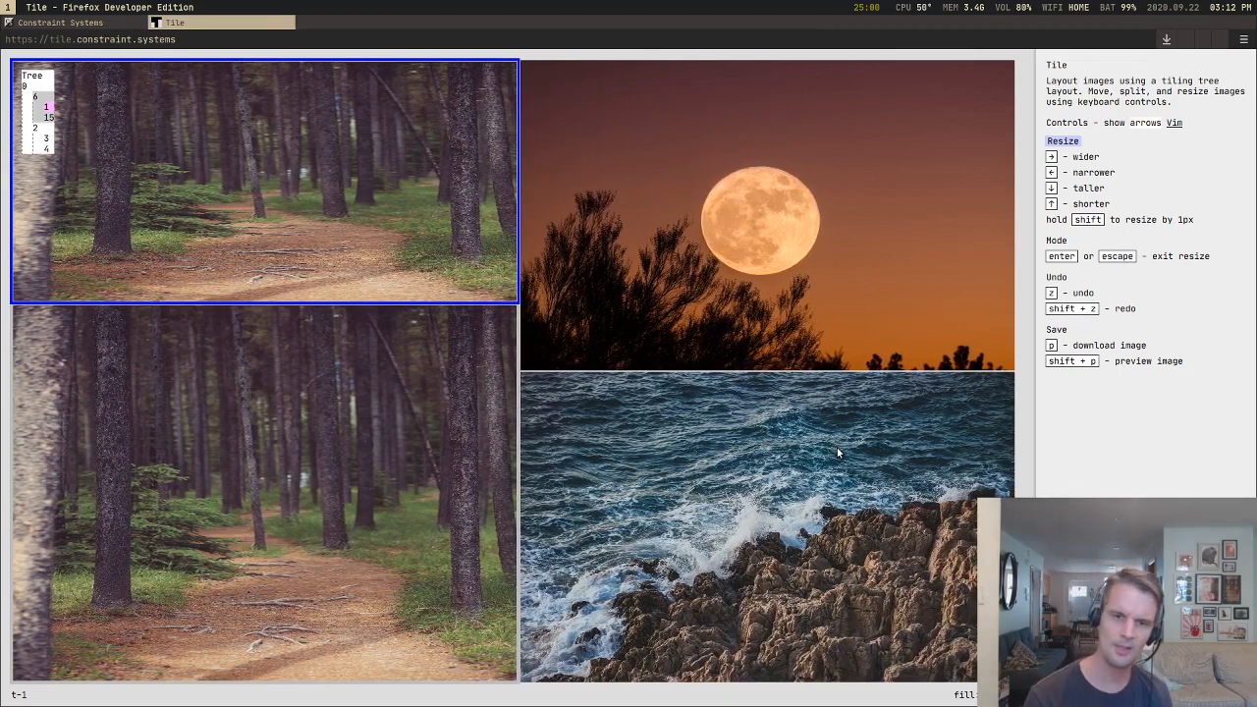
pyautogui.press('Right')
pyautogui.press('Left')
pyautogui.press('Left')
pyautogui.press('Left')
pyautogui.press('Right')
pyautogui.press('Right')
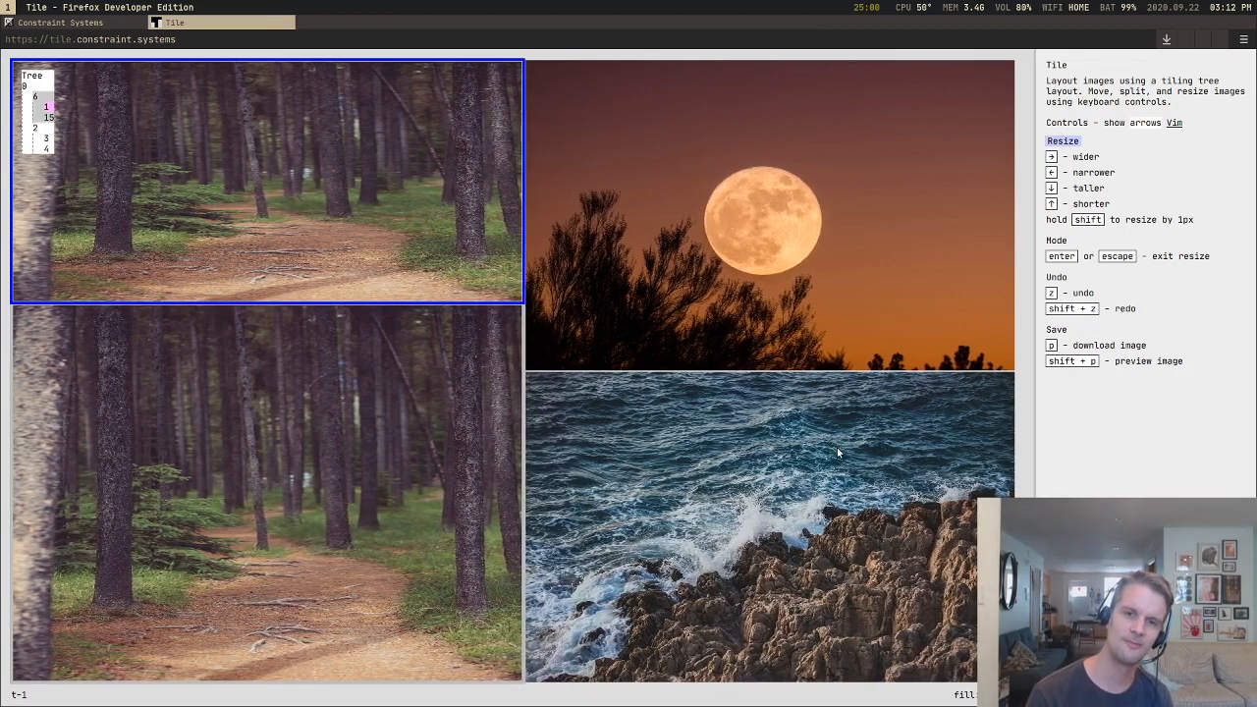
pyautogui.press('Left')
pyautogui.press('Left')
pyautogui.press('Left')
pyautogui.press('Right')
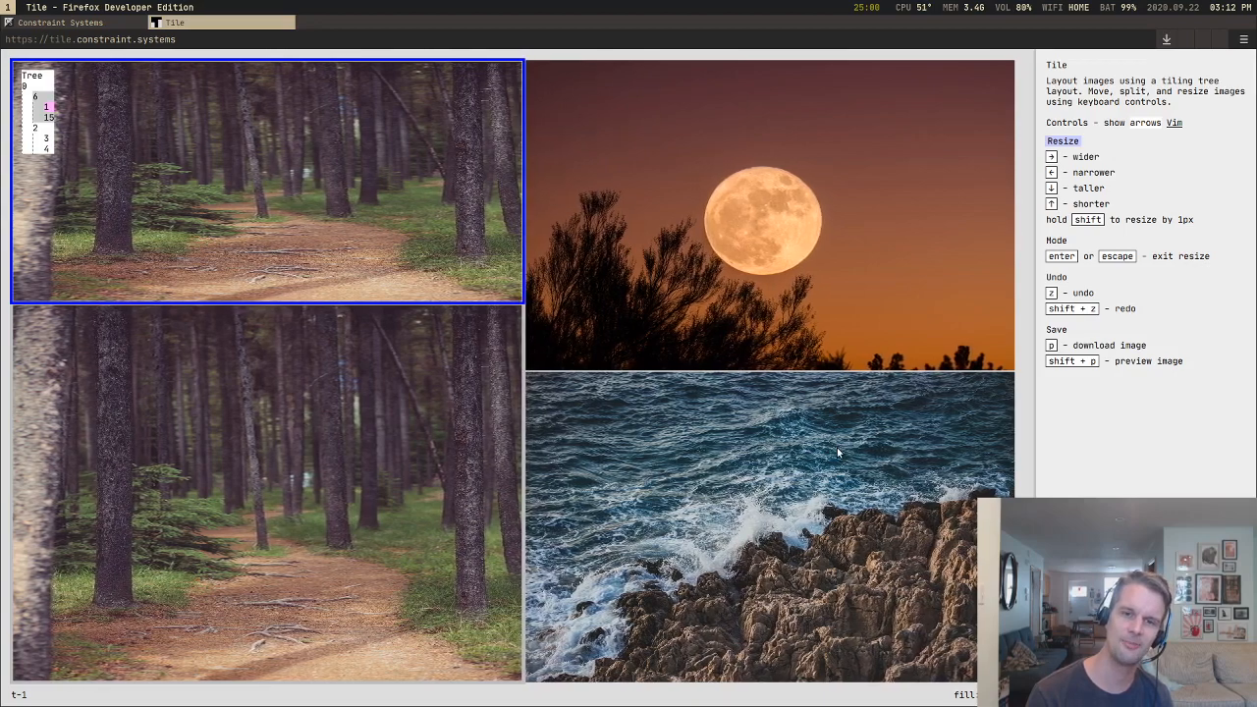
# Step: Make the upper forest tile about 70 percent of its column's height, with the column about half the canvas width
pyautogui.press('Left')
pyautogui.press('Left')
pyautogui.press('Left')
pyautogui.press('Left')
pyautogui.press('Down')
pyautogui.press('Down')
pyautogui.press('Down')
pyautogui.press('Down')
pyautogui.press('Down')
pyautogui.press('Down')
pyautogui.press('Down')
pyautogui.press('Down')
pyautogui.press('Down')
pyautogui.press('Down')
pyautogui.press('Down')
pyautogui.press('Down')
pyautogui.press('Down')
pyautogui.press('Down')
pyautogui.press('Down')
pyautogui.press('Down')
pyautogui.press('Down')
pyautogui.press('Down')
pyautogui.press('Down')
pyautogui.press('Down')
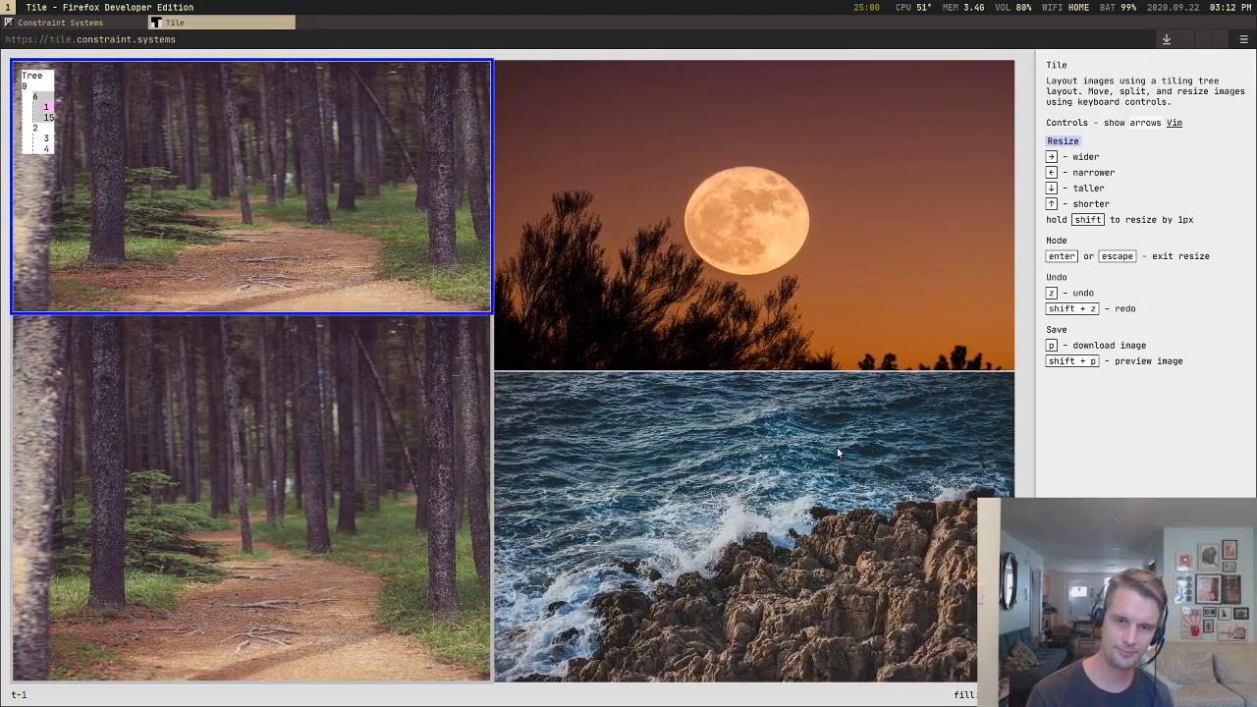
pyautogui.press('Down')
pyautogui.press('Down')
pyautogui.press('Down')
pyautogui.press('Down')
pyautogui.press('Down')
pyautogui.press('Down')
pyautogui.press('Down')
pyautogui.press('Down')
pyautogui.press('Down')
pyautogui.press('Down')
pyautogui.press('Right')
pyautogui.press('Right')
pyautogui.press('Right')
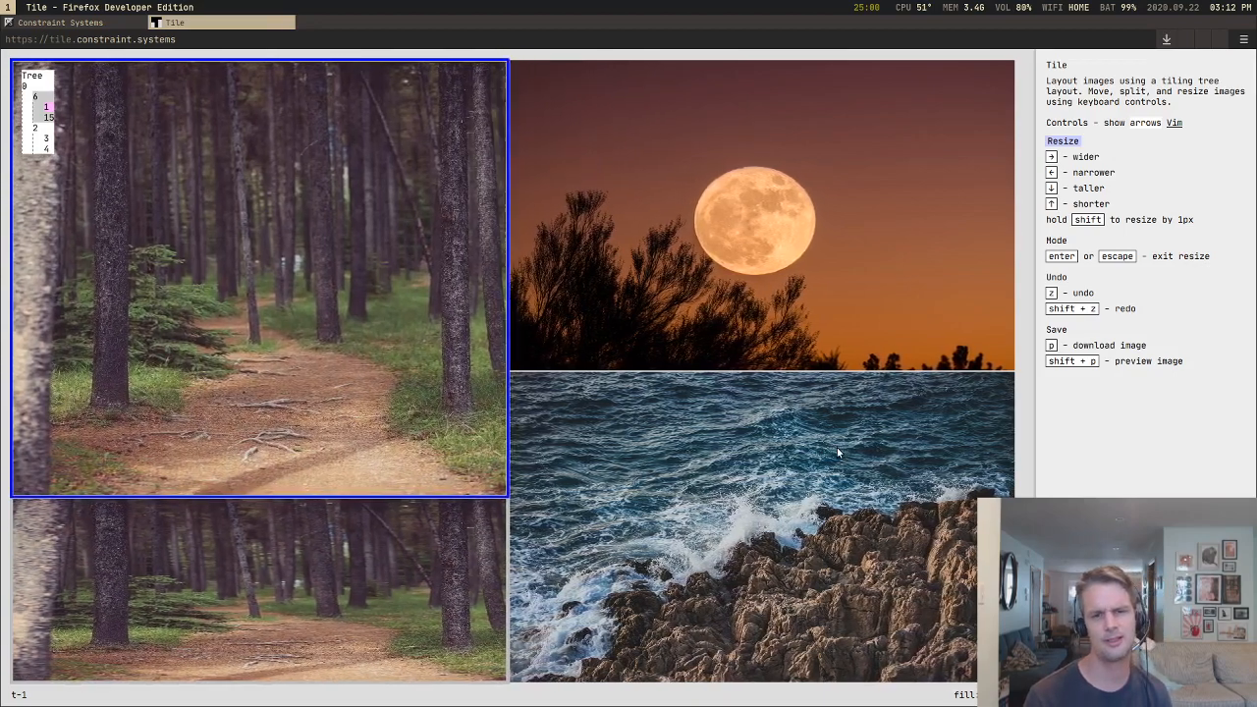
# Step: Leave resize mode, split the upper forest tile into two side by side, and split the new one into two stacked tiles
pyautogui.press('Escape')
pyautogui.press('Return')
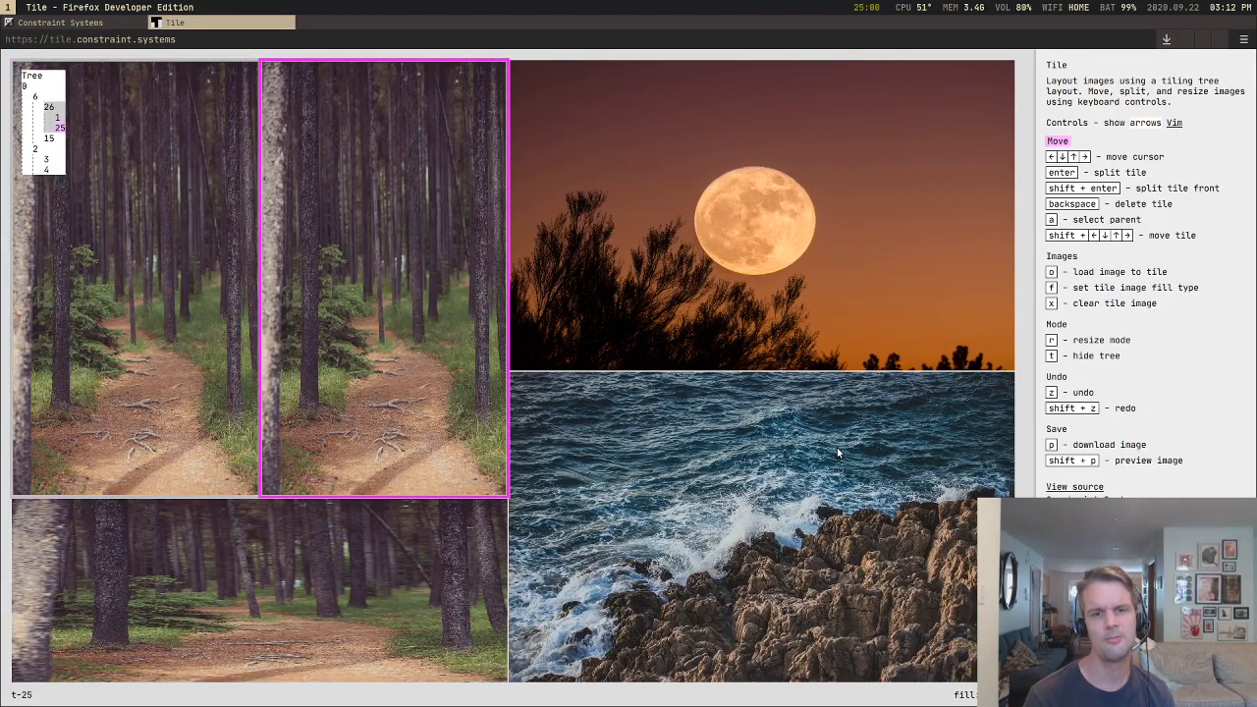
pyautogui.press('Return')
# Step: Resize the lower stacked forest tile, and widen its parent container to about 55 percent of the upper forest area
pyautogui.press('r')
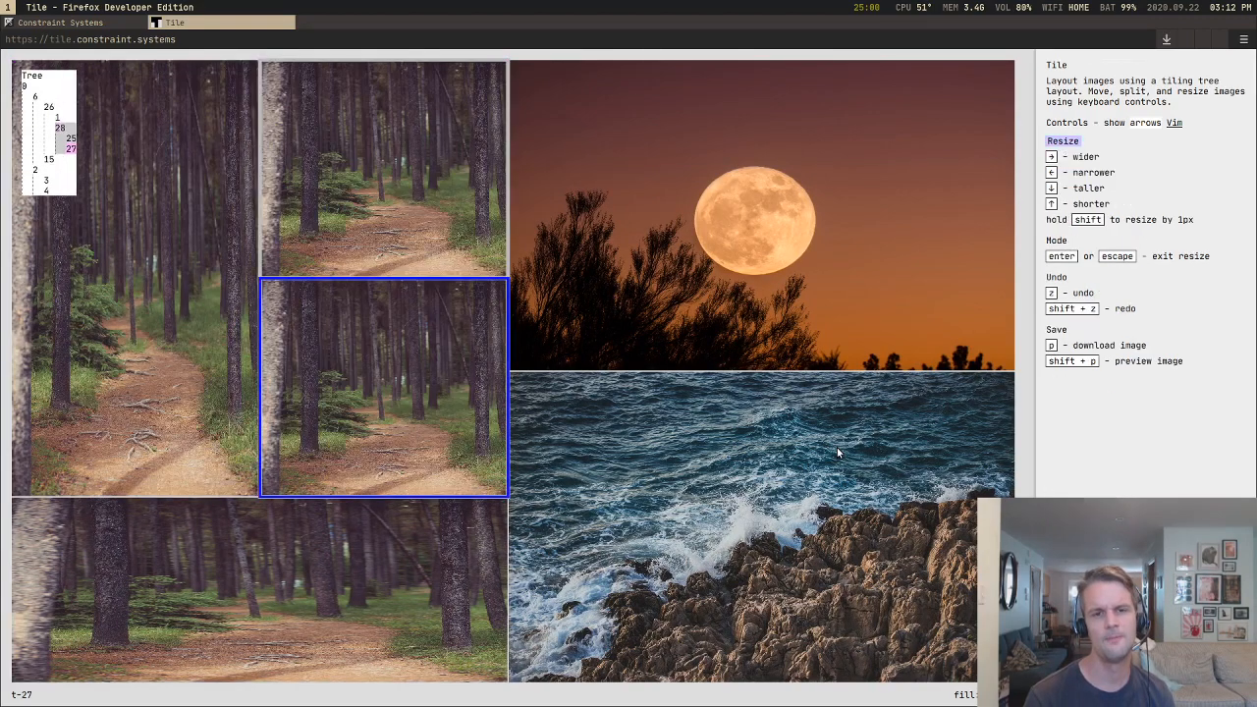
pyautogui.press('Escape')
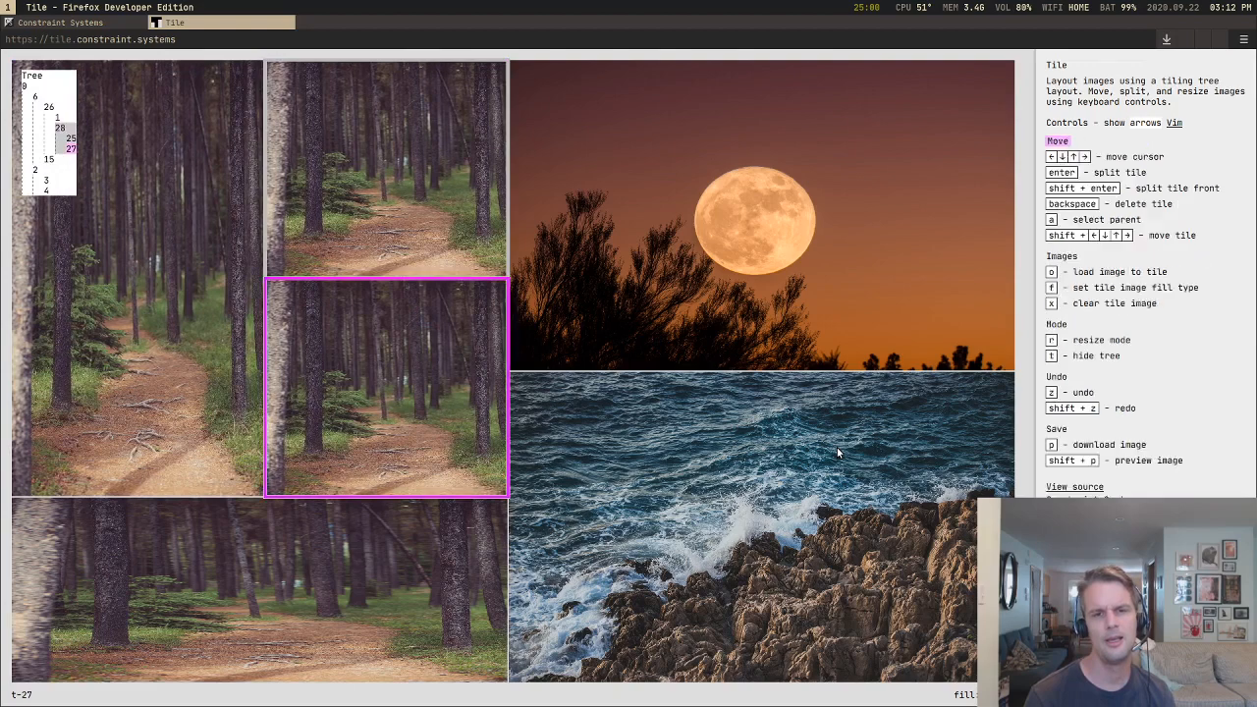
pyautogui.press('a')
pyautogui.press('r')
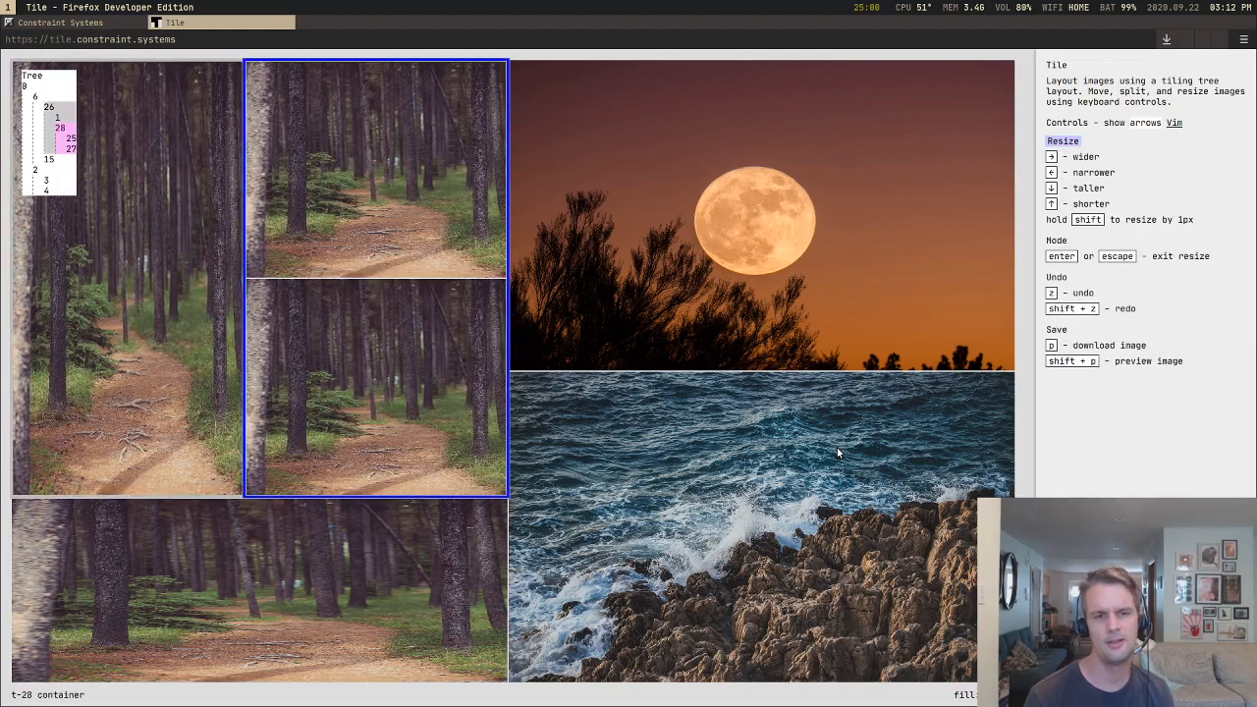
pyautogui.press('Escape')
# Step: Select the container of all three upper forest tiles and widen it to about 63 percent of the canvas width
pyautogui.press('a')
pyautogui.press('r')
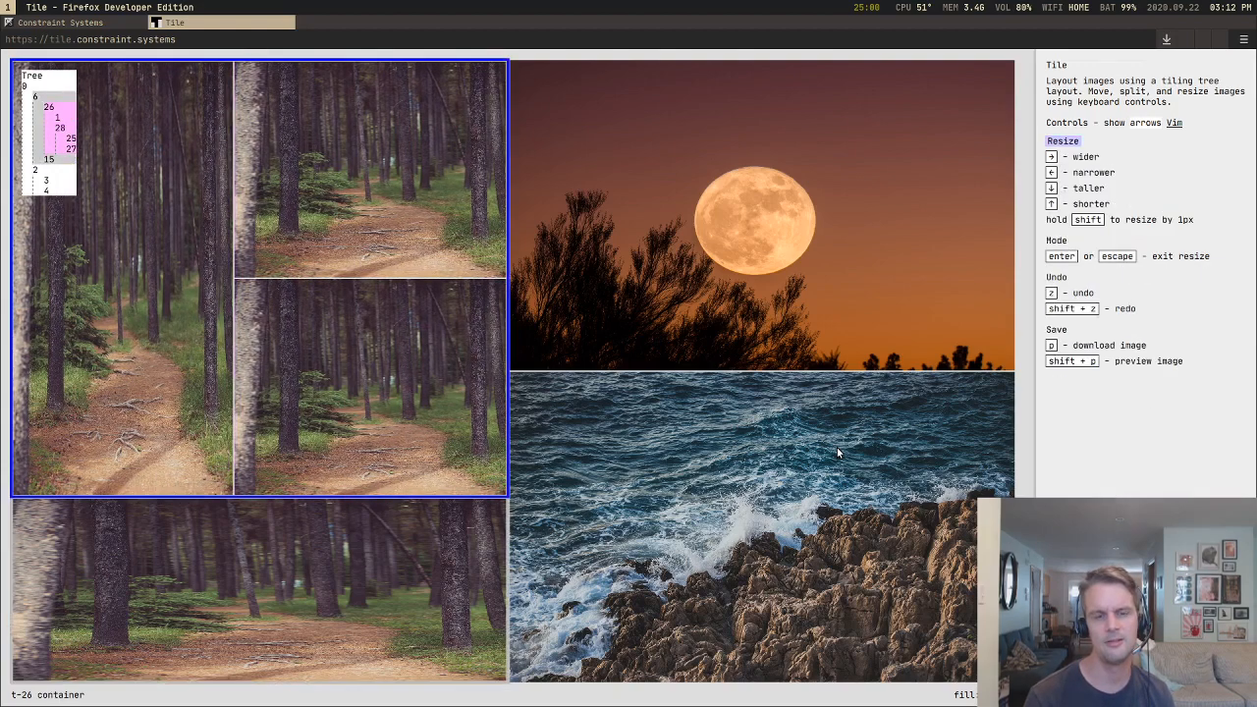
pyautogui.press('Right')
pyautogui.press('Right')
pyautogui.press('Right')
pyautogui.press('Right')
pyautogui.press('Right')
pyautogui.press('Right')
pyautogui.press('Right')
pyautogui.press('Right')
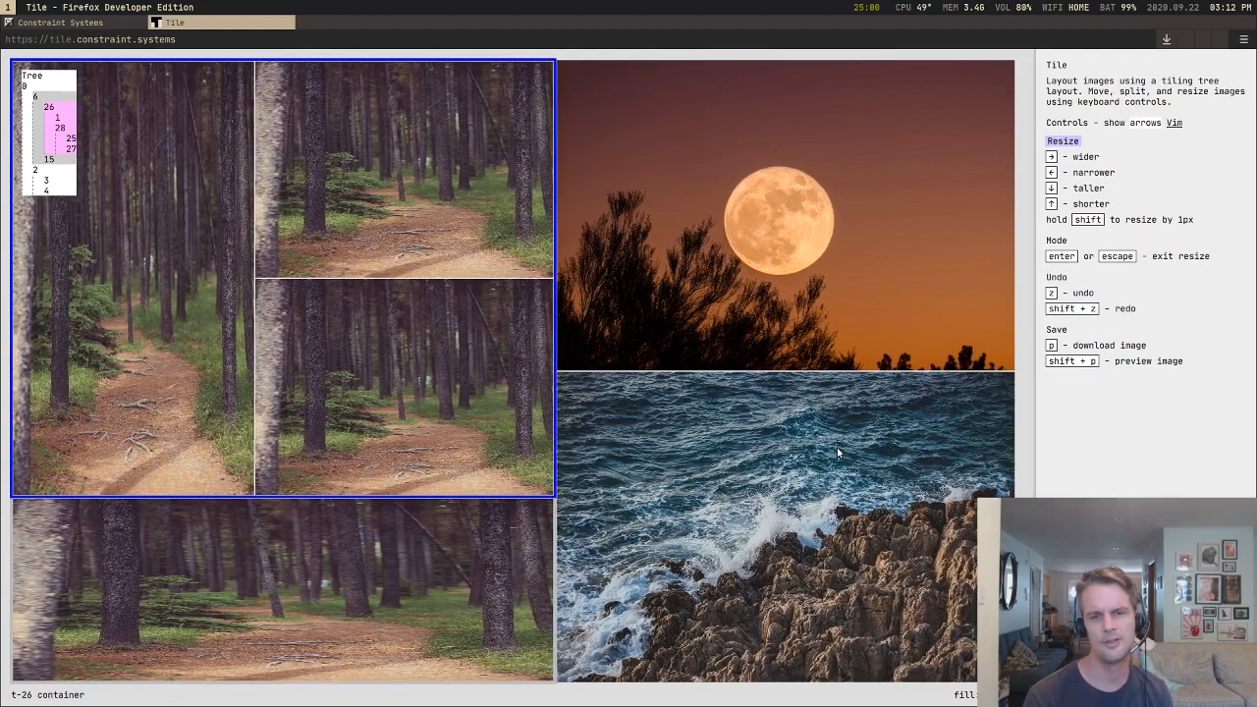
pyautogui.press('Right')
pyautogui.press('Right')
pyautogui.press('Right')
pyautogui.press('Right')
pyautogui.press('Right')
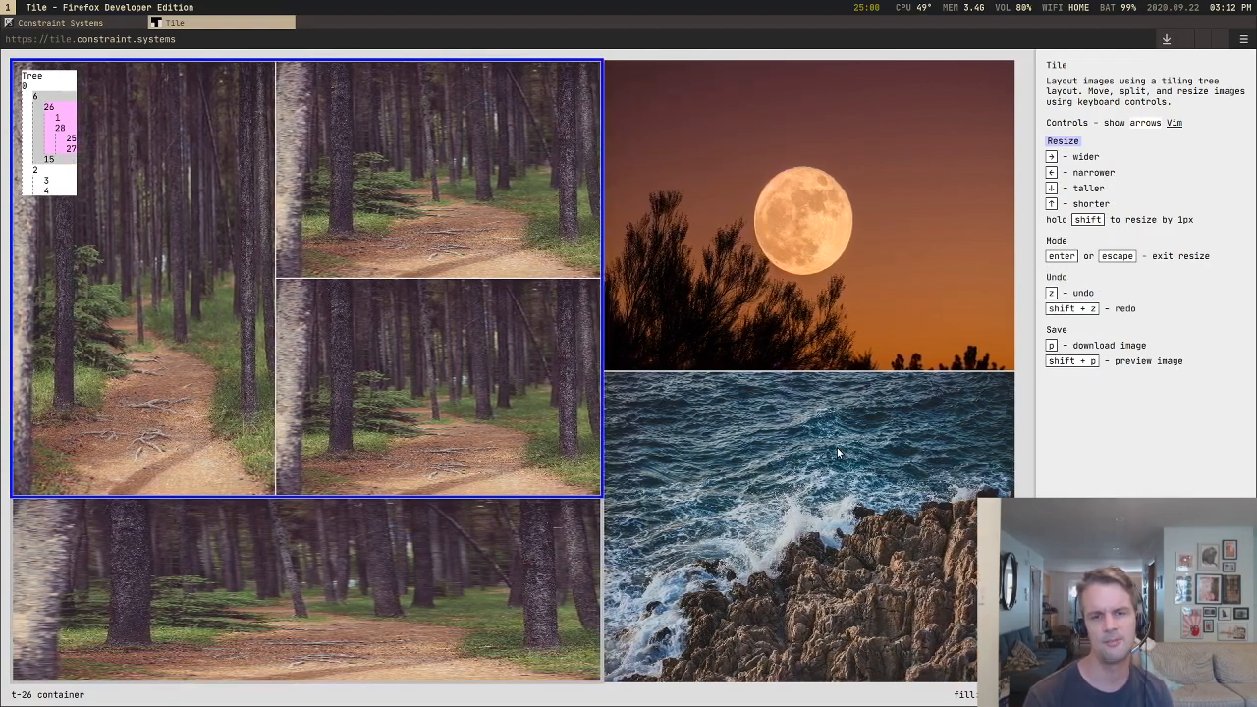
pyautogui.press('Right')
pyautogui.press('Right')
pyautogui.press('Right')
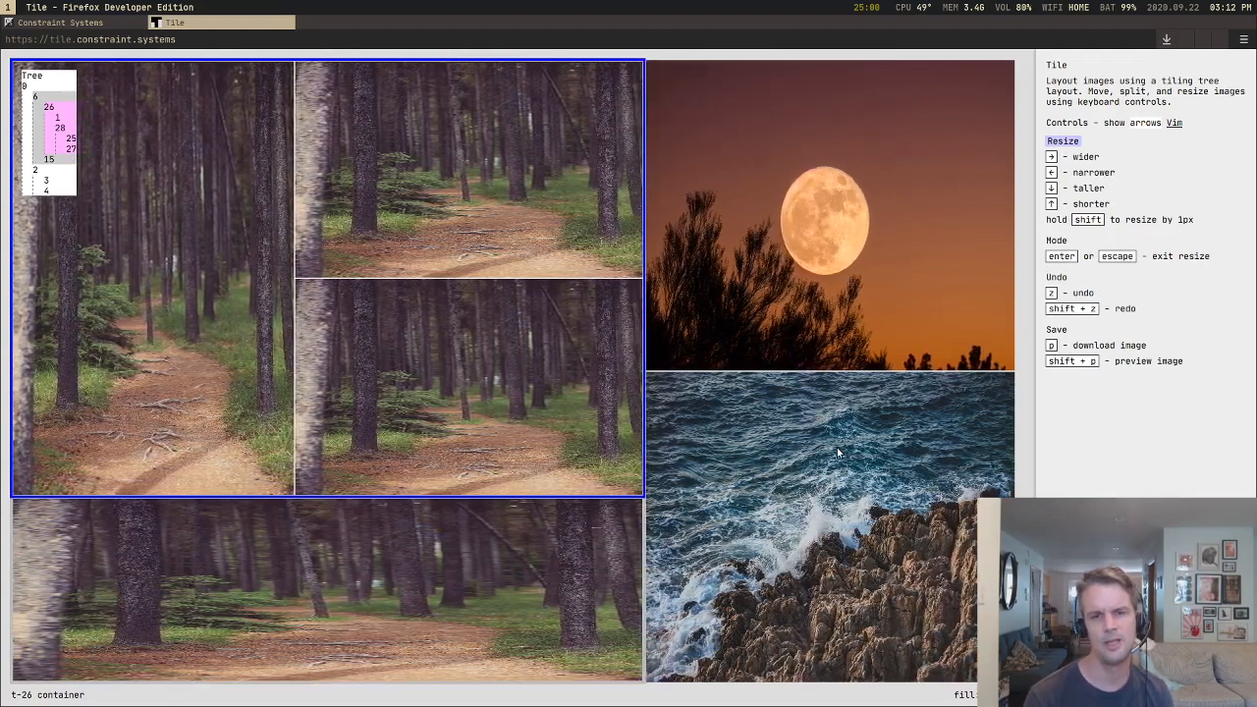
# Step: Narrow the container of the three upper forest tiles to about half of the canvas width
pyautogui.press('Left')
pyautogui.press('Left')
pyautogui.press('Left')
pyautogui.press('Left')
pyautogui.press('Left')
pyautogui.press('Left')
pyautogui.press('Left')
pyautogui.press('Left')
pyautogui.press('Left')
pyautogui.press('Left')
pyautogui.press('Left')
pyautogui.press('Left')
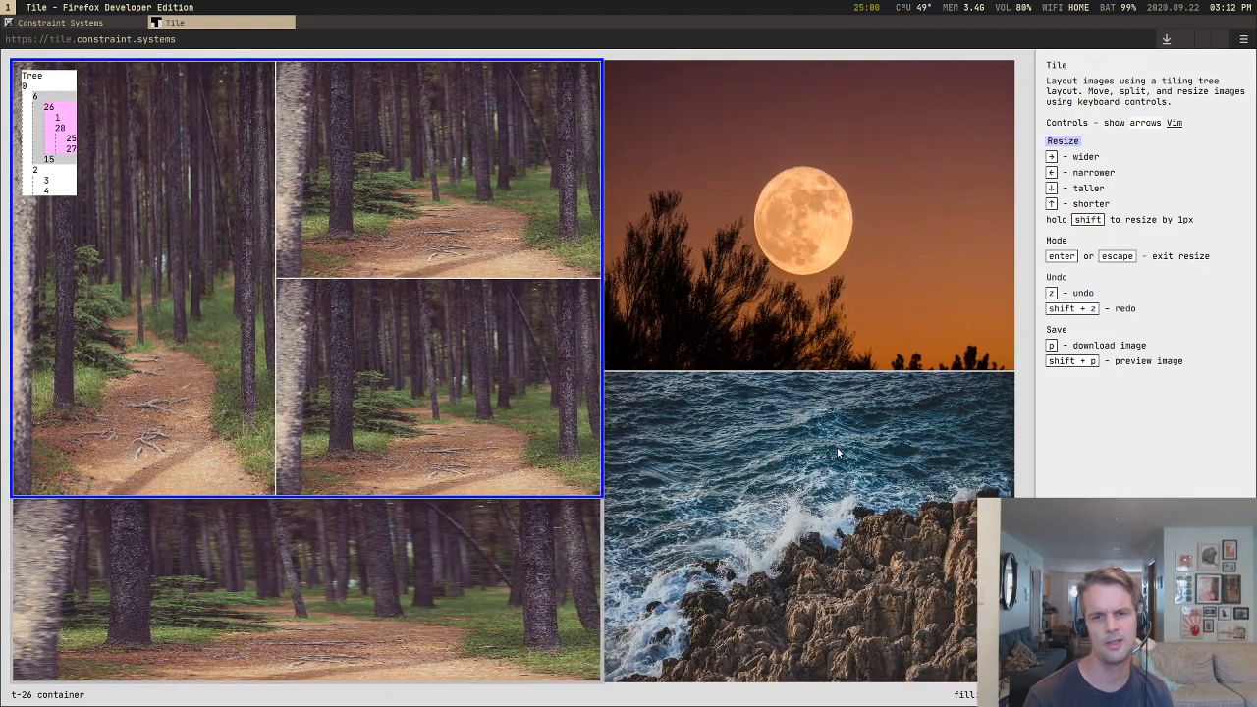
pyautogui.press('Left')
pyautogui.press('Left')
pyautogui.press('Left')
pyautogui.press('Left')
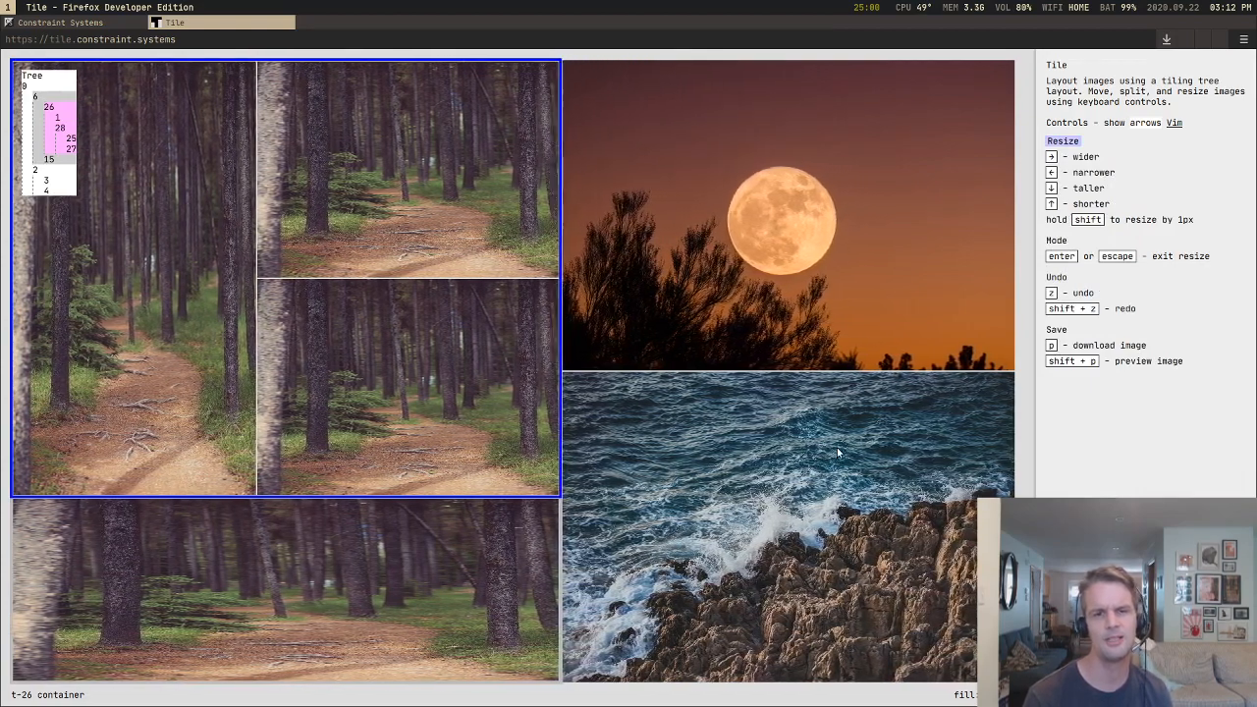
pyautogui.press('Left')
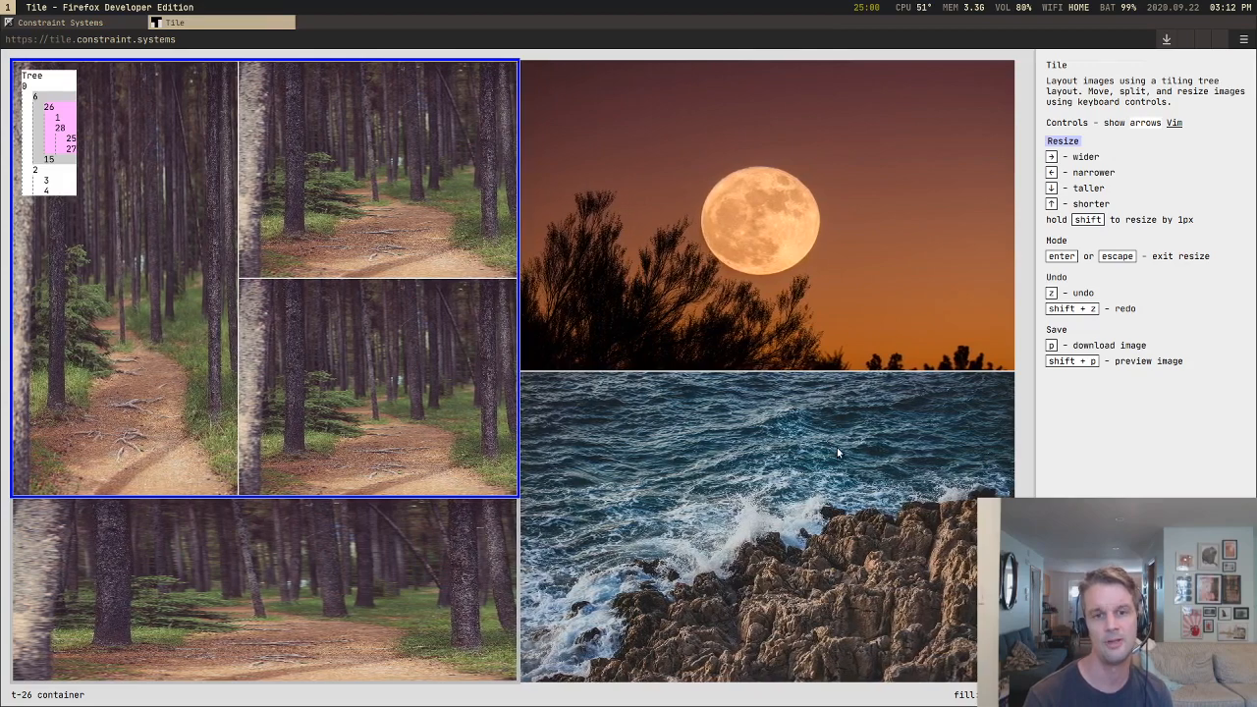
# Step: Leave resize mode and move the cursor to the moon tile
pyautogui.press('Escape')
pyautogui.press('Right')
pyautogui.press('Up')
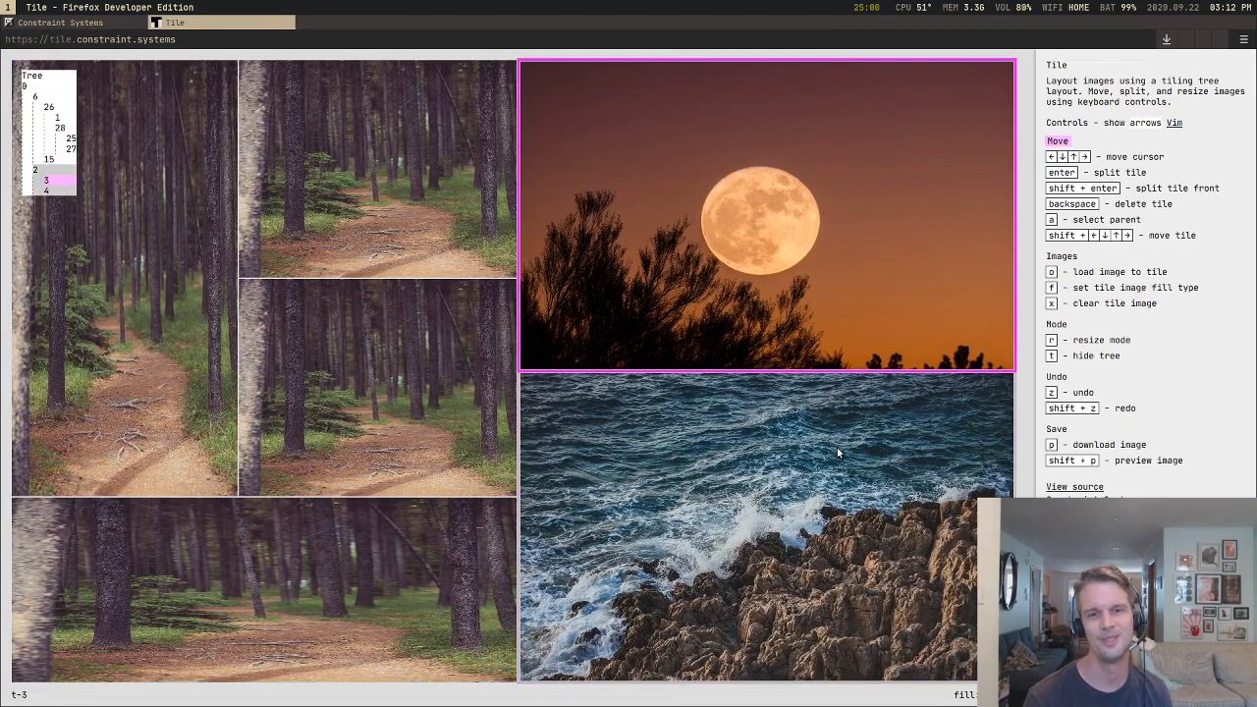
# Step: Split the moon tile in two and stack the new copy below the original
pyautogui.press('Return')
pyautogui.press('Right')
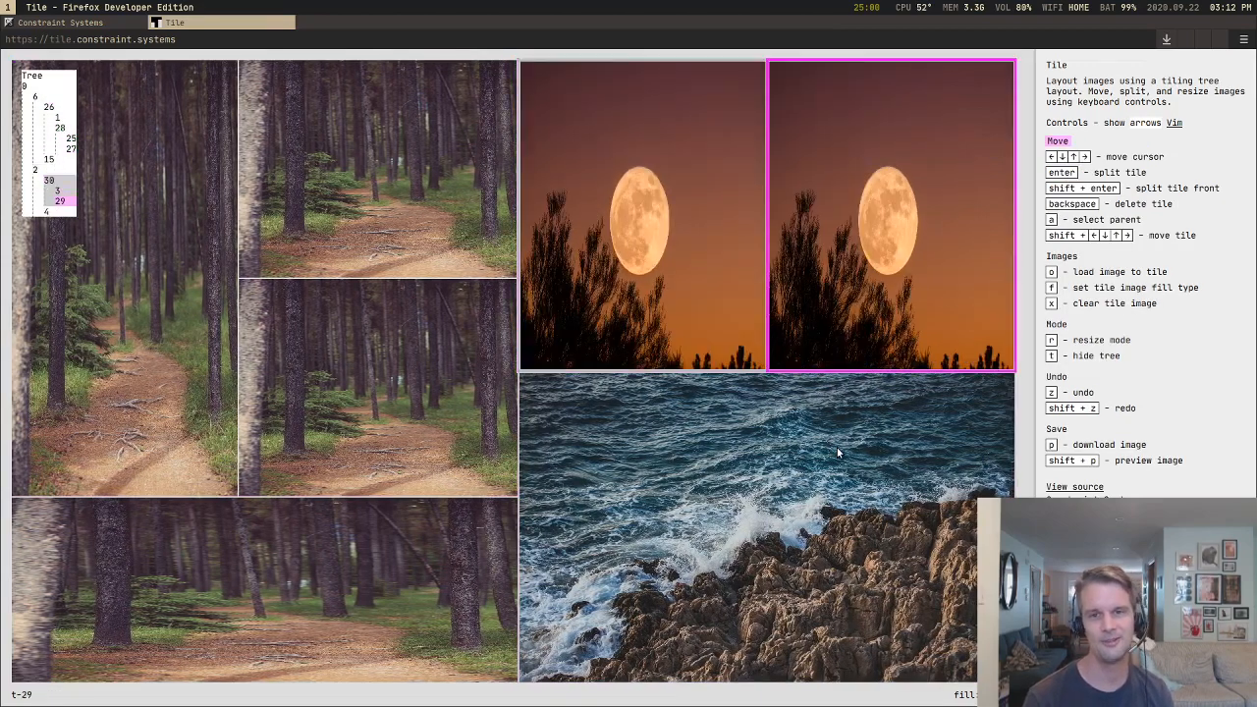
pyautogui.hotkey('shift', 'Down')
# Step: Delete the two extra upper forest tiles and the upper moon tile, leaving two forest tiles, one moon and one sea
pyautogui.press('Up')
pyautogui.press('Left')
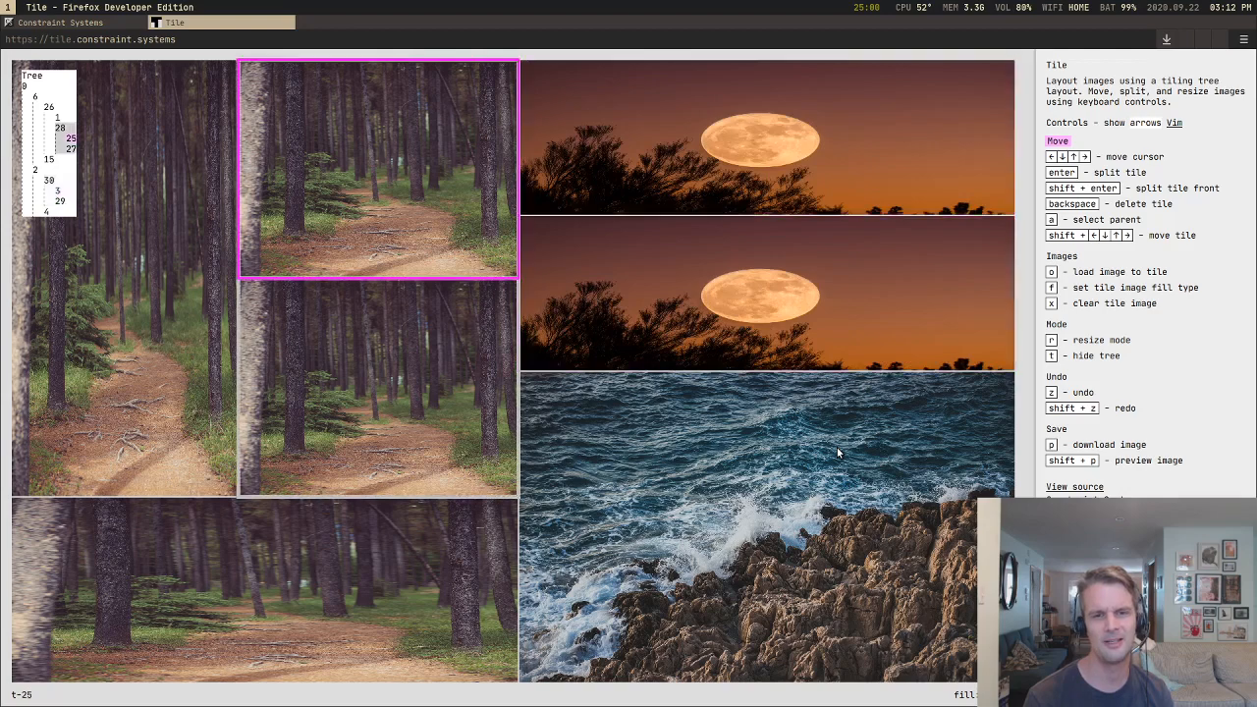
pyautogui.press('BackSpace')
pyautogui.press('BackSpace')
pyautogui.press('Right')
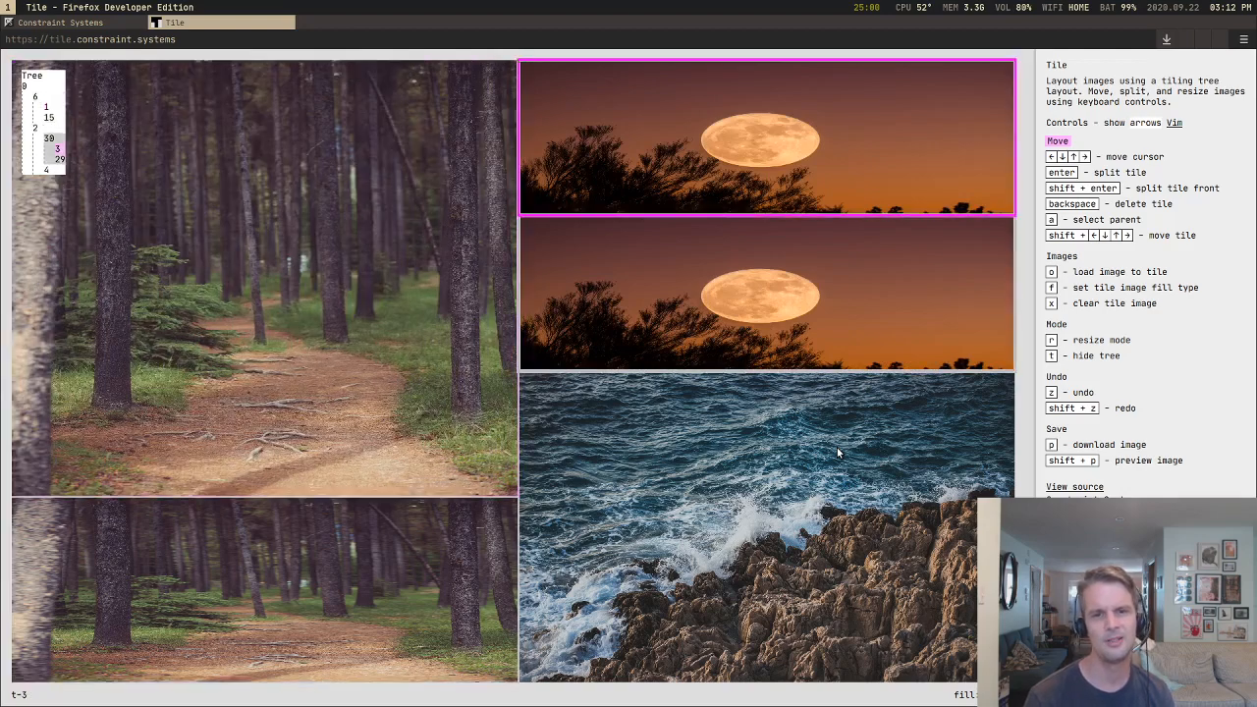
pyautogui.press('BackSpace')
# Step: Put the upper forest tile in resize mode and shorten it to about 48 percent of the canvas height
pyautogui.press('Left')
pyautogui.press('r')
pyautogui.press('Up')
pyautogui.press('Up')
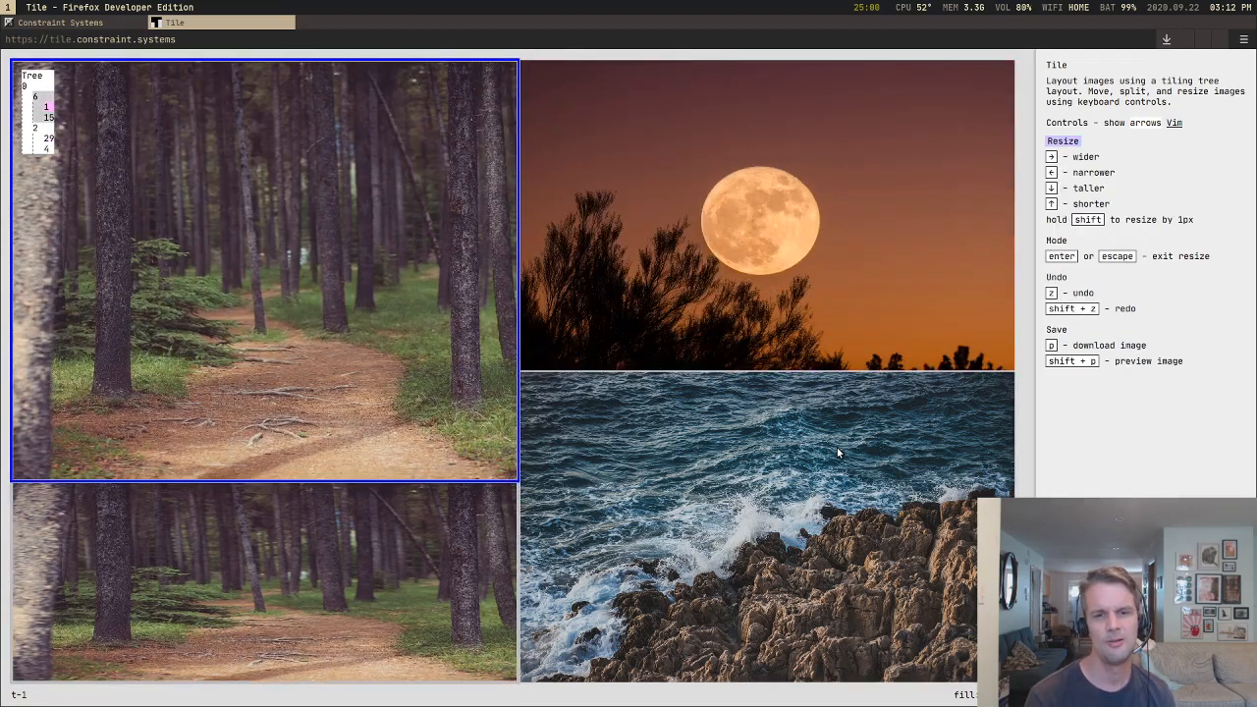
pyautogui.press('Up')
pyautogui.press('Up')
pyautogui.press('Up')
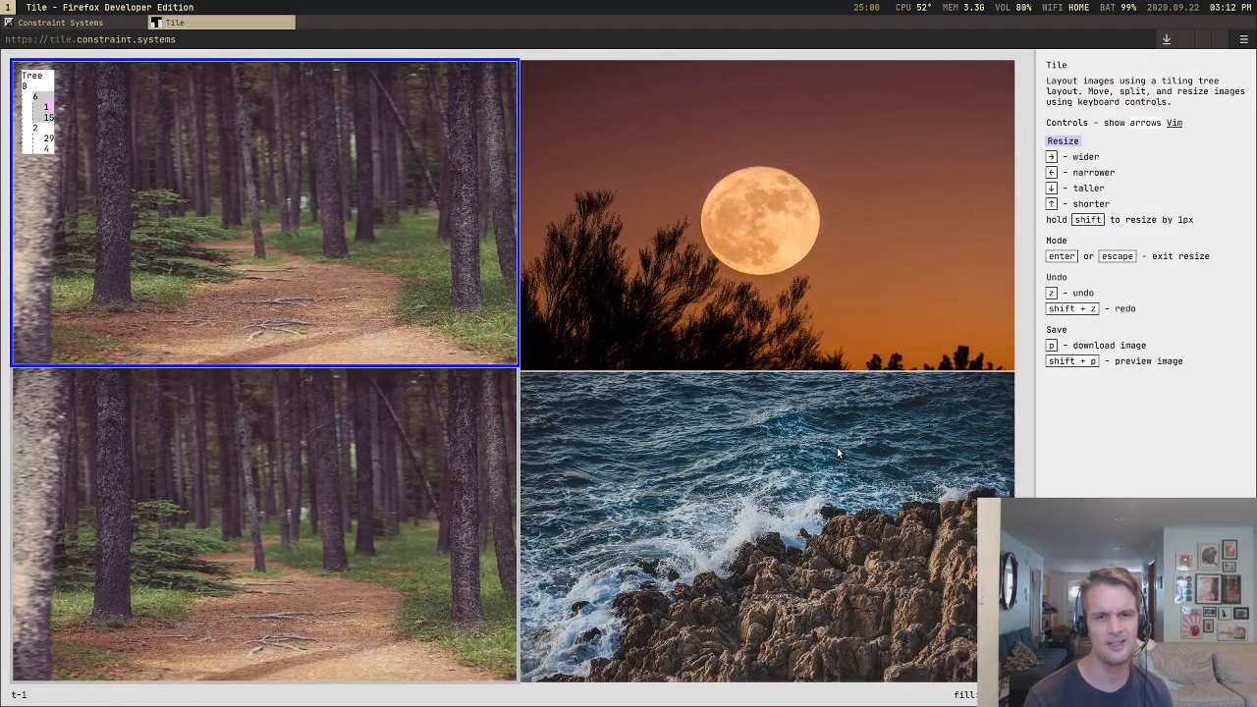
pyautogui.press('Up')
# Step: Widen the forest column to about 58 percent of the canvas width
pyautogui.press('Right')
pyautogui.press('Right')
pyautogui.press('Right')
pyautogui.press('Right')
pyautogui.press('Right')
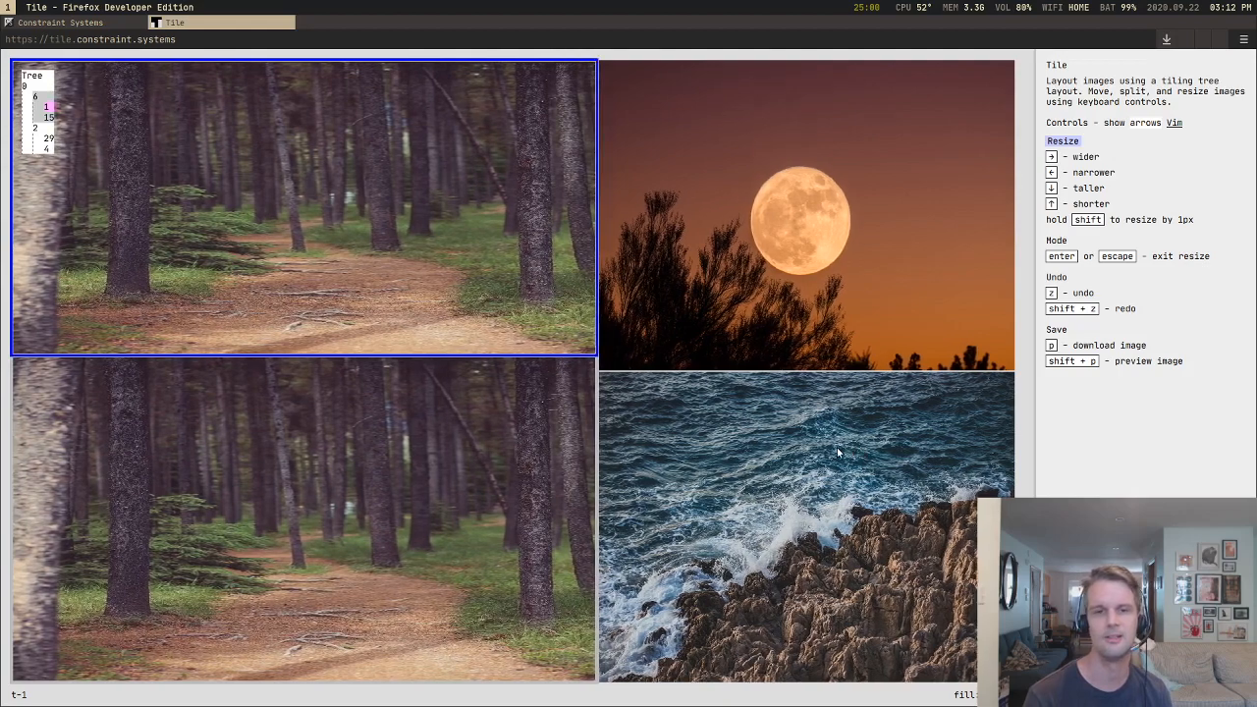
# Step: Shorten the upper forest tile to about 42 percent of the canvas height and narrow its column to about 49 percent of the width
pyautogui.press('Left')
pyautogui.press('Up')
pyautogui.press('Up')
pyautogui.press('Left')
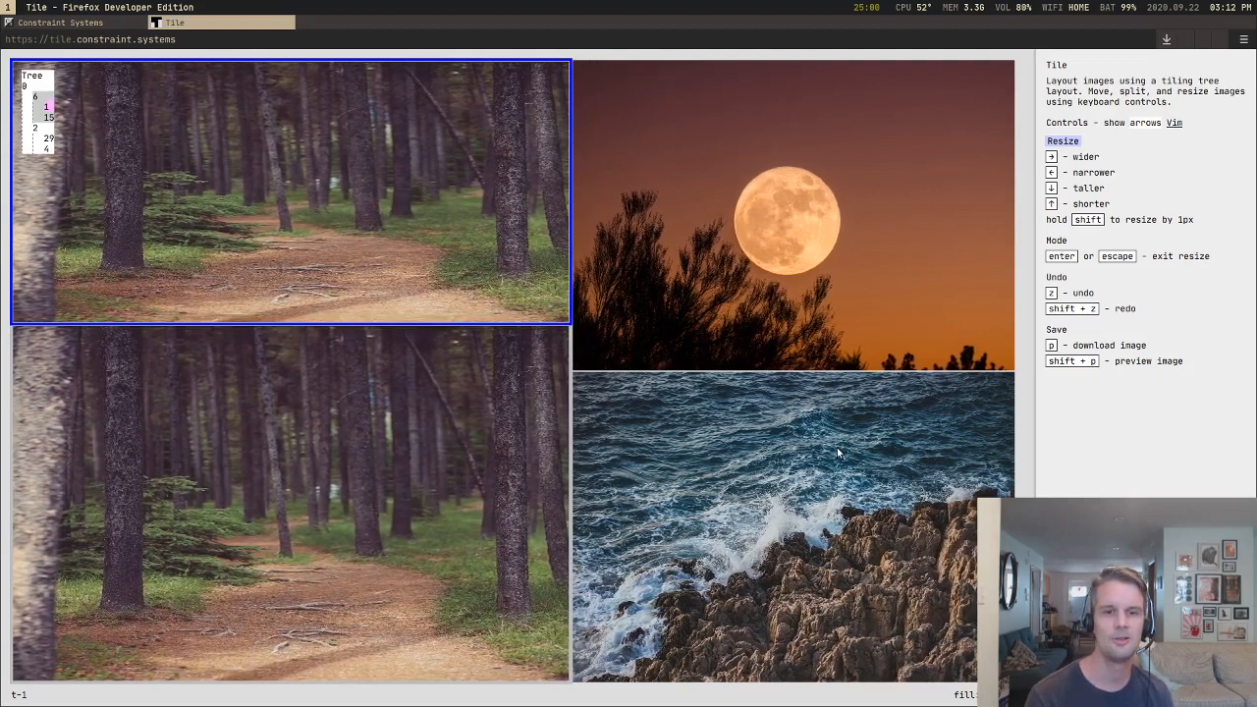
pyautogui.press('Left')
pyautogui.press('Left')
pyautogui.press('Left')
pyautogui.press('Left')
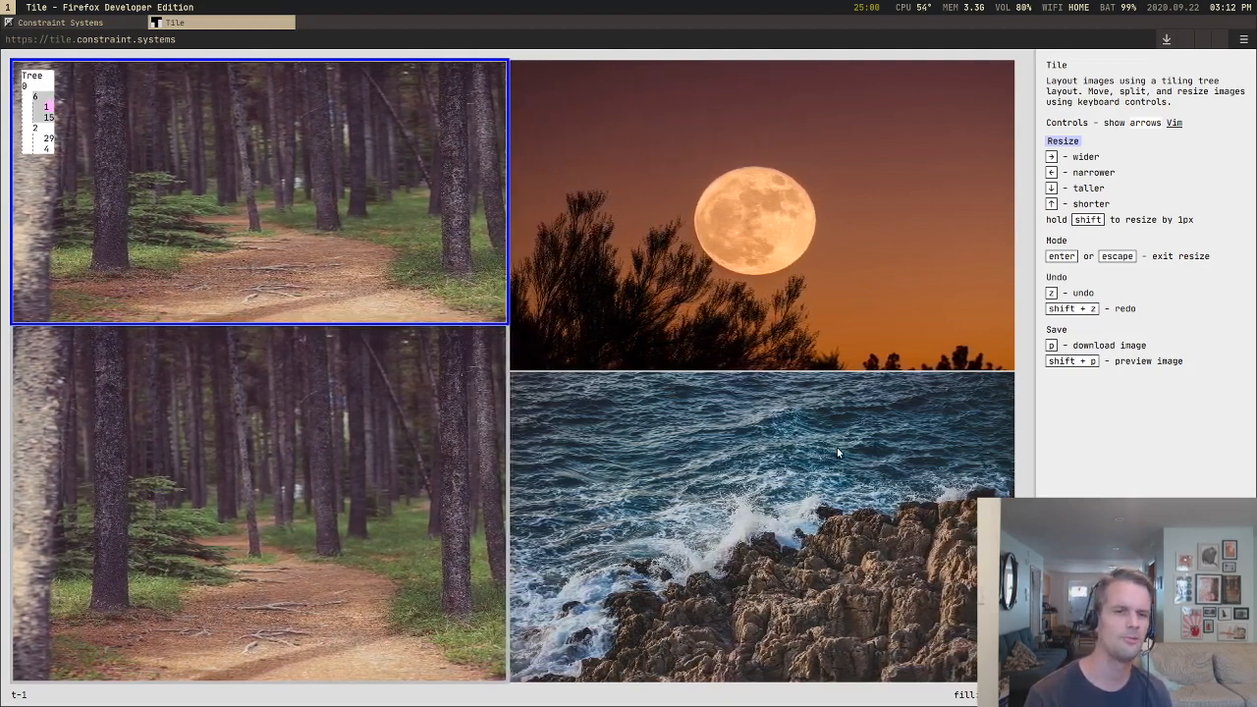
pyautogui.press('Left')
# Step: Make the upper forest tile about 49 percent of the canvas height and narrow its column to about 47 percent of the width
pyautogui.press('Down')
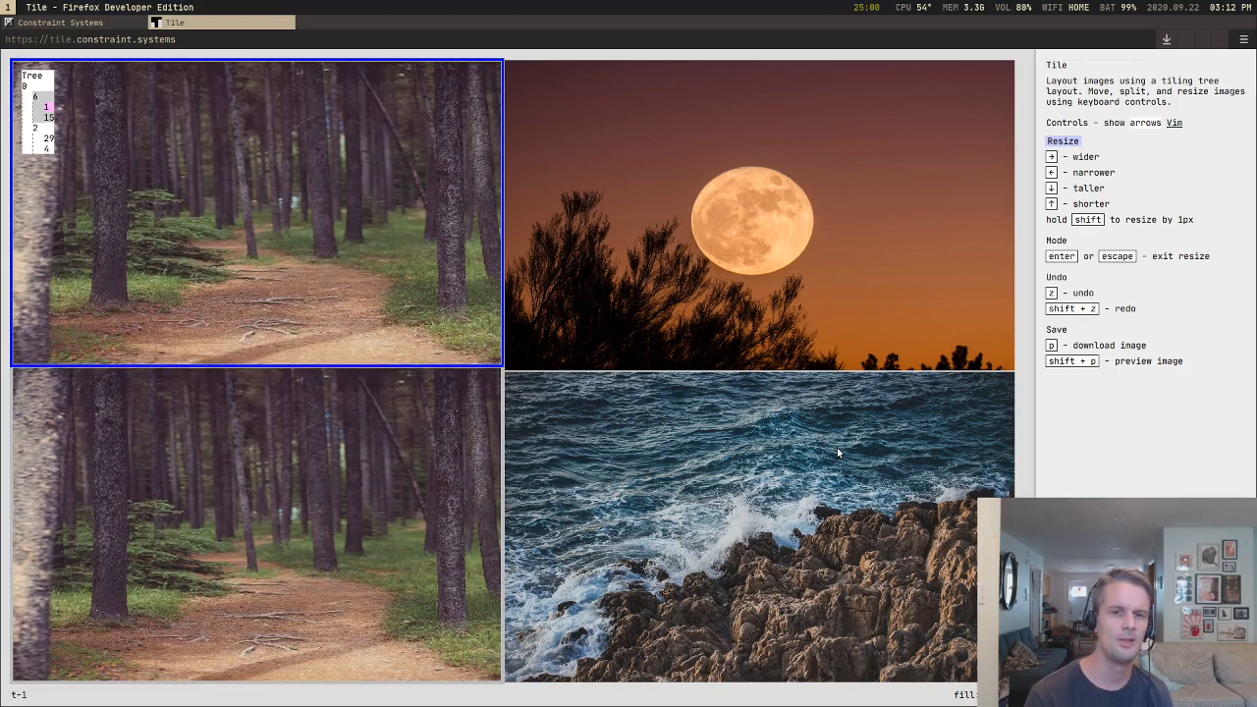
pyautogui.press('Down')
pyautogui.press('Left')
pyautogui.press('Left')
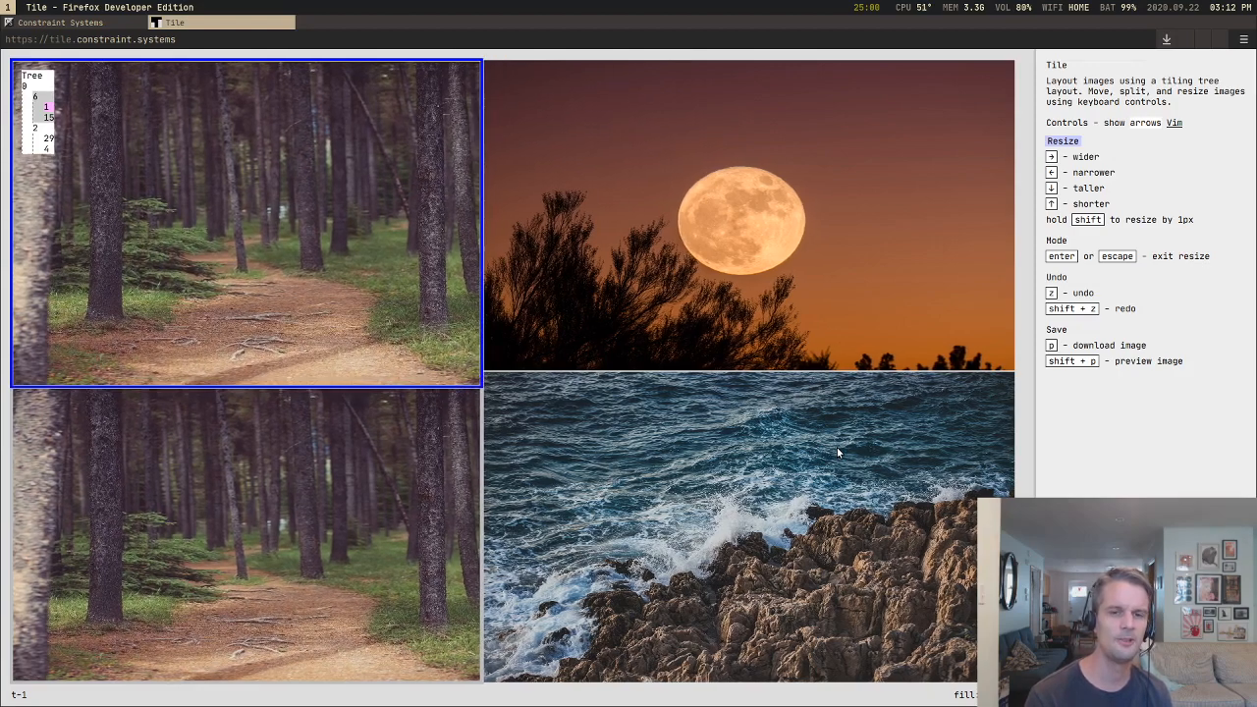
pyautogui.press('Down')
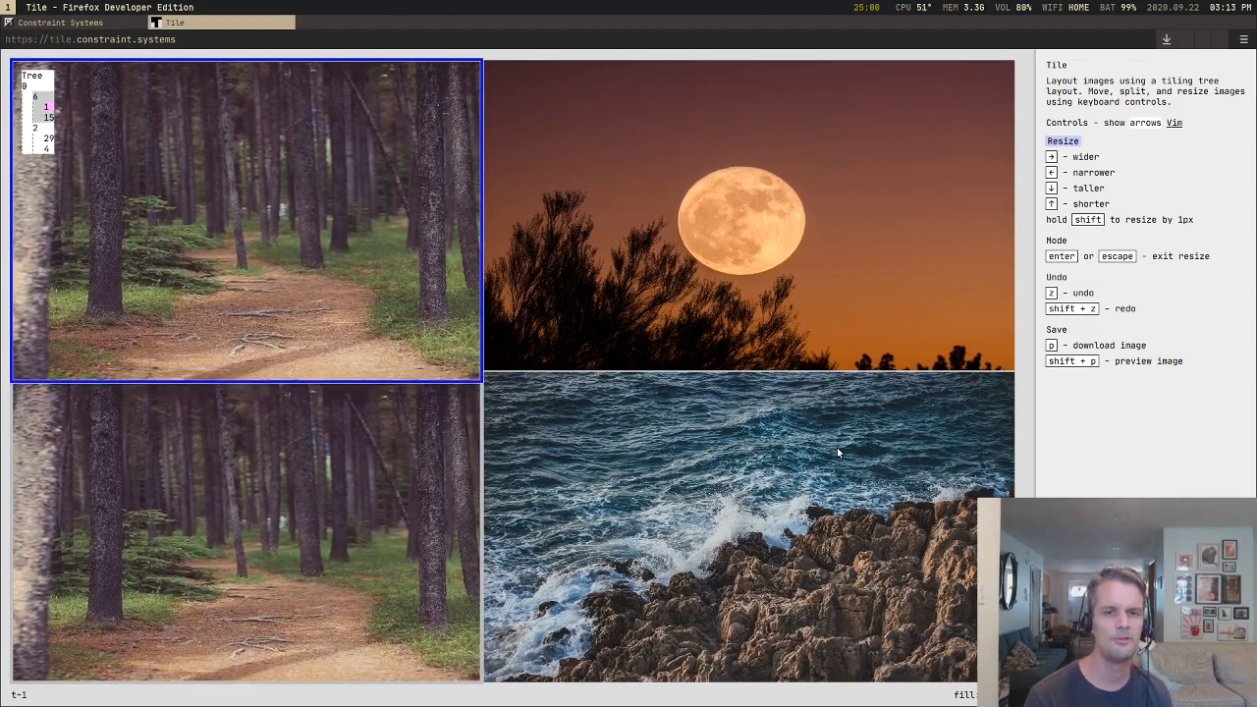
pyautogui.press('Right')
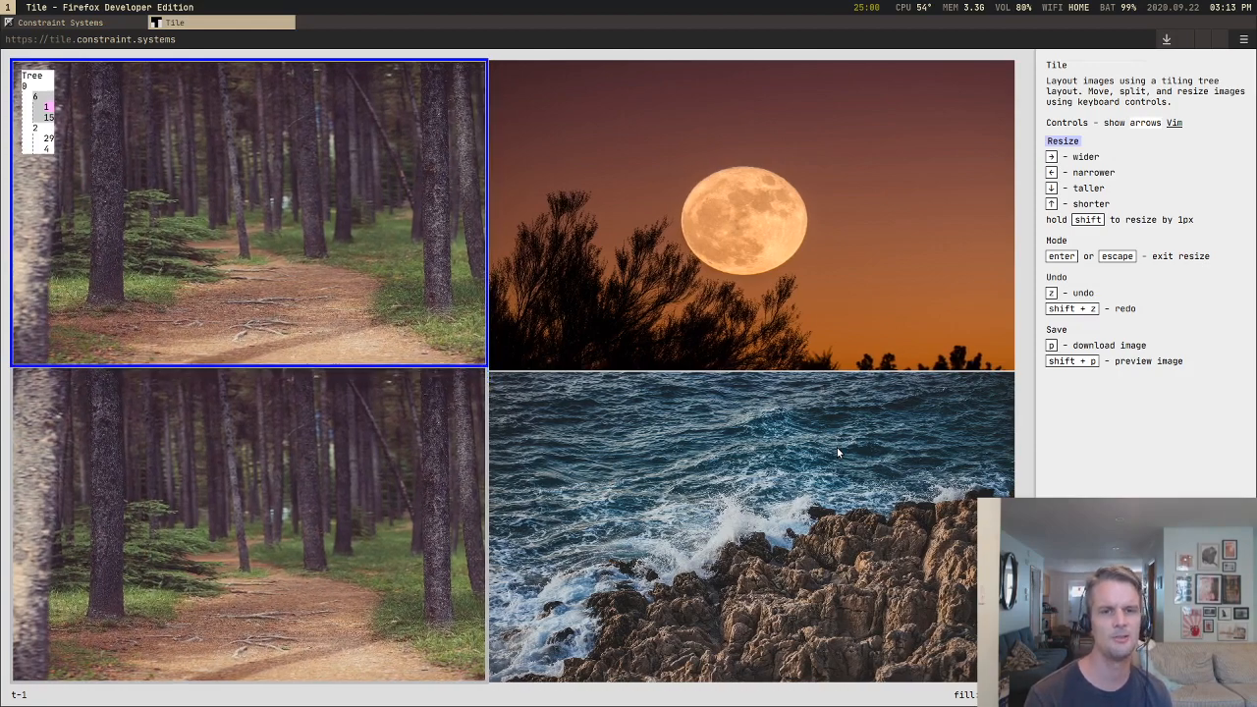
# Step: Widen the forest column to about 60 percent of the canvas width
pyautogui.press('Right')
pyautogui.press('Right')
pyautogui.press('Right')
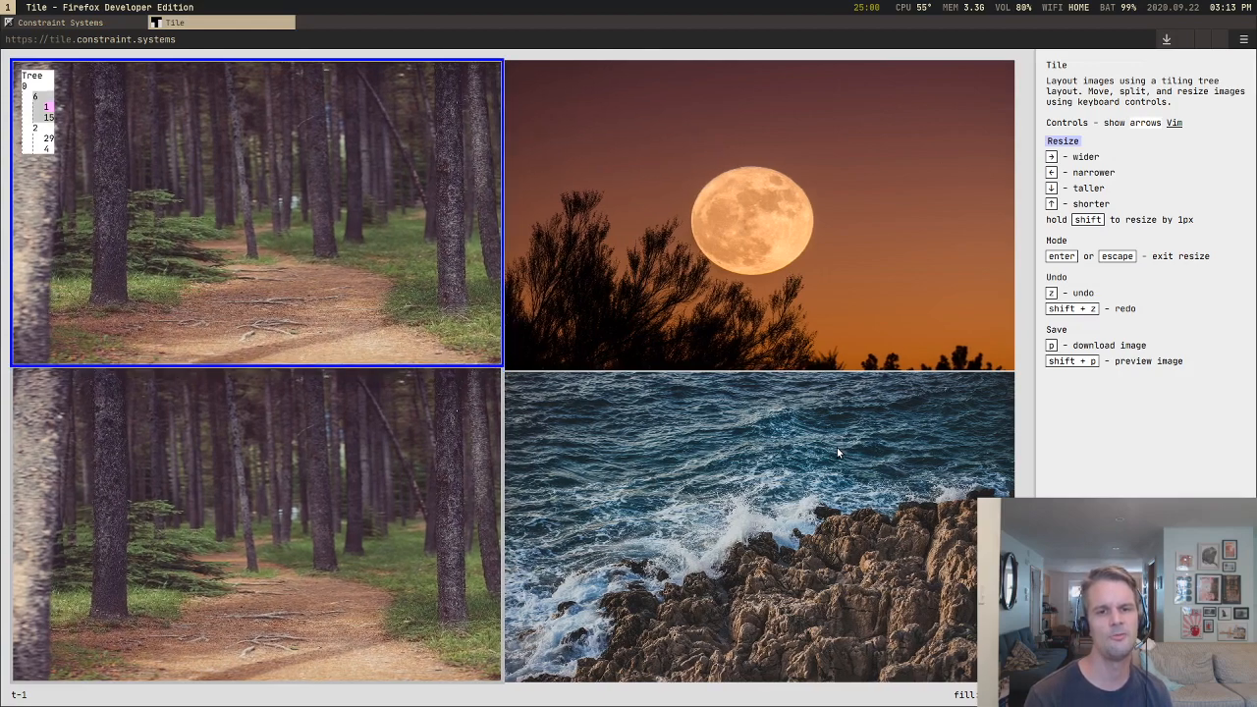
pyautogui.press('Right')
pyautogui.press('Right')
pyautogui.press('Right')
pyautogui.press('Right')
pyautogui.press('Right')
pyautogui.press('Right')
pyautogui.press('Right')
pyautogui.press('Right')
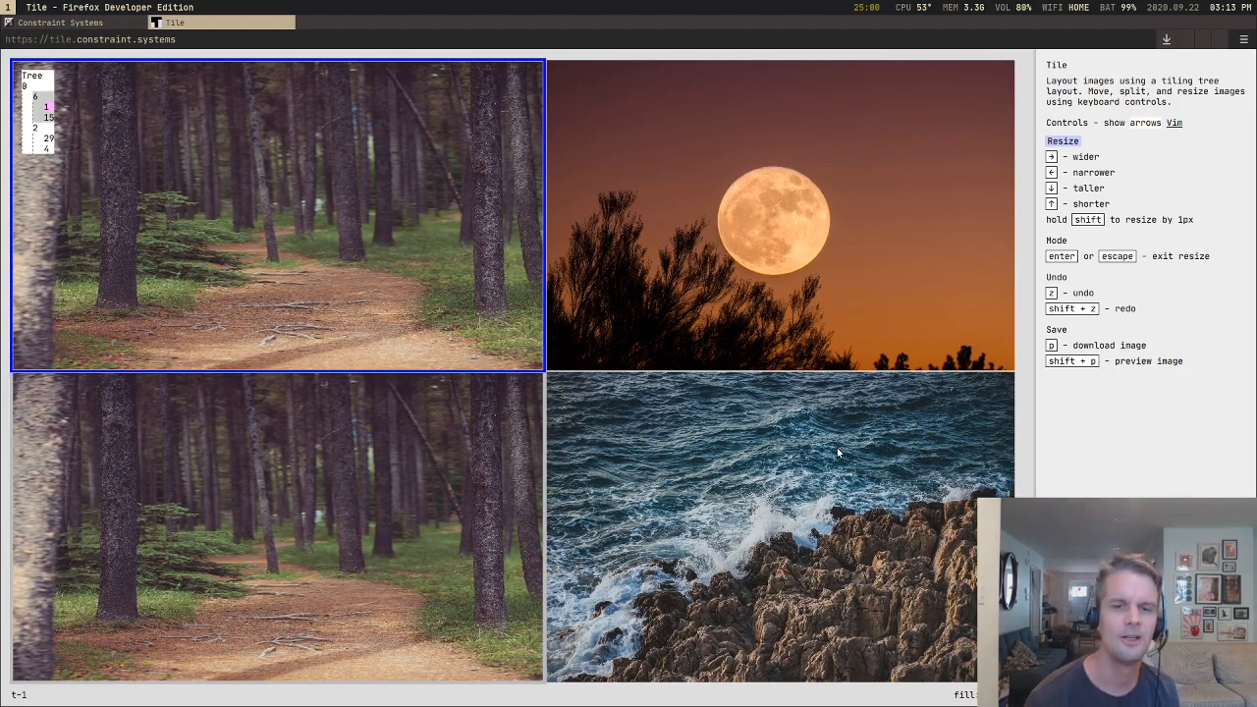
pyautogui.press('Right')
pyautogui.press('Right')
pyautogui.press('Right')
# Step: Narrow the forest column, and widen it back to about half of the canvas width
pyautogui.press('Right')
pyautogui.press('Right')
pyautogui.press('Right')
pyautogui.press('Right')
pyautogui.press('Right')
pyautogui.press('Right')
pyautogui.press('Right')
pyautogui.press('Right')
pyautogui.press('Right')
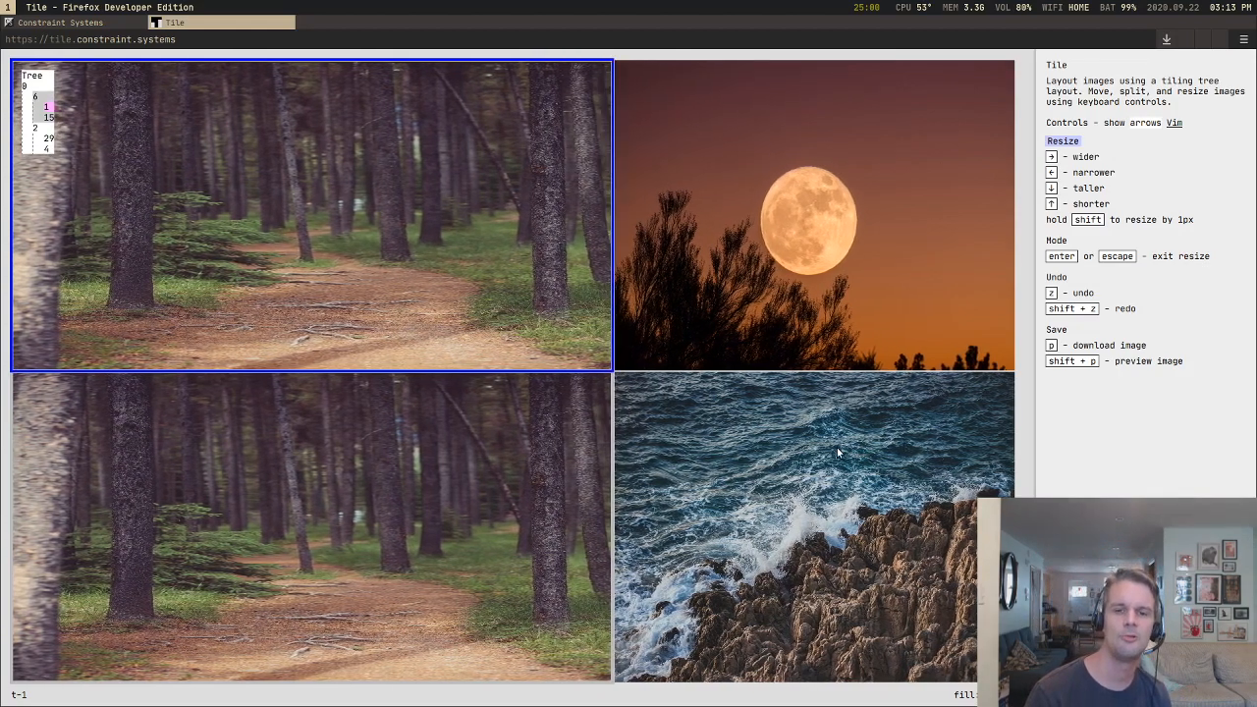
pyautogui.press('Left')
pyautogui.press('Left')
pyautogui.press('Left')
pyautogui.press('Left')
pyautogui.press('Left')
pyautogui.press('Left')
pyautogui.press('Left')
pyautogui.press('Left')
pyautogui.press('Left')
pyautogui.press('Left')
pyautogui.press('Left')
pyautogui.press('Left')
pyautogui.press('Left')
pyautogui.press('Left')
pyautogui.press('Left')
pyautogui.press('Left')
pyautogui.press('Left')
pyautogui.press('Left')
pyautogui.press('Left')
pyautogui.press('Left')
pyautogui.press('Right')
pyautogui.press('Right')
pyautogui.press('Right')
pyautogui.press('Right')
pyautogui.press('Right')
pyautogui.press('Right')
pyautogui.press('Right')
pyautogui.press('Right')
pyautogui.press('Right')
pyautogui.press('Right')
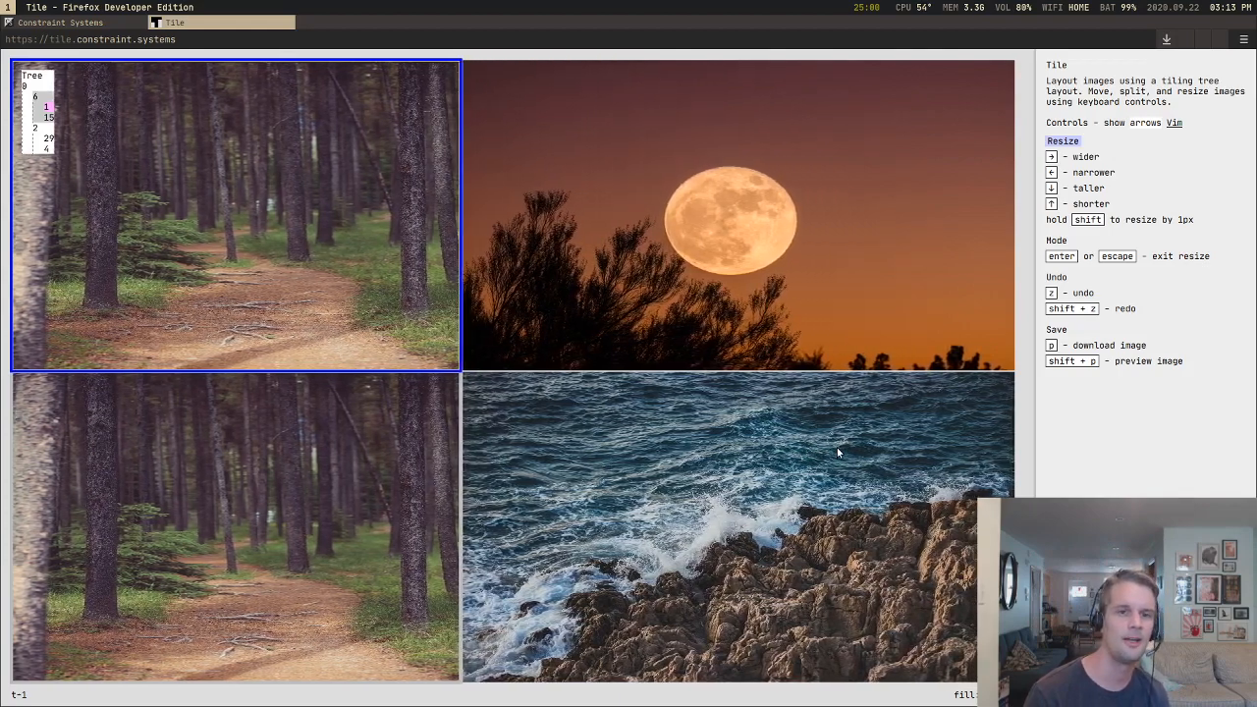
pyautogui.press('Right')
pyautogui.press('Right')
pyautogui.press('Right')
pyautogui.press('Right')
pyautogui.press('Right')
pyautogui.press('Right')
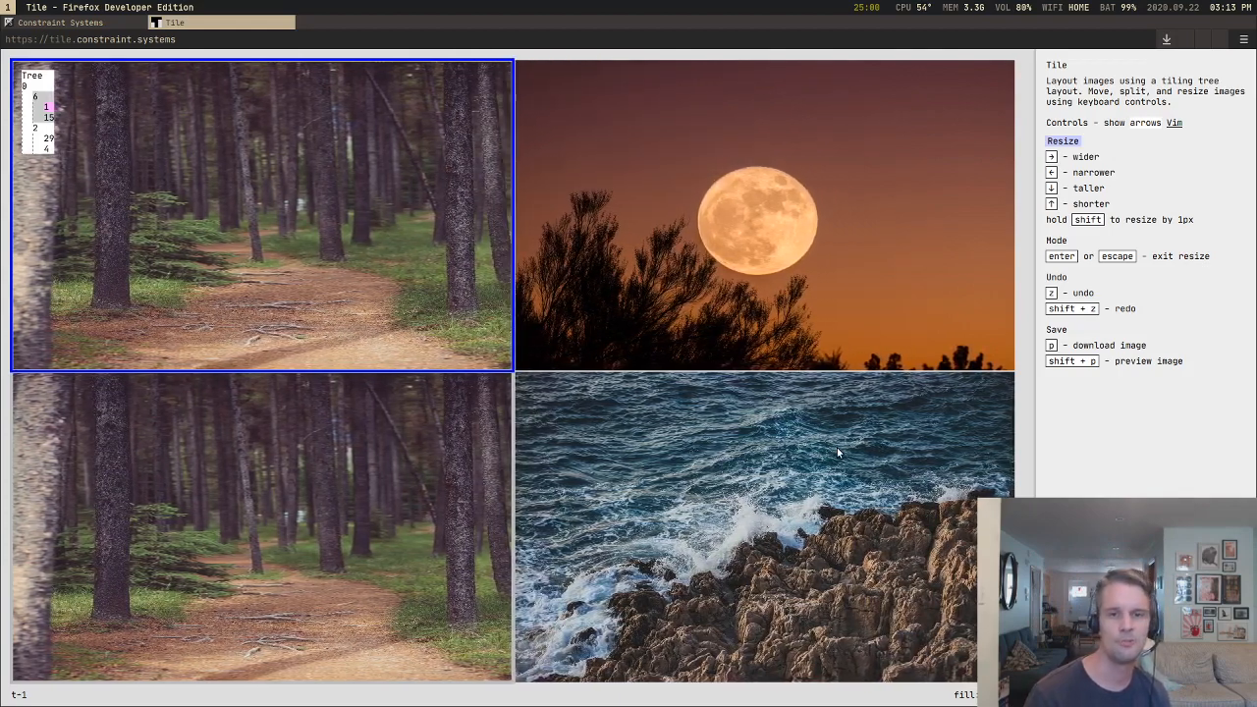
# Step: Narrow the forest column to about 48 percent of the canvas width and return it to half
pyautogui.press('Left')
pyautogui.press('Left')
pyautogui.press('Left')
pyautogui.press('Left')
pyautogui.press('Left')
pyautogui.press('Left')
pyautogui.press('Left')
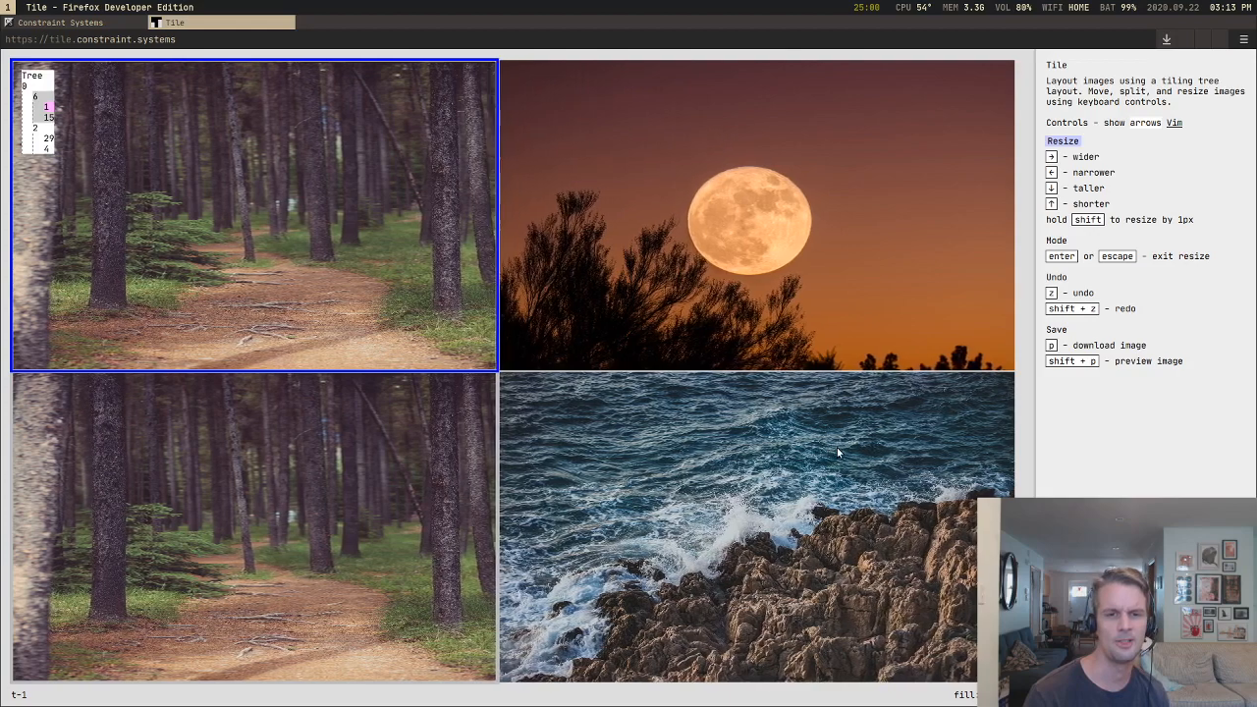
pyautogui.press('Right')
pyautogui.press('Right')
pyautogui.press('Right')
# Step: Shorten the upper forest tile to about 46 percent of the canvas height and return it to half
pyautogui.press('Up')
pyautogui.press('Up')
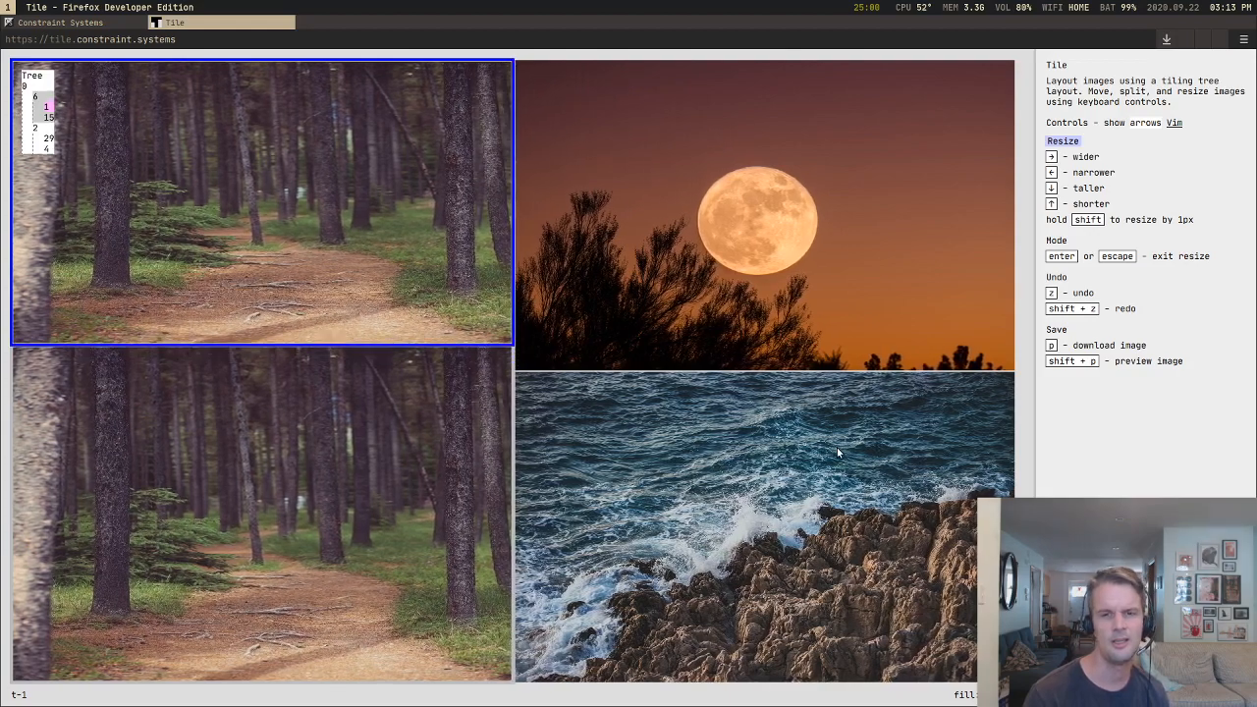
pyautogui.press('Down')
pyautogui.press('Down')
pyautogui.press('Down')
pyautogui.press('Down')
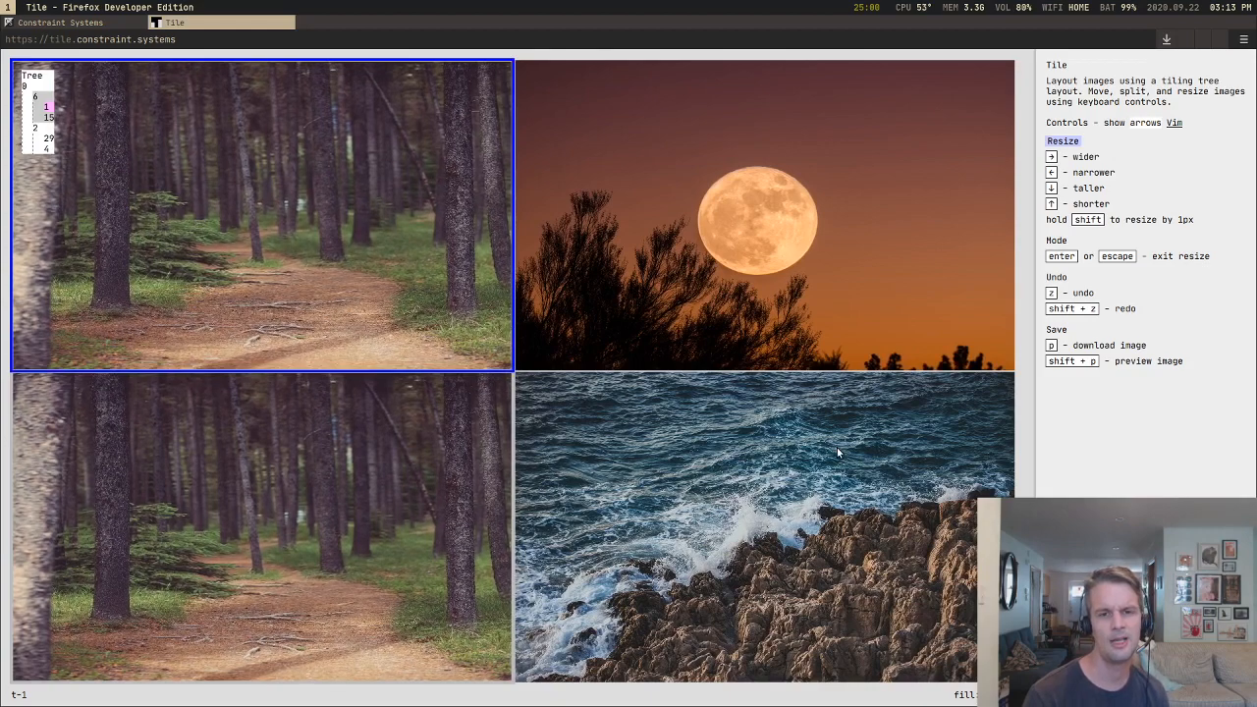
# Step: Shorten the upper forest tile slightly to about 49 percent of the canvas height, and widen and re-narrow its column to half the width
pyautogui.press('Up')
pyautogui.press('Right')
pyautogui.press('Right')
pyautogui.press('Right')
pyautogui.press('Left')
pyautogui.press('Left')
pyautogui.press('Left')
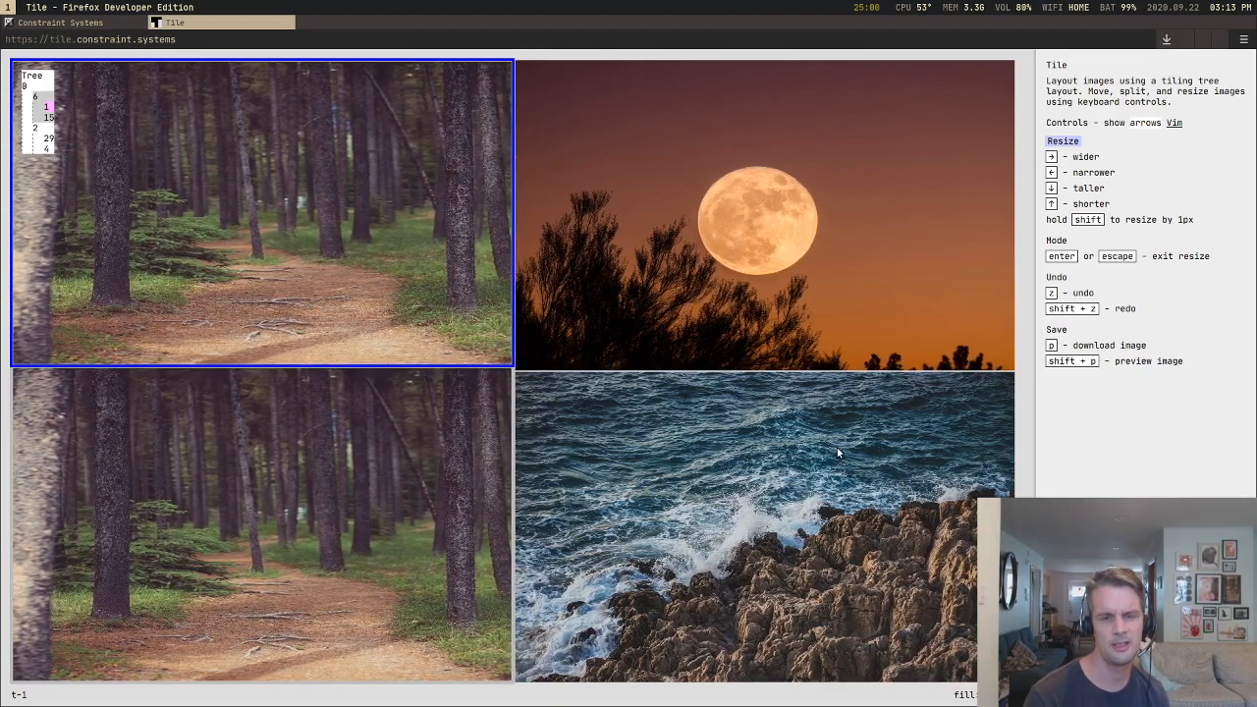
# Step: Restore the upper forest tile to half of the canvas height and widen its column to about 52 percent of the width
pyautogui.press('Down')
pyautogui.press('Down')
pyautogui.press('Right')
pyautogui.press('Right')
pyautogui.press('Right')
pyautogui.press('Right')
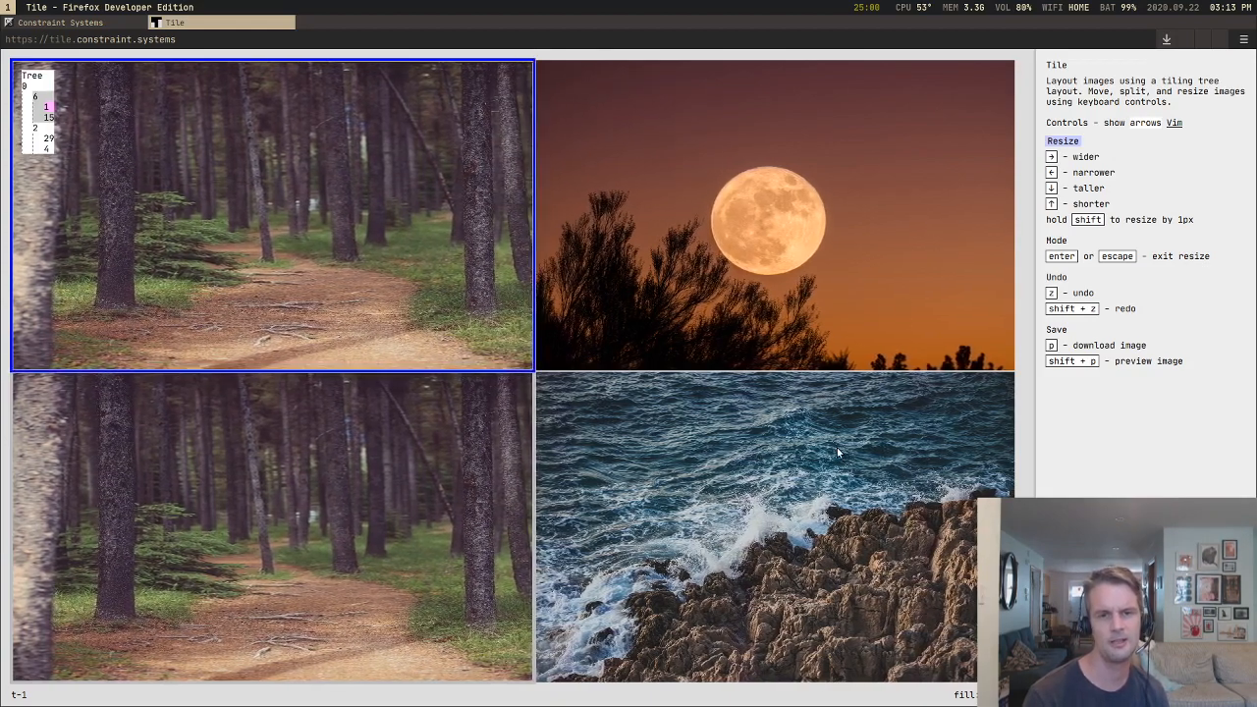
# Step: Narrow the forest column to about 48 percent of the canvas width and shorten the upper tile to about 49 percent of the height
pyautogui.press('Left')
pyautogui.press('Left')
pyautogui.press('Left')
pyautogui.press('Left')
pyautogui.press('Left')
pyautogui.press('Left')
pyautogui.press('Left')
pyautogui.press('Left')
pyautogui.press('Up')
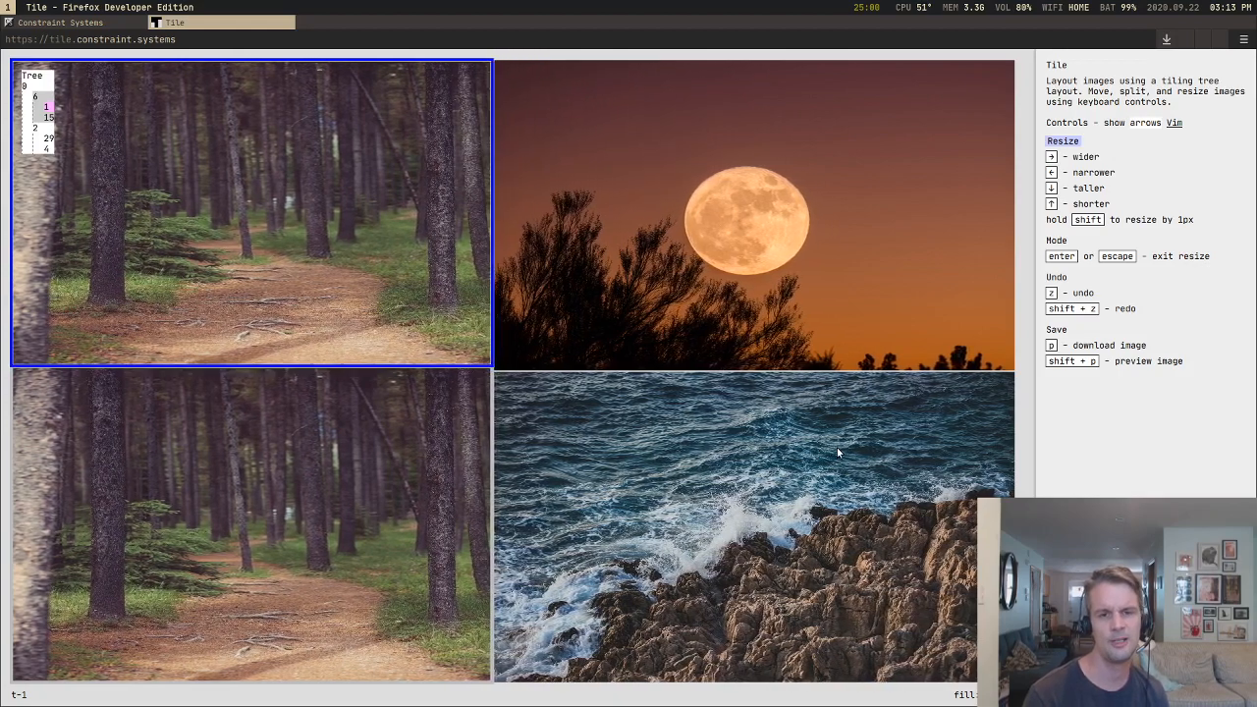
# Step: Adjust the forest column to about 49 percent of the canvas width
pyautogui.press('Right')
pyautogui.press('Right')
pyautogui.press('Right')
pyautogui.press('Left')
pyautogui.press('Left')
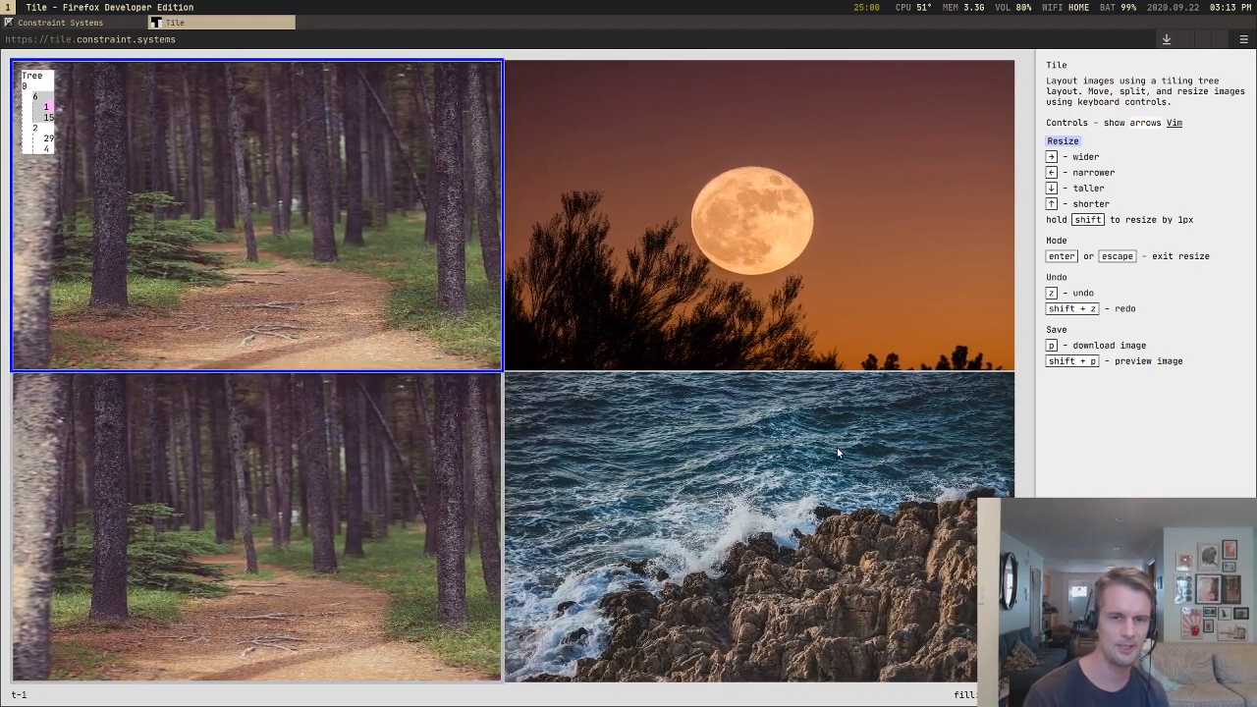
# Step: Shorten the upper forest tile to about 38 percent of the canvas height and narrow its column to about 34 percent of the width
pyautogui.press('Up')
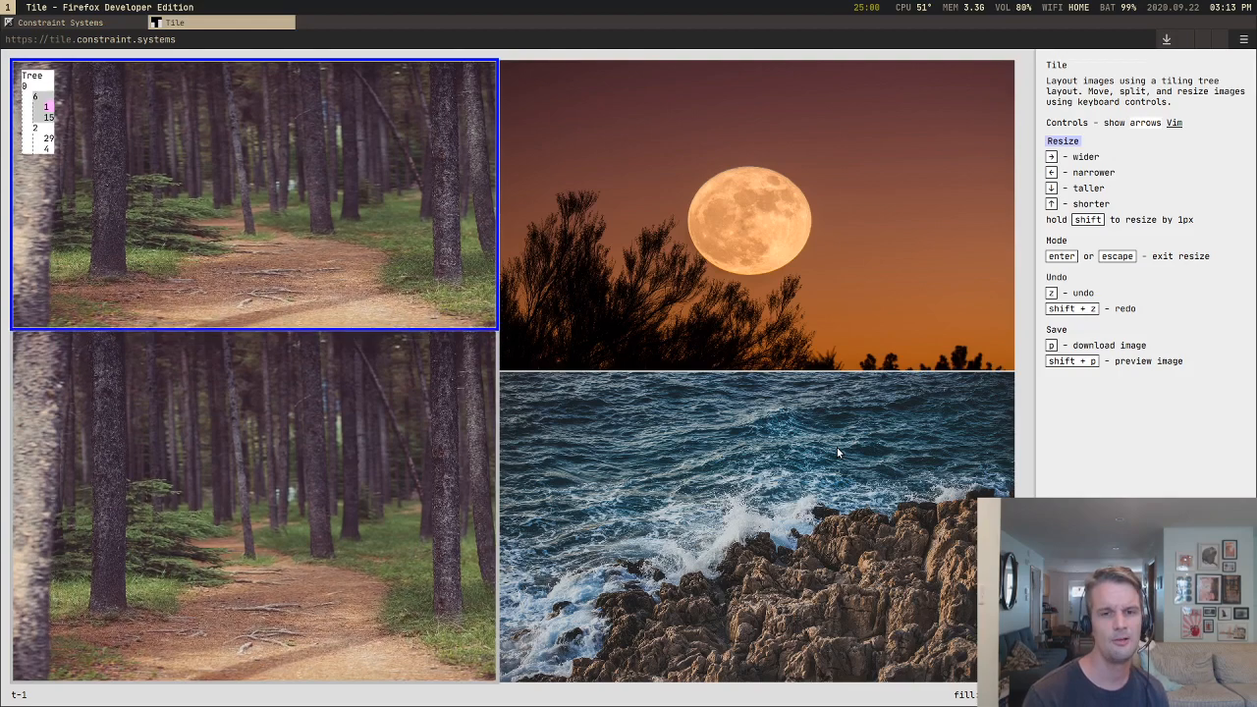
pyautogui.press('Up')
pyautogui.press('Up')
pyautogui.press('Up')
pyautogui.press('Up')
pyautogui.press('Up')
pyautogui.press('Up')
pyautogui.press('Up')
pyautogui.press('Up')
pyautogui.press('Up')
pyautogui.press('Up')
pyautogui.press('Left')
pyautogui.press('Left')
pyautogui.press('Left')
pyautogui.press('Left')
pyautogui.press('Left')
pyautogui.press('Left')
pyautogui.press('Left')
pyautogui.press('Left')
pyautogui.press('Left')
pyautogui.press('Left')
pyautogui.press('Left')
pyautogui.press('Left')
pyautogui.press('Left')
pyautogui.press('Left')
pyautogui.press('Left')
pyautogui.press('Left')
pyautogui.press('Left')
pyautogui.press('Left')
pyautogui.press('Left')
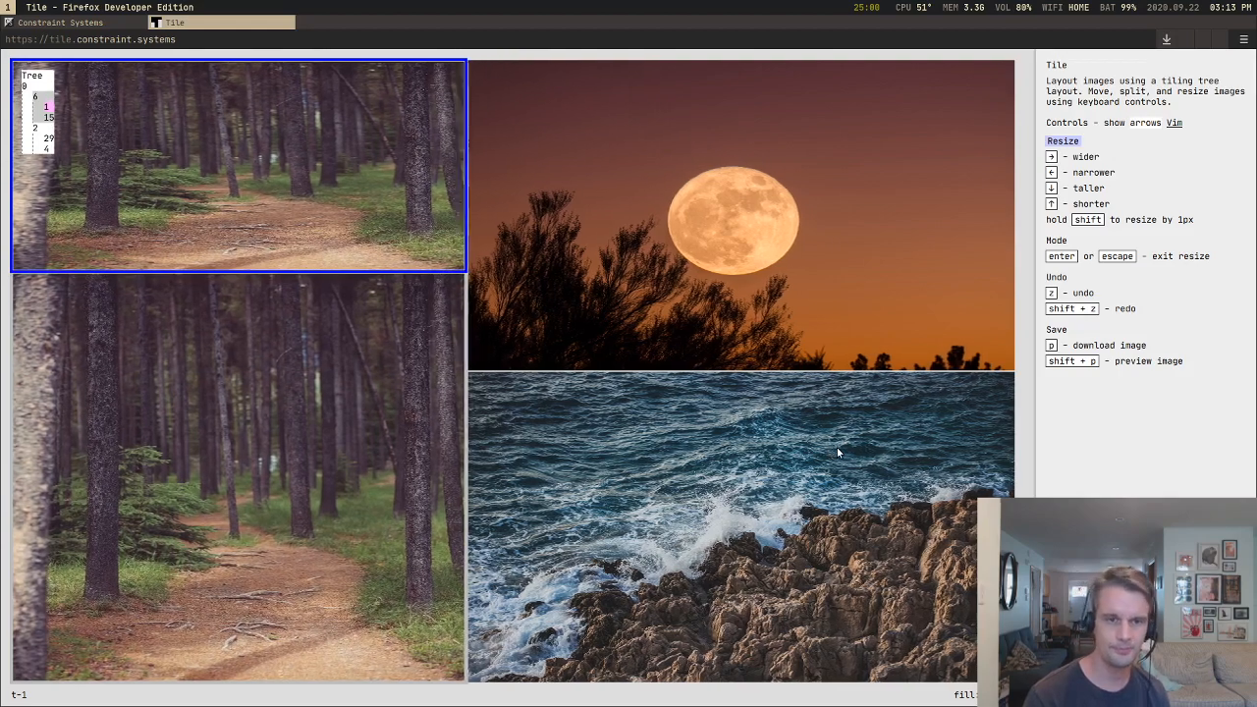
pyautogui.press('Left')
pyautogui.press('Left')
pyautogui.press('Left')
pyautogui.press('Left')
pyautogui.press('Left')
pyautogui.press('Left')
pyautogui.press('Left')
pyautogui.press('Left')
pyautogui.press('Left')
pyautogui.press('Left')
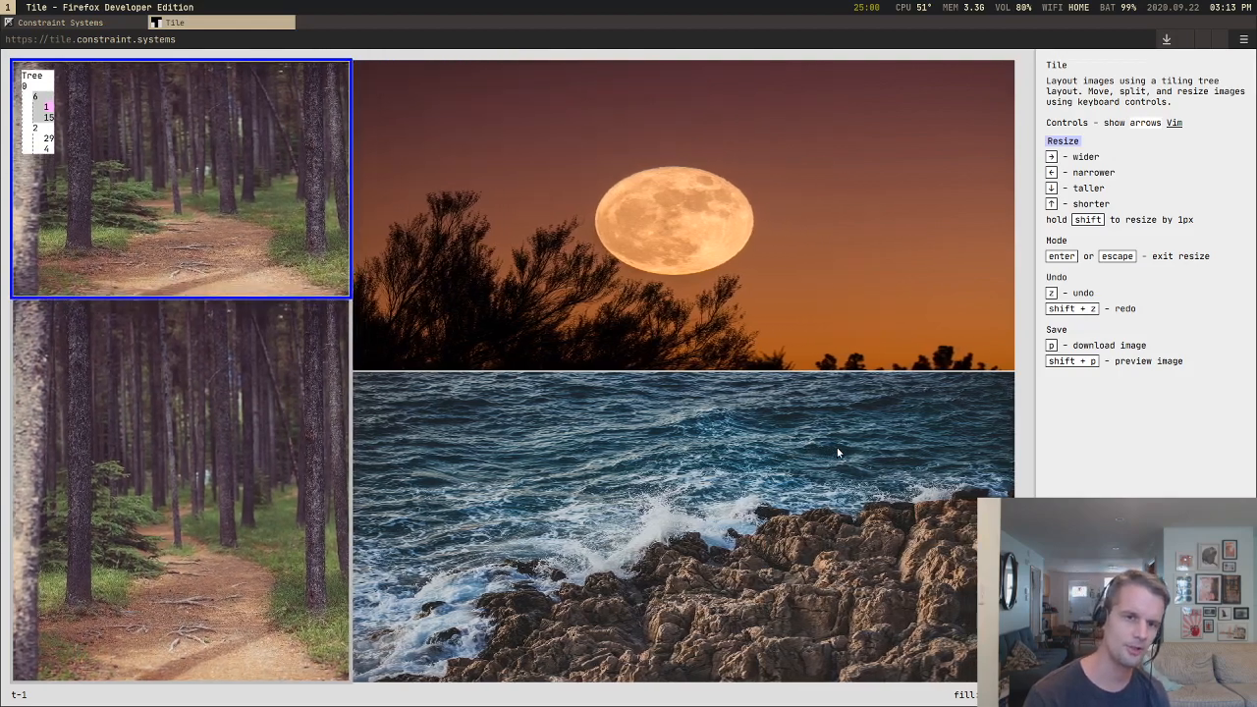
# Step: Make the upper forest tile taller, to about 57 percent of the canvas height, and widen its column to about 36 percent of the width
pyautogui.press('Down')
pyautogui.press('Down')
pyautogui.press('Down')
pyautogui.press('Down')
pyautogui.press('Down')
pyautogui.press('Down')
pyautogui.press('Down')
pyautogui.press('Down')
pyautogui.press('Right')
pyautogui.press('Right')
pyautogui.press('Right')
pyautogui.press('Right')
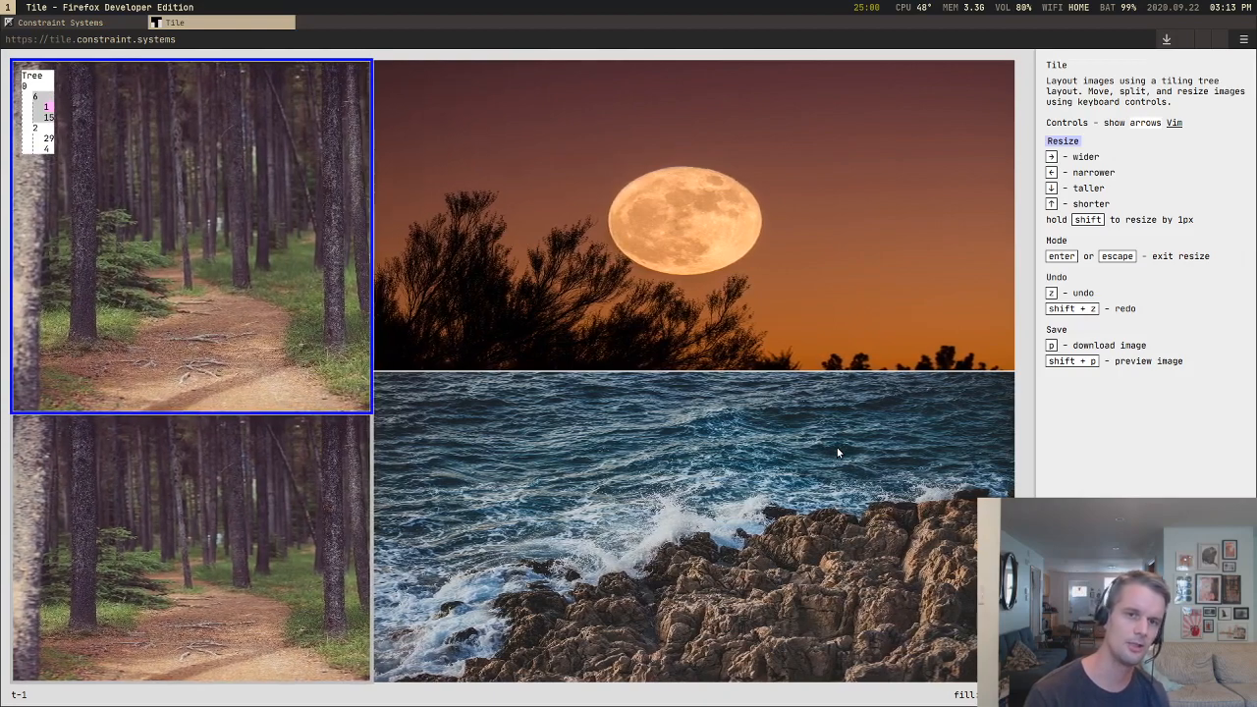
# Step: Bring the upper forest tile back to half of the canvas height and widen its column to about 57 percent of the width
pyautogui.press('Up')
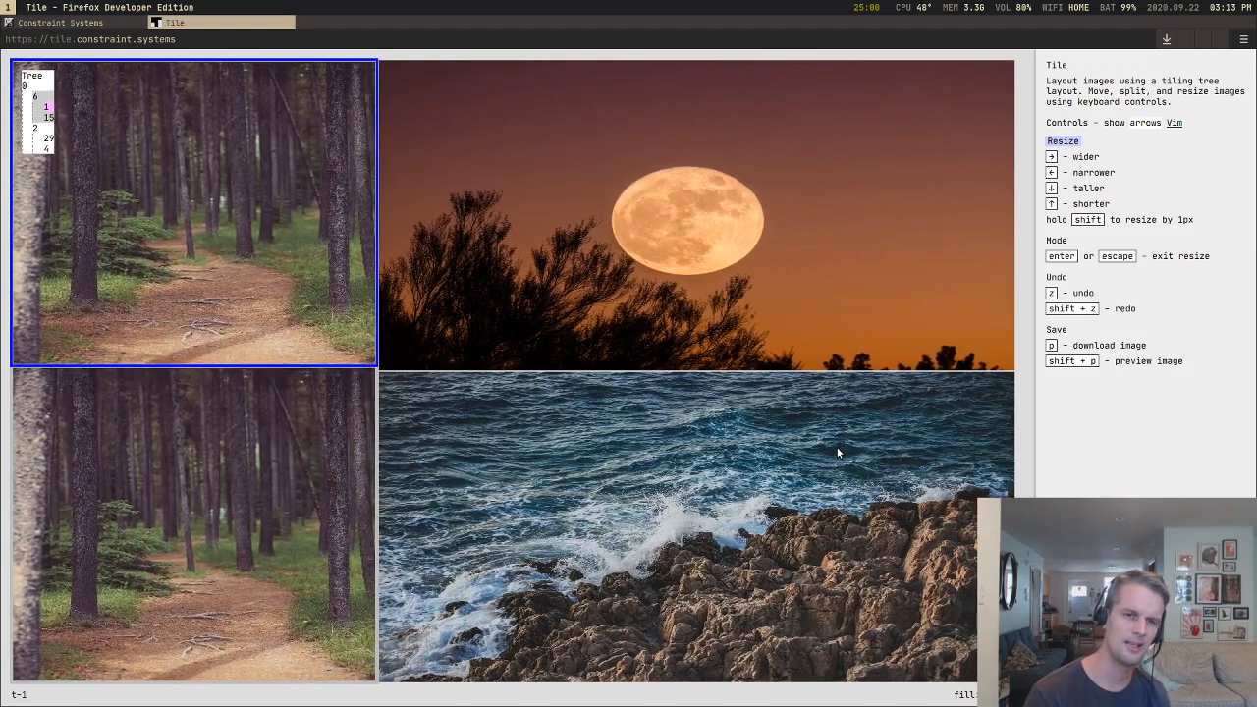
pyautogui.press('Right')
pyautogui.press('Right')
pyautogui.press('Right')
pyautogui.press('Right')
pyautogui.press('Right')
pyautogui.press('Right')
pyautogui.press('Right')
pyautogui.press('Right')
pyautogui.press('Right')
pyautogui.press('Right')
pyautogui.press('Right')
pyautogui.press('Right')
pyautogui.press('Right')
pyautogui.press('Right')
pyautogui.press('Right')
pyautogui.press('Right')
pyautogui.press('Right')
pyautogui.press('Right')
pyautogui.press('Right')
pyautogui.press('Right')
pyautogui.press('Right')
pyautogui.press('Right')
pyautogui.press('Right')
pyautogui.press('Right')
pyautogui.press('Right')
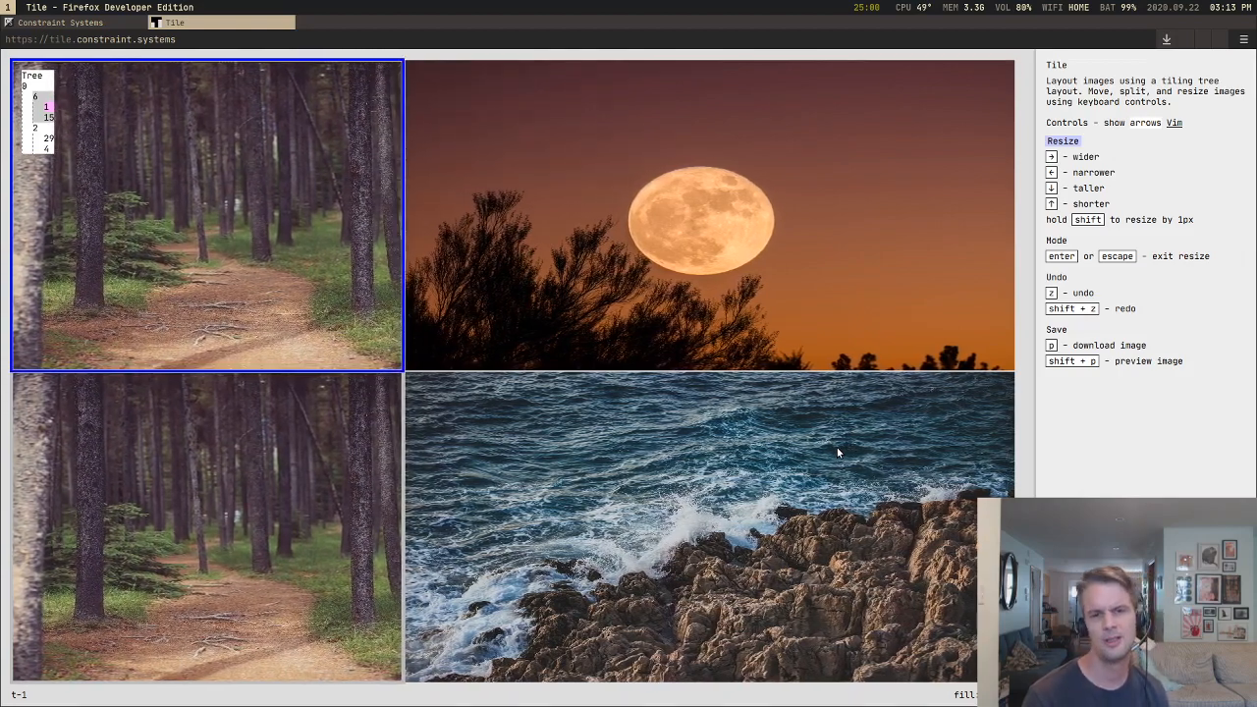
pyautogui.press('Right')
pyautogui.press('Right')
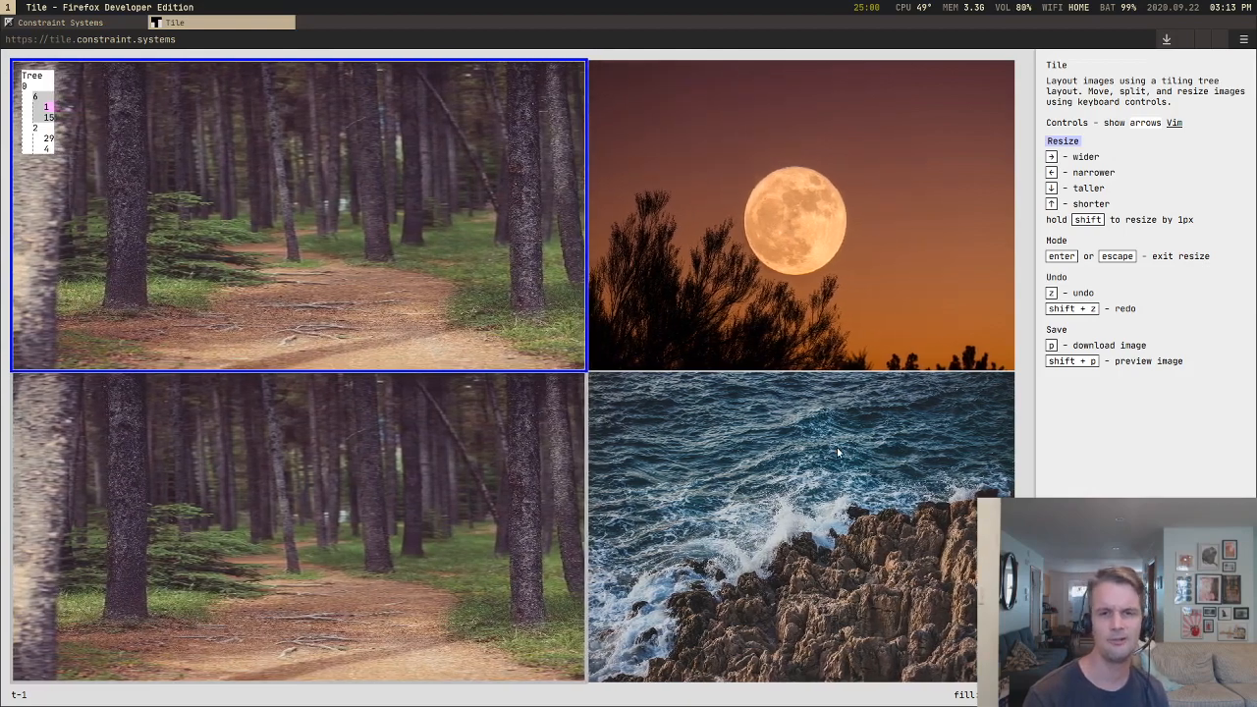
# Step: Narrow the forest column to about 36 percent of the canvas width
pyautogui.press('Left')
pyautogui.press('Left')
pyautogui.press('Left')
pyautogui.press('Left')
pyautogui.press('Left')
pyautogui.press('Left')
pyautogui.press('Left')
pyautogui.press('Left')
pyautogui.press('Left')
pyautogui.press('Left')
pyautogui.press('Left')
pyautogui.press('Left')
pyautogui.press('Left')
pyautogui.press('Left')
pyautogui.press('Left')
pyautogui.press('Left')
pyautogui.press('Left')
pyautogui.press('Left')
pyautogui.press('Left')
pyautogui.press('Left')
pyautogui.press('Left')
pyautogui.press('Left')
pyautogui.press('Left')
pyautogui.press('Left')
pyautogui.press('Left')
pyautogui.press('Left')
pyautogui.press('Left')
pyautogui.press('Left')
pyautogui.press('Left')
pyautogui.press('Left')
pyautogui.press('Left')
pyautogui.press('Left')
pyautogui.press('Left')
pyautogui.press('Left')
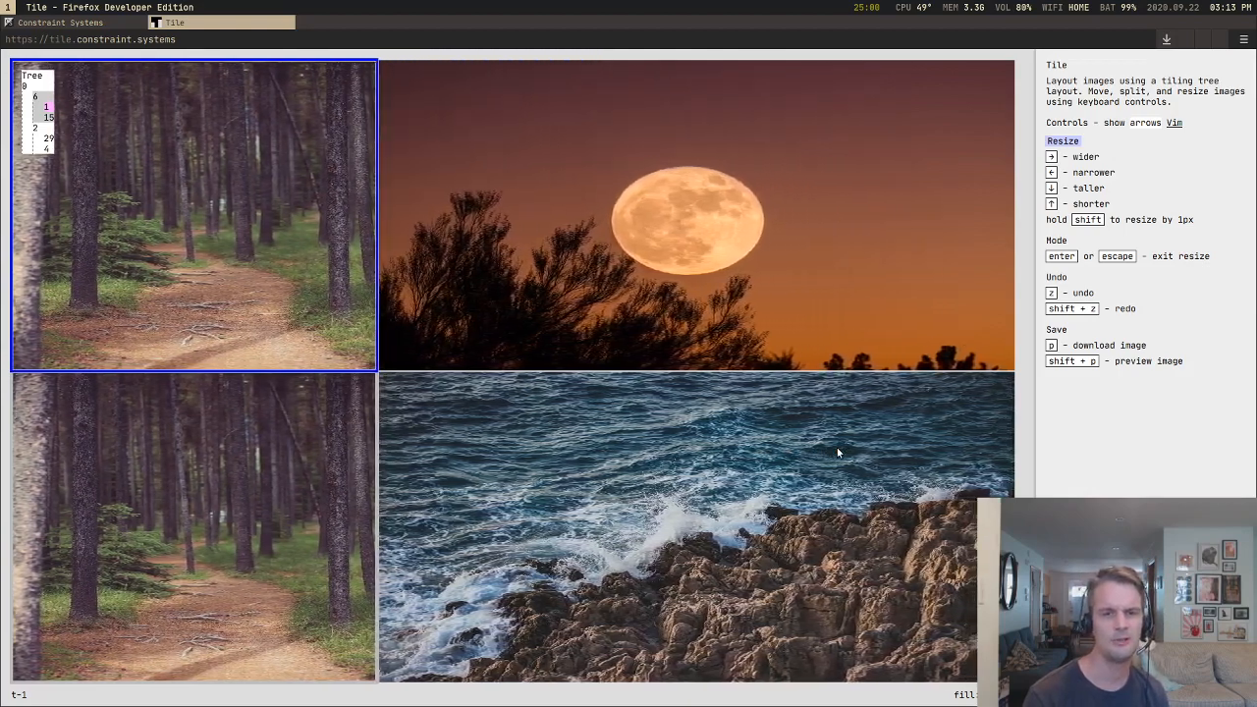
# Step: Shorten the upper forest tile briefly and return it to half of the canvas height
pyautogui.press('Up')
pyautogui.press('Up')
pyautogui.press('Down')
pyautogui.press('Down')
# Step: Widen the forest column to about half of the canvas width so all four tiles are nearly equal
pyautogui.press('Right')
pyautogui.press('Right')
pyautogui.press('Right')
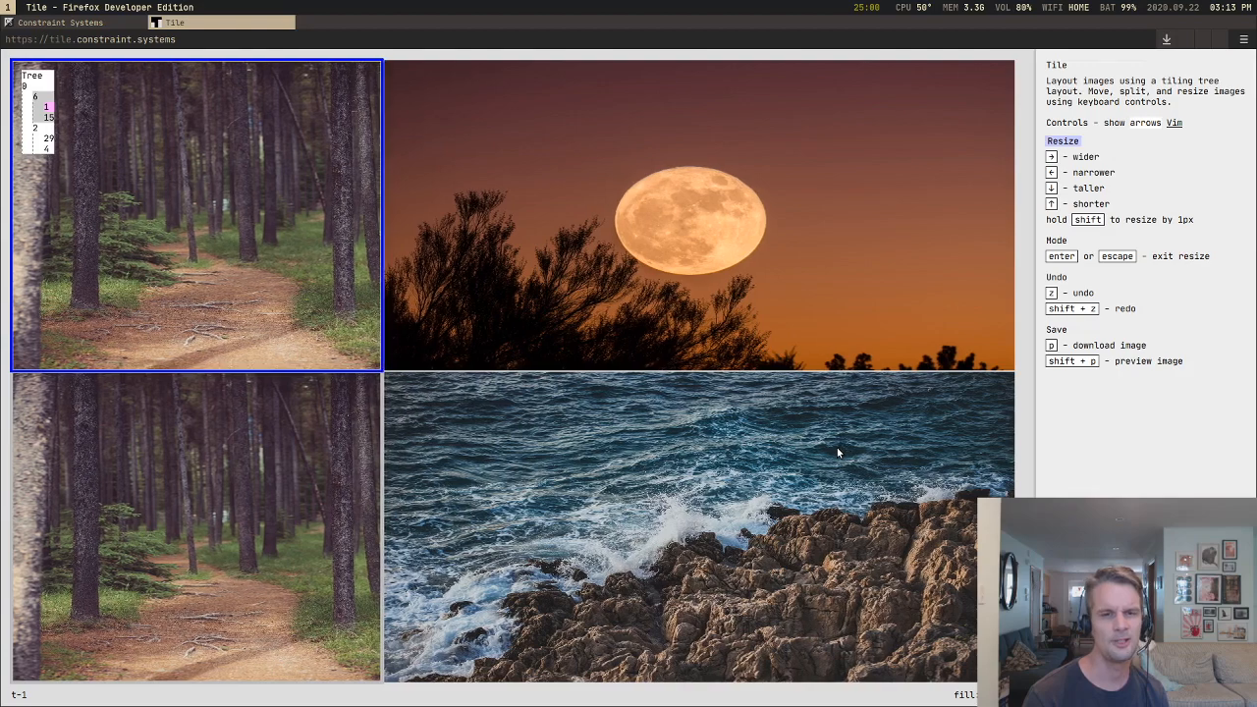
pyautogui.press('Right')
pyautogui.press('Right')
pyautogui.press('Right')
pyautogui.press('Right')
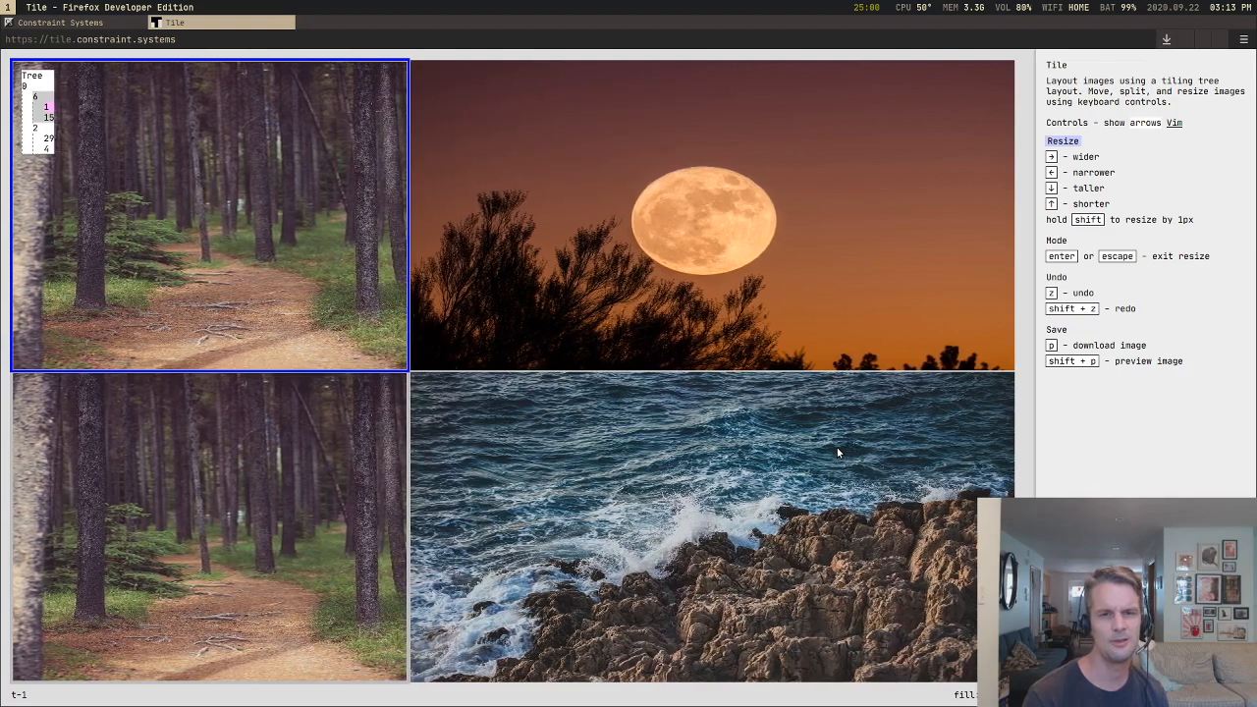
pyautogui.press('Right')
pyautogui.press('Right')
pyautogui.press('Right')
pyautogui.press('Right')
pyautogui.press('Right')
pyautogui.press('Right')
pyautogui.press('Right')
pyautogui.press('Right')
pyautogui.press('Right')
pyautogui.press('Right')
pyautogui.press('Right')
pyautogui.press('Right')
pyautogui.press('Right')
pyautogui.press('Right')
pyautogui.press('Right')
pyautogui.press('Right')
pyautogui.press('Right')
pyautogui.press('Right')
pyautogui.press('Right')
pyautogui.press('Right')
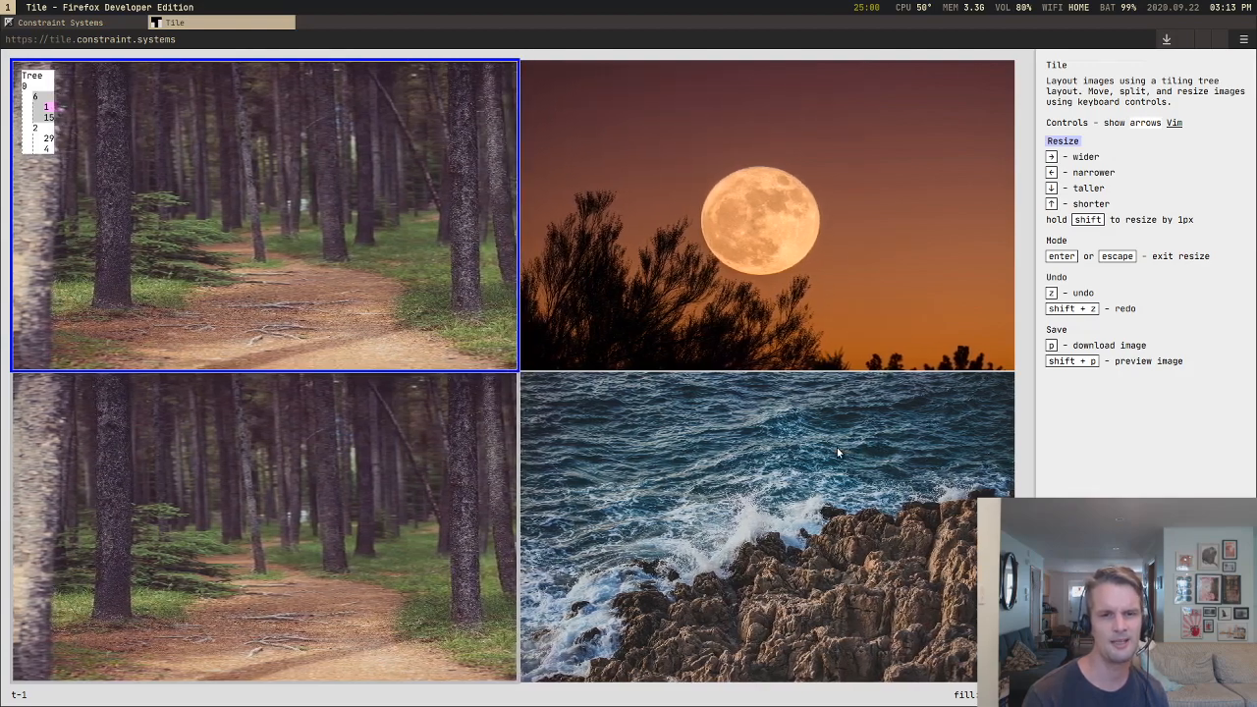
# Step: Narrow the forest column to about 45 percent of the canvas width and shorten the upper forest tile to about 47 percent of the height
pyautogui.press('Left')
pyautogui.press('Left')
pyautogui.press('Left')
pyautogui.press('Left')
pyautogui.press('Left')
pyautogui.press('Left')
pyautogui.press('Left')
pyautogui.press('Left')
pyautogui.press('Left')
pyautogui.press('Left')
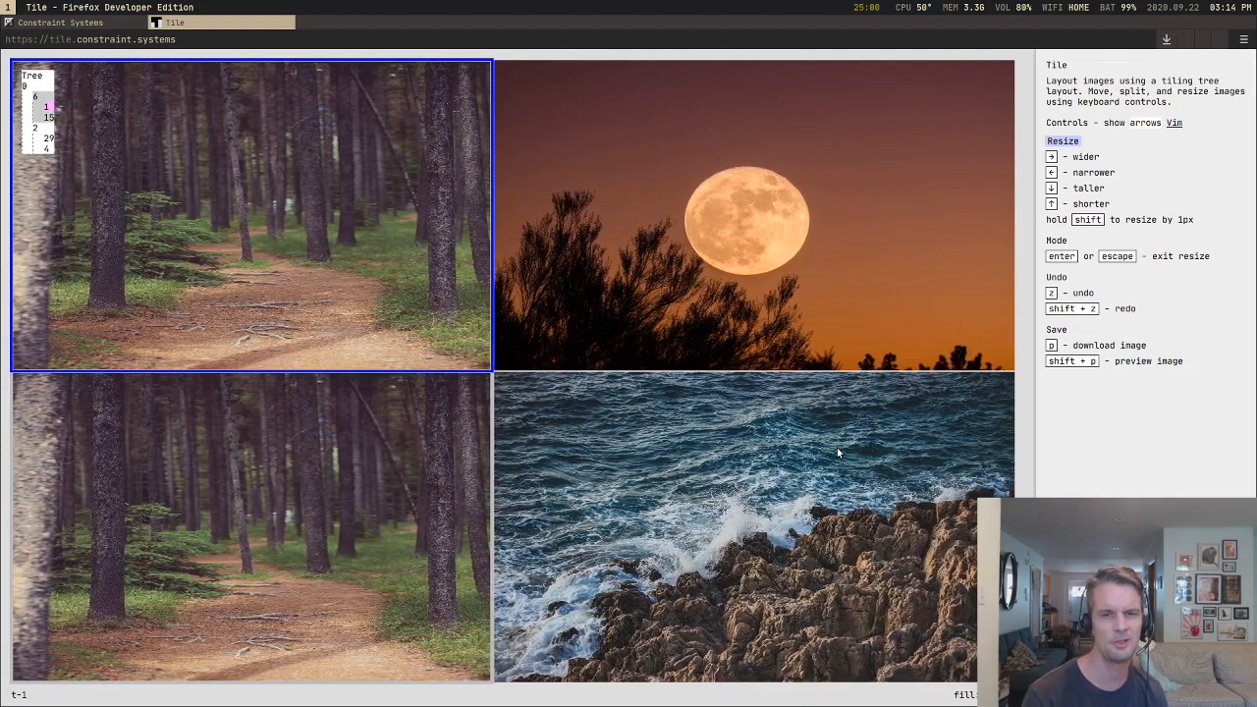
pyautogui.press('Up')
pyautogui.press('Up')
pyautogui.press('Up')
pyautogui.press('Up')
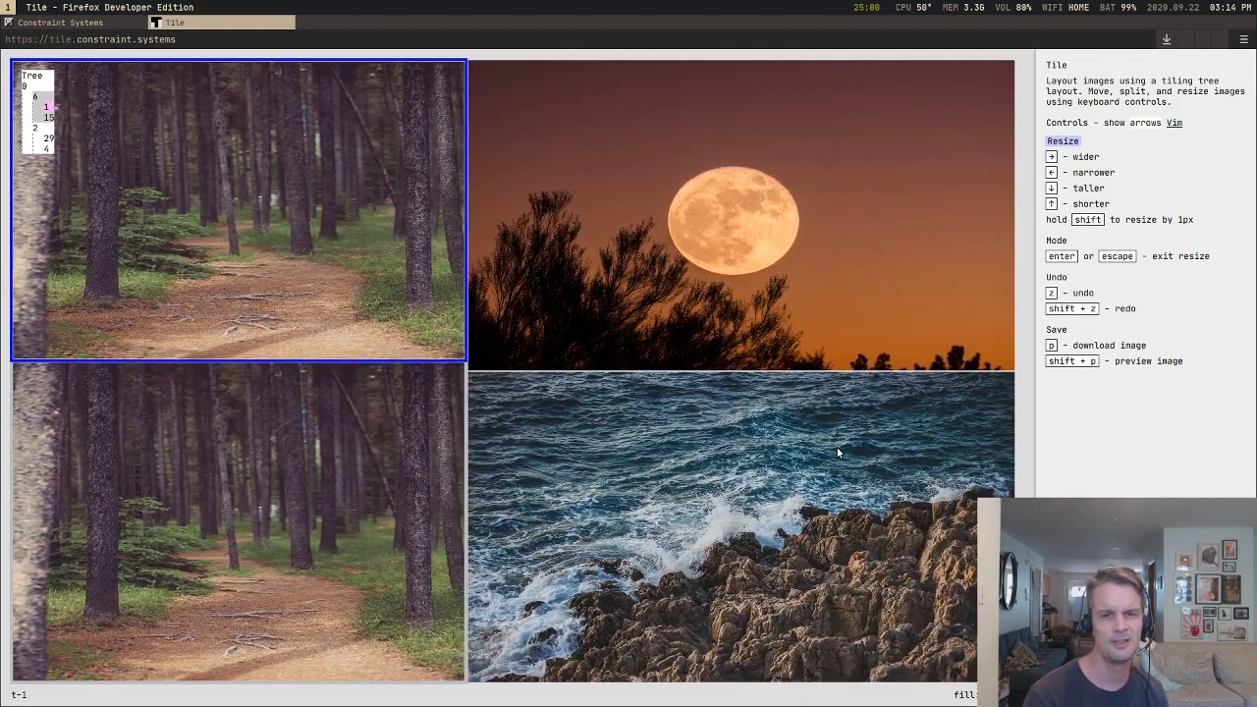
# Step: Exit resizing and split the moon tile into two side-by-side tiles
pyautogui.press('Escape')
pyautogui.press('Right')
pyautogui.press('Return')
pyautogui.press('Left')
pyautogui.press('Left')
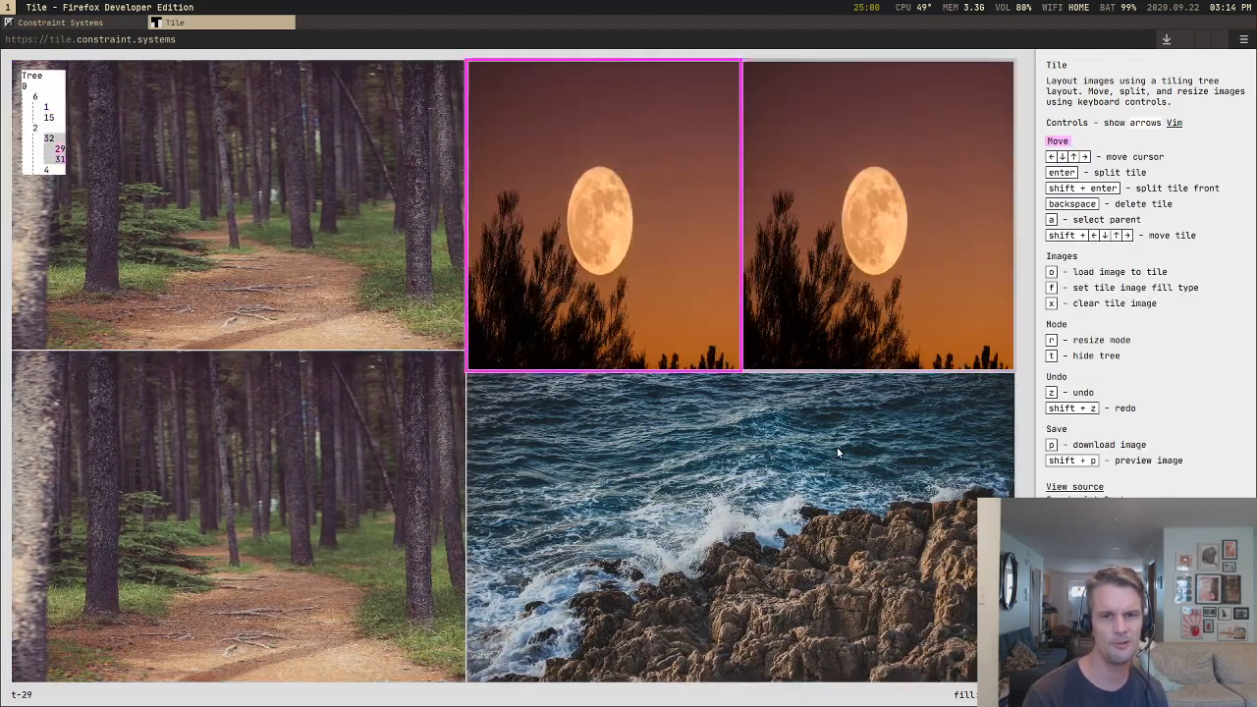
# Step: Split the lower and the upper forest tiles into side-by-side halves
pyautogui.press('Down')
pyautogui.press('Return')
pyautogui.press('Up')
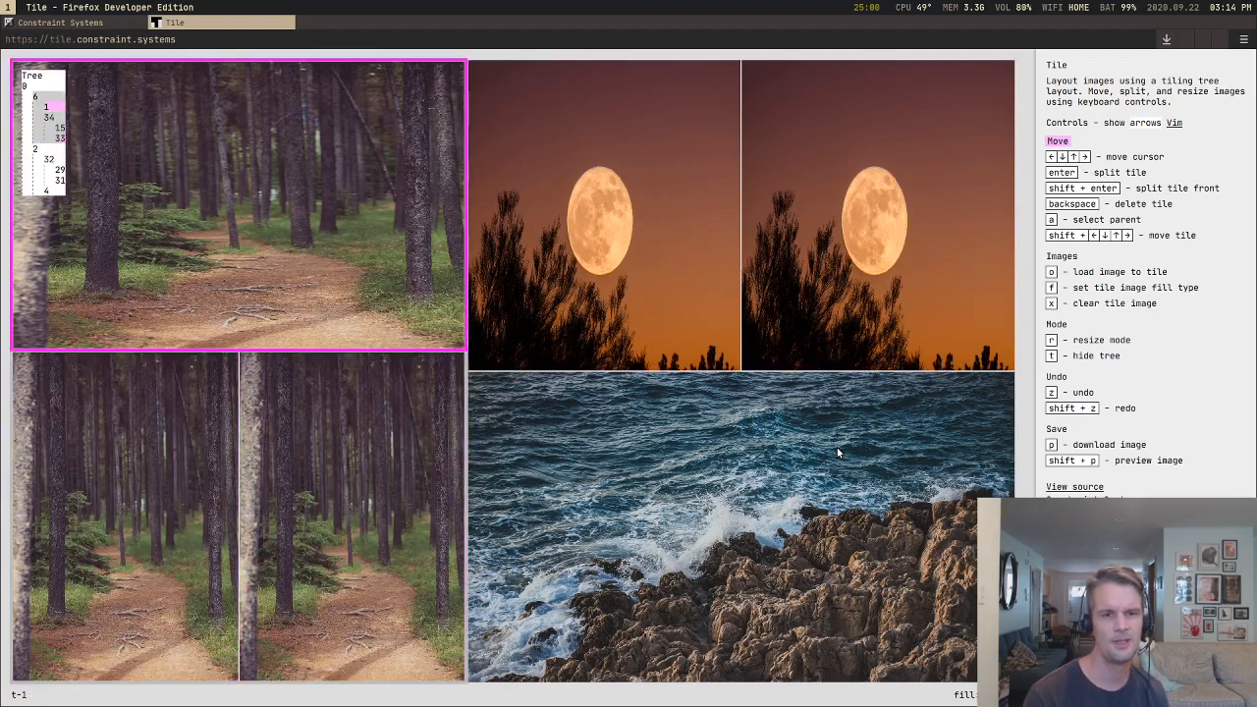
pyautogui.press('Return')
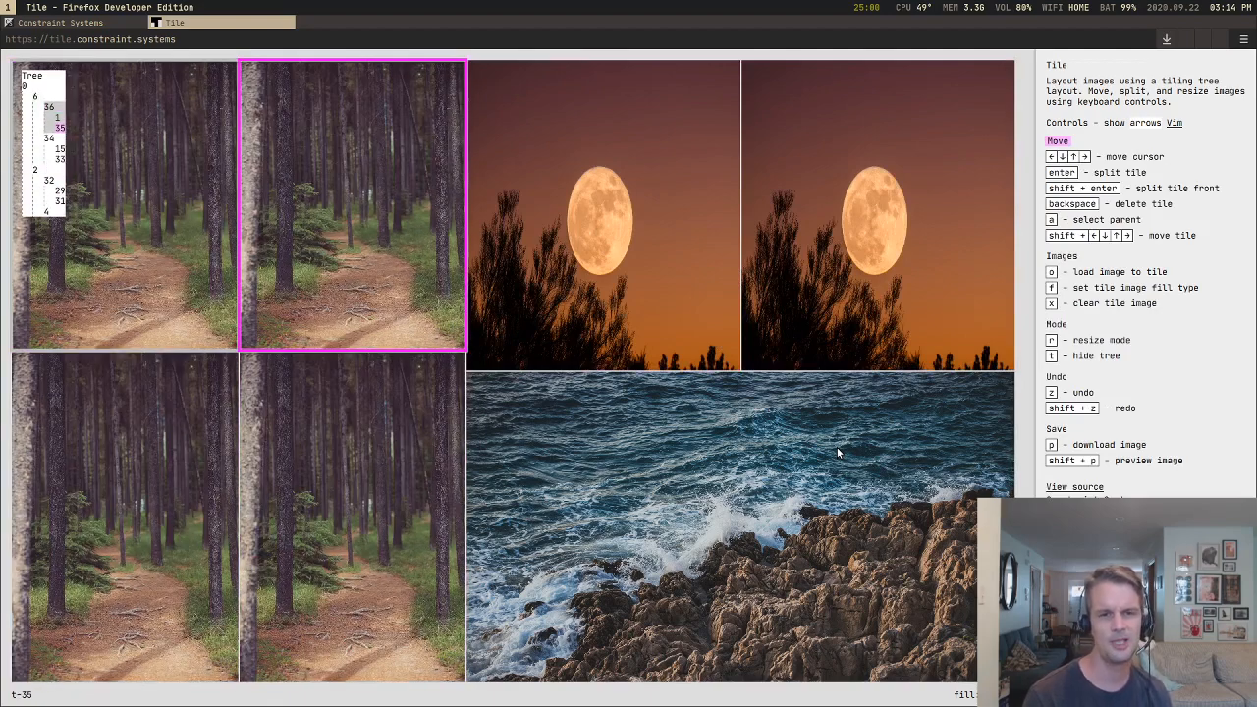
# Step: Move the new upper forest half down into its own full-width row, and do the same with a tile split off the first moon
pyautogui.hotkey('shift', 'Down')
pyautogui.hotkey('shift', 'Down')
pyautogui.press('Right')
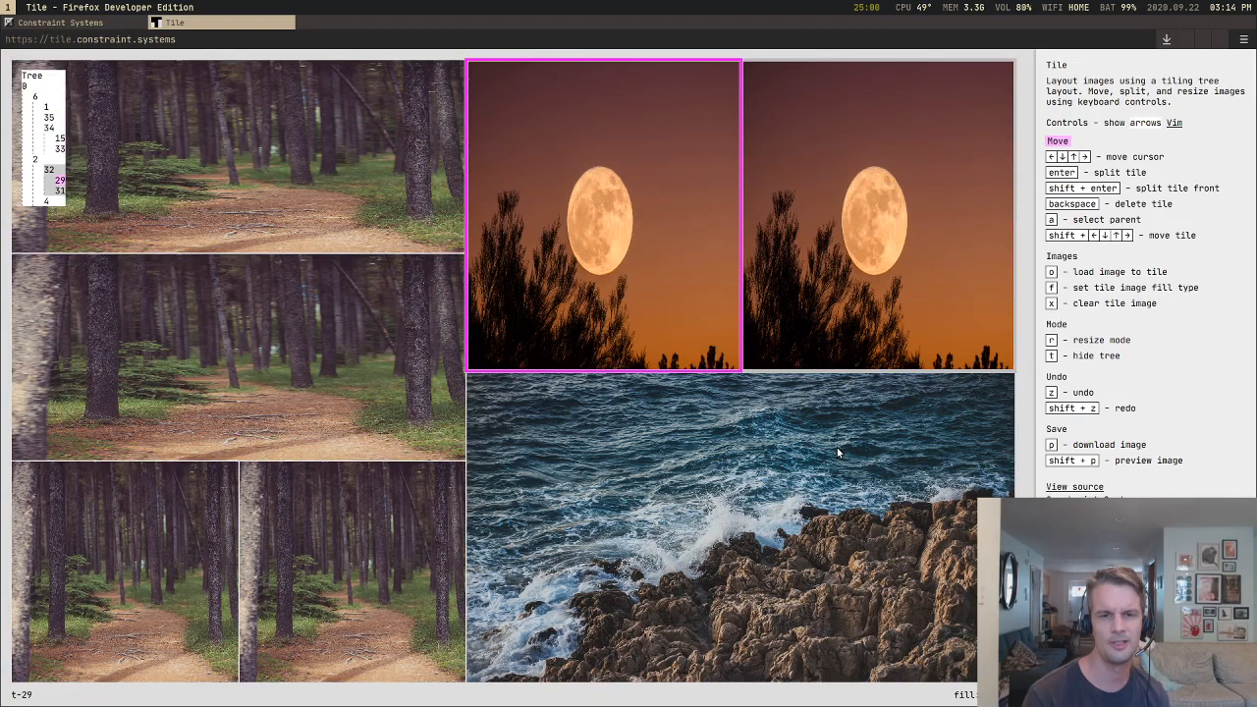
pyautogui.press('Return')
pyautogui.hotkey('shift', 'Down')
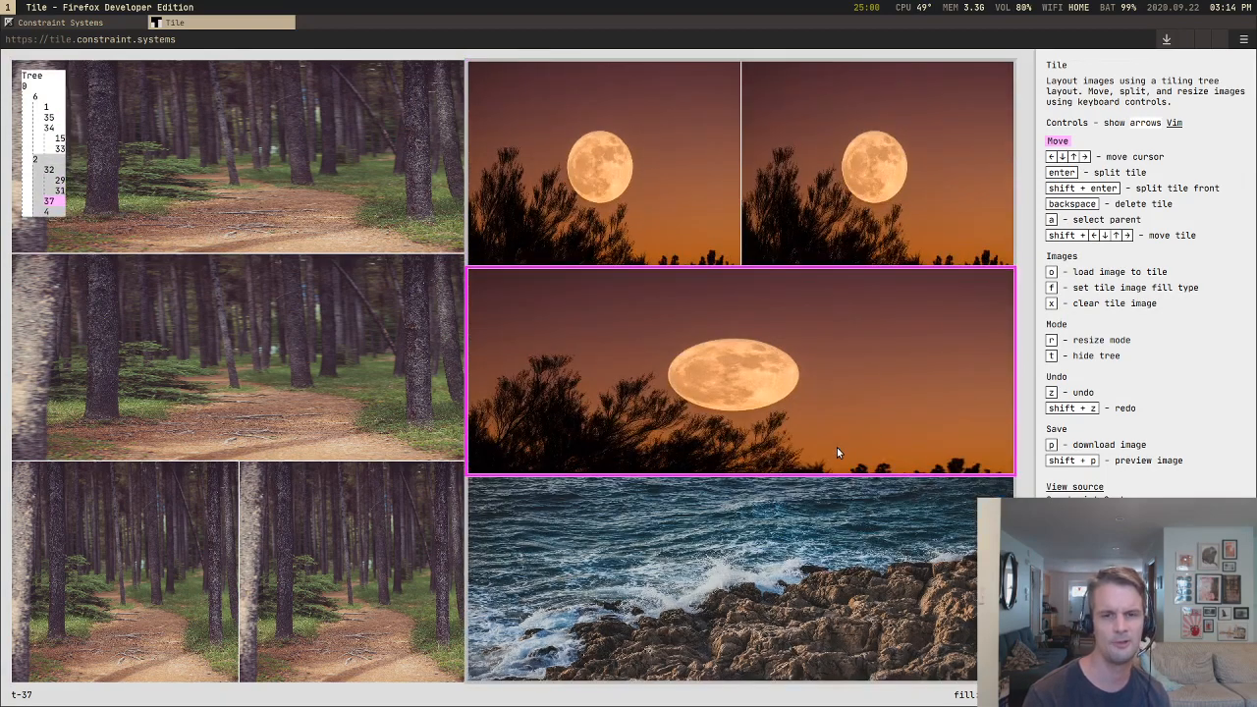
# Step: Make the middle forest tile taller, about 37 percent of the canvas height
pyautogui.press('Left')
pyautogui.press('Down')
pyautogui.press('Up')
pyautogui.press('r')
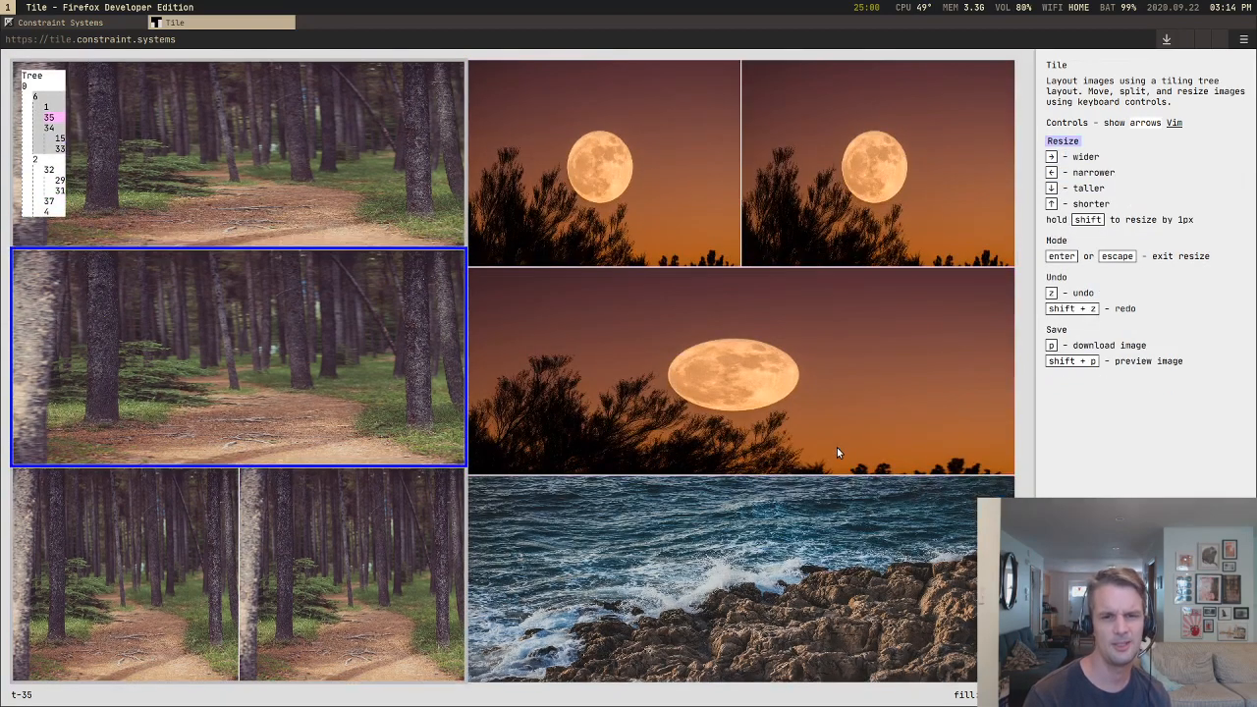
pyautogui.press('Down')
pyautogui.press('Escape')
# Step: Split the wide middle moon tile and the sea tile into side-by-side halves
pyautogui.press('Right')
pyautogui.press('Down')
pyautogui.press('Return')
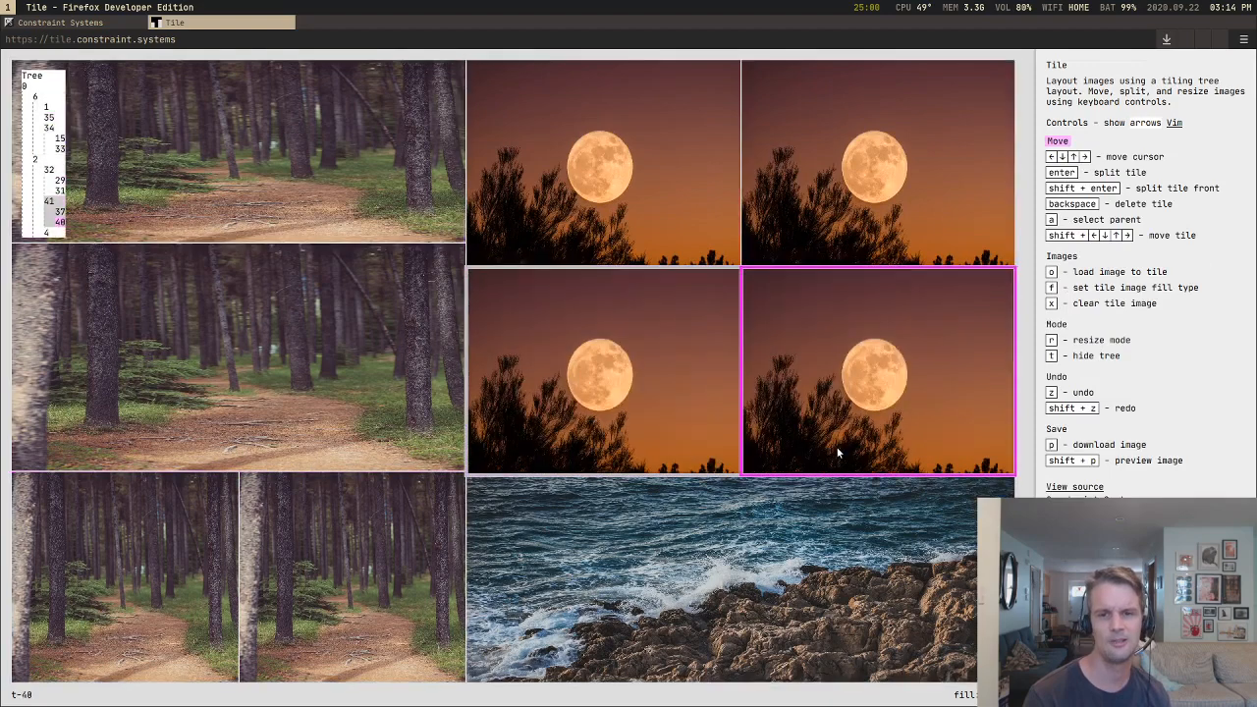
pyautogui.press('Down')
pyautogui.press('Return')
# Step: Delete tiles from the moon and sea column until only one moon tile and one sea tile remain
pyautogui.press('Left')
pyautogui.press('Right')
pyautogui.press('Up')
pyautogui.press('Up')
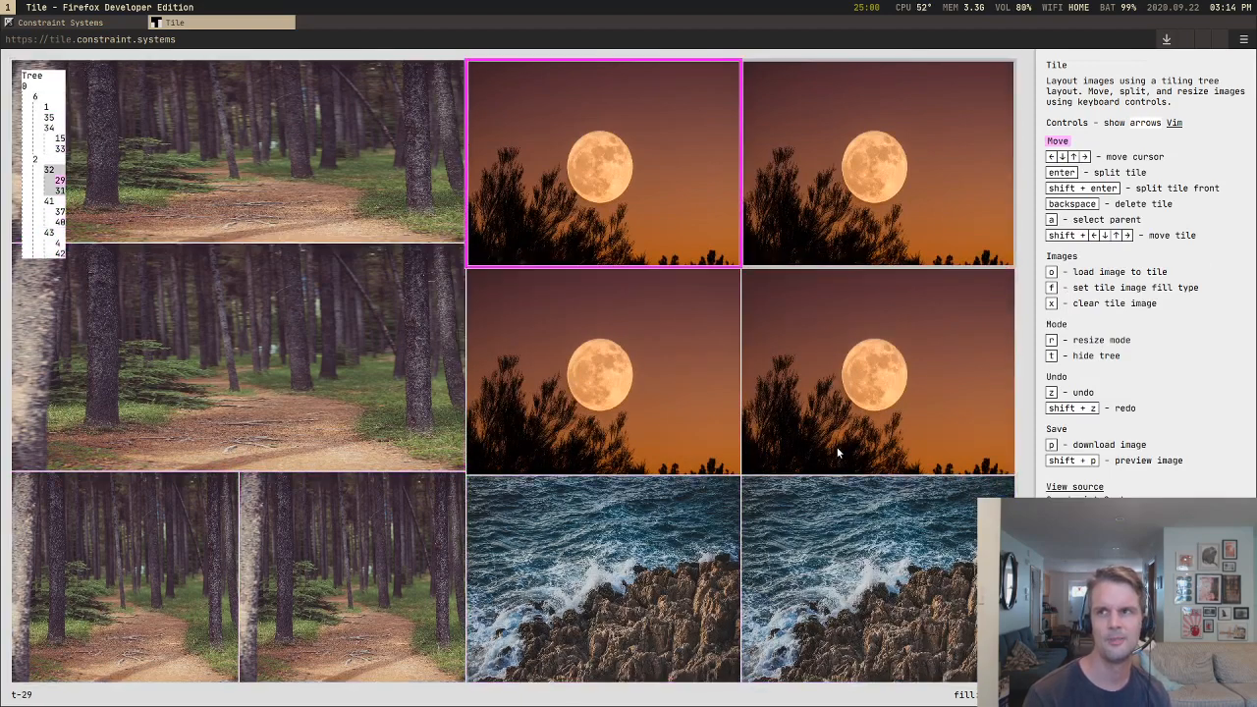
pyautogui.press('Right')
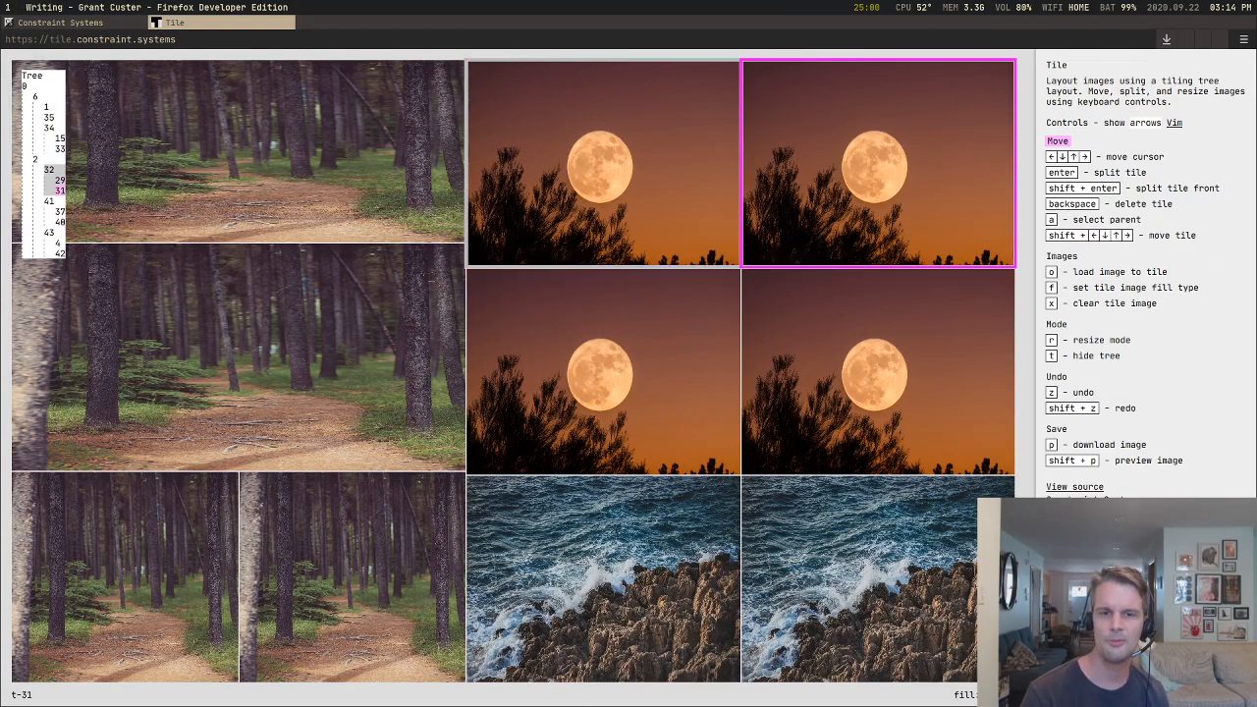
pyautogui.press('BackSpace')
pyautogui.press('BackSpace')
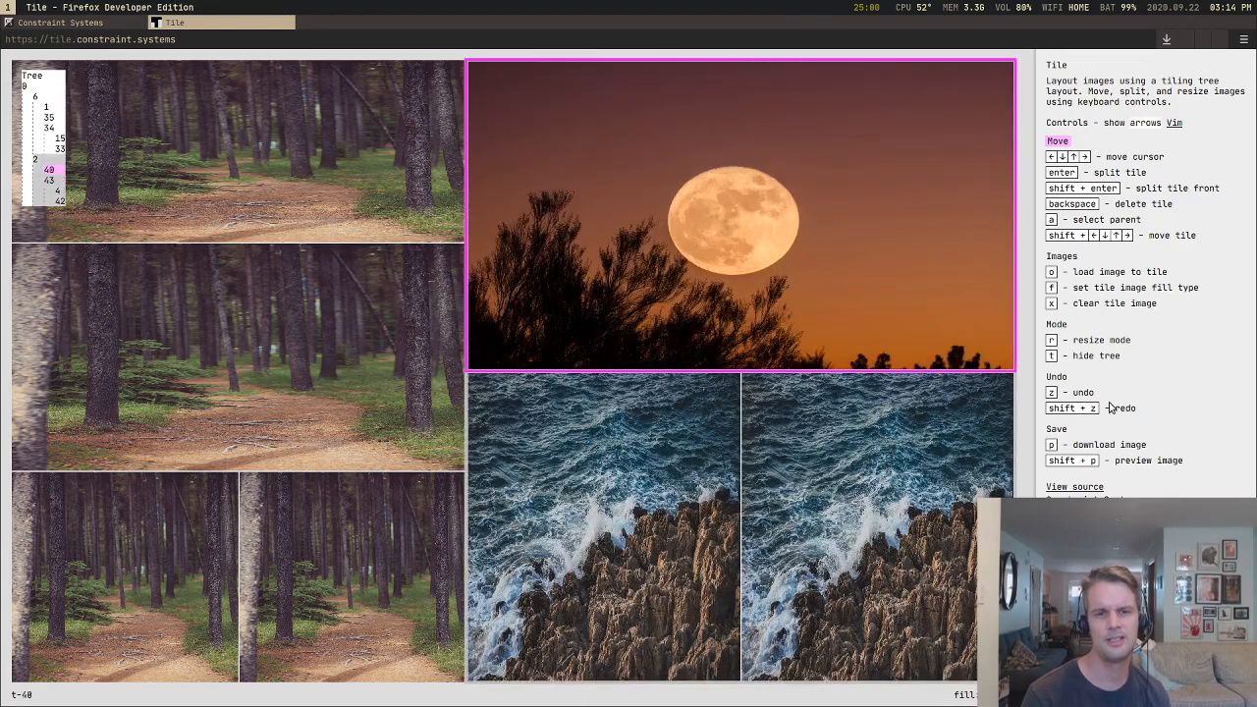
pyautogui.press('Down')
# Step: Delete the two small forest tiles in the lowest row of the forest column
pyautogui.press('BackSpace')
pyautogui.press('Left')
pyautogui.press('Down')
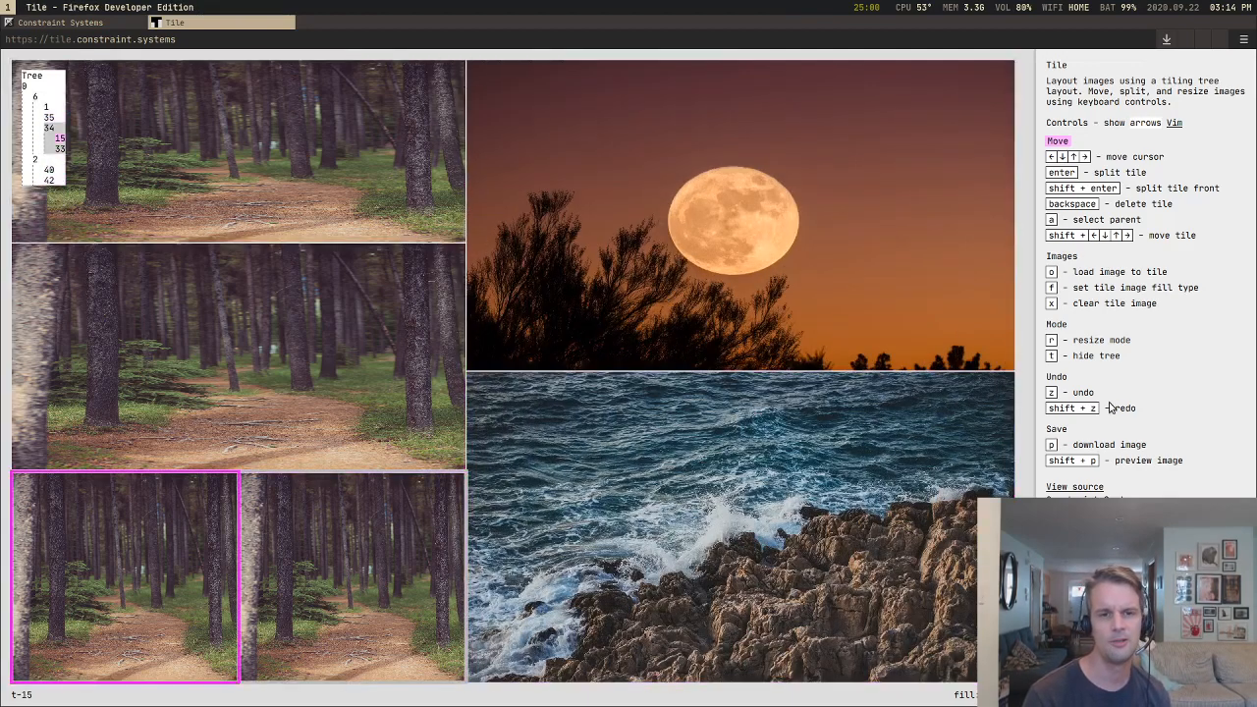
pyautogui.press('BackSpace')
pyautogui.press('BackSpace')
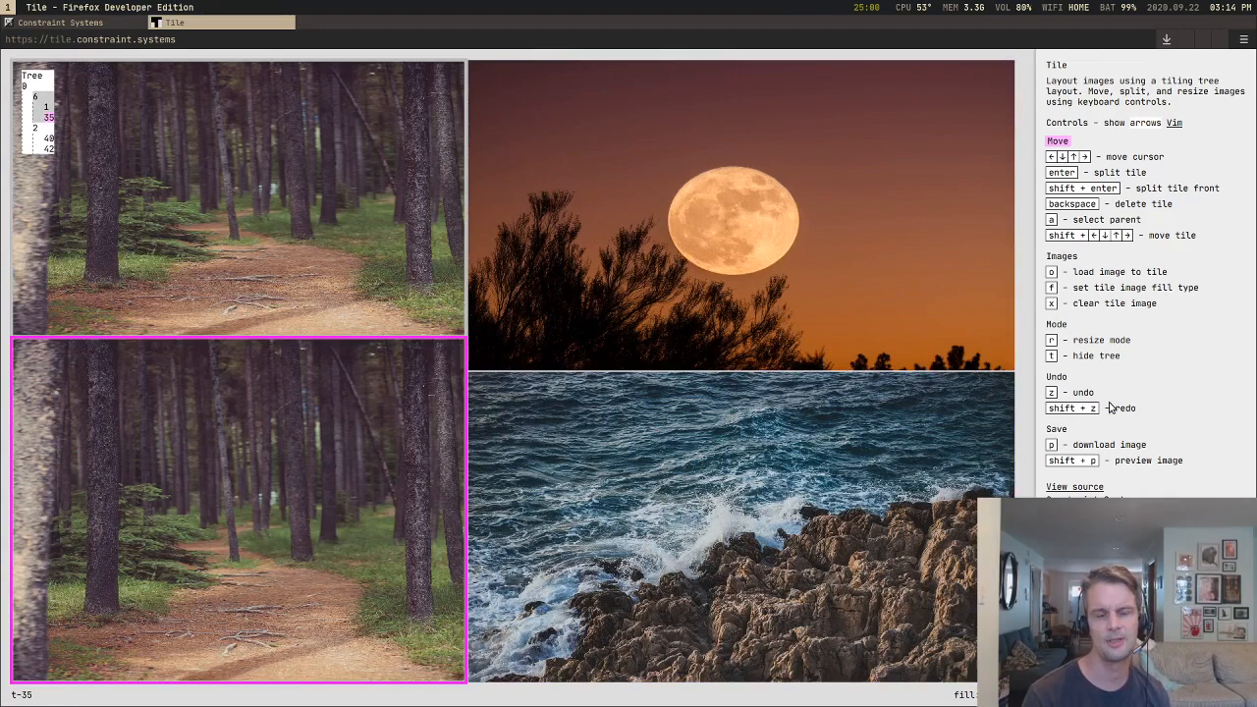
# Step: Widen the moon tile's column briefly, narrow it to about 53 percent of the canvas width, and exit resizing
pyautogui.press('Right')
pyautogui.press('r')
pyautogui.press('Right')
pyautogui.press('Right')
pyautogui.press('Right')
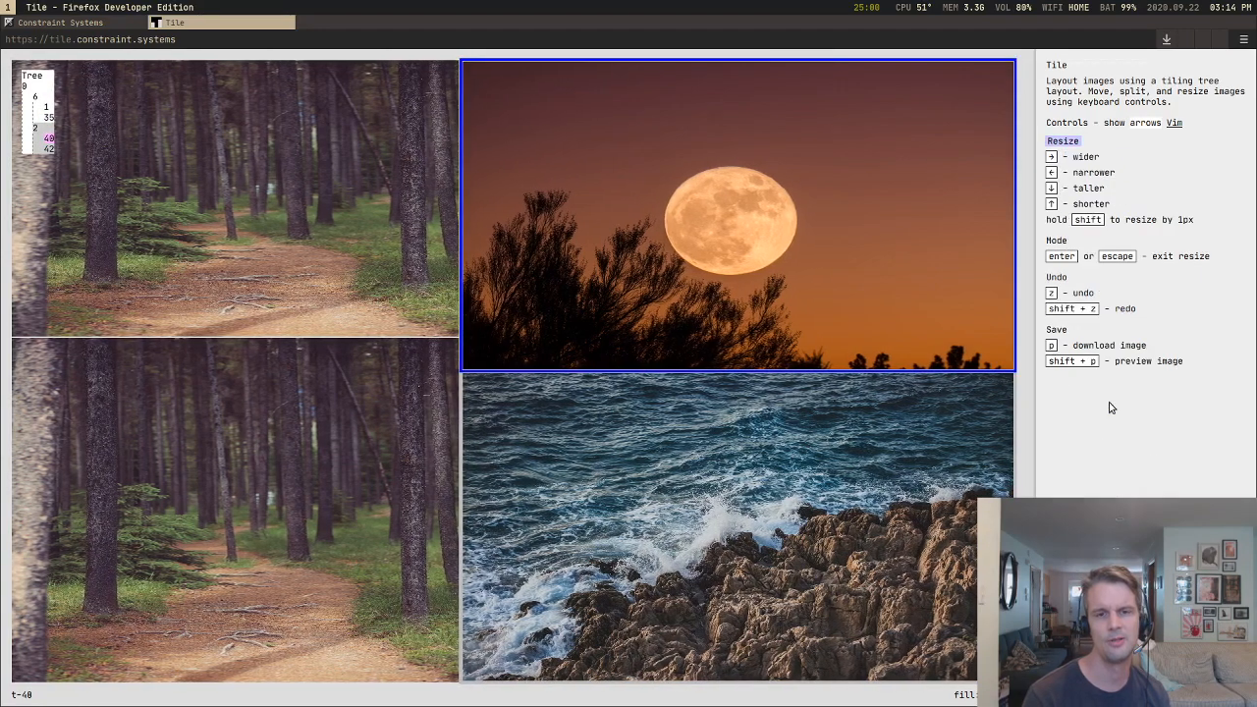
pyautogui.press('Left')
pyautogui.press('Left')
pyautogui.press('Left')
pyautogui.press('Return')
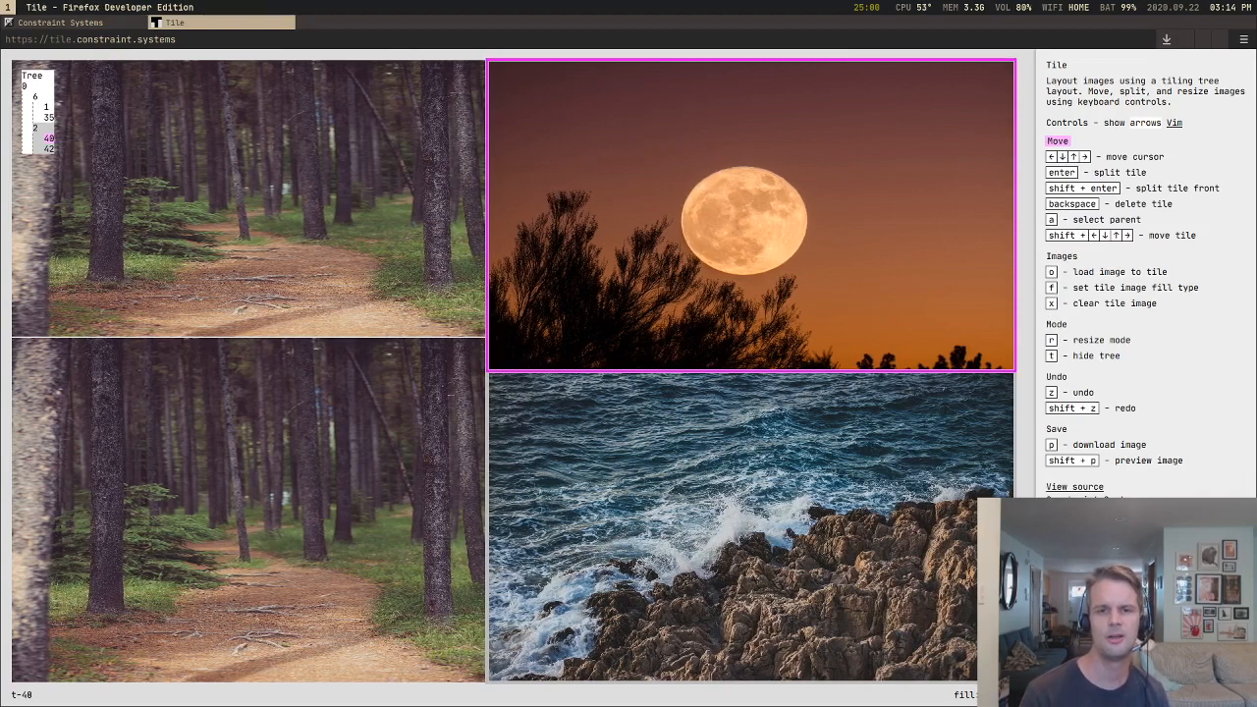
# Step: Reload the page and delete one tile from each stacked pair in the canvas's lower-left quarter
pyautogui.hotkey('ctrl', 'r')
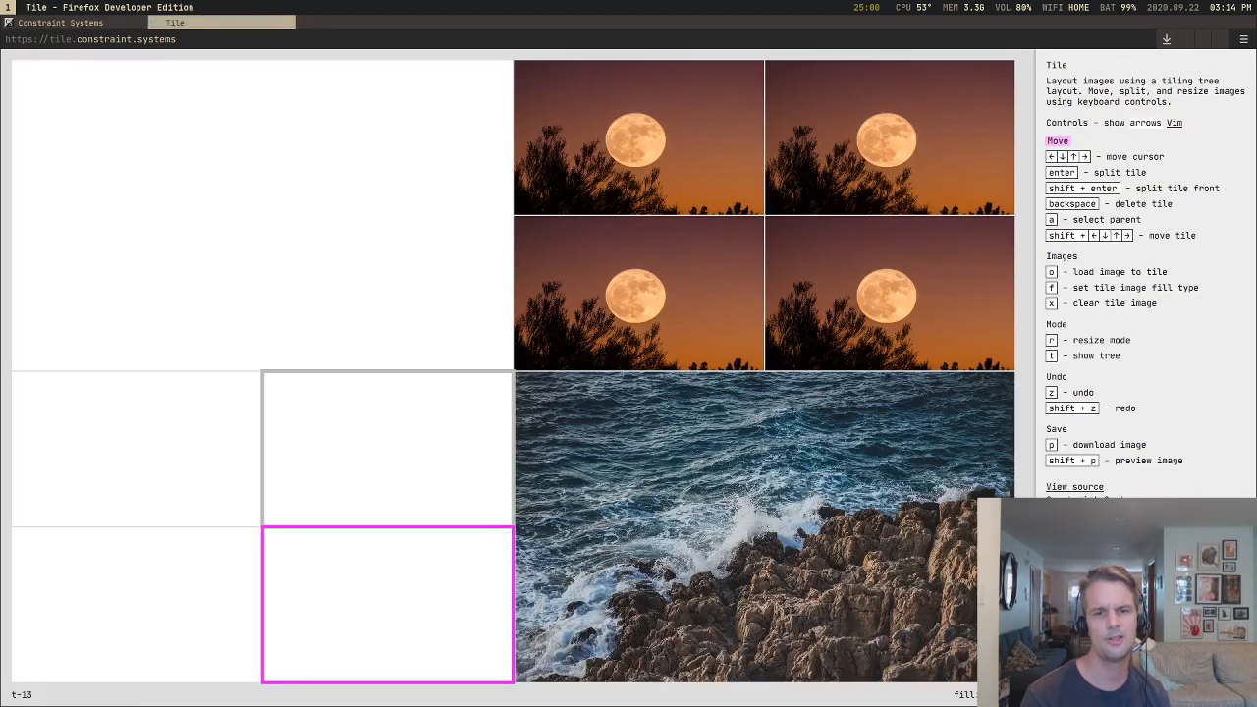
pyautogui.press('Up')
pyautogui.press('BackSpace')
pyautogui.press('Left')
pyautogui.press('BackSpace')
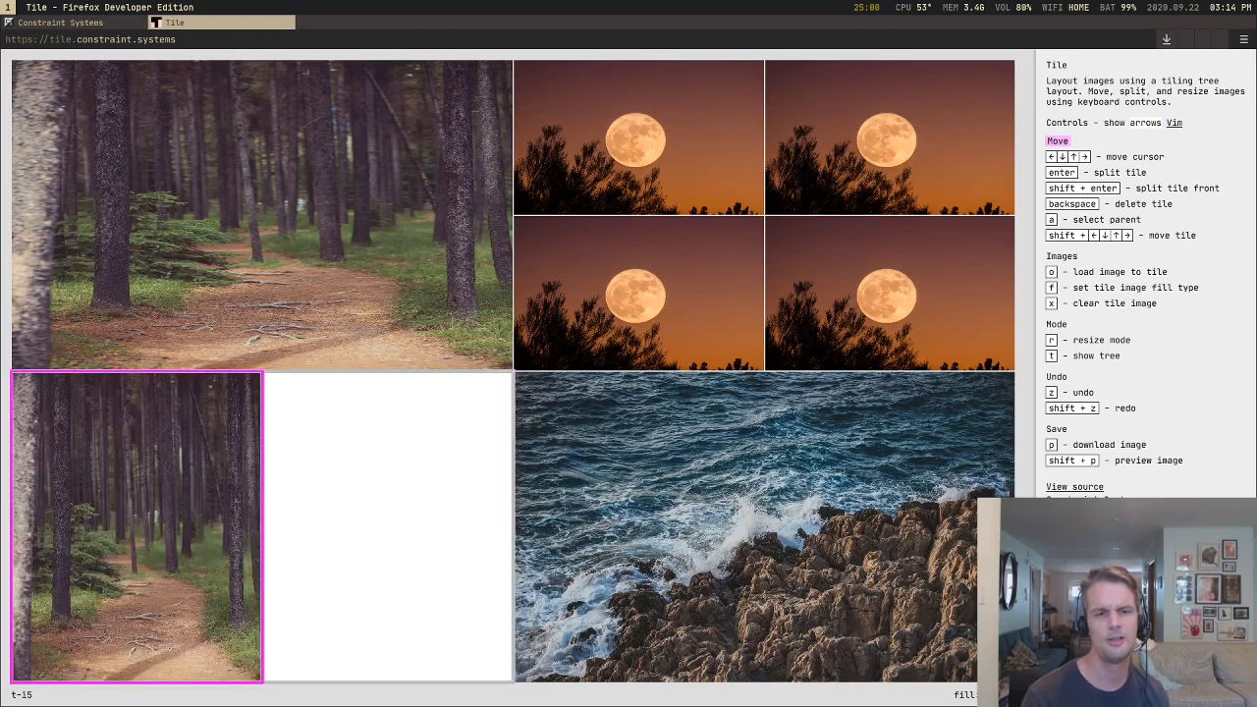
# Step: Delete the lower forest tile, the sea tile and two of the moon tiles
pyautogui.press('BackSpace')
pyautogui.press('Right')
pyautogui.press('BackSpace')
pyautogui.press('BackSpace')
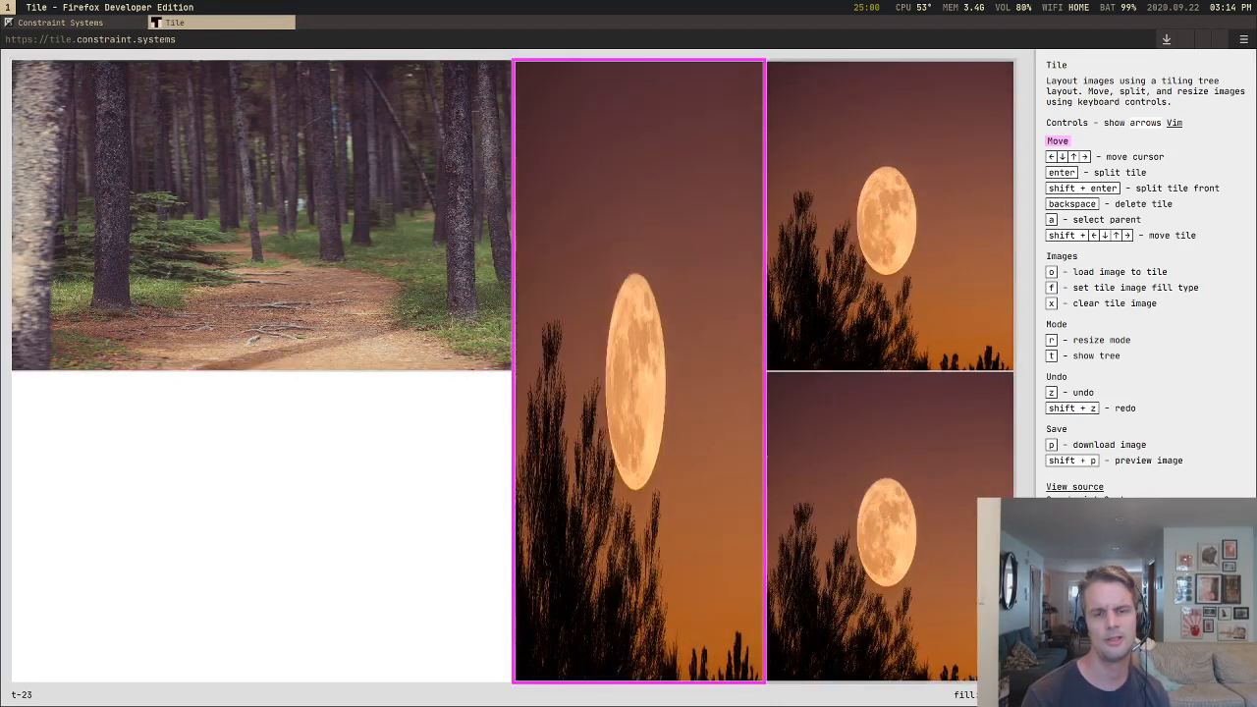
pyautogui.press('BackSpace')
# Step: Split the upper moon tile four times in succession, nesting ever smaller tiles toward its lower-right corner
pyautogui.press('Left')
pyautogui.press('Right')
pyautogui.press('Return')
pyautogui.press('Return')
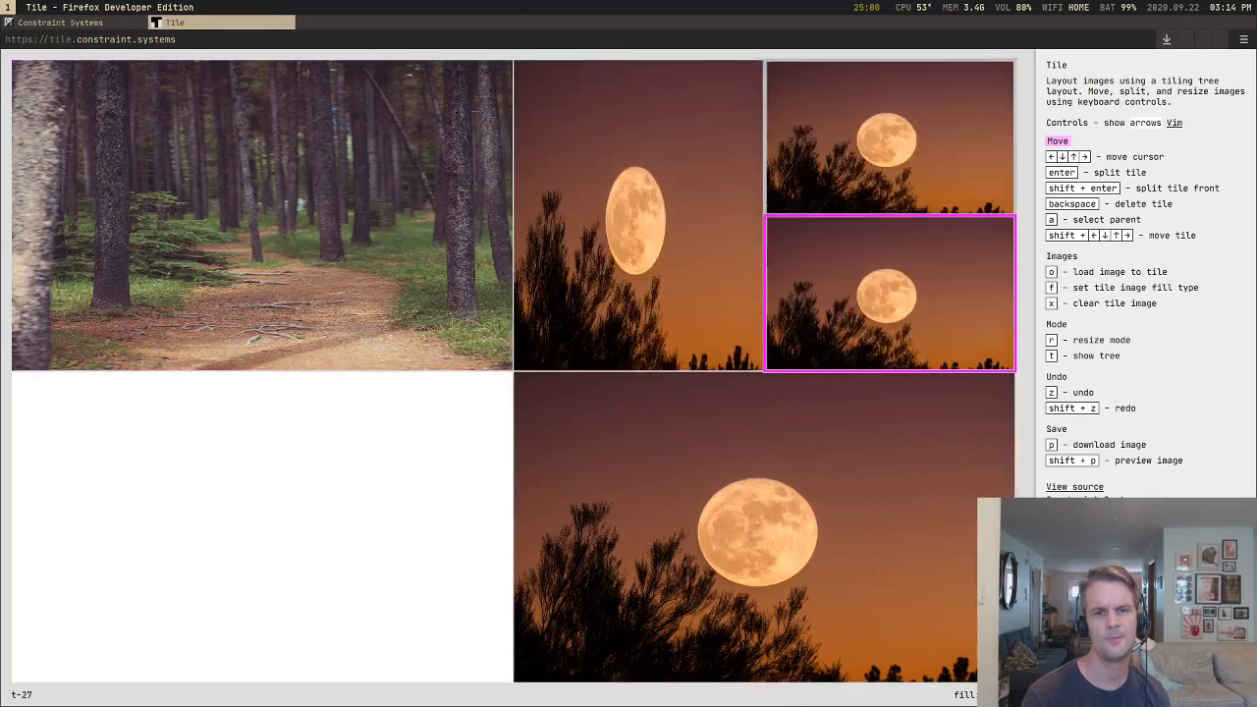
pyautogui.press('Return')
pyautogui.press('Return')
# Step: Select successive parents up to the outermost container and clear the images from all its tiles
pyautogui.press('a')
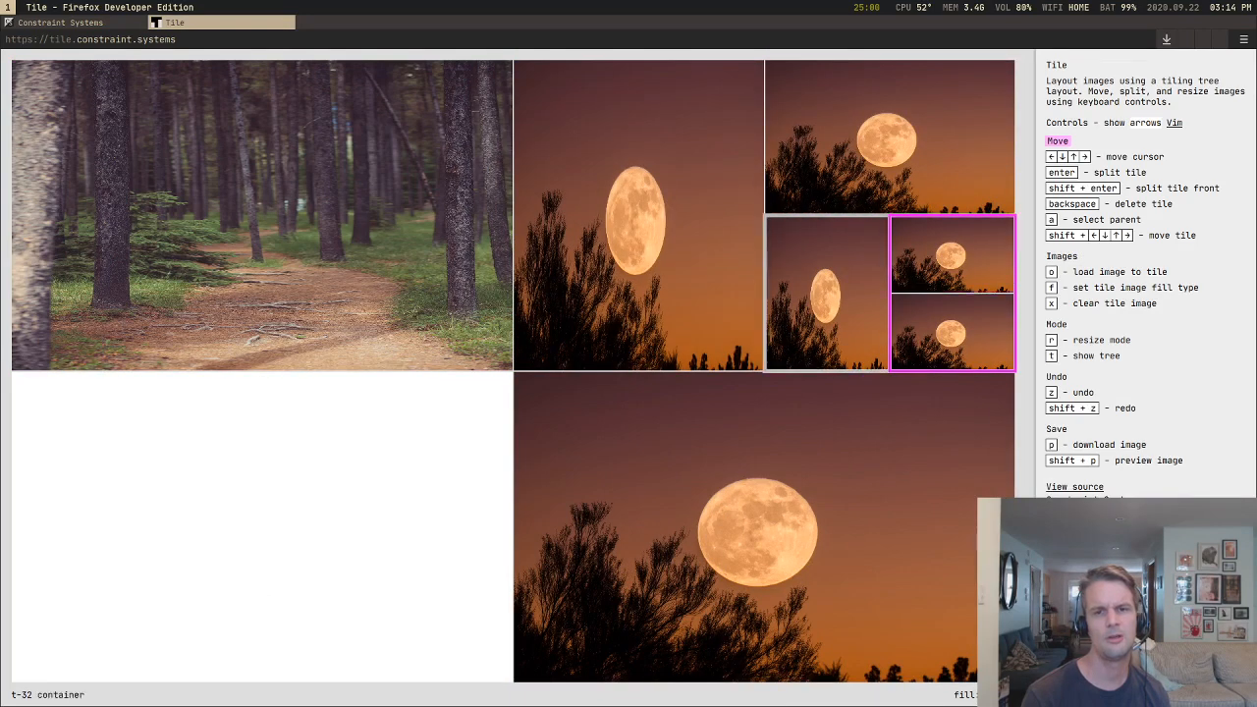
pyautogui.press('a')
pyautogui.press('a')
pyautogui.press('a')
pyautogui.press('a')
pyautogui.press('x')
pyautogui.press('Down')
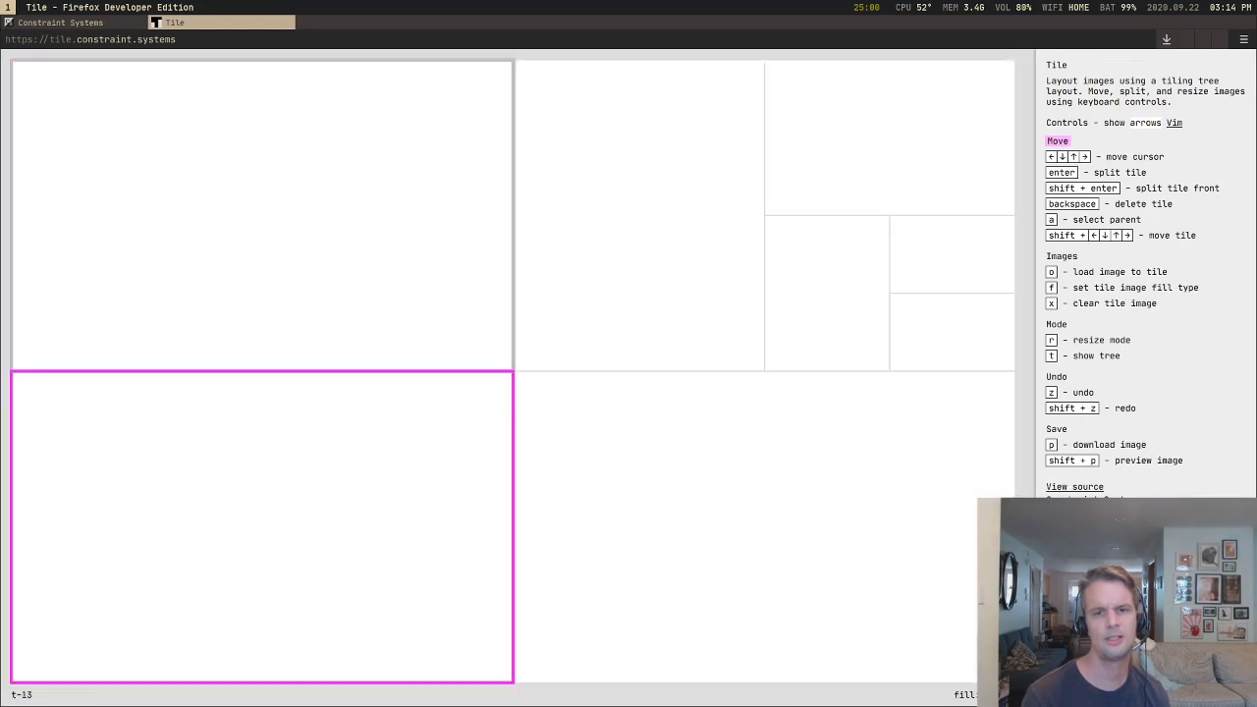
# Step: Split the empty upper-left tile three times, nesting the new tiles toward its lower-right corner
pyautogui.press('Up')
pyautogui.press('Return')
pyautogui.press('Return')
# Step: Split the empty lower-right tile three times, nesting the new tiles toward its lower-right corner
pyautogui.press('Return')
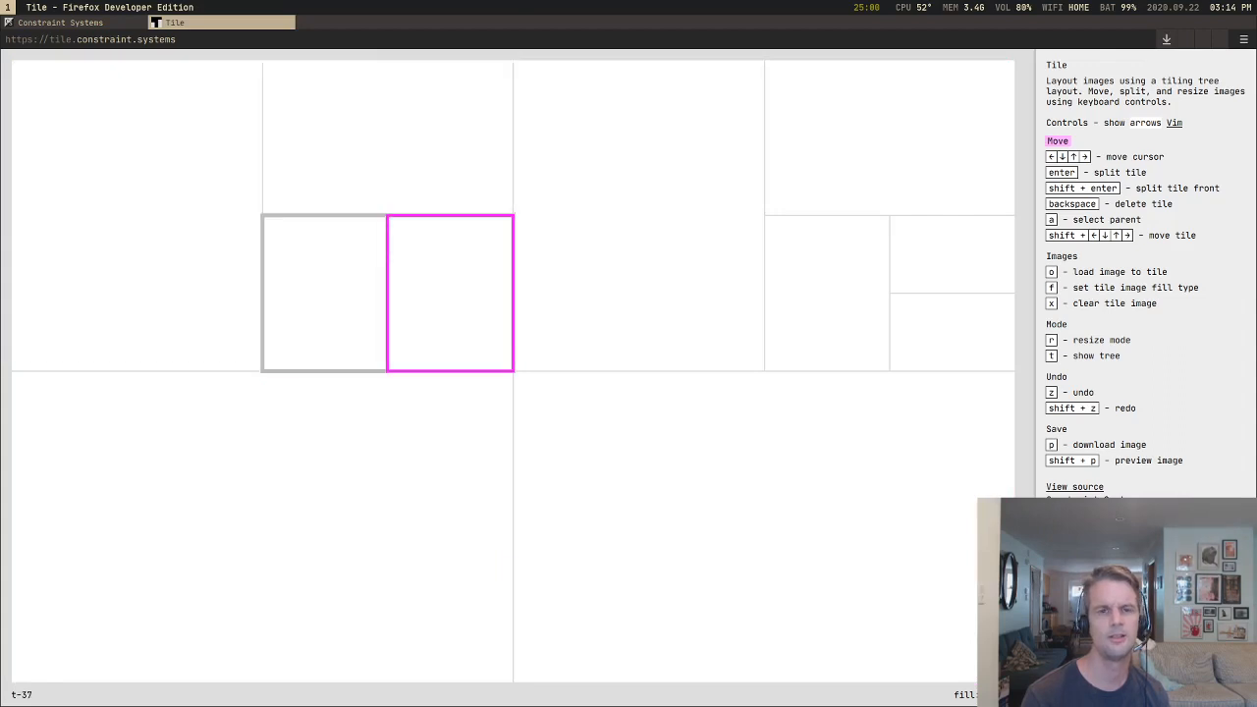
pyautogui.press('Down')
pyautogui.press('Right')
pyautogui.press('Return')
pyautogui.press('Return')
# Step: Divide the left half of the lower-right quarter into a two-by-two grid and split its upper-right cell into two stacked tiles
pyautogui.press('Return')
pyautogui.press('Left')
pyautogui.press('Left')
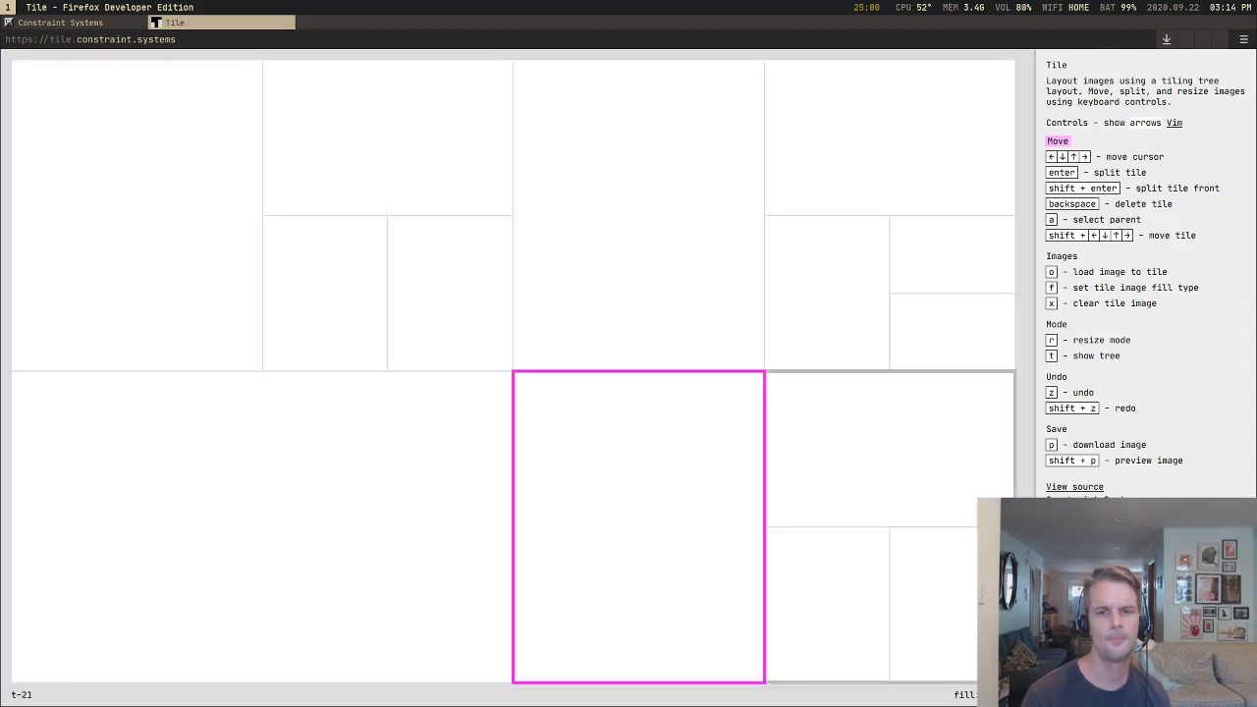
pyautogui.press('Return')
pyautogui.press('Return')
pyautogui.press('Up')
pyautogui.press('Return')
pyautogui.press('Return')
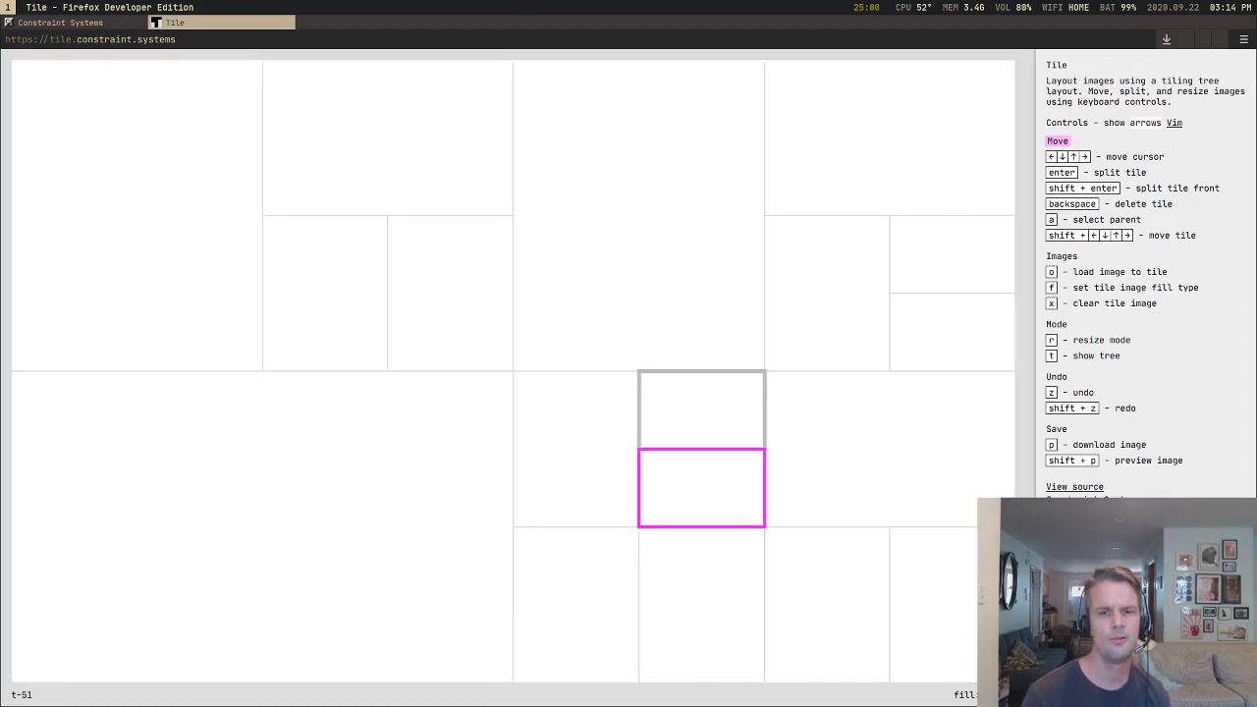
# Step: Move the cursor to the upper-left tile and back and forth to its neighbours to examine which tile each direction selects
pyautogui.press('Left')
pyautogui.press('Left')
pyautogui.press('Right')
pyautogui.press('Up')
pyautogui.press('Left')
pyautogui.press('Left')
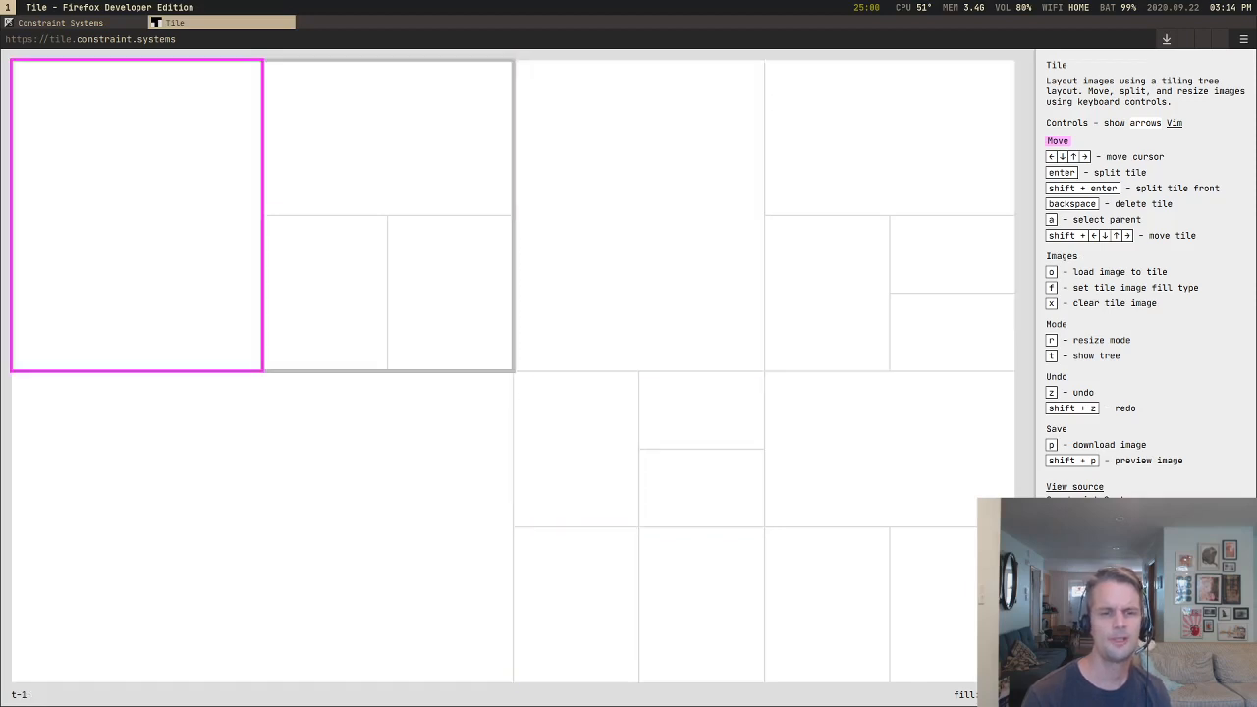
pyautogui.press('Down')
pyautogui.press('Up')
pyautogui.press('Left')
pyautogui.press('Down')
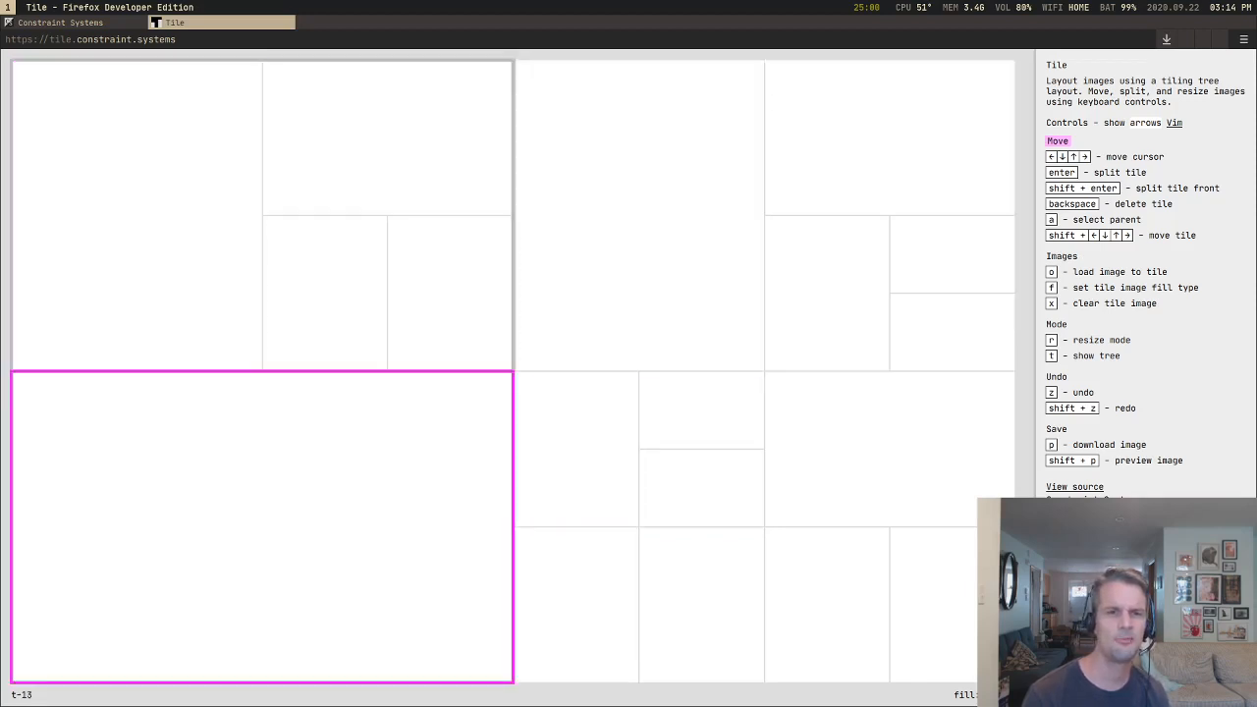
pyautogui.press('Up')
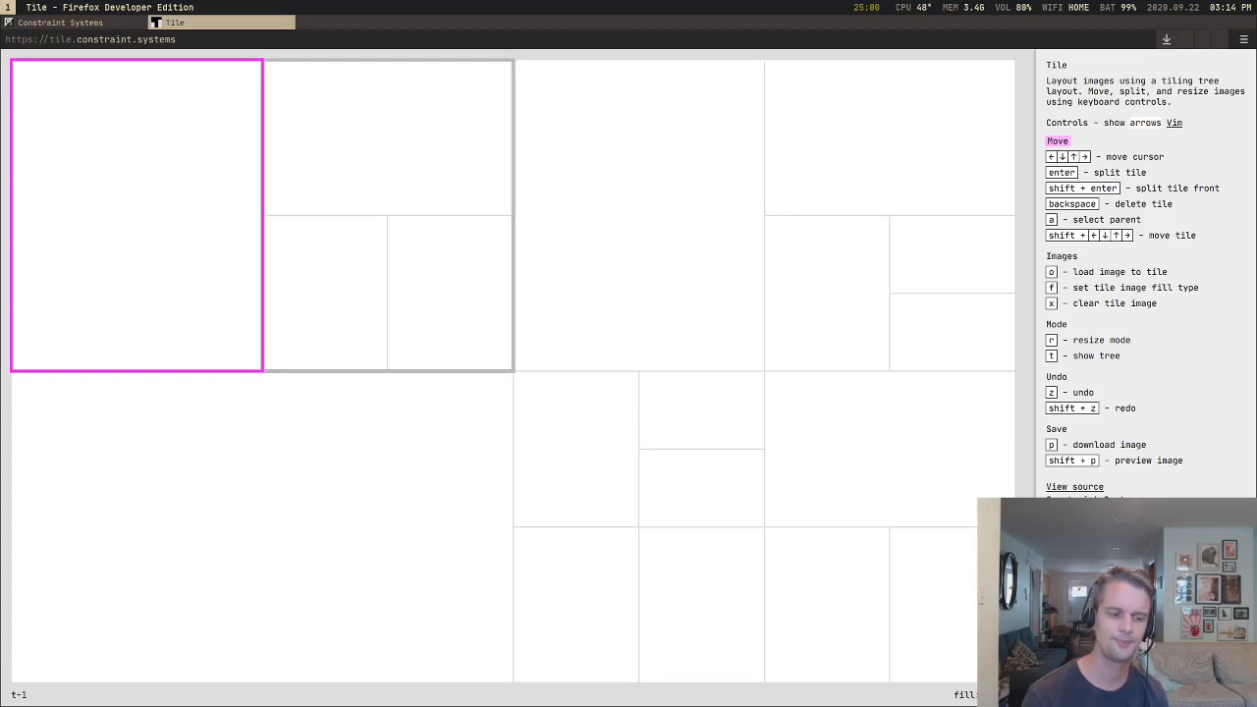
pyautogui.press('Down')
pyautogui.press('Up')
pyautogui.press('Right')
pyautogui.press('Left')
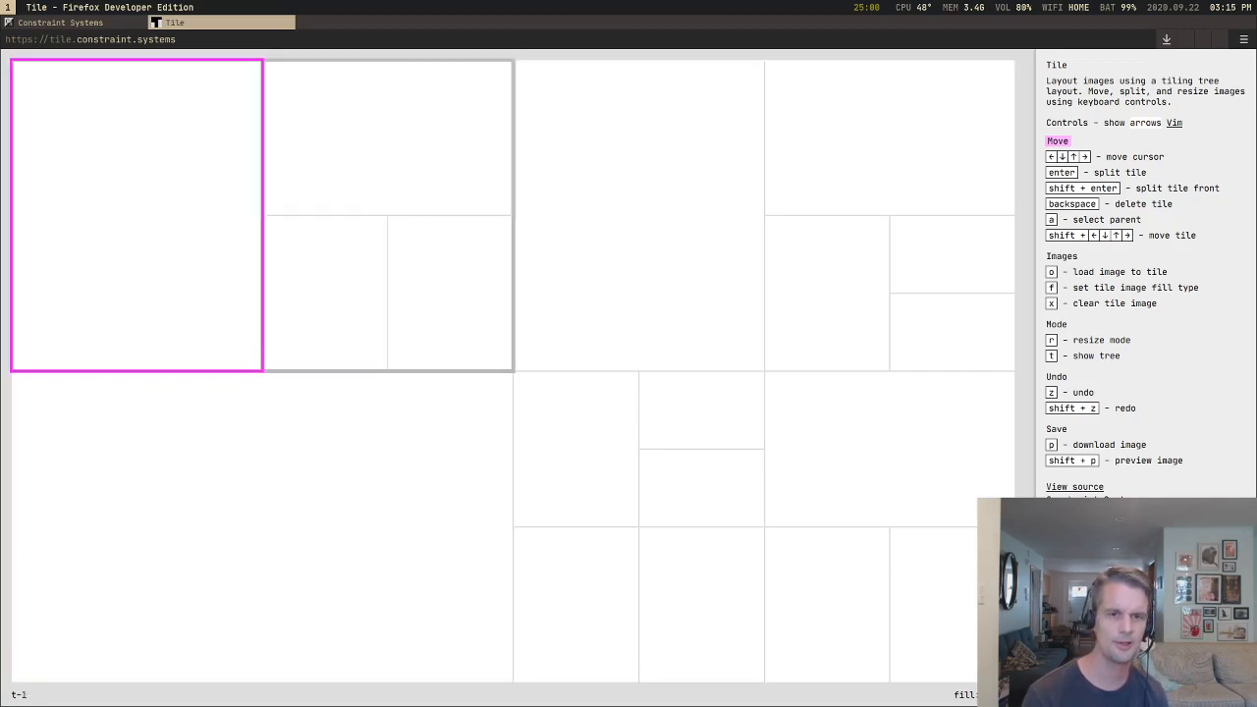
# Step: Move the cursor across the nested tiles to the tall tile right of centre and back to examine navigation between groups
pyautogui.press('Right')
pyautogui.press('Down')
pyautogui.press('Right')
pyautogui.press('Right')
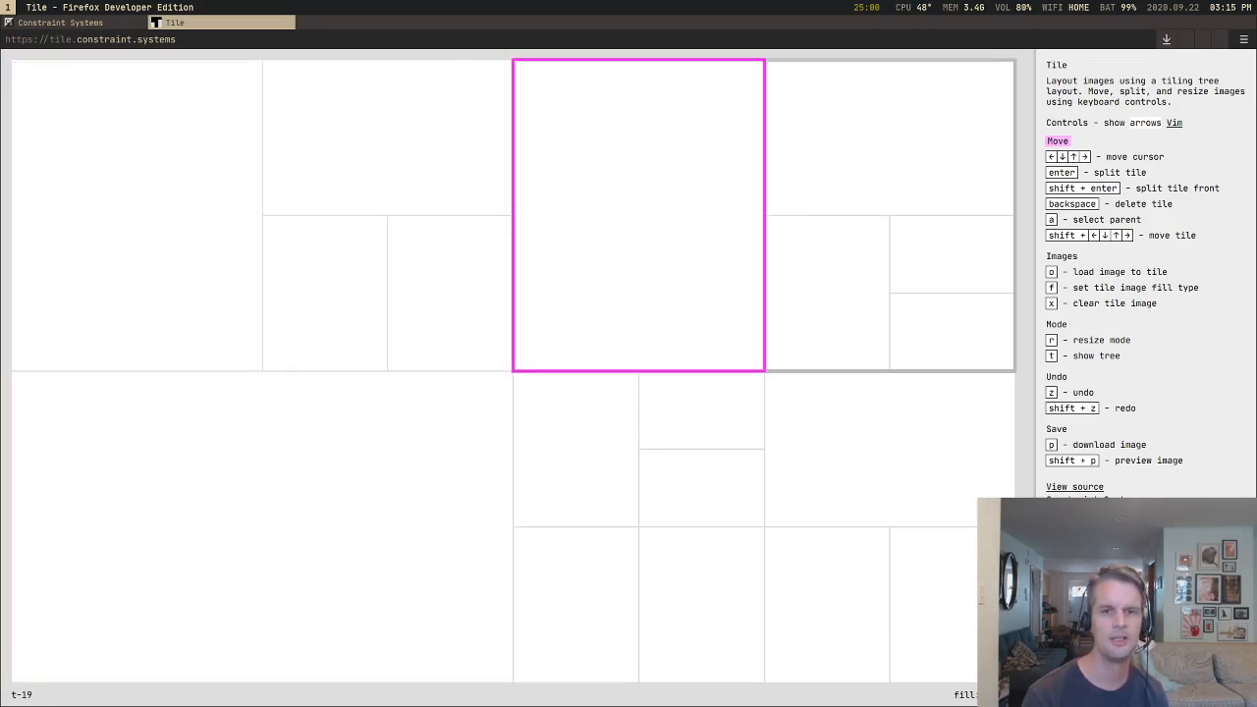
pyautogui.press('Down')
pyautogui.press('Right')
pyautogui.press('Down')
pyautogui.press('Up')
pyautogui.press('Up')
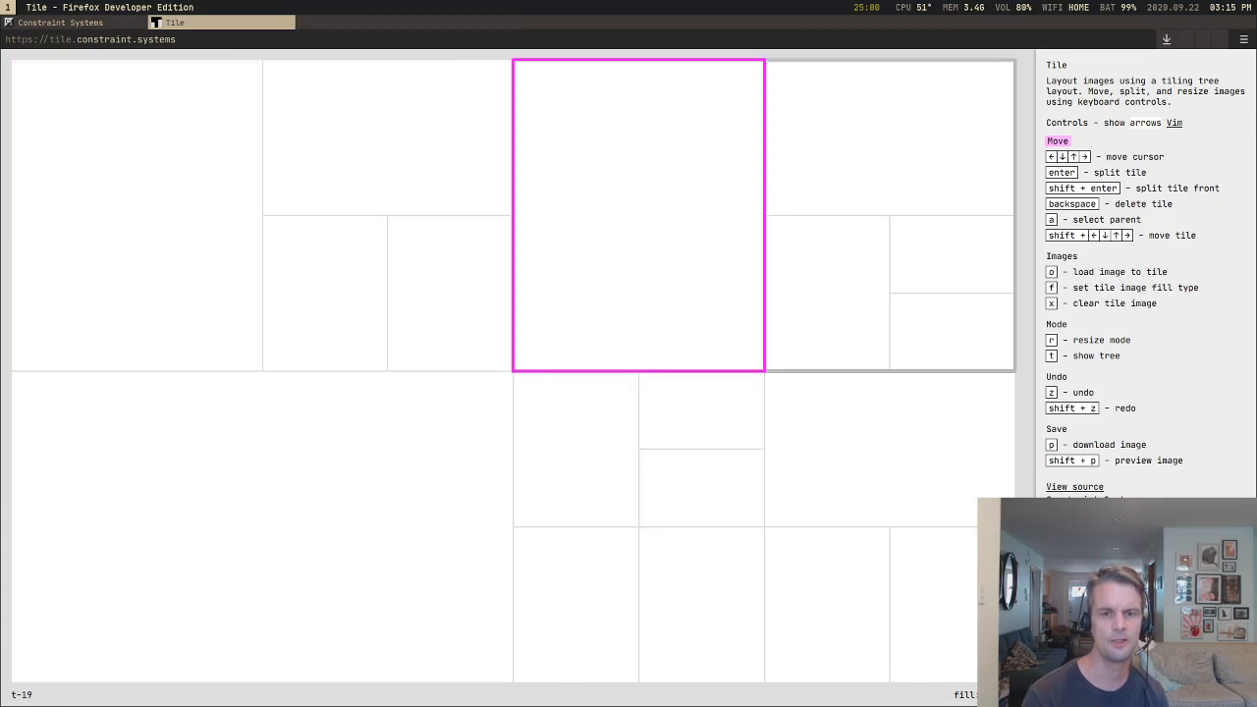
pyautogui.press('Left')
pyautogui.press('Left')
pyautogui.press('Right')
pyautogui.press('Down')
# Step: Move the cursor repeatedly between the large lower-left tile and the upper tiles to examine how navigation crosses nested splits
pyautogui.press('Down')
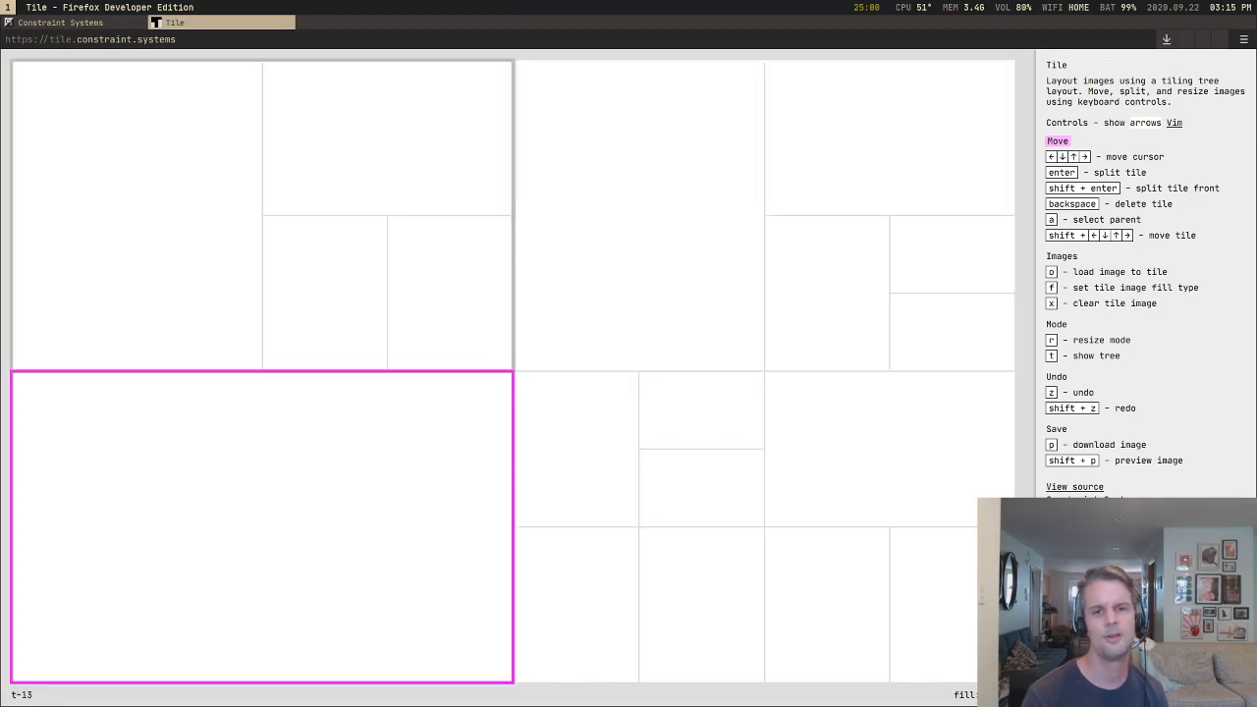
pyautogui.press('Up')
pyautogui.press('Right')
pyautogui.press('Down')
pyautogui.press('Down')
pyautogui.press('Right')
pyautogui.press('Up')
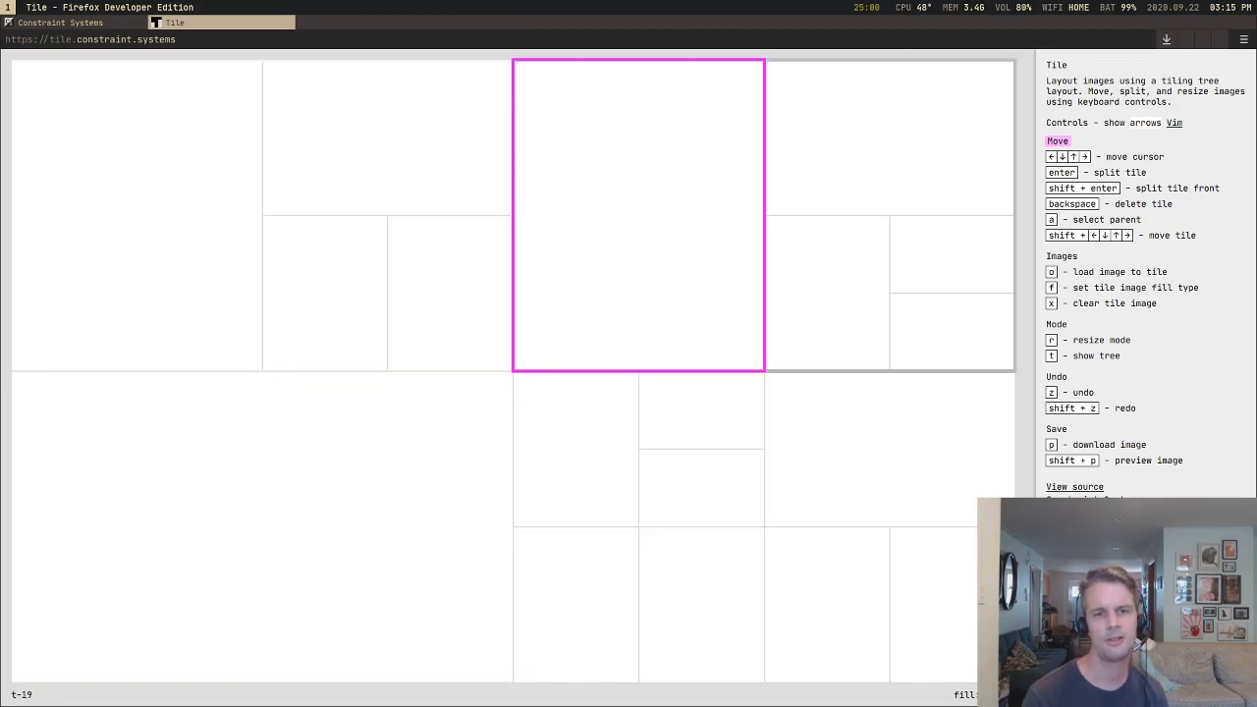
pyautogui.press('Left')
pyautogui.press('Down')
pyautogui.press('Right')
pyautogui.press('Down')
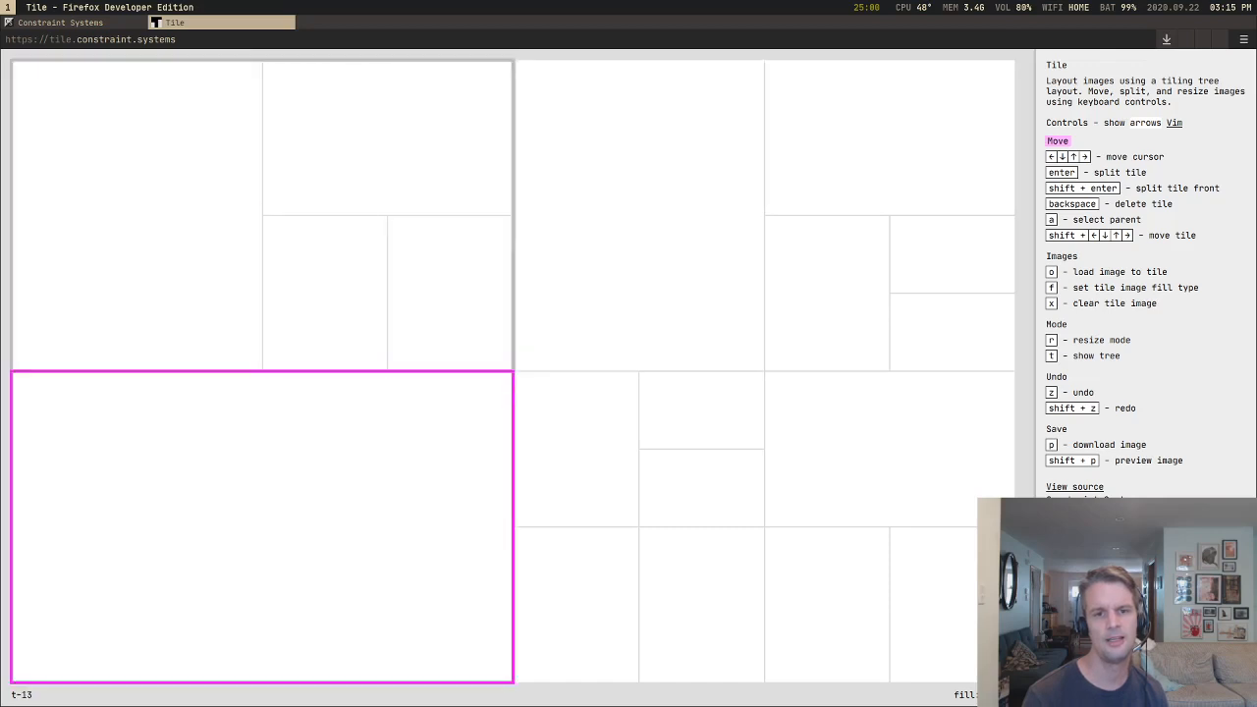
pyautogui.press('Up')
pyautogui.press('Right')
# Step: Move the cursor from the upper-left tiles through the large lower-left tile into the lower-right quarter to examine which tiles it selects
pyautogui.press('Down')
pyautogui.press('Down')
pyautogui.press('Up')
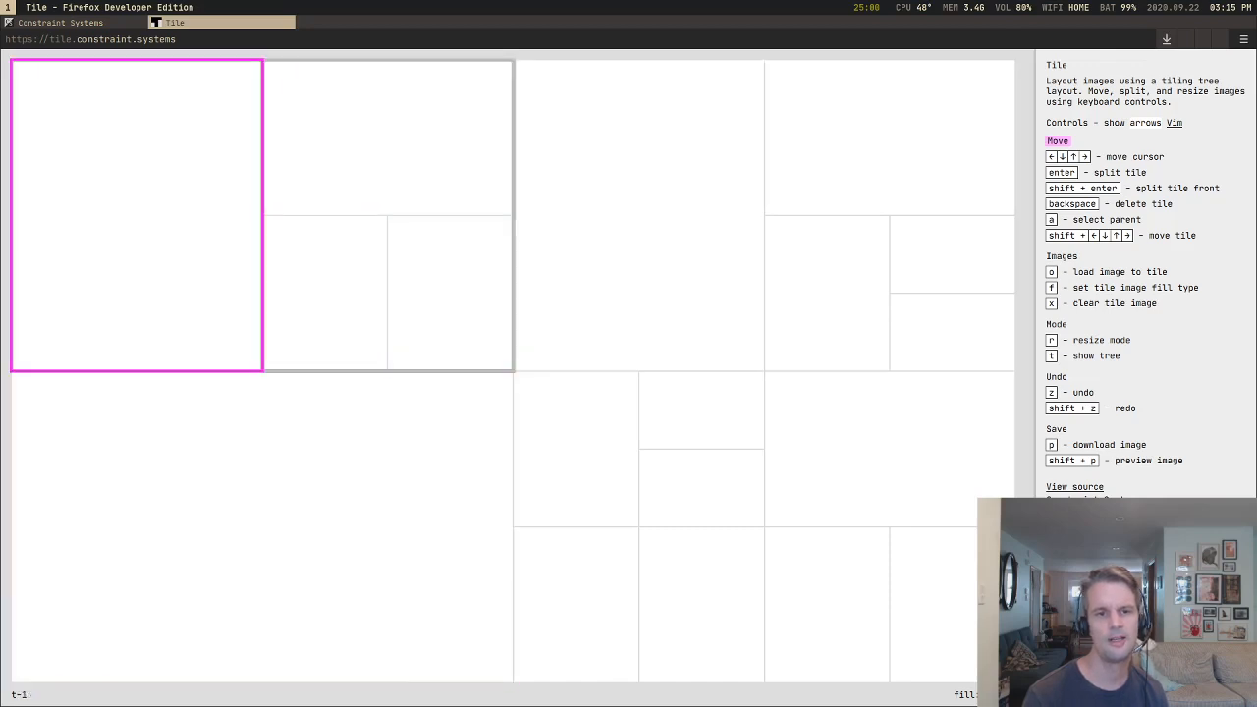
pyautogui.press('Right')
pyautogui.press('Down')
pyautogui.press('Down')
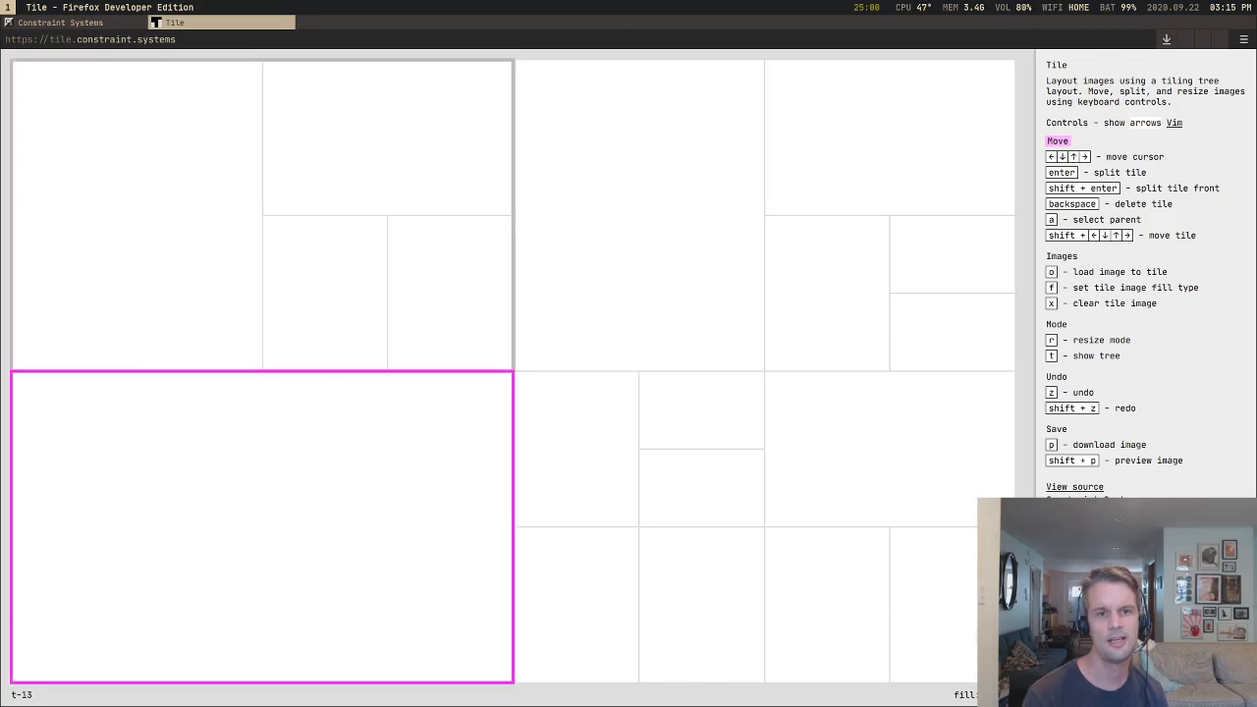
pyautogui.press('Up')
pyautogui.press('Right')
pyautogui.press('Down')
pyautogui.press('Right')
# Step: Move the cursor through the lower-right quarter's nested tiles and back to the upper-left tile to examine the return path
pyautogui.press('Right')
pyautogui.press('Down')
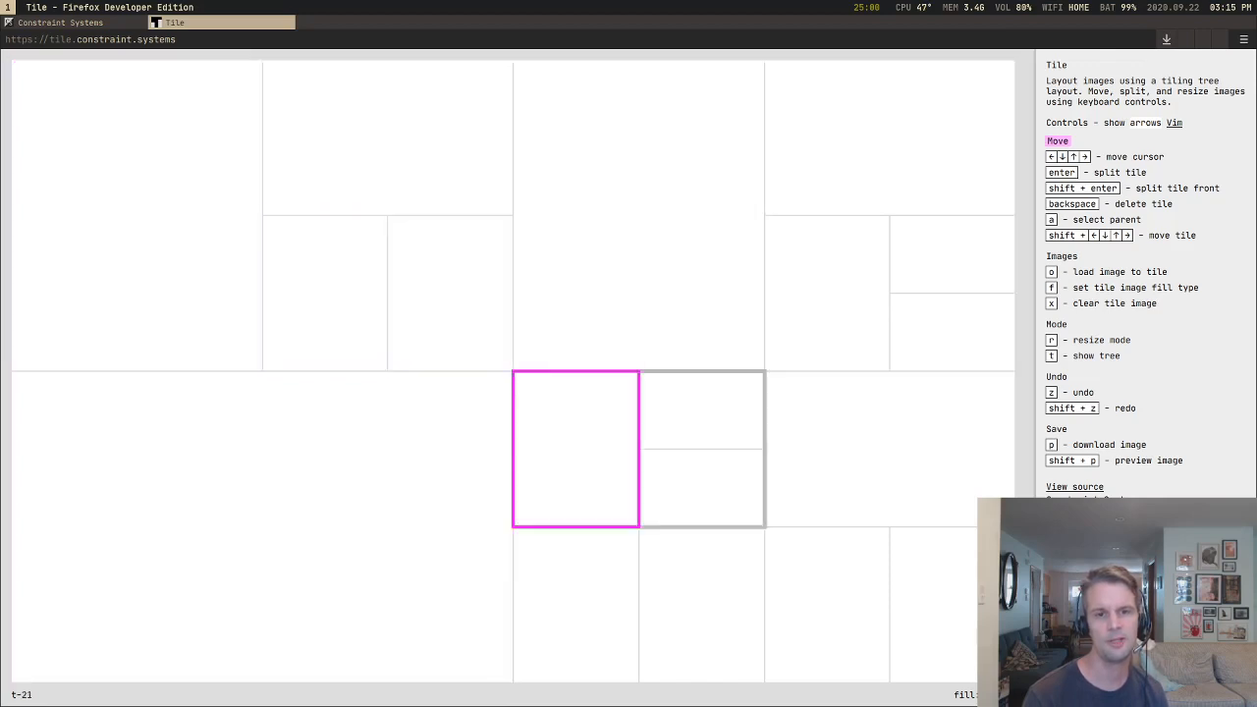
pyautogui.press('Up')
pyautogui.press('Down')
pyautogui.press('Down')
pyautogui.press('Right')
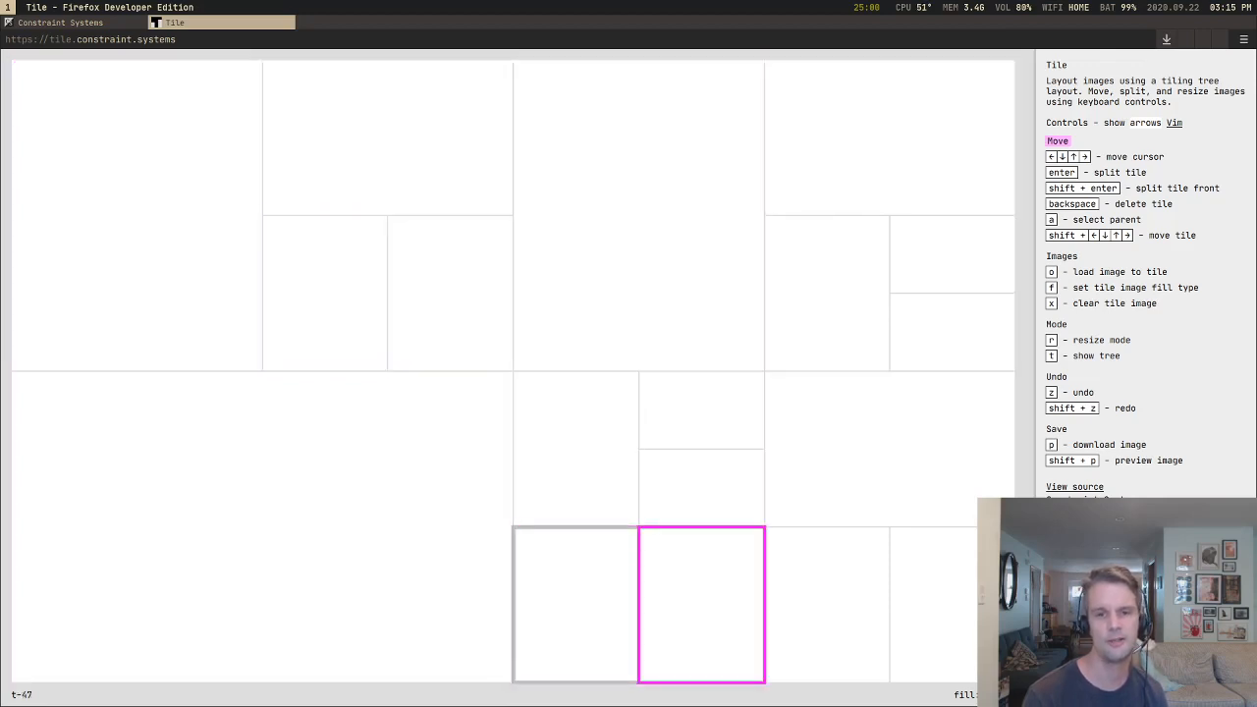
pyautogui.press('Up')
pyautogui.press('Left')
# Step: Move the cursor among the upper-left quarter's nested tiles and down to the large tile to examine navigation inside that group
pyautogui.press('Left')
pyautogui.press('Up')
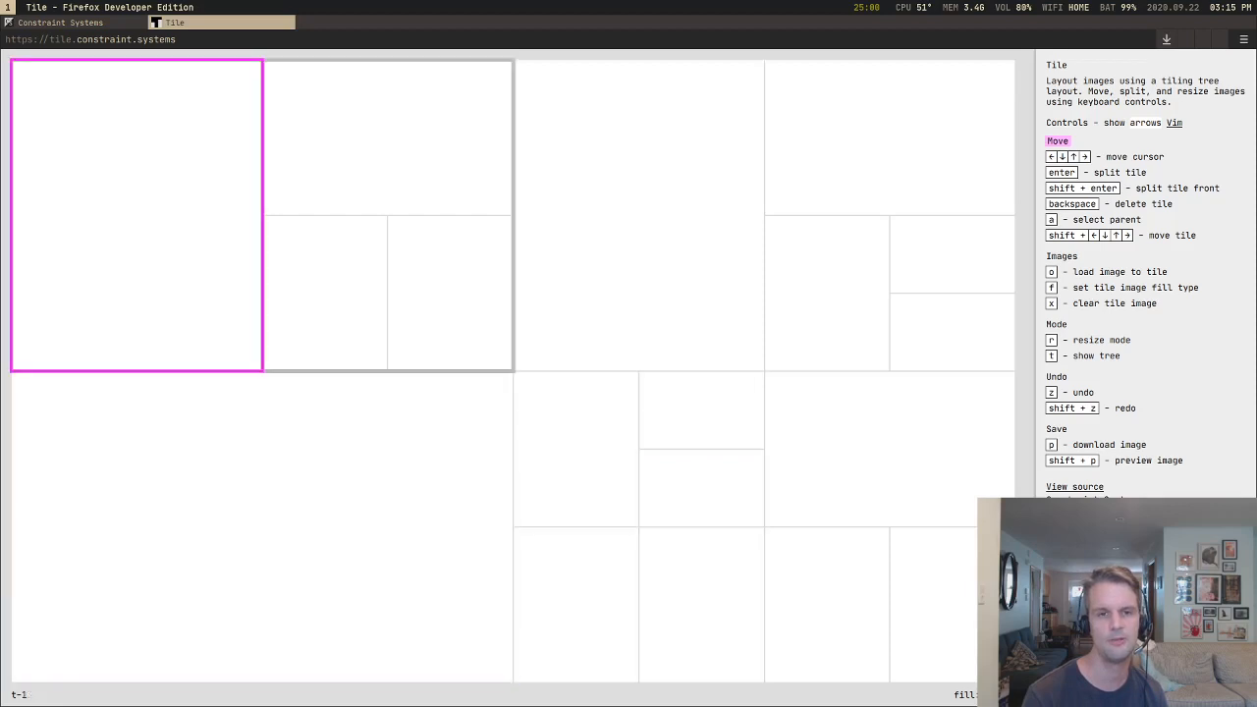
pyautogui.press('Right')
pyautogui.press('Right')
pyautogui.press('Left')
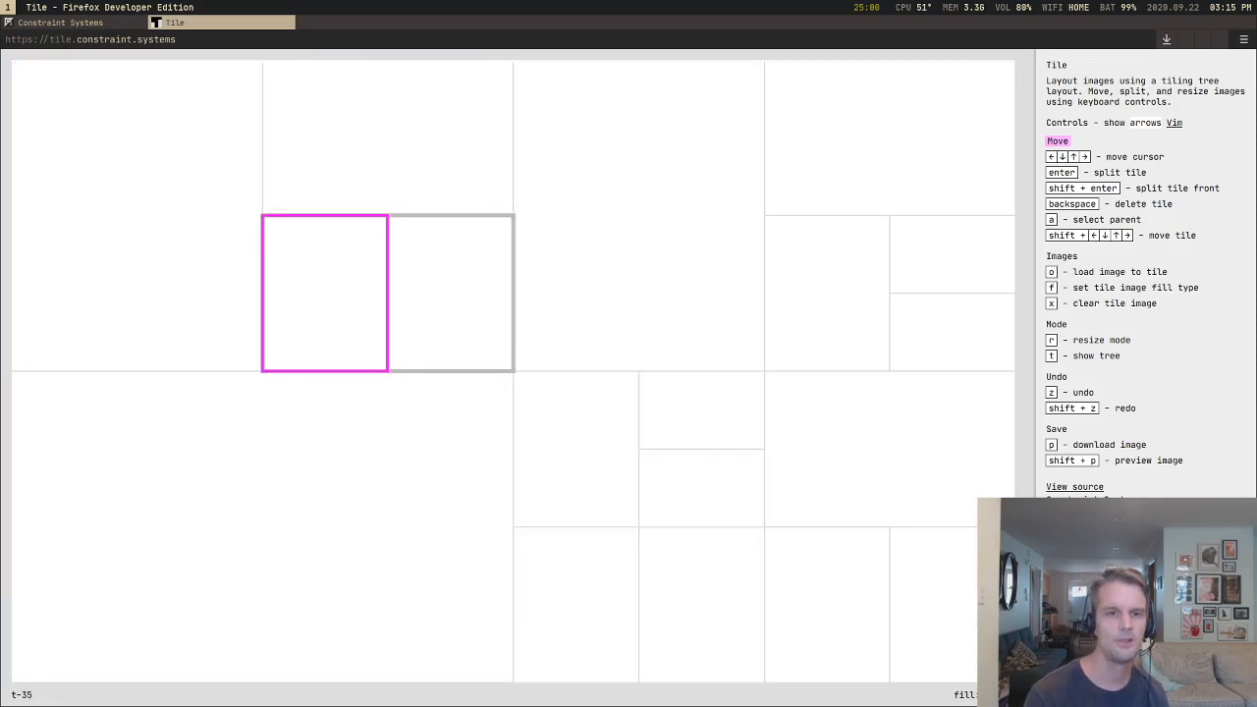
pyautogui.press('Left')
pyautogui.press('Down')
pyautogui.press('Up')
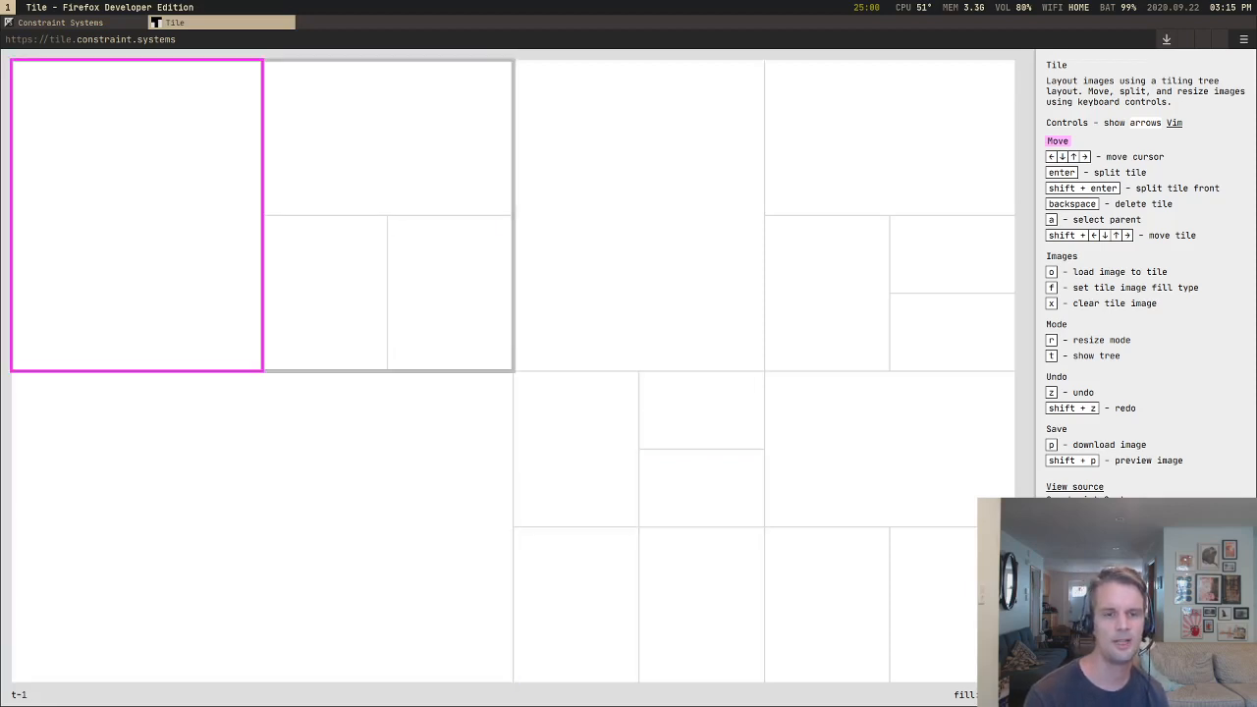
pyautogui.press('Right')
pyautogui.press('Down')
pyautogui.press('Left')
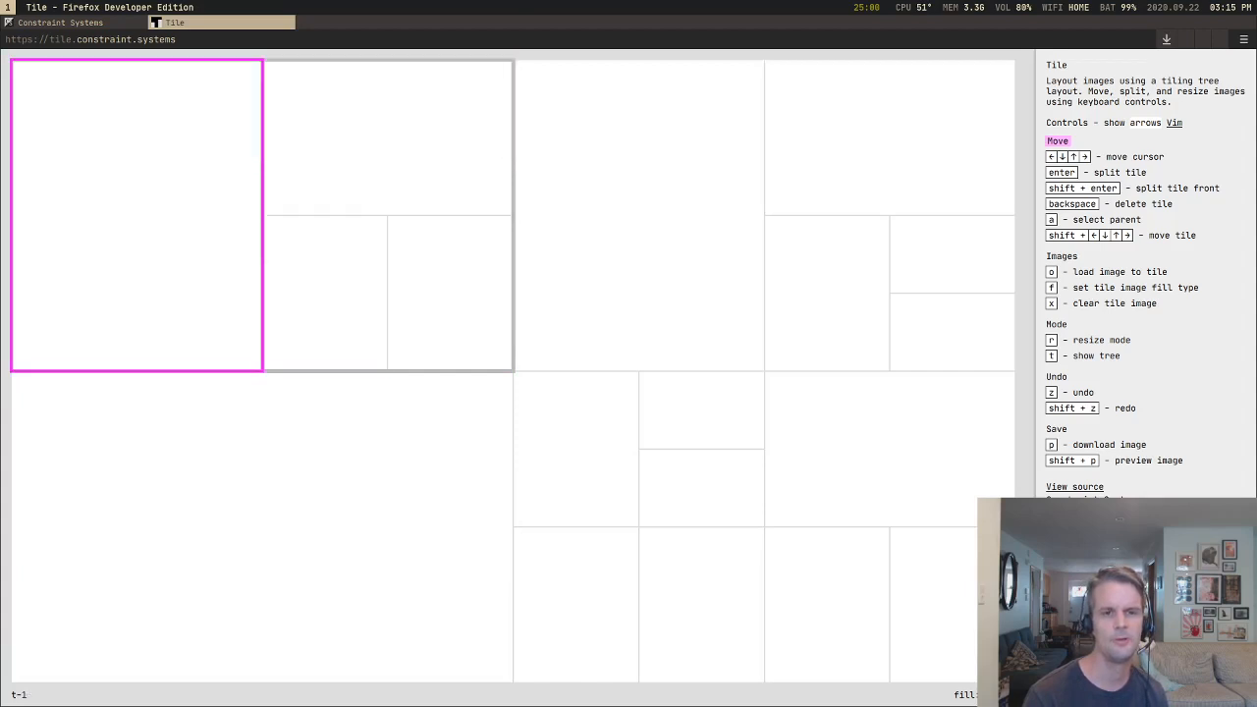
# Step: Move the cursor back and forth between the large lower-left tile and the adjacent small tile to examine the sideways crossing
pyautogui.press('Down')
pyautogui.press('Right')
pyautogui.press('Left')
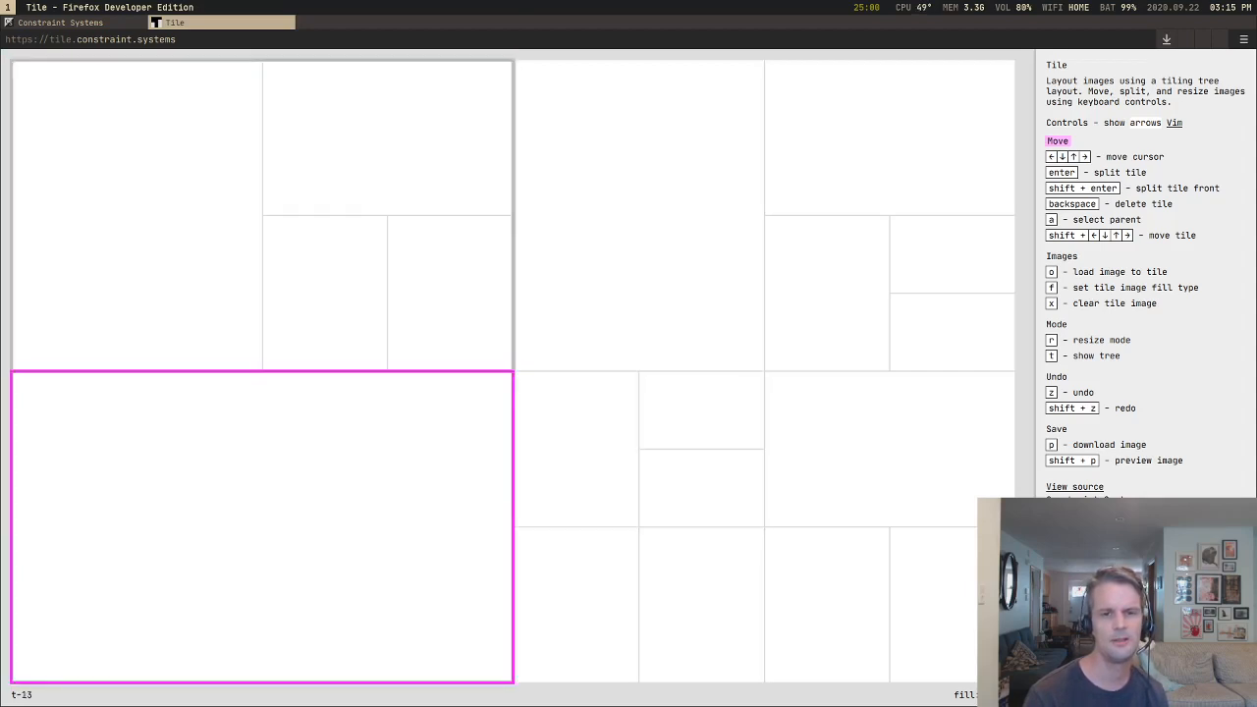
pyautogui.press('Right')
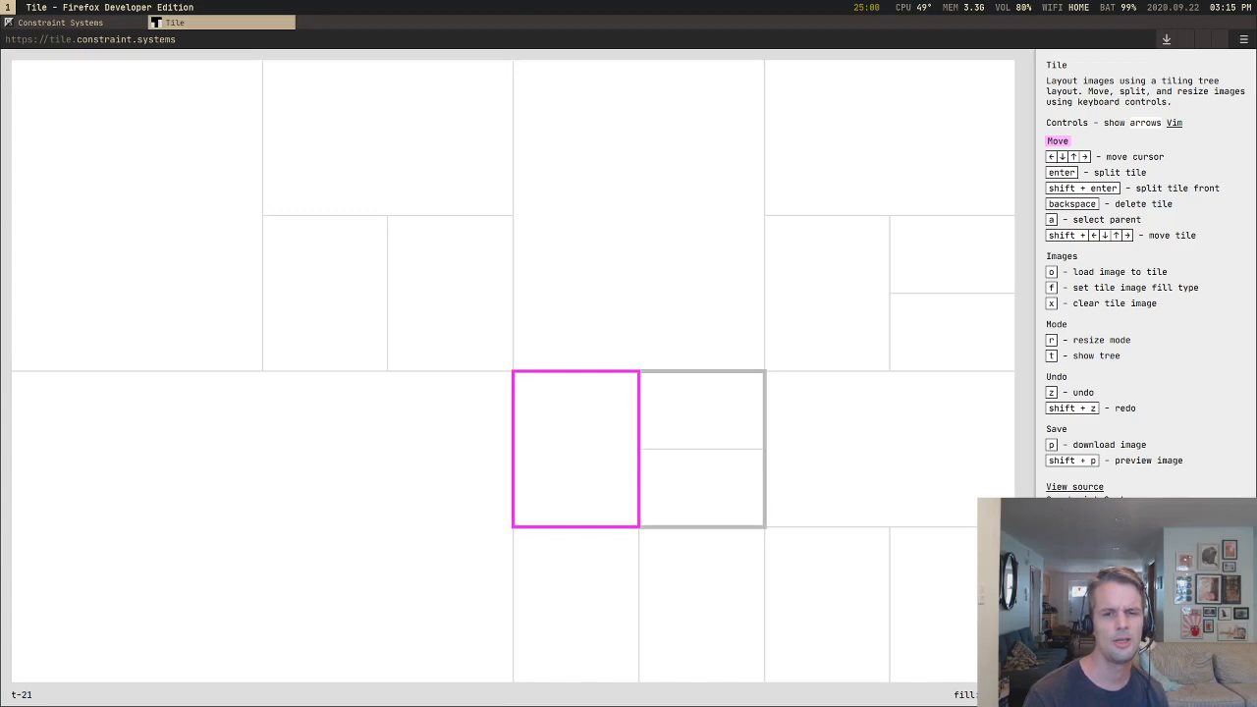
pyautogui.press('Left')
pyautogui.press('Right')
pyautogui.press('Left')
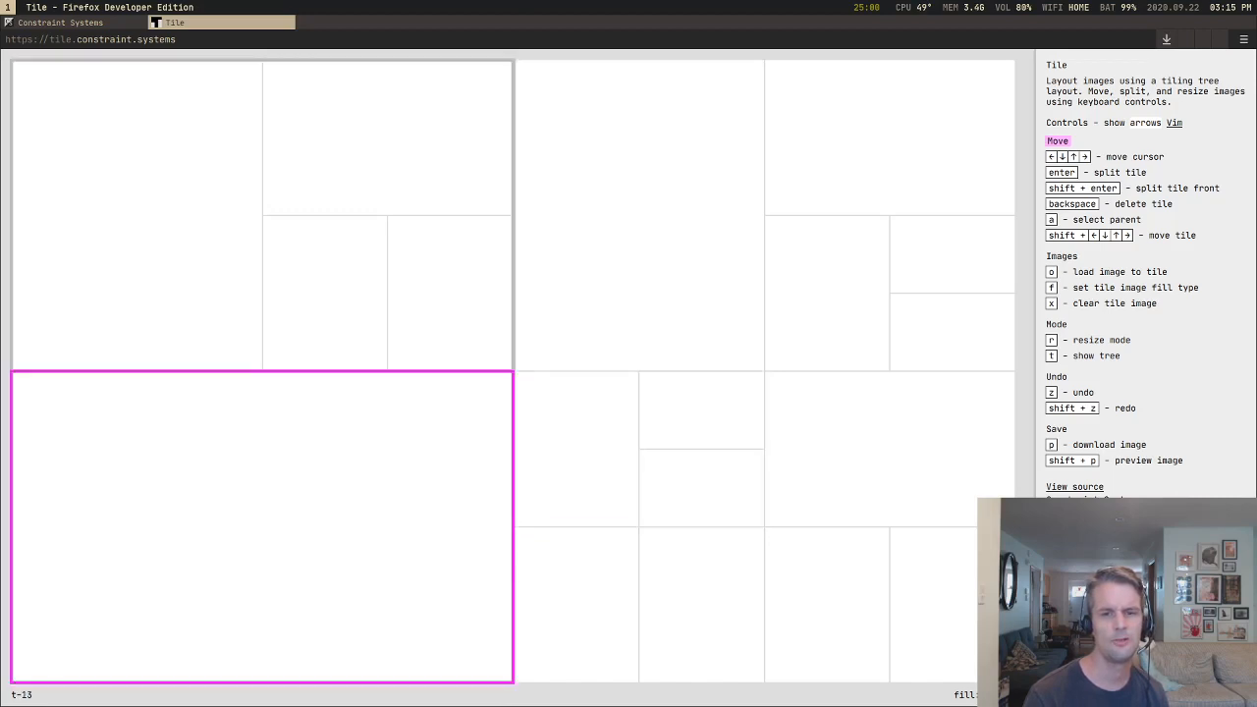
# Step: Step the cursor down to the bottom small tile, cross to the large lower-left tile and return repeatedly to examine the tile selected
pyautogui.press('Right')
pyautogui.press('Down')
pyautogui.press('Left')
pyautogui.press('Right')
pyautogui.press('Down')
pyautogui.press('Left')
pyautogui.press('Right')
pyautogui.press('Left')
pyautogui.press('Right')
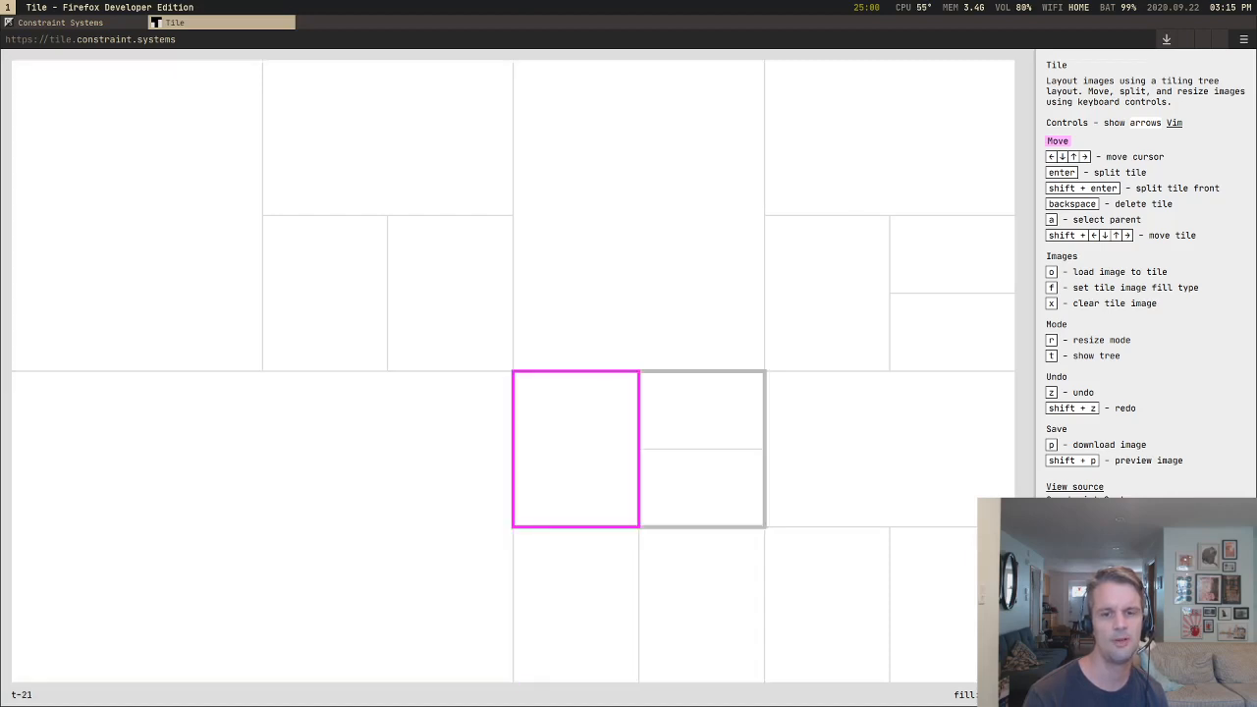
pyautogui.press('Left')
pyautogui.press('Right')
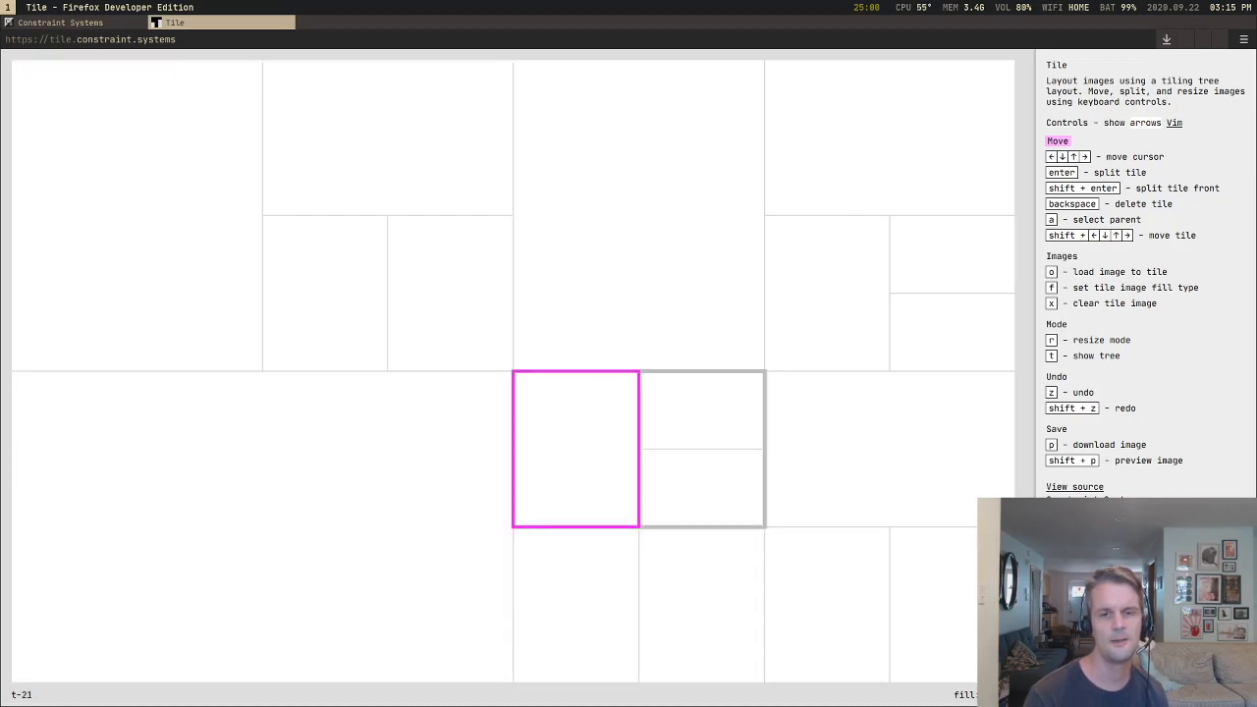
pyautogui.press('Down')
pyautogui.press('Left')
pyautogui.press('Right')
pyautogui.press('Down')
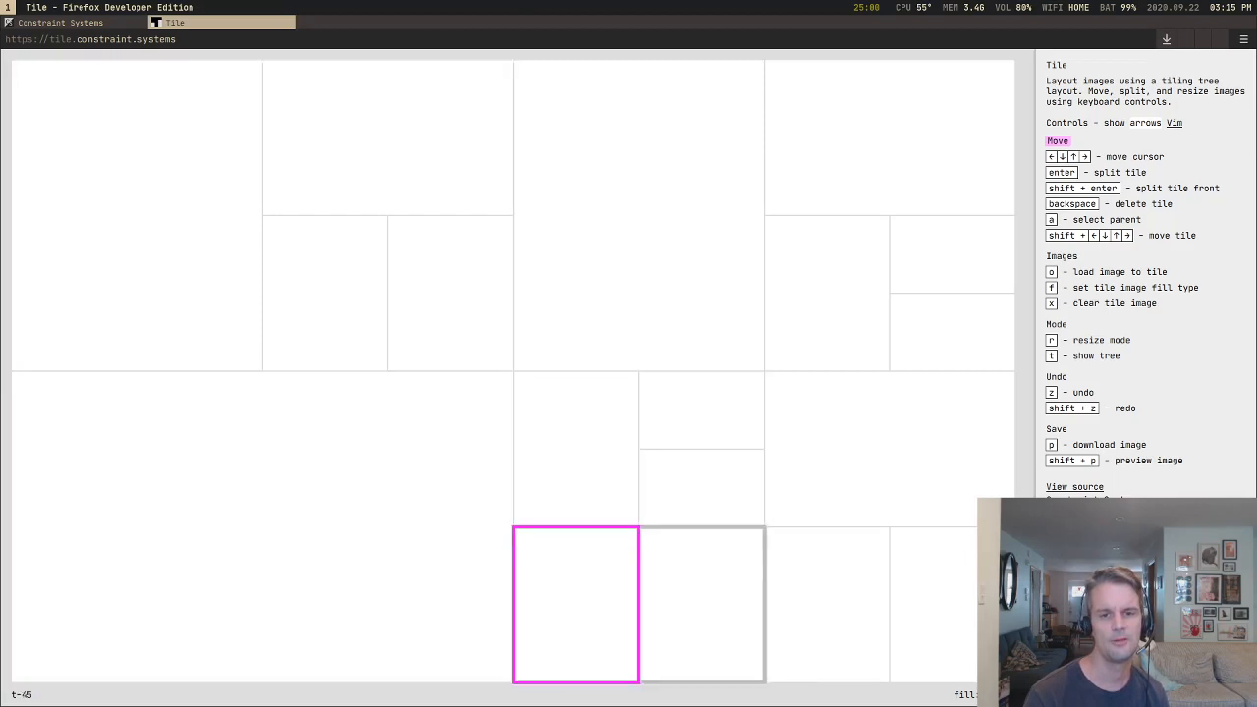
pyautogui.press('Left')
pyautogui.press('Right')
pyautogui.press('Left')
pyautogui.press('Up')
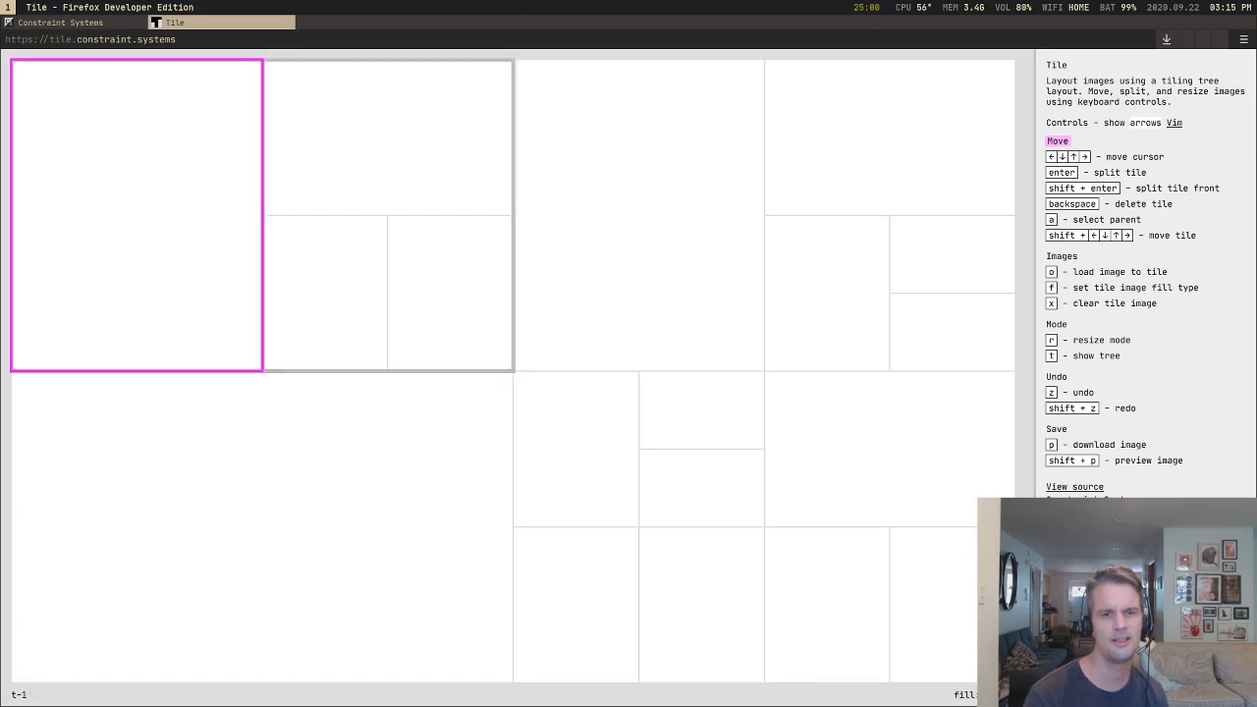
# Step: Move the cursor between the upper-left tile, the large tile below it and its small neighbour to recheck the vertical and sideways moves
pyautogui.press('Down')
pyautogui.press('Right')
pyautogui.press('Left')
pyautogui.press('Right')
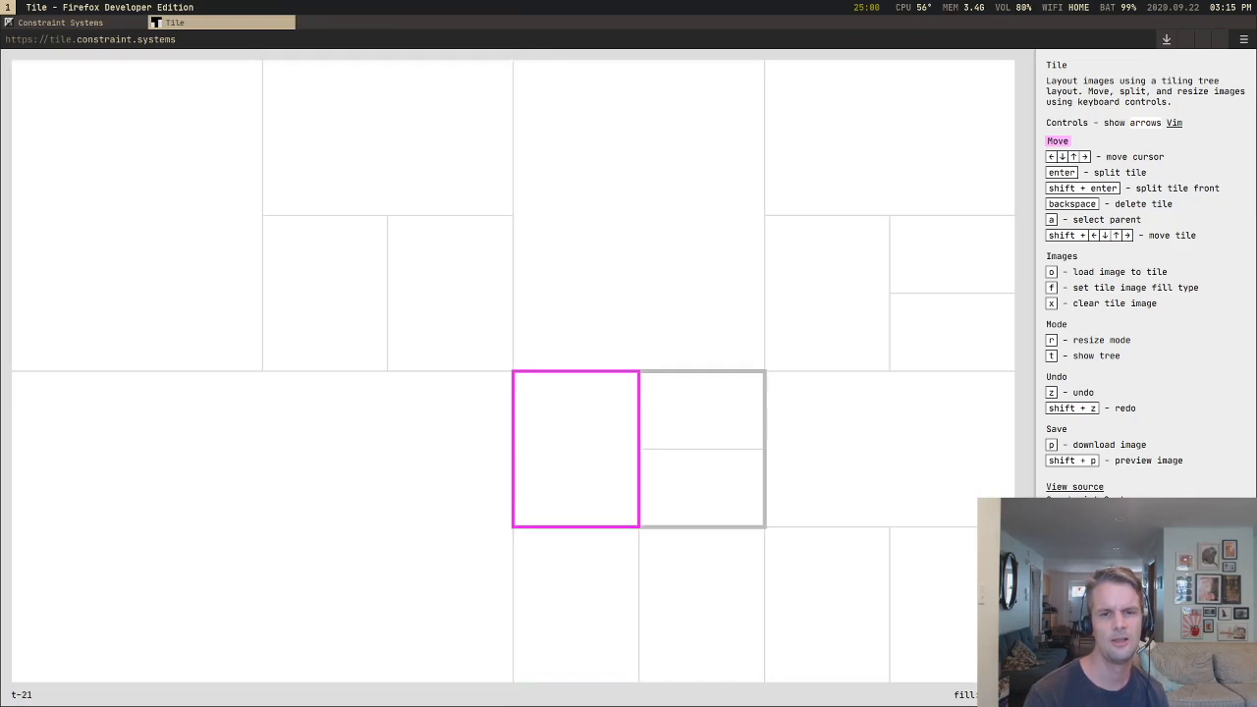
pyautogui.press('Left')
pyautogui.press('Right')
pyautogui.press('Left')
pyautogui.press('Up')
pyautogui.press('Down')
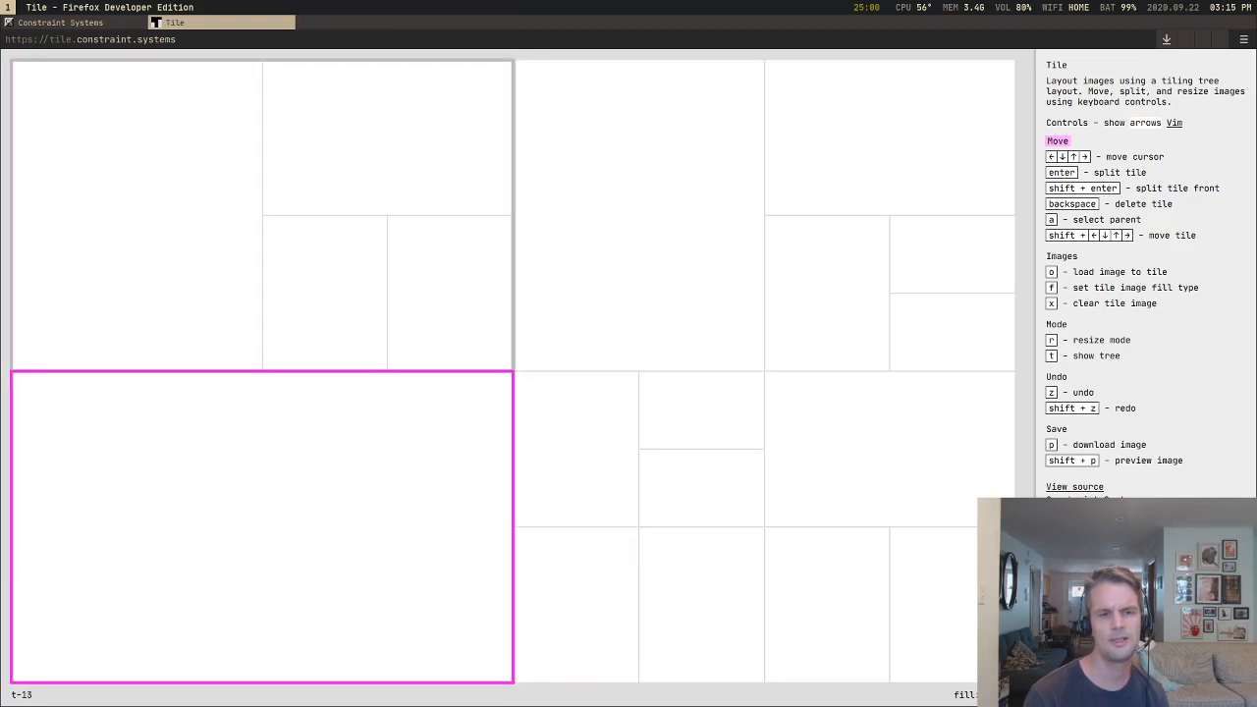
pyautogui.press('Right')
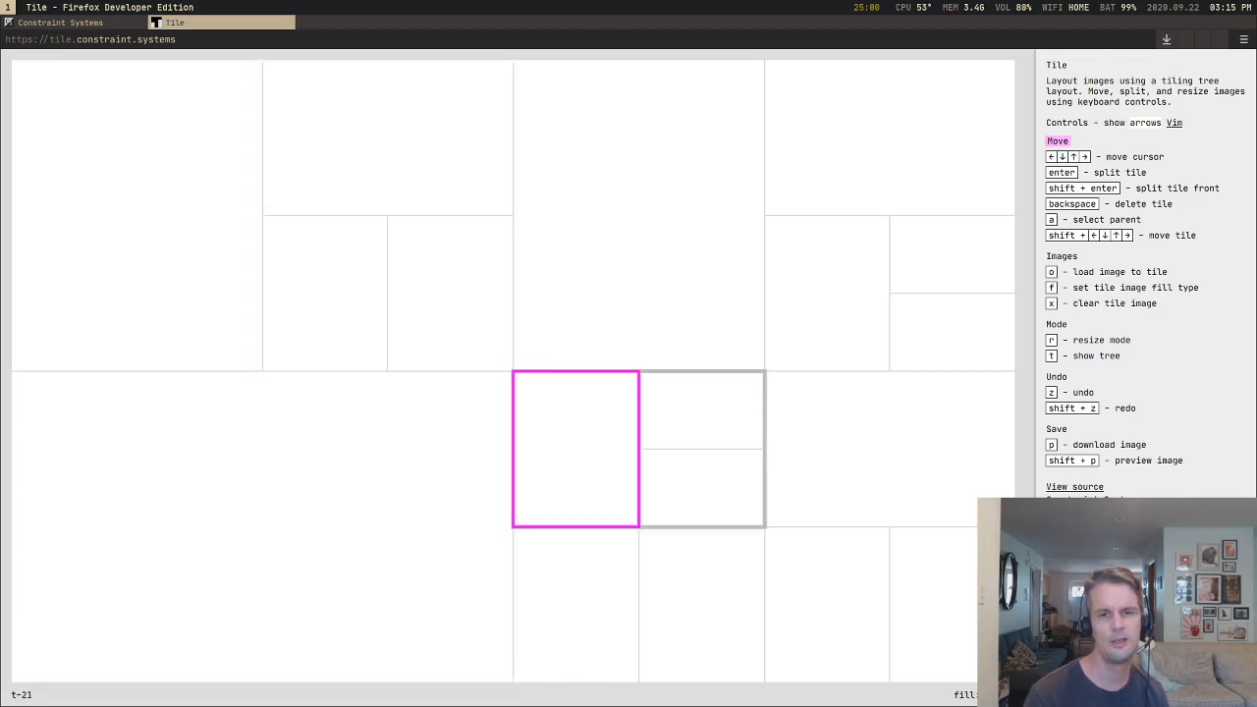
# Step: Undo and redo the last cursor move twice and retrace it manually to compare history with directional navigation
pyautogui.press('z')
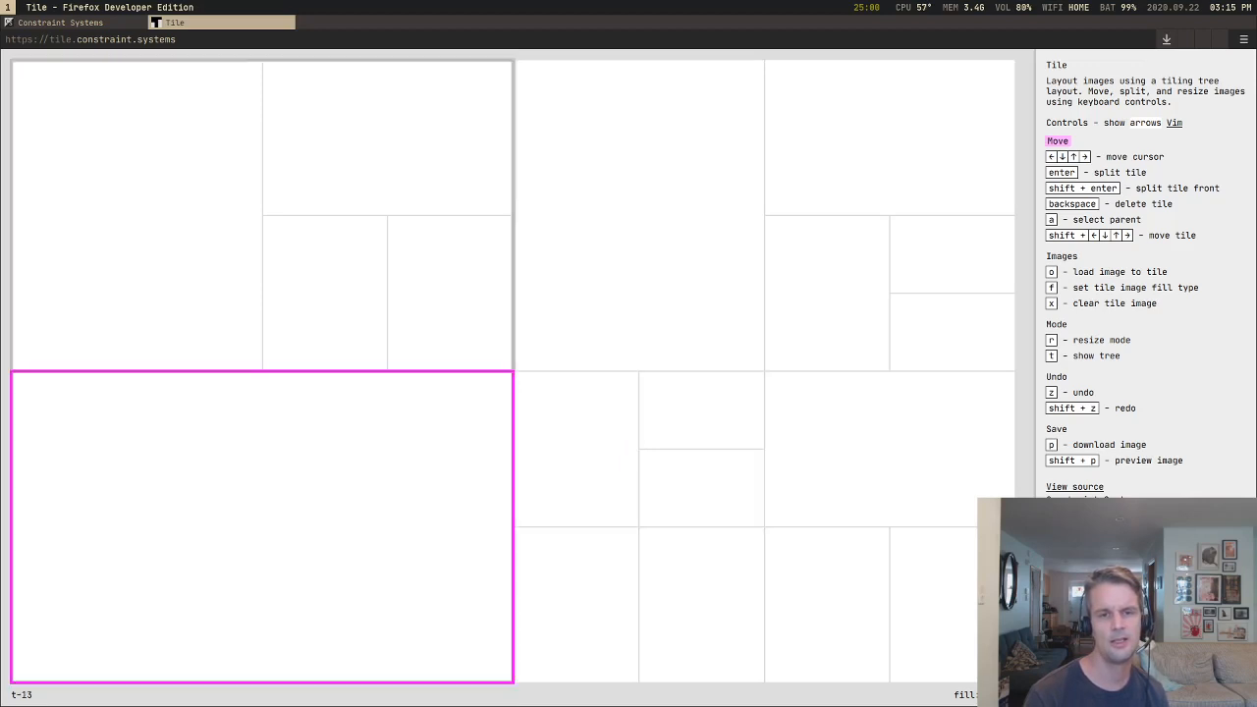
pyautogui.hotkey('shift', 'z')
pyautogui.press('z')
pyautogui.hotkey('shift', 'z')
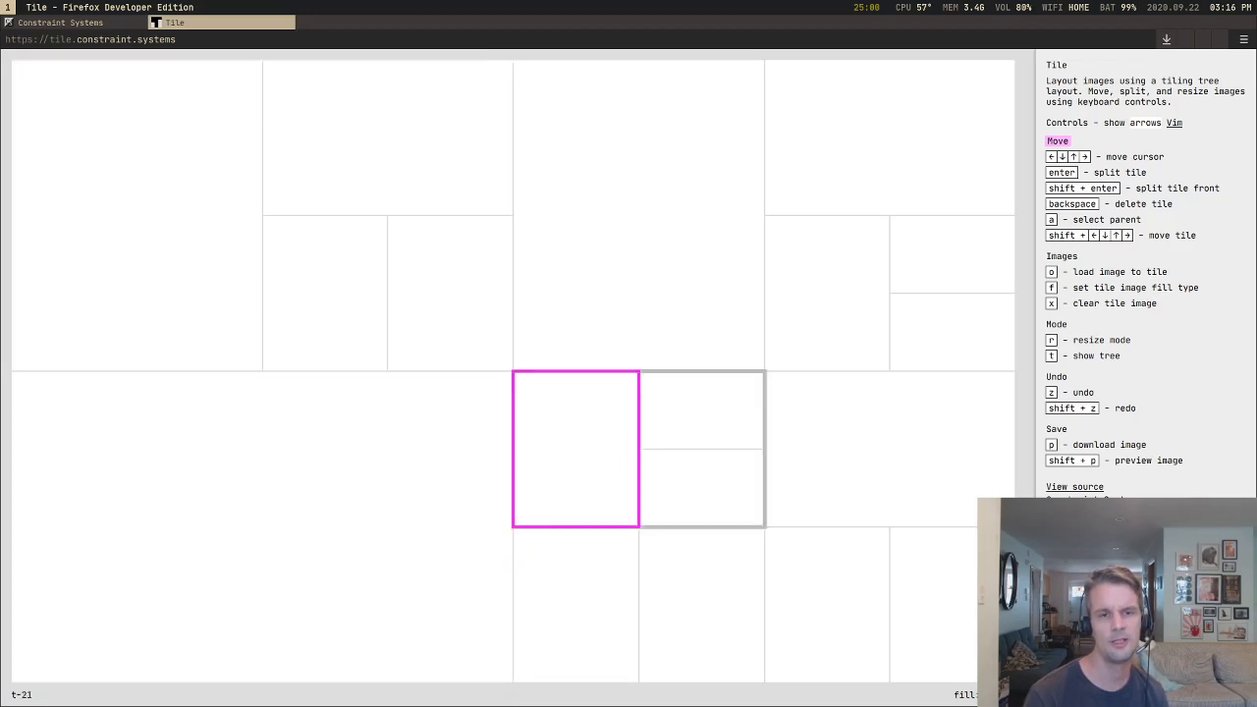
pyautogui.press('Left')
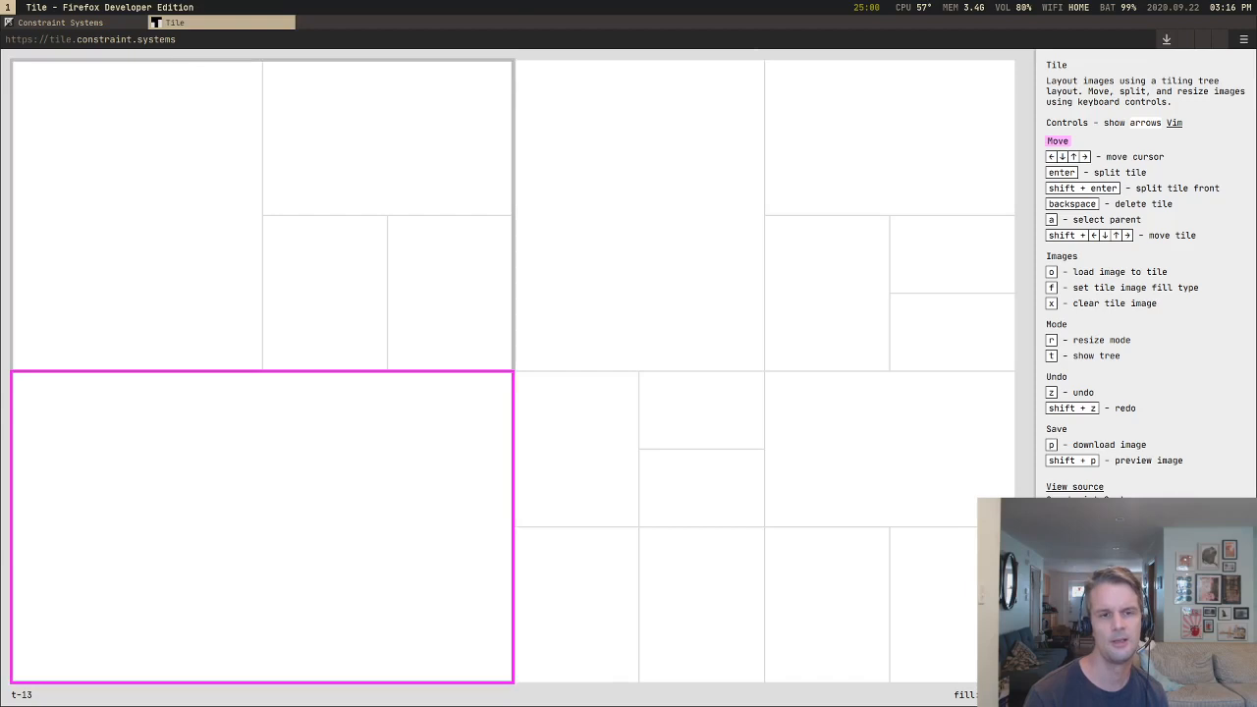
pyautogui.press('Right')
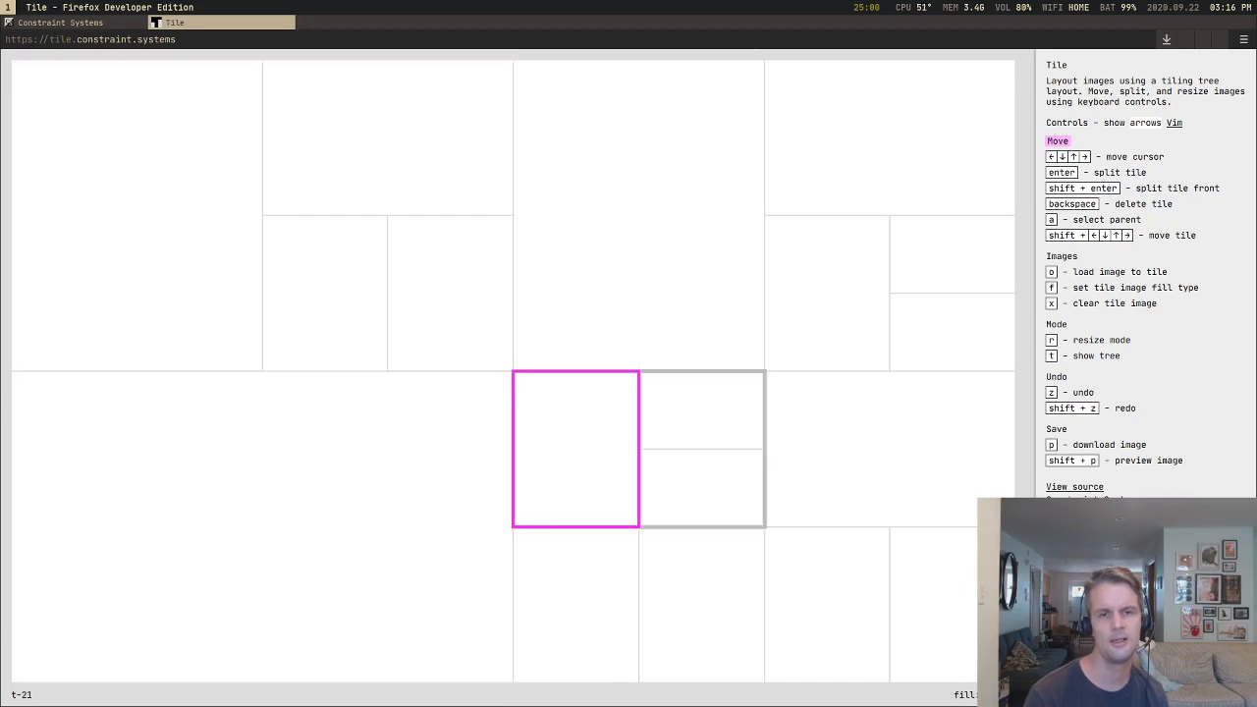
# Step: Try resizing the small tile beside the large lower-left tile to a slightly shorter height
pyautogui.press('r')
pyautogui.press('Up')
pyautogui.press('Up')
pyautogui.press('Down')
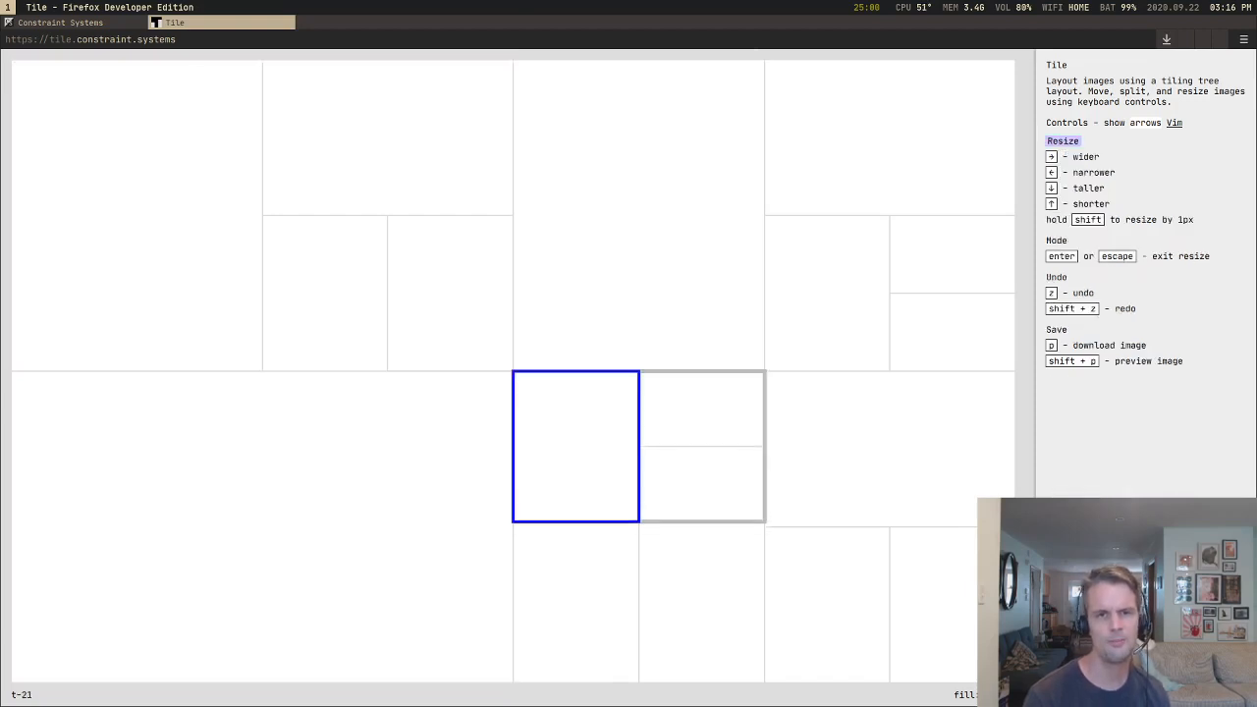
pyautogui.press('Escape')
# Step: Select the small tile's parent container, make it shorter and restore its height
pyautogui.press('a')
pyautogui.press('r')
pyautogui.press('Up')
pyautogui.press('Up')
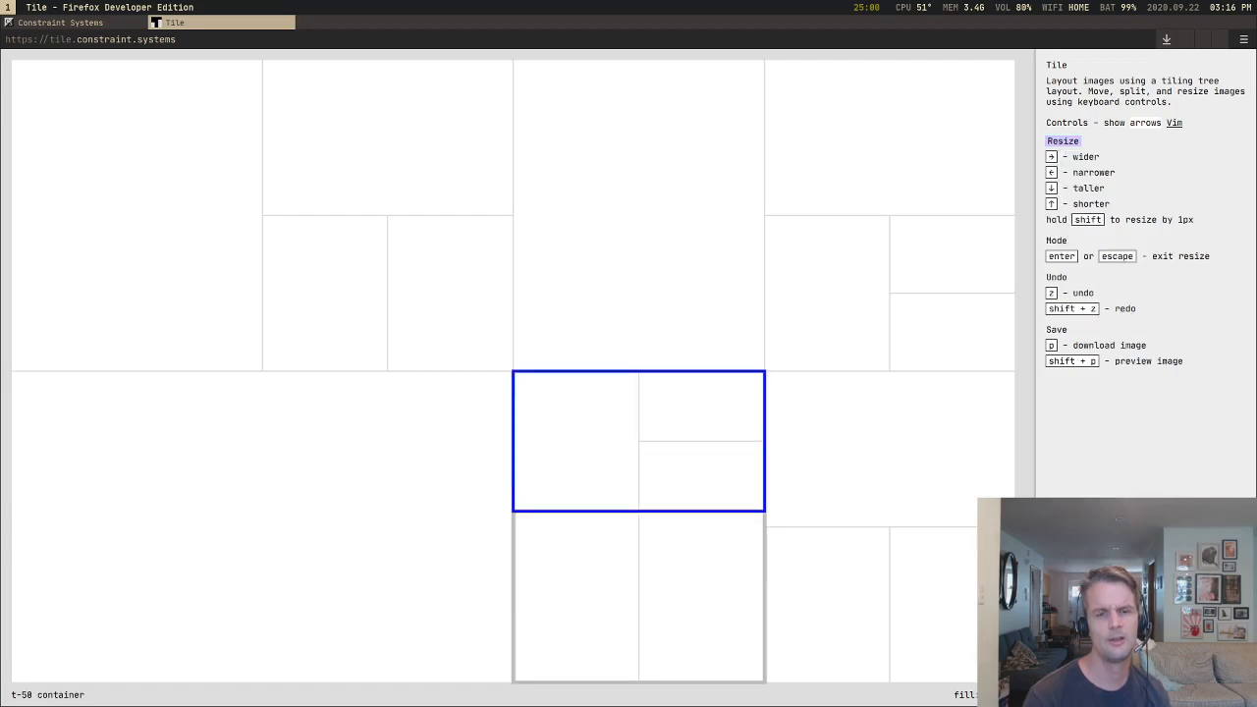
pyautogui.press('Down')
pyautogui.press('Down')
pyautogui.press('Escape')
pyautogui.press('Down')
pyautogui.press('Up')
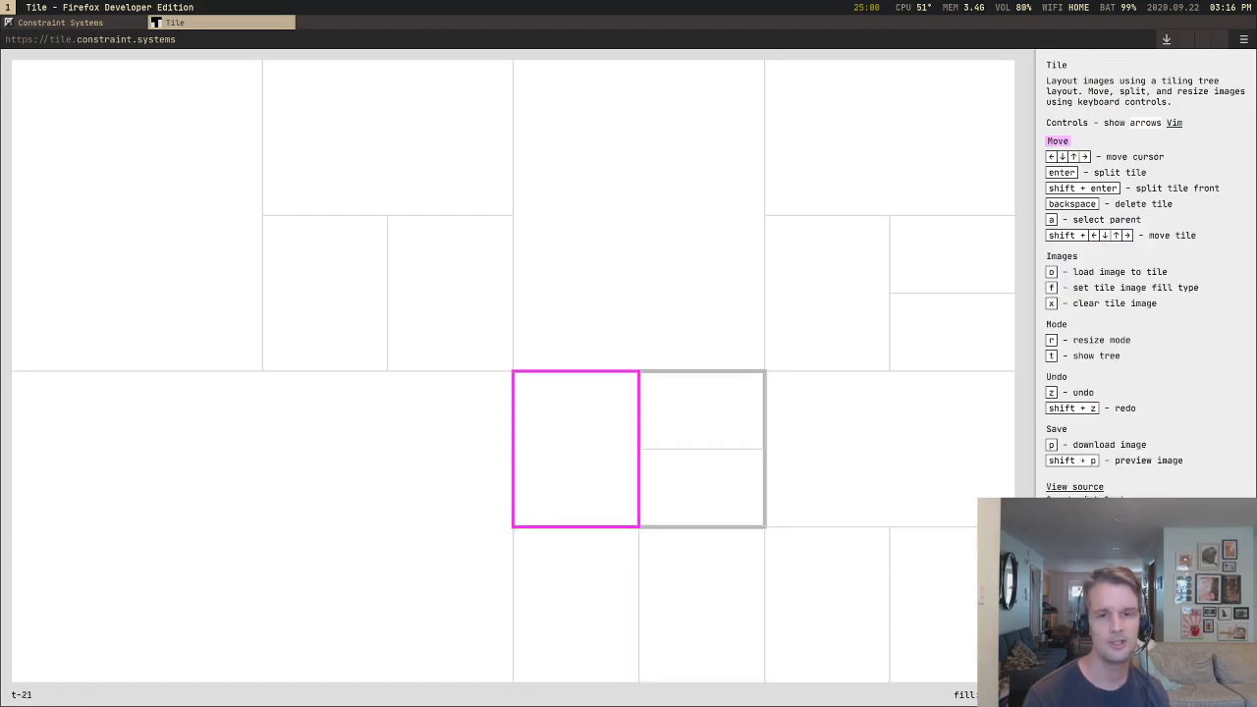
# Step: Select the container holding the left half of the lower-right quarter and resize it so its upper edge rises slightly
pyautogui.press('a')
pyautogui.press('a')
pyautogui.press('r')
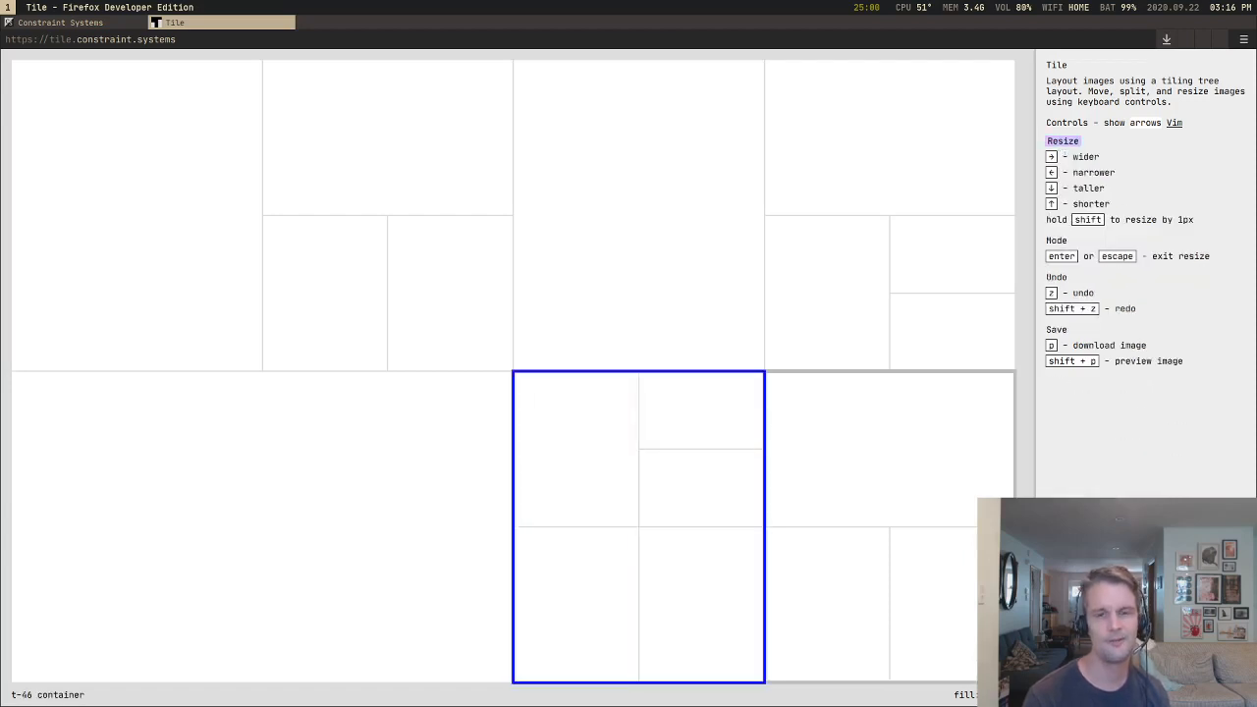
pyautogui.press('Up')
pyautogui.press('Up')
pyautogui.press('Down')
pyautogui.press('Down')
pyautogui.press('Down')
pyautogui.press('Down')
pyautogui.press('Down')
pyautogui.press('Down')
pyautogui.press('Down')
pyautogui.press('Down')
pyautogui.press('Escape')
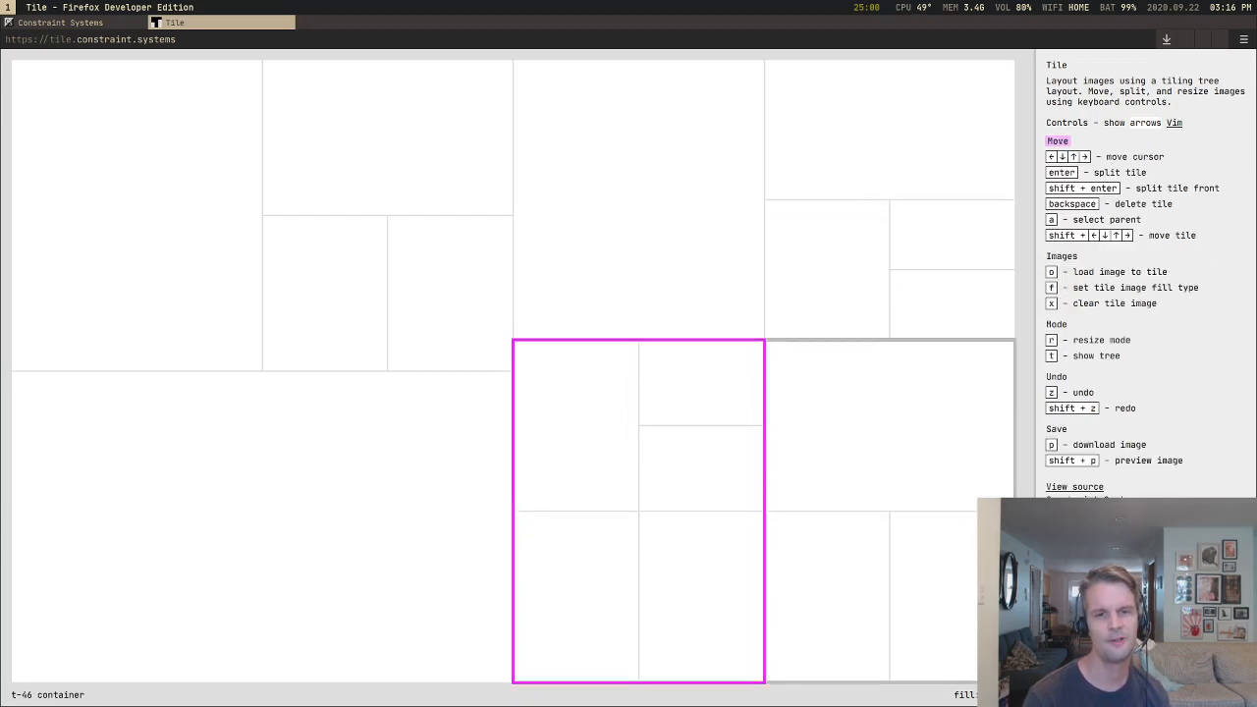
# Step: Move the cursor repeatedly between the large lower-left tile and the resized group to examine navigation across the offset edge
pyautogui.press('Left')
pyautogui.press('Down')
pyautogui.press('Right')
pyautogui.press('Left')
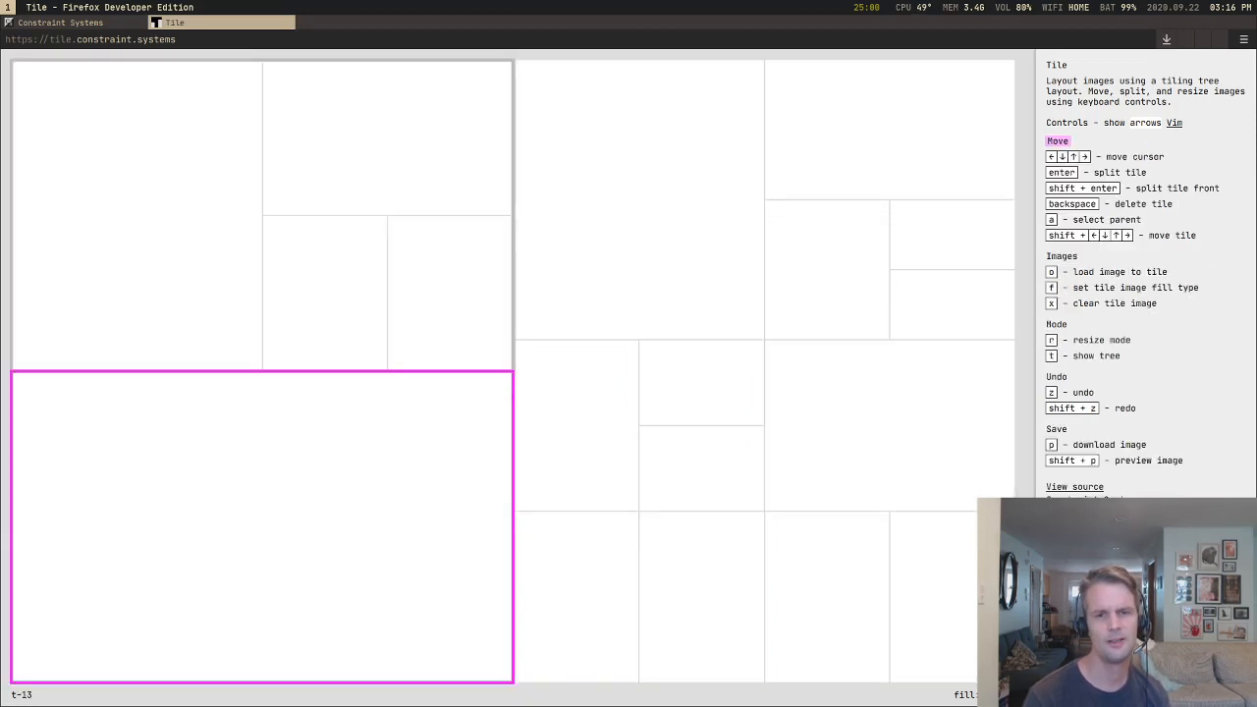
pyautogui.press('Right')
pyautogui.press('Left')
pyautogui.press('Right')
pyautogui.press('Left')
pyautogui.press('Down')
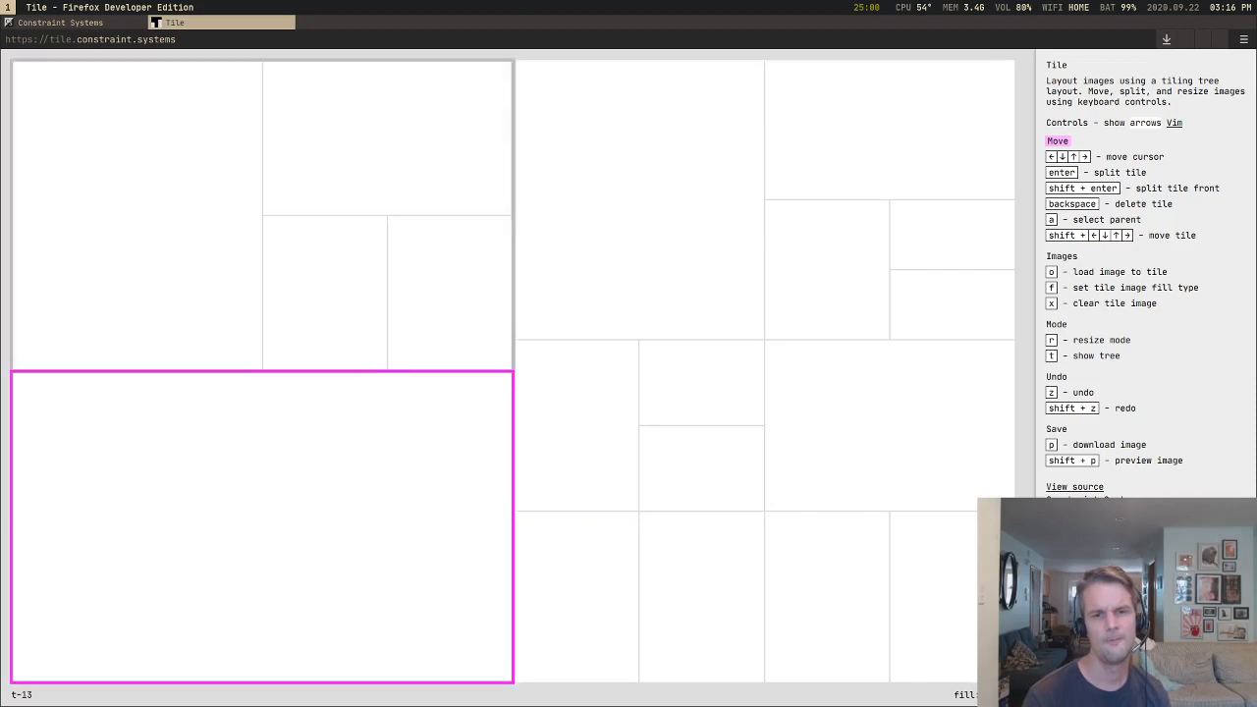
# Step: Move the cursor through the resized group's small tiles and back to the upper-left tile to examine each directional choice
pyautogui.press('Right')
pyautogui.press('Up')
pyautogui.press('Right')
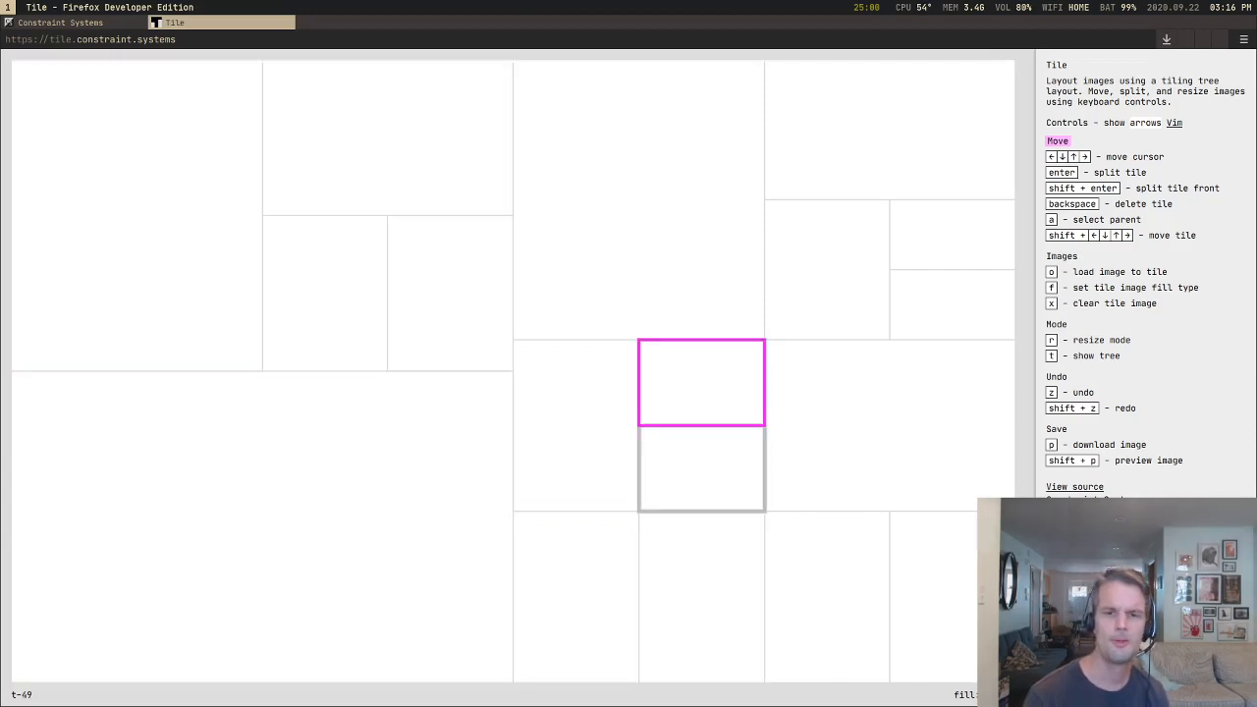
pyautogui.press('Right')
pyautogui.press('Down')
pyautogui.press('Up')
pyautogui.press('Left')
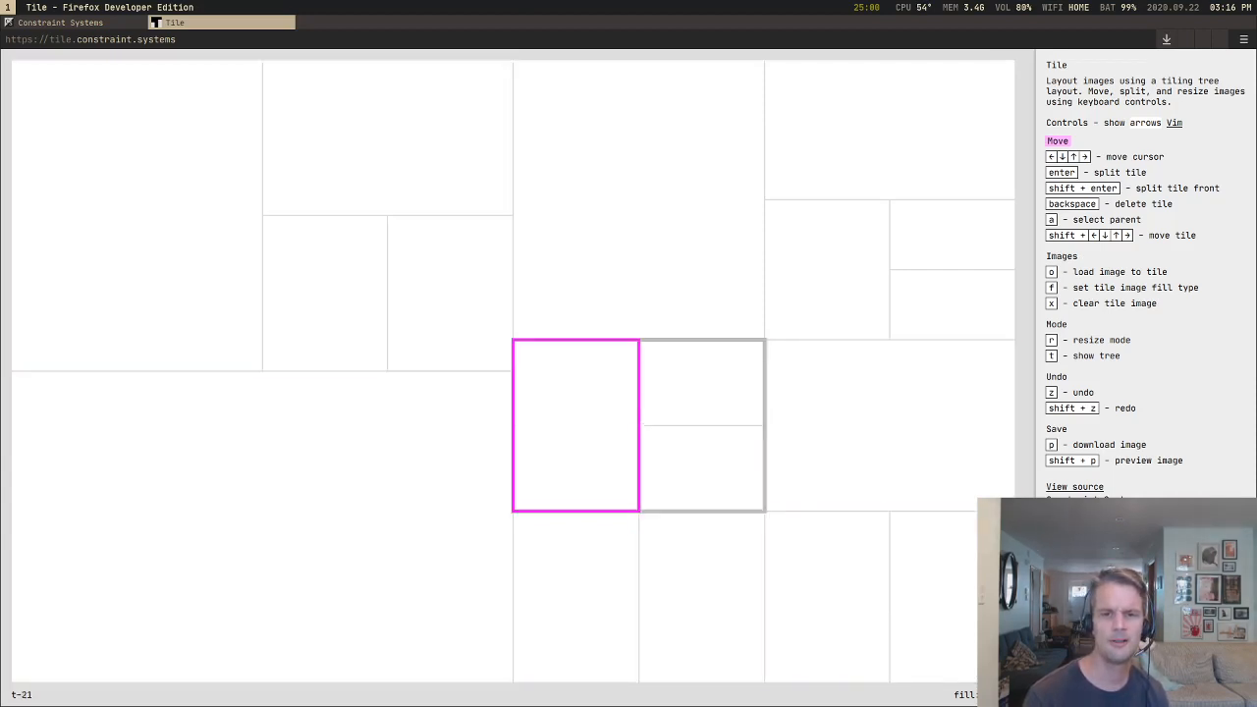
pyautogui.press('Left')
pyautogui.press('Left')
pyautogui.press('Left')
pyautogui.press('Down')
pyautogui.press('Up')
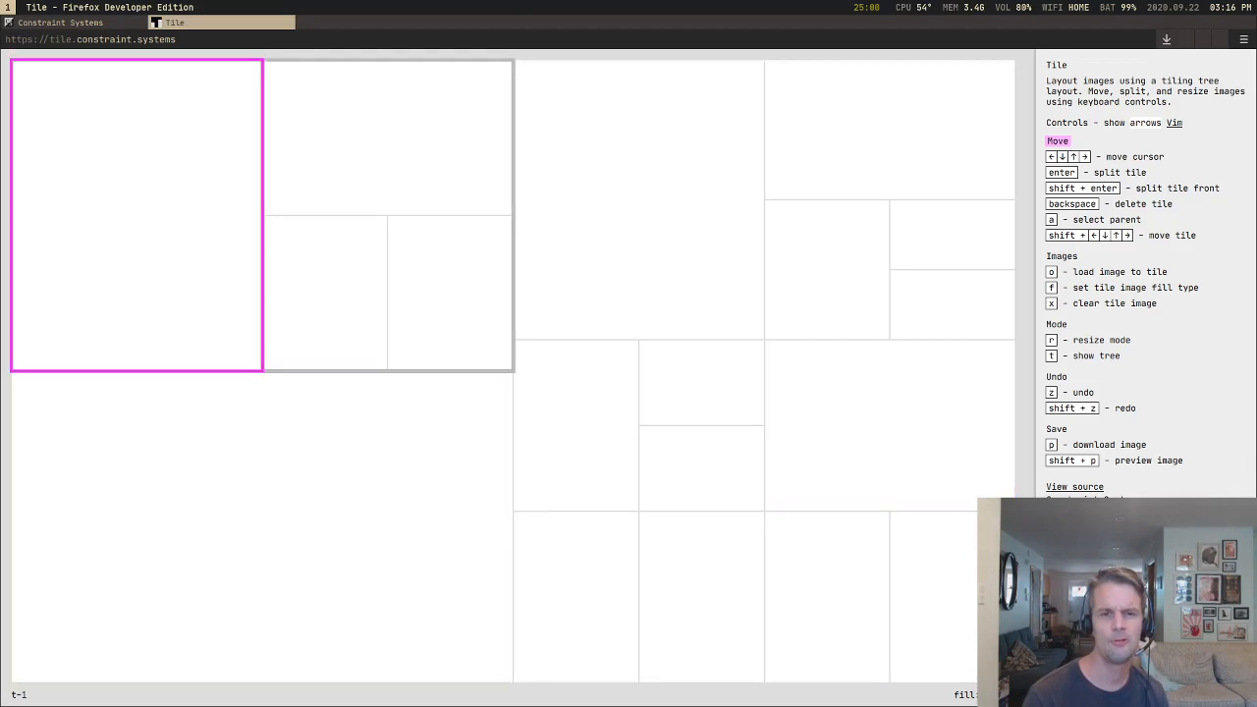
# Step: Move the cursor across the upper-left quarter's nested tiles to the tall tile right of centre to examine the crossing between groups
pyautogui.press('Right')
pyautogui.press('Right')
pyautogui.press('Down')
pyautogui.press('Left')
pyautogui.press('Left')
pyautogui.press('Right')
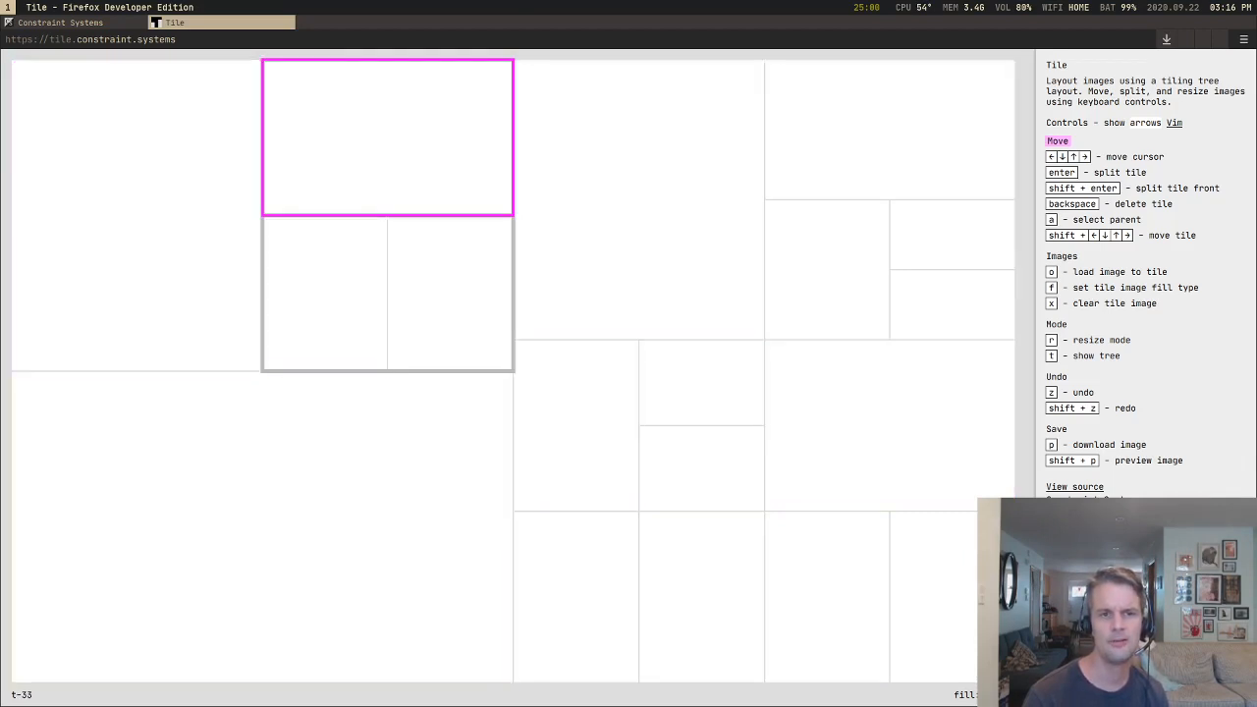
pyautogui.press('Down')
pyautogui.press('Right')
pyautogui.press('Up')
pyautogui.press('Right')
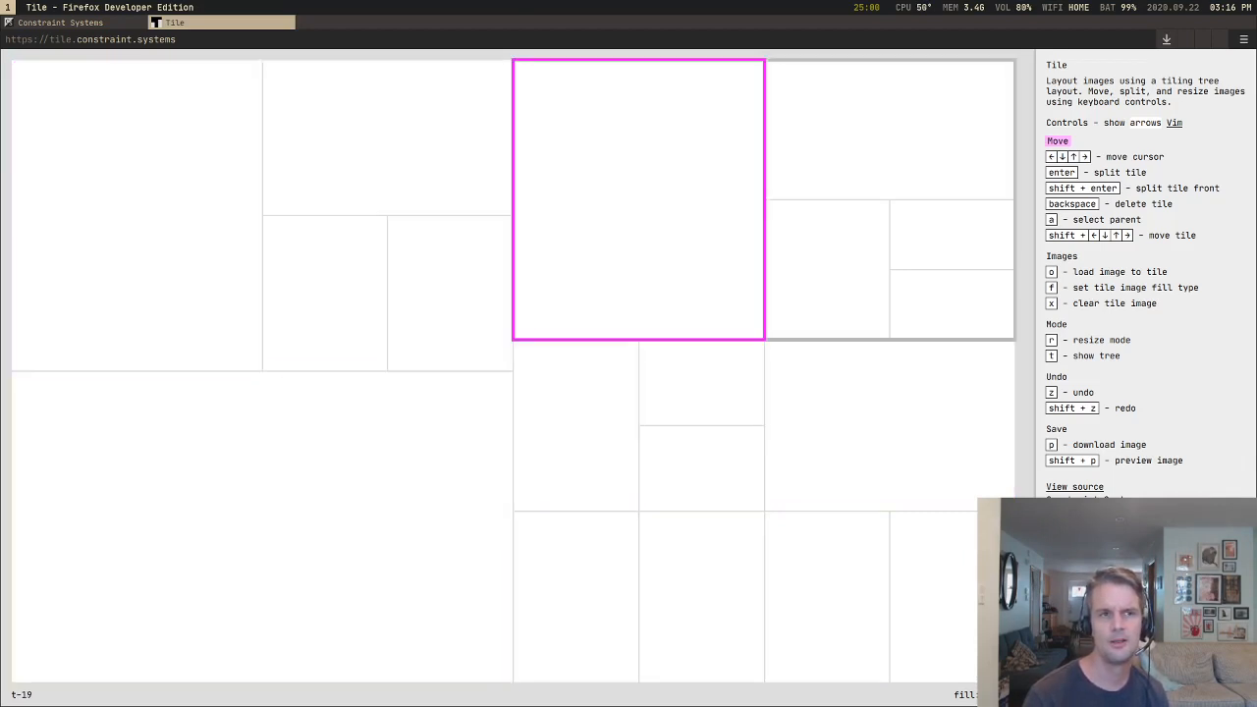
# Step: Move the cursor from the tall upper tile back to the upper-left tile and down into the resized group to examine the full route
pyautogui.press('Down')
pyautogui.press('Up')
pyautogui.press('Left')
pyautogui.press('Left')
pyautogui.press('Down')
pyautogui.press('Up')
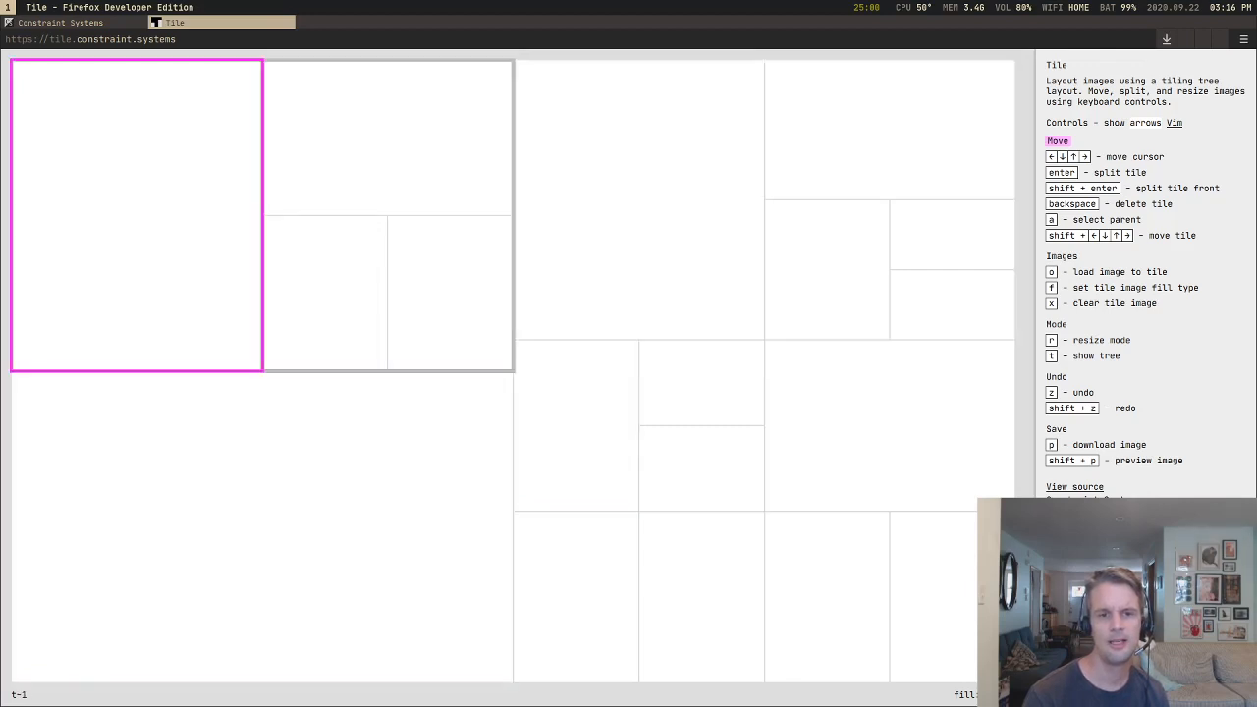
pyautogui.press('Right')
pyautogui.press('Down')
pyautogui.press('Right')
pyautogui.press('Down')
pyautogui.press('Right')
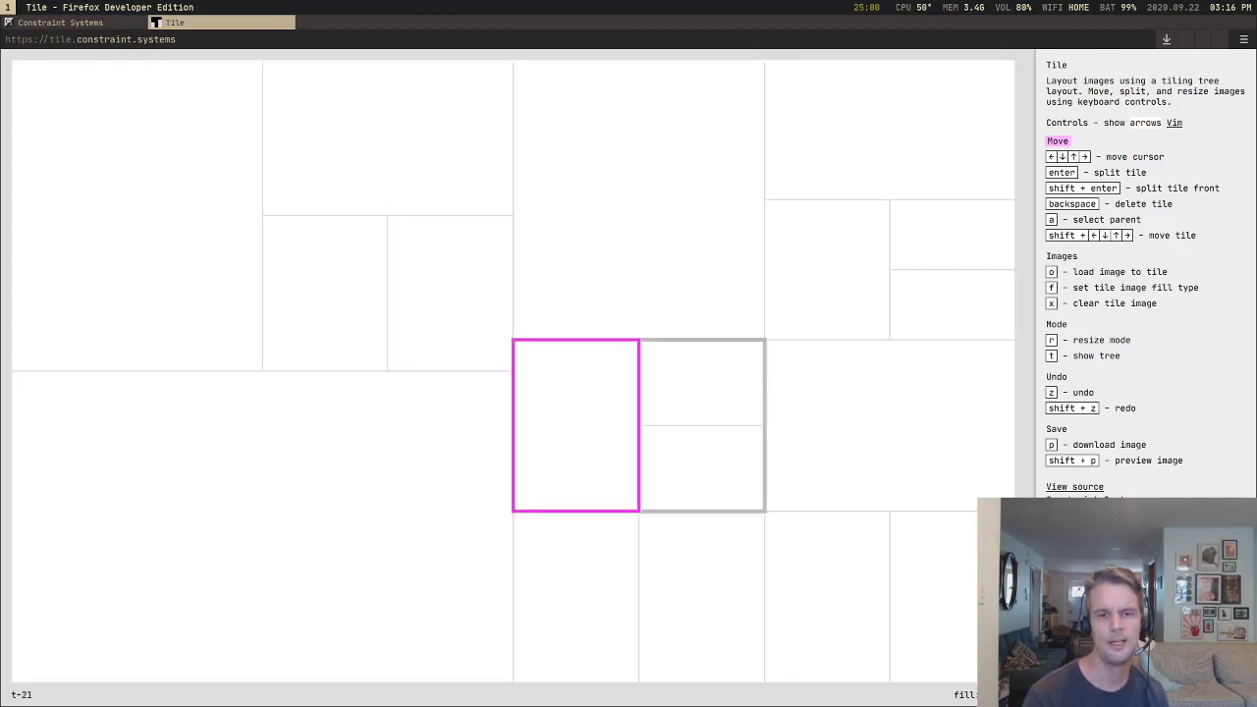
# Step: Move the cursor around the resized group's tiles and across to the upper-left quarter's wide tile to examine each crossing
pyautogui.press('Up')
pyautogui.press('Down')
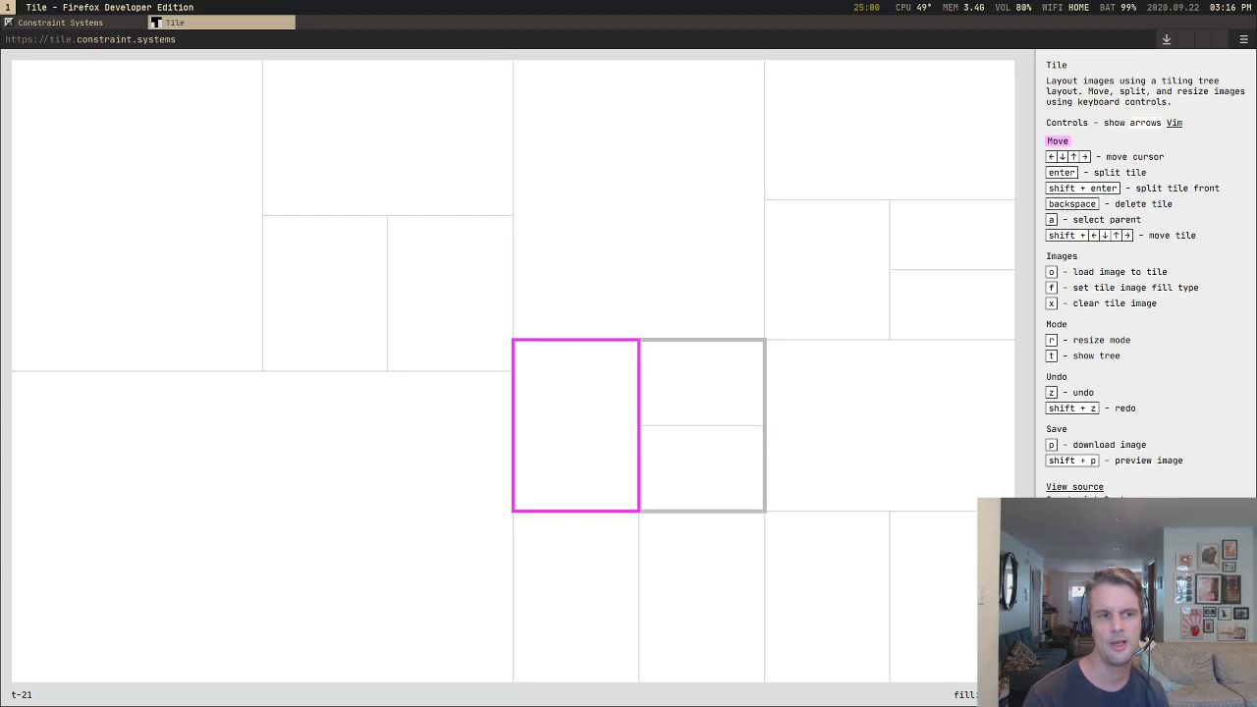
pyautogui.press('Right')
pyautogui.press('Down')
pyautogui.press('Left')
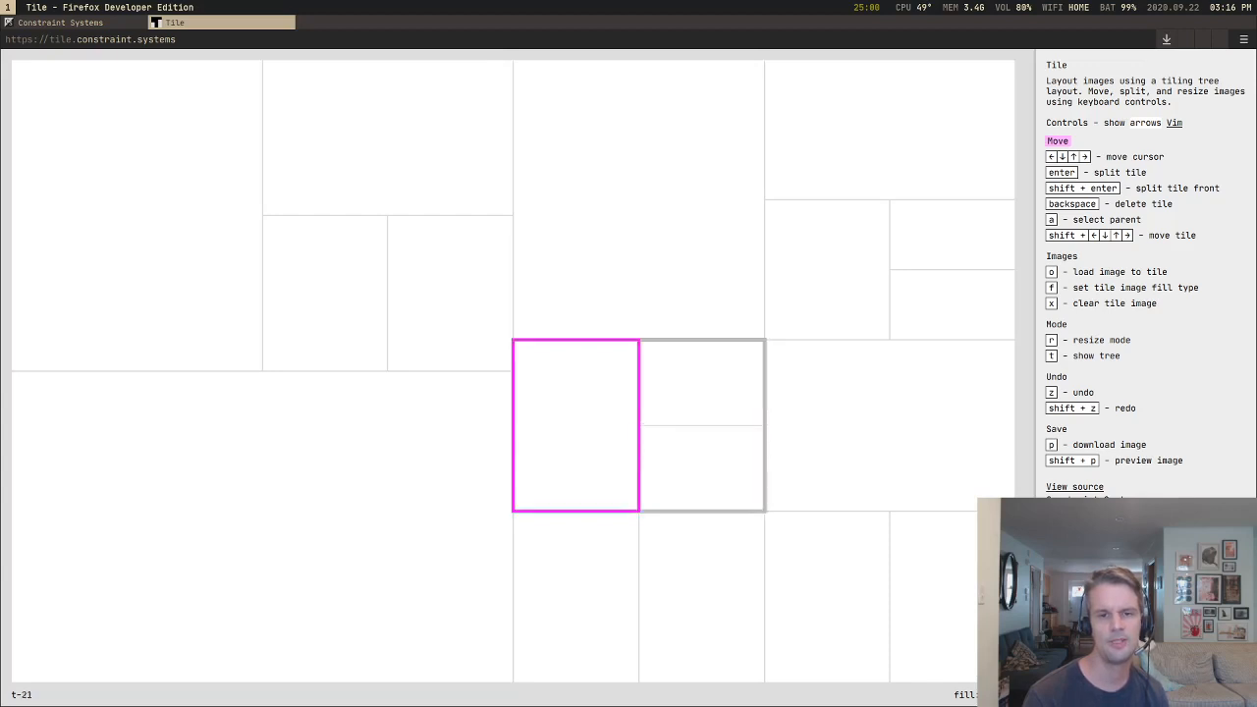
pyautogui.press('Left')
pyautogui.press('Left')
pyautogui.press('Down')
pyautogui.press('Up')
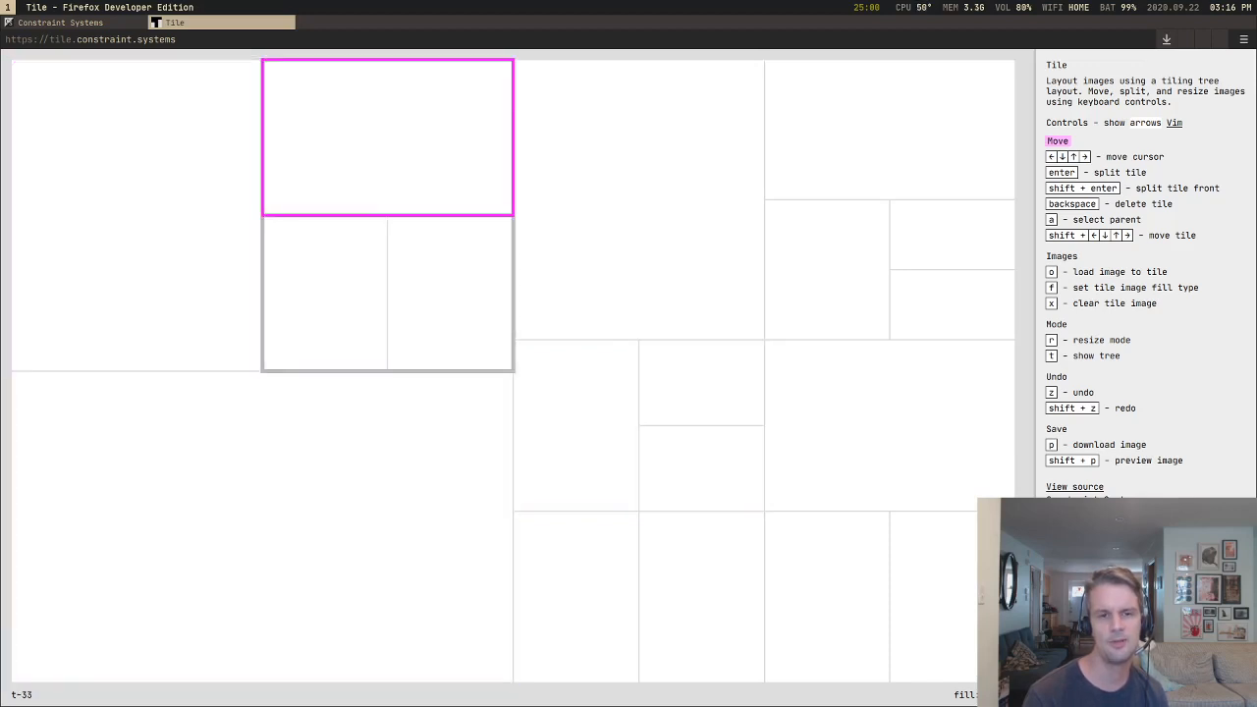
# Step: Move the cursor from the upper-left quarter's wide tile down through the resized group's stacked tiles and over to the top-right wide tile
pyautogui.press('Right')
pyautogui.press('Down')
pyautogui.press('Right')
pyautogui.press('Down')
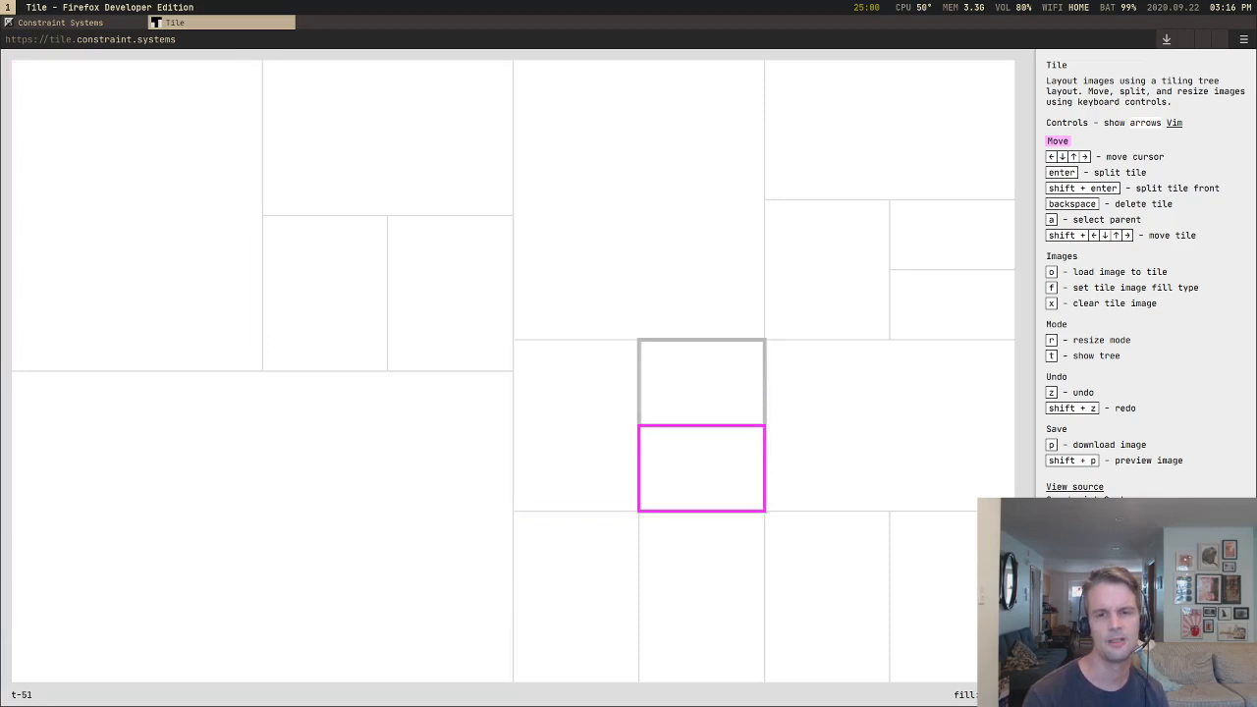
pyautogui.press('Down')
pyautogui.press('Up')
pyautogui.press('Right')
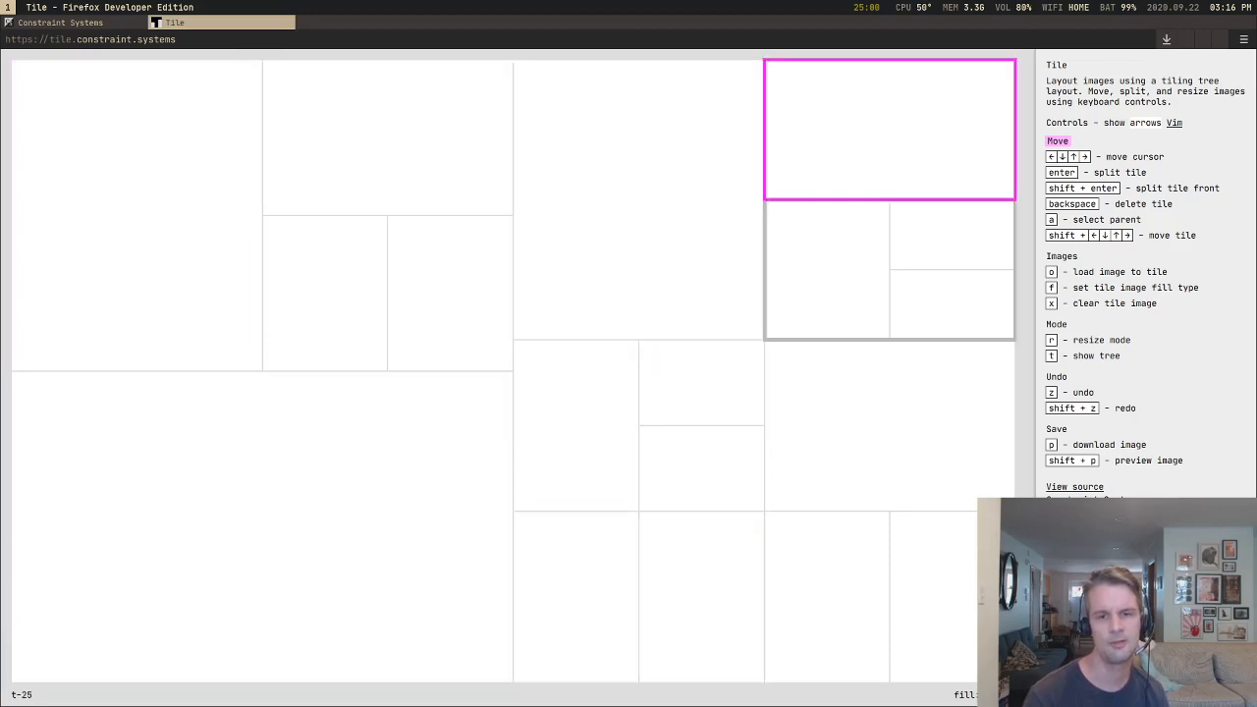
# Step: Move the cursor from the top-right wide tile back into the resized group and down to the narrow tile below it
pyautogui.press('Down')
pyautogui.press('Left')
pyautogui.press('Down')
pyautogui.press('Left')
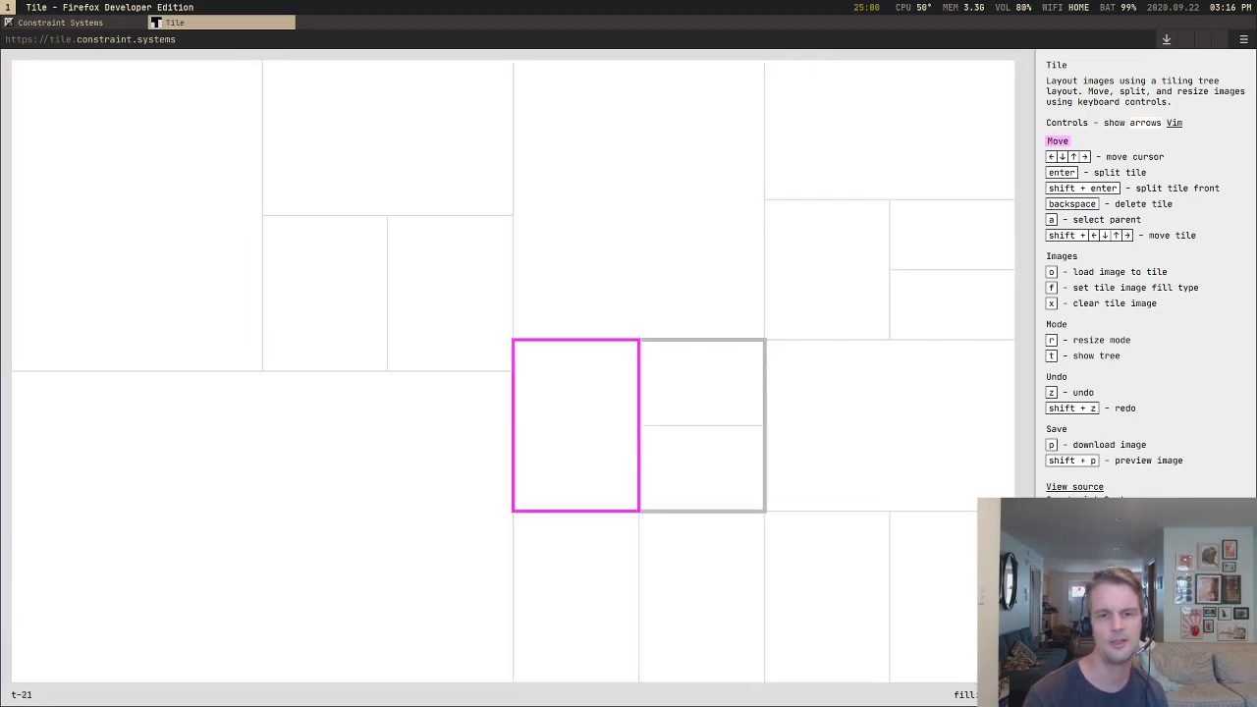
pyautogui.press('Right')
pyautogui.press('Down')
pyautogui.press('Left')
pyautogui.press('Down')
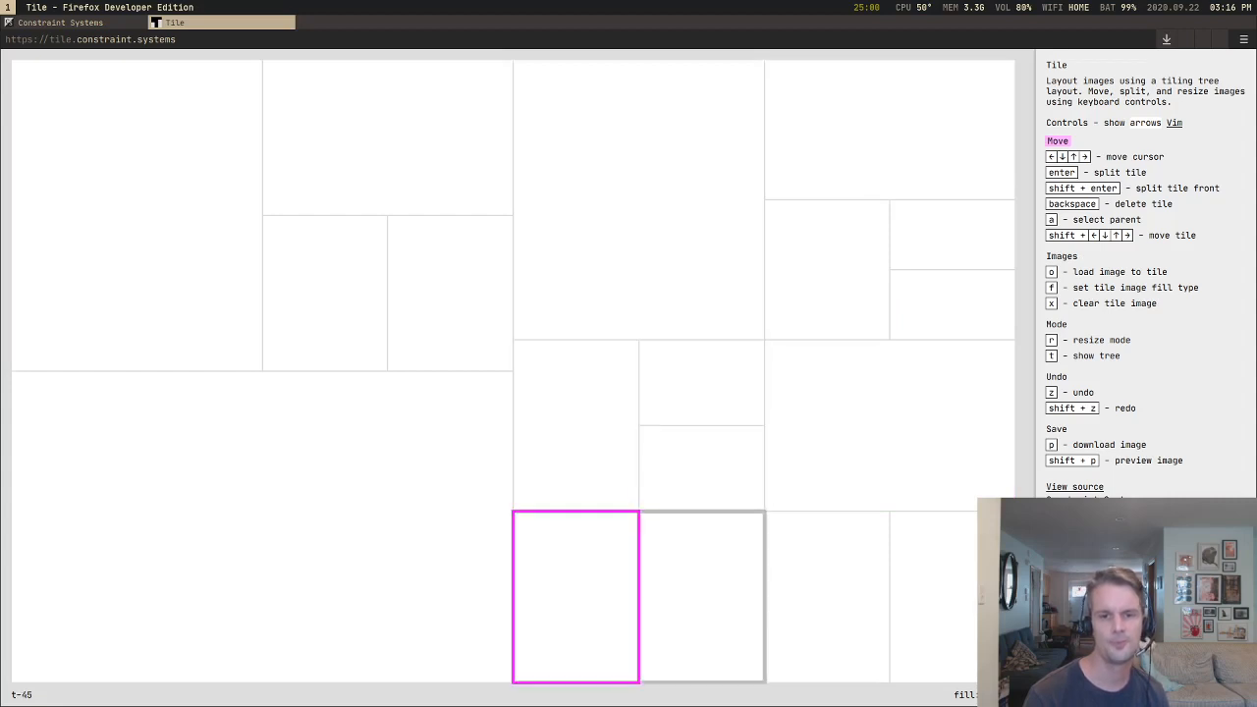
# Step: Move the cursor from the narrow tile below the resized group up and across to the narrow tile two columns over
pyautogui.press('Right')
pyautogui.press('Up')
# Step: Move the cursor from the bottom row up to the upper-right group's smallest stacked tiles to examine the upward crossing
pyautogui.press('Up')
pyautogui.press('Right')
pyautogui.press('Down')
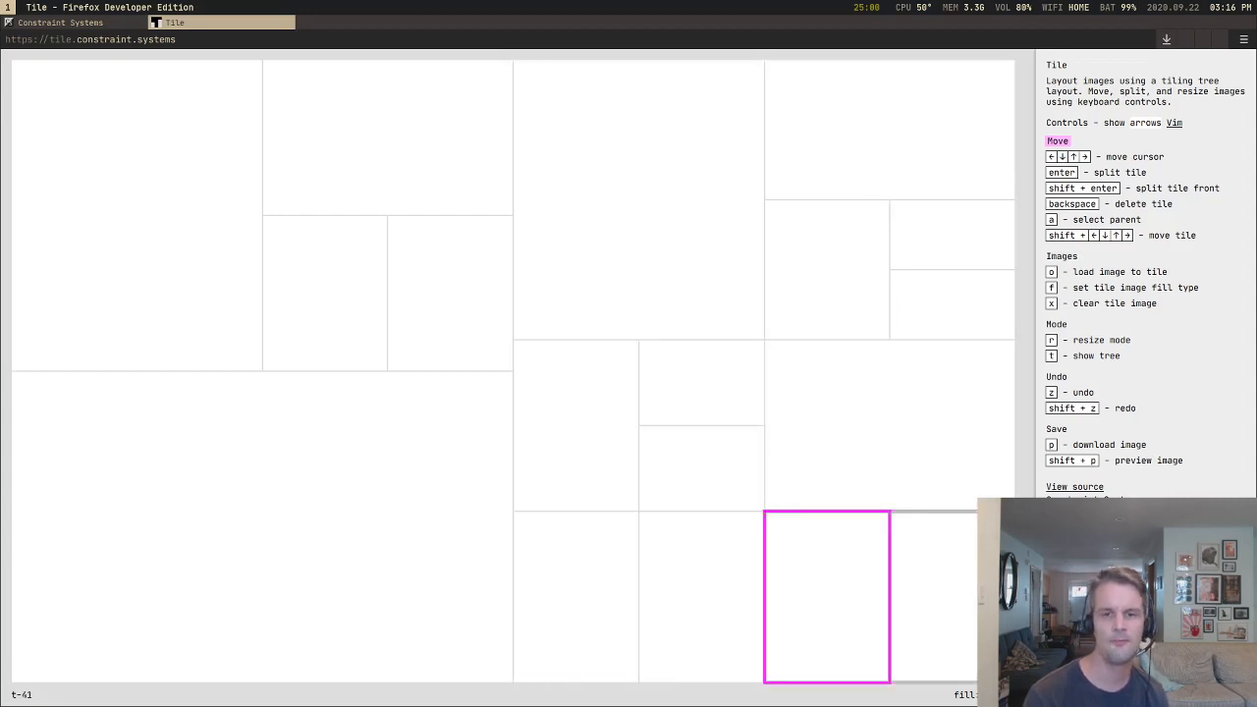
pyautogui.press('Right')
pyautogui.press('Up')
pyautogui.press('Up')
pyautogui.press('Right')
pyautogui.press('Down')
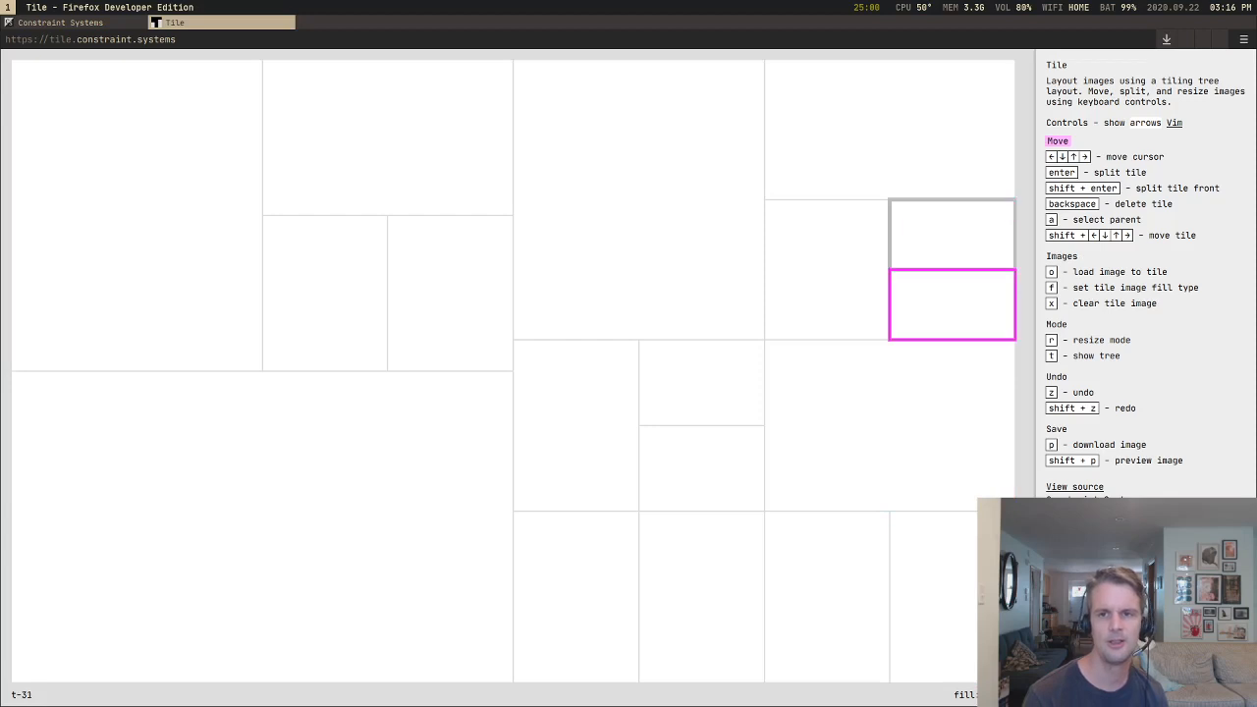
pyautogui.press('Up')
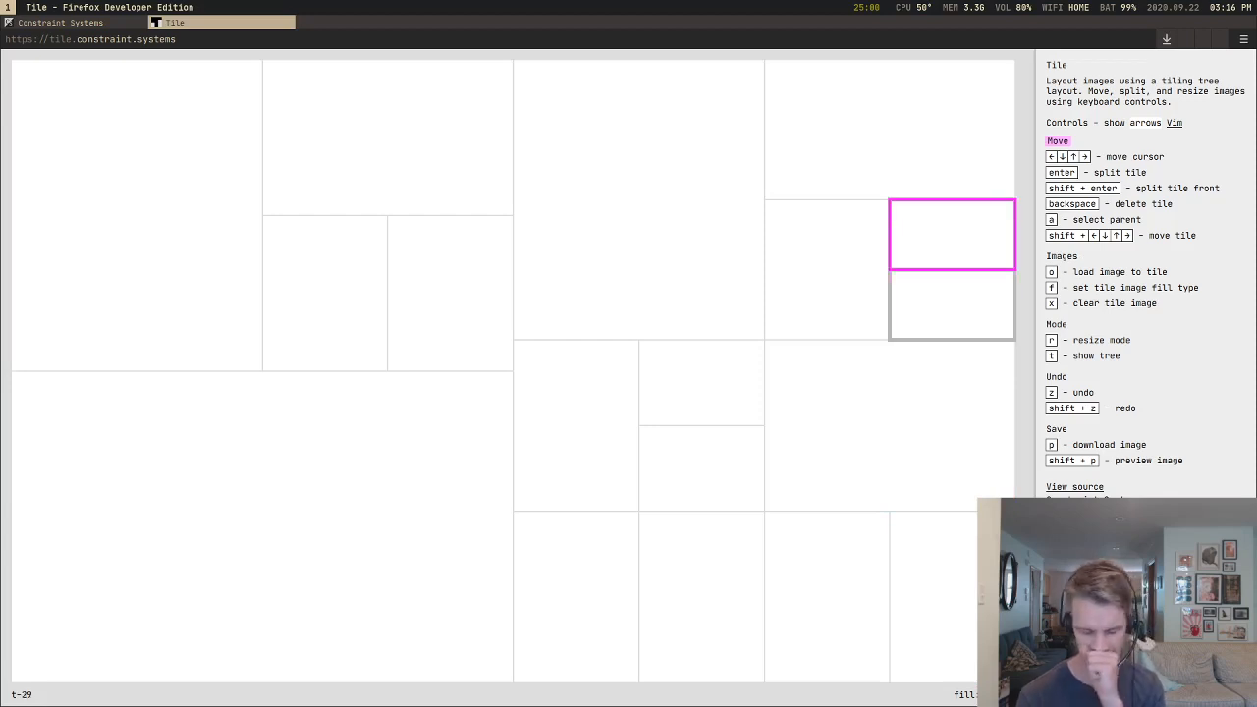
# Step: Move the cursor from the upper-right stacked tiles across the tall tile and into the upper-left quarter's lower narrow tiles
pyautogui.press('Left')
pyautogui.press('Left')
pyautogui.press('Left')
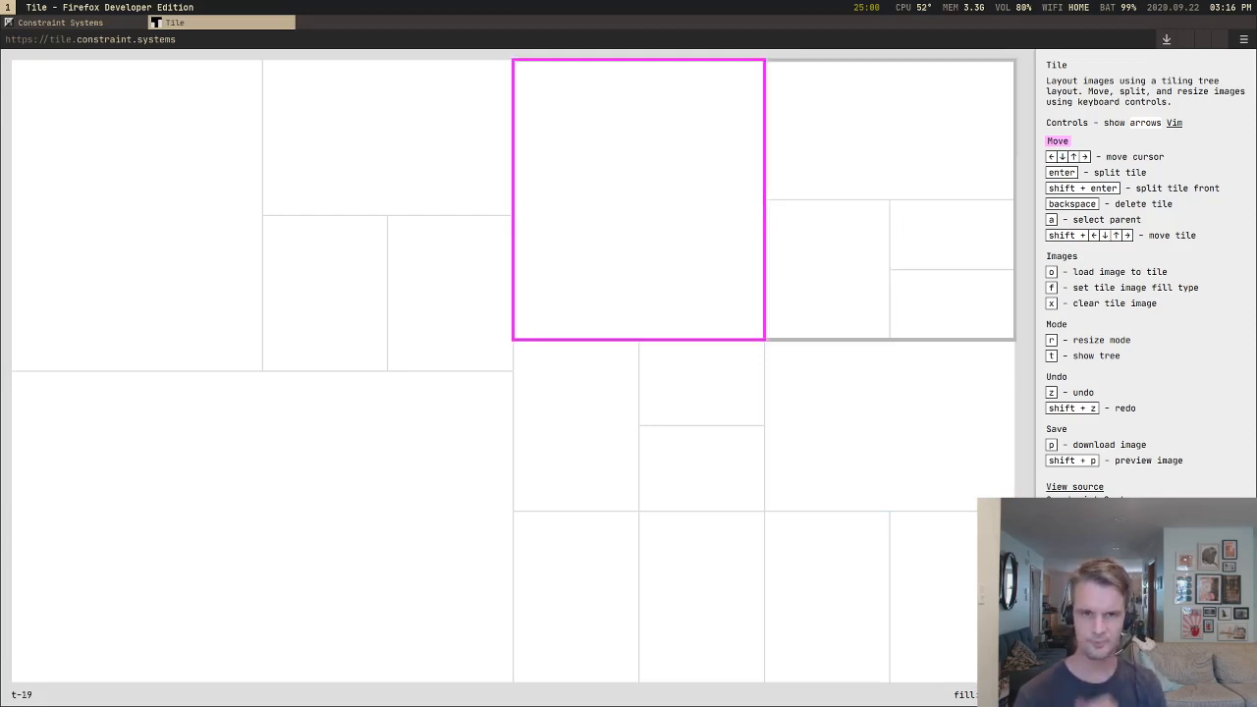
pyautogui.press('Right')
pyautogui.press('Left')
pyautogui.press('Down')
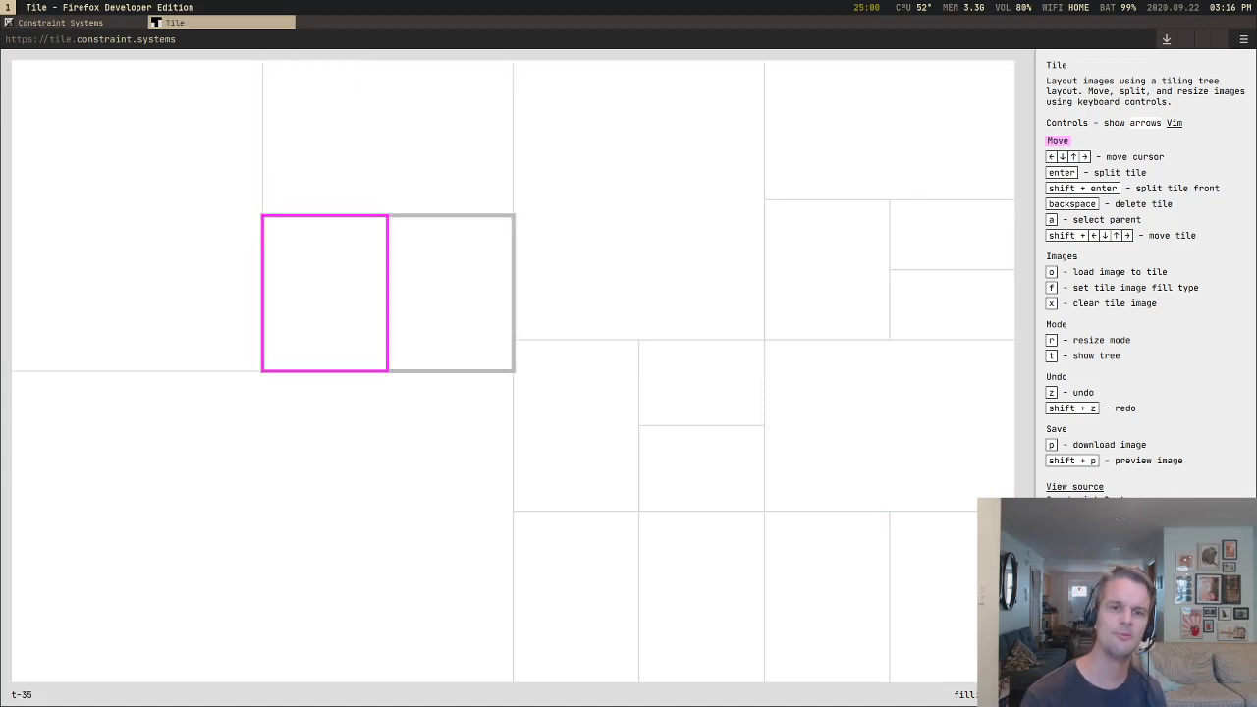
# Step: Move the cursor back and forth between the upper-left quarter's narrow tiles and the tall tile to compare the crossings
pyautogui.press('Right')
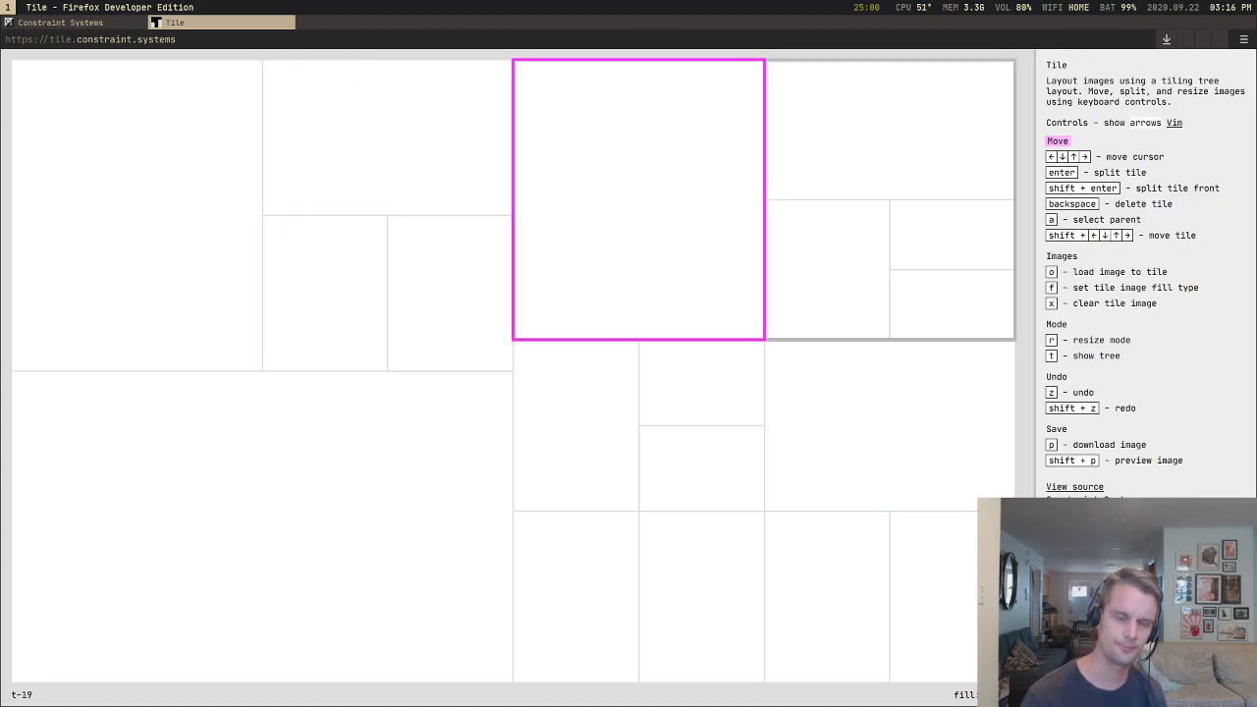
pyautogui.press('Left')
pyautogui.press('Right')
pyautogui.press('Left')
pyautogui.press('Down')
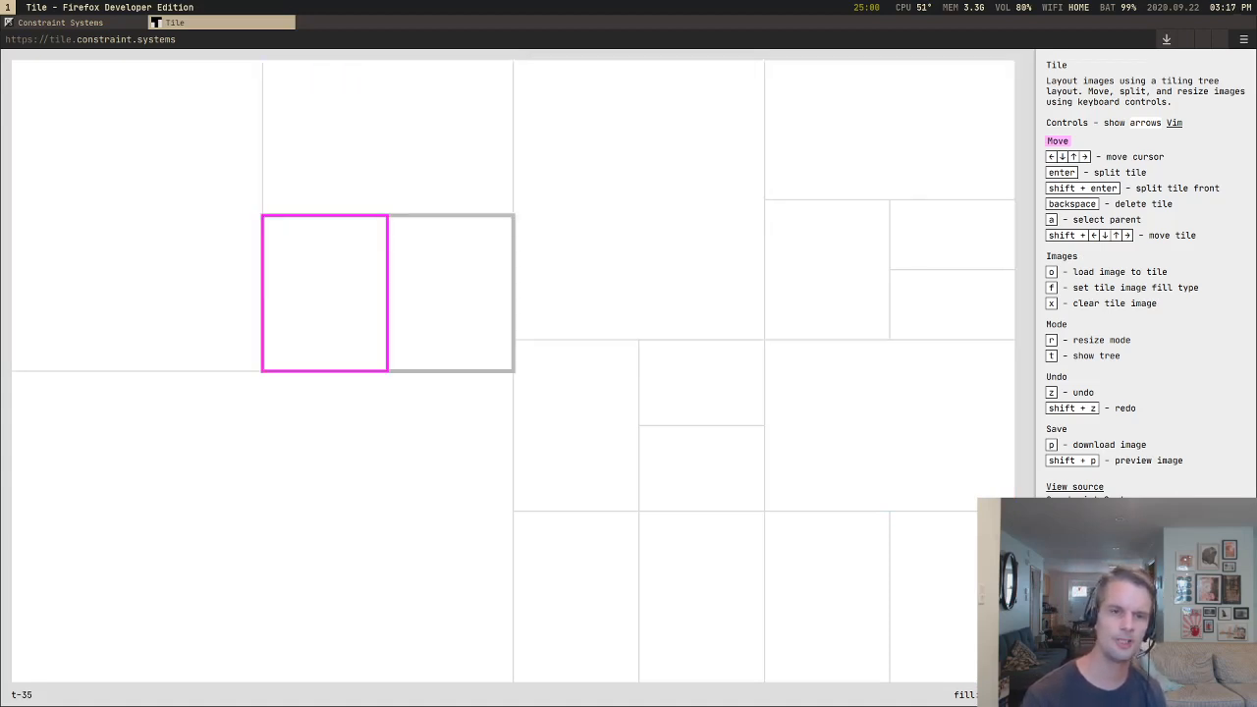
# Step: Move the cursor to the large lower-left tile, back up through the upper-left quarter, and across to the tall tile
pyautogui.press('Right')
pyautogui.press('Up')
pyautogui.press('Left')
pyautogui.press('Down')
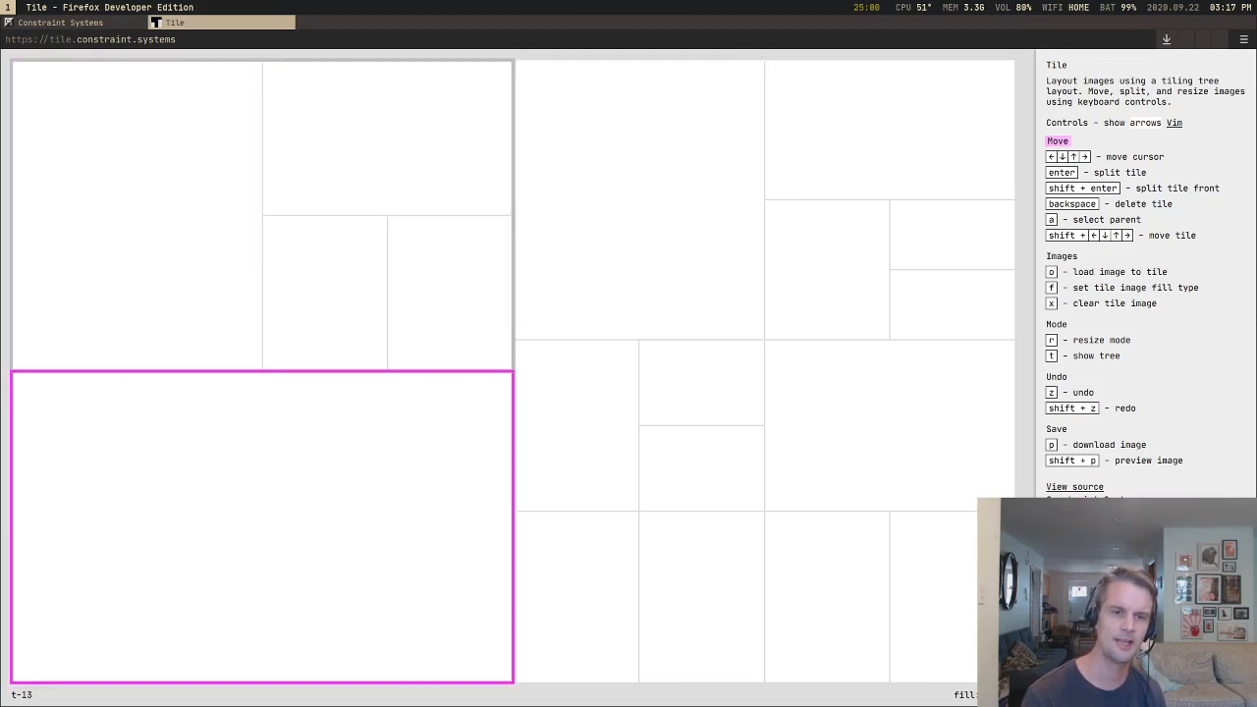
pyautogui.press('Up')
pyautogui.press('Right')
pyautogui.press('Down')
pyautogui.press('Right')
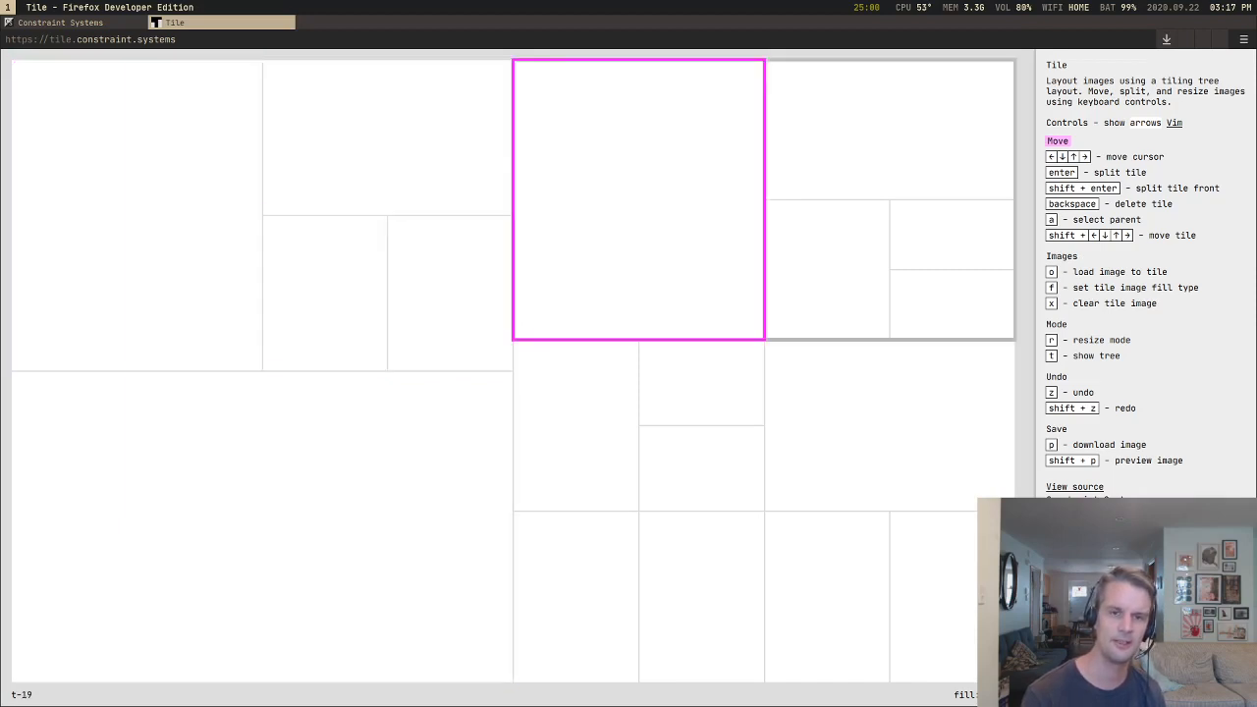
# Step: Move the cursor in a loop from the tall tile through the tiles below and beside it to examine the return path
pyautogui.press('Down')
pyautogui.press('Right')
pyautogui.press('Right')
pyautogui.press('Up')
pyautogui.press('Left')
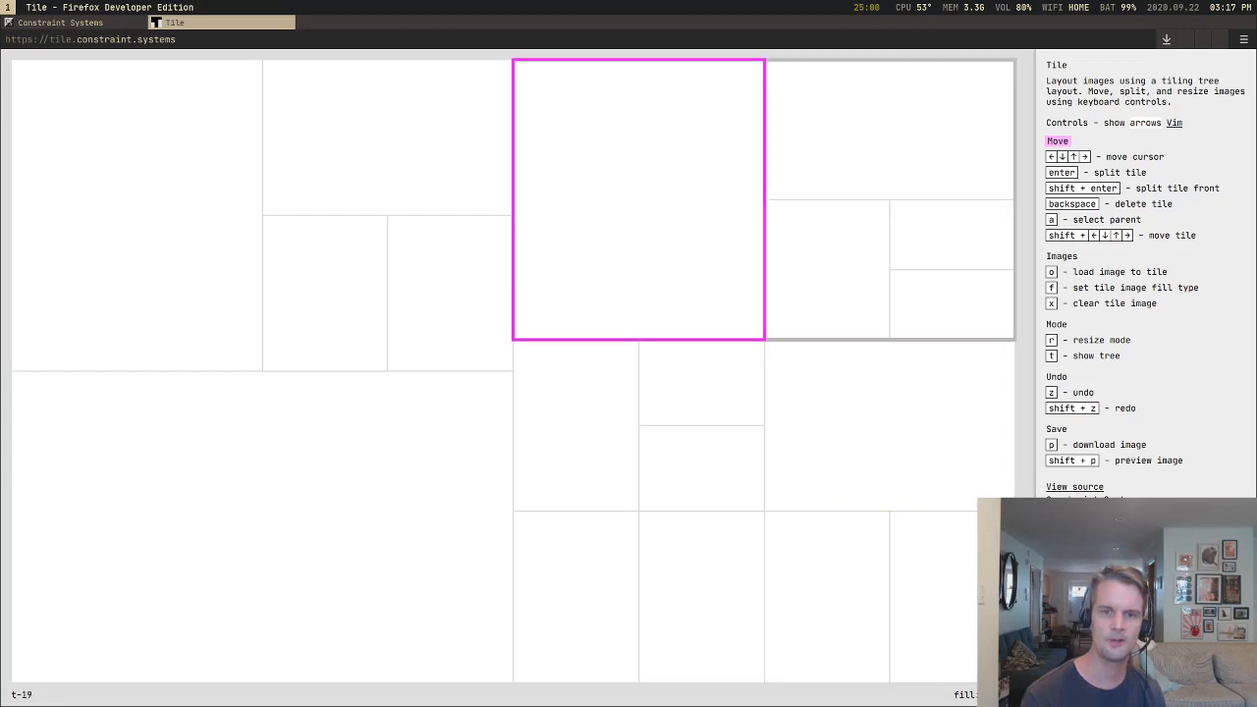
# Step: Move the cursor between the tall tile and the upper-left quarter's wide and narrow tiles to test the leftward crossing
pyautogui.press('Left')
pyautogui.press('Down')
pyautogui.press('Up')
pyautogui.press('Right')
pyautogui.press('Left')
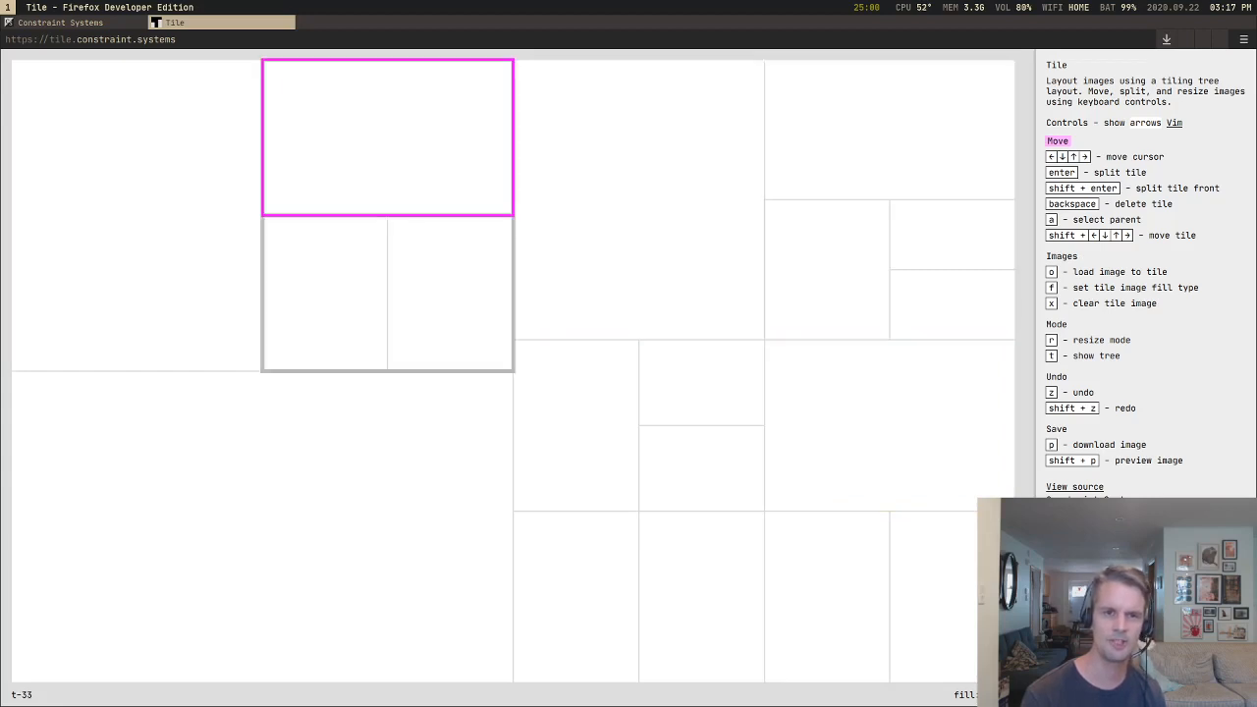
# Step: Move the cursor from the upper-left quarter's wide tile down through the large lower-left tile and across to the resized group
pyautogui.press('Down')
pyautogui.press('Down')
pyautogui.press('Right')
pyautogui.press('Up')
pyautogui.press('Down')
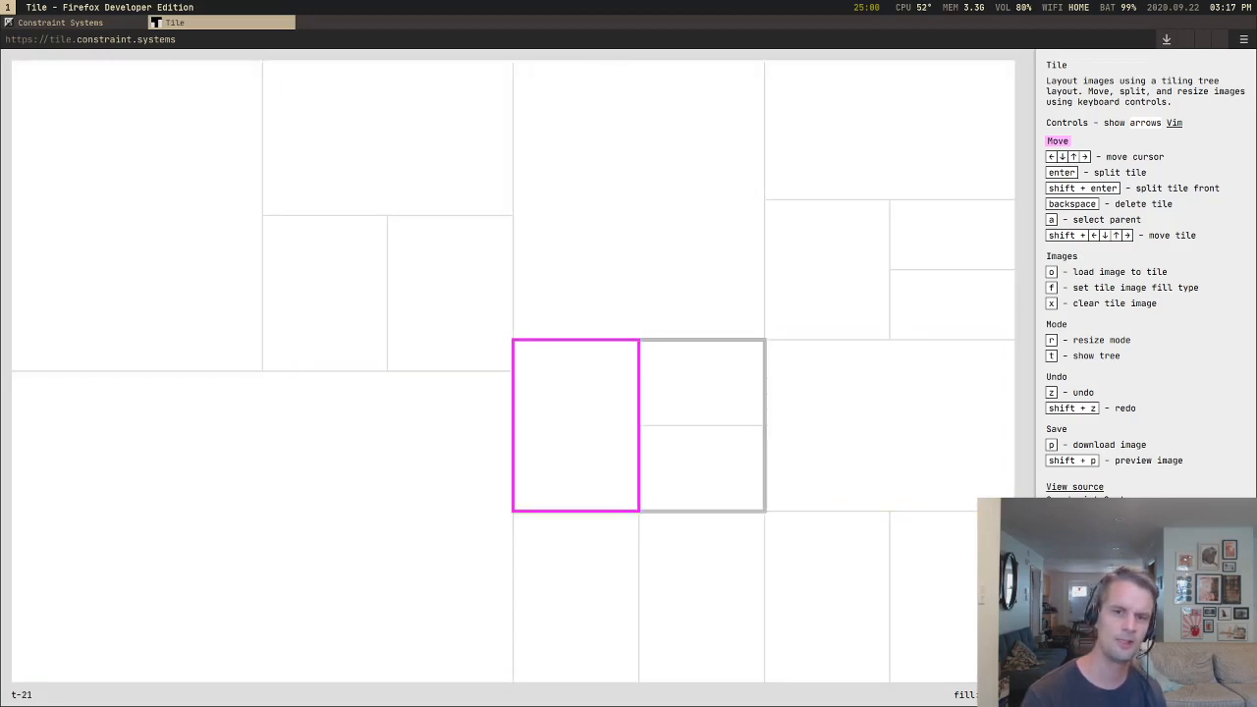
pyautogui.press('Right')
pyautogui.press('Left')
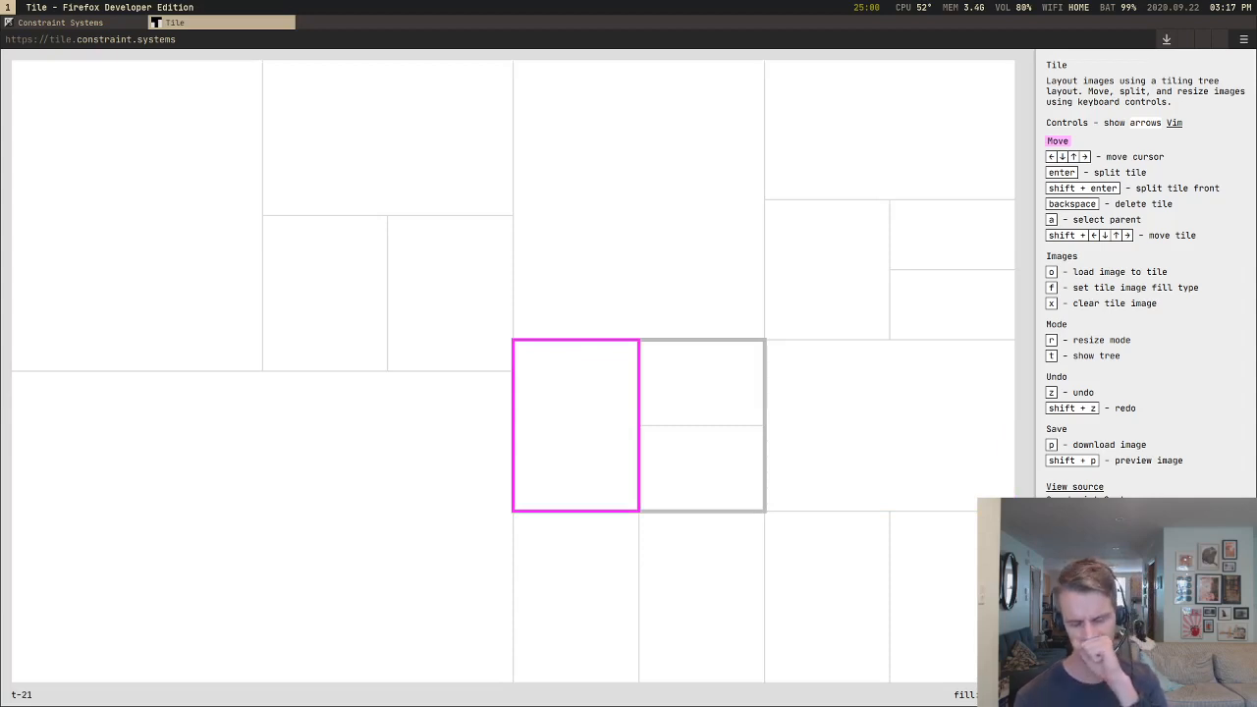
# Step: Move the cursor from the resized group up to the tall tile, through the upper-right group, and back to the upper-left quarter's wide tile
pyautogui.press('Up')
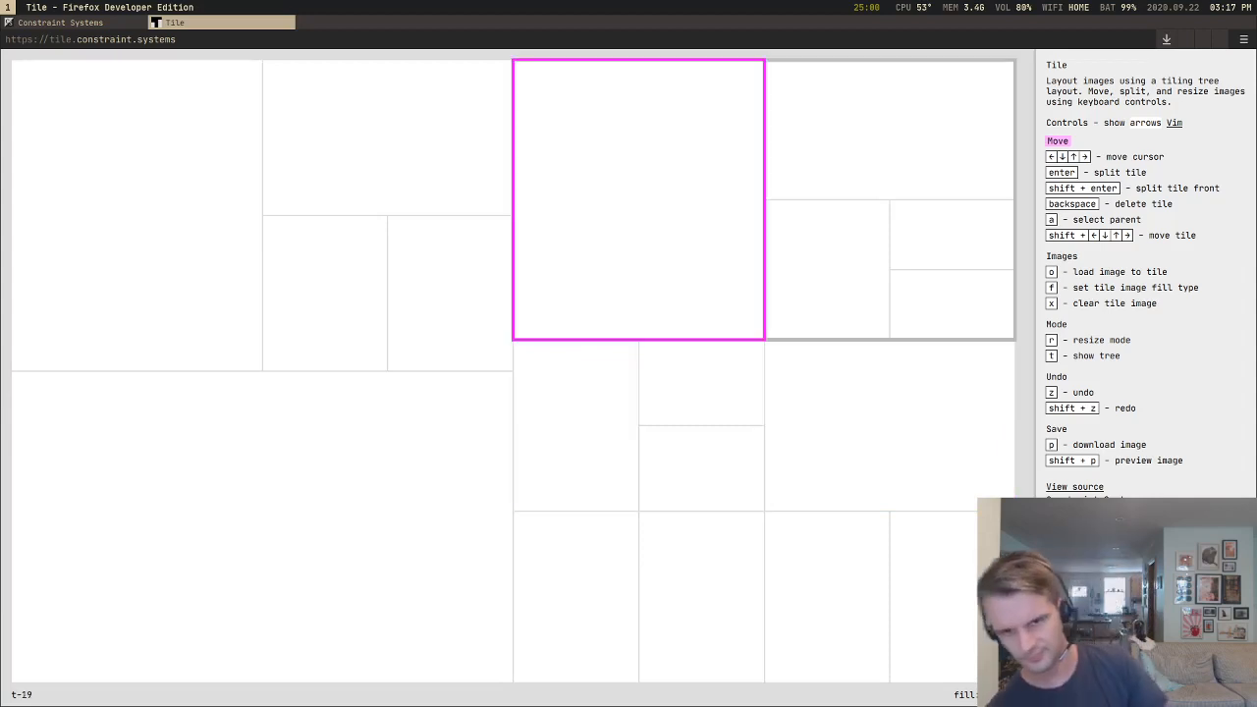
pyautogui.press('Right')
pyautogui.press('Down')
pyautogui.press('Left')
pyautogui.press('Left')
pyautogui.press('Left')
pyautogui.press('Up')
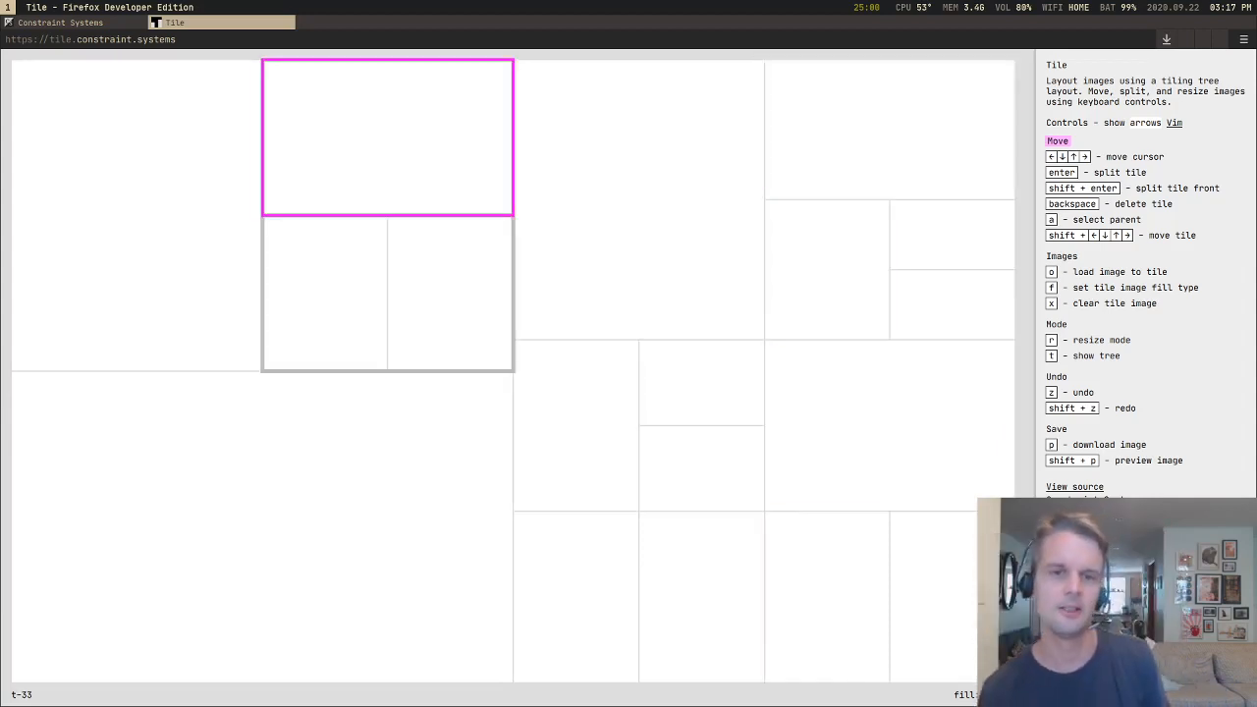
# Step: Move the cursor from the upper-left quarter diagonally across the layout to the narrow tile in the lower-right corner group
pyautogui.press('Down')
pyautogui.press('Right')
pyautogui.press('Right')
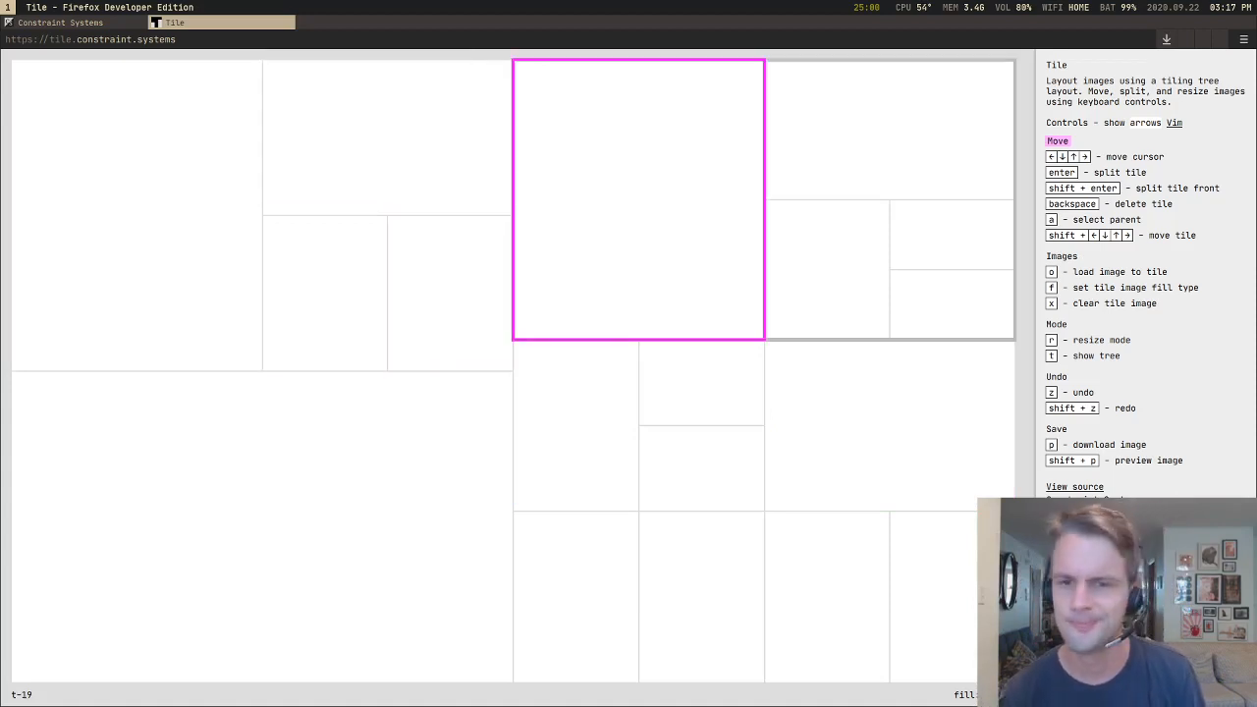
pyautogui.press('Down')
pyautogui.press('Right')
pyautogui.press('Down')
# Step: Move the cursor from the lower-right corner group up to the upper-right group's narrow tile and over to the large lower-left tile
pyautogui.press('Right')
pyautogui.press('Down')
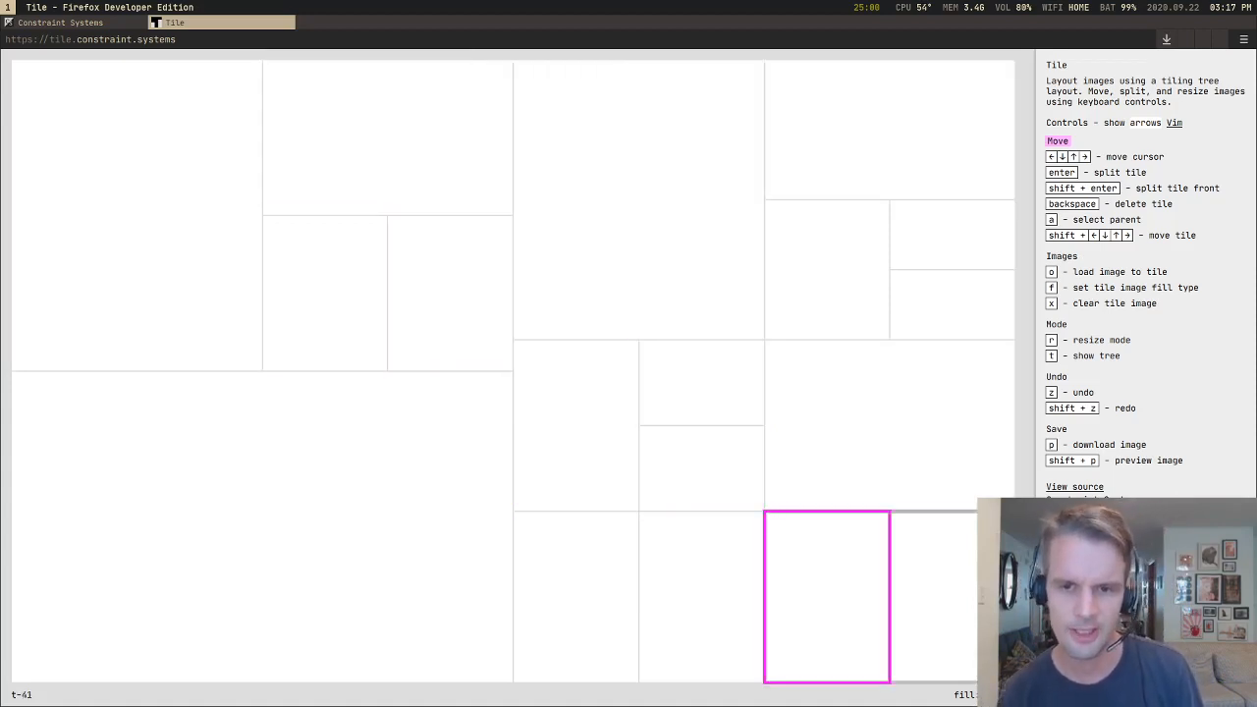
pyautogui.press('Left')
pyautogui.press('Up')
pyautogui.press('Up')
pyautogui.press('Right')
pyautogui.press('Up')
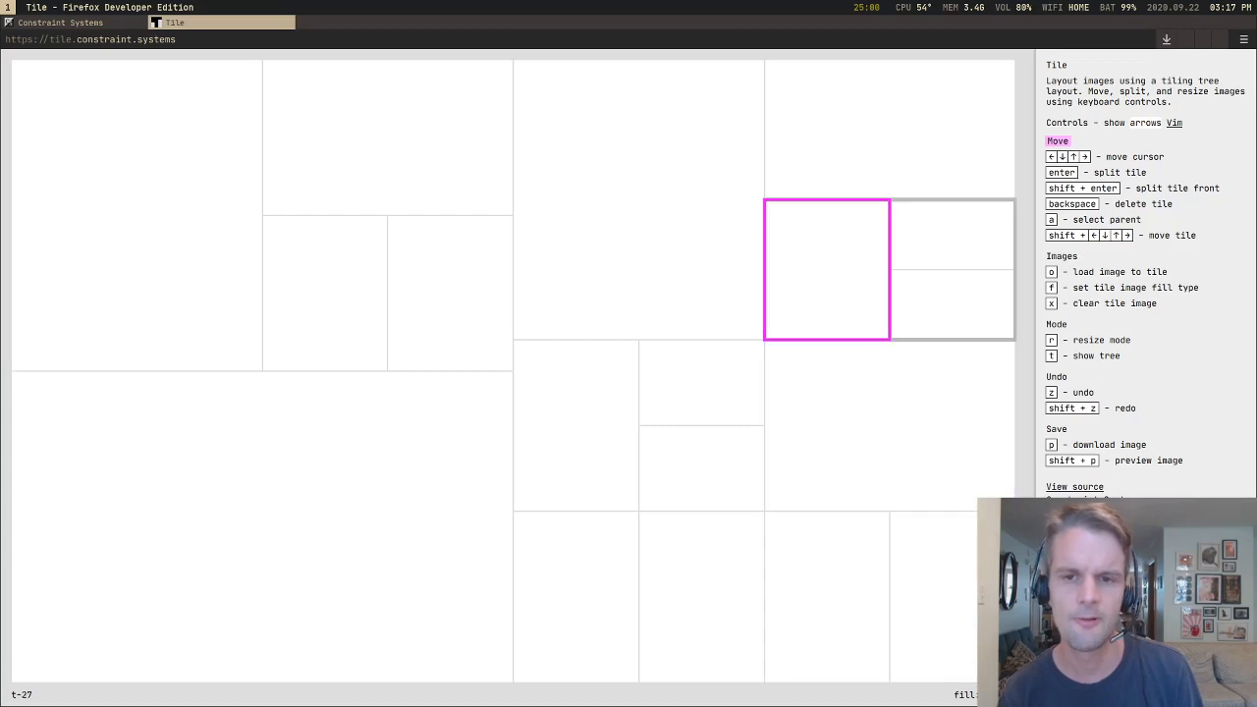
pyautogui.press('Left')
pyautogui.press('Left')
pyautogui.press('Down')
# Step: Move the cursor from the large lower-left tile through the upper-left narrow tiles, then down and back up beneath the tall tile
pyautogui.press('Down')
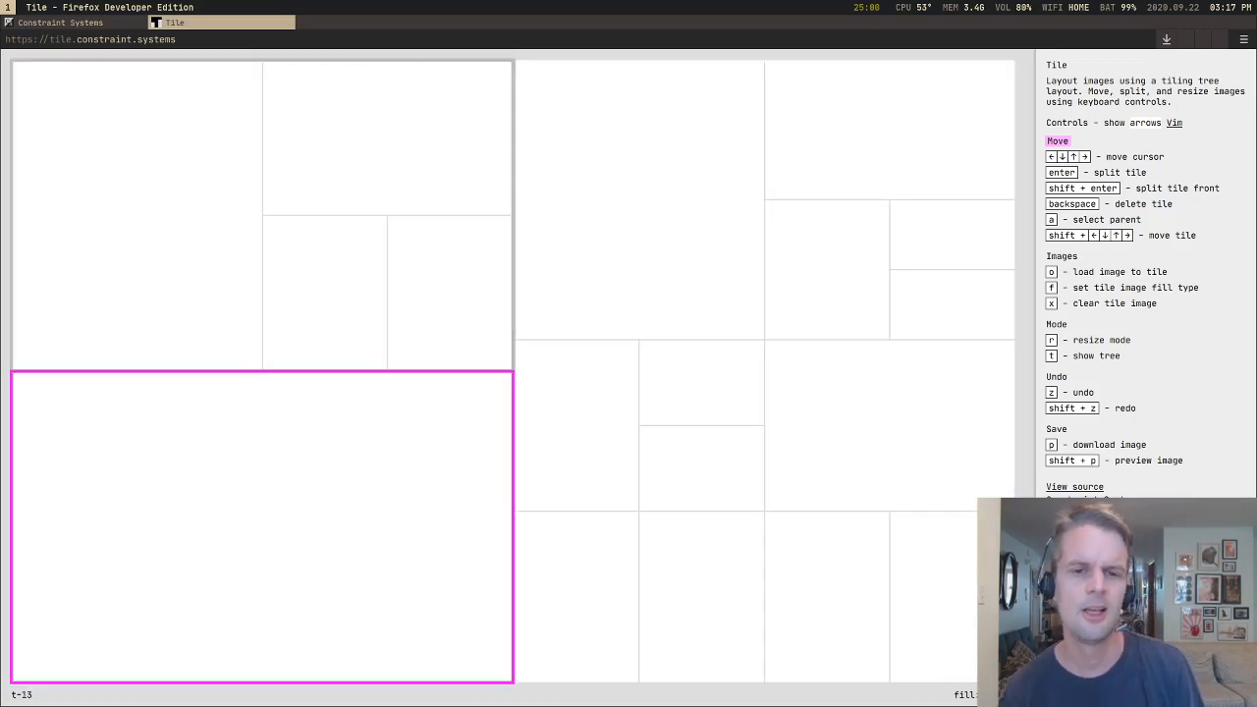
pyautogui.press('Up')
pyautogui.press('Right')
pyautogui.press('Down')
pyautogui.press('Right')
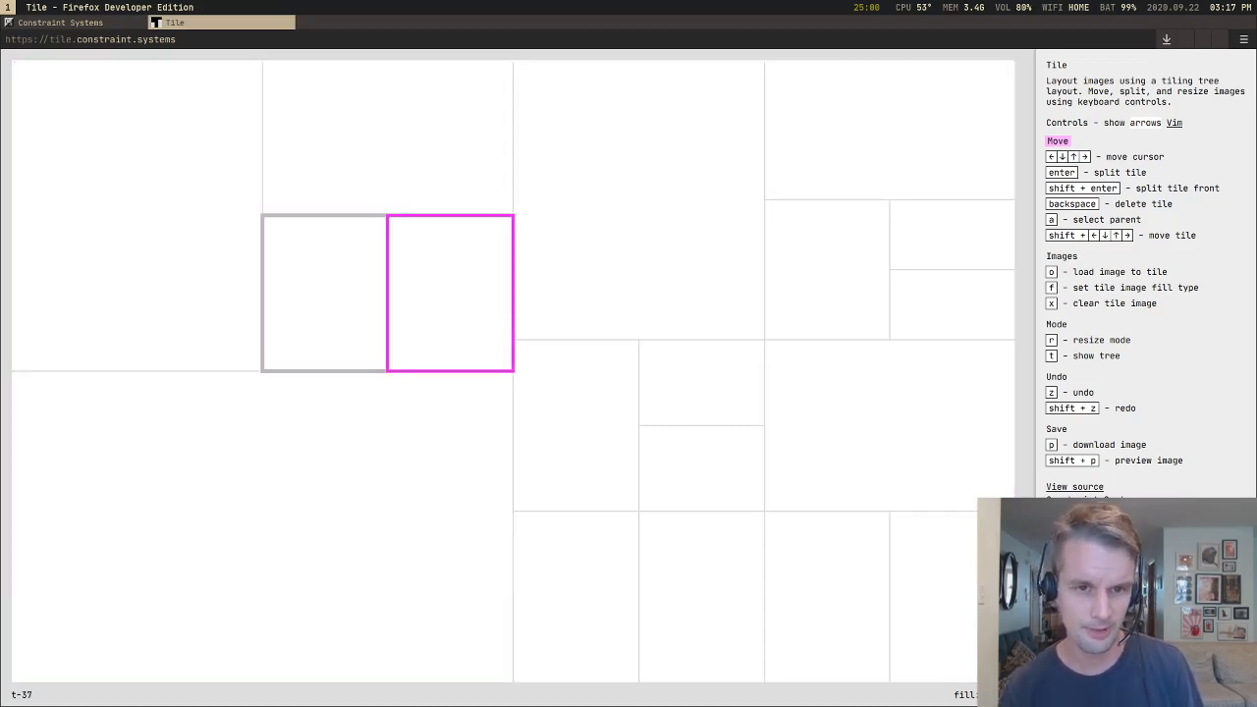
pyautogui.press('Right')
pyautogui.press('Down')
pyautogui.press('Down')
pyautogui.press('Up')
pyautogui.press('Up')
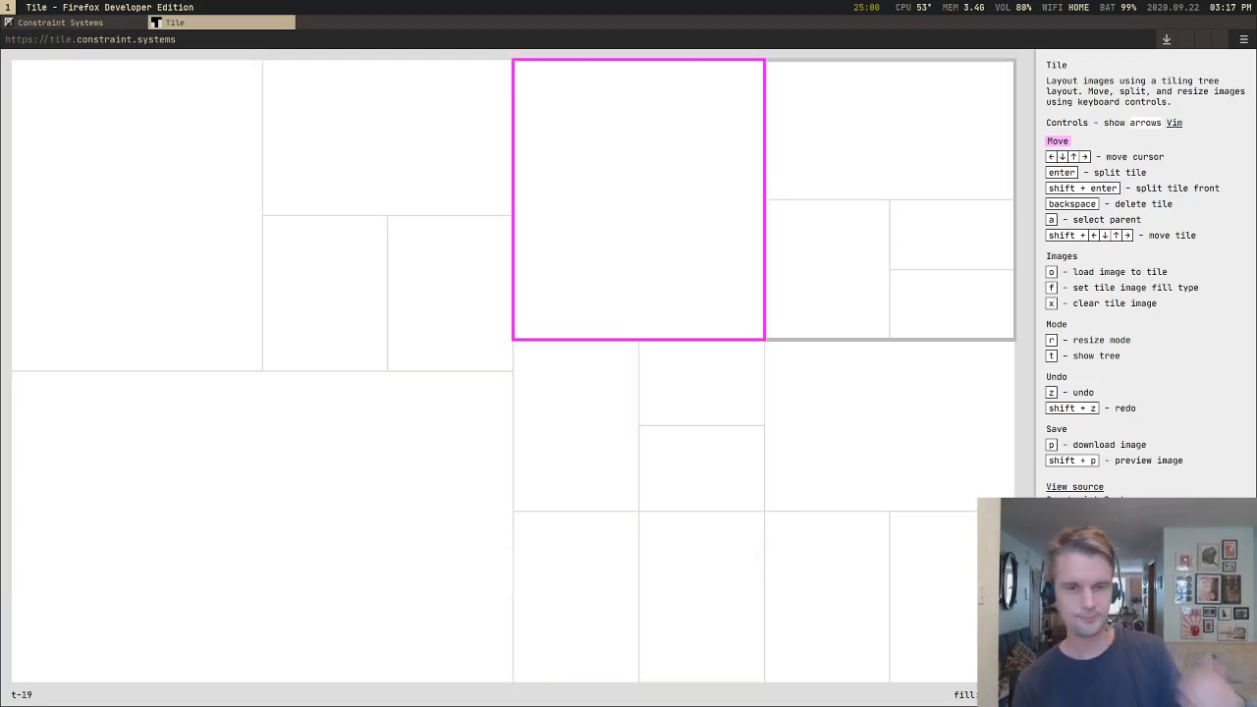
# Step: Move the cursor from the tall tile into the resized group's lower stacked tile and over to the large lower-left tile
pyautogui.press('Down')
pyautogui.press('Right')
pyautogui.press('Down')
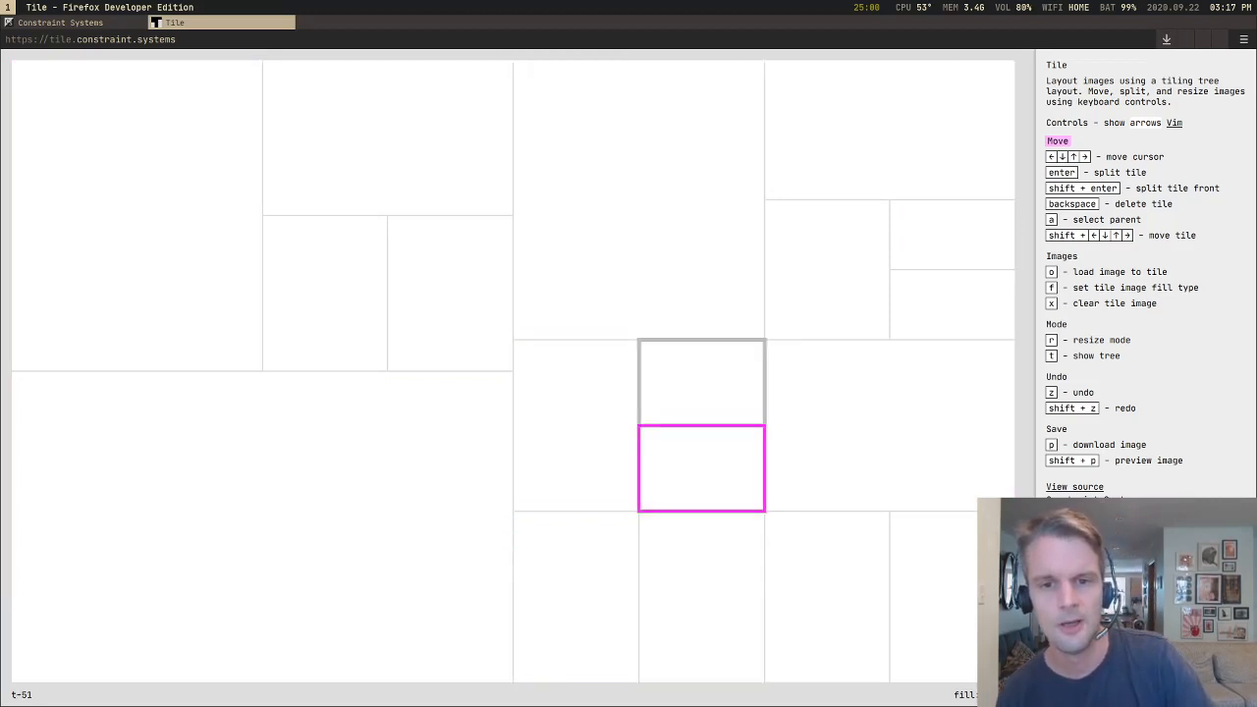
pyautogui.press('Left')
pyautogui.press('Left')
# Step: Move the cursor from the large lower-left tile into the resized group and back left to the upper-left quarter's second narrow tile
pyautogui.press('Left')
pyautogui.press('Down')
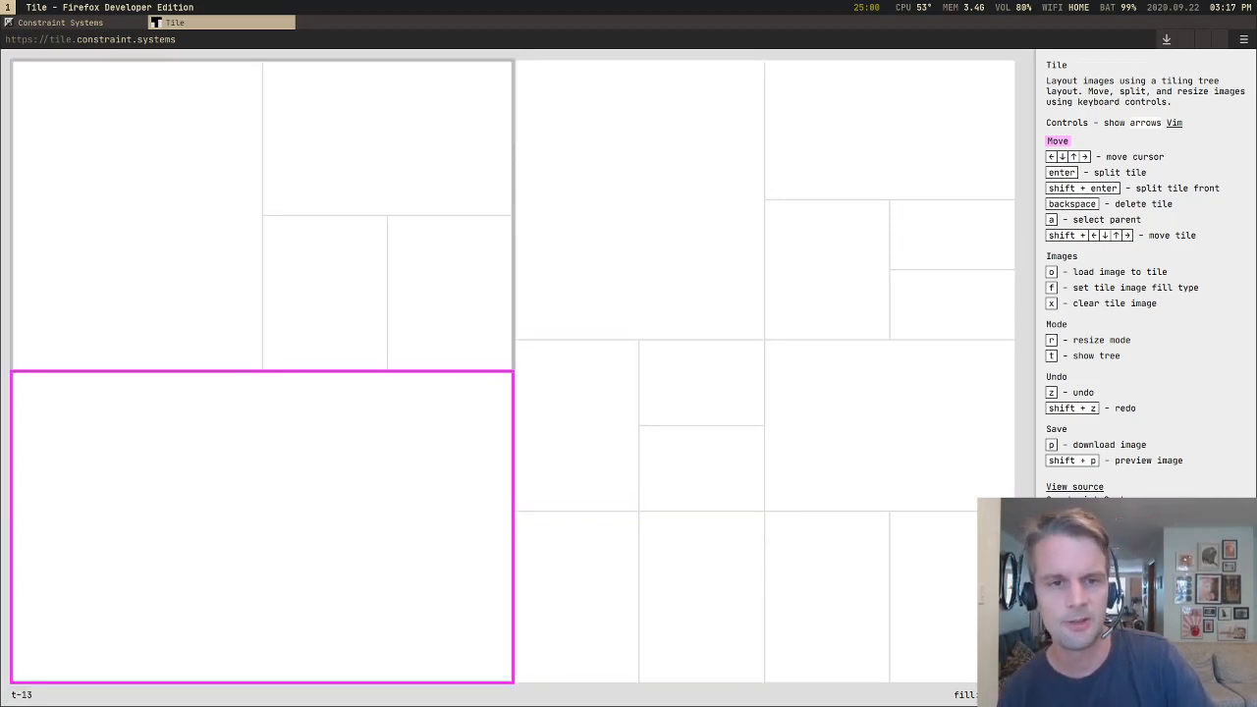
pyautogui.press('Right')
pyautogui.press('Right')
pyautogui.press('Down')
pyautogui.press('Left')
pyautogui.press('Left')
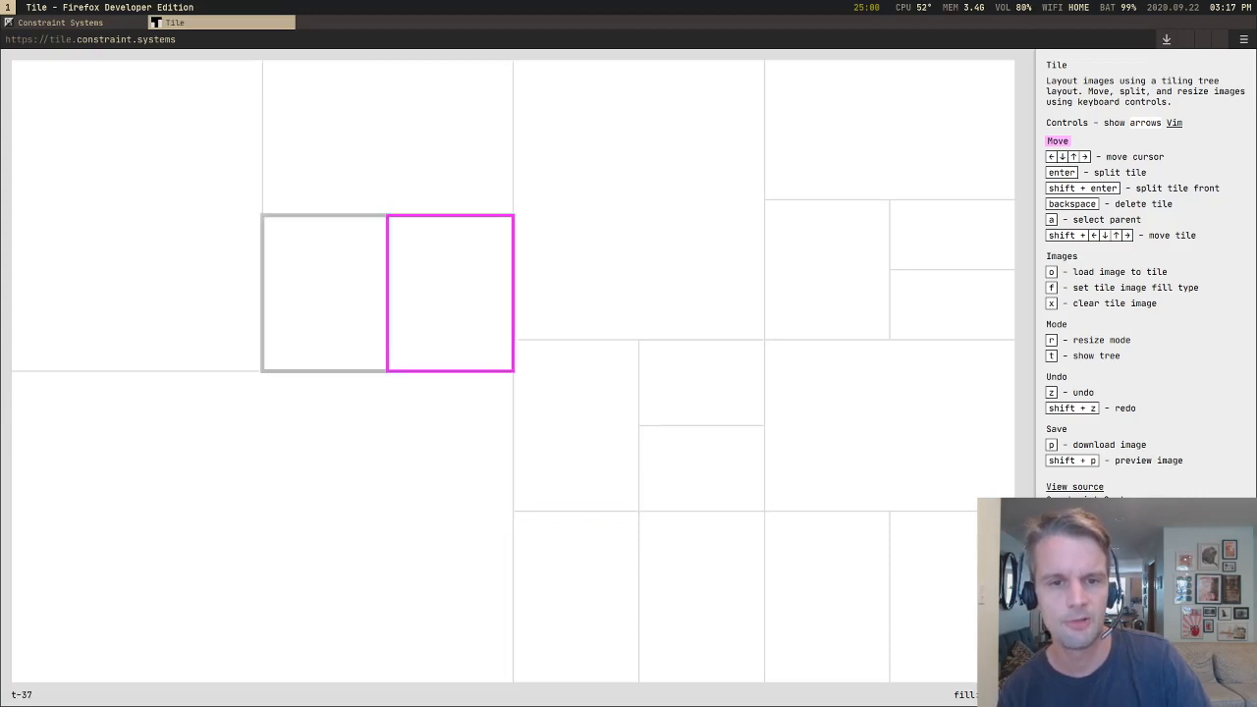
# Step: Show the tile tree and move the cursor to the tall tile right of centre
pyautogui.press('Down')
pyautogui.press('t')
pyautogui.press('Right')
pyautogui.press('Up')
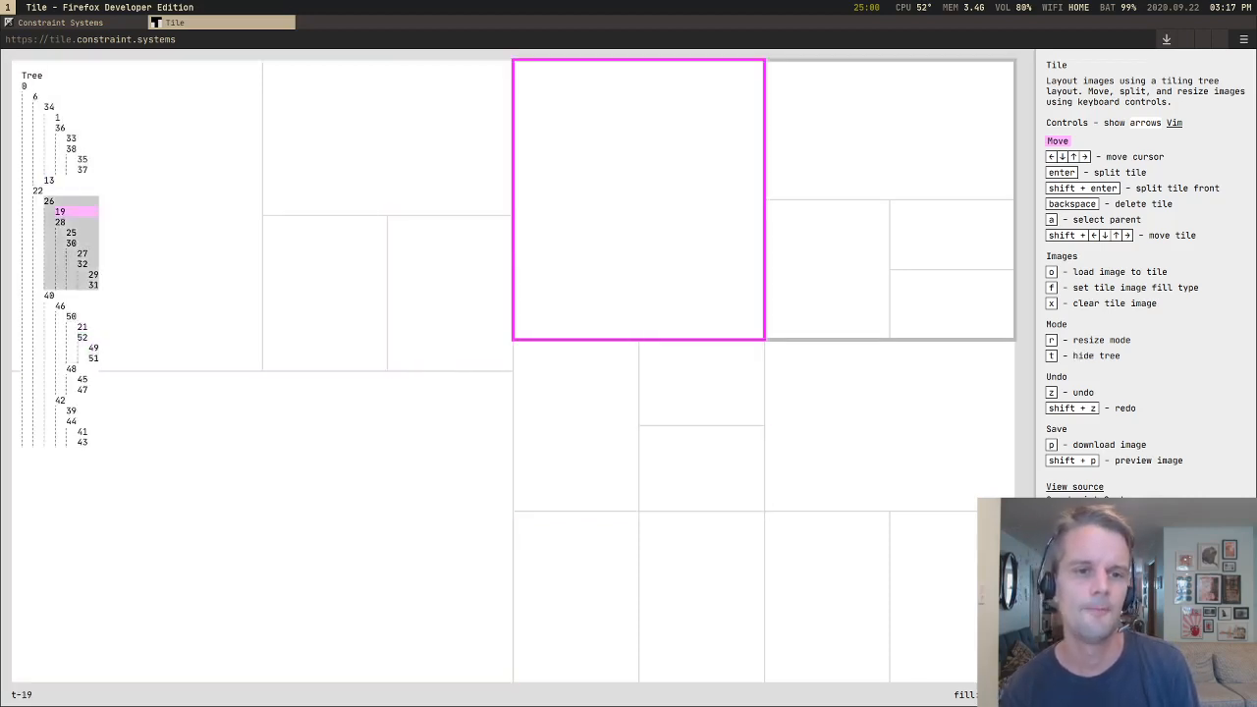
# Step: Move the cursor from the tall tile around the right half and back to the resized group's left tile, following the tree highlight
pyautogui.press('Right')
pyautogui.press('Down')
pyautogui.press('Down')
pyautogui.press('Down')
pyautogui.press('Left')
pyautogui.press('Left')
pyautogui.press('Up')
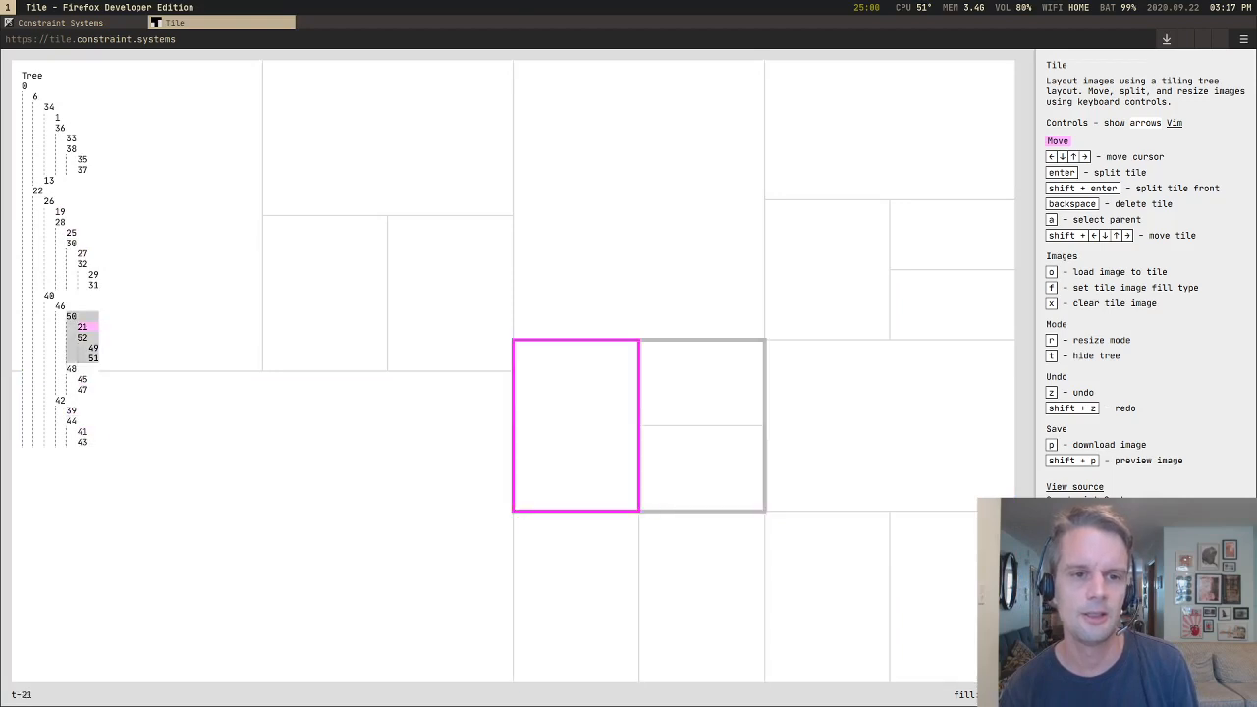
# Step: Compare the tree highlight while moving the cursor to the upper-left quarter's wide tile, through the right half, and back
pyautogui.press('Left')
pyautogui.press('Left')
pyautogui.press('Up')
pyautogui.press('Left')
pyautogui.press('Right')
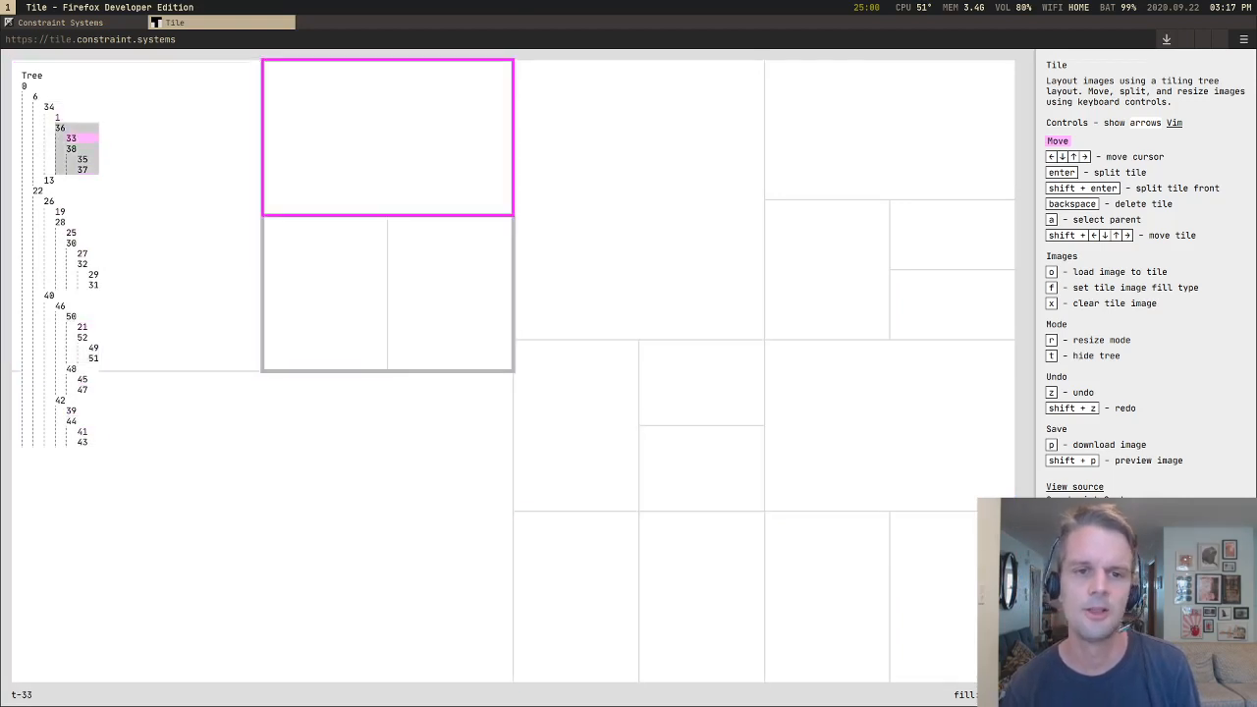
pyautogui.press('Right')
pyautogui.press('Down')
pyautogui.press('Down')
pyautogui.press('Up')
pyautogui.press('Up')
# Step: Move the cursor from the upper-left quarter's wide tile into the resized group, stopping on its upper stacked tile
pyautogui.press('Left')
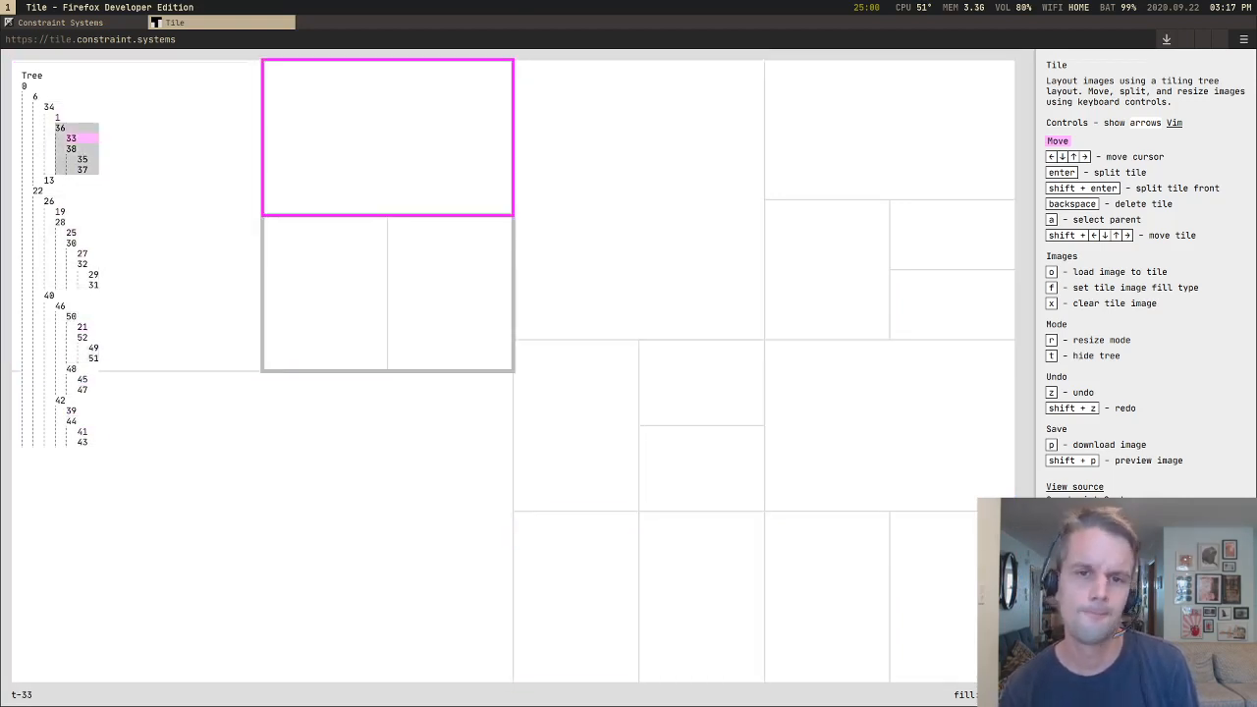
pyautogui.press('Down')
pyautogui.press('Down')
pyautogui.press('Right')
pyautogui.press('Right')
pyautogui.press('Left')
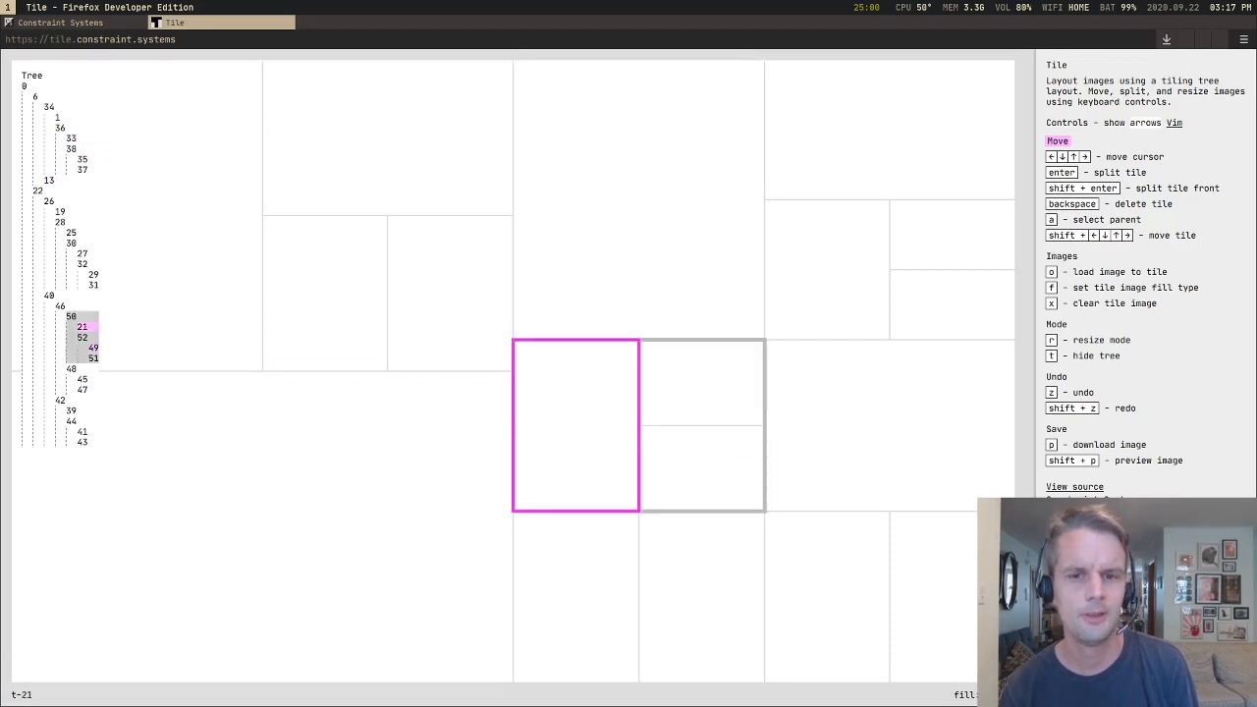
pyautogui.press('Right')
pyautogui.press('Right')
# Step: Move the cursor across the resized group's left tile and up to the tall tile right of centre
pyautogui.press('Left')
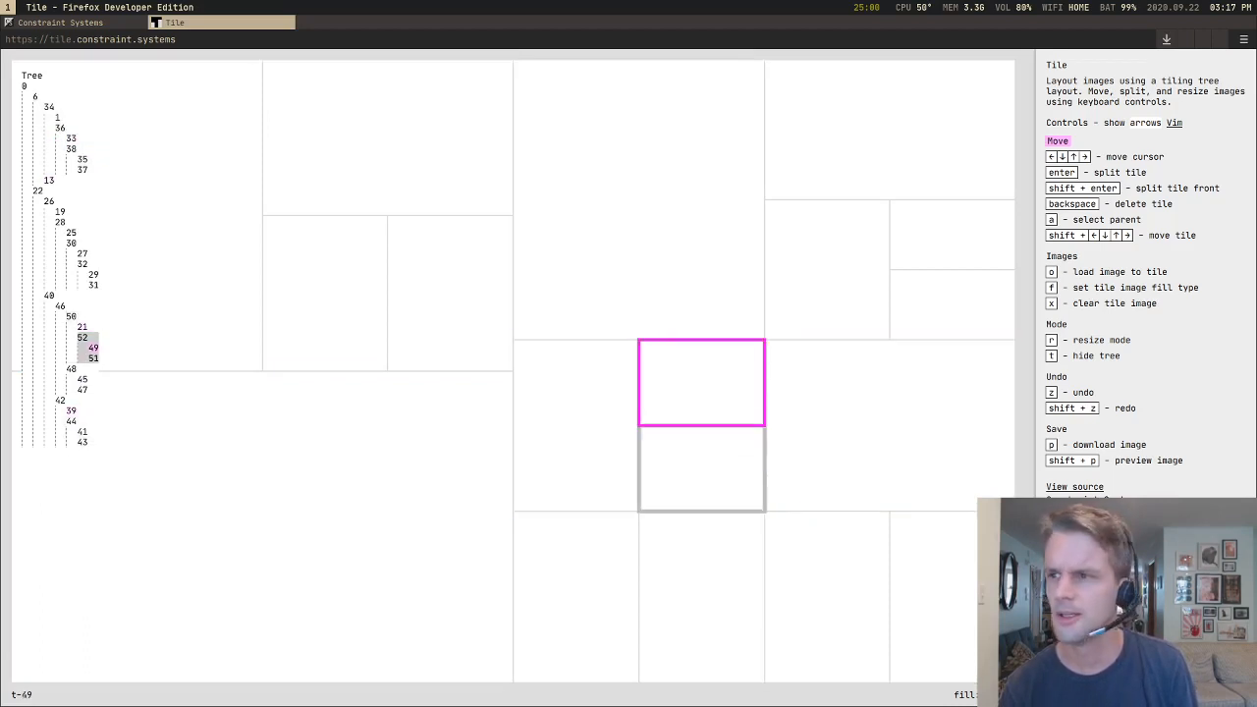
pyautogui.press('Left')
pyautogui.press('Right')
pyautogui.press('Up')
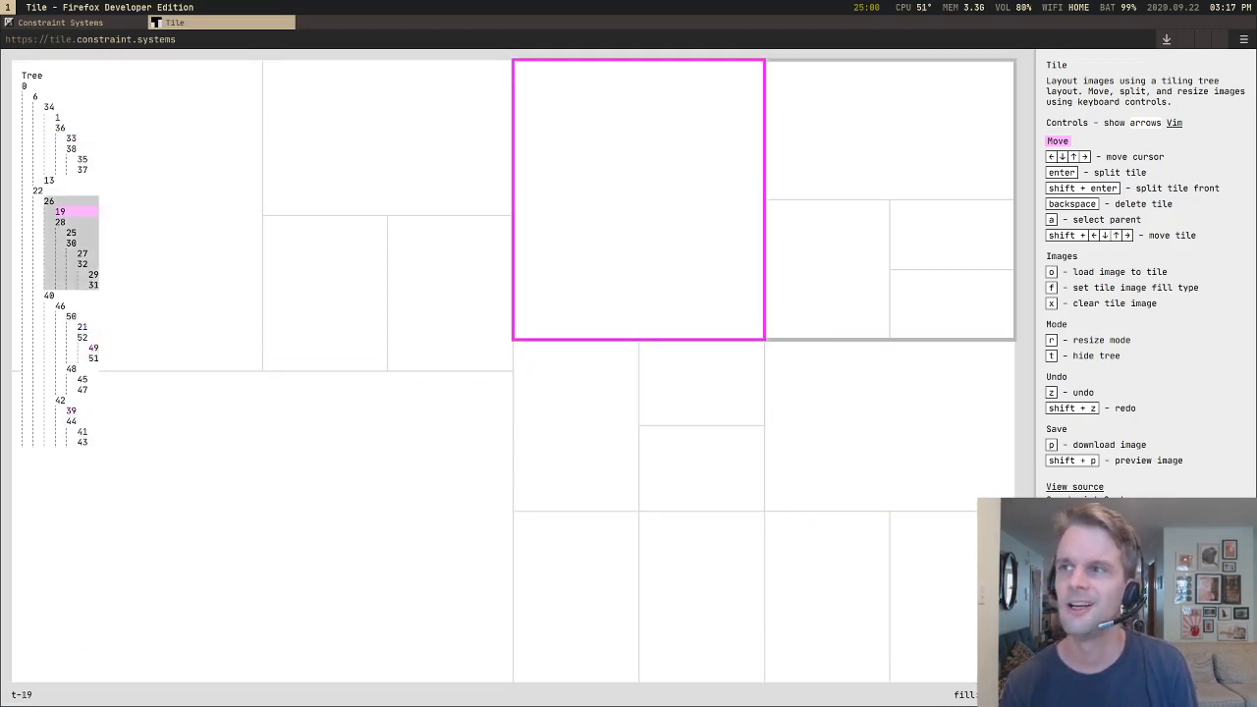
pyautogui.press('super+2')
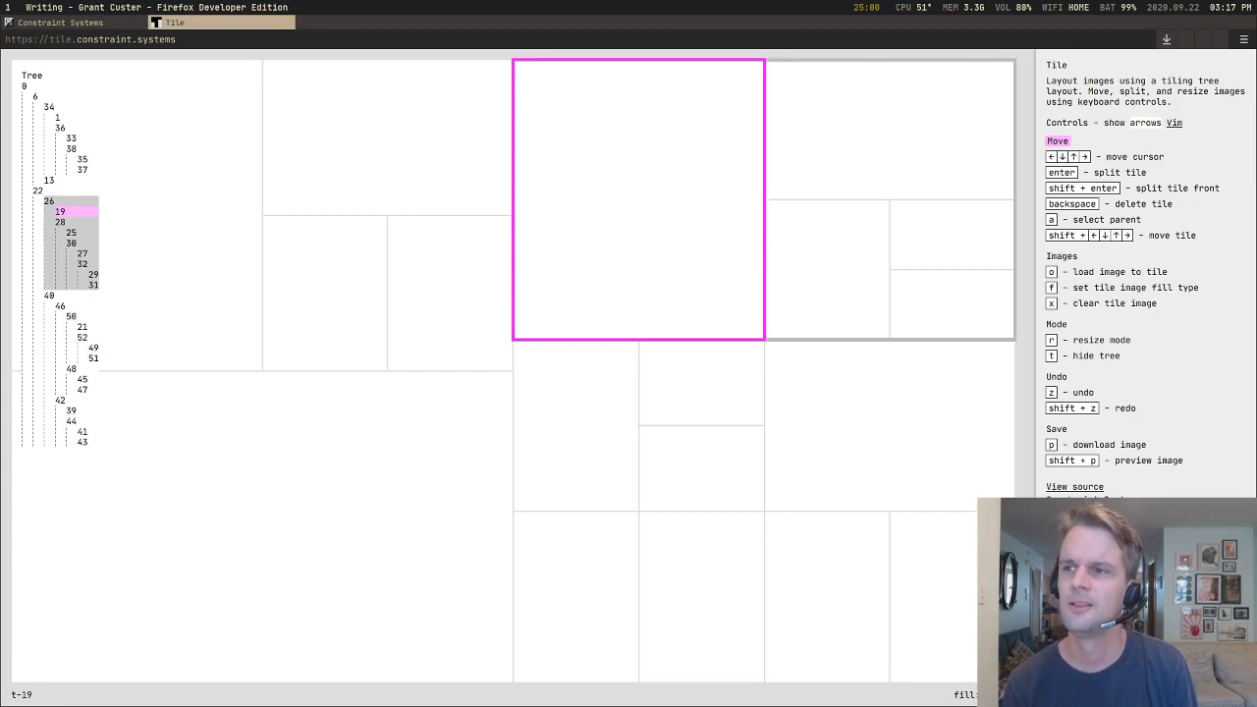
pyautogui.press('super+1')
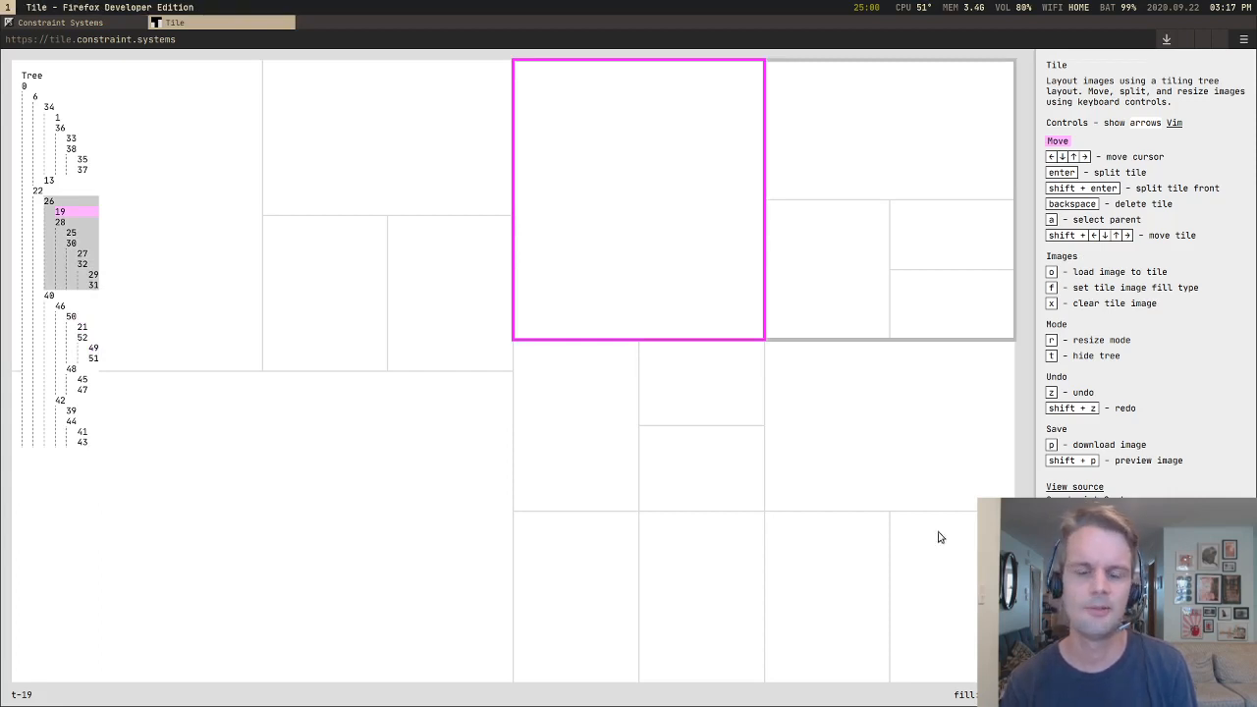
# Step: Move the cursor between the tall tile and its right neighbour, through the tiles below, and back to the upper-left quarter's wide tile
pyautogui.press('Right')
pyautogui.press('Left')
pyautogui.press('Right')
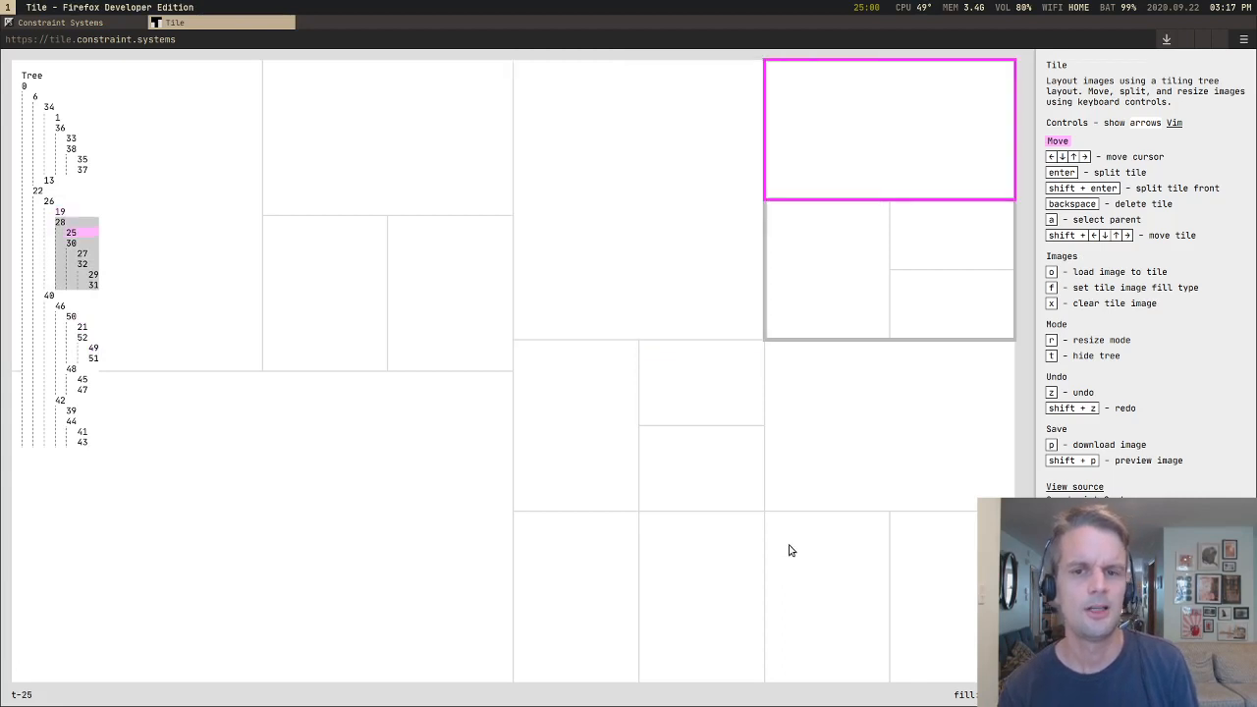
pyautogui.press('Left')
pyautogui.press('Down')
pyautogui.press('Down')
pyautogui.press('Left')
pyautogui.press('Up')
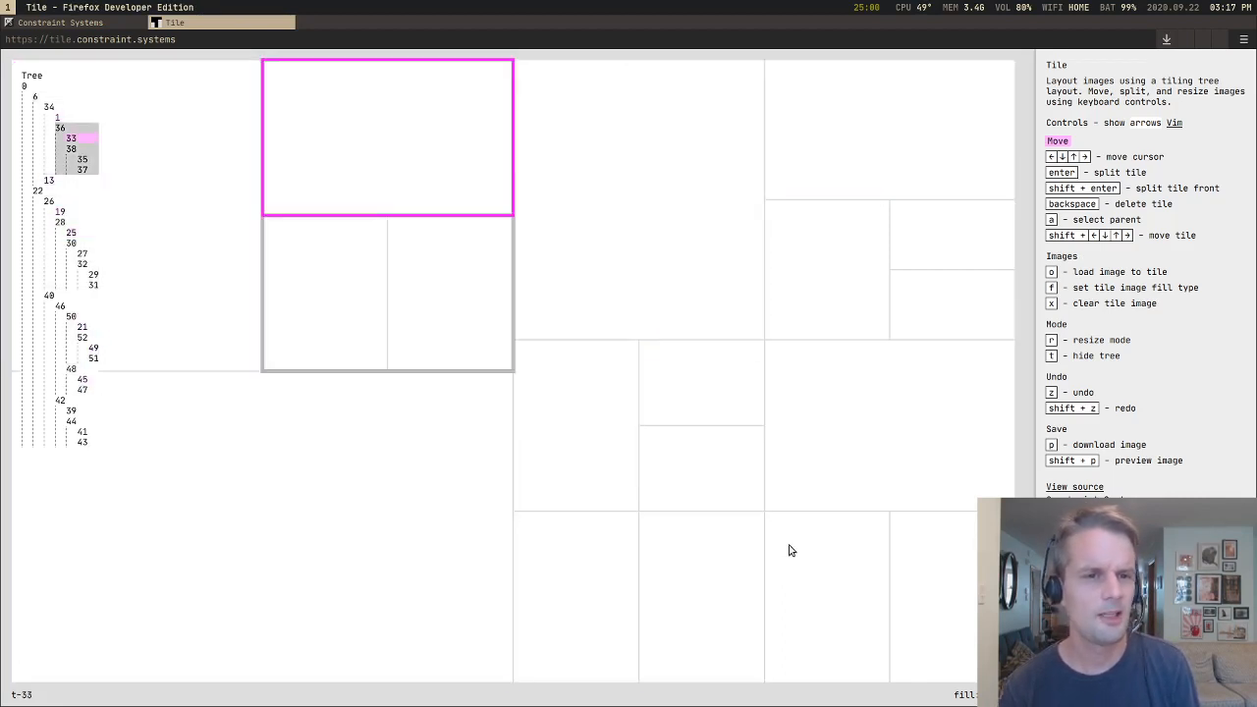
# Step: Select the parent of the upper-left quarter's narrow tiles and move the cursor down to the large lower-left tile
pyautogui.press('Down')
pyautogui.press('a')
pyautogui.press('Down')
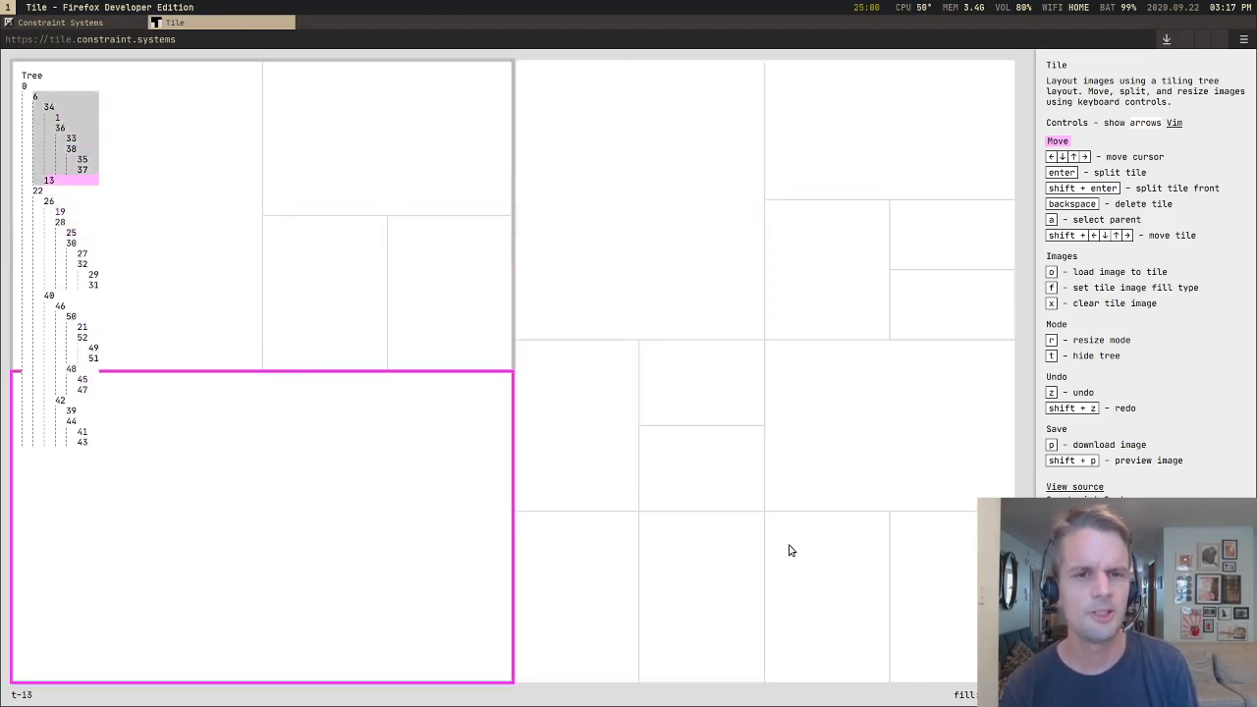
pyautogui.press('Up')
pyautogui.press('Down')
# Step: Move the cursor into the resized group, select its parent container, and go back in to the lower stacked tile
pyautogui.press('Right')
pyautogui.press('Right')
pyautogui.press('Down')
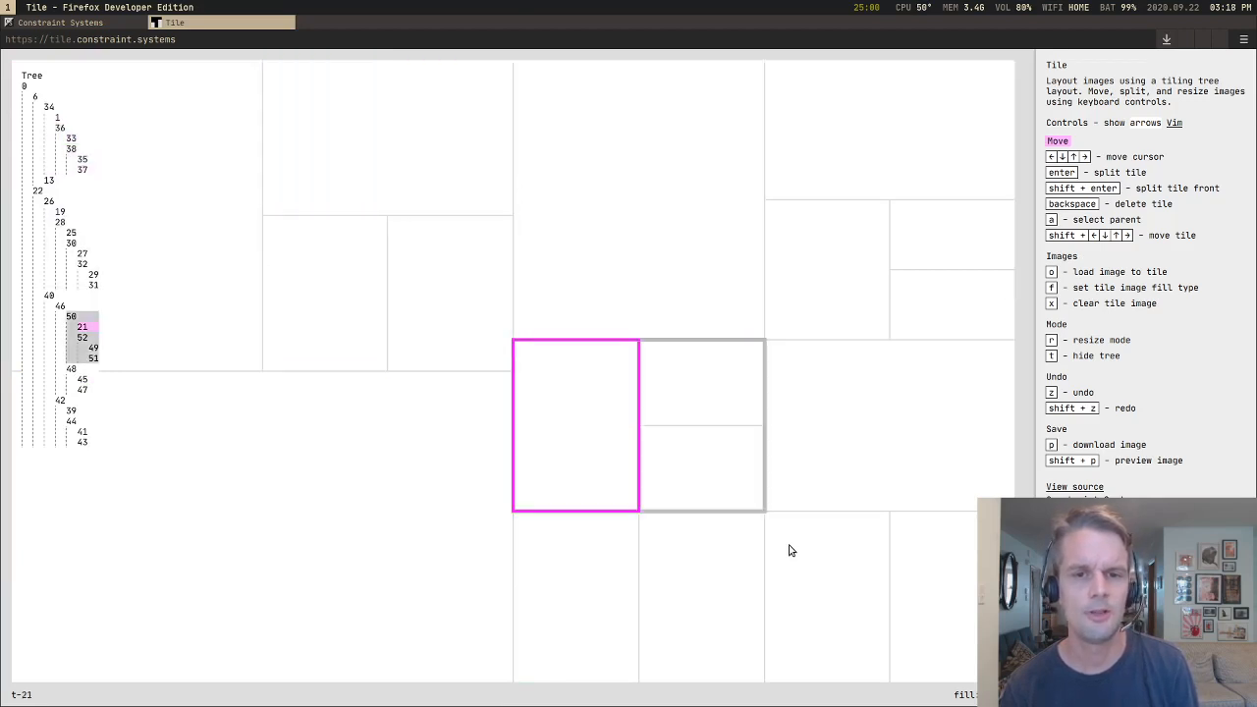
pyautogui.press('a')
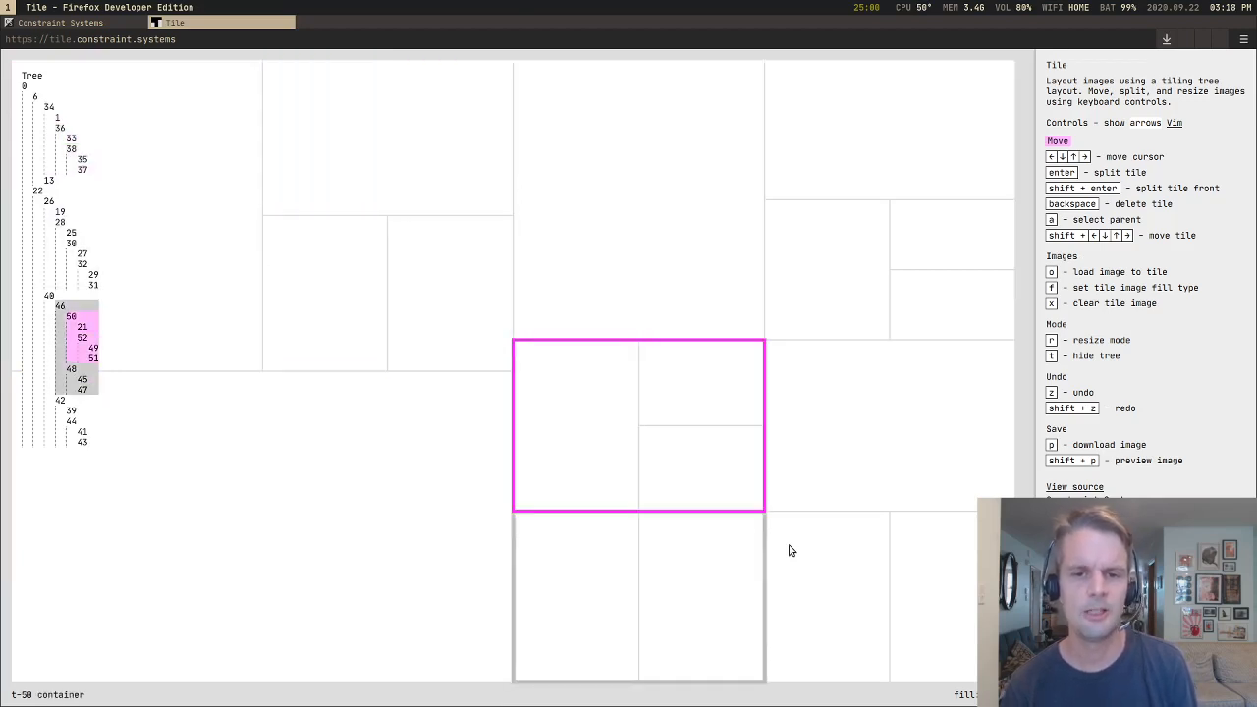
pyautogui.press('Left')
pyautogui.press('Right')
pyautogui.press('Down')
# Step: Return the cursor to the upper stacked tile of the resized group and load an image into it
pyautogui.press('Down')
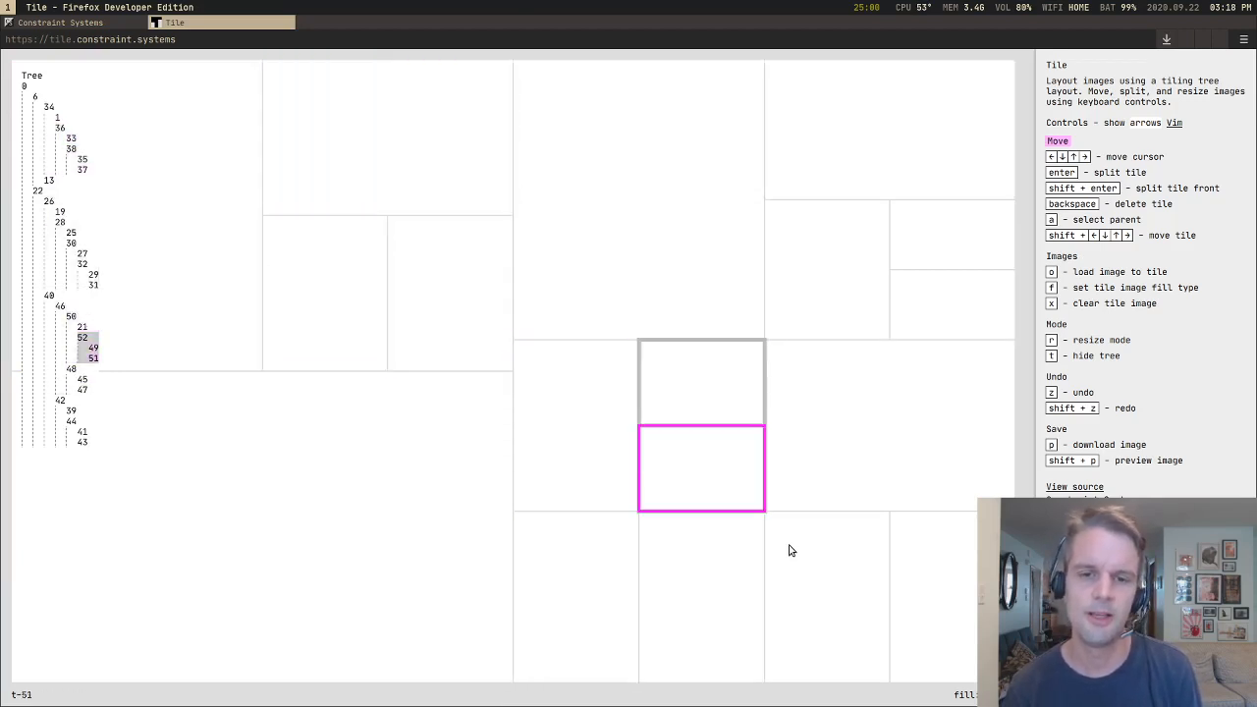
pyautogui.press('Up')
pyautogui.press('Left')
pyautogui.press('Right')
pyautogui.press('Down')
pyautogui.press('Up')
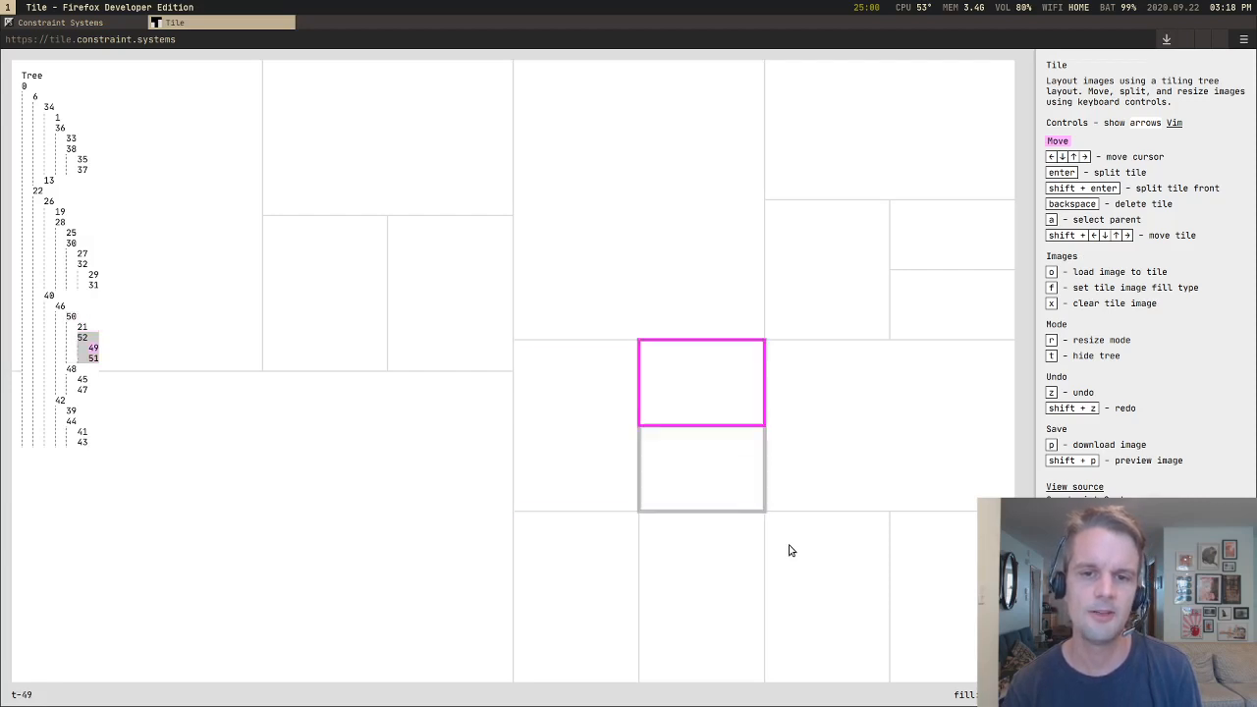
pyautogui.press('o')
pyautogui.press('Return')
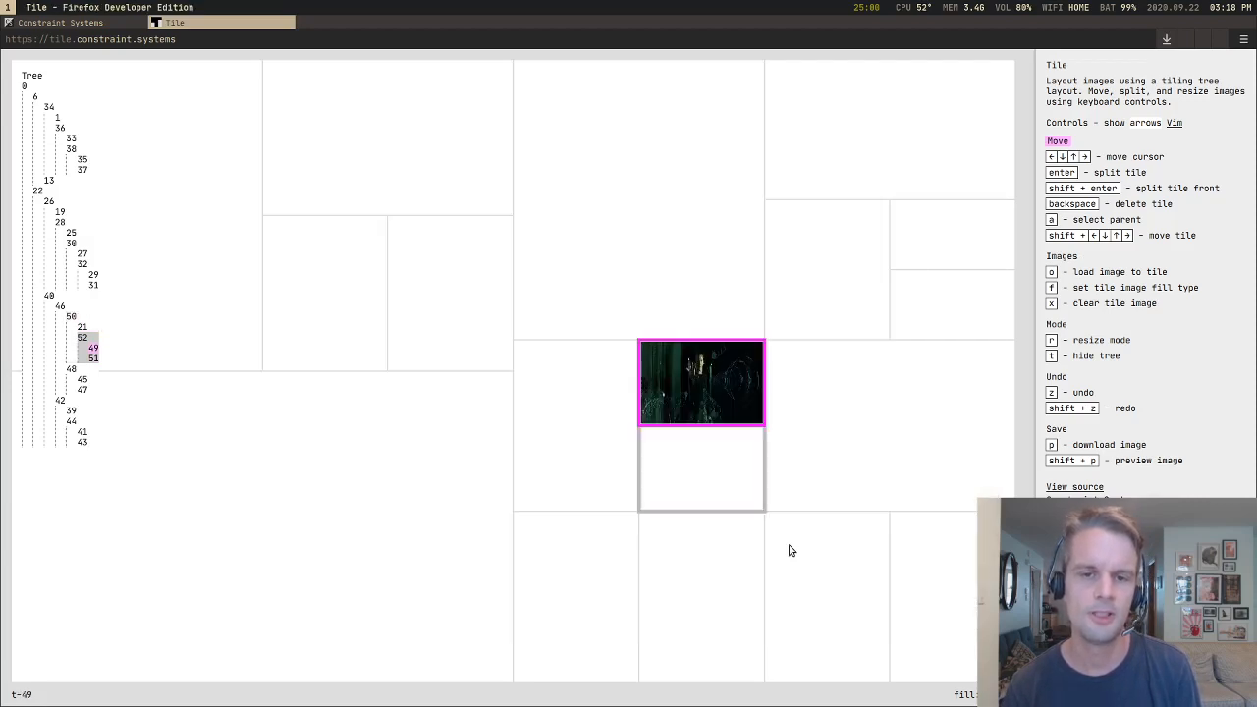
# Step: Select each successive parent container from the image tile up to the root of the tree
pyautogui.press('a')
pyautogui.press('a')
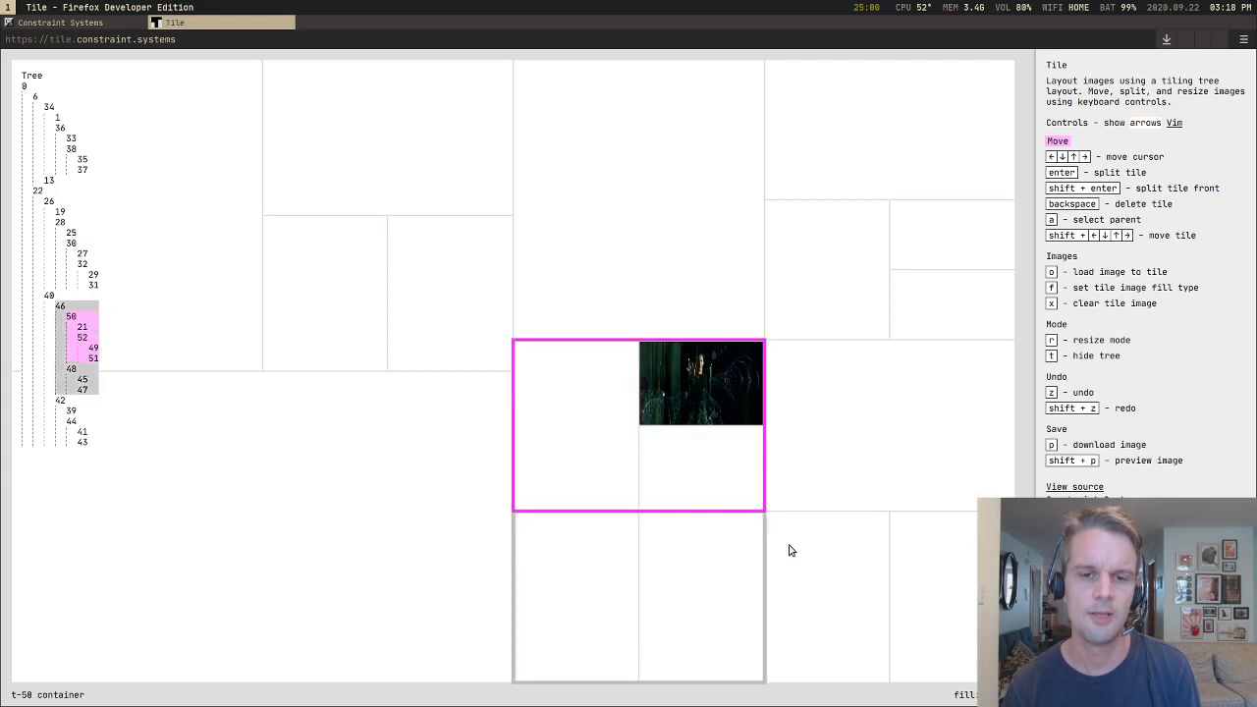
pyautogui.press('a')
pyautogui.press('a')
pyautogui.press('a')
pyautogui.press('a')
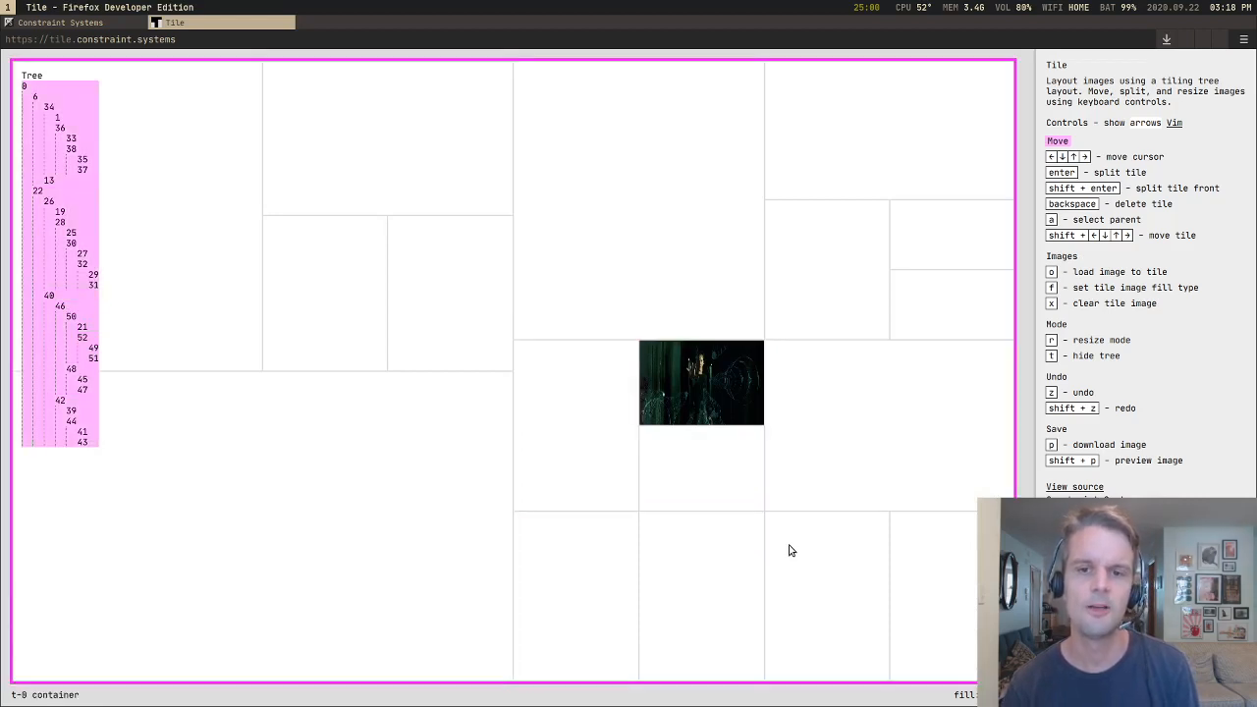
# Step: Move the cursor back to the image tile and select the container holding it and the tile below
pyautogui.press('Right')
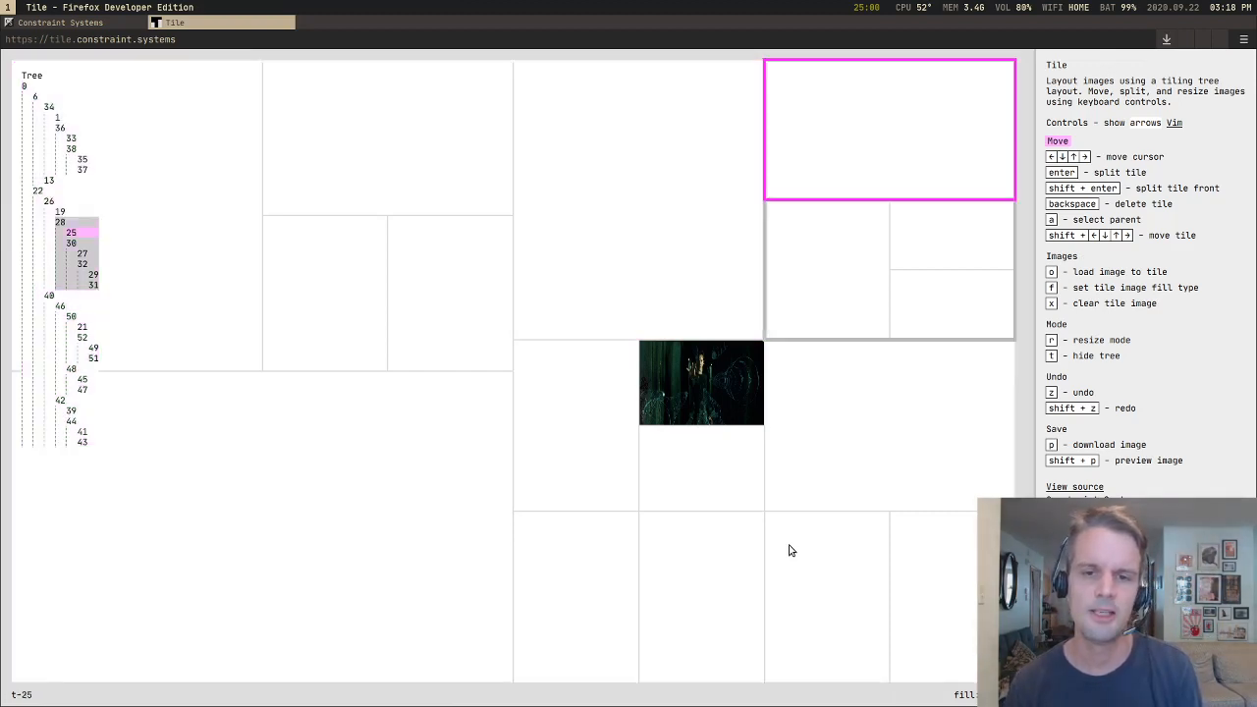
pyautogui.press('Down')
pyautogui.press('Down')
pyautogui.press('Left')
pyautogui.press('Up')
pyautogui.press('a')
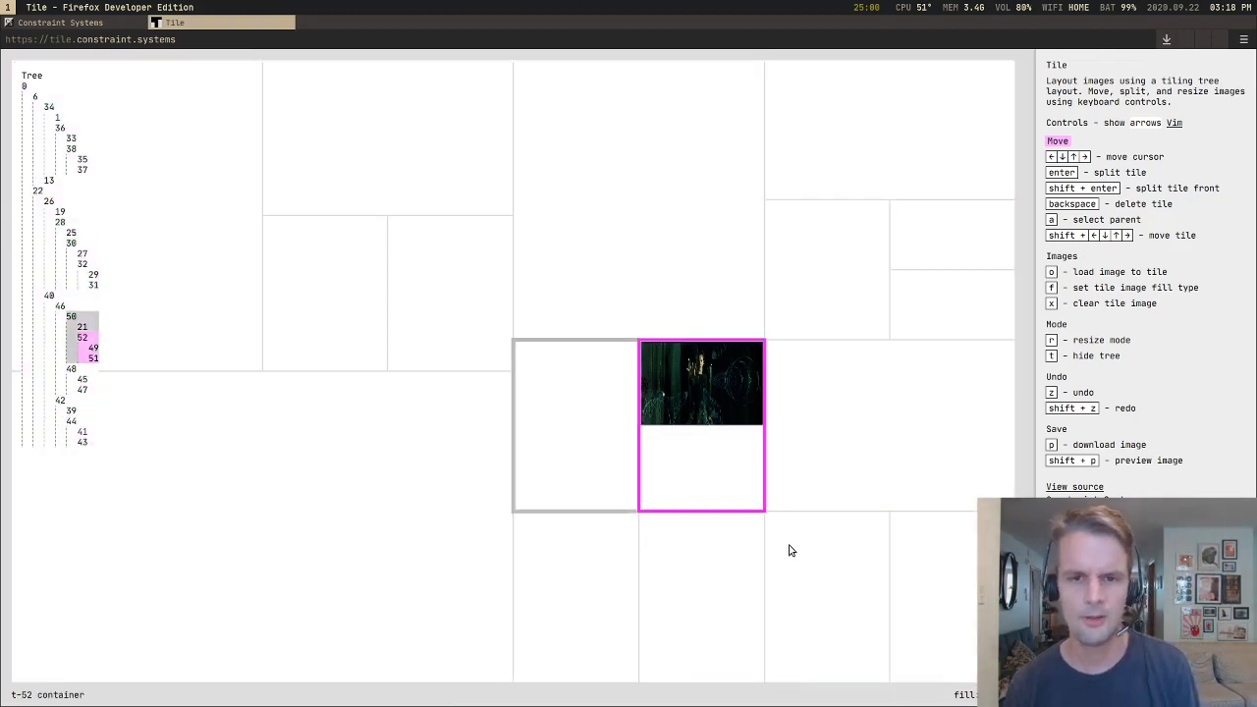
pyautogui.press('r')
pyautogui.press('r')
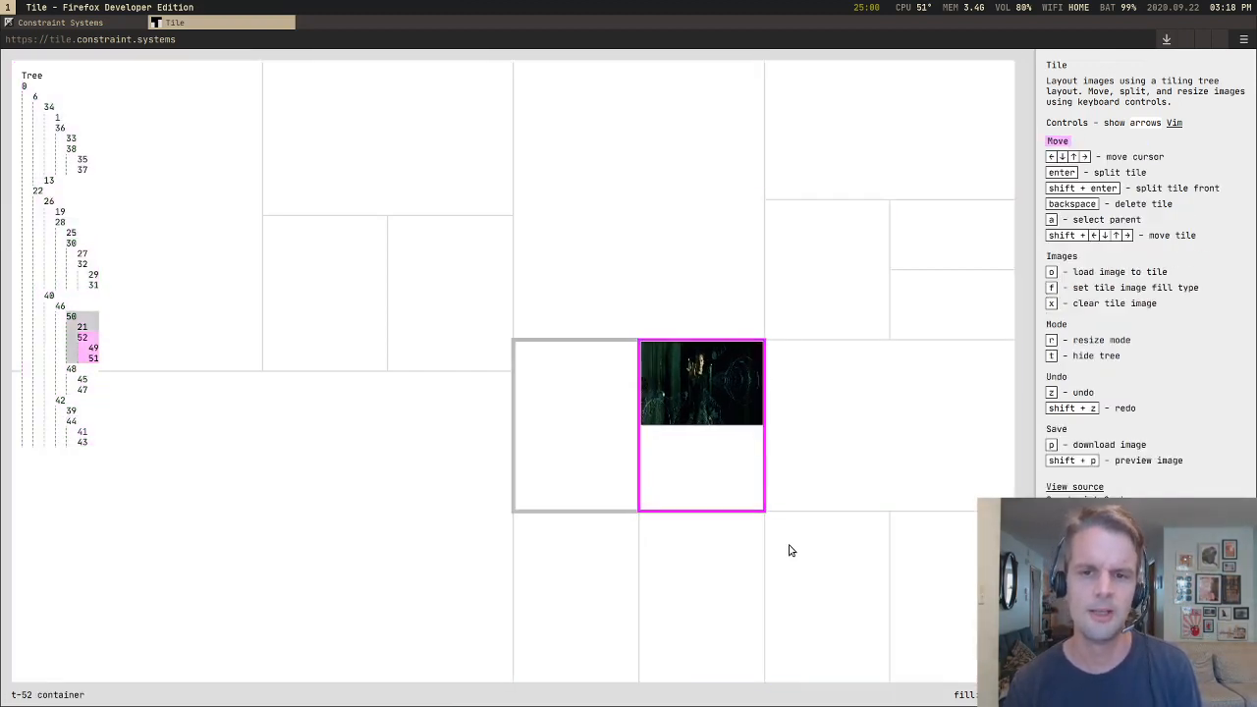
# Step: Move the image container right into the neighbouring wide tile, and back left to form a column beside the lower centre group
pyautogui.hotkey('shift', 'Right')
pyautogui.hotkey('shift', 'Right')
pyautogui.hotkey('shift', 'Right')
pyautogui.press('Return')
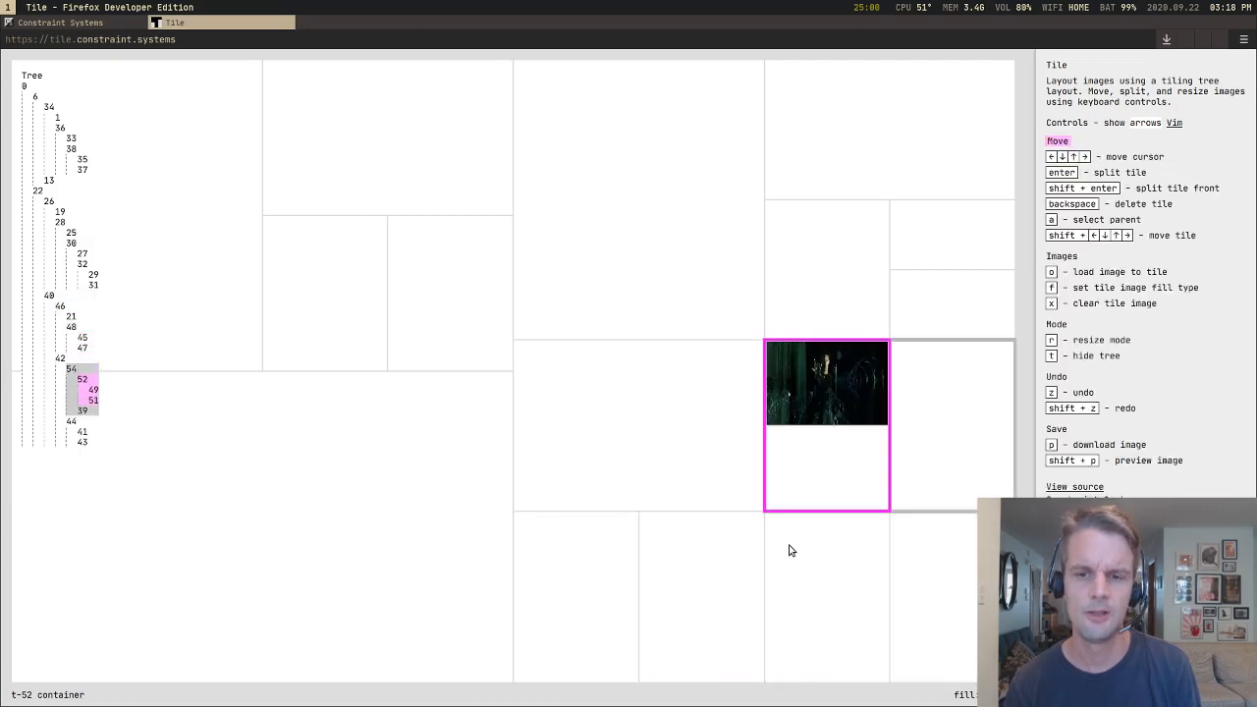
pyautogui.hotkey('shift', 'Left')
pyautogui.hotkey('shift', 'Left')
pyautogui.press('Return')
pyautogui.hotkey('shift', 'Left')
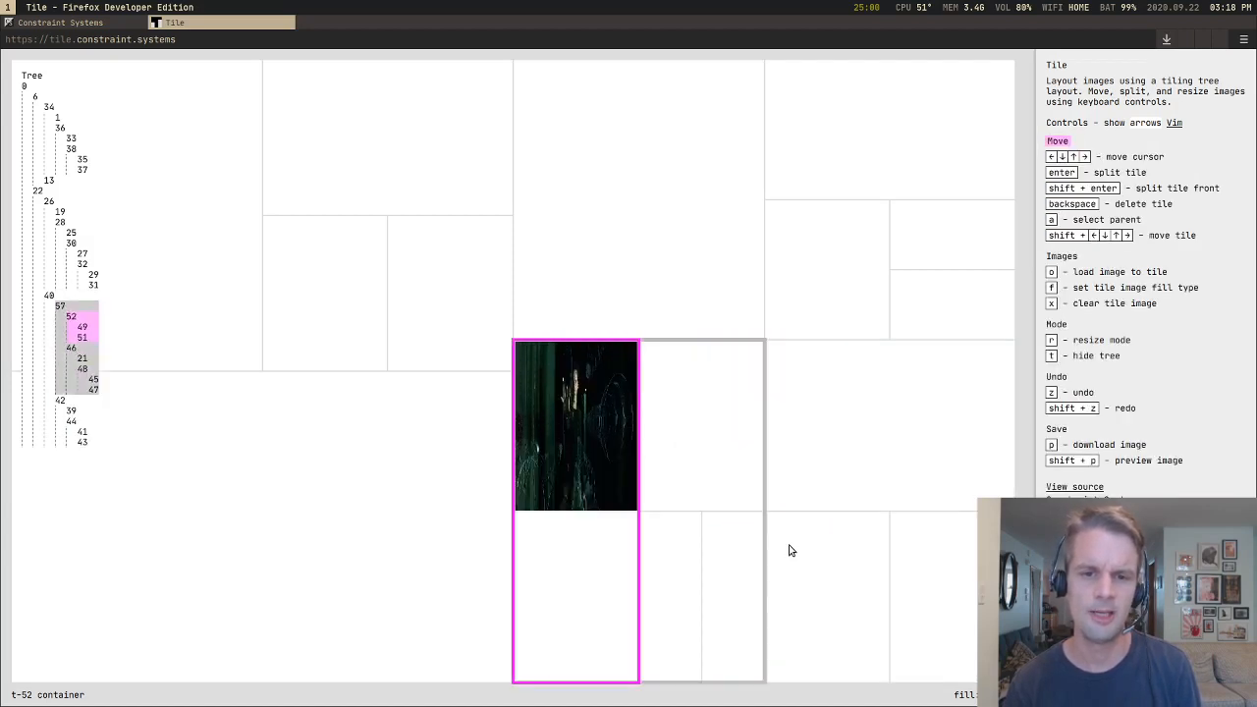
# Step: Move the image container up into the upper-left quarter's wide tile, and down below that tile's group
pyautogui.hotkey('shift', 'Up')
pyautogui.hotkey('shift', 'Up')
pyautogui.press('Return')
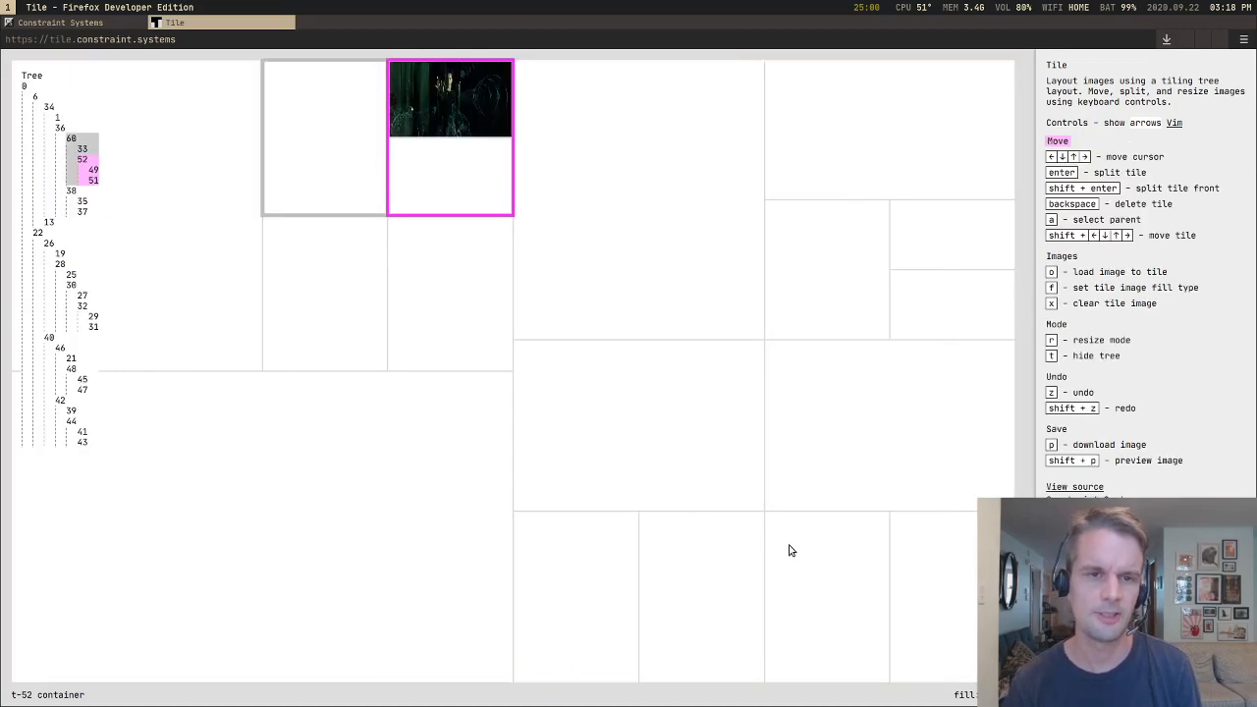
pyautogui.hotkey('shift', 'Down')
pyautogui.hotkey('shift', 'Down')
pyautogui.hotkey('shift', 'Down')
pyautogui.press('Return')
pyautogui.hotkey('shift', 'Down')
pyautogui.hotkey('shift', 'Down')
pyautogui.hotkey('shift', 'Down')
pyautogui.hotkey('shift', 'Down')
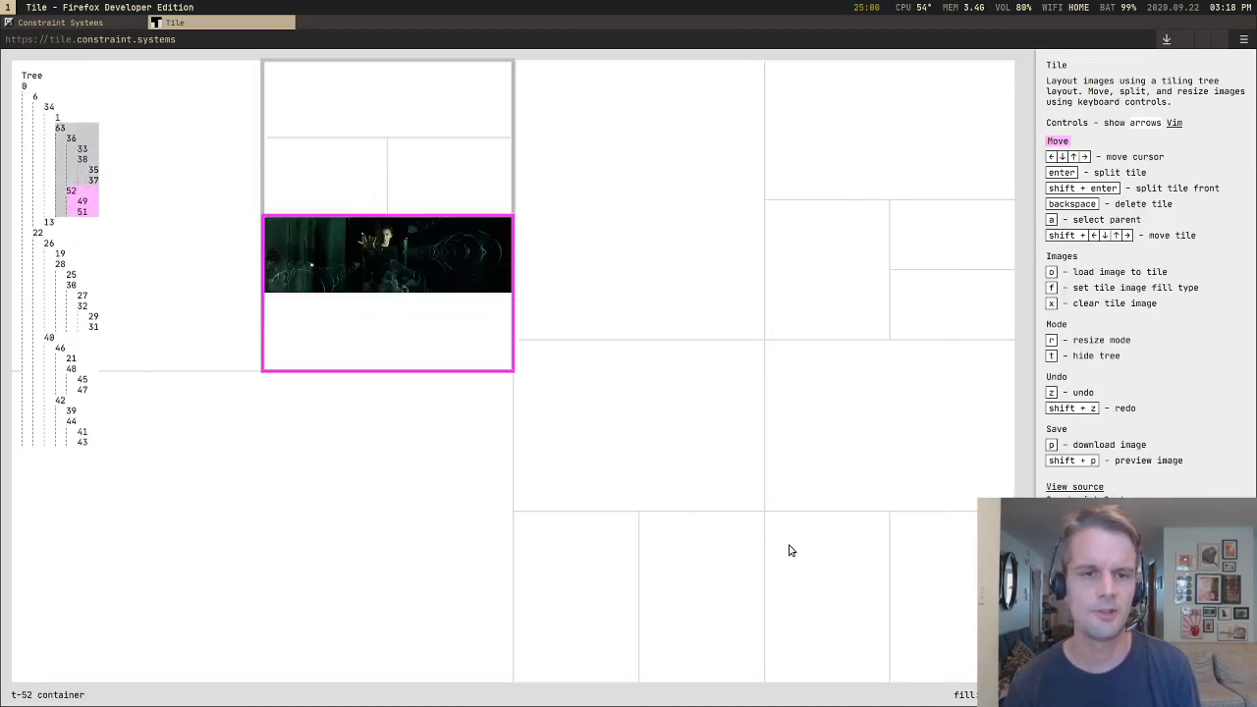
# Step: Move the image container out to a full-height column between the halves, and into the right half between its two rows
pyautogui.hotkey('shift', 'Down')
pyautogui.hotkey('shift', 'Down')
pyautogui.hotkey('shift', 'Right')
pyautogui.hotkey('shift', 'Right')
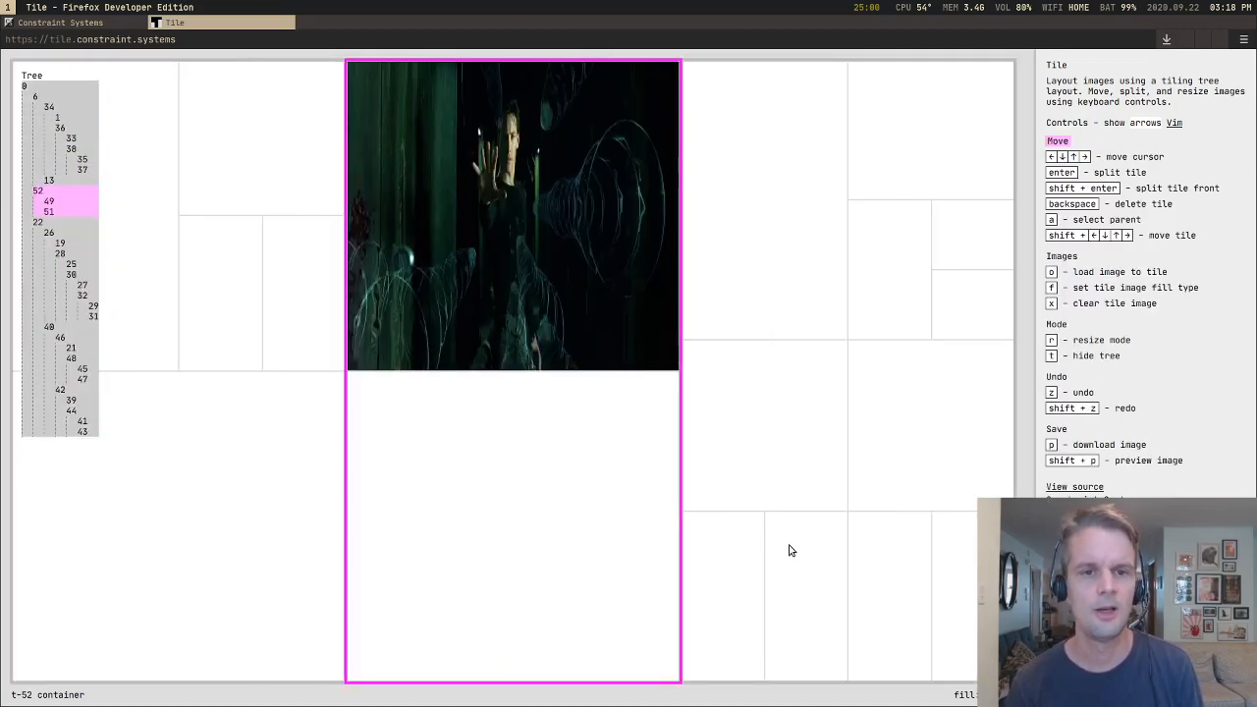
pyautogui.hotkey('shift', 'Right')
pyautogui.press('Down')
pyautogui.hotkey('shift', 'Down')
# Step: Move the image container down into the right half's first narrow bottom tile, and back left to the full-height centre column
pyautogui.hotkey('shift', 'Down')
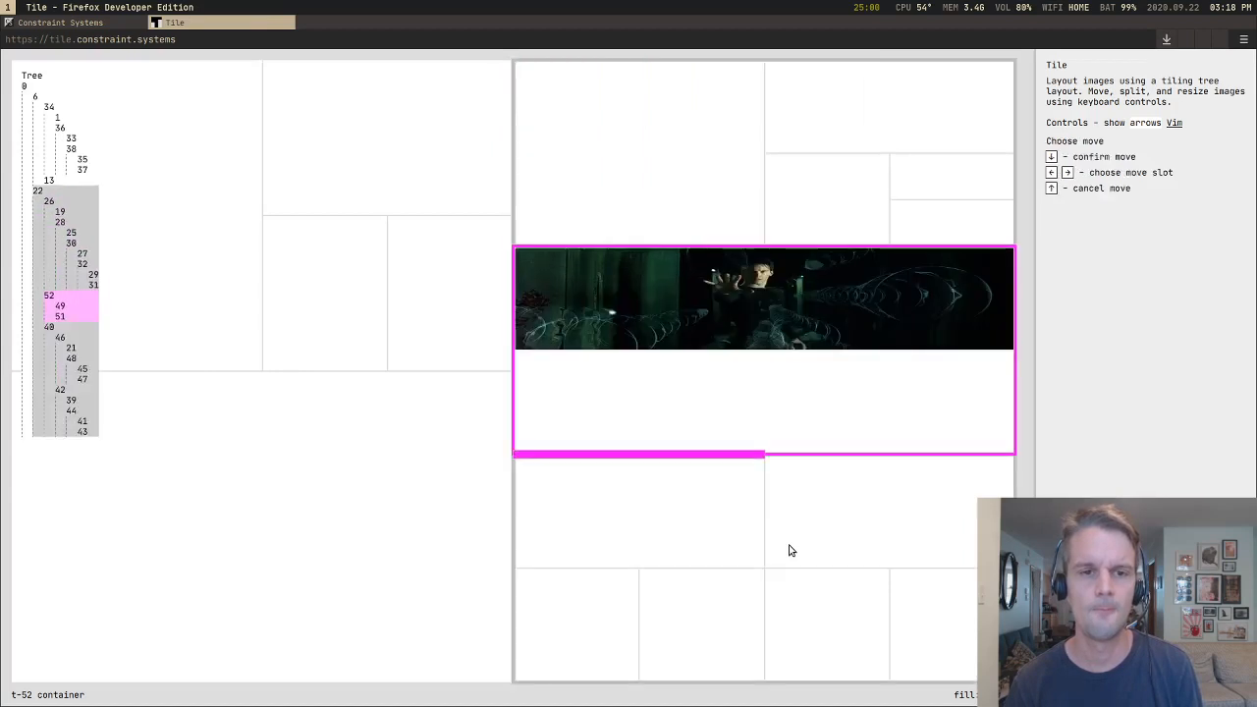
pyautogui.press('Down')
pyautogui.hotkey('shift', 'Down')
pyautogui.hotkey('shift', 'Down')
pyautogui.hotkey('shift', 'Down')
pyautogui.press('Down')
pyautogui.hotkey('shift', 'Left')
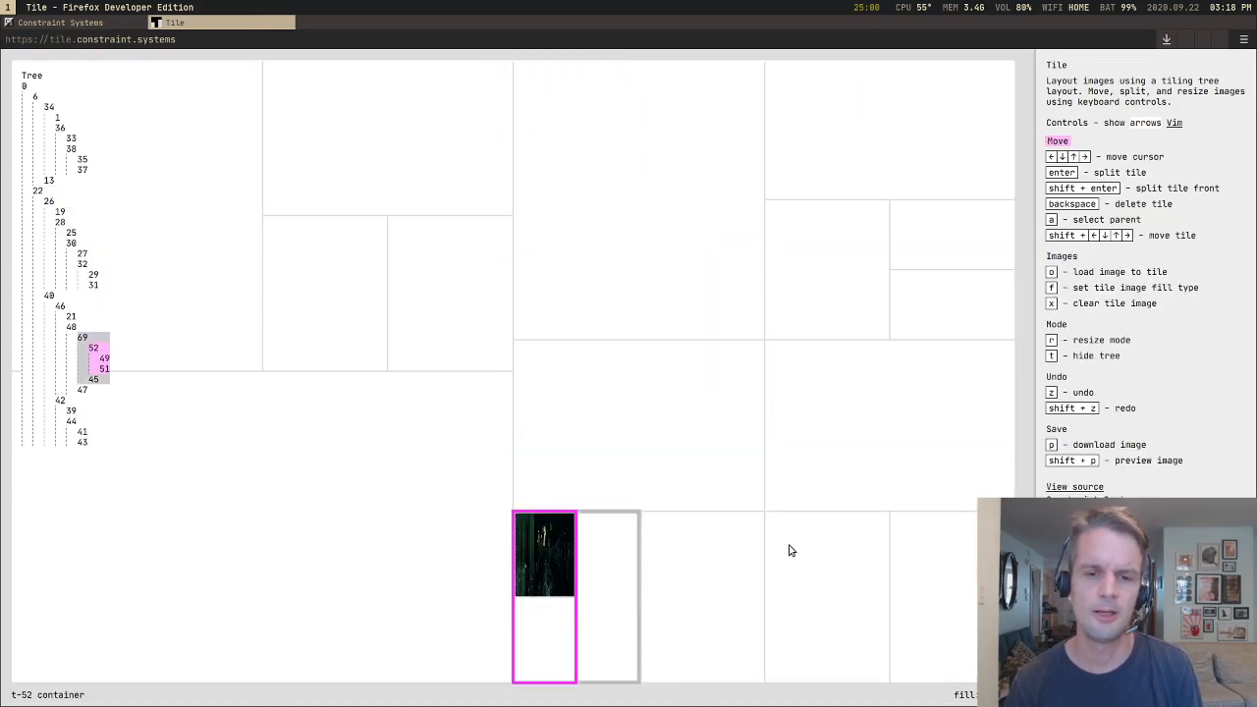
pyautogui.hotkey('shift', 'Left')
pyautogui.hotkey('shift', 'Left')
pyautogui.hotkey('shift', 'Left')
pyautogui.hotkey('shift', 'Left')
pyautogui.hotkey('shift', 'Left')
pyautogui.hotkey('shift', 'Left')
pyautogui.hotkey('shift', 'Left')
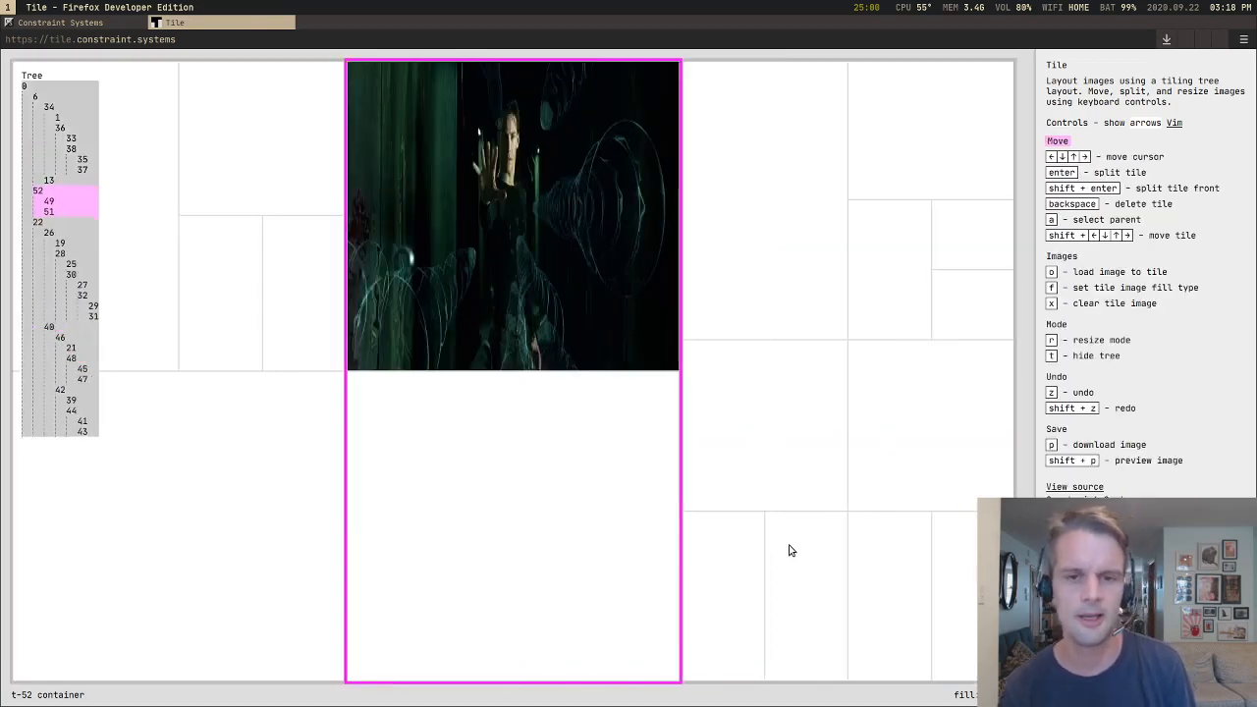
# Step: Move the image container into the upper-left quarter, between the wide tile and the two narrow tiles
pyautogui.hotkey('shift', 'Left')
pyautogui.press('Left')
pyautogui.hotkey('shift', 'Down')
pyautogui.hotkey('shift', 'Down')
pyautogui.hotkey('shift', 'Down')
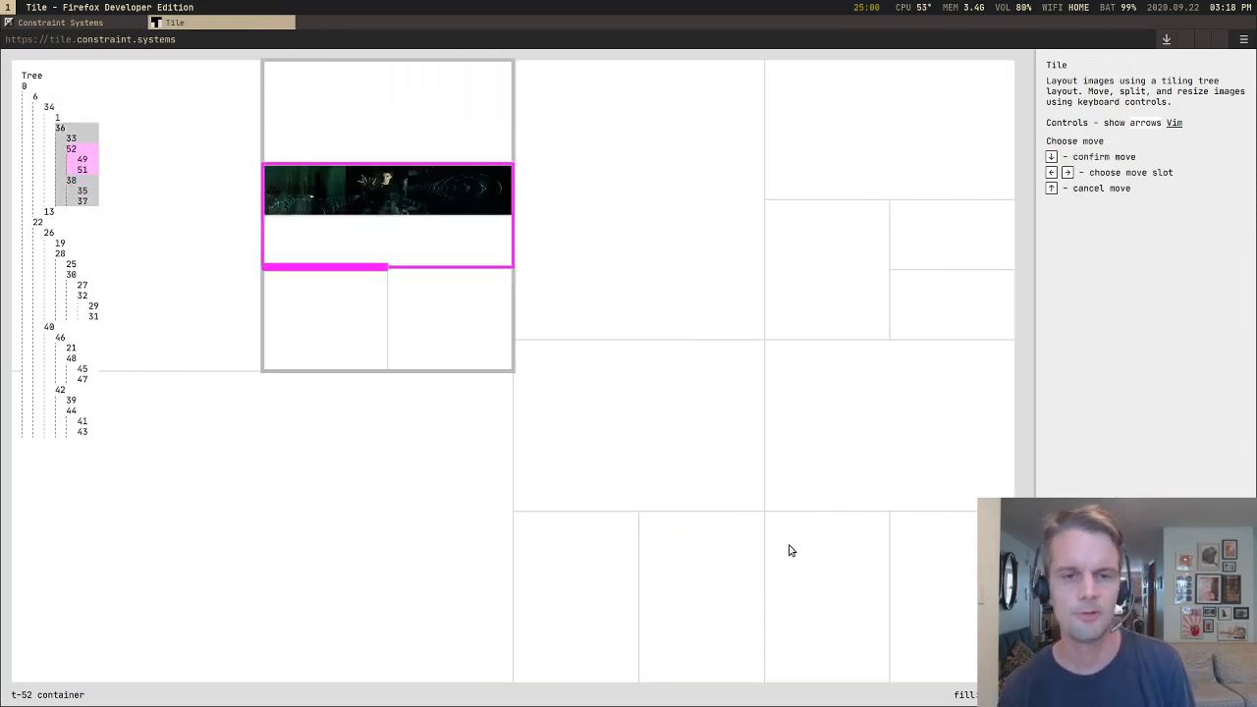
# Step: Move the image container down through the narrow tiles and out to the upper-left quarter's right edge
pyautogui.press('Down')
pyautogui.hotkey('shift', 'Down')
pyautogui.hotkey('shift', 'Down')
pyautogui.hotkey('shift', 'Right')
pyautogui.hotkey('shift', 'Right')
pyautogui.hotkey('shift', 'Right')
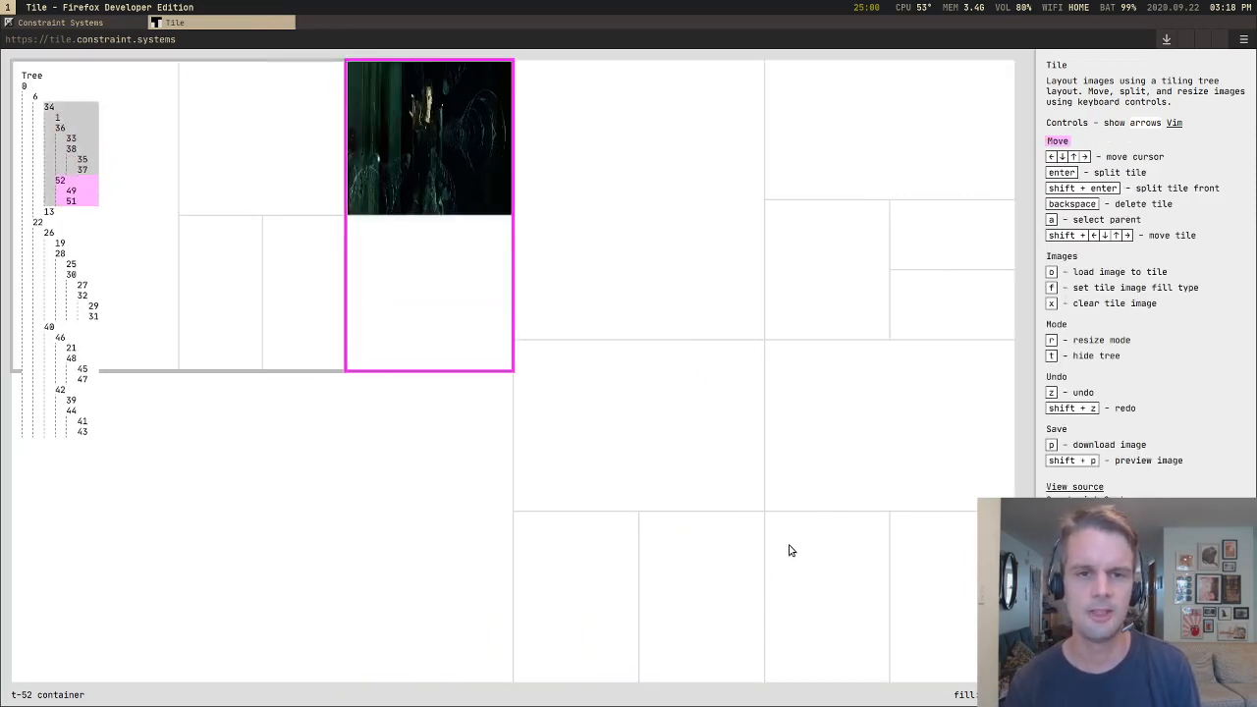
# Step: Move the image container into the right half's tall tile, and down to the lower part of the wide tile beneath it
pyautogui.hotkey('shift', 'Right')
pyautogui.hotkey('shift', 'Right')
pyautogui.hotkey('shift', 'Right')
pyautogui.hotkey('shift', 'Right')
pyautogui.press('Right')
pyautogui.hotkey('shift', 'Right')
pyautogui.hotkey('shift', 'Down')
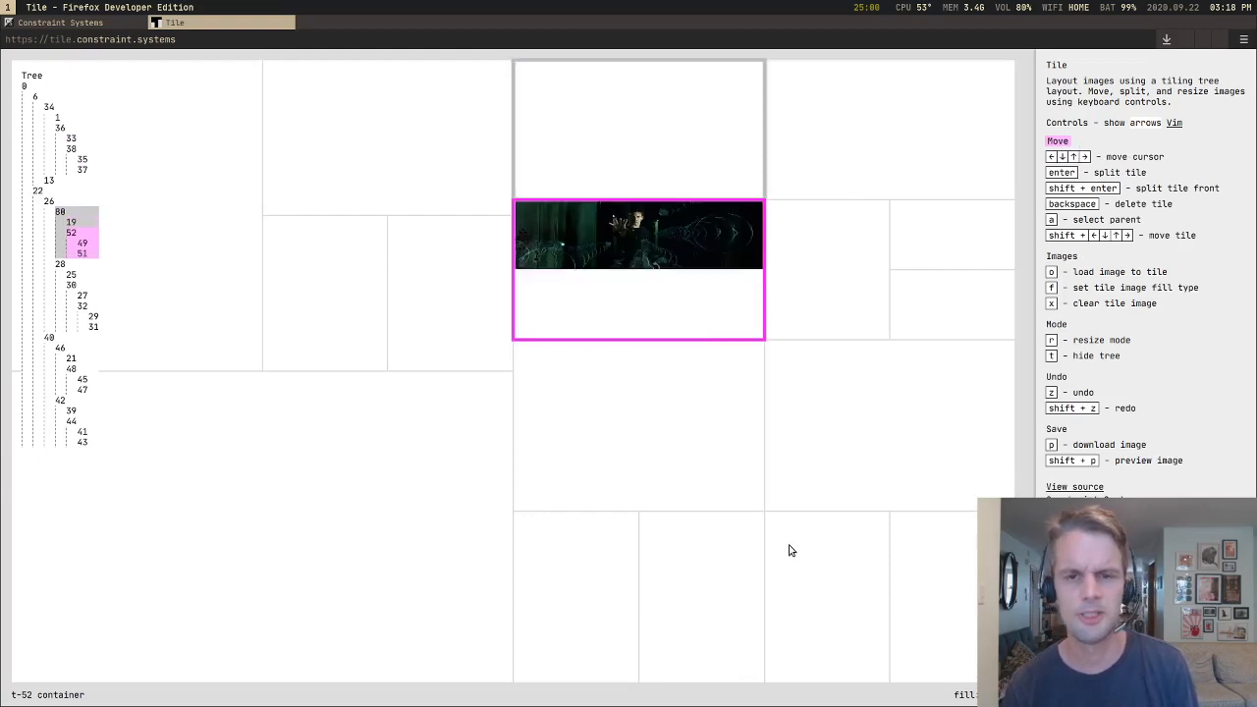
pyautogui.hotkey('shift', 'Down')
pyautogui.hotkey('shift', 'Down')
pyautogui.hotkey('shift', 'Down')
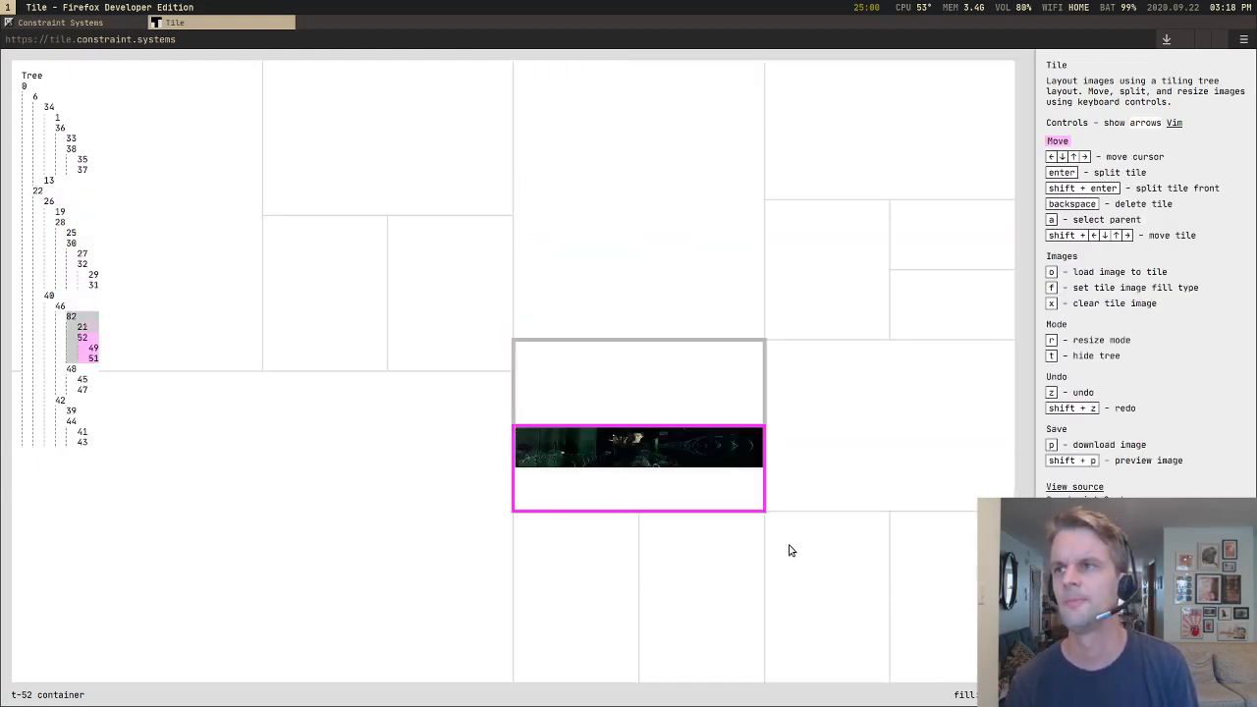
# Step: Reload the page to restore the sample layout and delete the small forest tiles in the lower-left quarter
pyautogui.hotkey('ctrl', 'r')
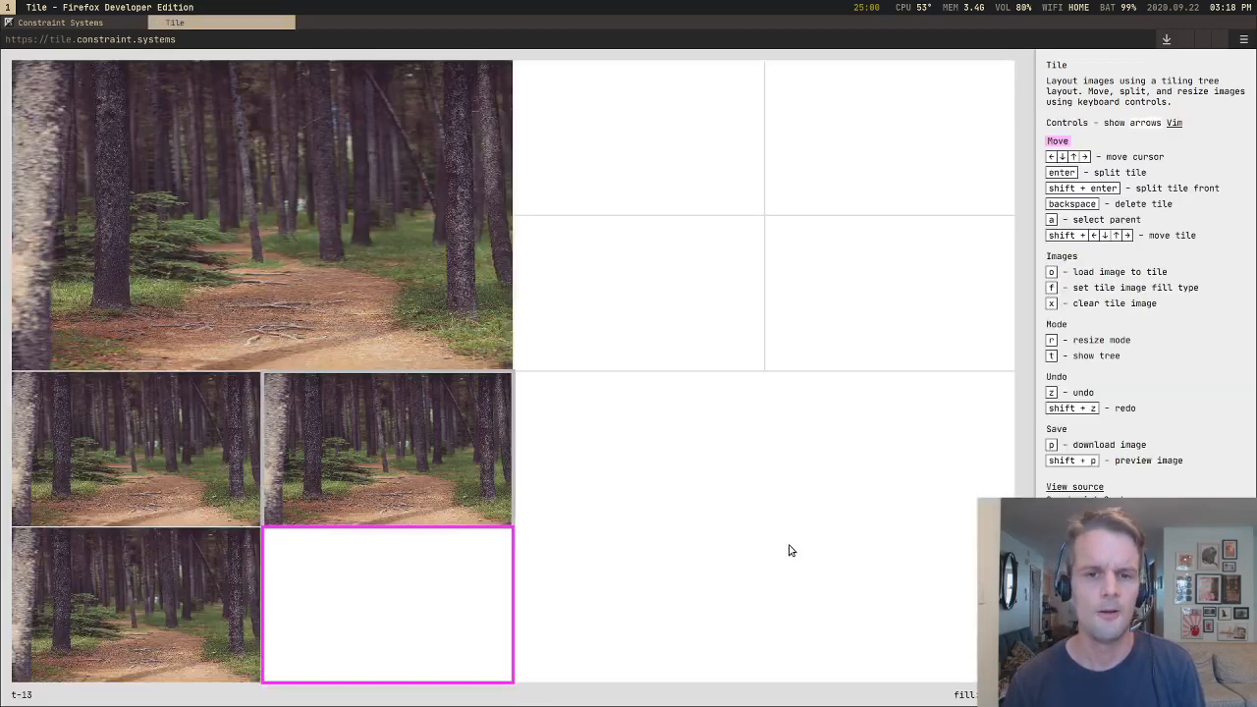
pyautogui.press('Up')
pyautogui.press('BackSpace')
pyautogui.press('BackSpace')
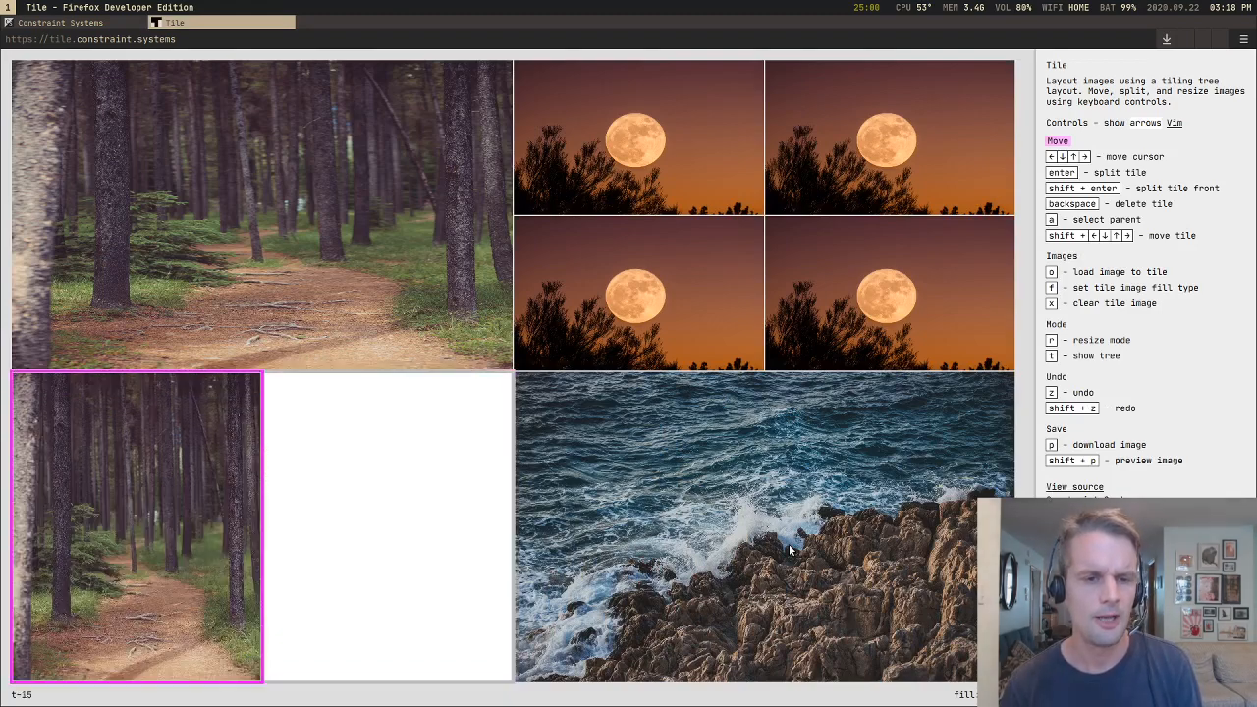
# Step: Delete the moon tiles, the sea tile and the blank tile so that only the large forest image remains
pyautogui.press('BackSpace')
pyautogui.press('Right')
pyautogui.press('Up')
pyautogui.press('BackSpace')
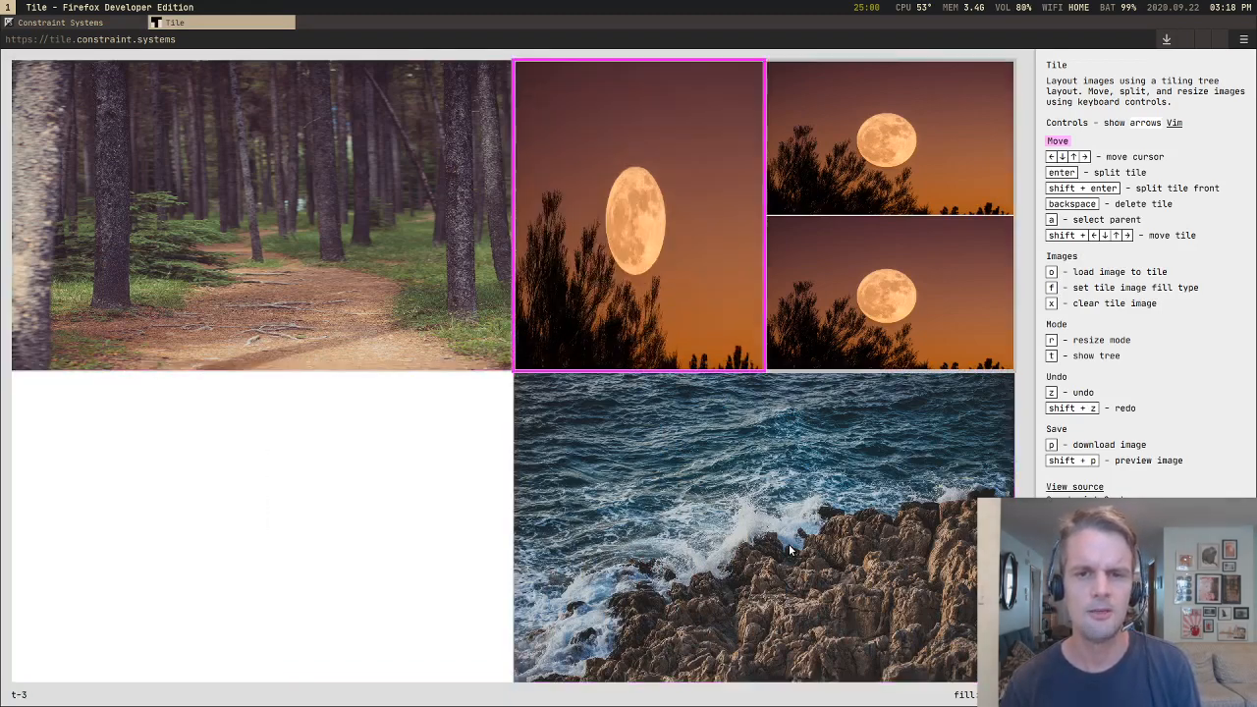
pyautogui.press('BackSpace')
pyautogui.press('BackSpace')
pyautogui.press('BackSpace')
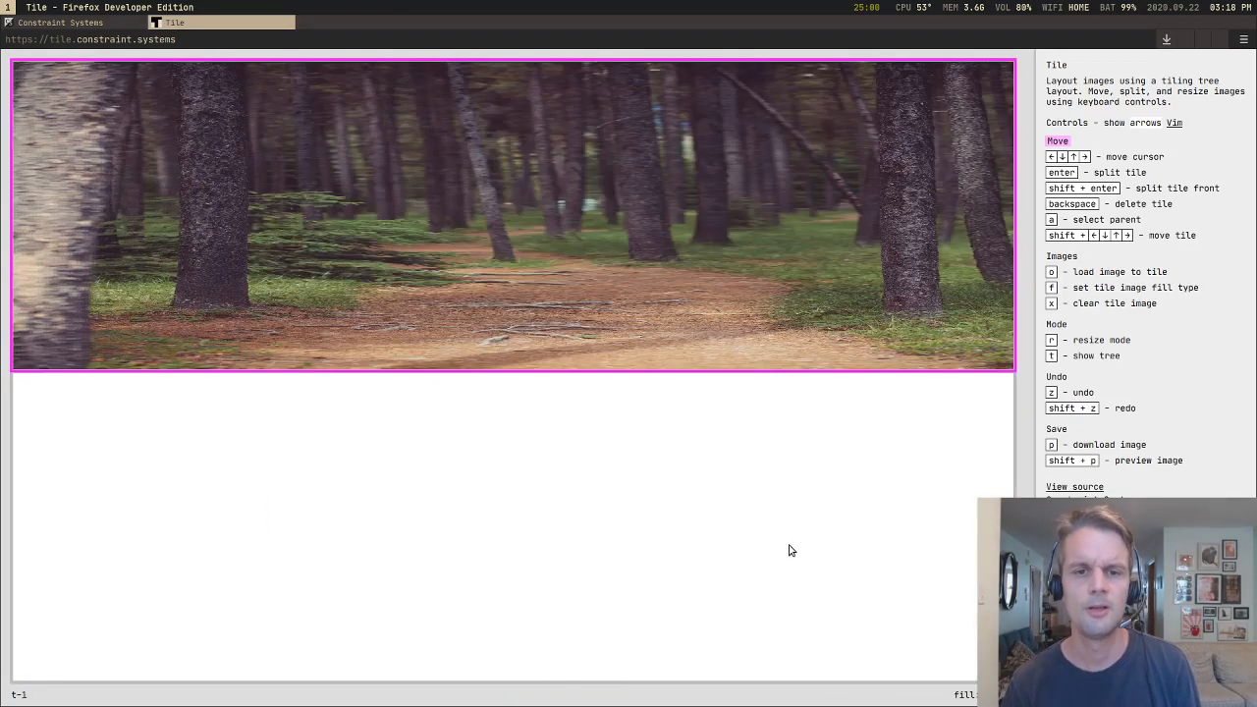
pyautogui.press('Down')
pyautogui.press('BackSpace')
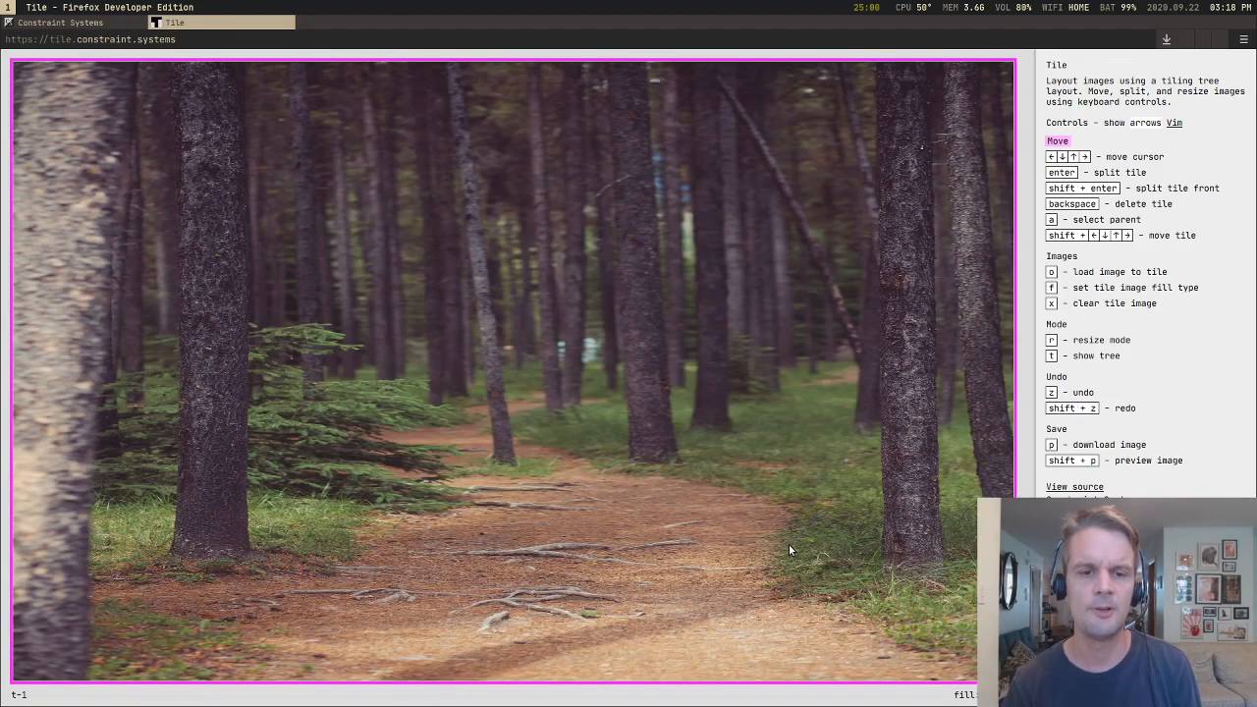
# Step: Split the forest tile into two side-by-side tiles and clear the image from both
pyautogui.press('Return')
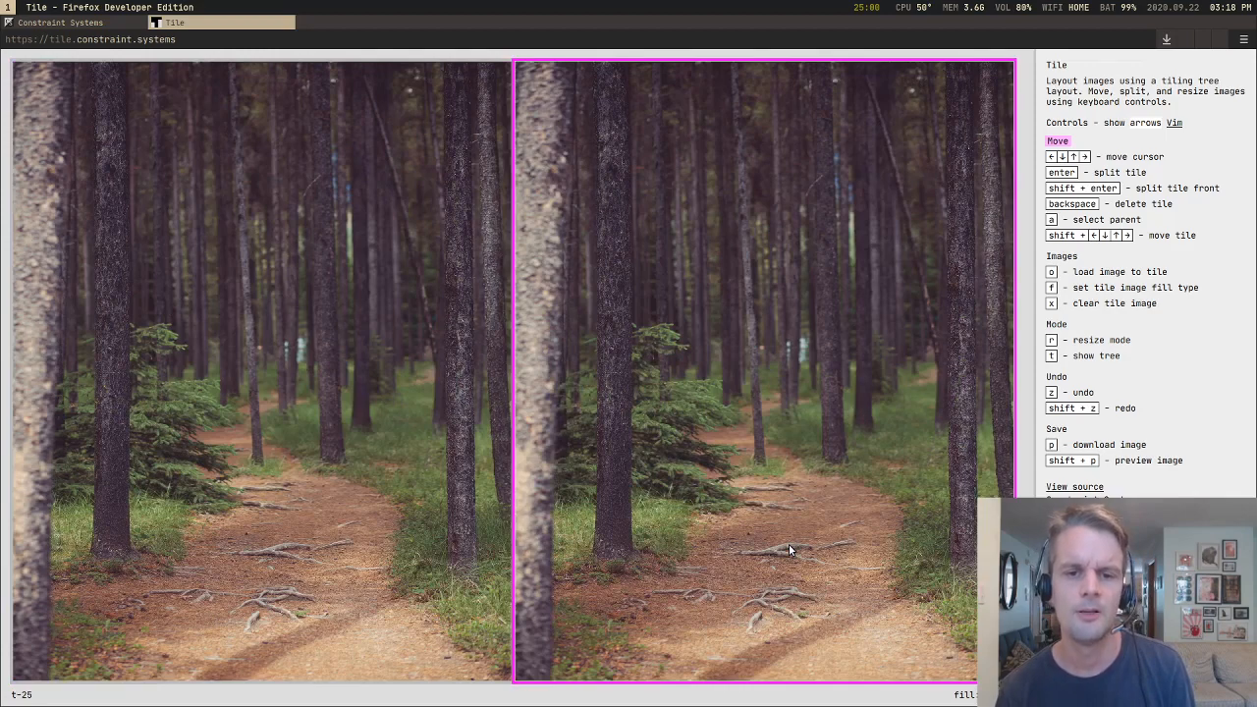
pyautogui.press('x')
pyautogui.press('Left')
pyautogui.press('x')
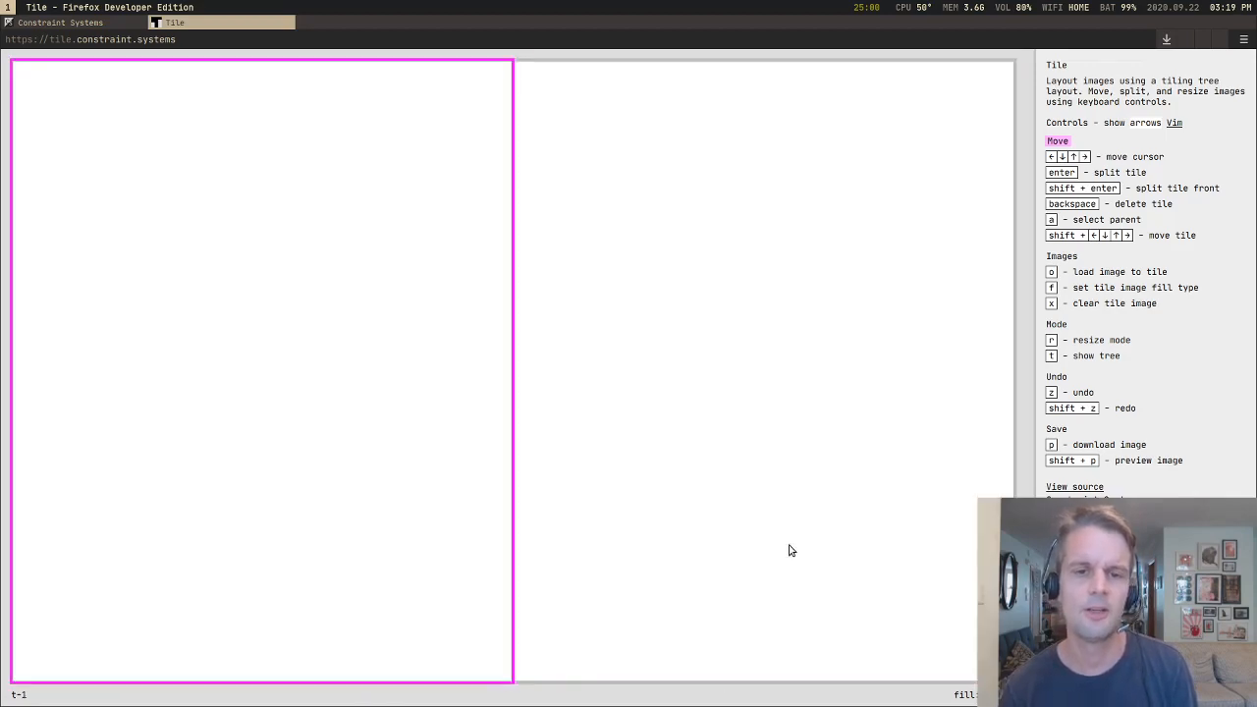
# Step: Move the cursor back and forth between the two blank halves, finishing on the right half
pyautogui.press('Right')
pyautogui.press('Left')
pyautogui.press('Right')
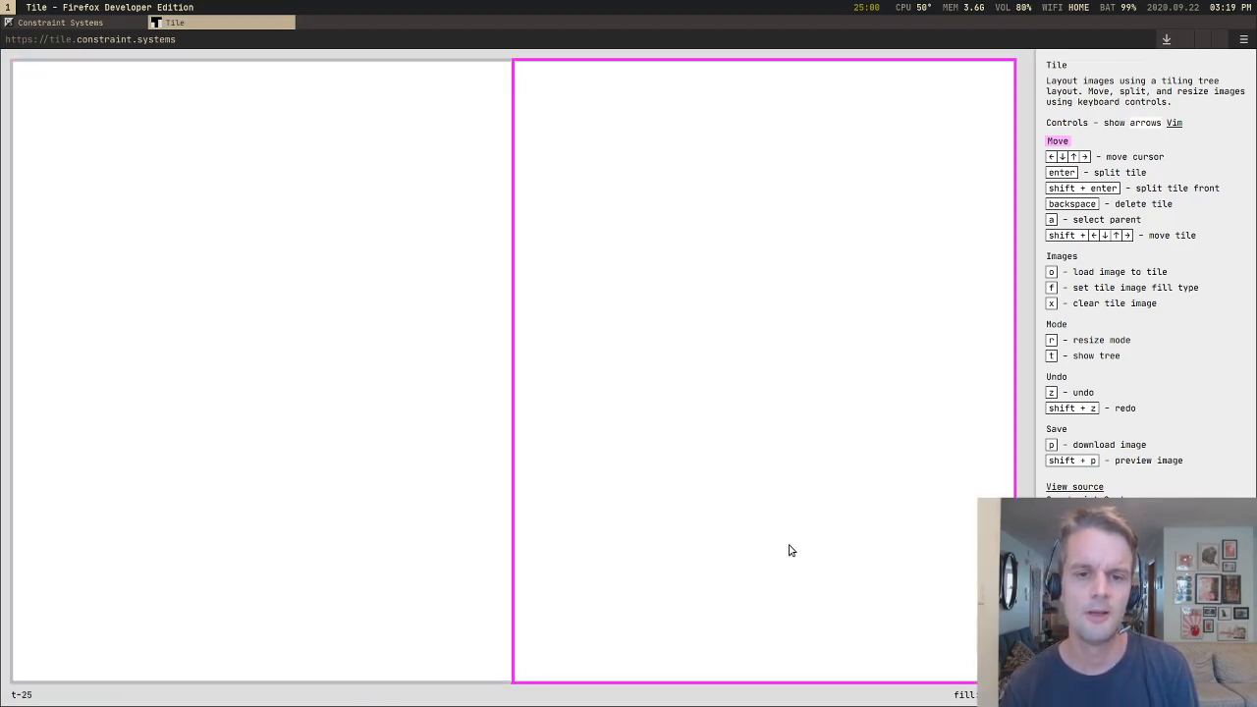
pyautogui.press('Left')
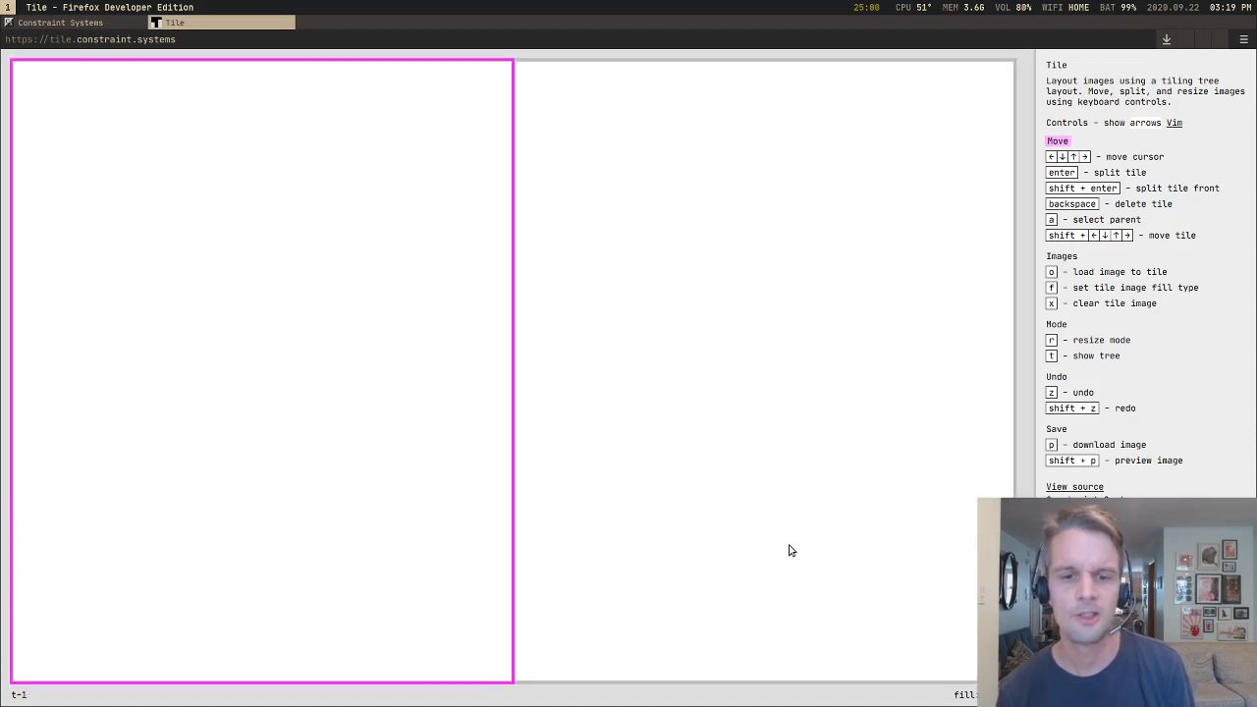
pyautogui.press('Right')
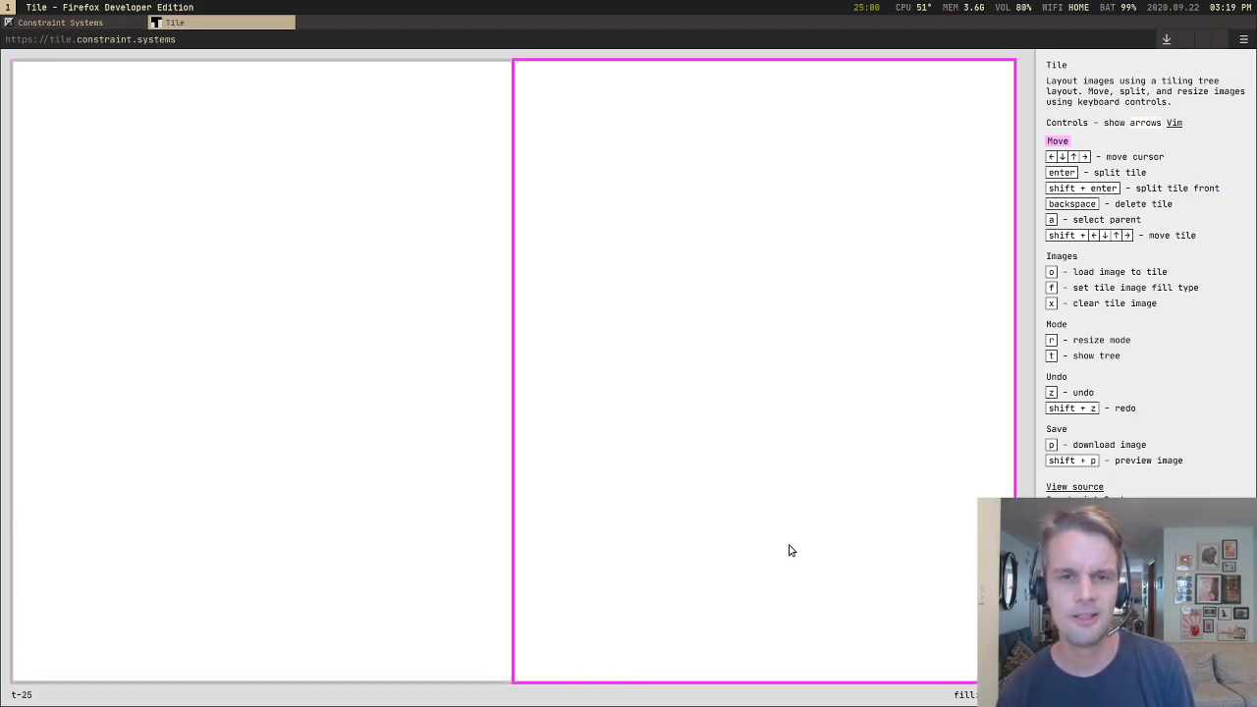
pyautogui.press('Left')
pyautogui.press('Right')
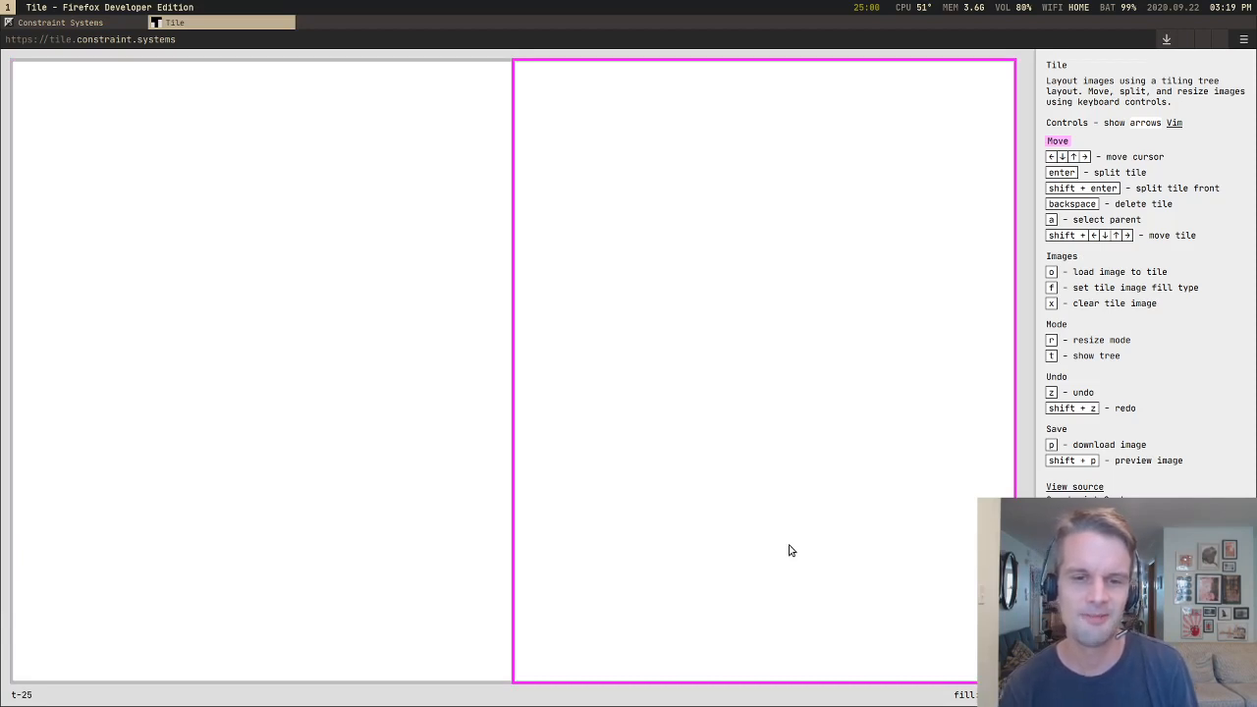
# Step: Split the right half four times in succession, nesting ever smaller tiles toward the layout's lower-right corner
pyautogui.press('Return')
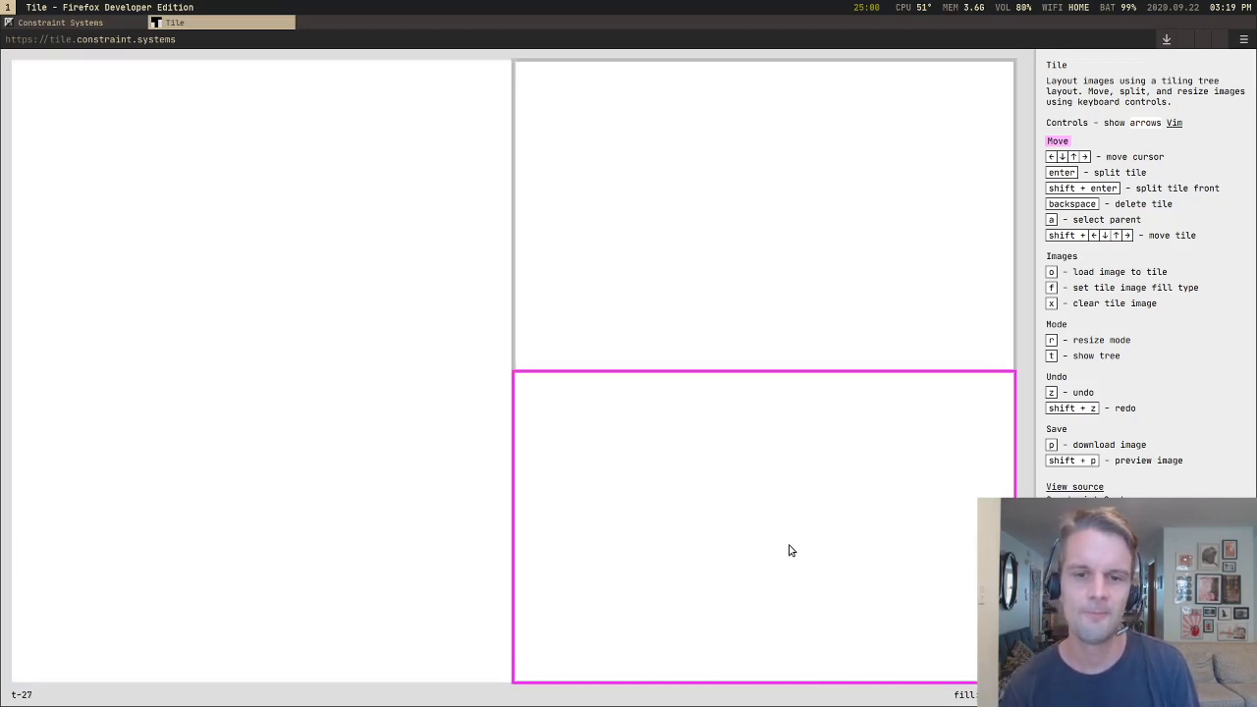
pyautogui.press('Return')
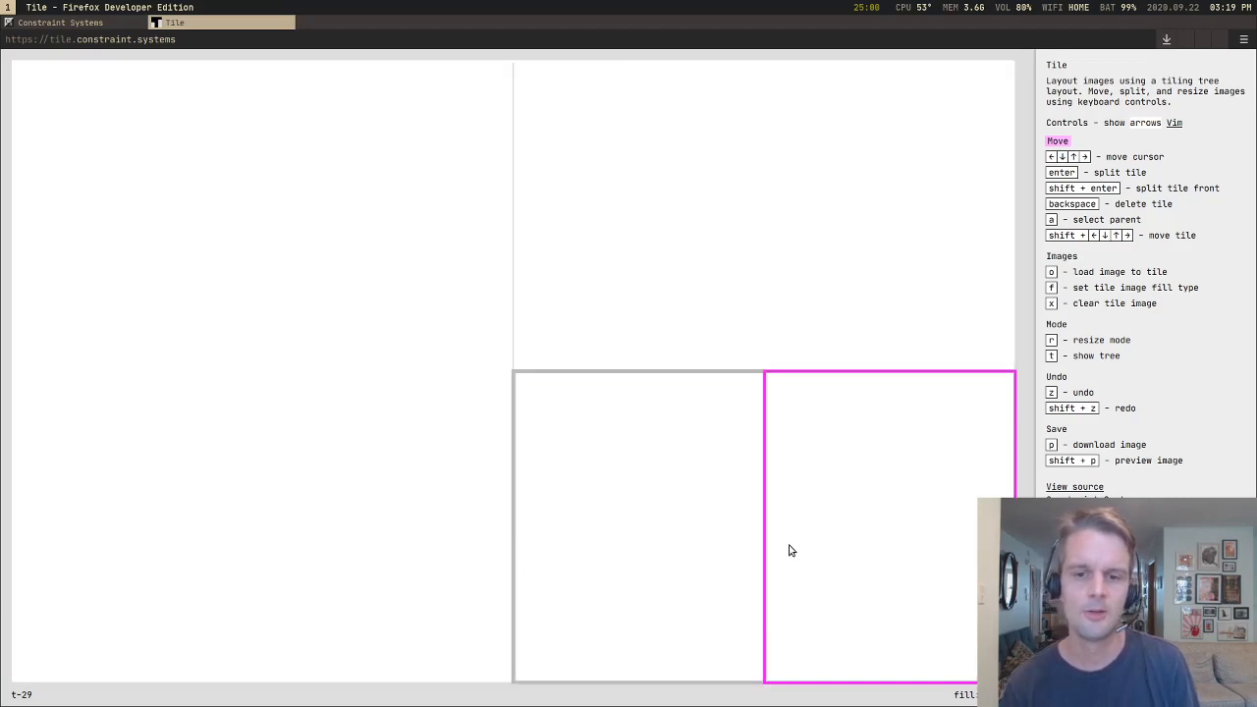
pyautogui.press('Left')
pyautogui.press('Right')
pyautogui.press('Return')
pyautogui.press('Return')
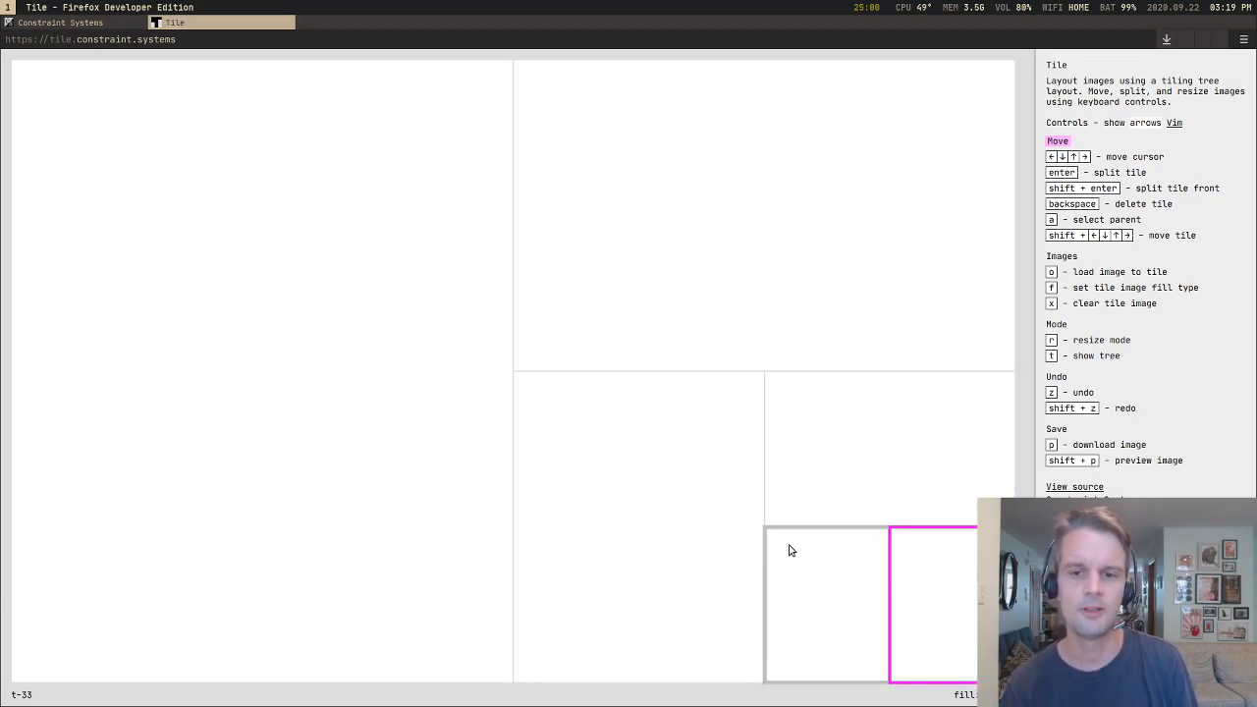
# Step: Move the cursor around the nested tiles, ending on the small tile left of the lower-right corner tile
pyautogui.press('Up')
pyautogui.press('Left')
pyautogui.press('Right')
pyautogui.press('Down')
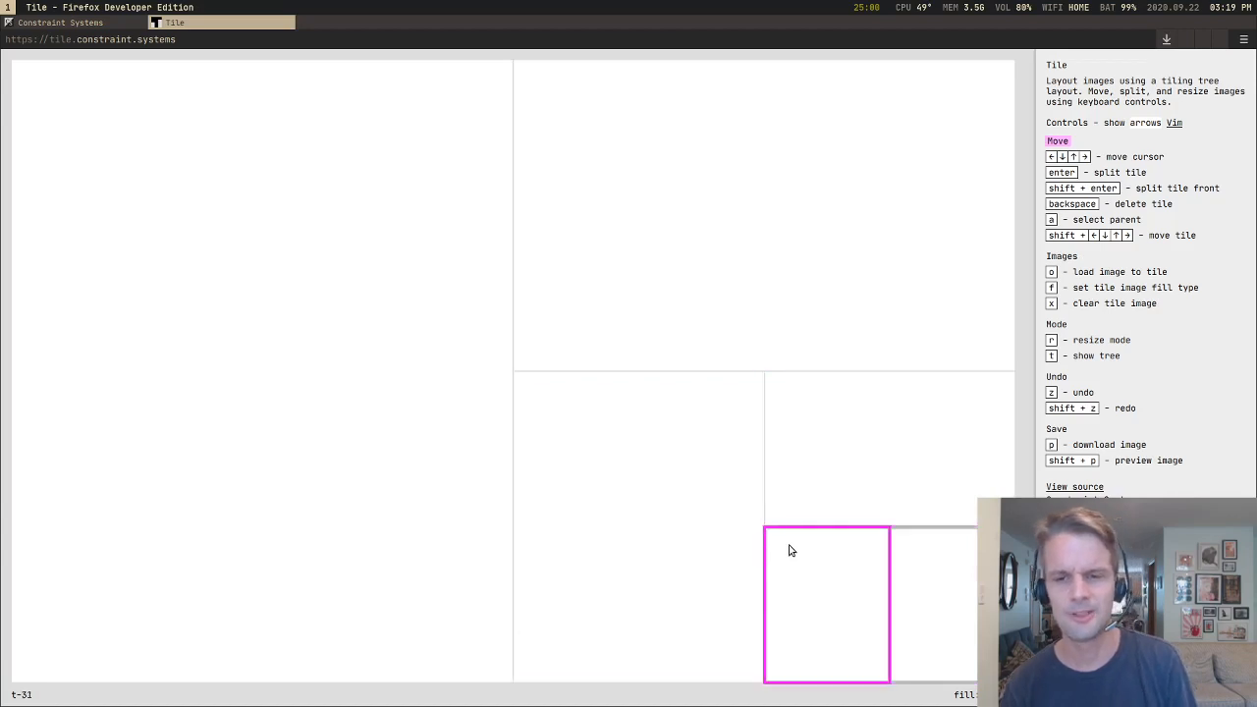
# Step: Delete the nested tiles one after another until only a single blank tile fills the layout
pyautogui.press('BackSpace')
pyautogui.press('BackSpace')
pyautogui.press('BackSpace')
pyautogui.press('BackSpace')
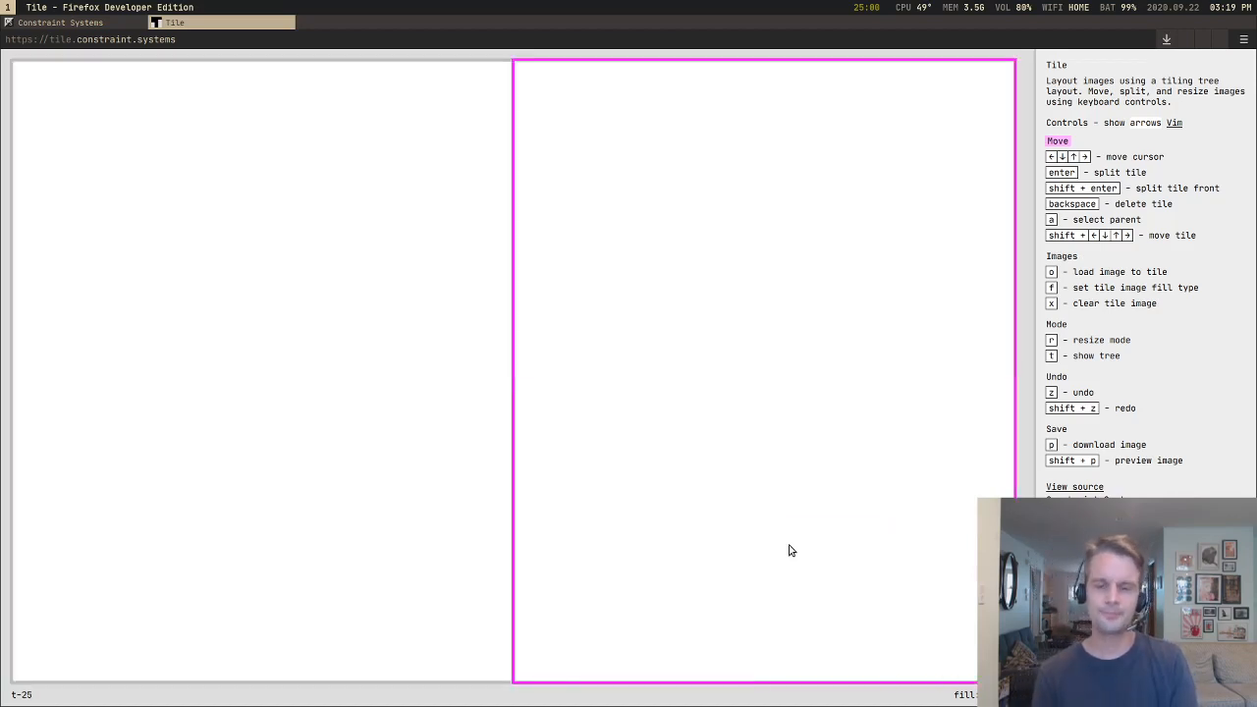
pyautogui.press('BackSpace')
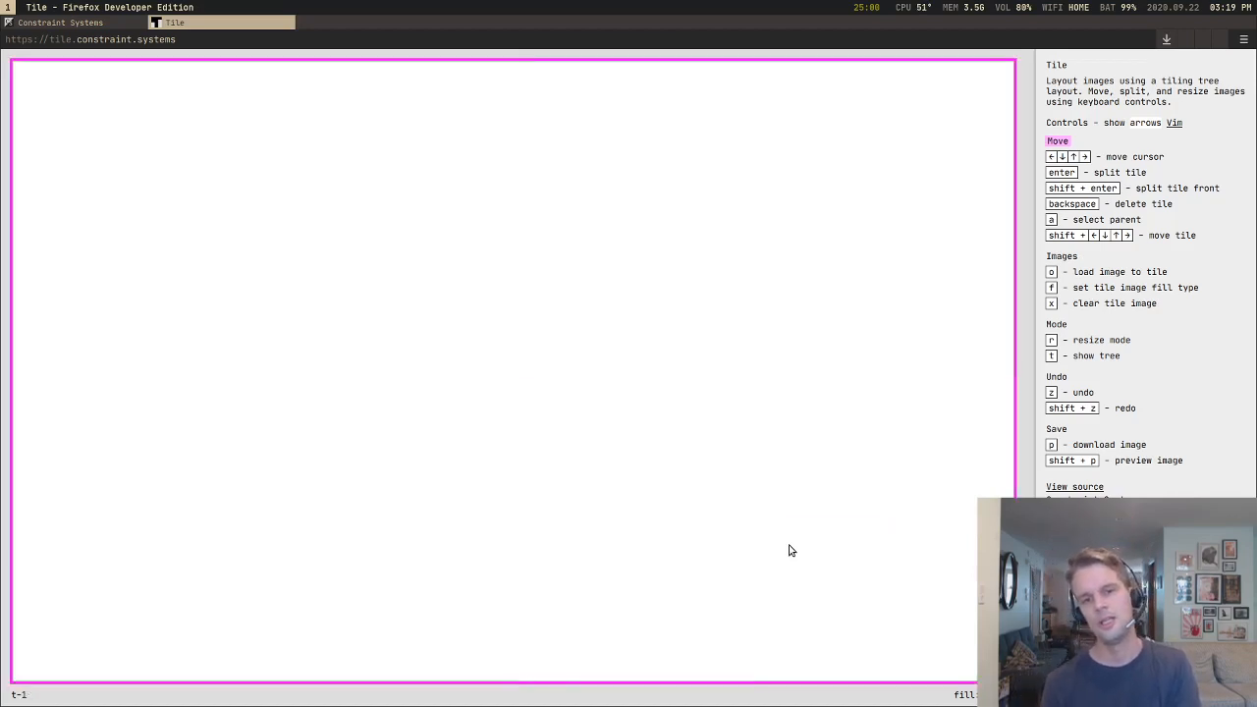
# Step: Split the blank tile in half, split its right half into two stacked tiles, and undo both splits
pyautogui.press('Return')
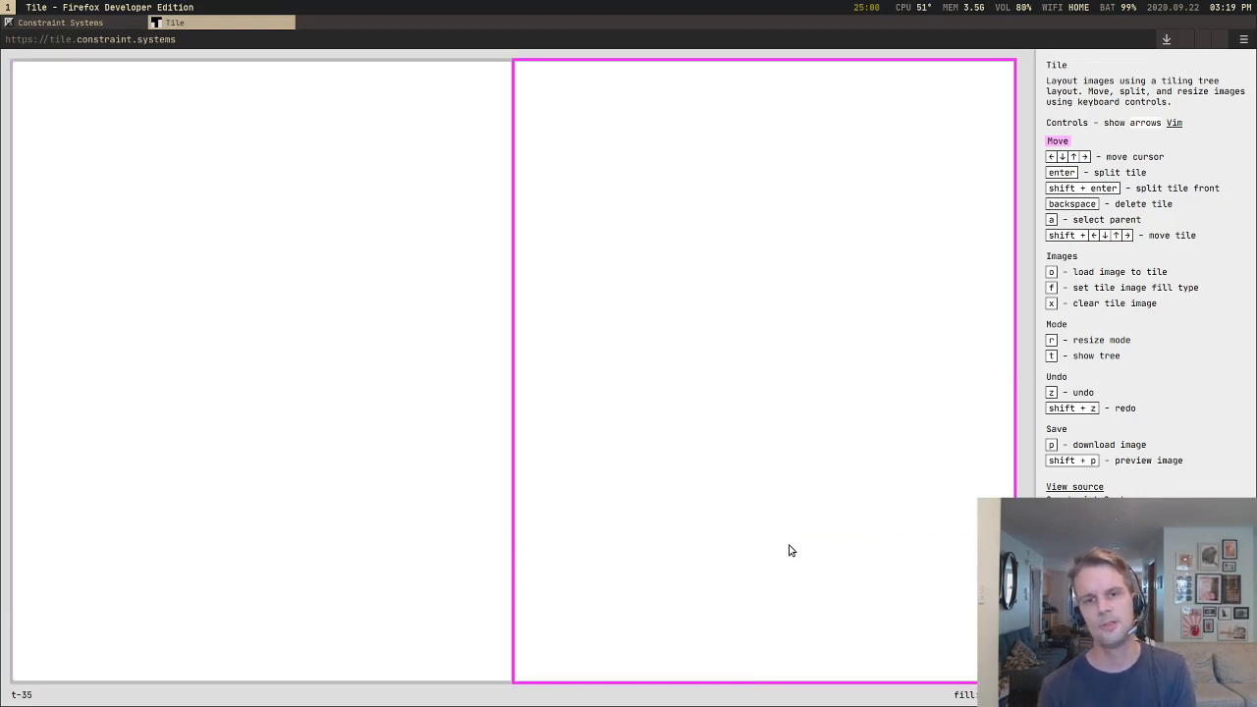
pyautogui.press('super+Return')
pyautogui.press('super+shift+q')
pyautogui.press('Left')
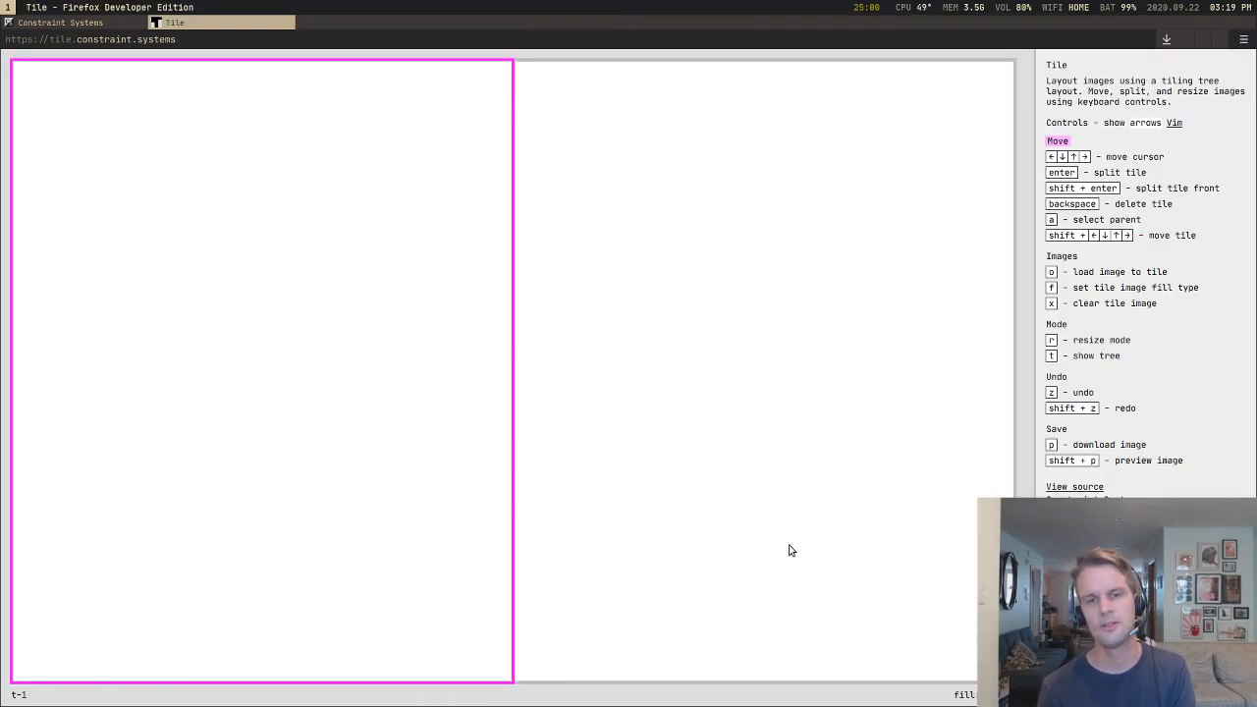
pyautogui.press('Right')
pyautogui.press('Return')
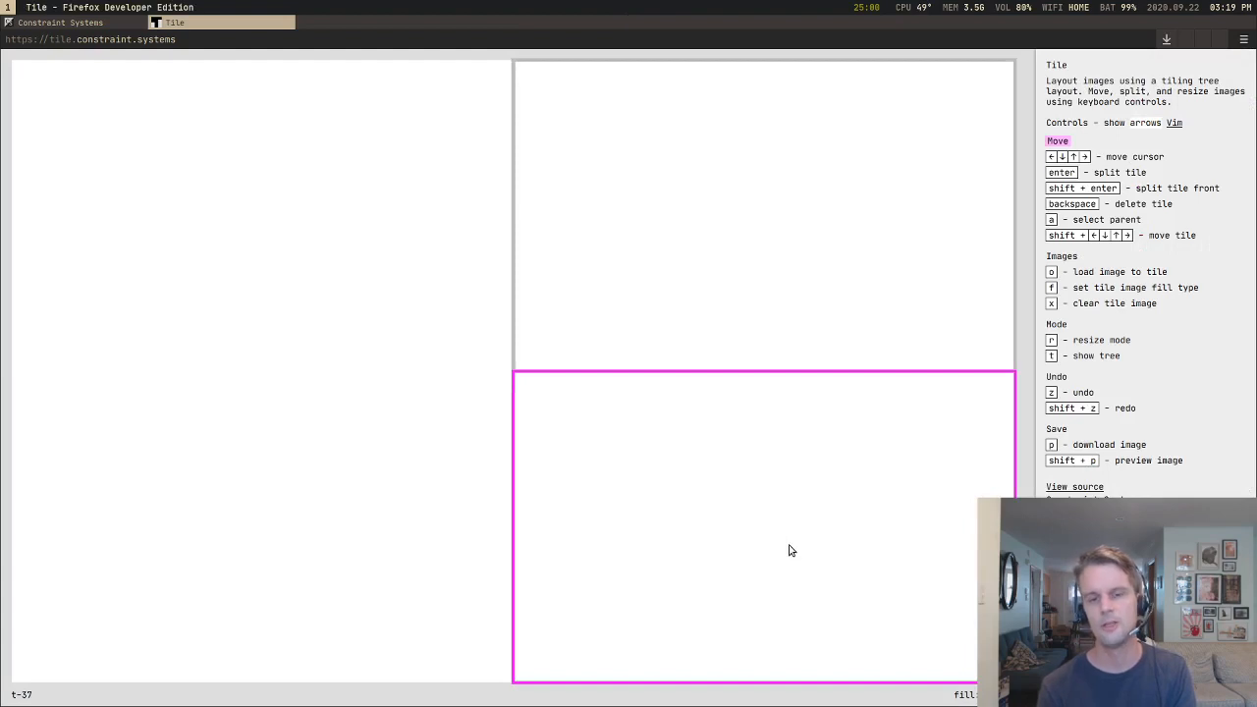
pyautogui.press('z')
pyautogui.press('z')
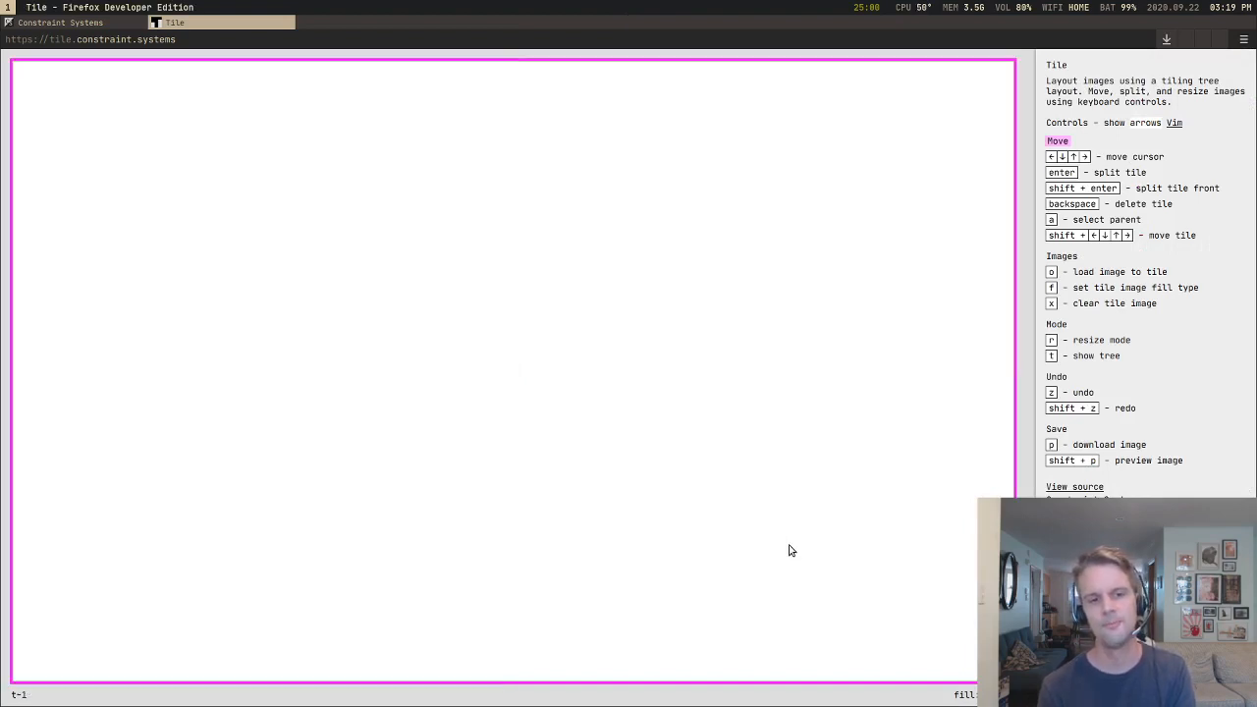
# Step: Split the blank tile three times toward the lower-right corner and undo the three splits, doing the whole cycle twice
pyautogui.press('Return')
pyautogui.press('Return')
pyautogui.press('Return')
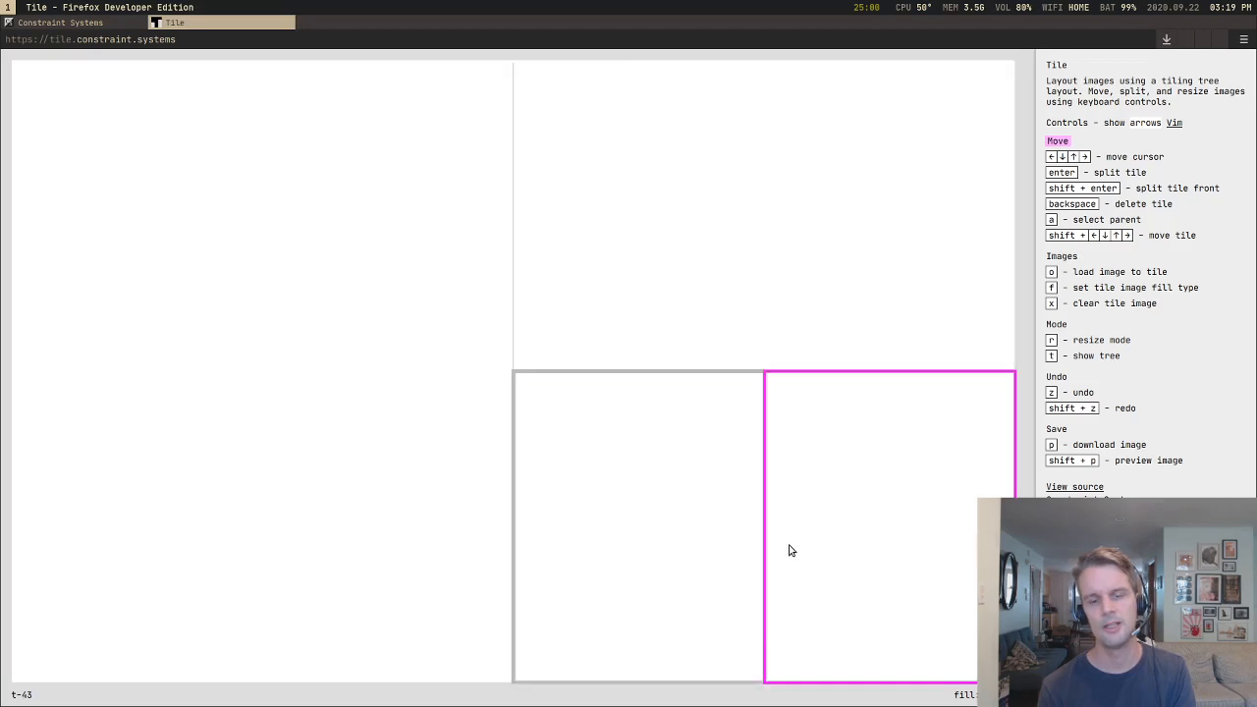
pyautogui.press('z')
pyautogui.press('z')
pyautogui.press('z')
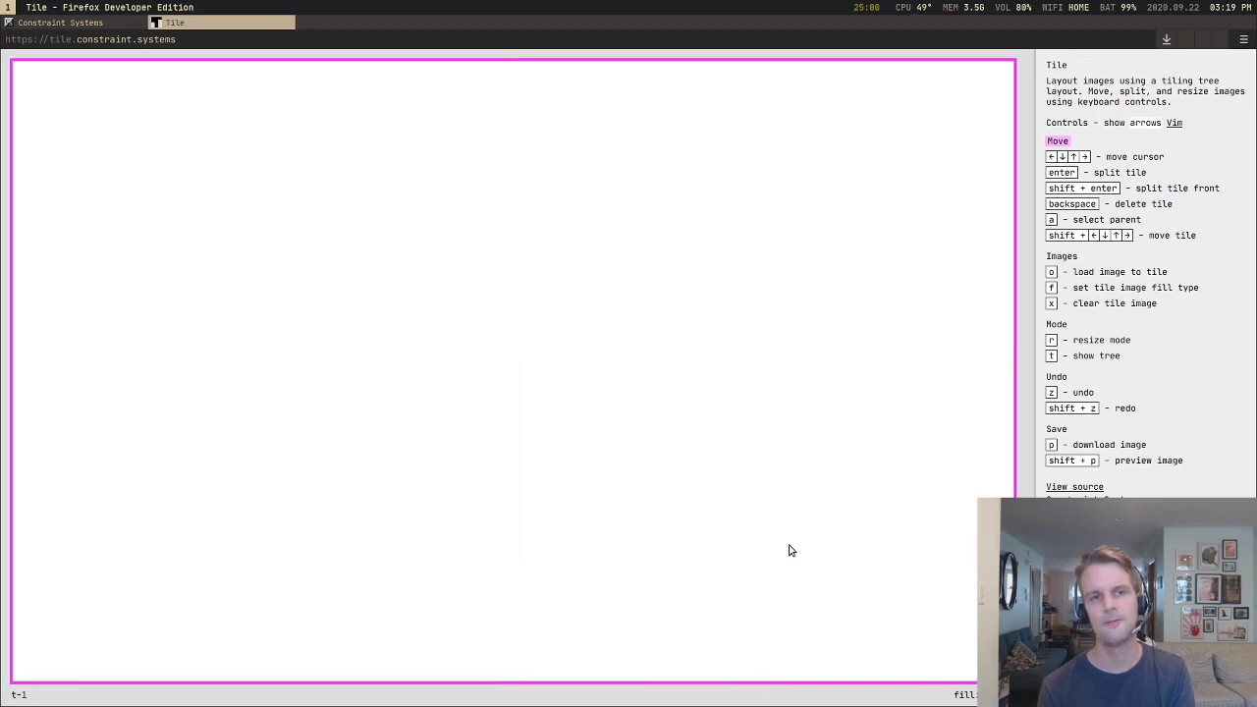
pyautogui.press('Return')
# Step: Alternate between splitting the blank tile once or twice and undoing the splits, back to a single tile
pyautogui.press('Return')
pyautogui.press('Return')
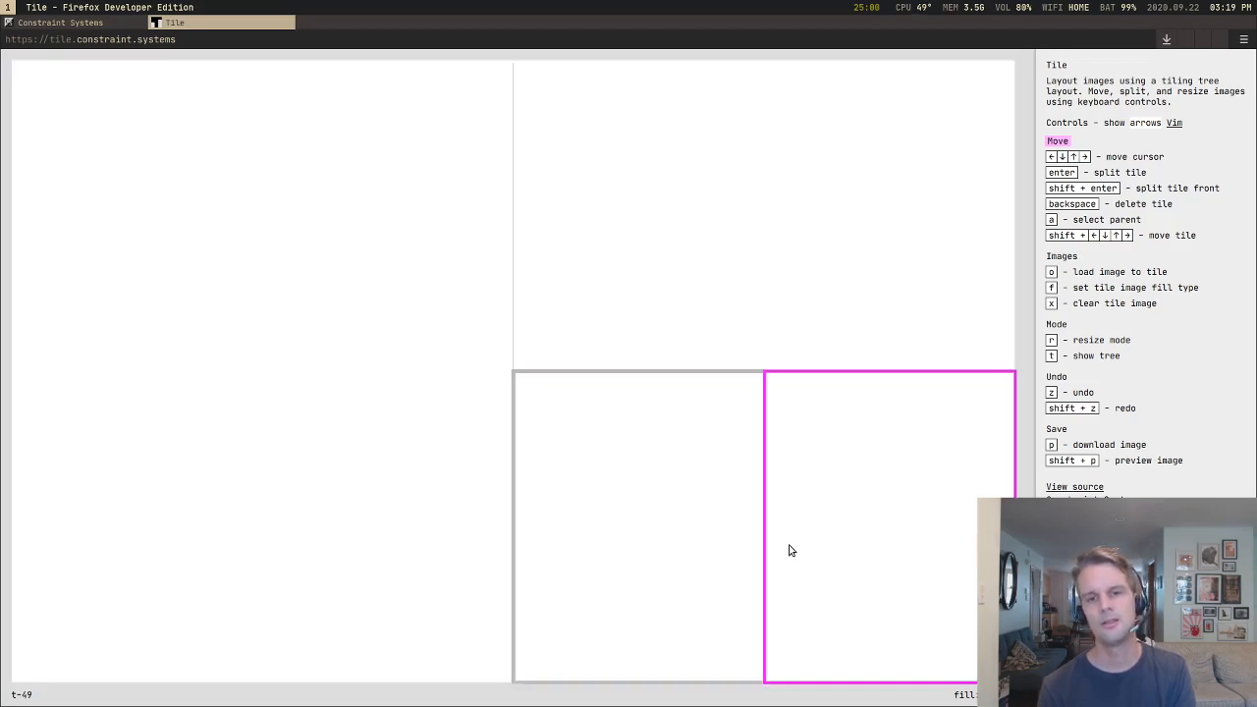
pyautogui.press('z')
pyautogui.press('z')
pyautogui.press('z')
pyautogui.press('Return')
pyautogui.press('Return')
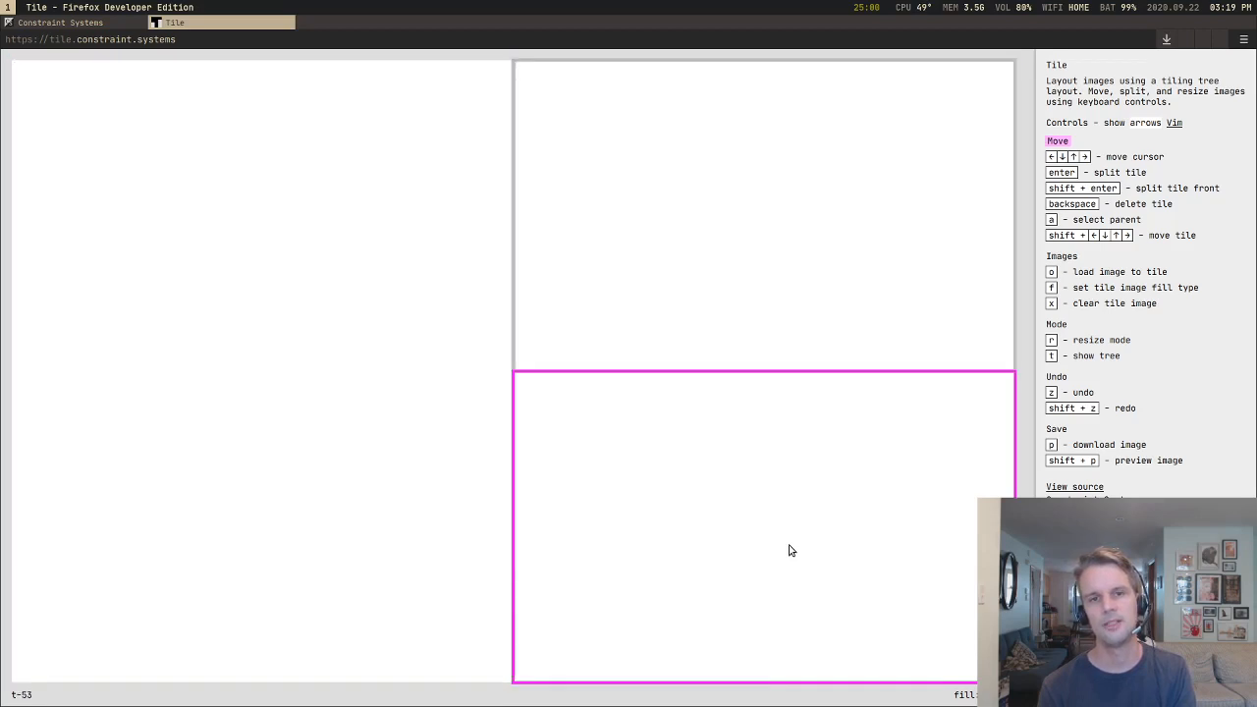
pyautogui.press('z')
pyautogui.press('Return')
pyautogui.press('z')
pyautogui.press('z')
# Step: Split the blank tile into a left half and two stacked right tiles, and move the cursor around them to the lower-right one
pyautogui.press('Return')
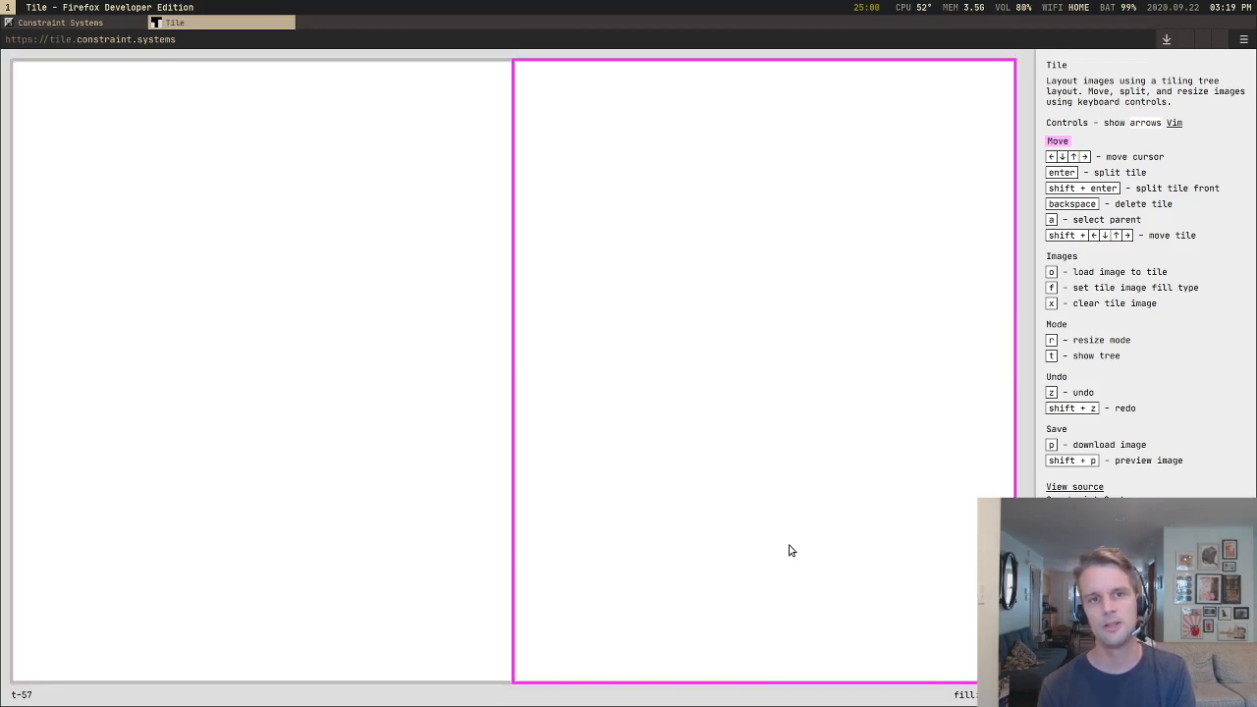
pyautogui.press('z')
pyautogui.press('Return')
pyautogui.press('Return')
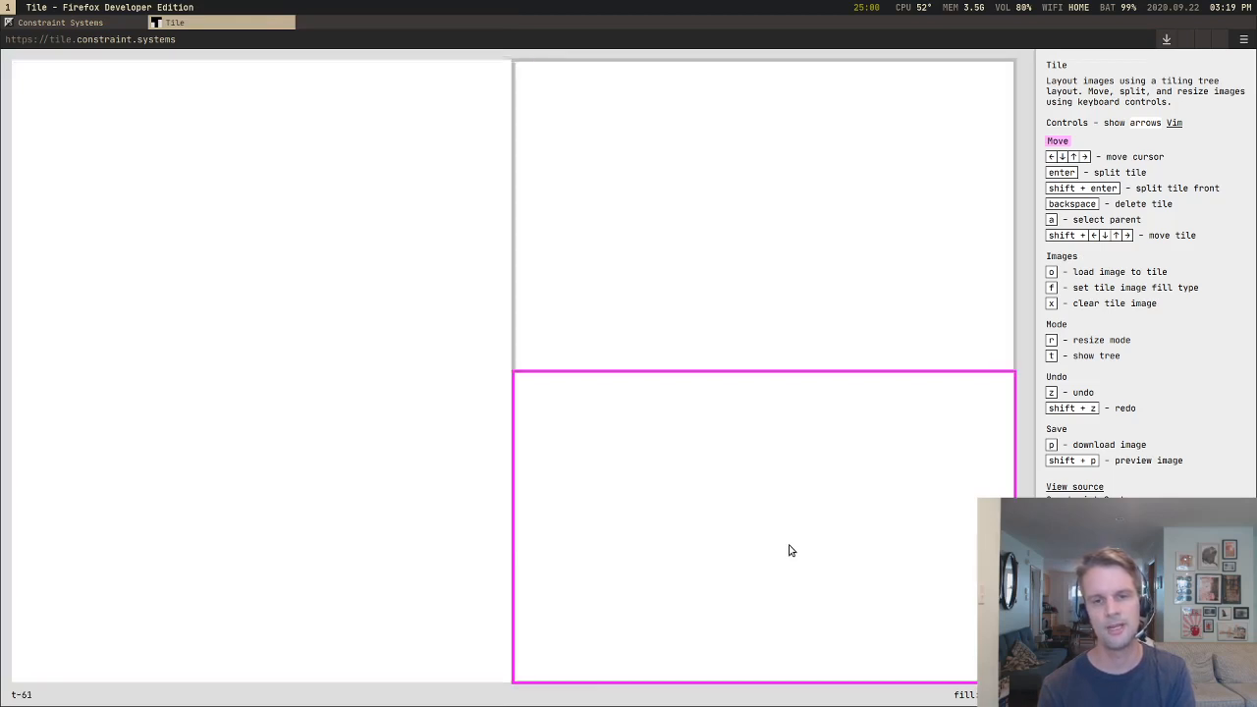
pyautogui.press('Up')
pyautogui.press('Left')
pyautogui.press('Right')
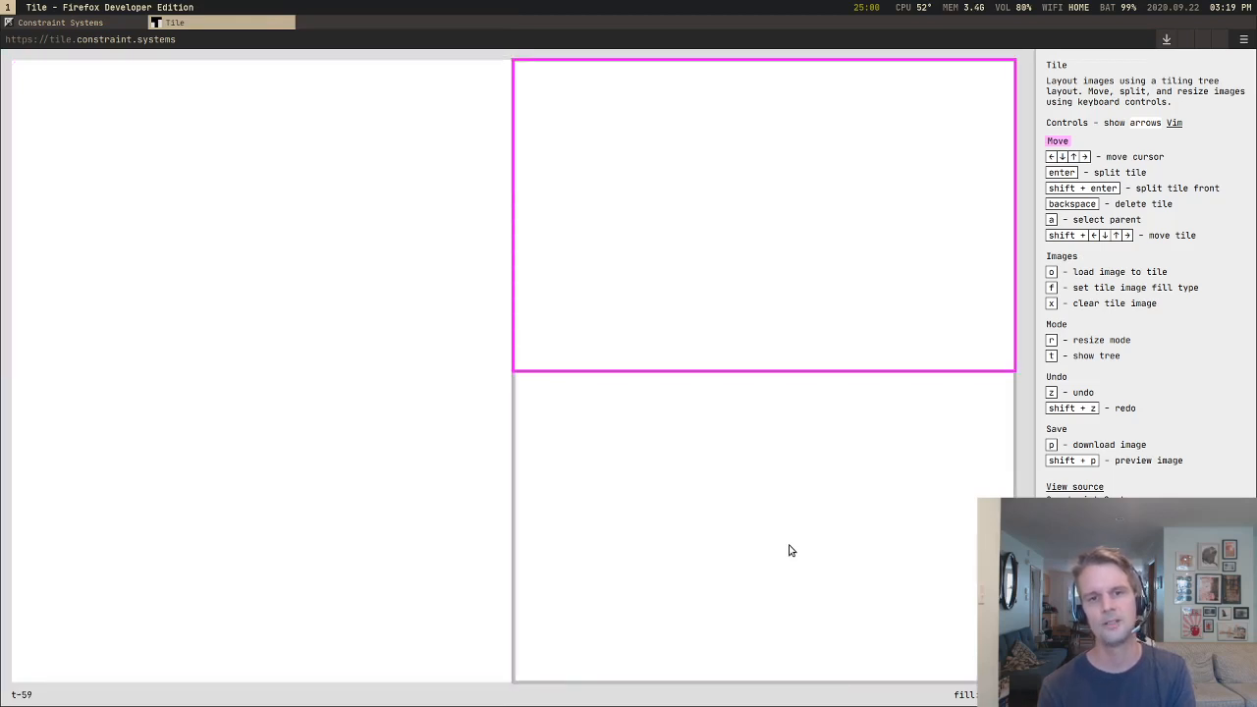
pyautogui.press('Down')
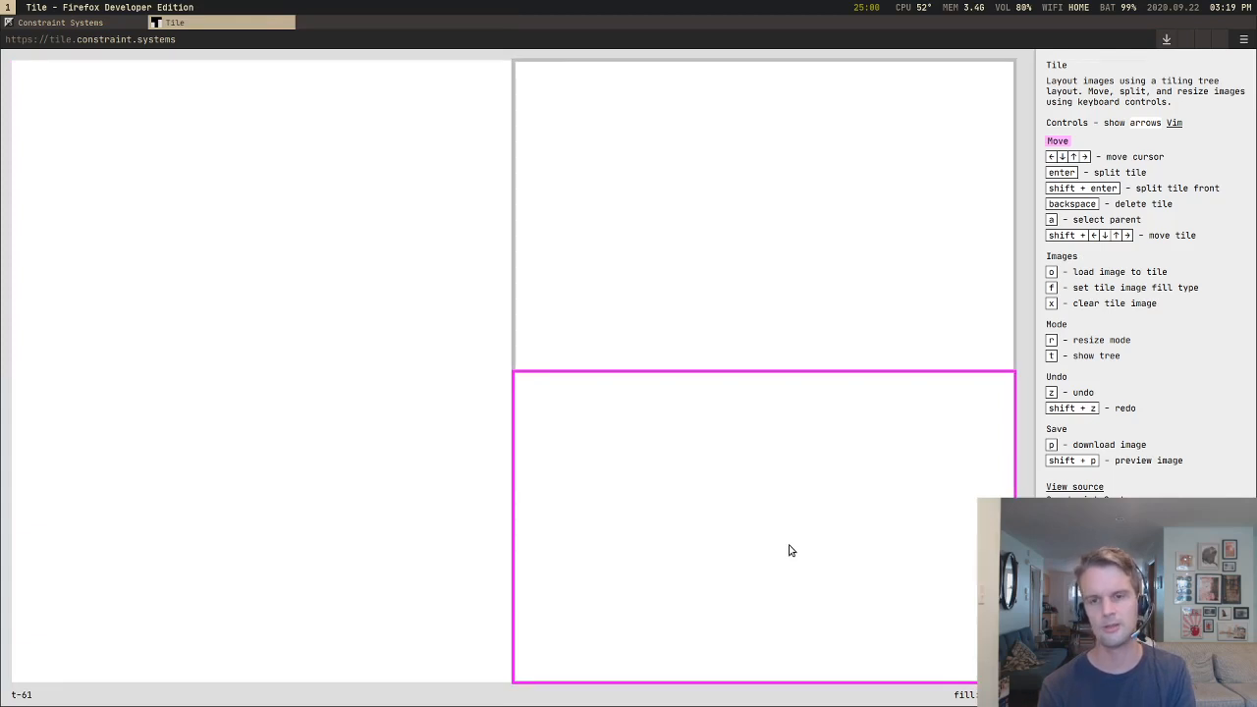
# Step: Switch to the desktop's window manager and open four terminal windows beside the browser
pyautogui.press('super+Return')
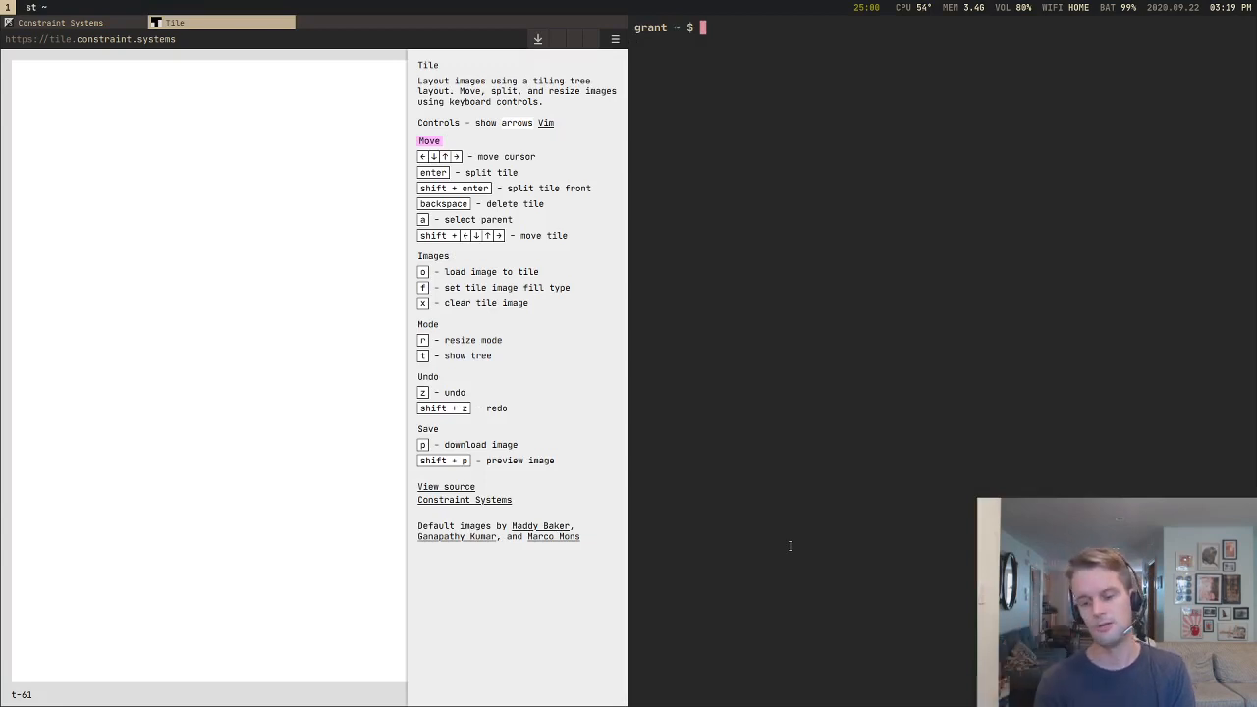
pyautogui.press('super+Return')
pyautogui.press('super+Return')
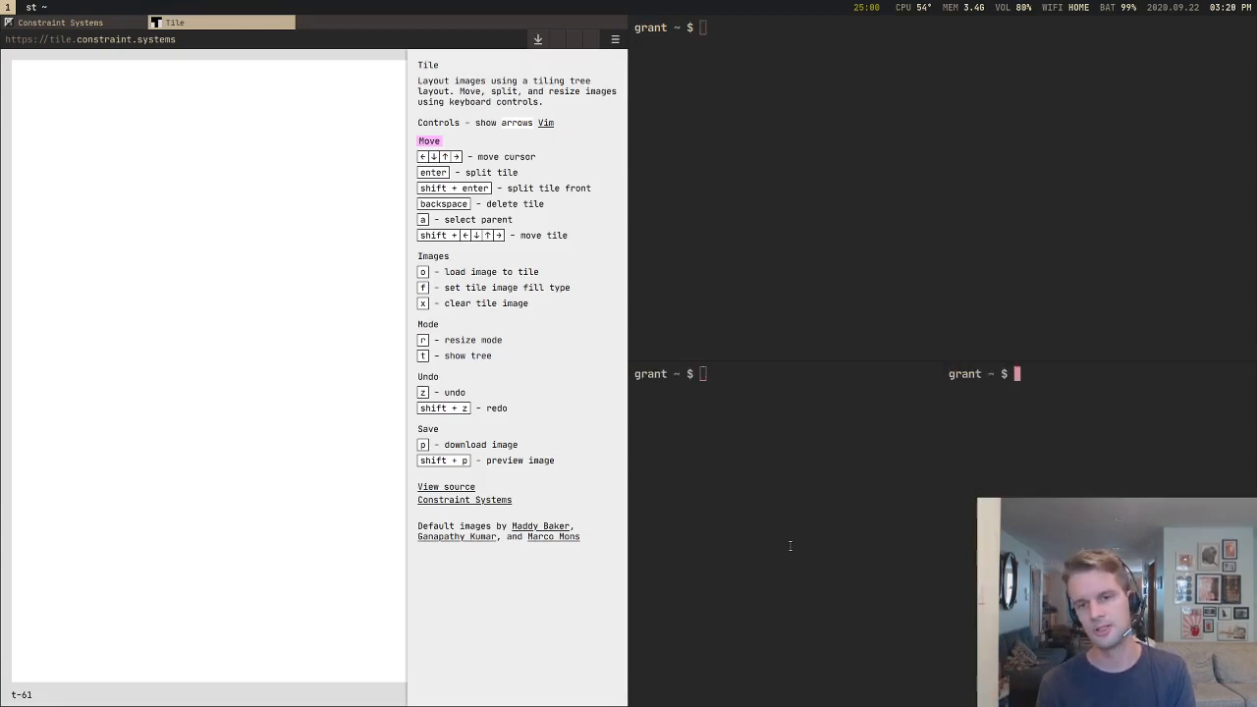
pyautogui.press('super+Return')
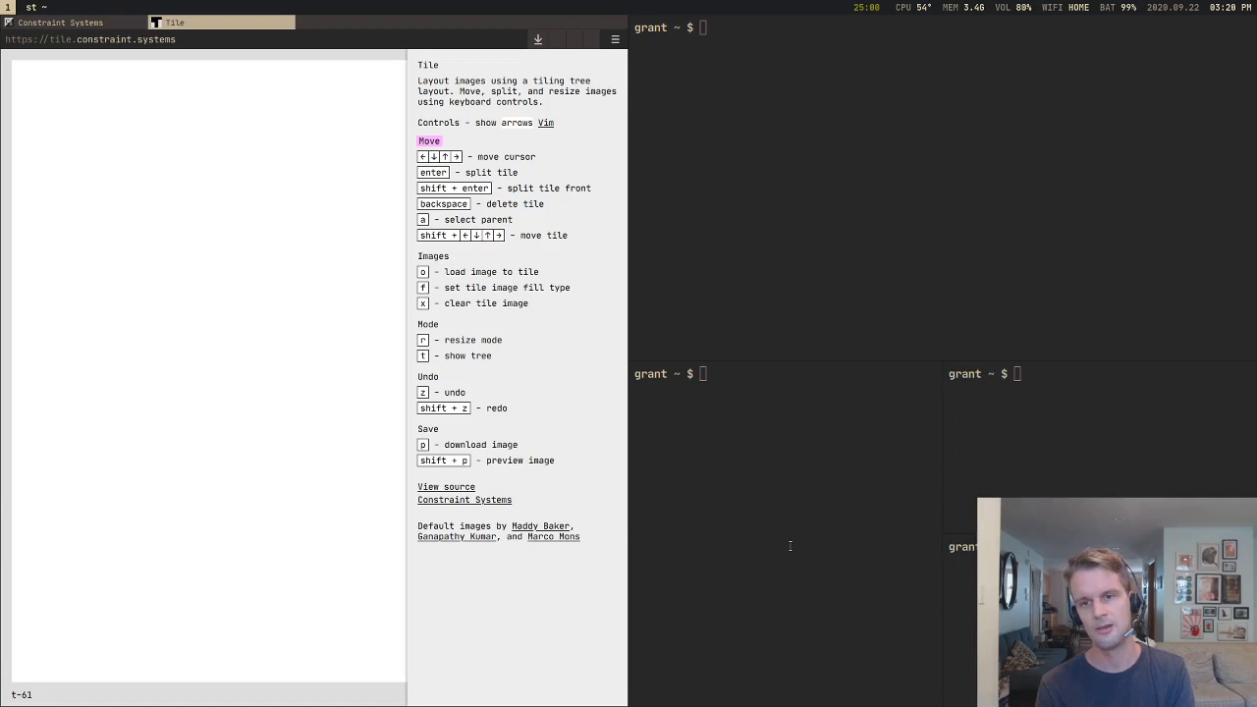
# Step: Close all four terminal windows so that the browser fills the screen
pyautogui.press('super+shift+c')
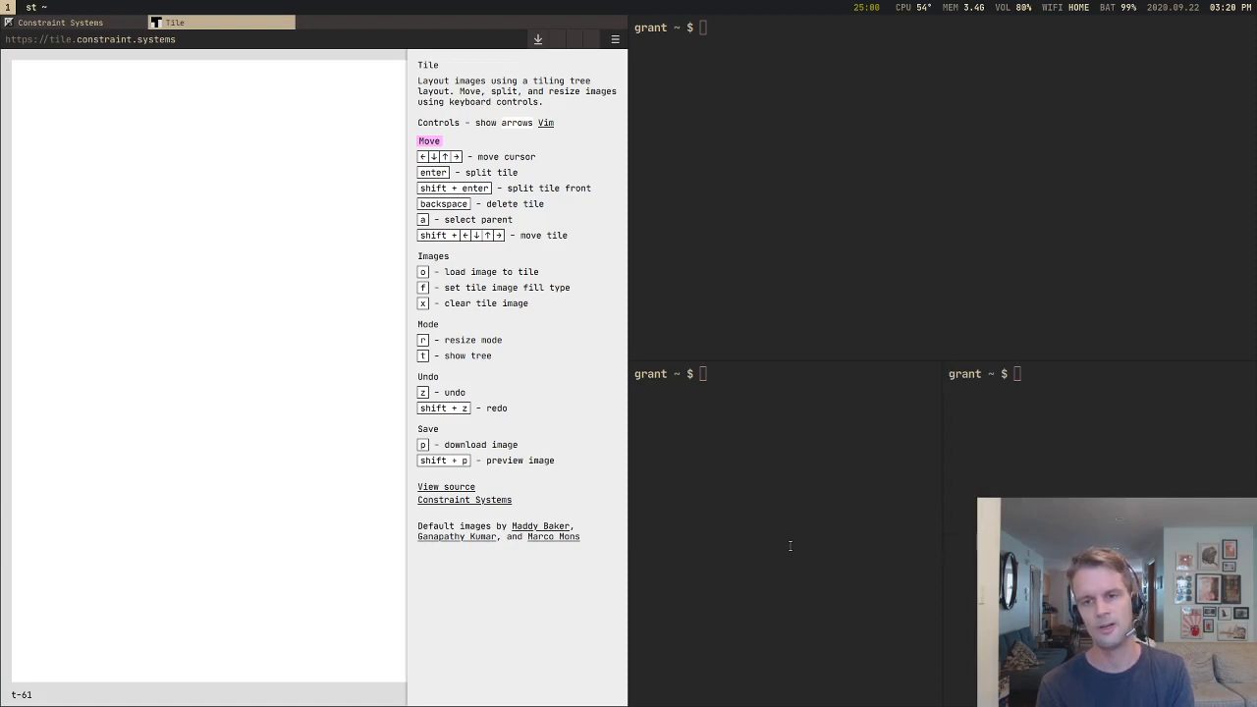
pyautogui.press('super+shift+c')
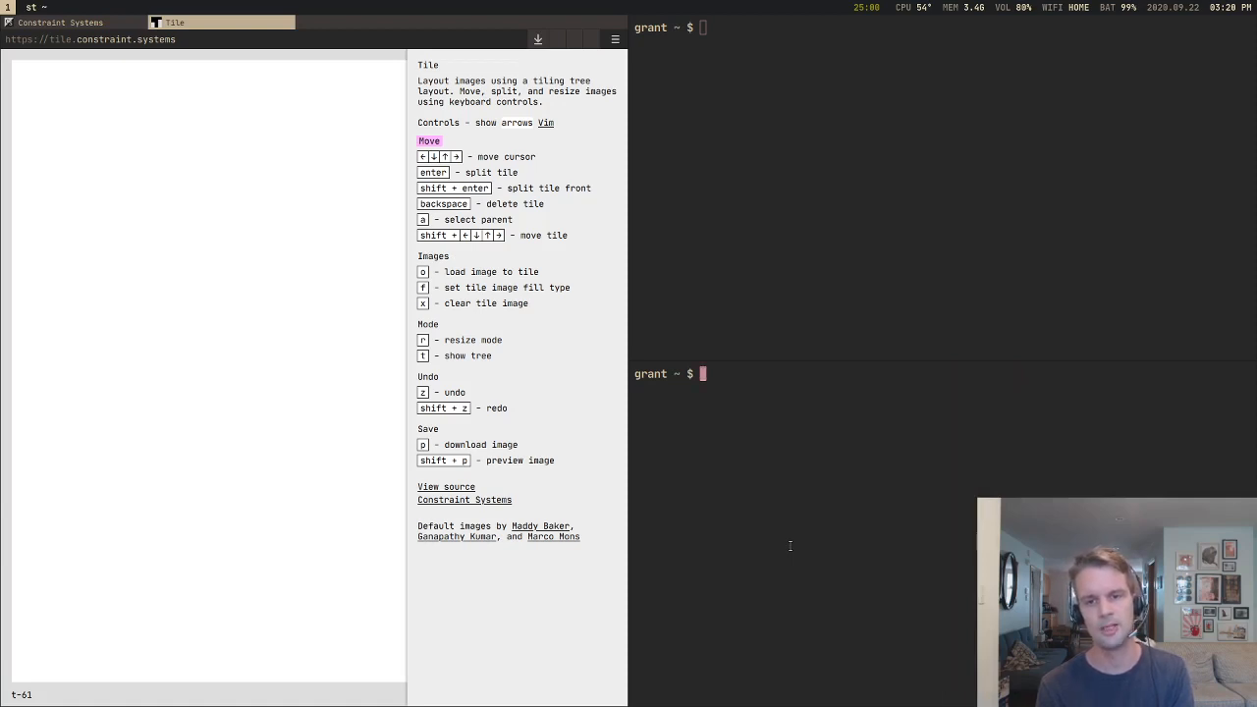
pyautogui.press('super+k')
pyautogui.press('super+shift+c')
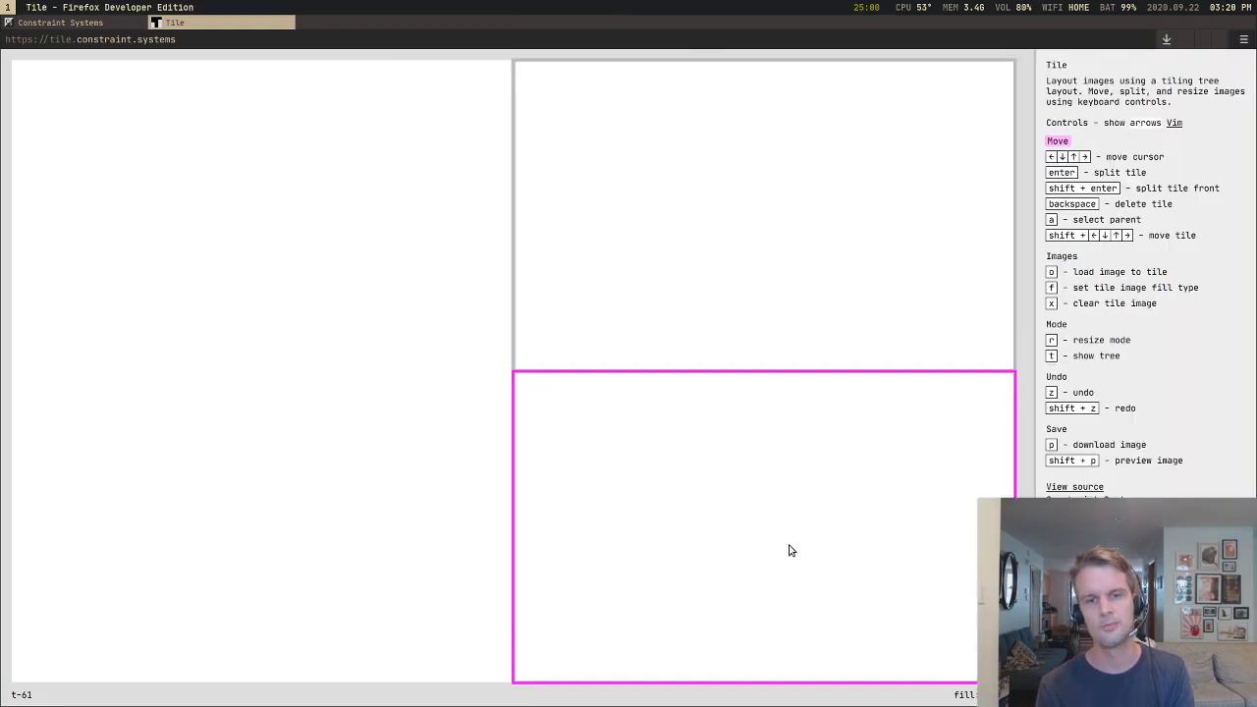
# Step: Split the left half into two stacked tiles and divide its upper tile into two side-by-side tiles
pyautogui.press('Left')
pyautogui.press('Return')
pyautogui.press('Up')
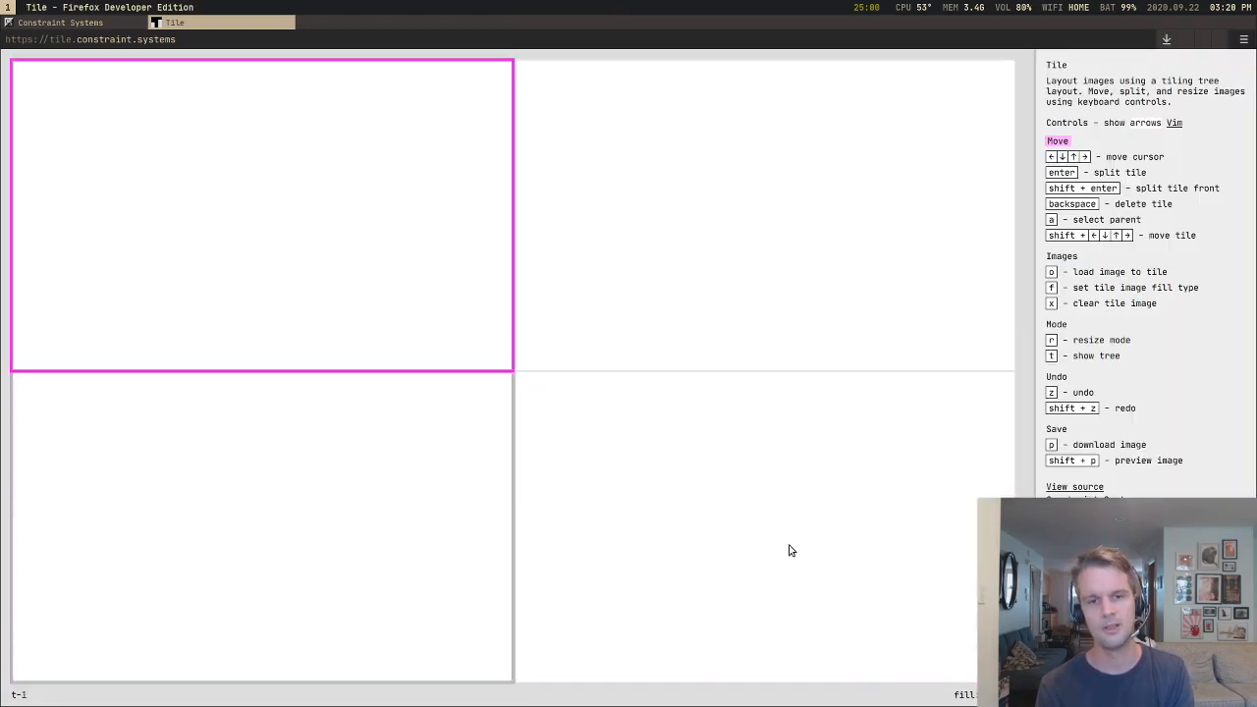
pyautogui.press('Return')
# Step: Move the cursor around the four quarters and the two narrow upper-left tiles, ending on the lower-left tile
pyautogui.press('Down')
pyautogui.press('Right')
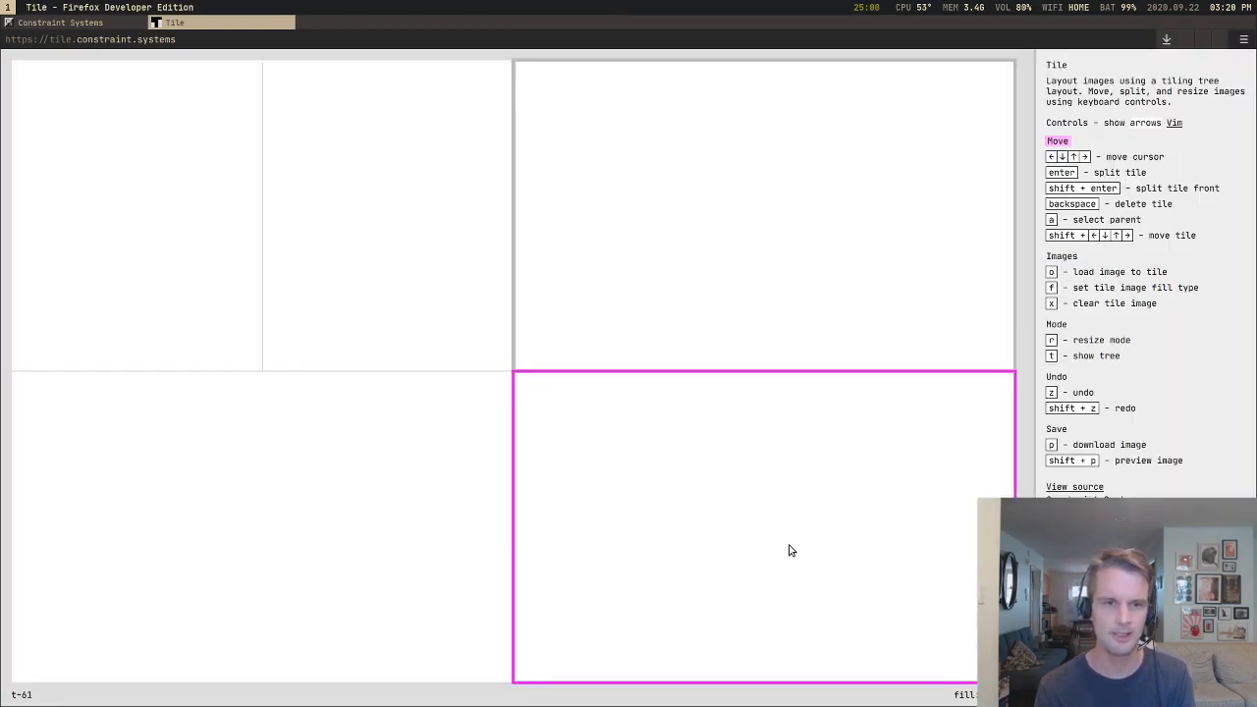
pyautogui.press('Up')
pyautogui.press('Down')
pyautogui.press('Left')
pyautogui.press('Up')
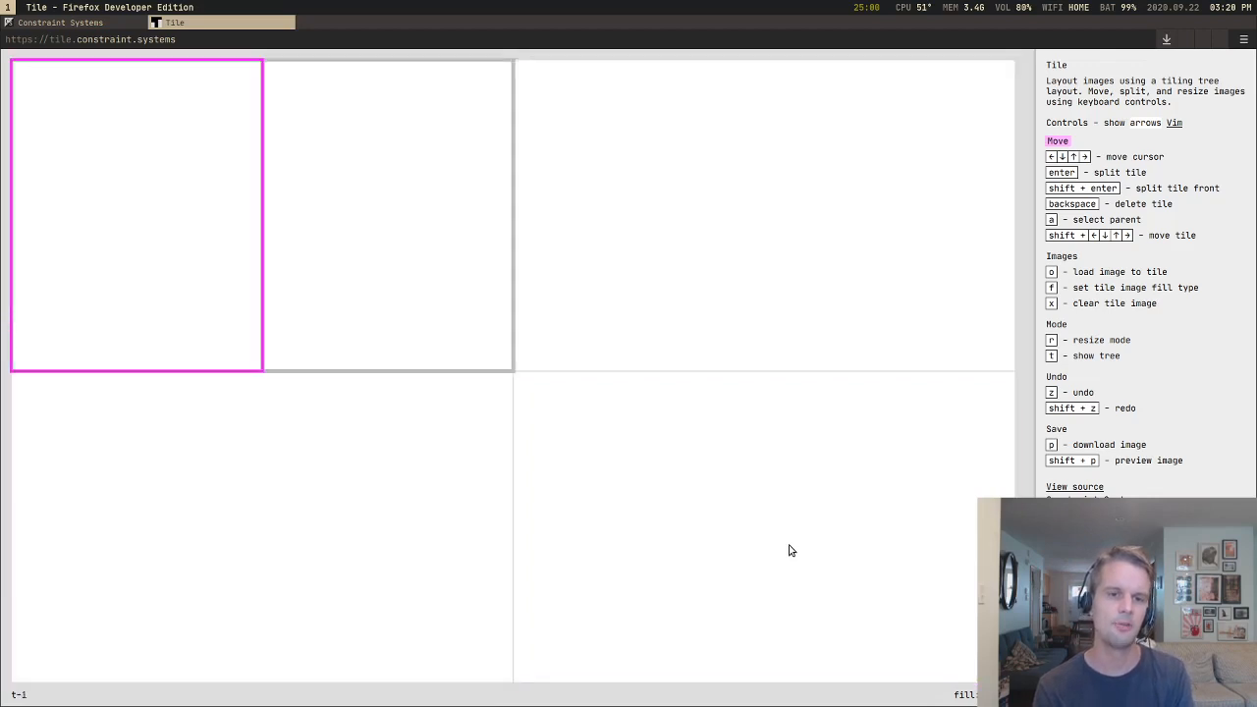
pyautogui.press('Right')
pyautogui.press('Down')
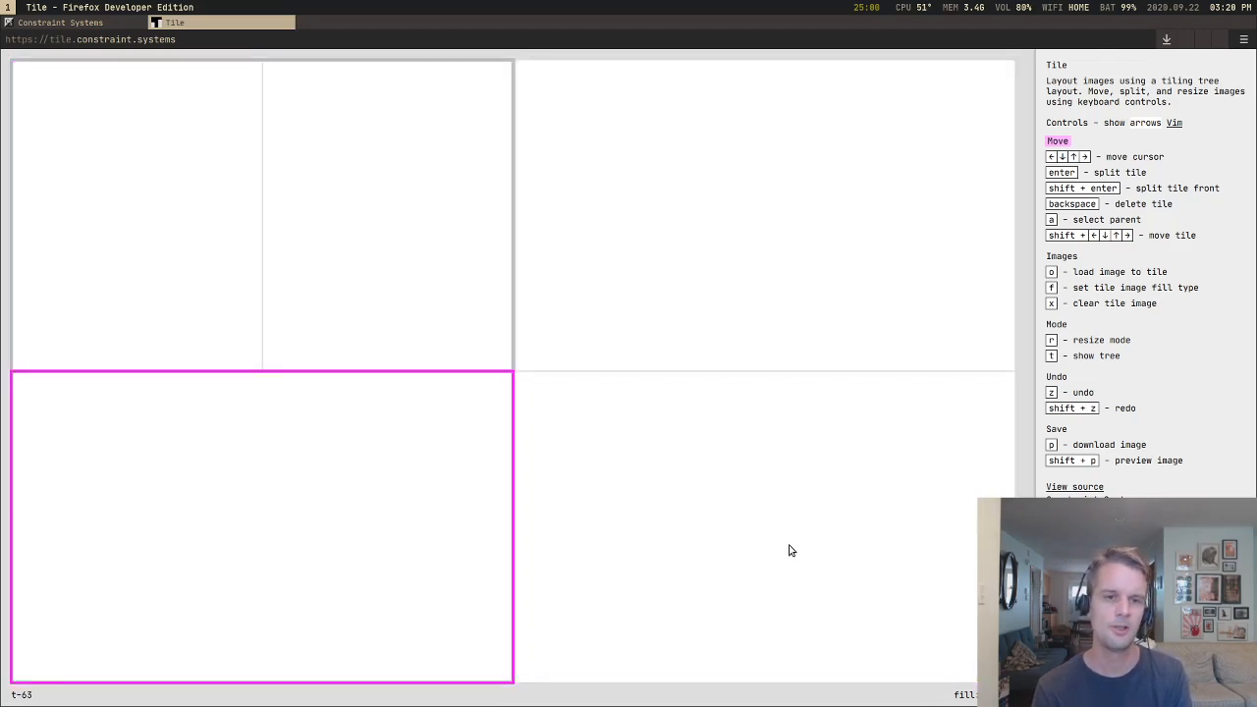
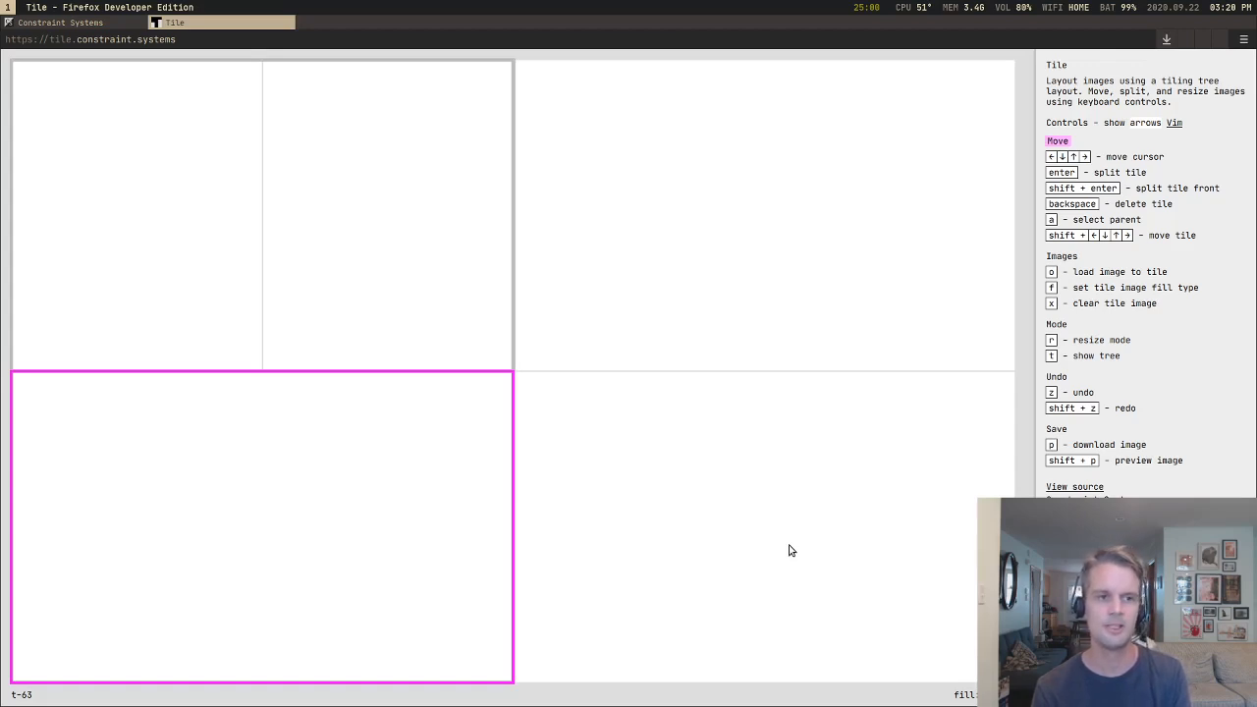
# Step: Split the lower-right quarter into two side-by-side tiles
pyautogui.press('Right')
pyautogui.press('Up')
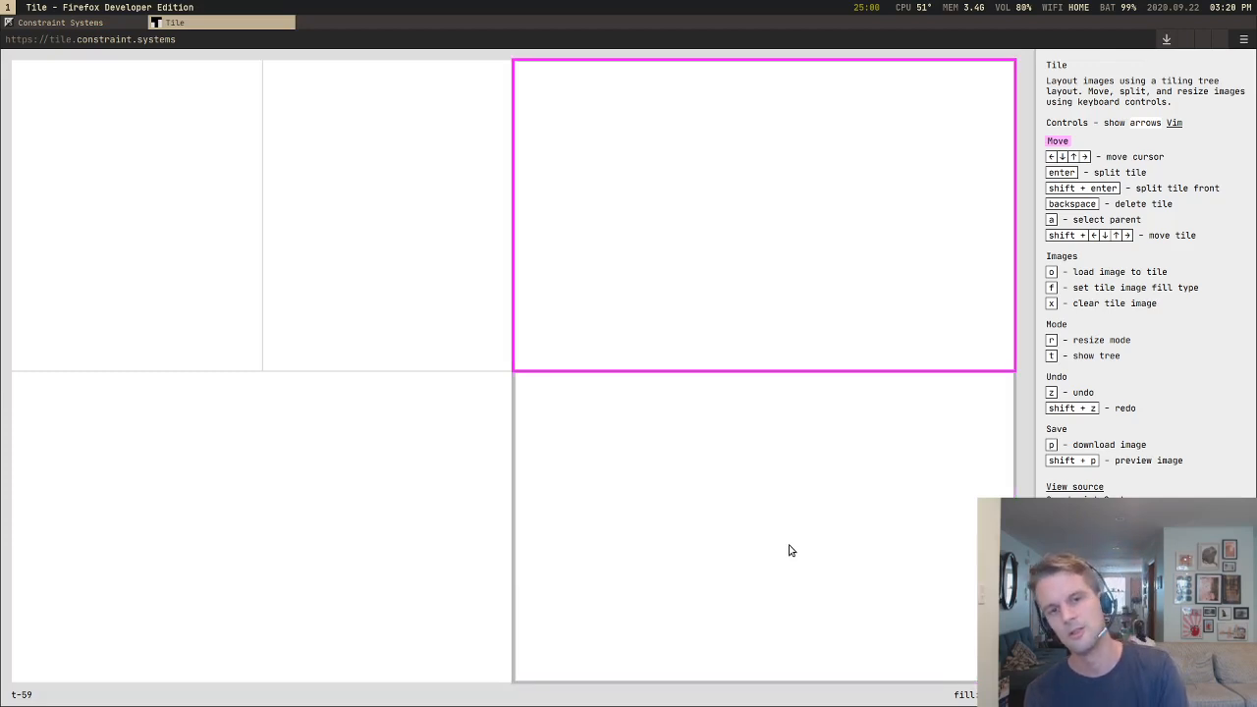
pyautogui.press('Down')
pyautogui.press('Return')
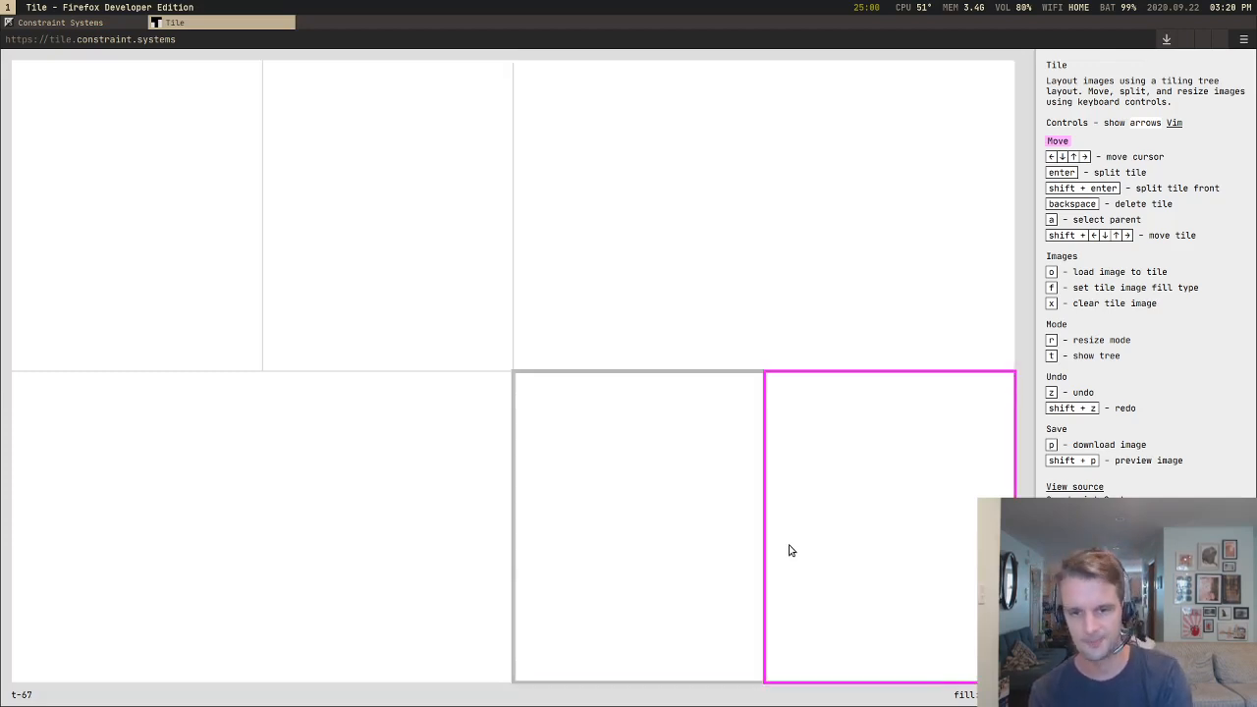
# Step: Delete the tiles one after another until a single blank tile fills the canvas
pyautogui.press('Left')
pyautogui.press('BackSpace')
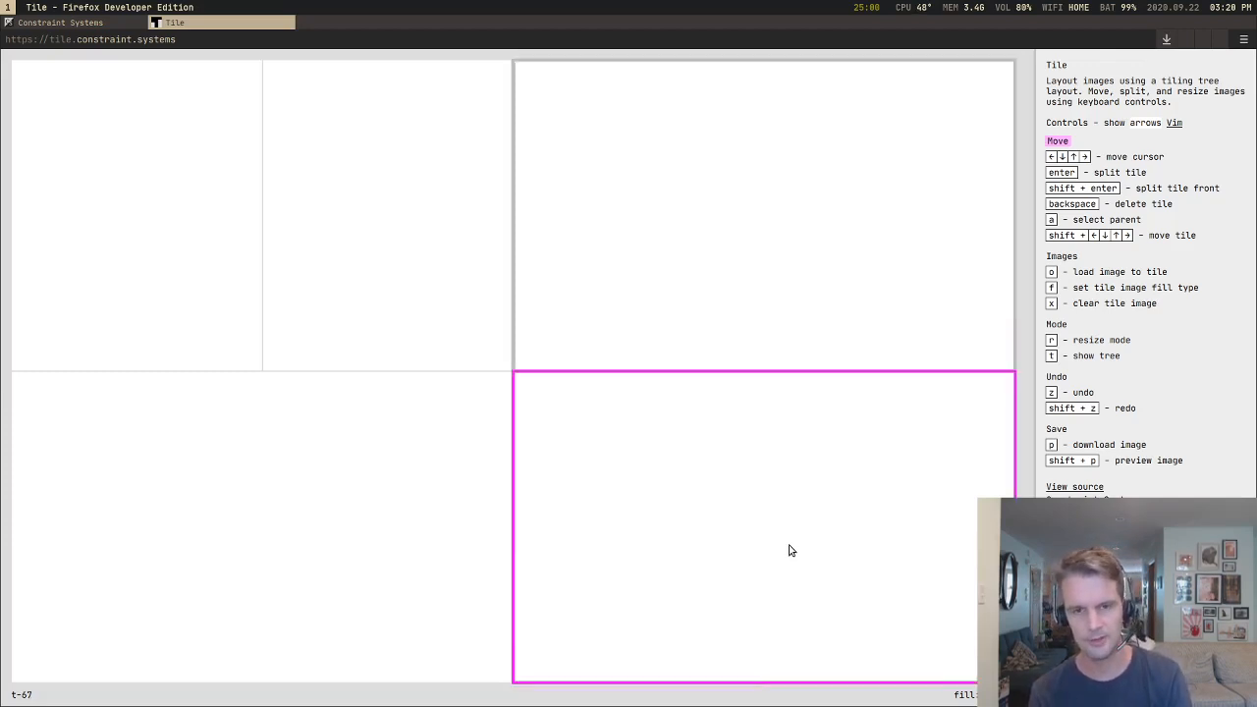
pyautogui.press('BackSpace')
pyautogui.press('BackSpace')
pyautogui.press('BackSpace')
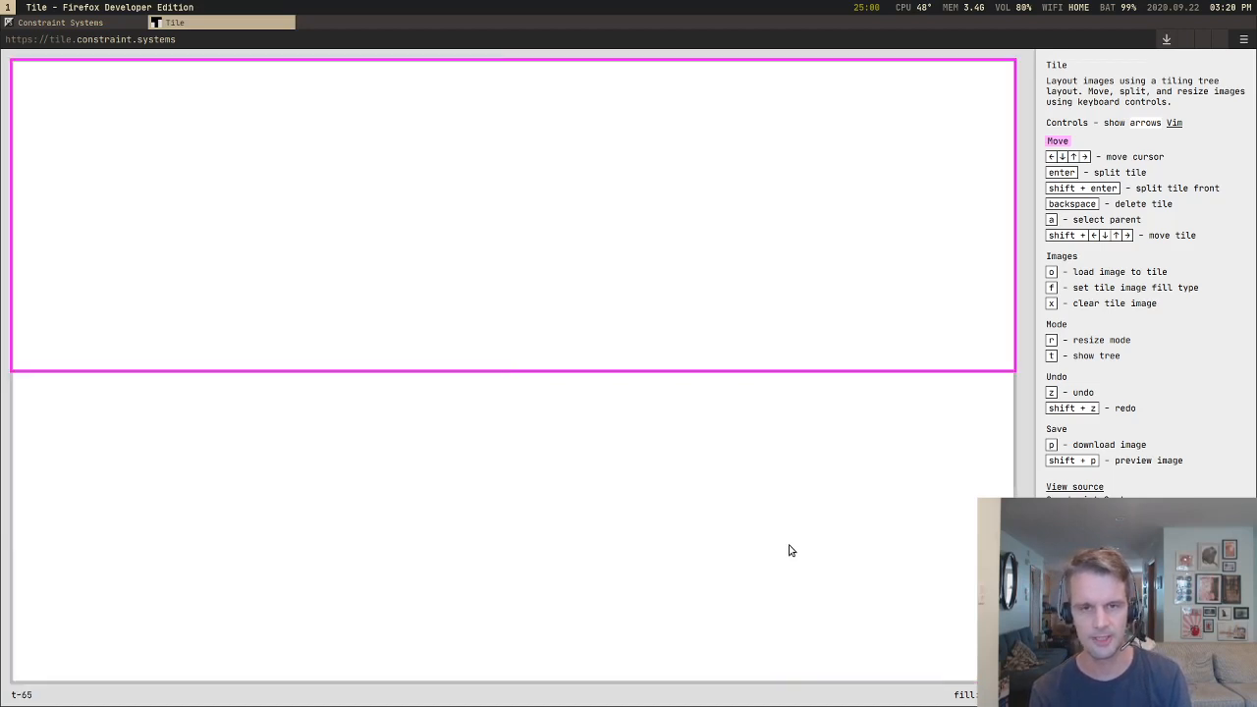
pyautogui.press('BackSpace')
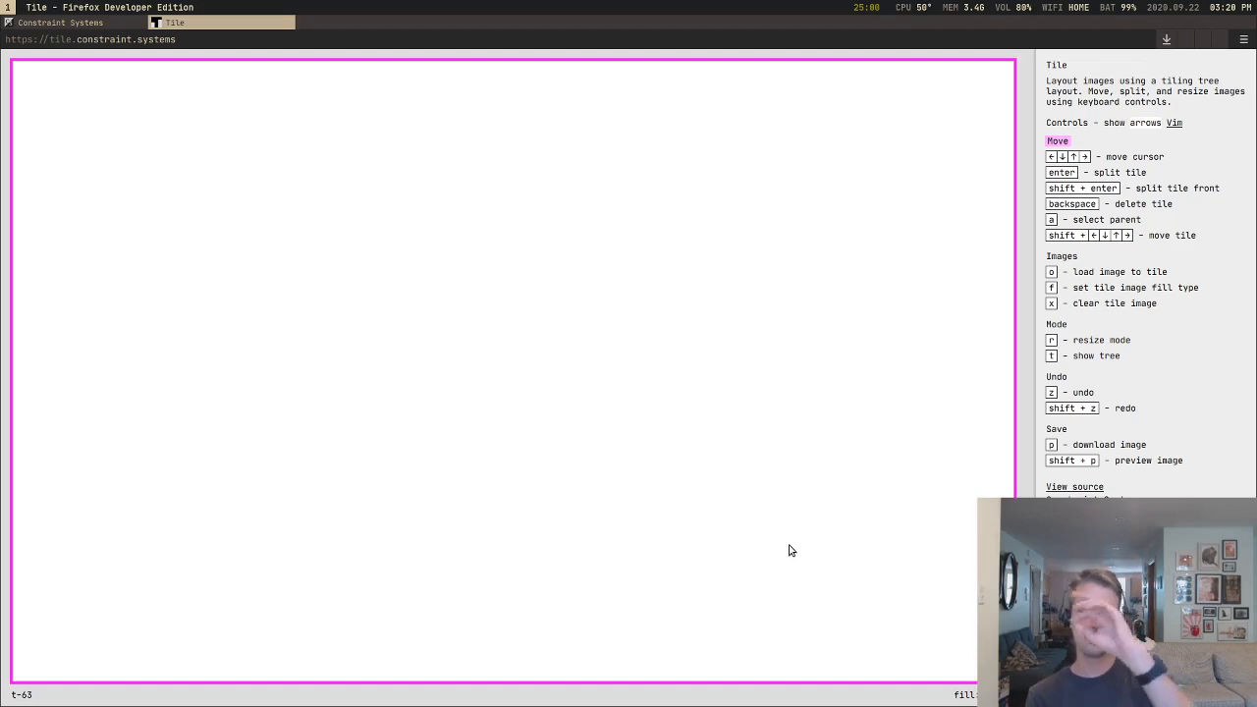
# Step: Split the canvas into halves, the right half into stacked tiles, and the lower of those into two side-by-side tiles
pyautogui.press('Return')
pyautogui.press('Return')
pyautogui.press('Return')
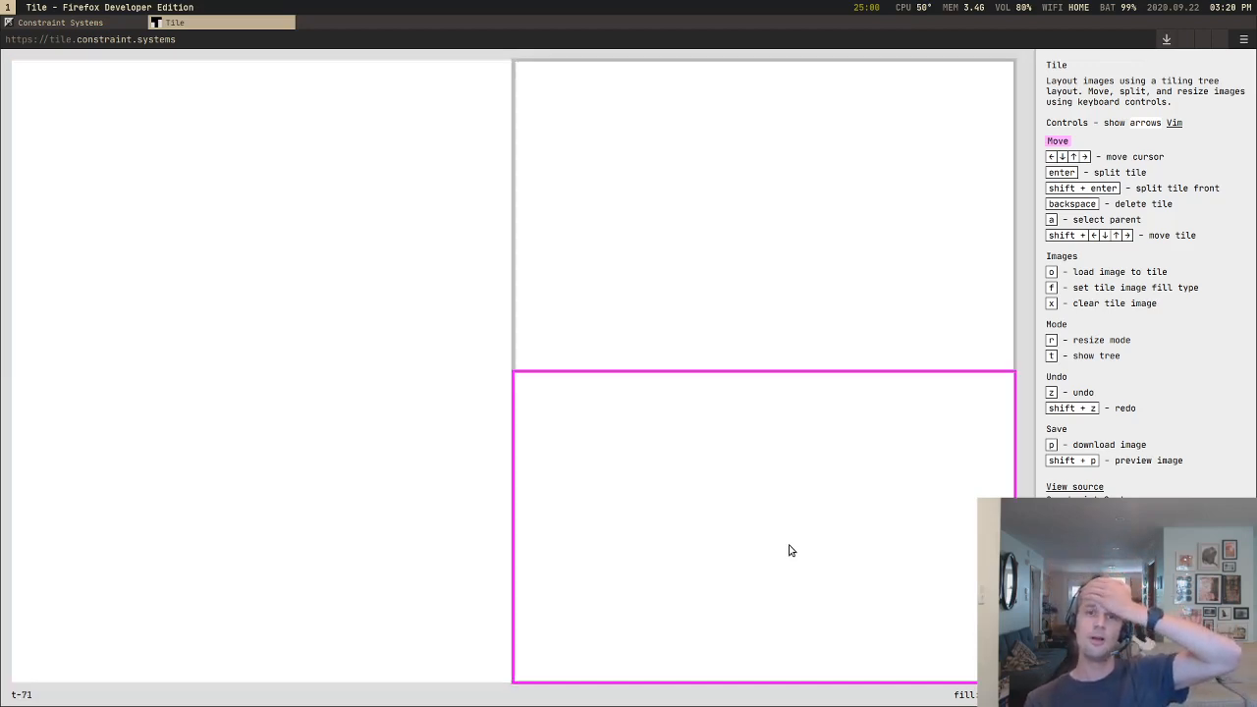
# Step: Move the cursor around the lower pair, the upper-right tile and the left half, ending on the lower-right tile
pyautogui.press('Left')
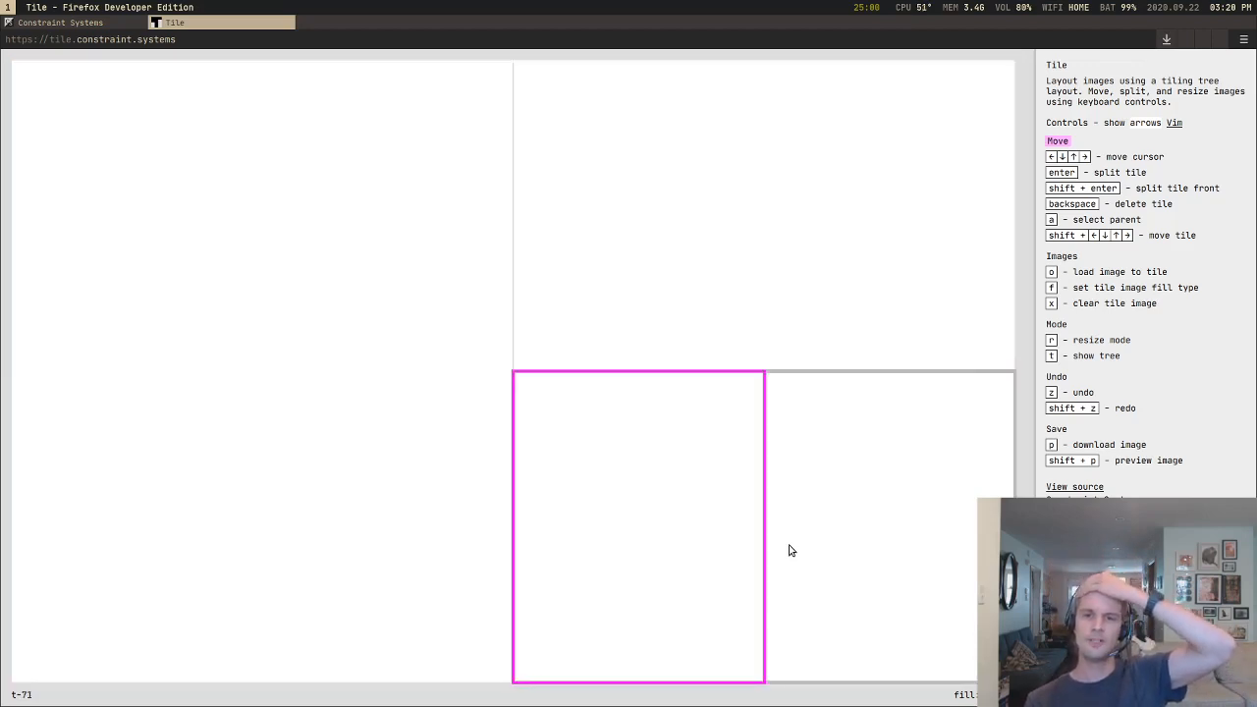
pyautogui.press('Up')
pyautogui.press('Left')
pyautogui.press('Right')
pyautogui.press('Down')
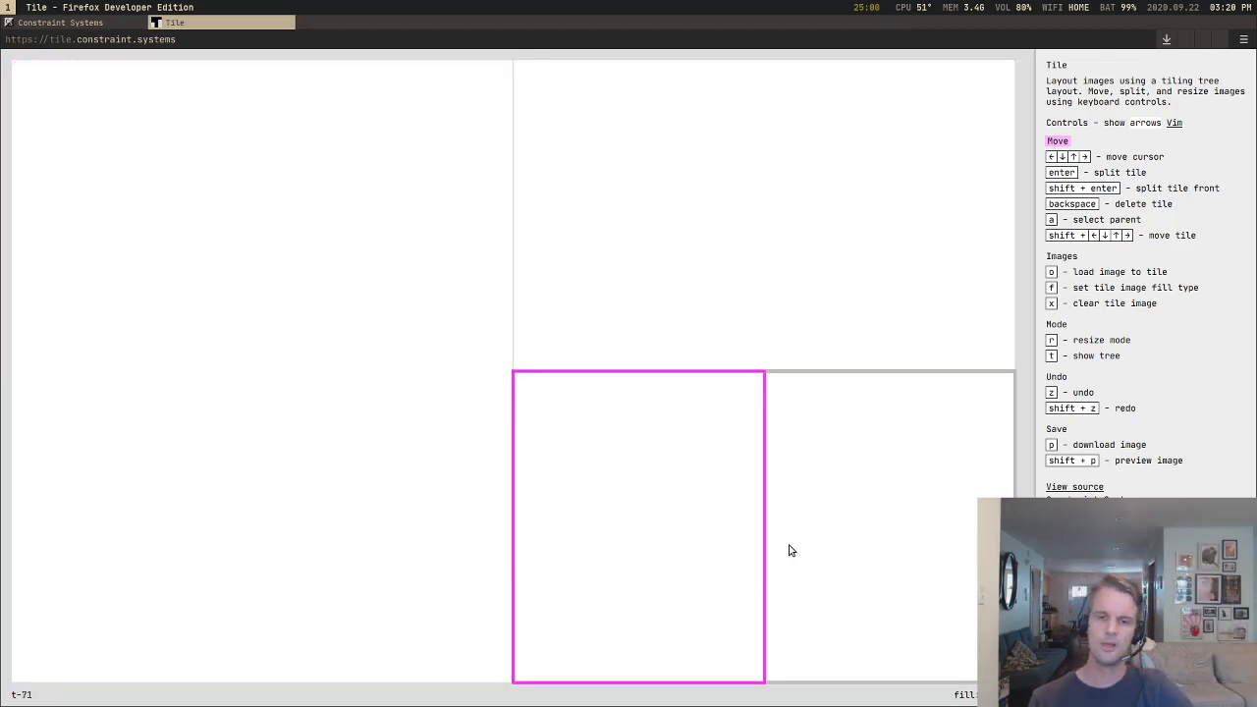
pyautogui.press('Right')
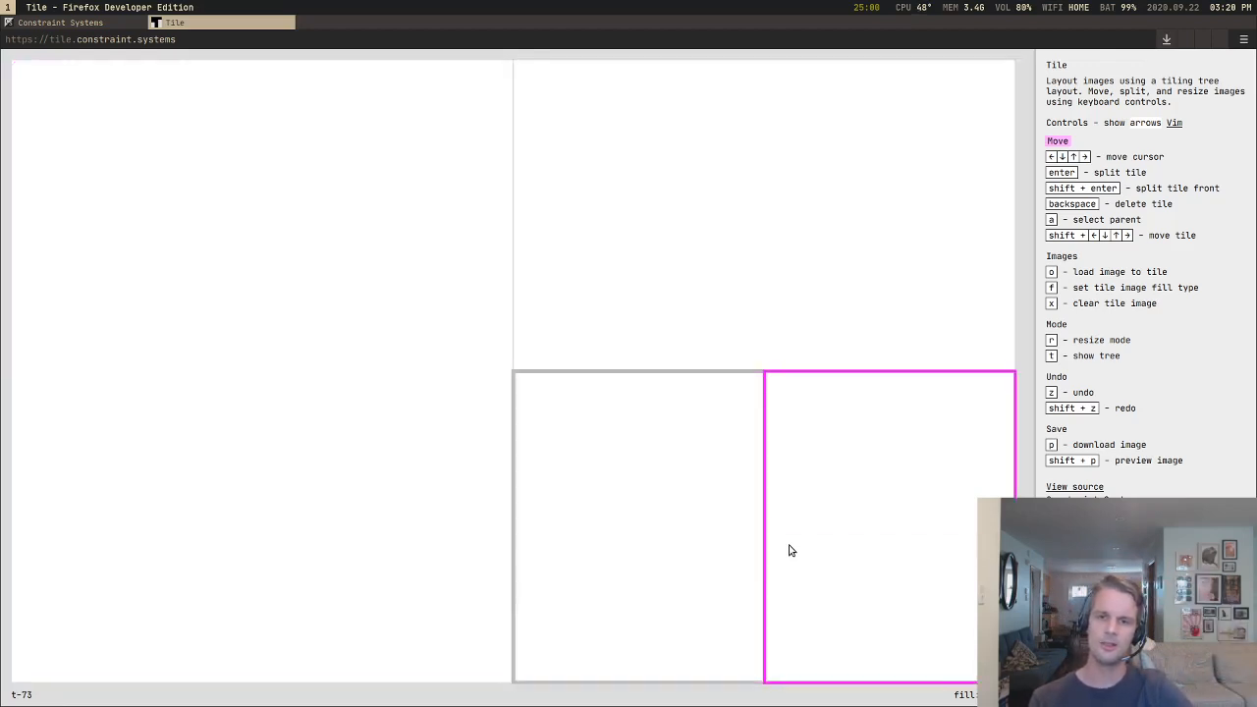
# Step: Split the lower-right tile repeatedly, alternating stacked and side-by-side divisions toward the canvas corner
pyautogui.press('Return')
pyautogui.press('Return')
pyautogui.press('Return')
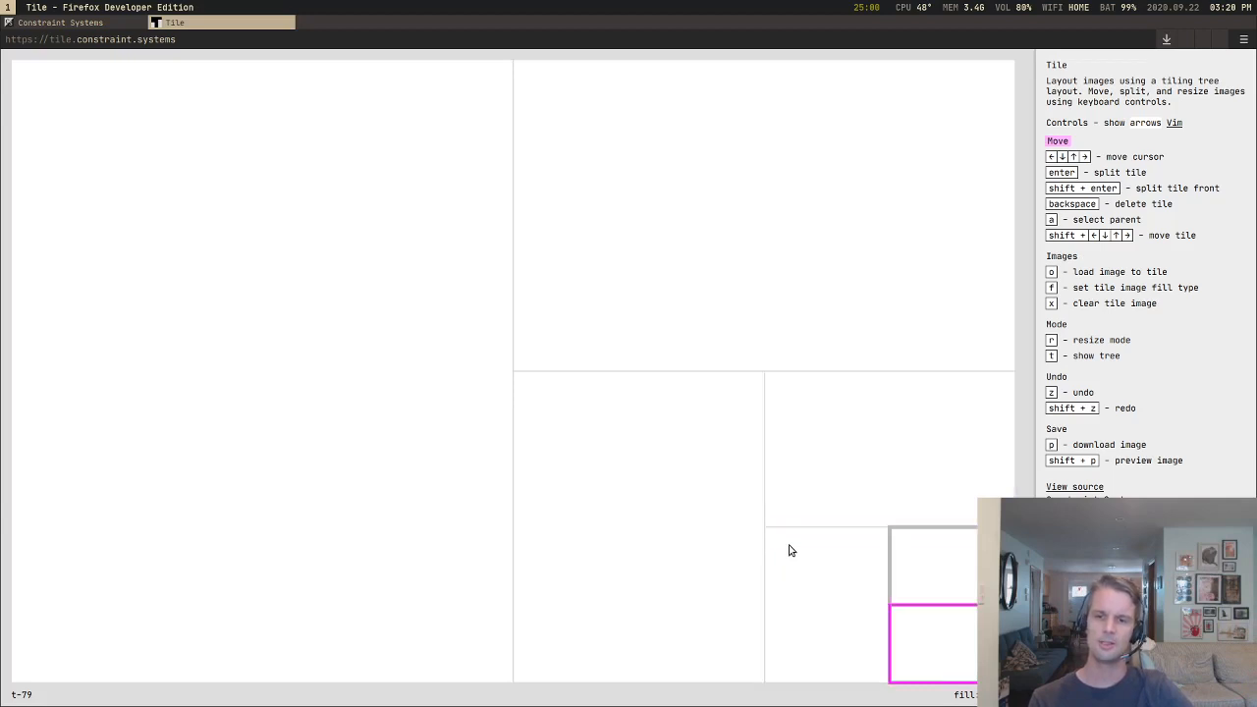
pyautogui.press('Return')
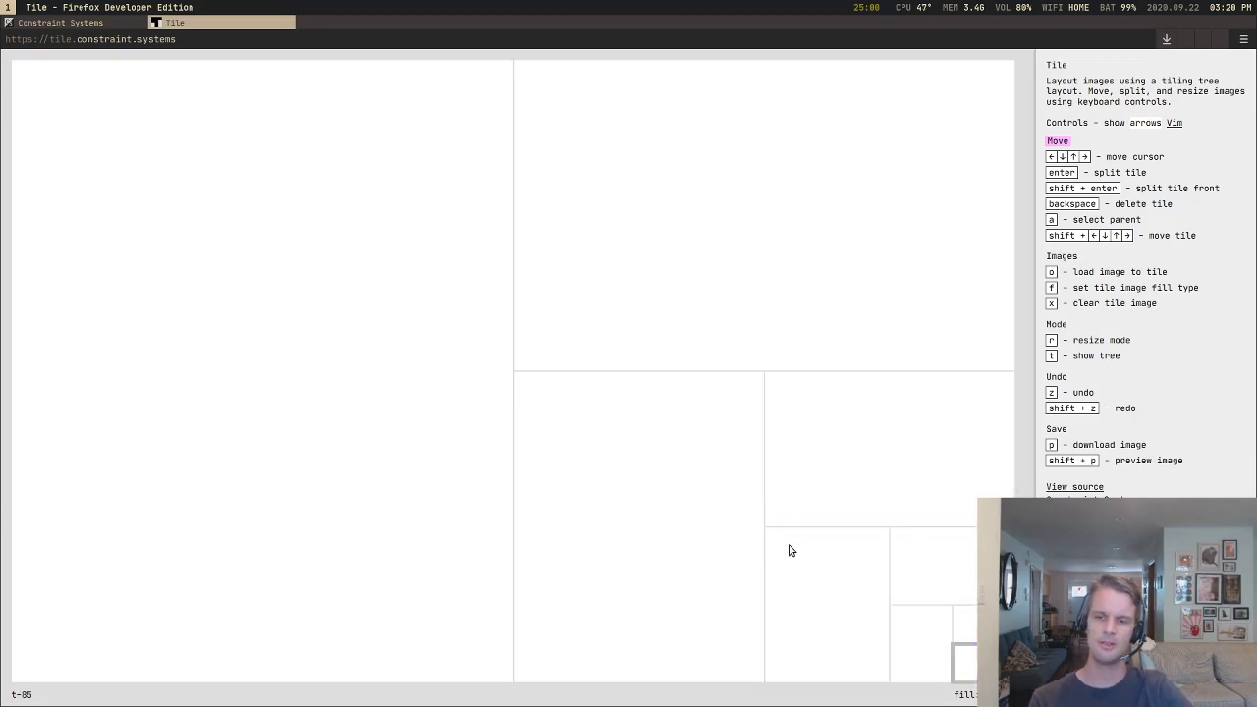
# Step: Move the cursor through the nested tiles, up to the upper-right quarter and back down to the small corner tiles
pyautogui.press('Up')
pyautogui.press('Up')
pyautogui.press('Up')
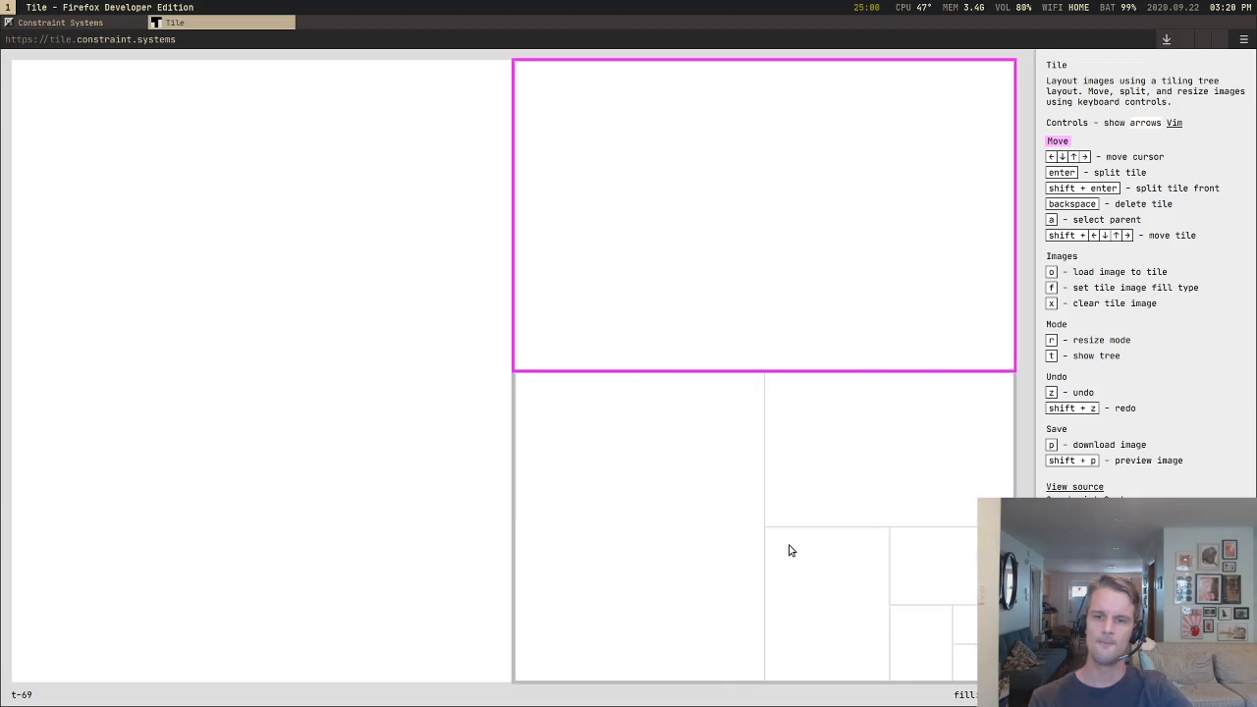
pyautogui.press('Down')
pyautogui.press('Right')
pyautogui.press('Down')
pyautogui.press('Up')
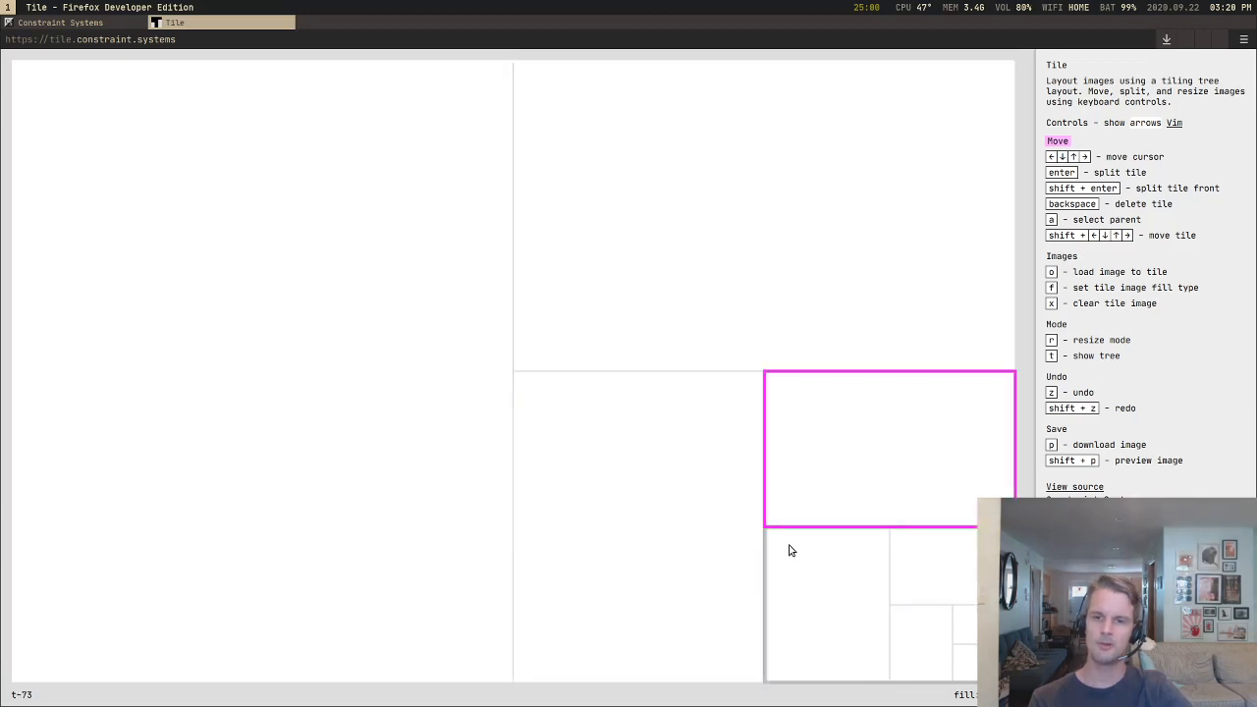
pyautogui.press('Down')
pyautogui.press('Left')
pyautogui.press('Right')
pyautogui.press('Down')
pyautogui.press('Right')
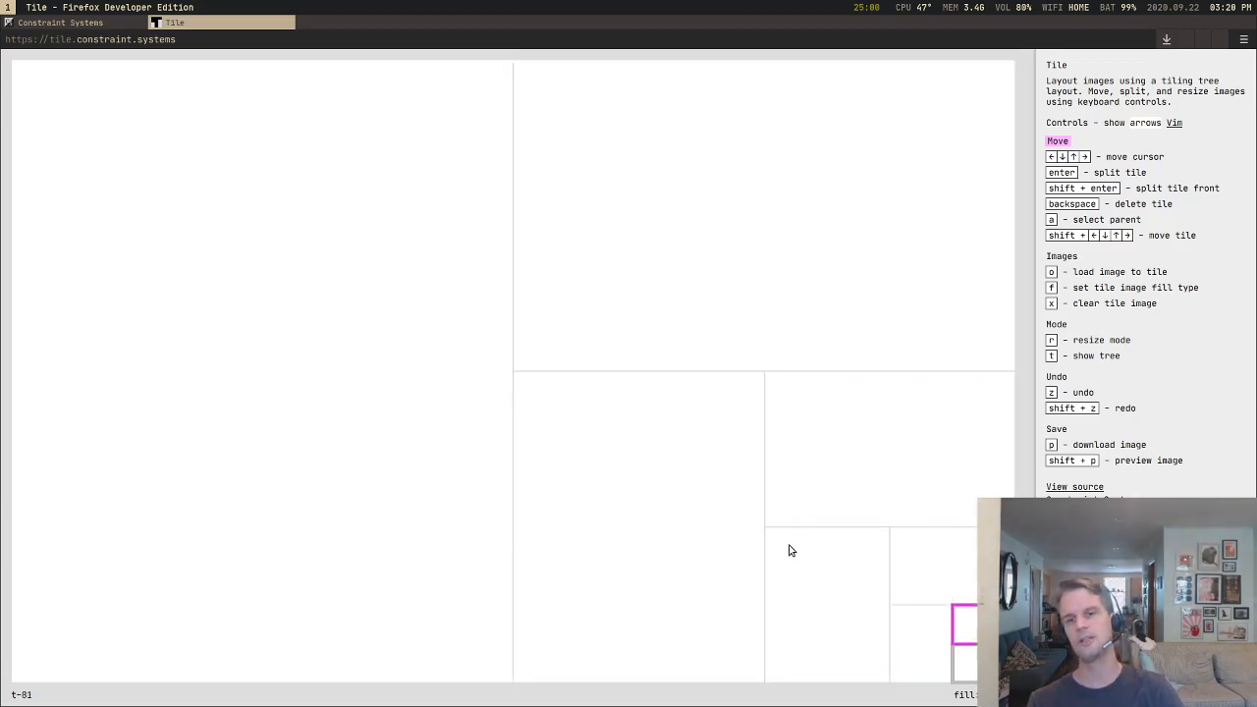
pyautogui.press('Down')
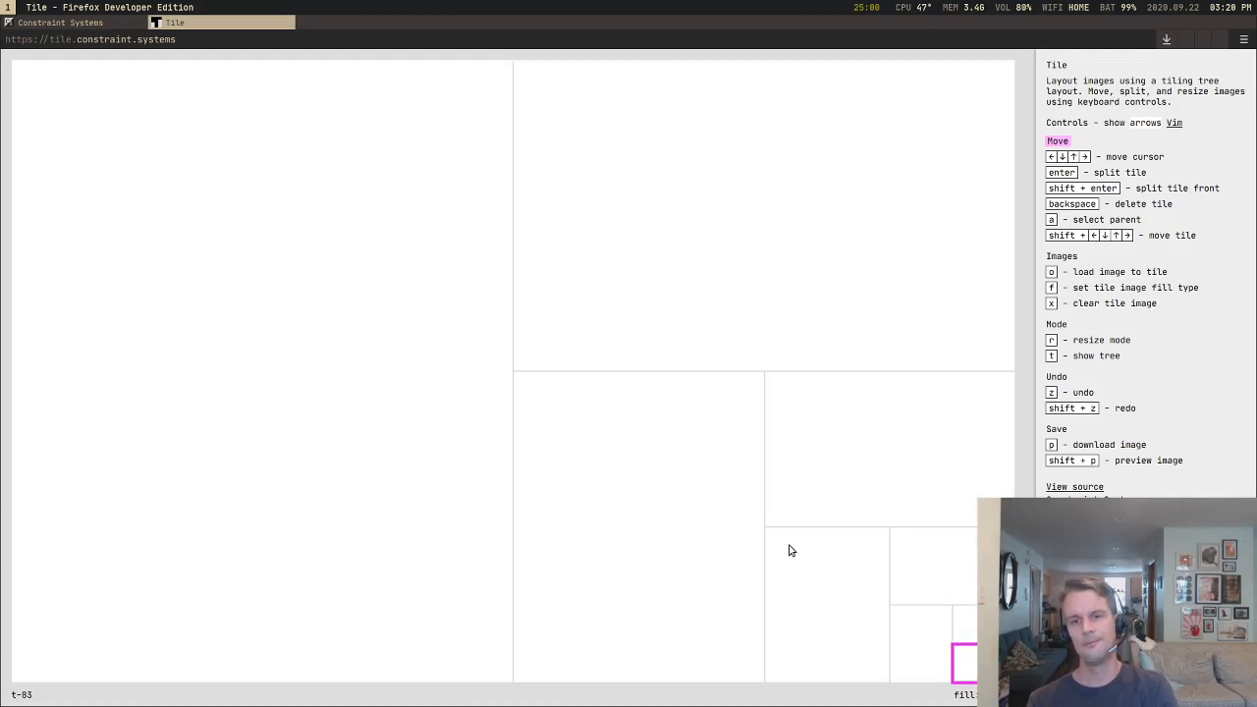
pyautogui.press('Up')
# Step: Delete the nested corner tiles and the remaining tiles until one blank tile fills the canvas
pyautogui.press('BackSpace')
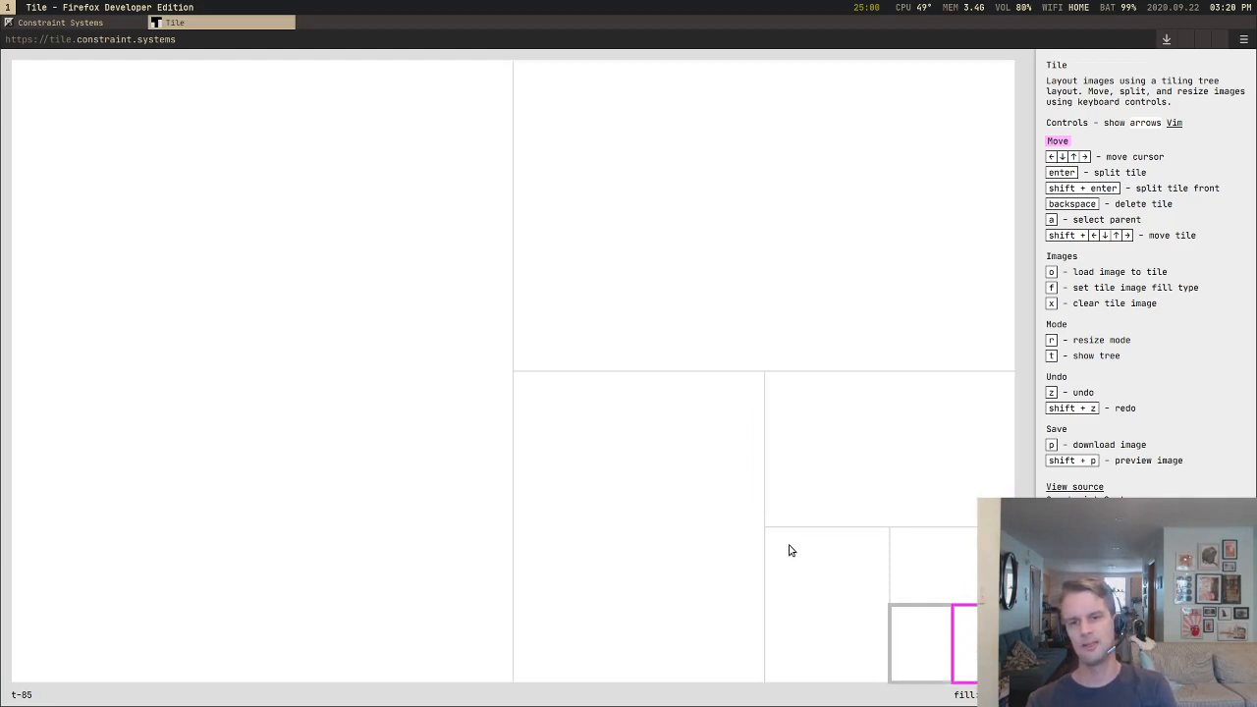
pyautogui.press('BackSpace')
pyautogui.press('BackSpace')
pyautogui.press('BackSpace')
pyautogui.press('BackSpace')
pyautogui.press('BackSpace')
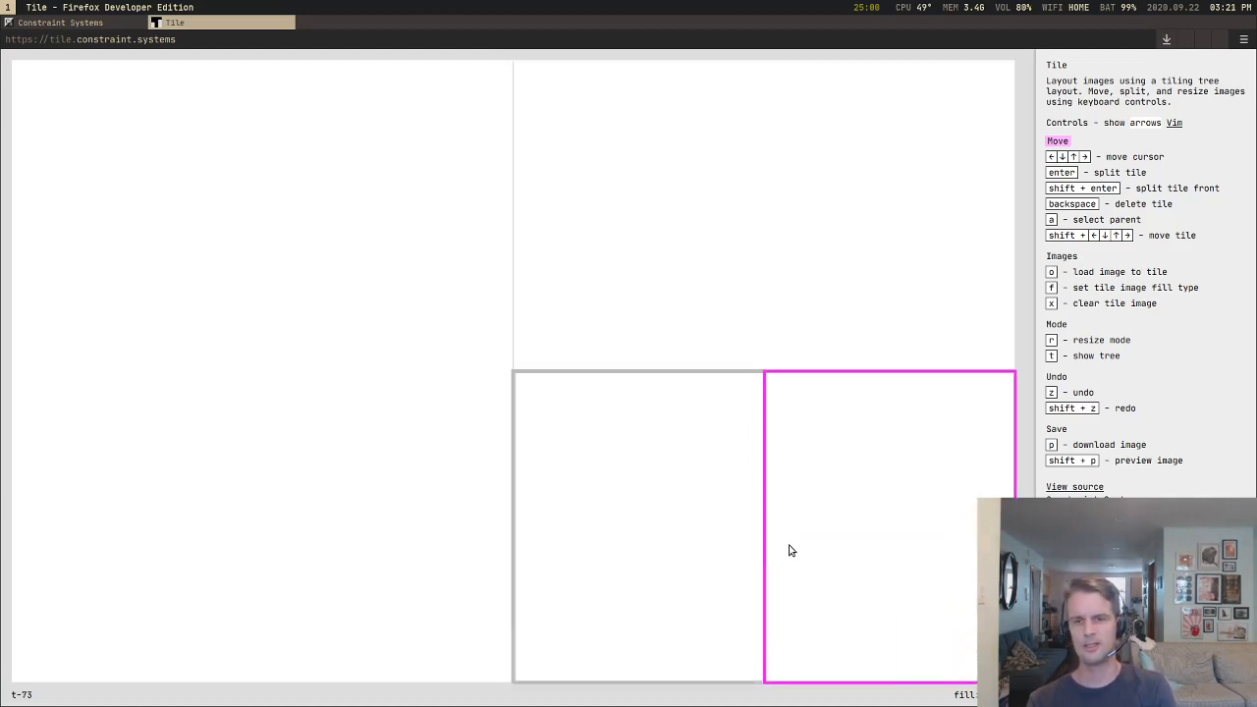
pyautogui.press('BackSpace')
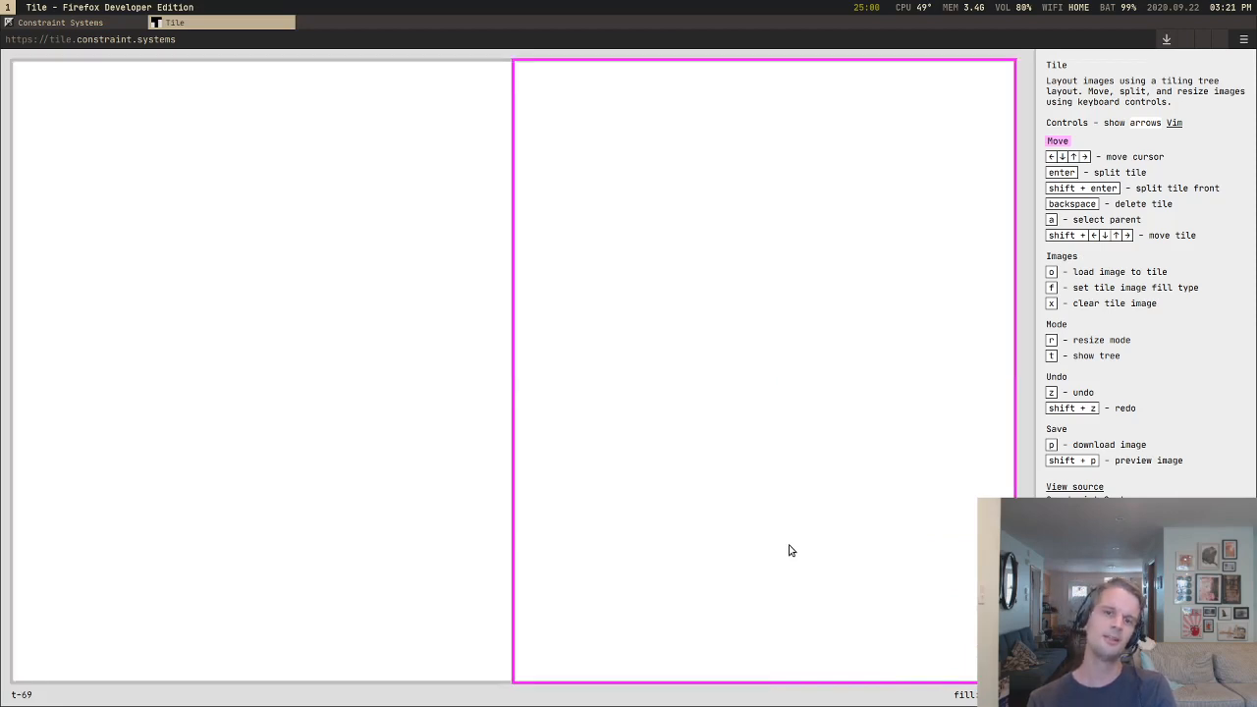
pyautogui.press('BackSpace')
# Step: Split the blank canvas into halves and keep splitting the lower-right tile into ever smaller tiles toward the corner
pyautogui.press('Return')
pyautogui.press('Return')
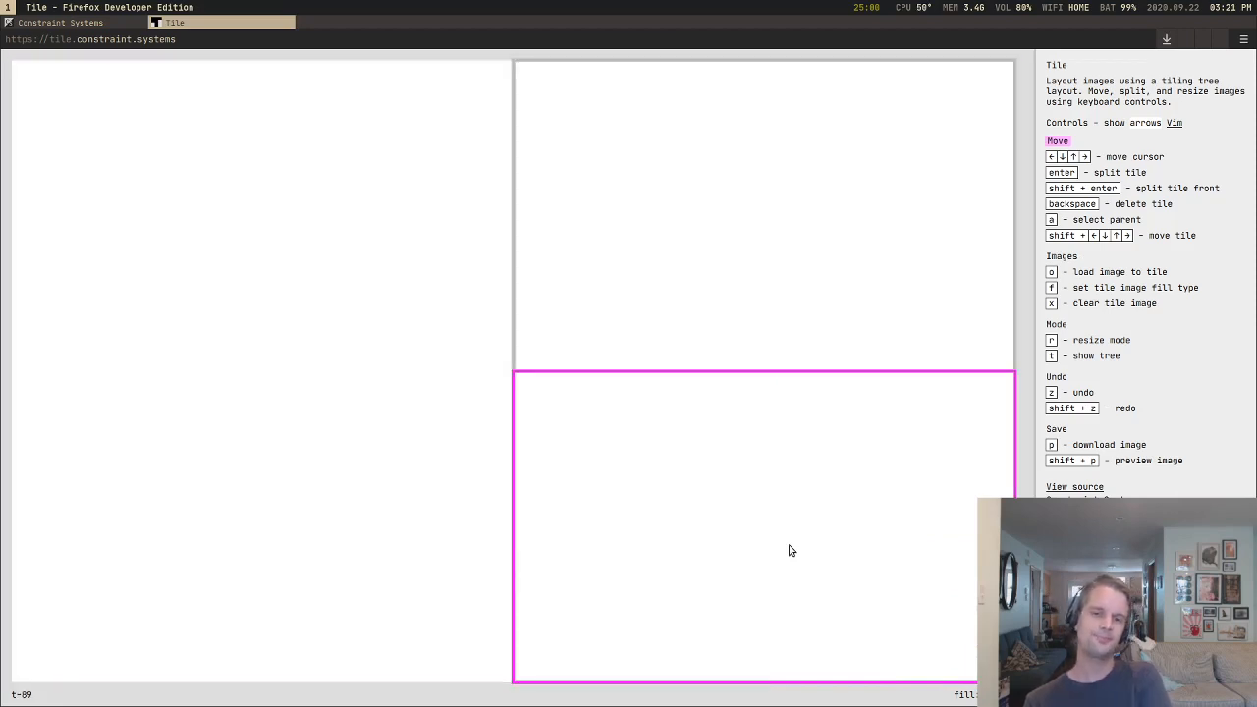
pyautogui.press('Return')
pyautogui.press('Return')
pyautogui.press('Return')
pyautogui.press('Return')
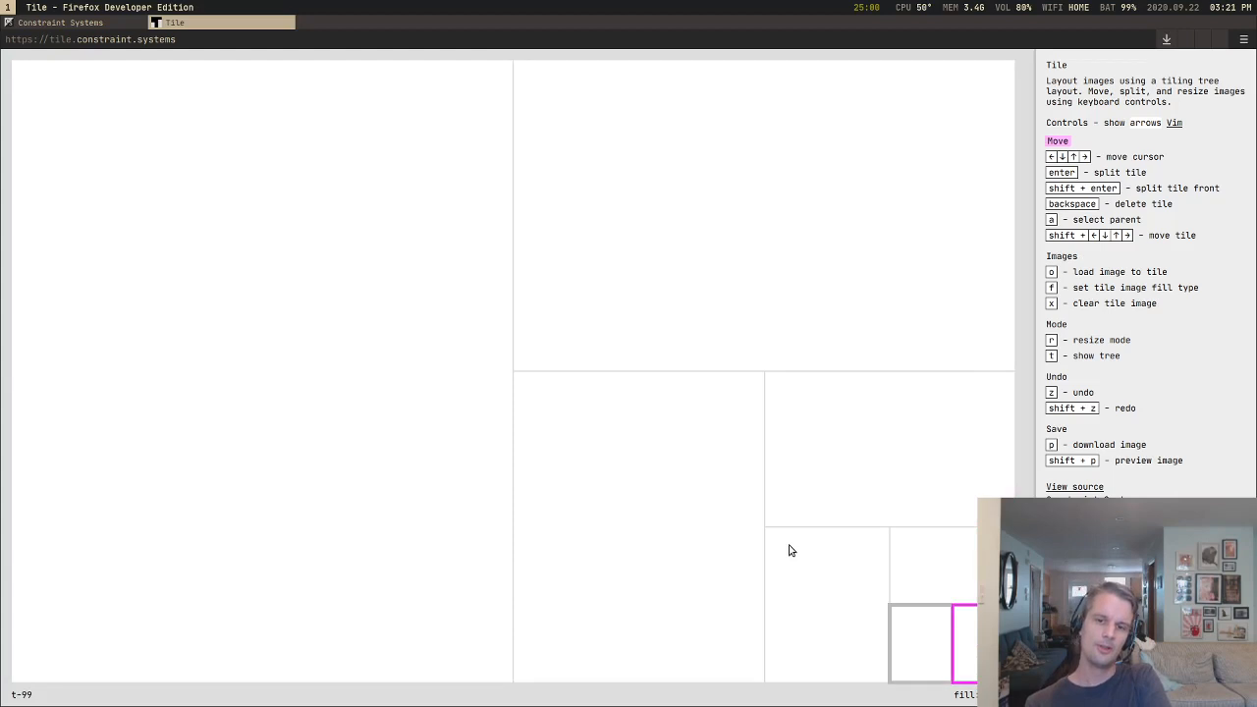
# Step: Divide the left tile of the lower-right quarter into a two-by-two grid and split the grid's upper-right cell twice more
pyautogui.press('Up')
pyautogui.press('Up')
pyautogui.press('Left')
pyautogui.press('Return')
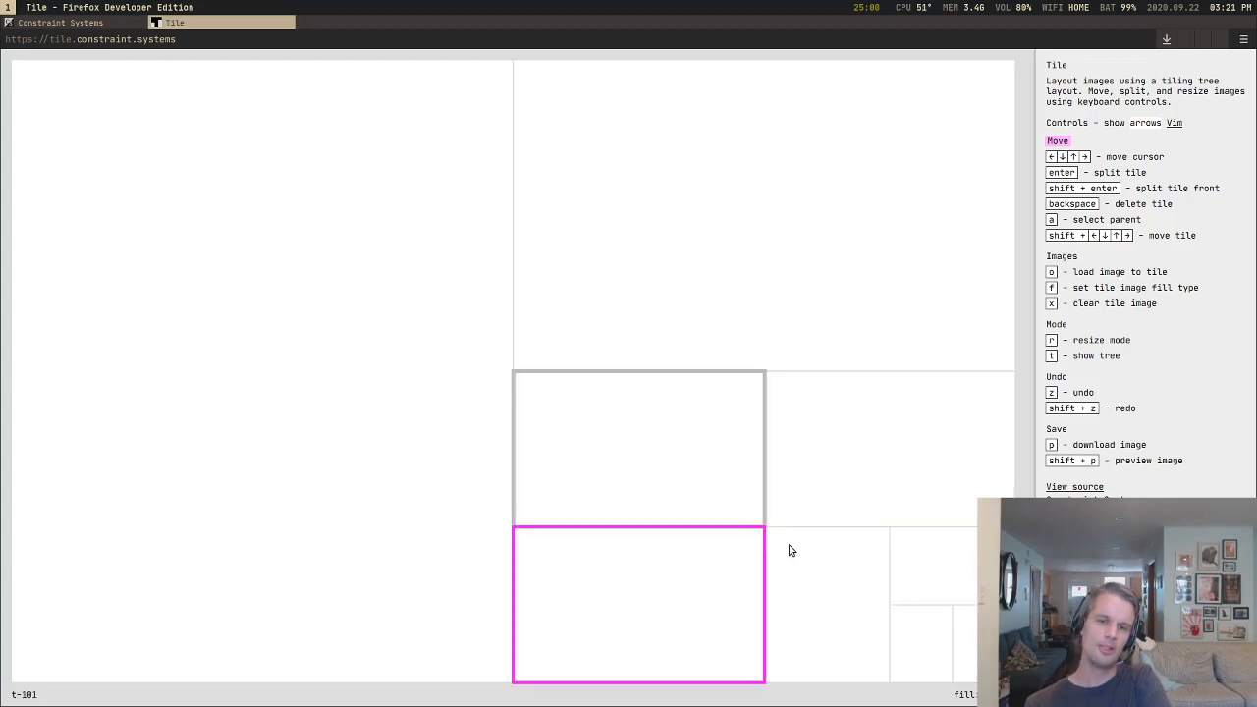
pyautogui.press('Return')
pyautogui.press('Up')
pyautogui.press('Return')
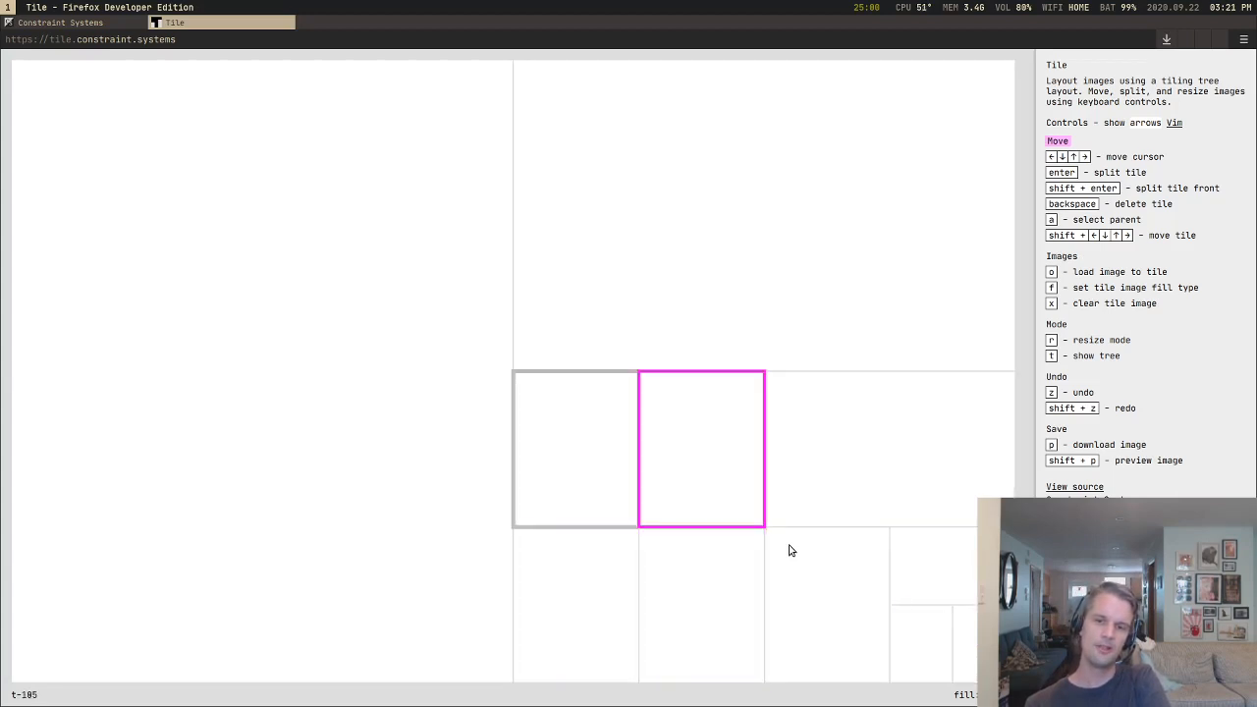
pyautogui.press('Return')
pyautogui.press('Return')
# Step: Split the large left half four times, subdividing toward the lower-right corner of that half
pyautogui.press('Left')
pyautogui.press('Left')
# Step: Halve the upper-left quarter vertically, divide its right part into a two-by-two grid, and split the grid's upper-right cell twice
pyautogui.press('Left')
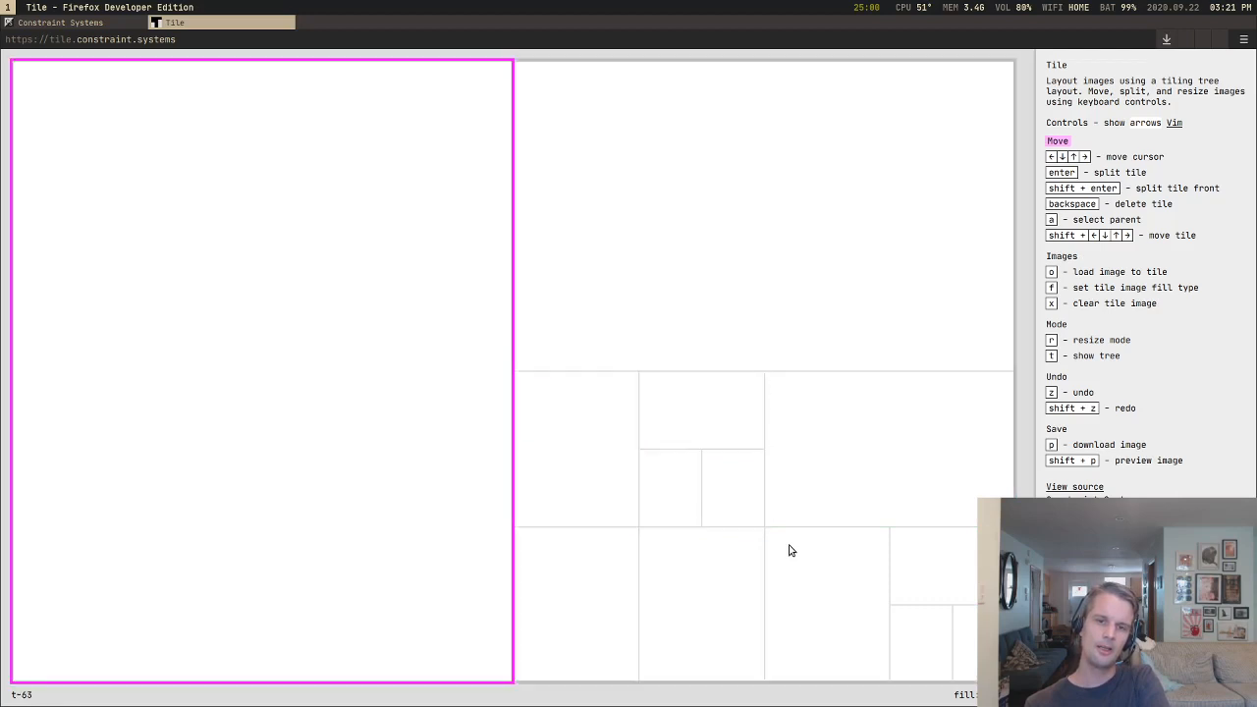
pyautogui.press('Return')
pyautogui.press('Return')
pyautogui.press('Return')
pyautogui.press('Return')
pyautogui.press('Left')
pyautogui.press('Left')
pyautogui.press('Up')
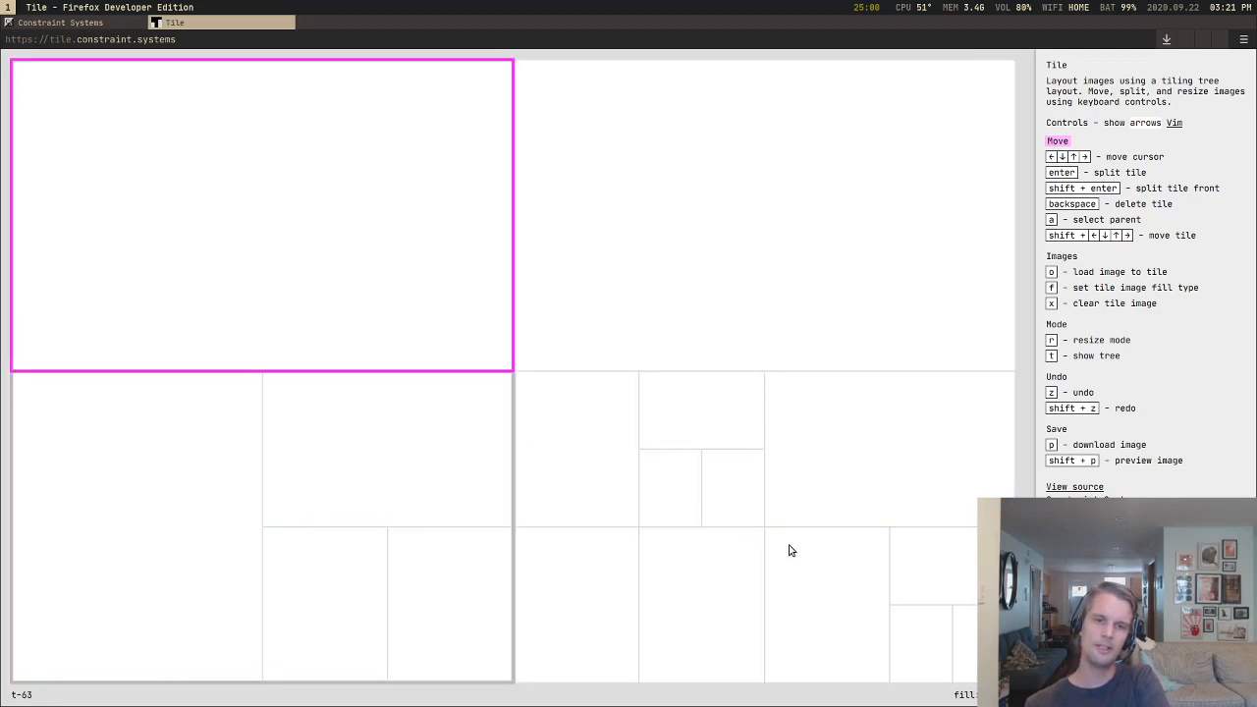
pyautogui.press('Return')
pyautogui.press('Return')
pyautogui.press('Return')
pyautogui.press('Up')
pyautogui.press('Return')
pyautogui.press('Return')
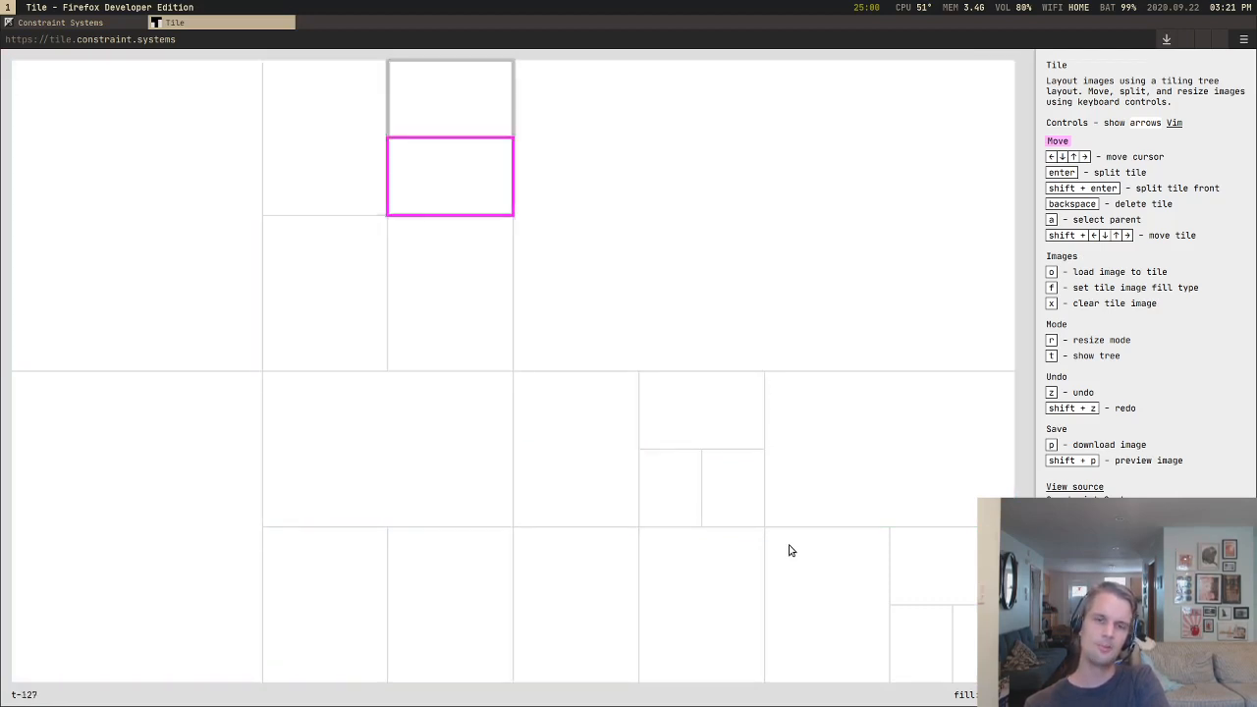
pyautogui.press('Return')
# Step: Split the tall tile in the canvas's upper-left corner four times toward its own lower-right corner
pyautogui.press('Down')
pyautogui.press('Down')
pyautogui.press('Right')
pyautogui.press('Left')
pyautogui.press('Left')
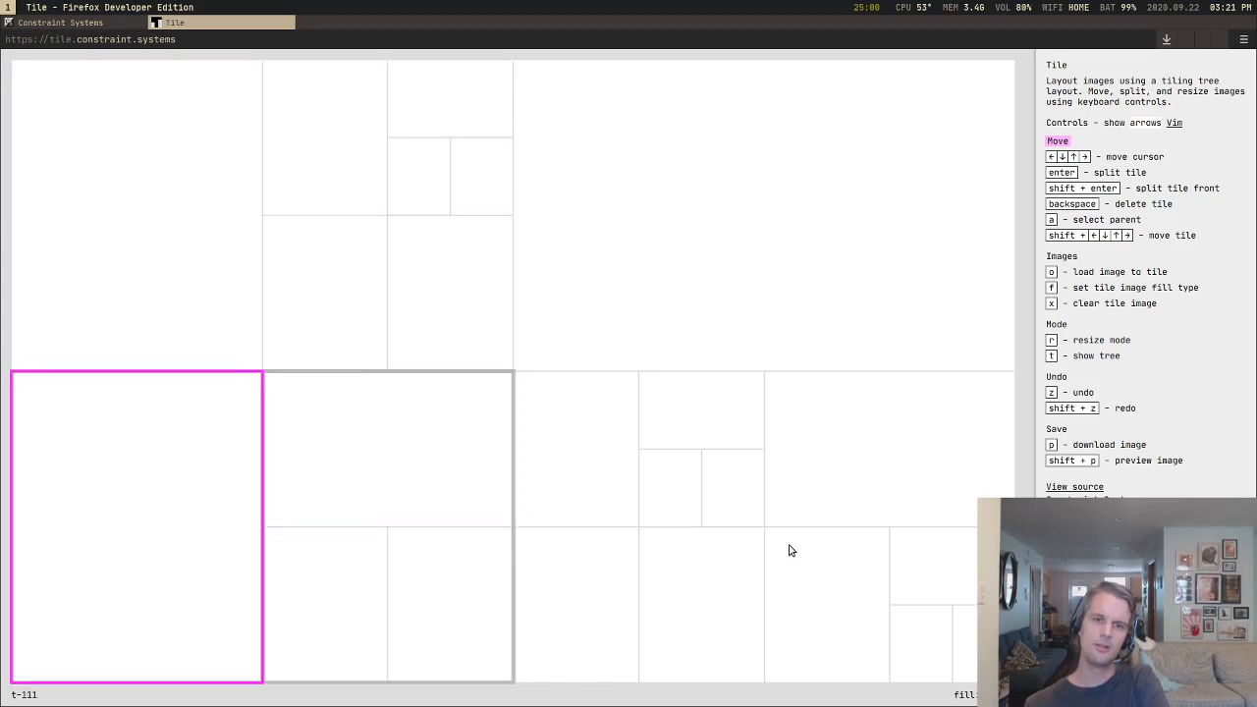
pyautogui.press('Up')
pyautogui.press('Return')
pyautogui.press('Return')
pyautogui.press('Return')
# Step: Split the upper-left grid cell of the lower-right quarter three times toward its own lower-right corner
pyautogui.press('Return')
pyautogui.press('Down')
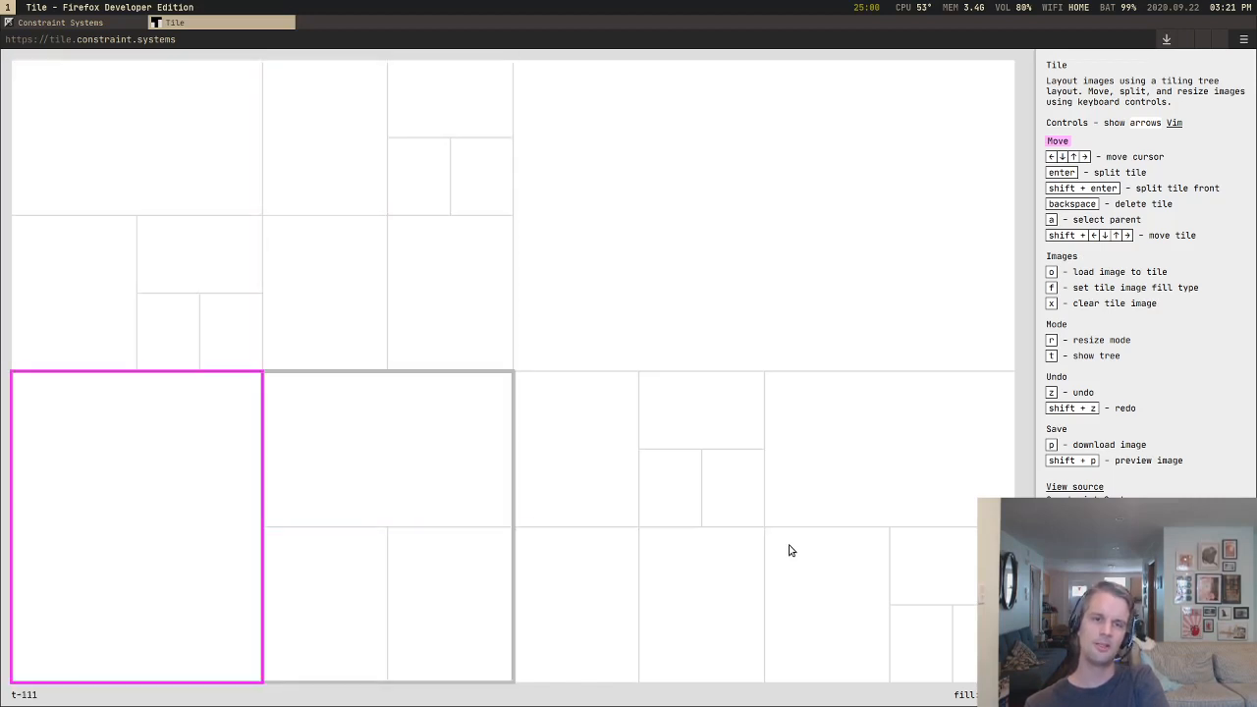
pyautogui.press('Right')
pyautogui.press('Right')
pyautogui.press('Return')
pyautogui.press('Return')
pyautogui.press('Return')
# Step: Move one tile of the smallest stacked pair around its sibling to the right, left, below and above, ending above it
pyautogui.press('Up')
pyautogui.press('Up')
pyautogui.press('Down')
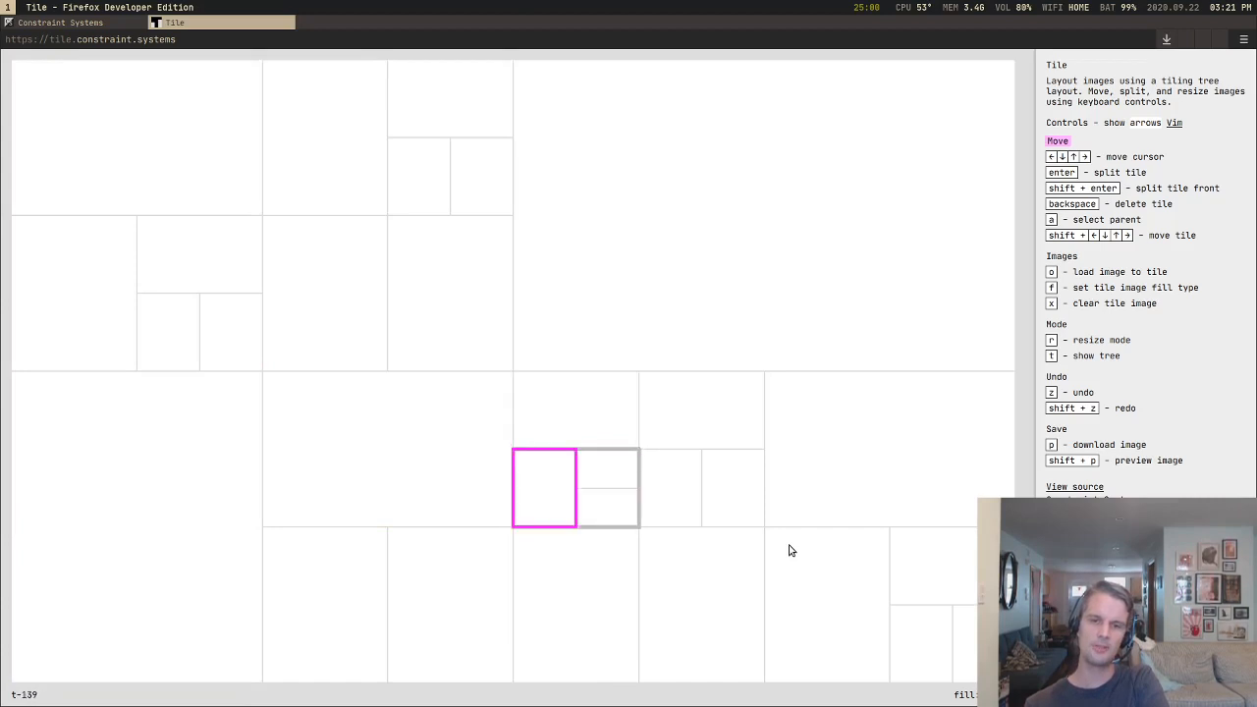
pyautogui.press('Right')
pyautogui.hotkey('shift', 'Right')
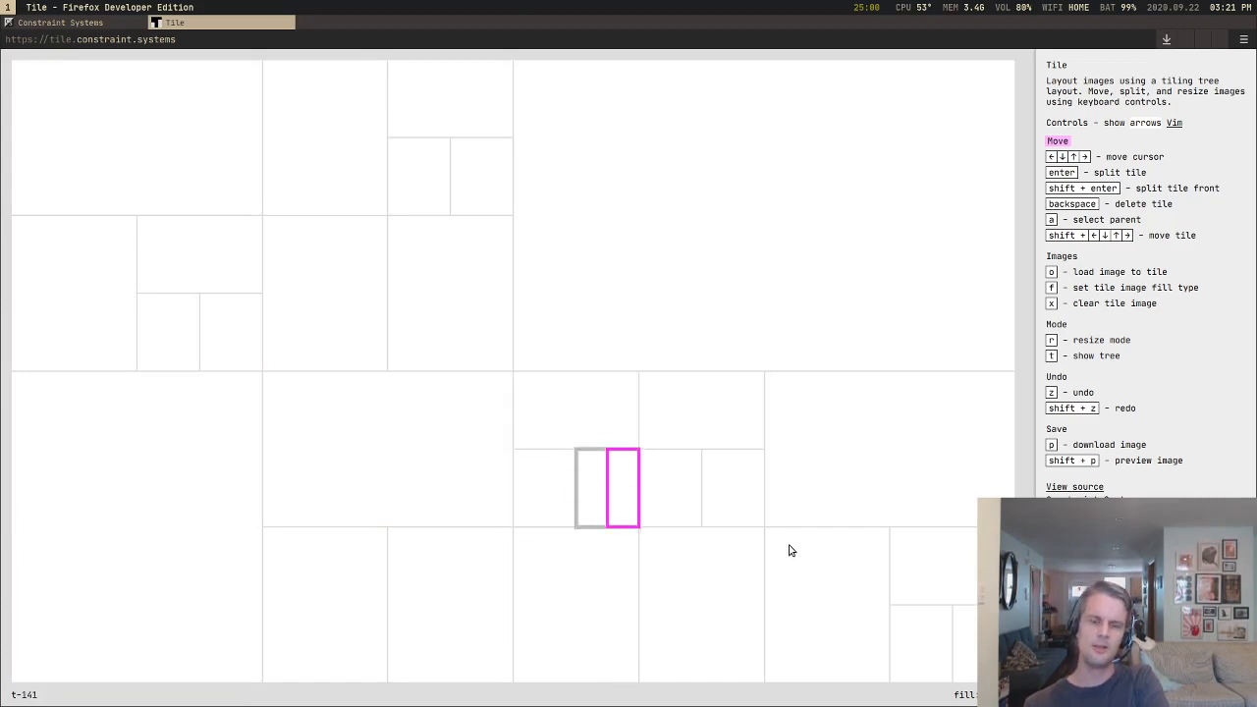
pyautogui.hotkey('shift', 'Up')
pyautogui.hotkey('shift', 'Left')
pyautogui.hotkey('shift', 'Down')
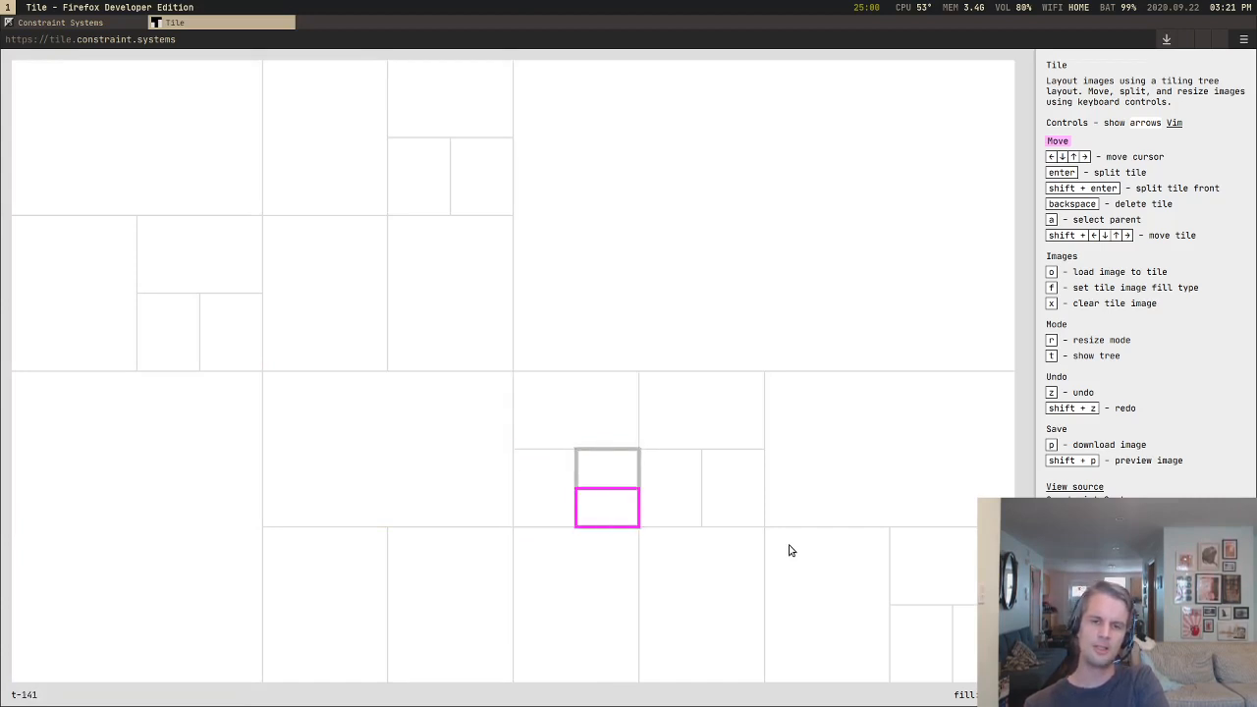
pyautogui.hotkey('shift', 'Up')
pyautogui.hotkey('shift', 'Right')
pyautogui.hotkey('shift', 'Left')
pyautogui.hotkey('shift', 'Up')
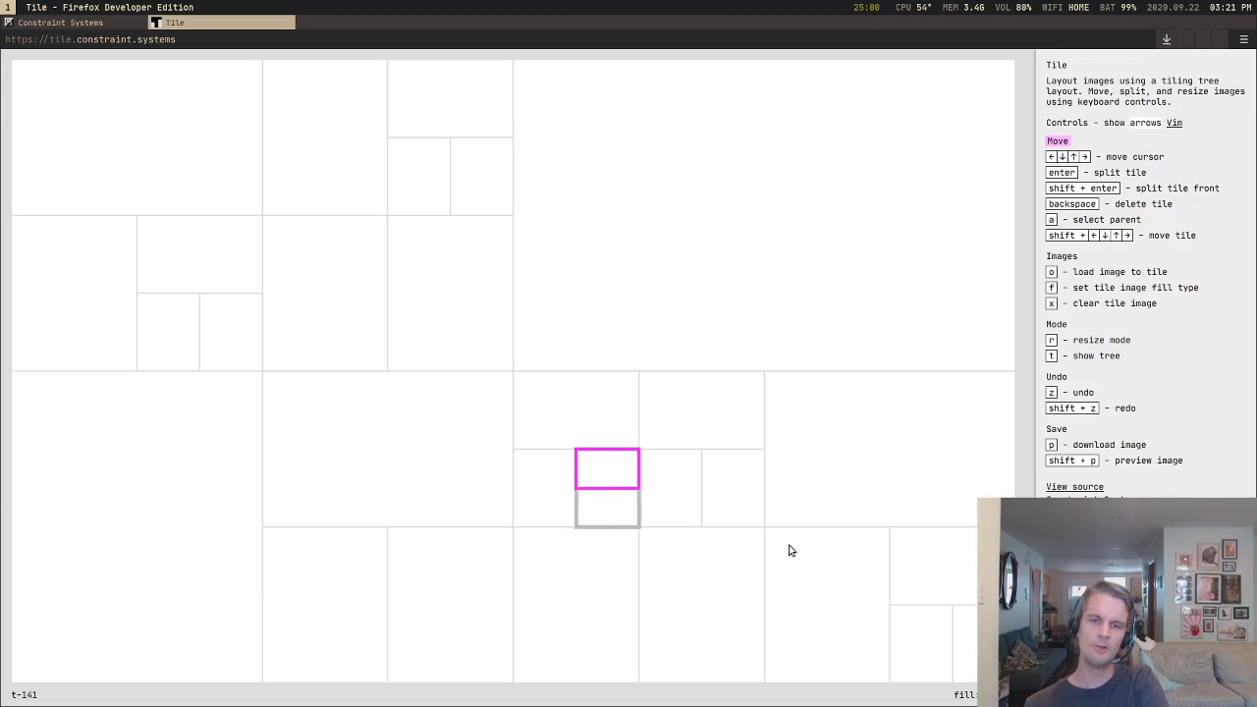
# Step: Split the tile below the small group in two and rearrange the pair side by side, swapping the new tile's side repeatedly
pyautogui.hotkey('shift', 'Down')
pyautogui.hotkey('shift', 'Down')
pyautogui.hotkey('shift', 'Down')
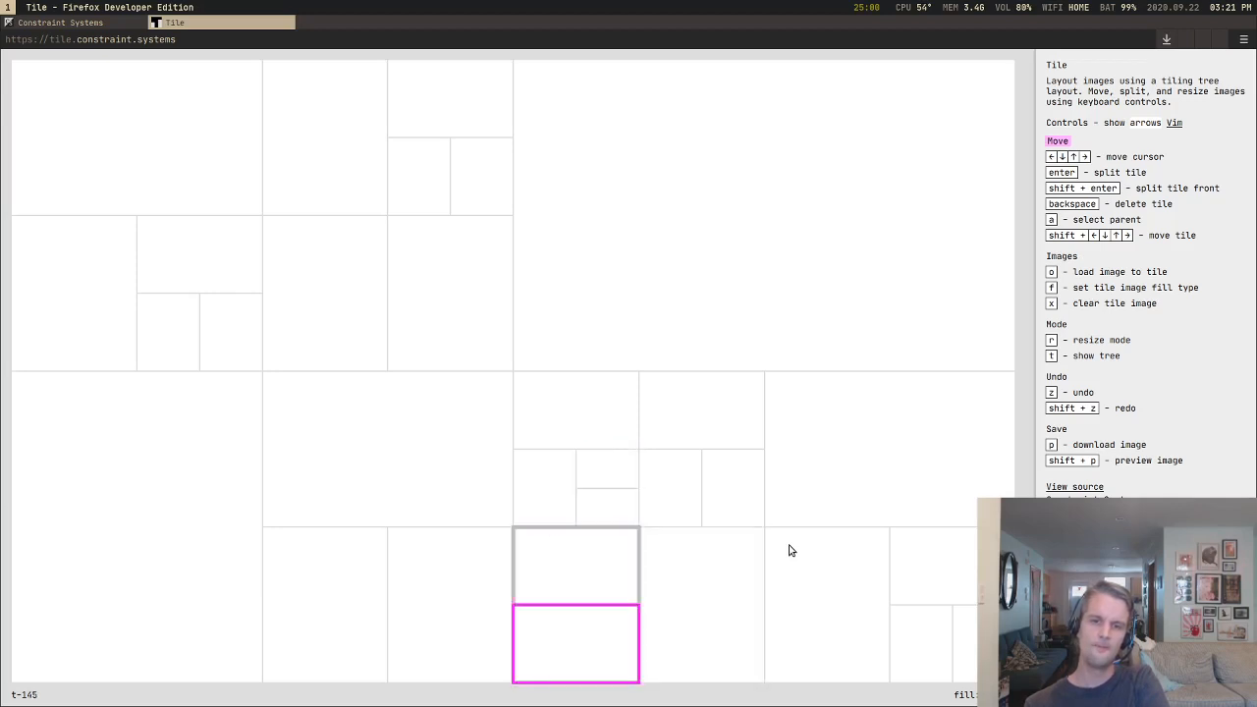
pyautogui.hotkey('shift', 'Right')
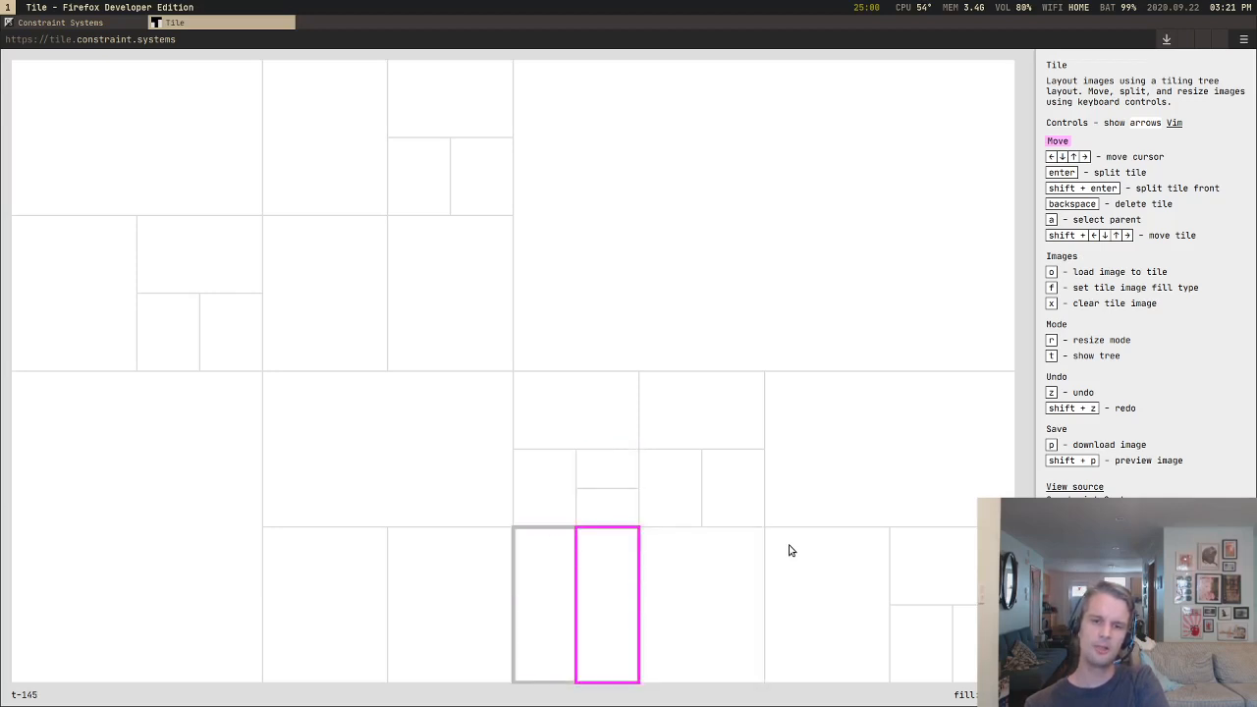
pyautogui.hotkey('shift', 'Left')
pyautogui.hotkey('shift', 'Right')
pyautogui.hotkey('shift', 'Left')
pyautogui.hotkey('shift', 'Right')
pyautogui.hotkey('shift', 'Right')
# Step: Split the upper-right quarter into two side-by-side tiles
pyautogui.hotkey('shift', 'Up')
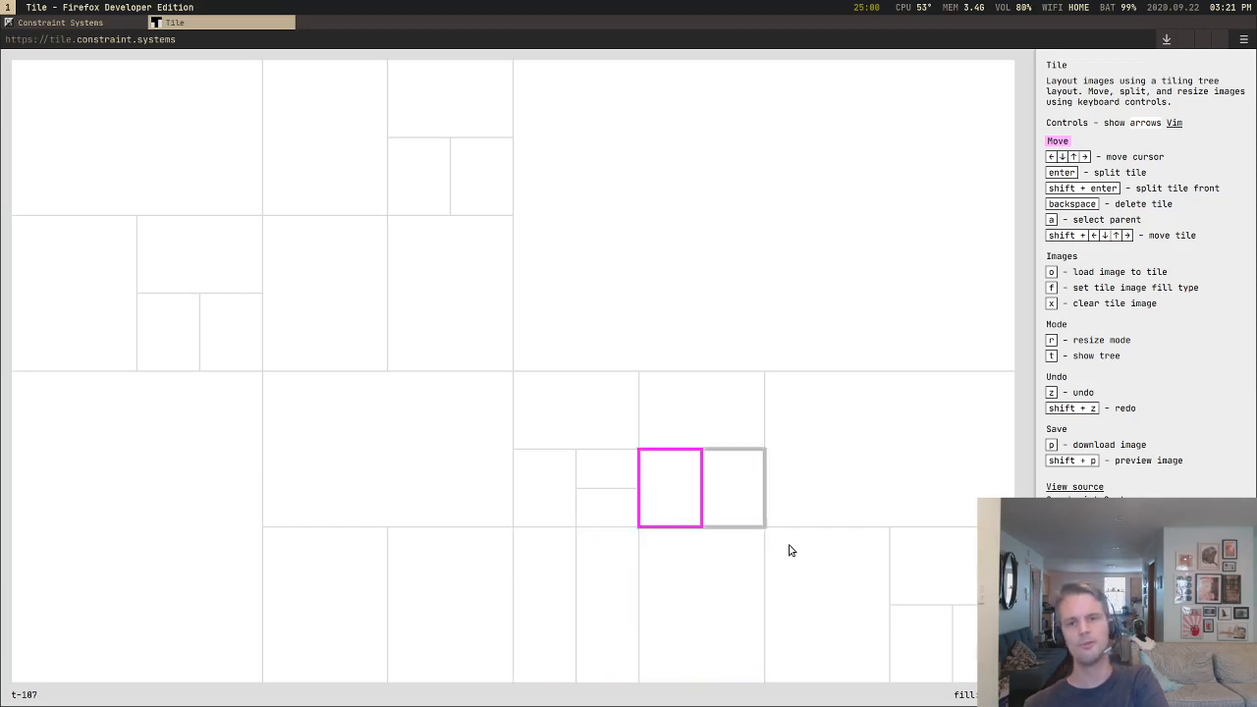
pyautogui.press('Up')
pyautogui.press('Up')
pyautogui.press('Return')
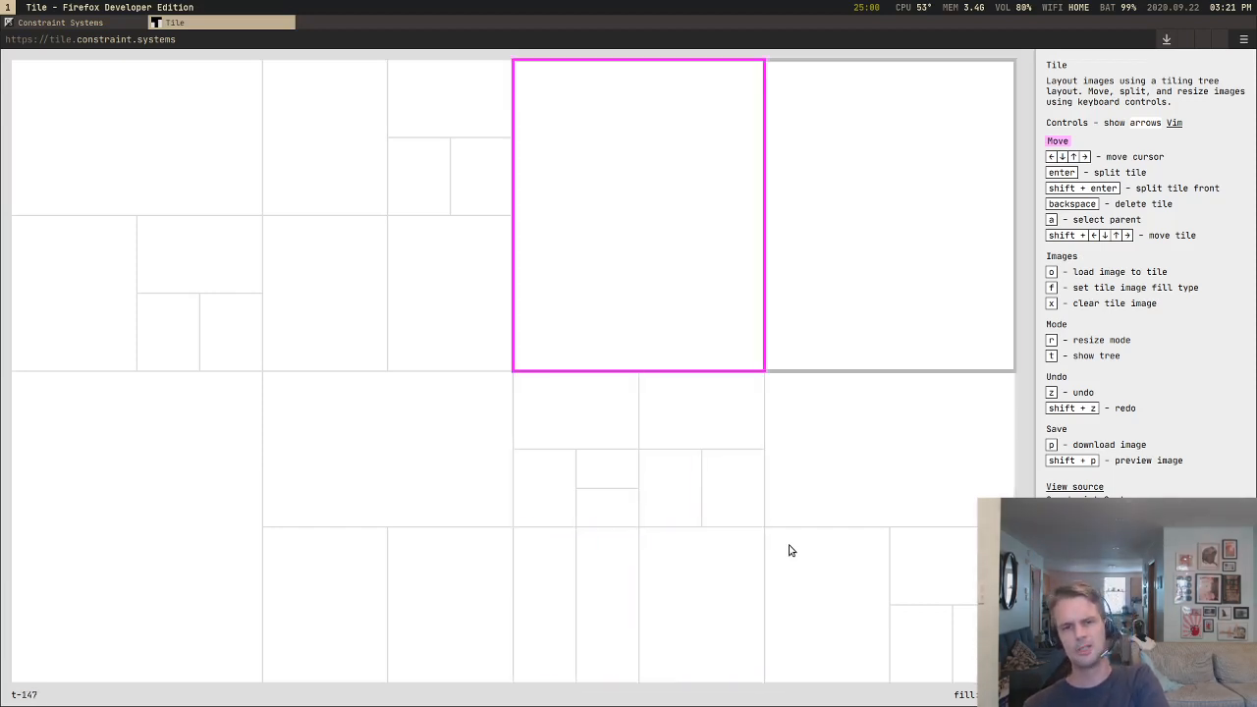
# Step: Split the left tile of the upper-right quarter five times toward its own upper-left corner
pyautogui.press('Return')
pyautogui.press('Return')
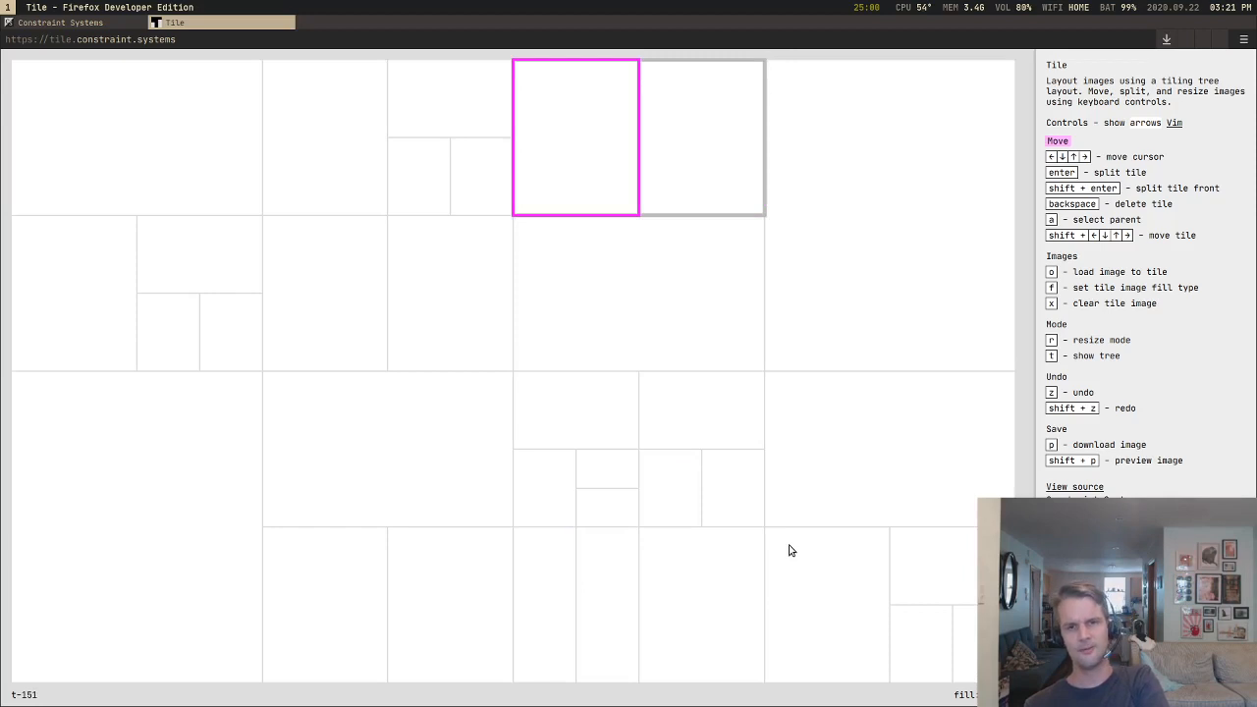
pyautogui.press('Return')
pyautogui.press('Return')
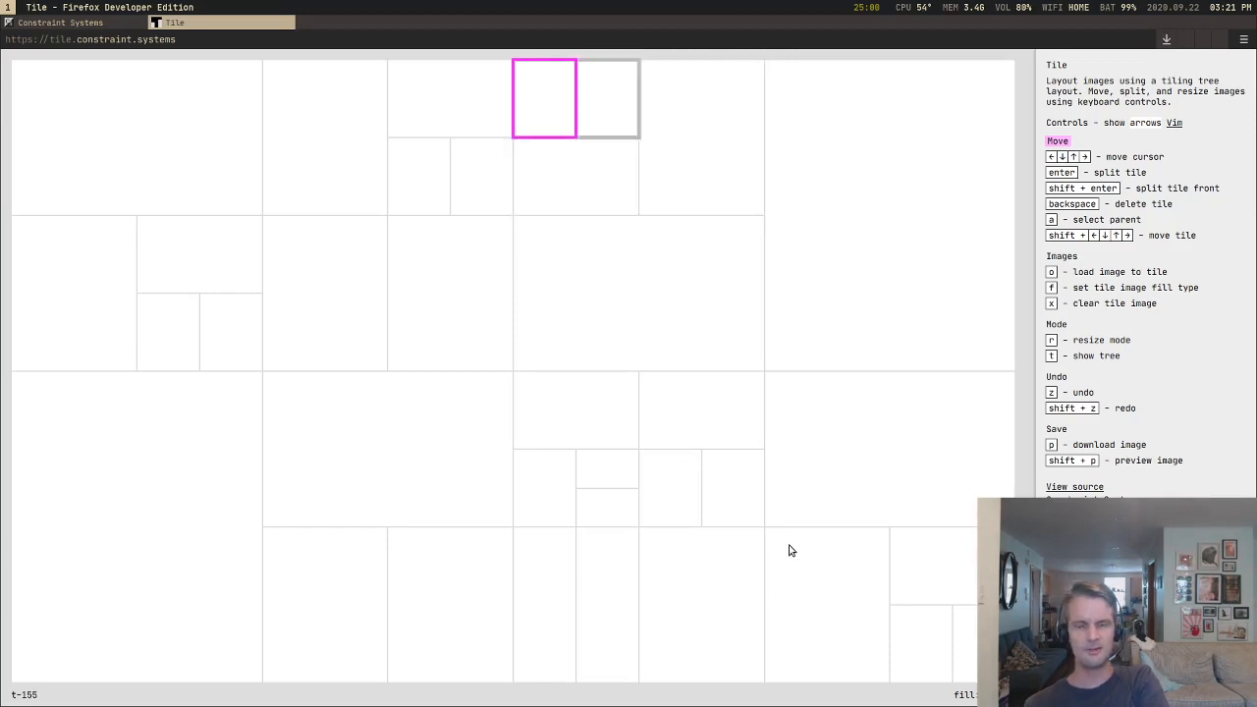
pyautogui.press('Return')
# Step: Split the blank tile below that group, still within the upper-right quarter, repeatedly toward its own lower-right corner
pyautogui.press('Down')
pyautogui.press('Down')
pyautogui.press('Down')
pyautogui.press('Up')
pyautogui.press('Up')
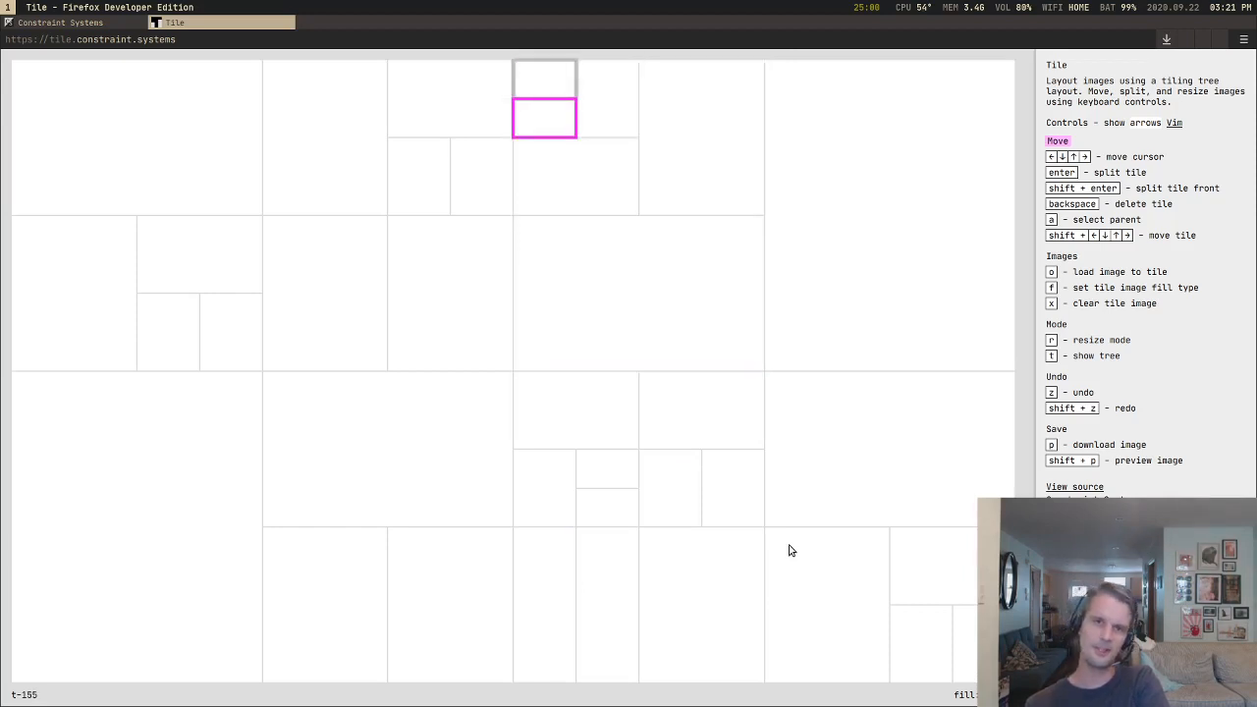
pyautogui.press('Down')
pyautogui.press('Down')
pyautogui.press('Down')
pyautogui.press('Up')
pyautogui.press('Return')
pyautogui.press('Return')
pyautogui.press('Return')
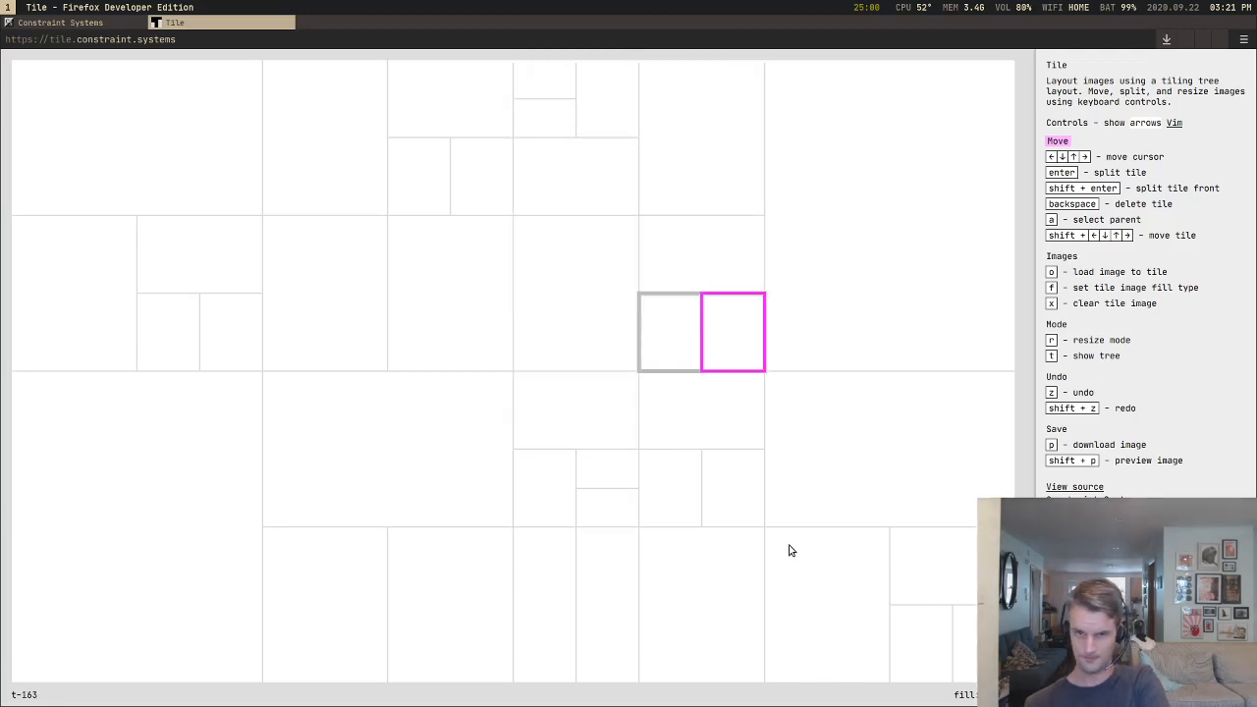
pyautogui.press('Return')
pyautogui.press('Return')
pyautogui.press('Return')
pyautogui.press('Return')
# Step: Split the upper-right quarter's right tile to the front, and keep splitting toward its upper-left corner for six splits in total
pyautogui.press('Up')
pyautogui.press('Right')
pyautogui.hotkey('shift', 'Return')
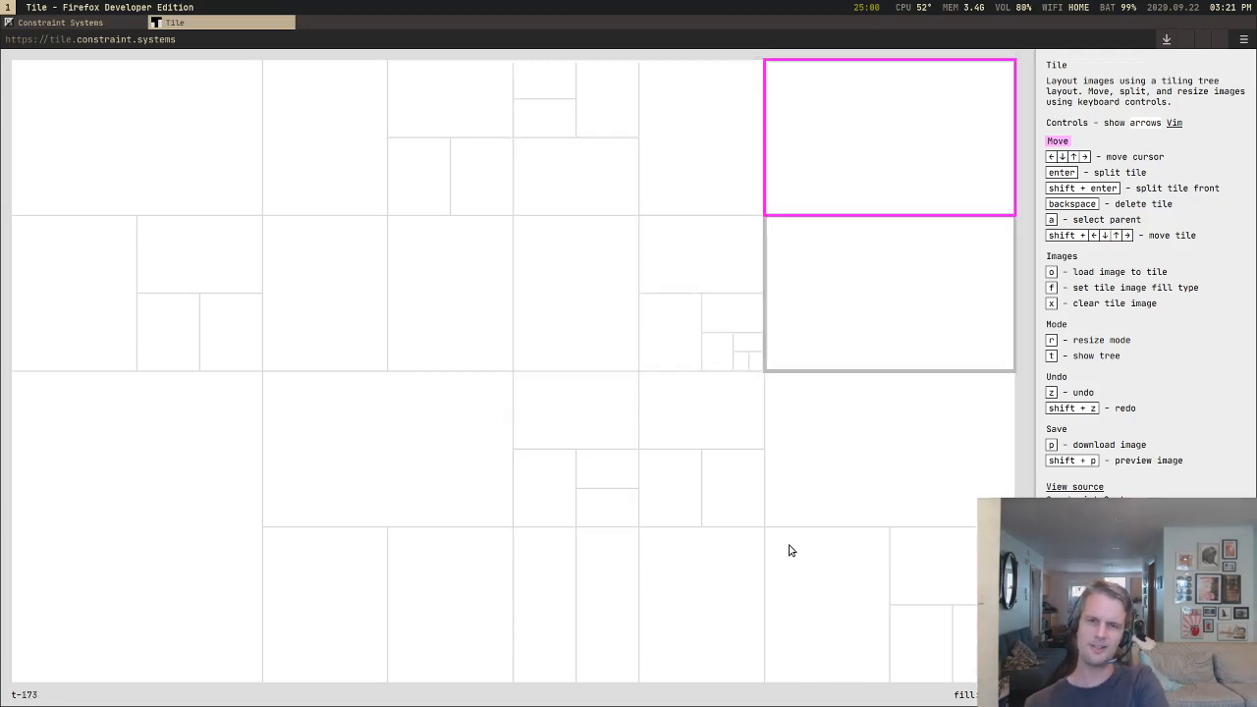
pyautogui.press('Return')
pyautogui.press('Return')
pyautogui.press('Return')
pyautogui.press('Return')
pyautogui.press('Return')
# Step: Split the wide blank tile in the lower half of the upper-right quarter's right column repeatedly toward its own lower-right corner
pyautogui.press('Down')
pyautogui.press('Down')
pyautogui.press('Down')
pyautogui.press('Down')
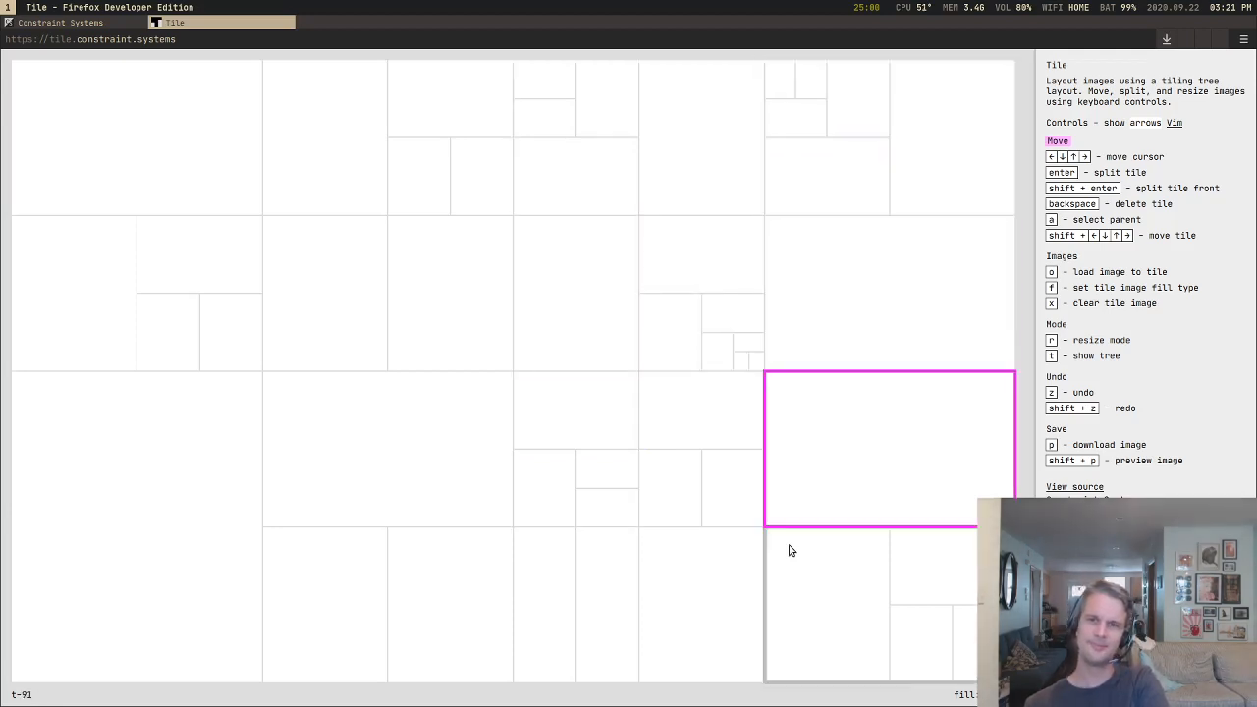
pyautogui.press('Up')
pyautogui.press('Return')
pyautogui.press('Return')
pyautogui.press('Return')
pyautogui.press('Return')
pyautogui.press('Return')
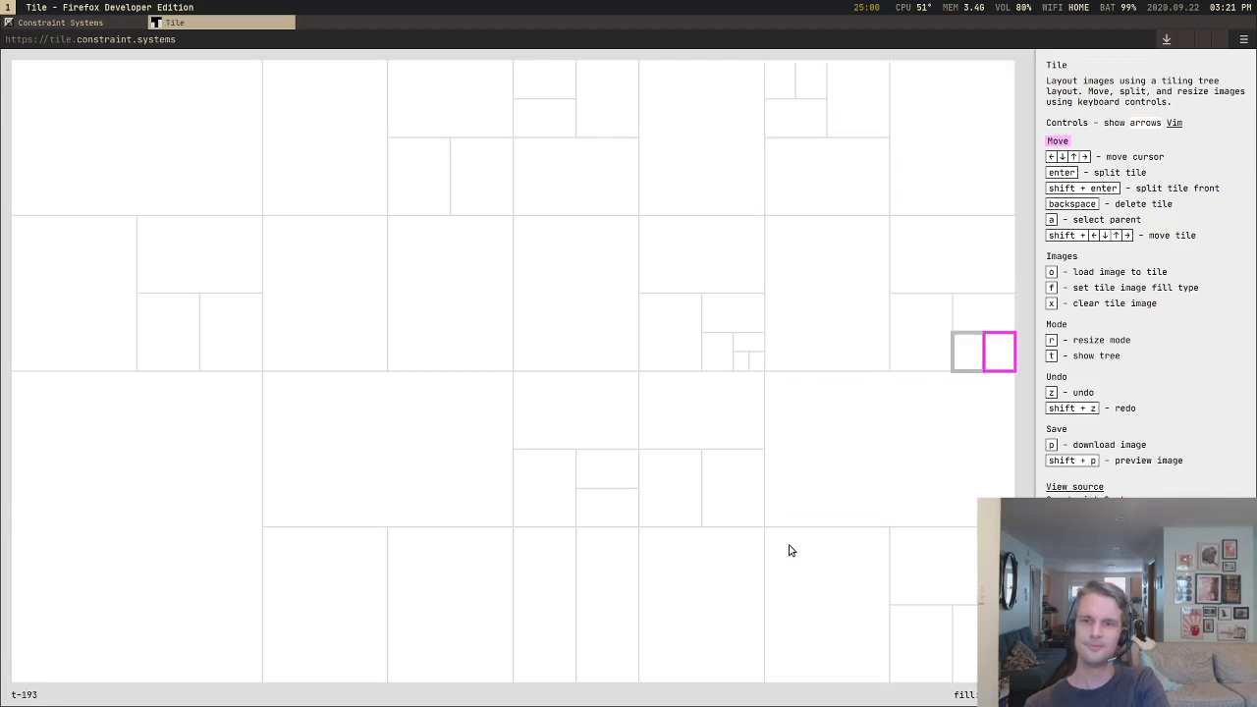
# Step: Select the outermost container and load all images from parrot.jpg through exmachina.jpeg in test_images into its tiles
pyautogui.press('a')
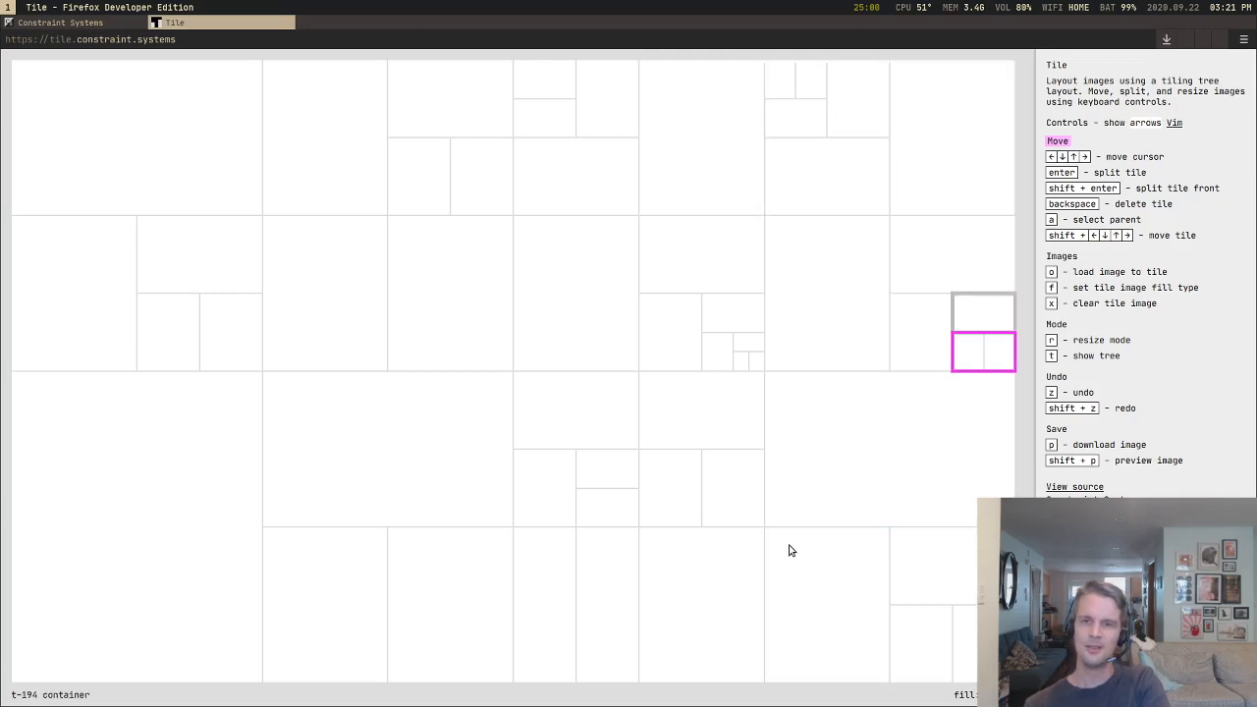
pyautogui.press('a')
pyautogui.press('a')
pyautogui.press('o')
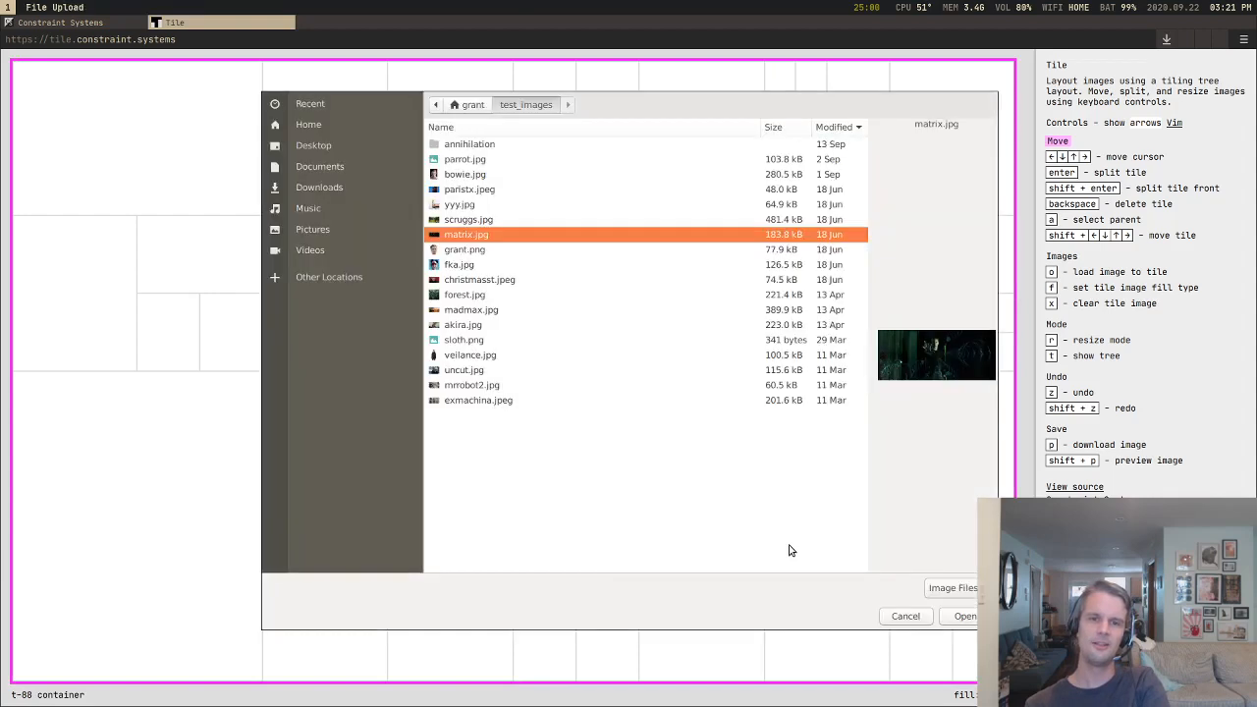
pyautogui.click(539, 148)
pyautogui.click(538, 166)
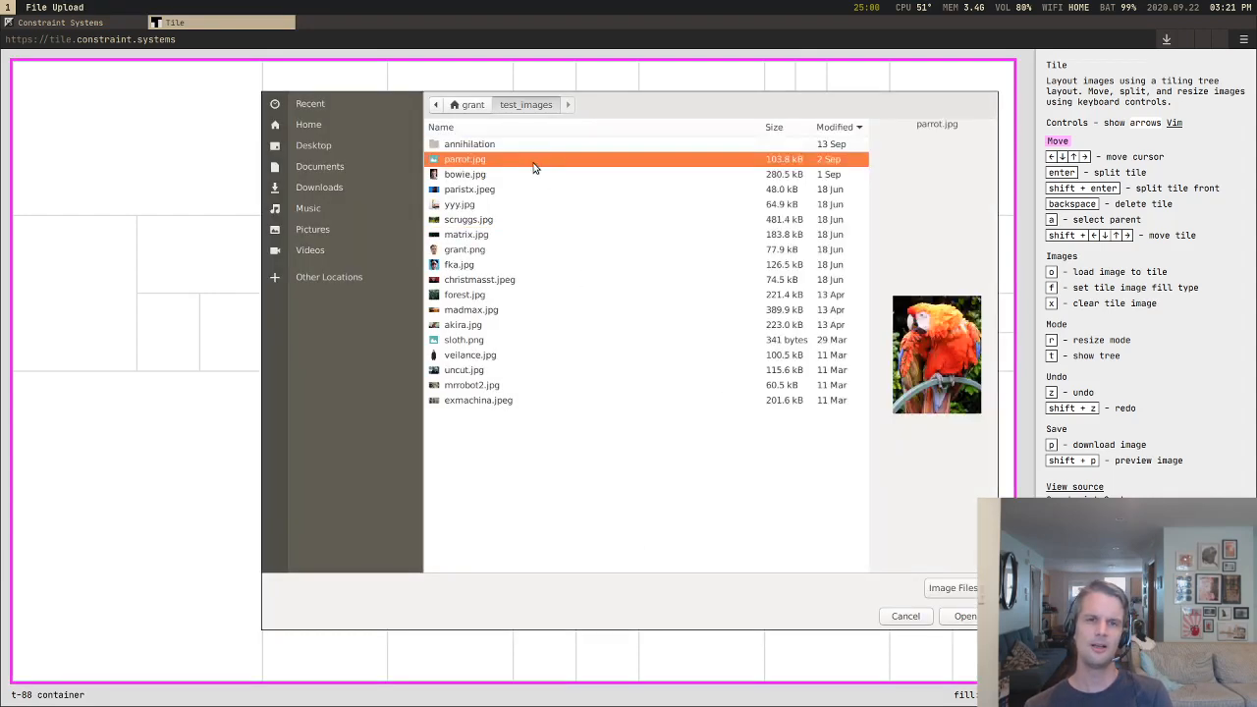
pyautogui.keyDown('shift'); pyautogui.click(519, 399); pyautogui.keyUp('shift')
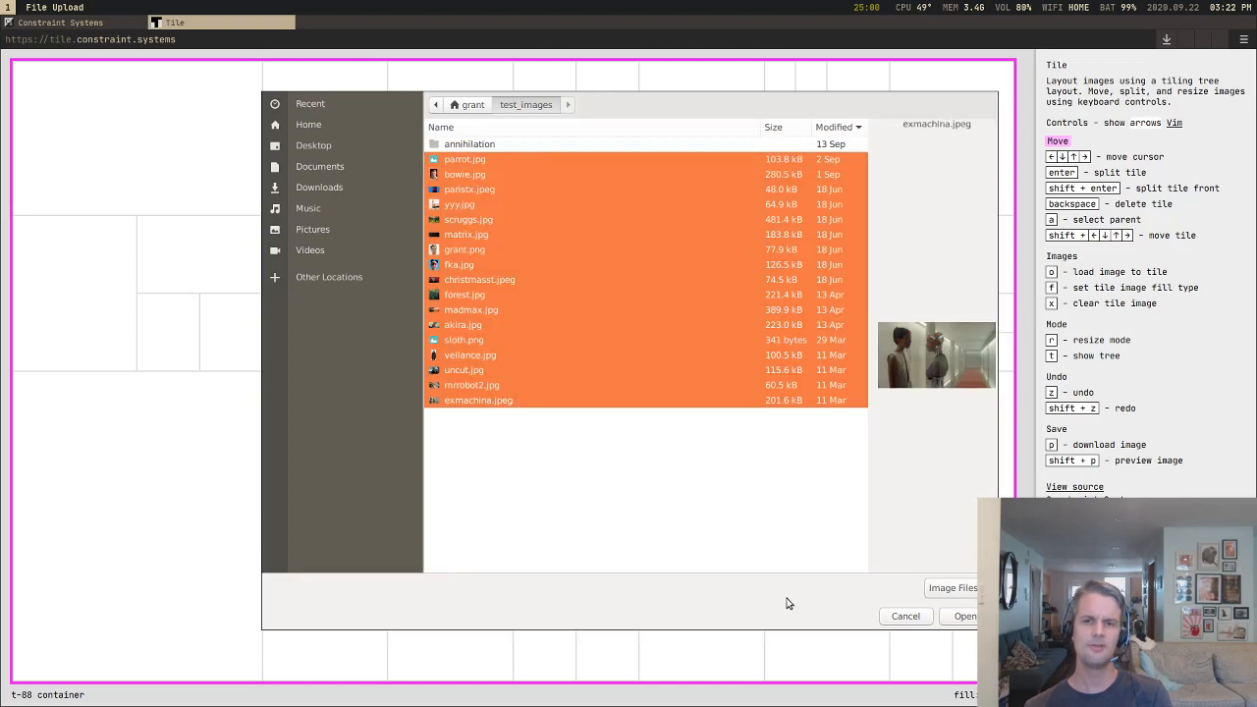
pyautogui.click(951, 620)
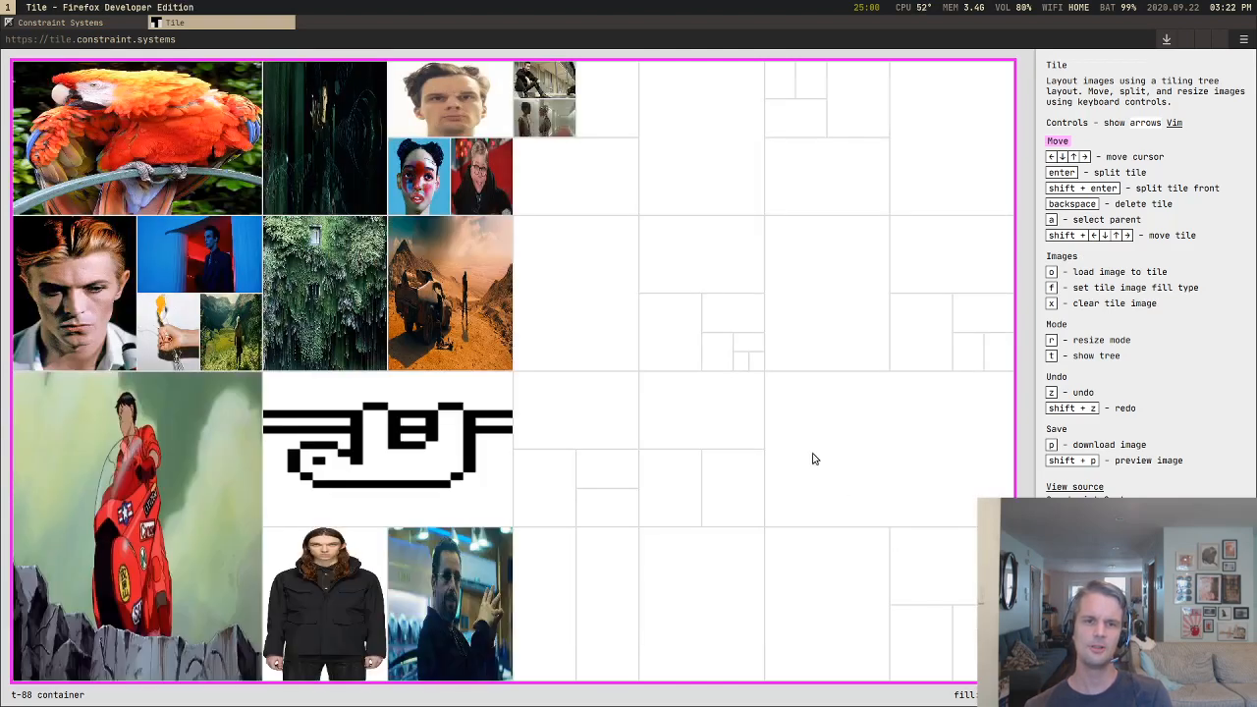
# Step: Move the desert image tile next to the forest wall rightward into the tiny image group at the top of the layout
pyautogui.press('Down')
pyautogui.press('Down')
pyautogui.press('Down')
pyautogui.press('Up')
pyautogui.press('Up')
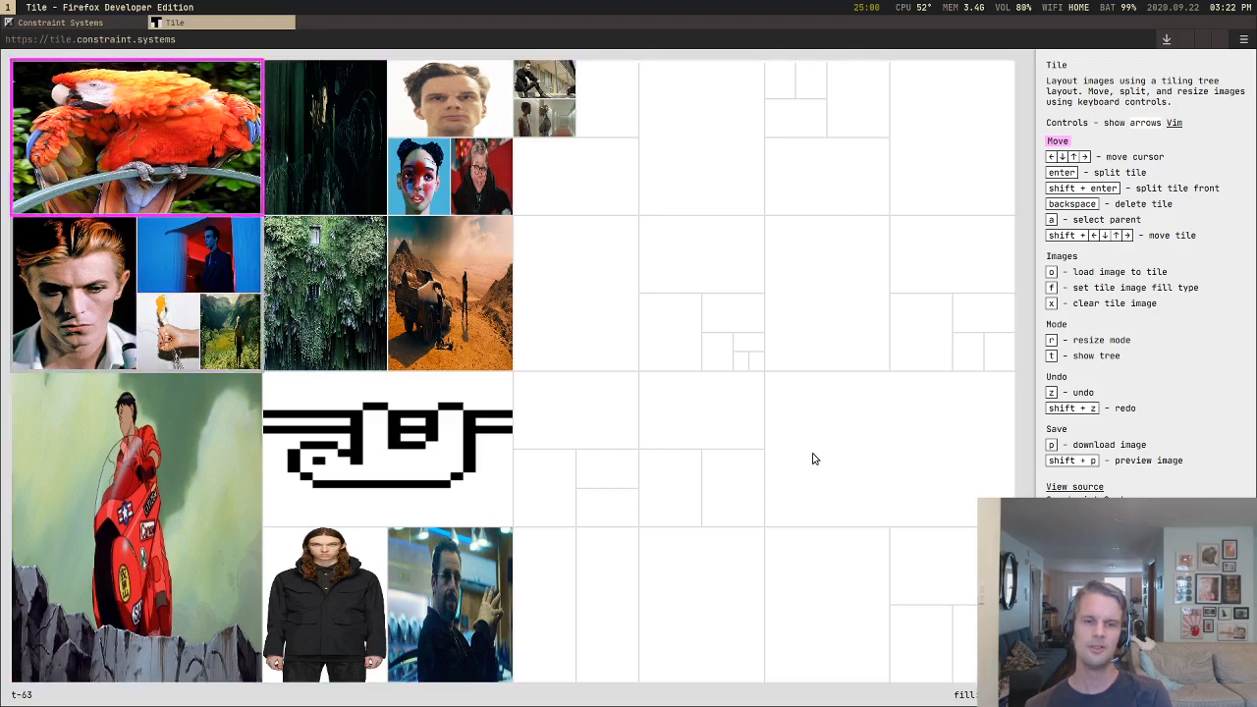
pyautogui.press('Right')
pyautogui.press('Down')
pyautogui.press('Down')
pyautogui.press('Right')
pyautogui.press('Up')
pyautogui.press('Left')
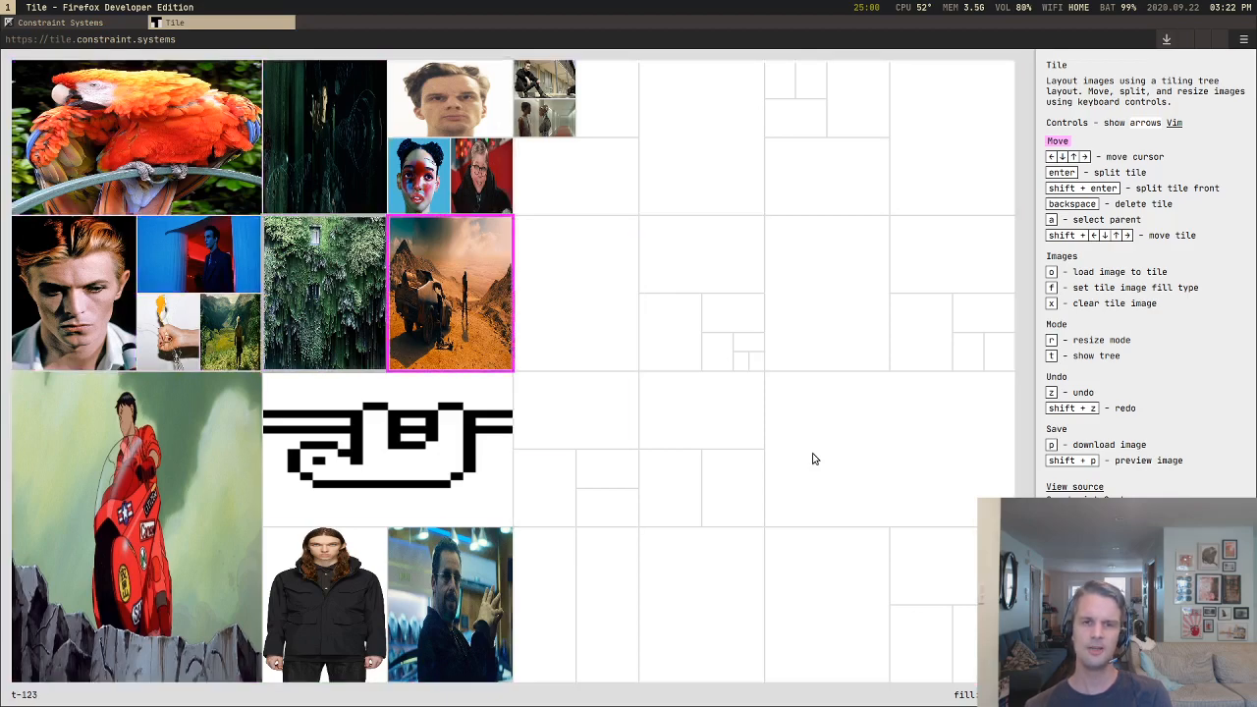
pyautogui.hotkey('shift', 'Right')
pyautogui.hotkey('shift', 'Right')
pyautogui.hotkey('shift', 'Right')
pyautogui.hotkey('shift', 'Right')
pyautogui.hotkey('shift', 'Right')
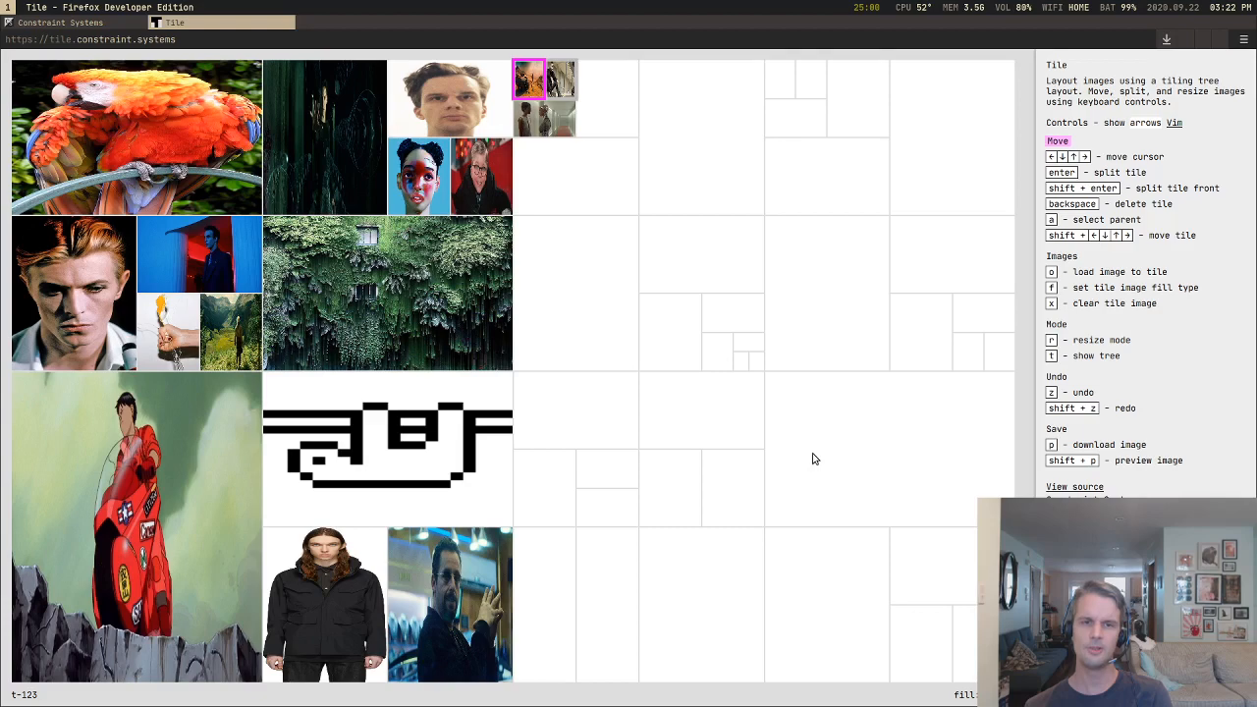
# Step: Select the outermost container and load parrot.jpg into every tile
pyautogui.click(813, 459)
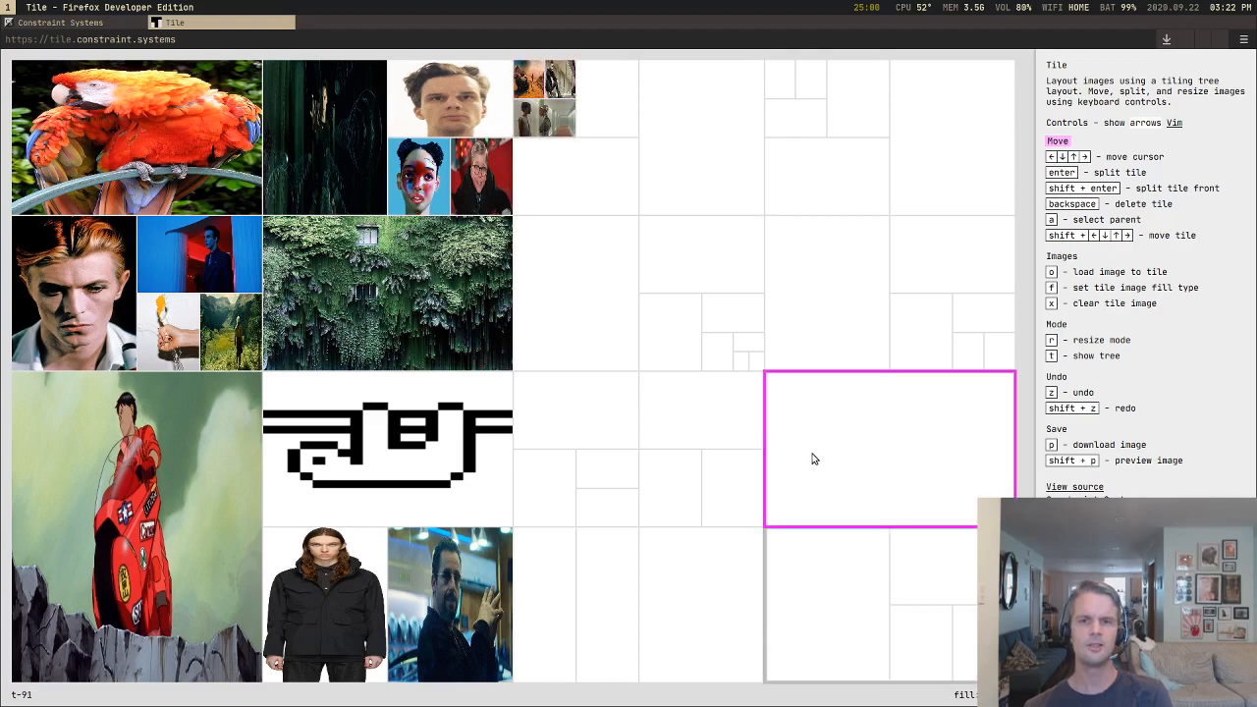
pyautogui.press('a')
pyautogui.press('a')
pyautogui.press('o')
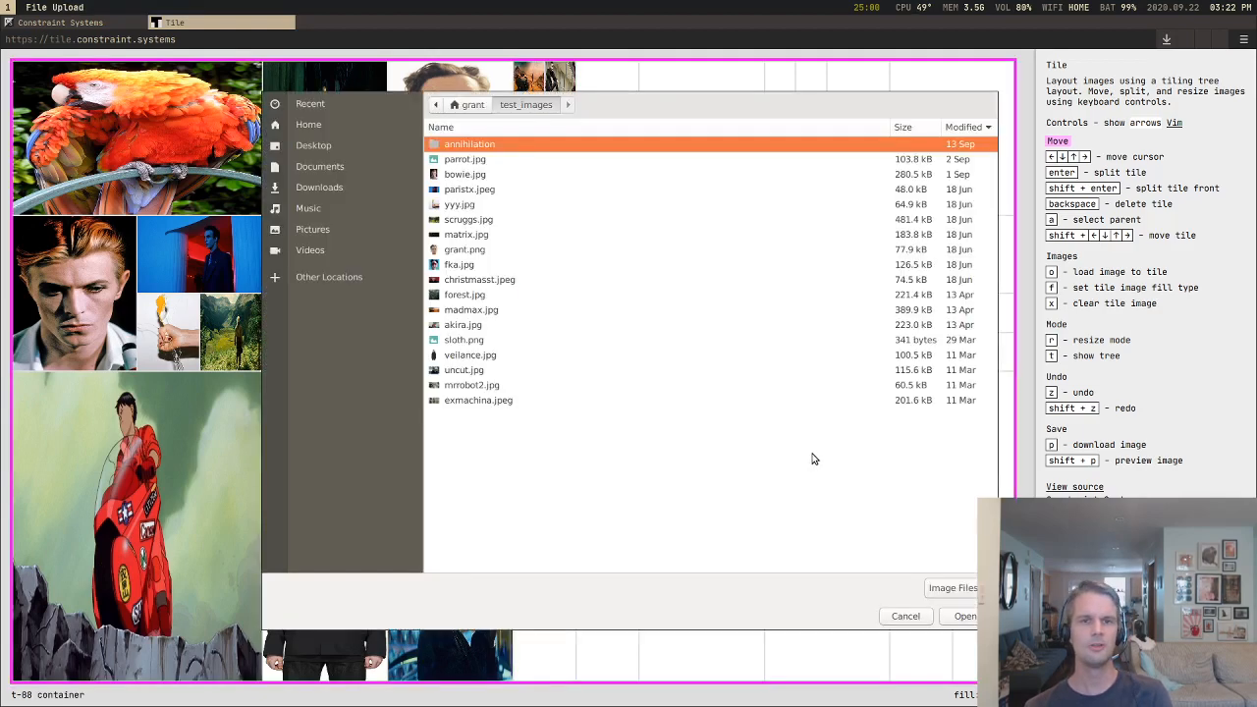
pyautogui.press('Down')
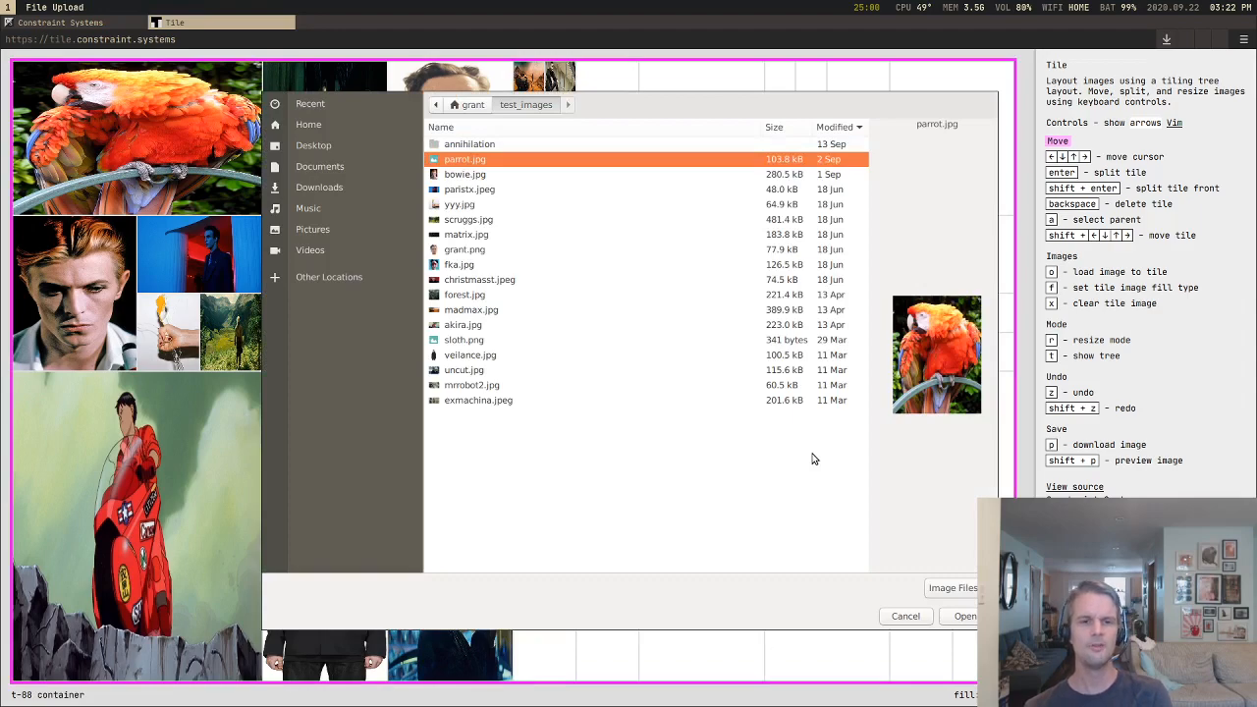
pyautogui.press('Return')
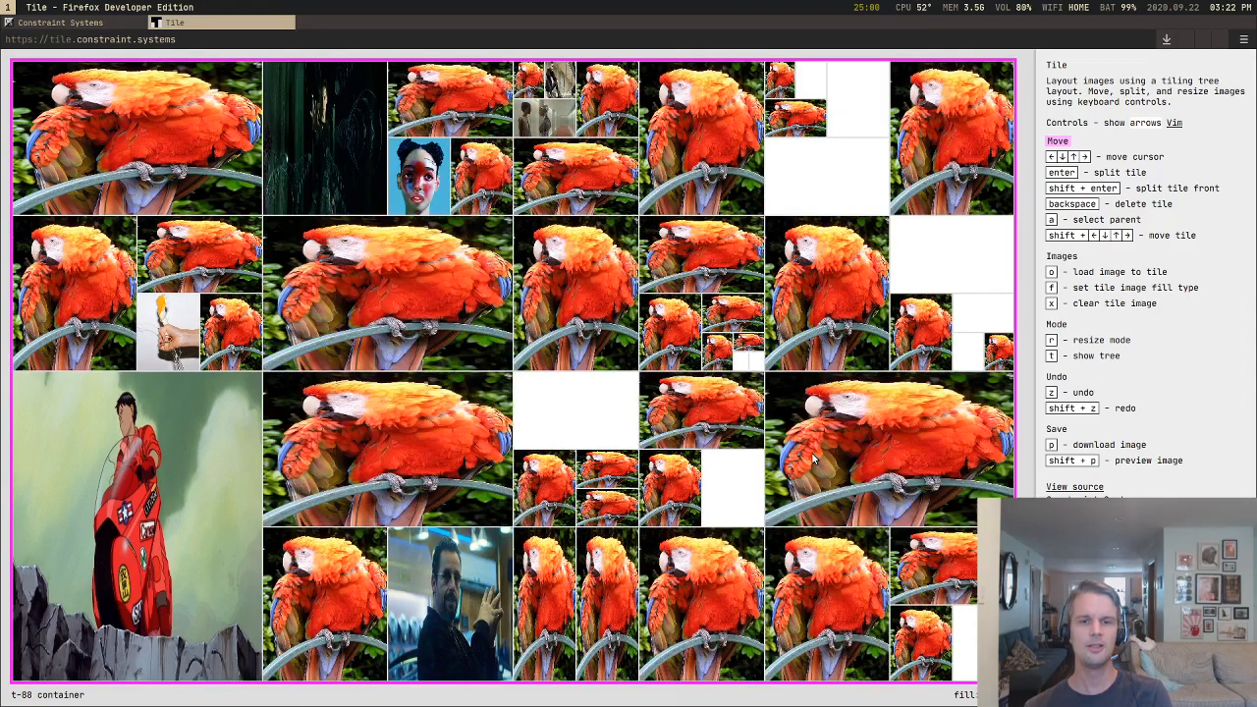
# Step: Delete tiles one after another in the lower half of the upper-right quarter's left column to merge its nested parrots
pyautogui.press('Down')
pyautogui.press('Down')
pyautogui.press('Down')
pyautogui.press('Right')
pyautogui.press('Right')
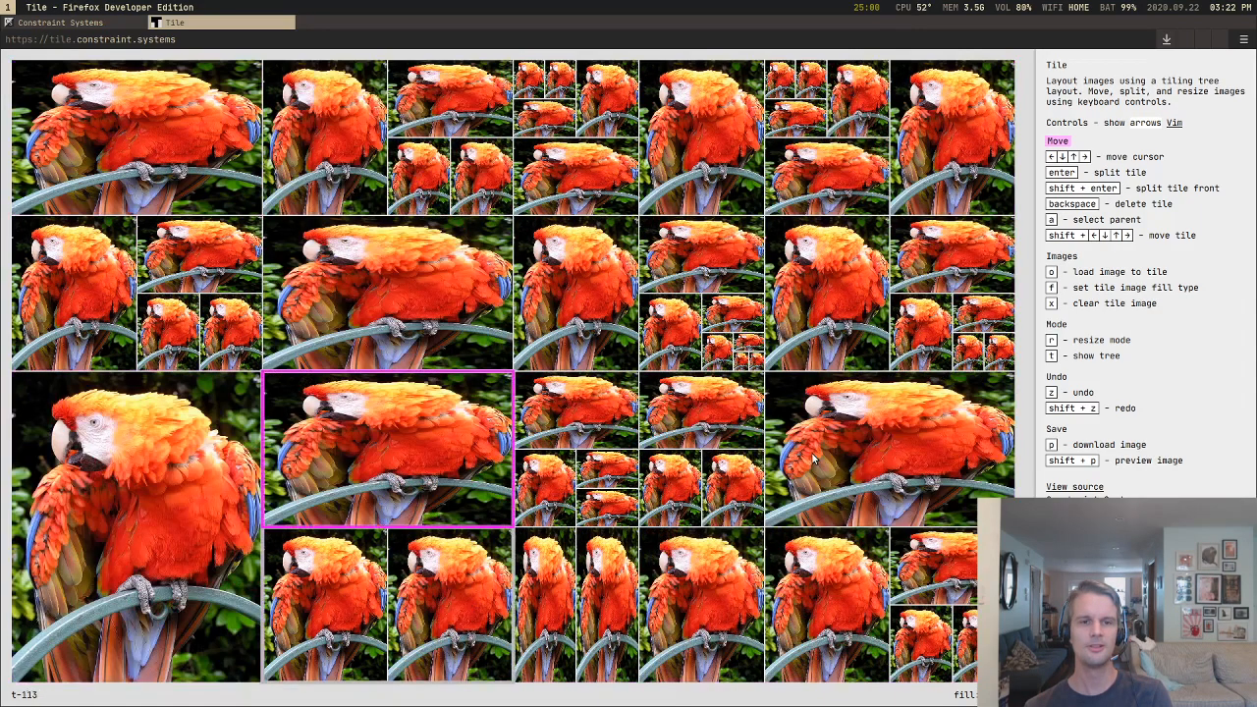
pyautogui.press('Up')
pyautogui.press('Down')
pyautogui.press('Down')
pyautogui.press('Up')
pyautogui.press('Up')
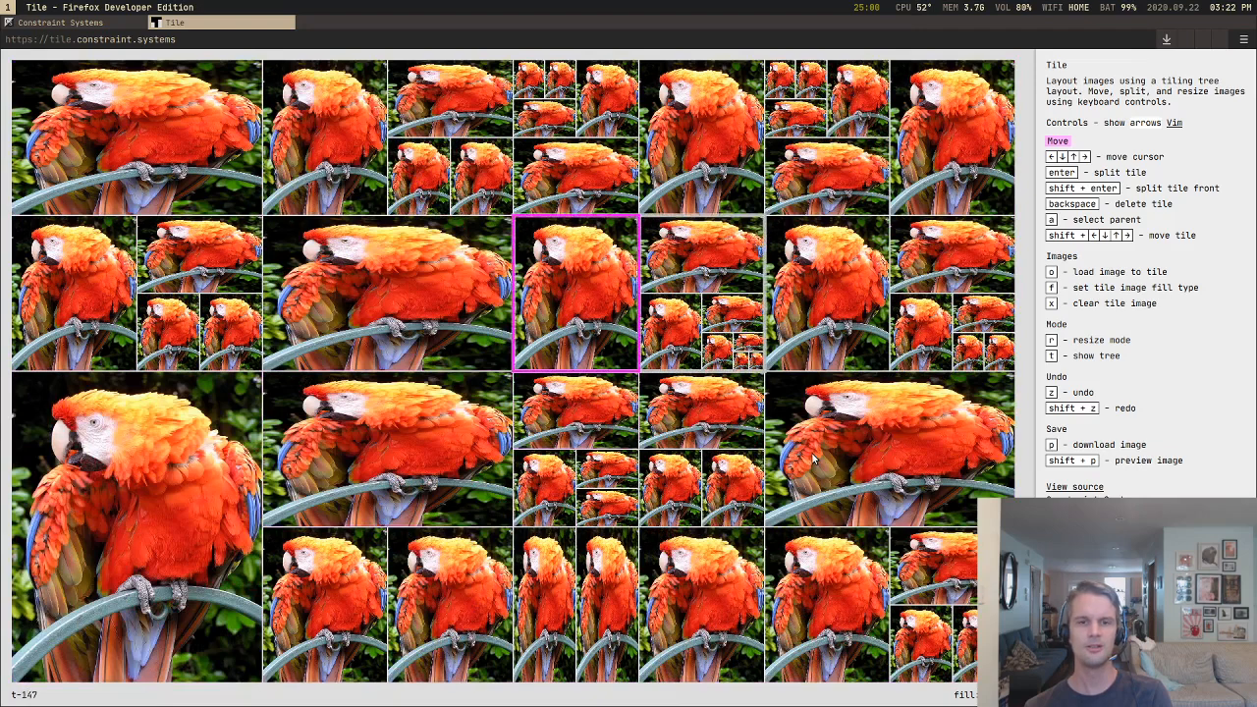
pyautogui.press('BackSpace')
pyautogui.press('BackSpace')
pyautogui.press('BackSpace')
pyautogui.press('BackSpace')
pyautogui.press('BackSpace')
pyautogui.press('BackSpace')
pyautogui.press('BackSpace')
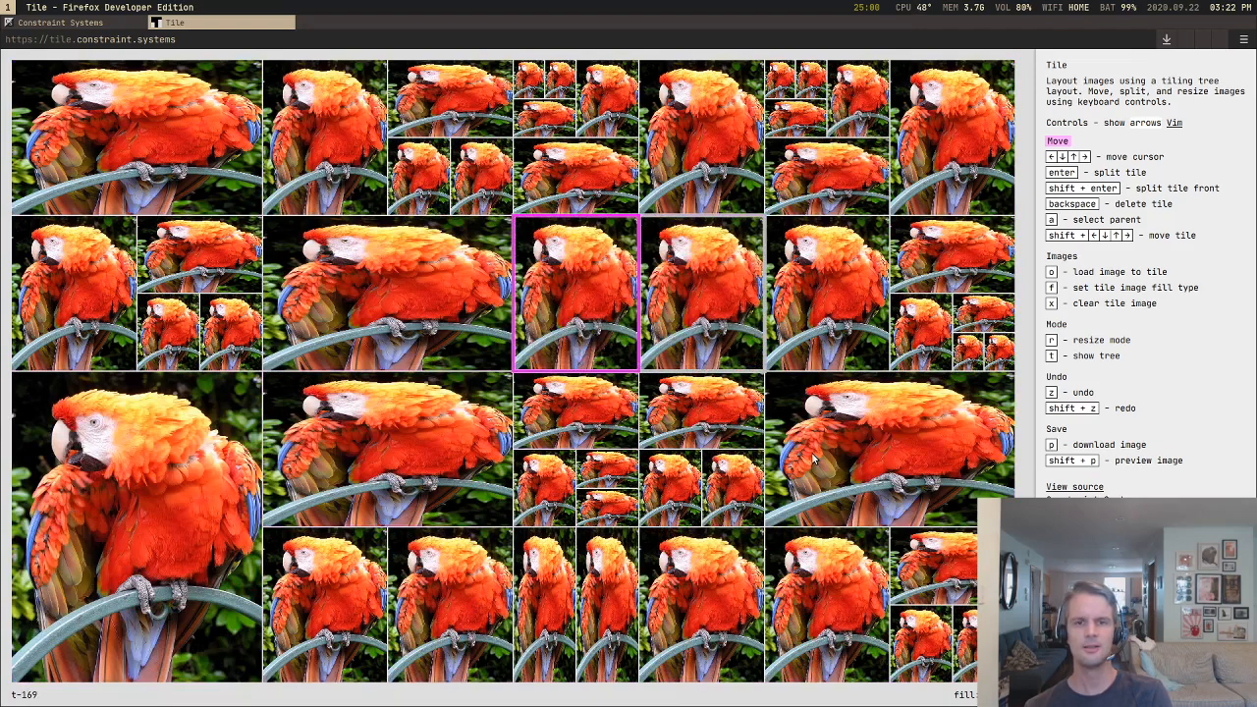
# Step: Reload the Tile page to discard the parrot layout and restore the default forest, moon and sea images
pyautogui.press('Down')
pyautogui.press('Down')
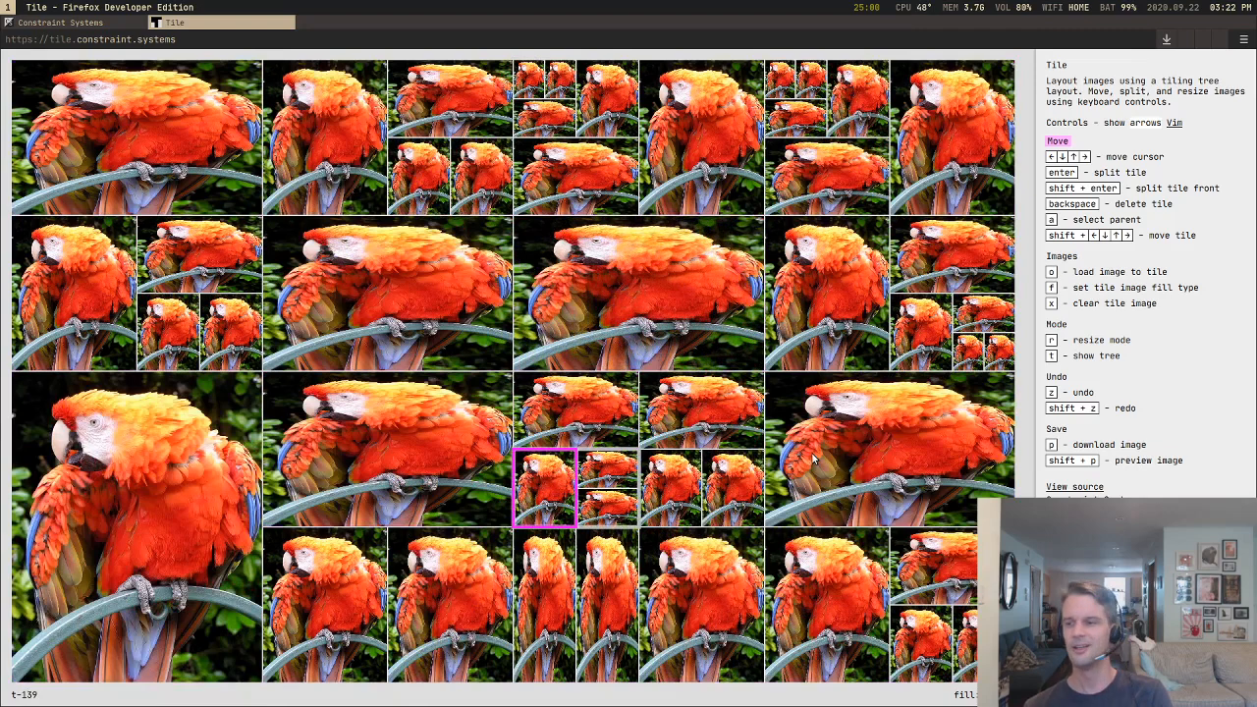
pyautogui.hotkey('ctrl', 'r')
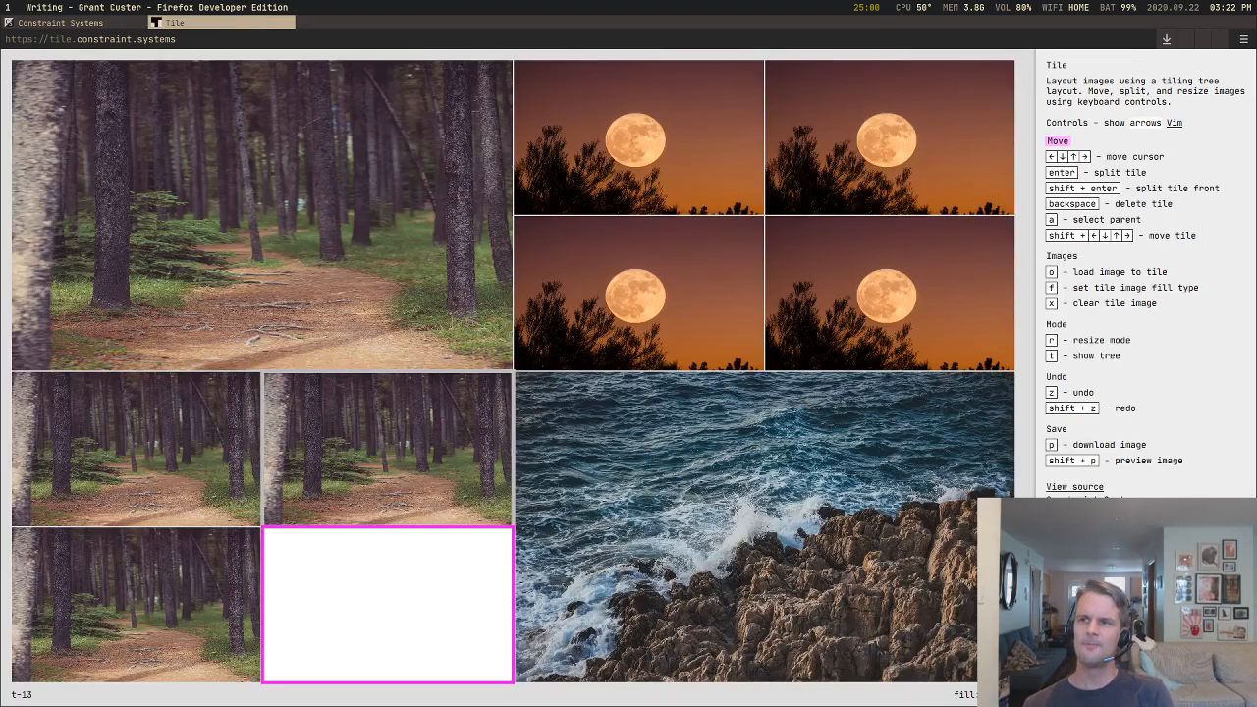
# Step: Delete the small forest tile directly above the blank tile in the lower-left quarter
pyautogui.press('Up')
pyautogui.press('Up')
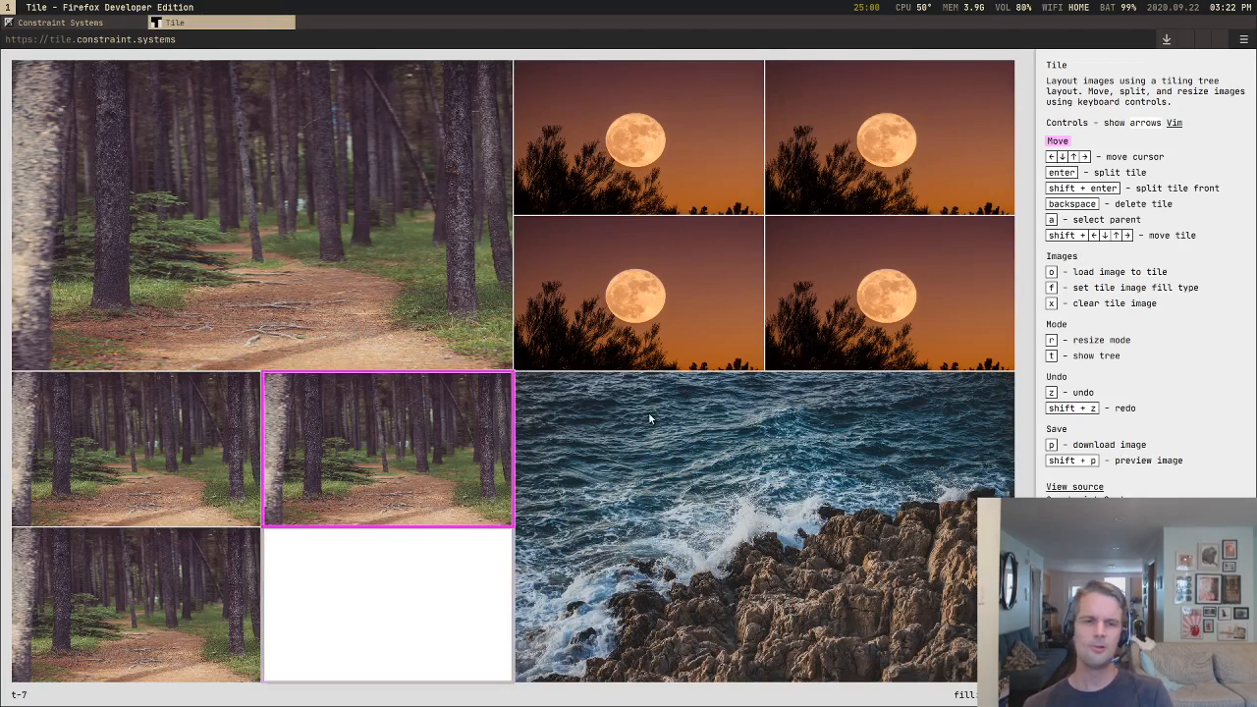
pyautogui.press('Down')
pyautogui.press('Down')
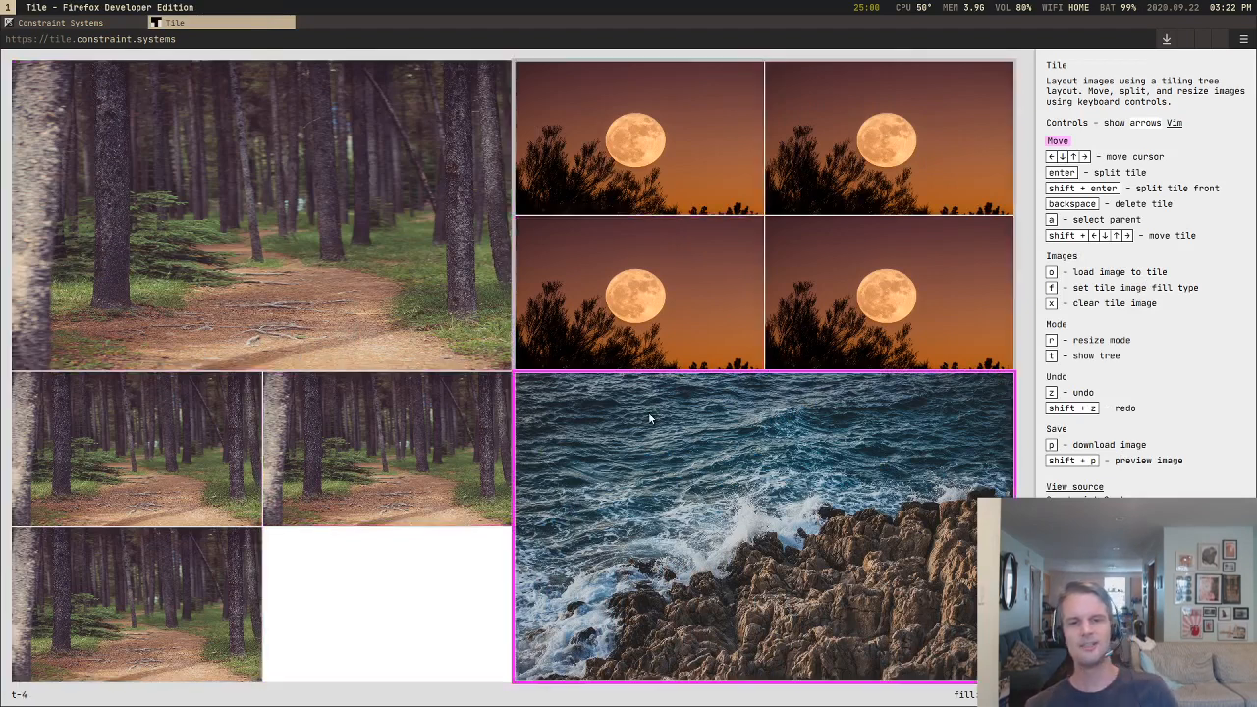
pyautogui.press('Left')
pyautogui.press('Down')
pyautogui.press('Up')
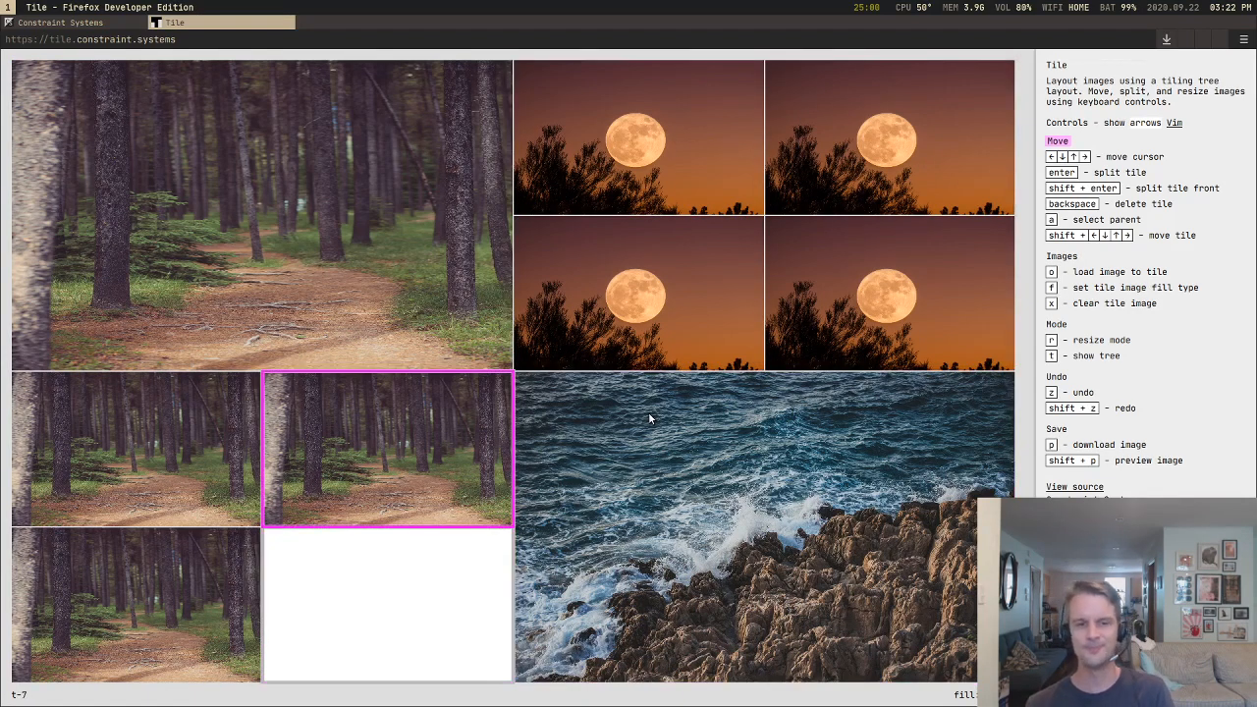
pyautogui.press('Down')
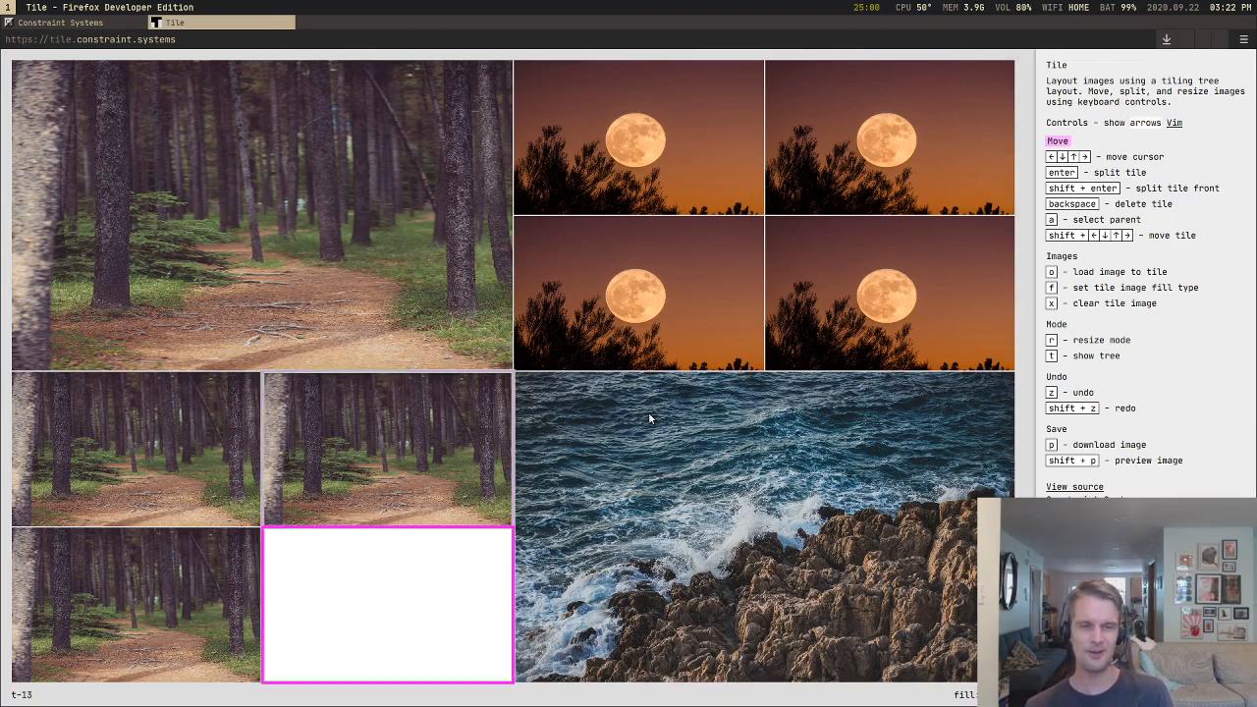
pyautogui.press('Up')
pyautogui.press('BackSpace')
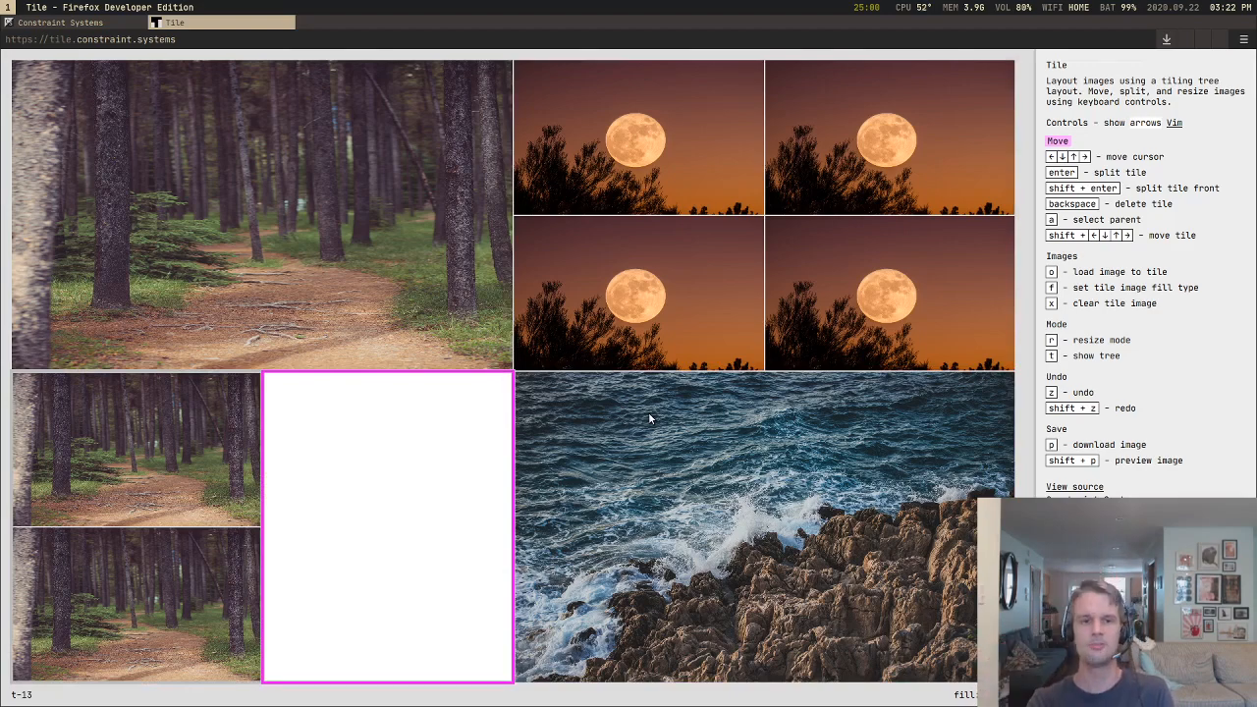
# Step: Load paristx.jpeg from test_images into the tall blank tile
pyautogui.press('o')
pyautogui.press('Down')
pyautogui.press('Down')
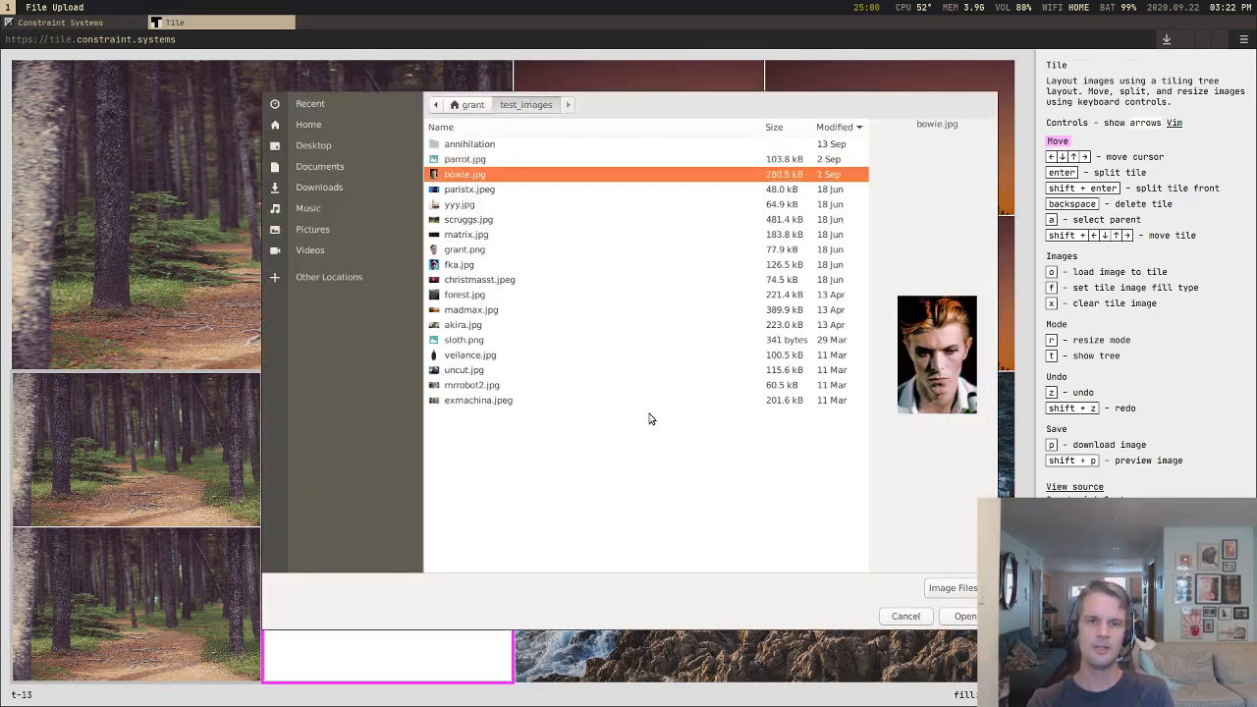
pyautogui.press('Return')
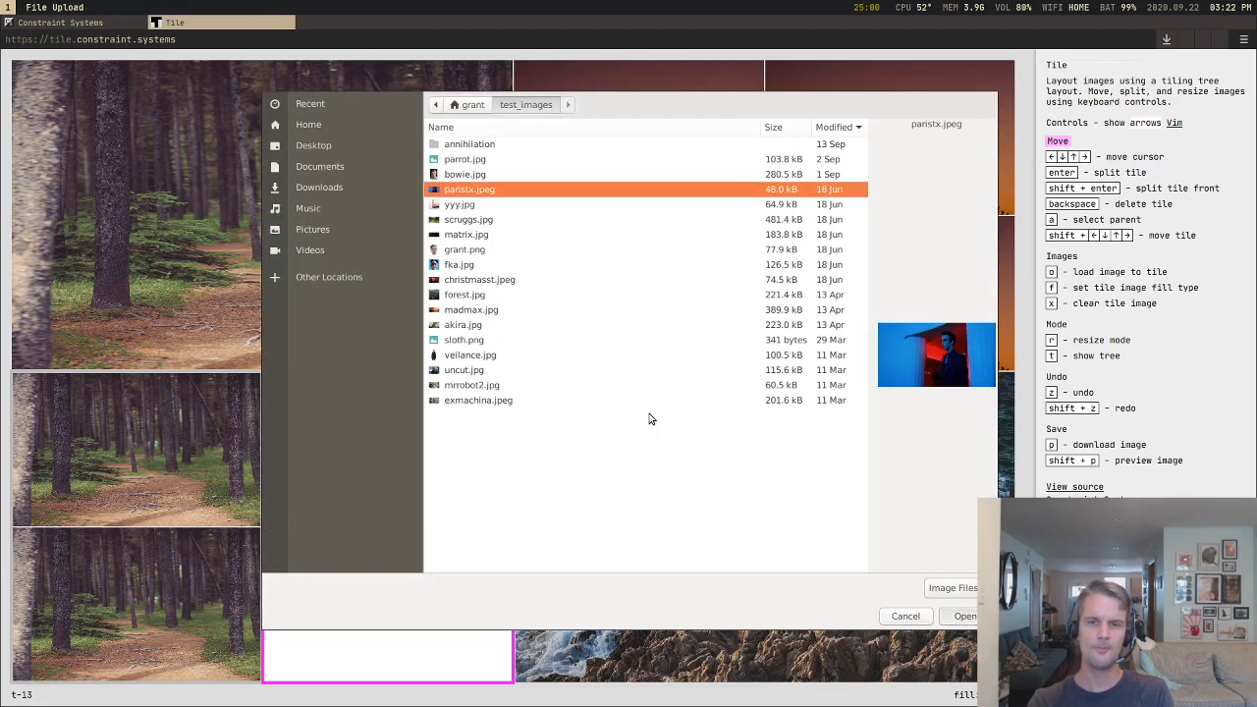
# Step: Move the tile cursor among the large forest, moon and sea tiles, ending on the sea tile
pyautogui.press('Right')
pyautogui.press('Up')
pyautogui.press('Left')
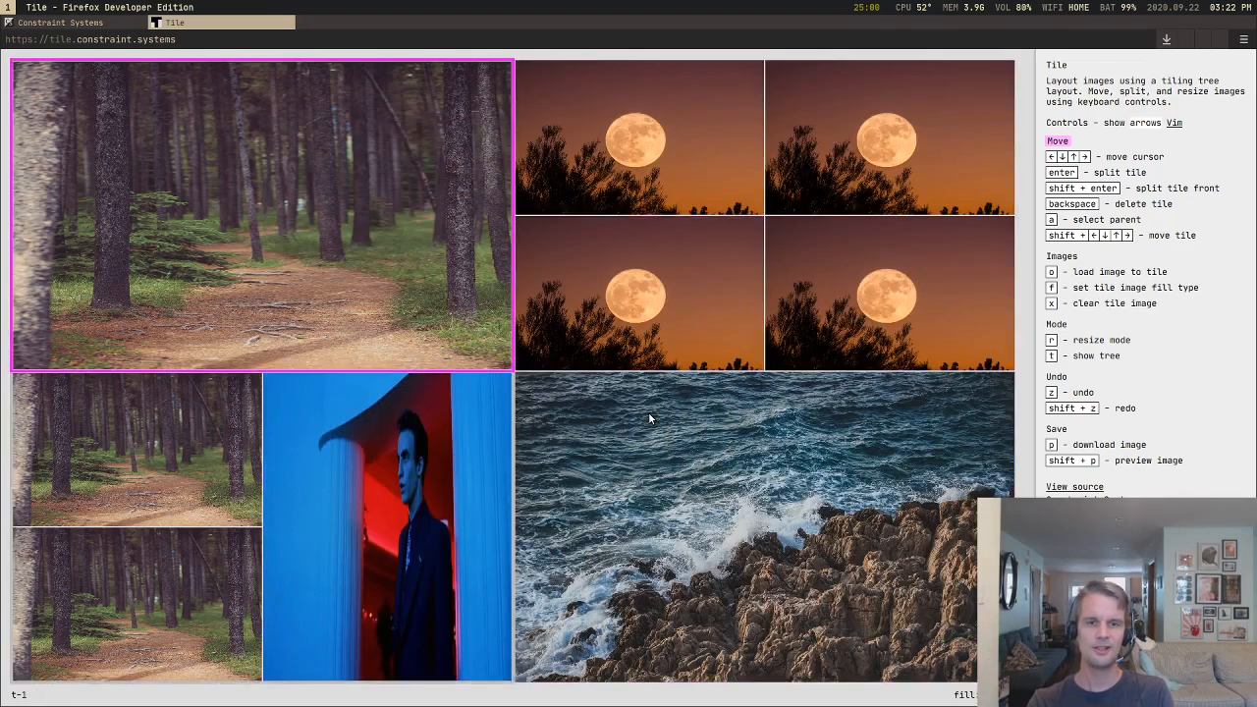
pyautogui.press('Right')
pyautogui.press('Down')
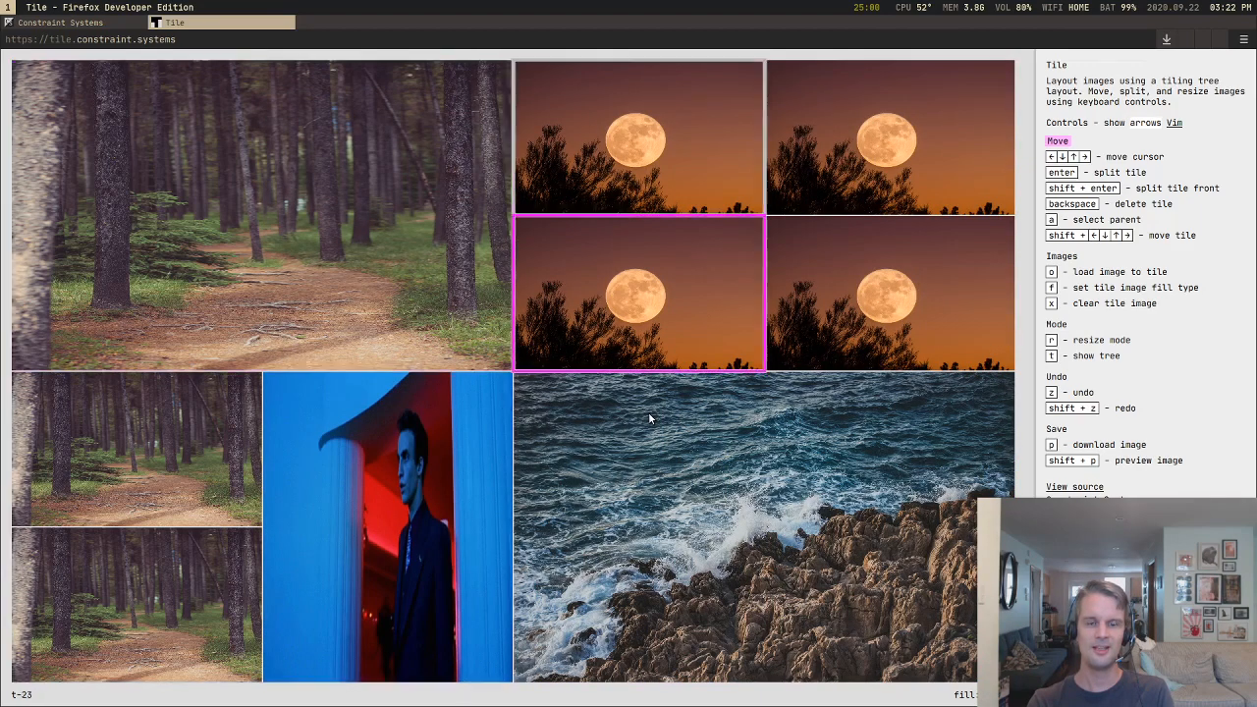
pyautogui.press('Down')
pyautogui.press('Up')
pyautogui.press('Left')
pyautogui.press('Right')
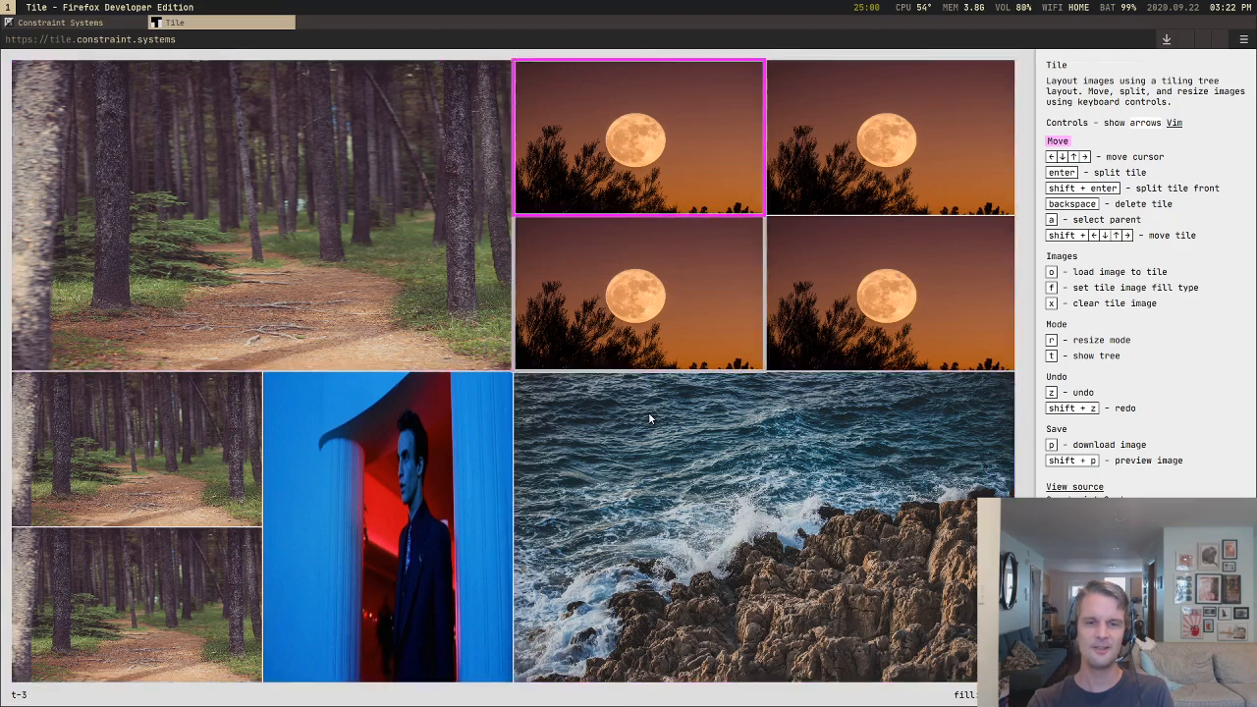
pyautogui.press('Down')
pyautogui.press('Down')
pyautogui.press('Up')
pyautogui.press('Down')
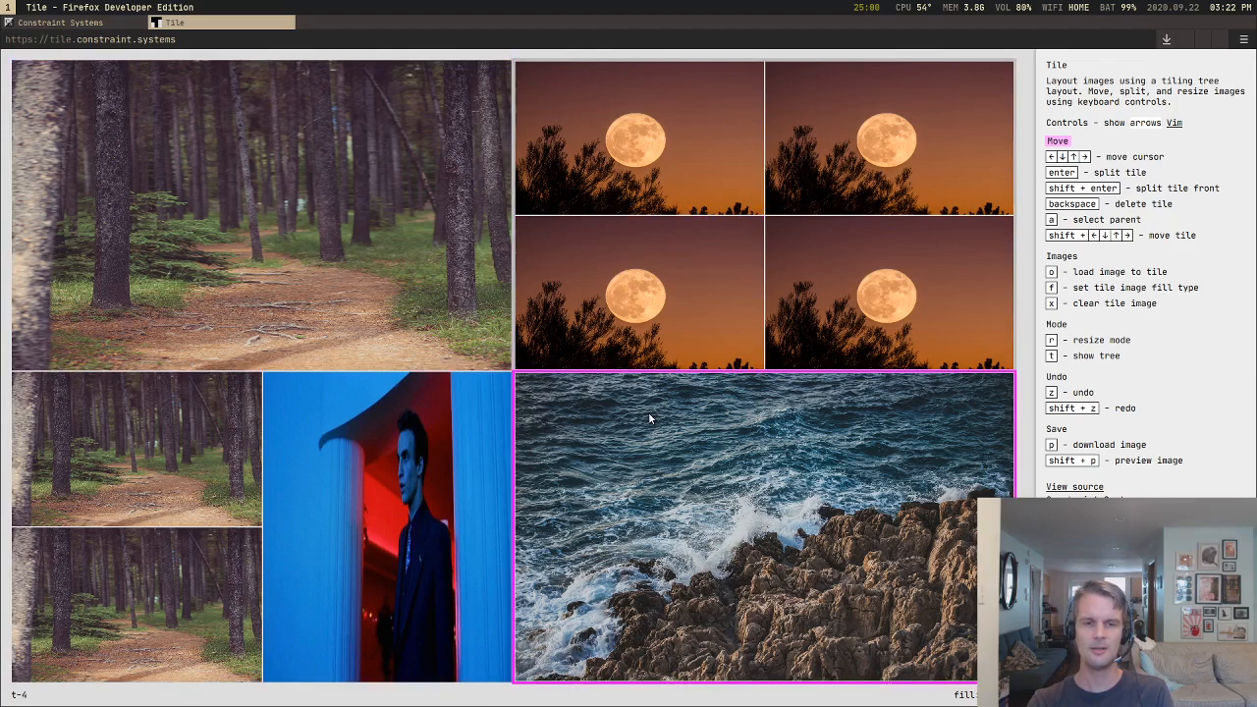
# Step: Select the large forest tile and preview the composed image without tile borders
pyautogui.press('Up')
pyautogui.press('Left')
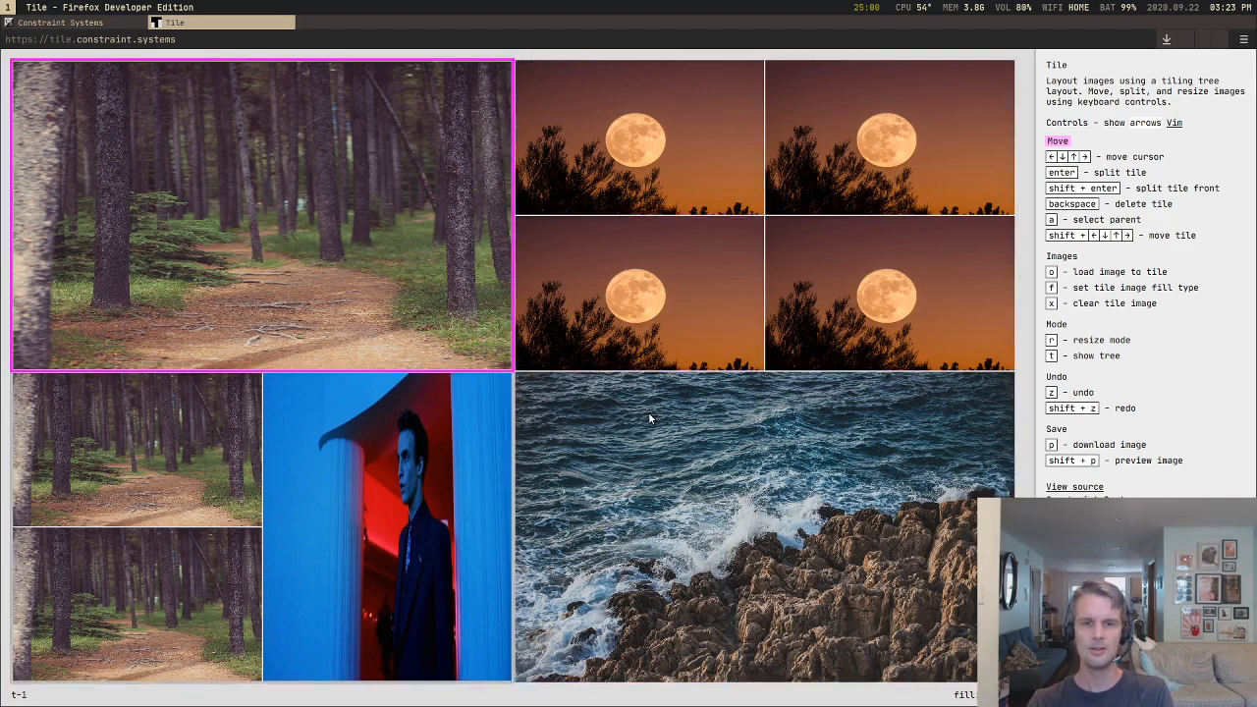
pyautogui.hotkey('shift', 'p')
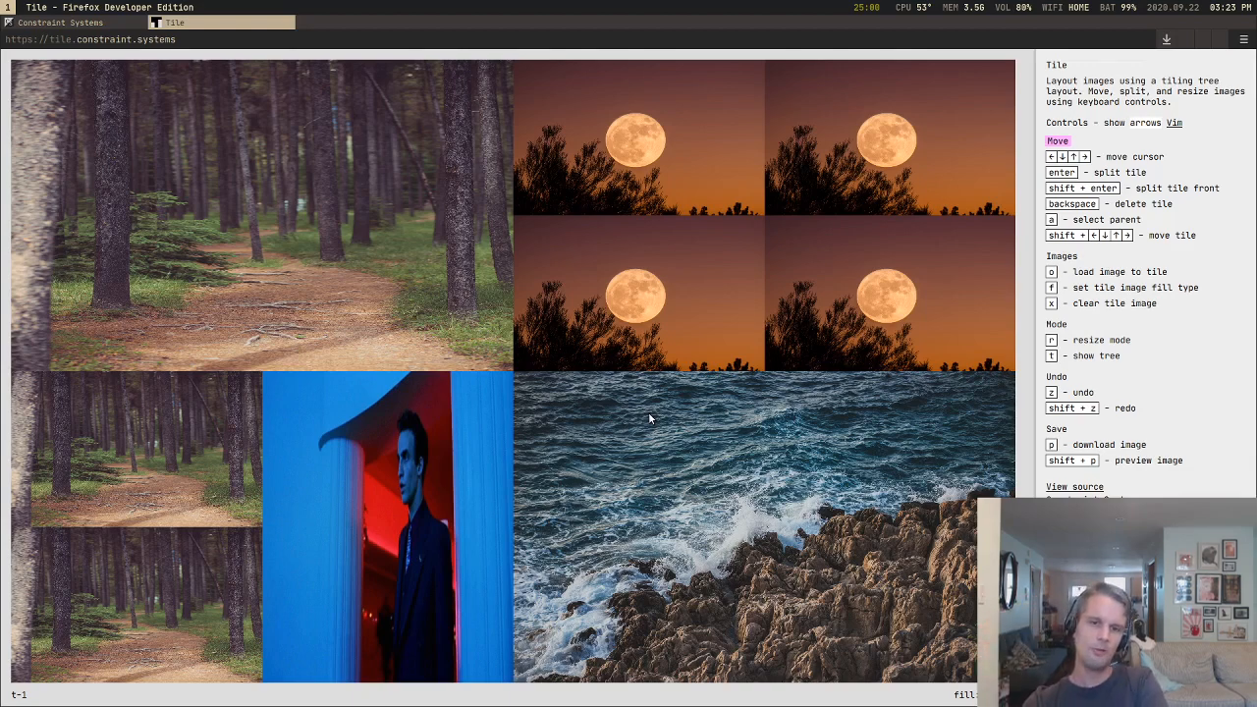
# Step: Move the tile cursor around the moon, sea and forest tiles, ending on the large forest tile
pyautogui.press('Right')
pyautogui.press('Down')
pyautogui.press('Down')
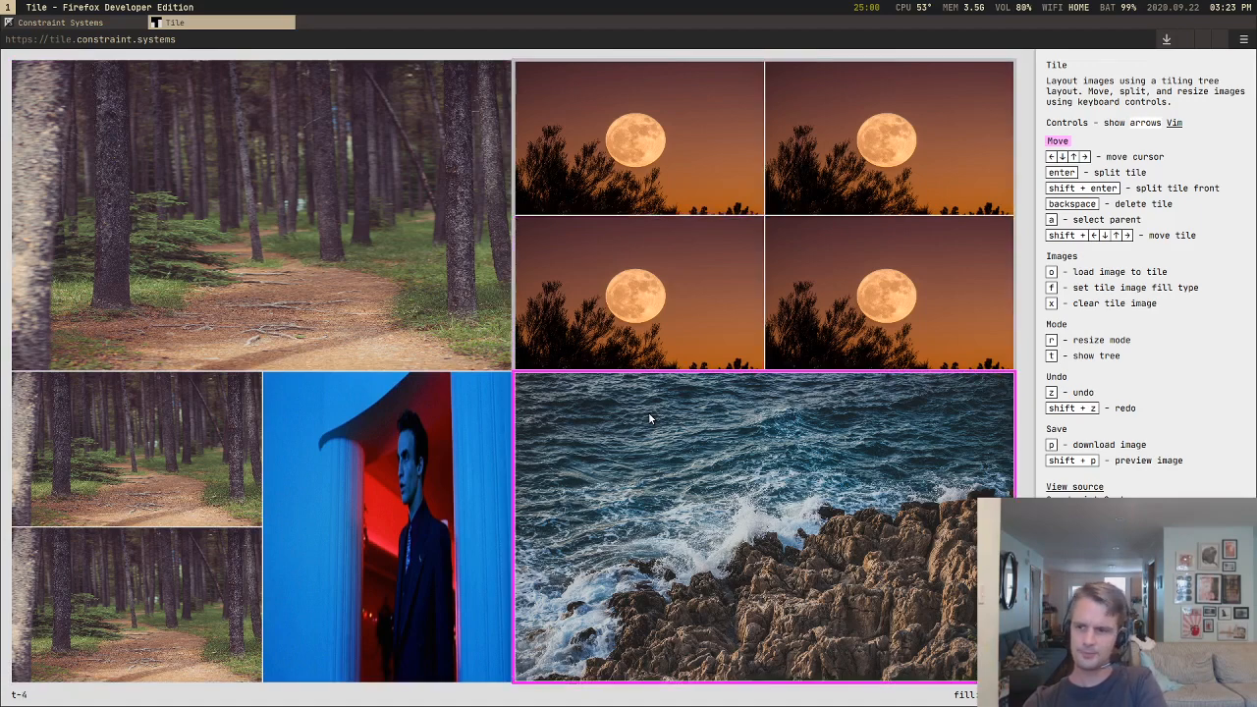
pyautogui.press('Up')
pyautogui.press('Left')
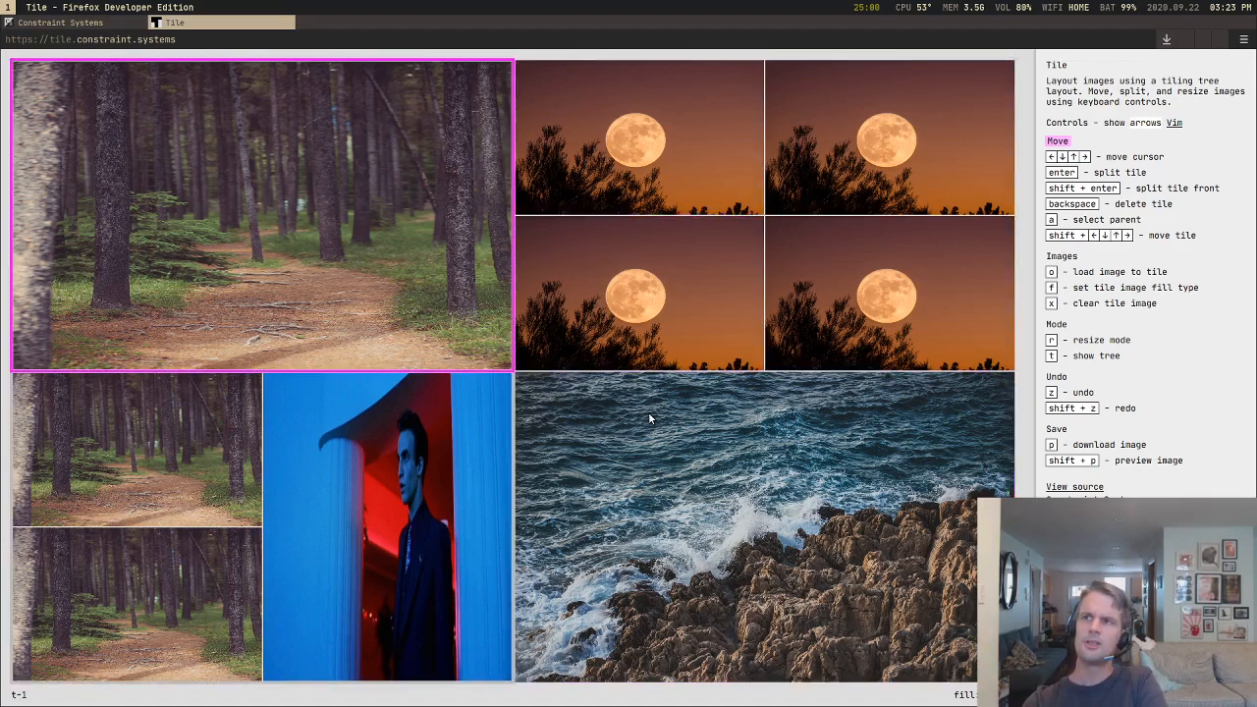
pyautogui.press('Down')
pyautogui.press('Down')
pyautogui.press('Up')
pyautogui.press('Right')
pyautogui.press('Up')
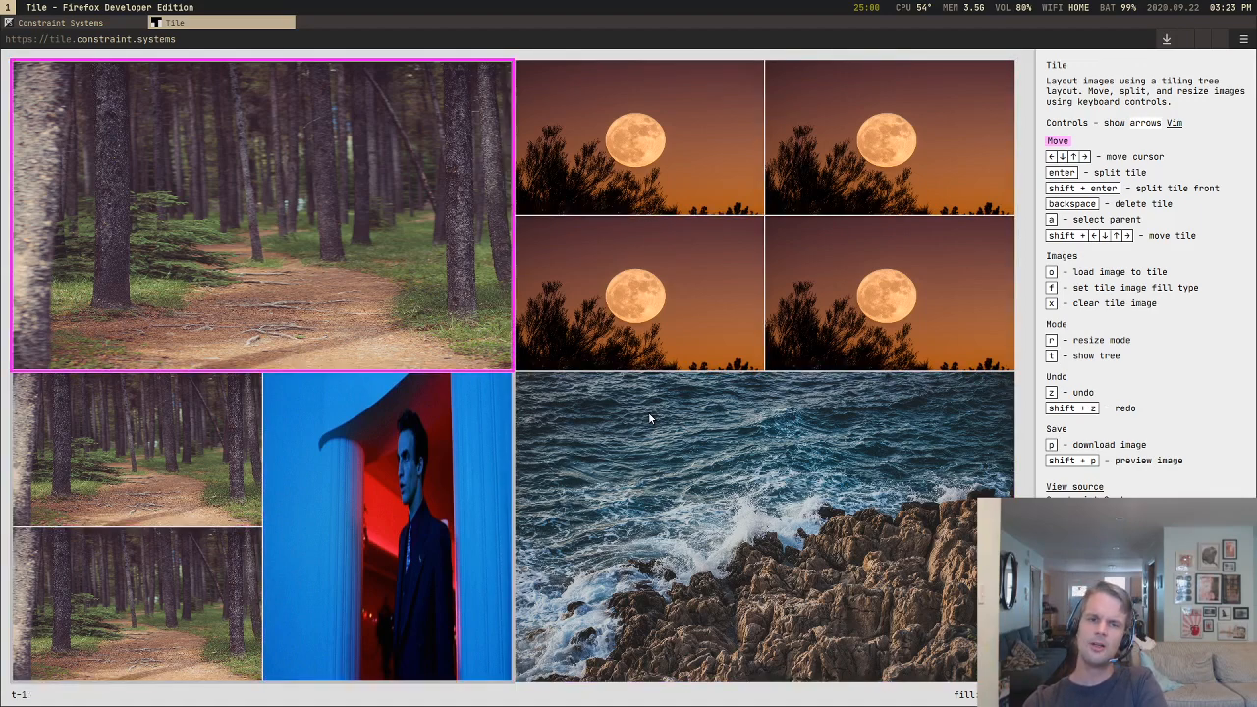
pyautogui.press('Down')
pyautogui.press('Up')
pyautogui.press('Right')
pyautogui.press('Left')
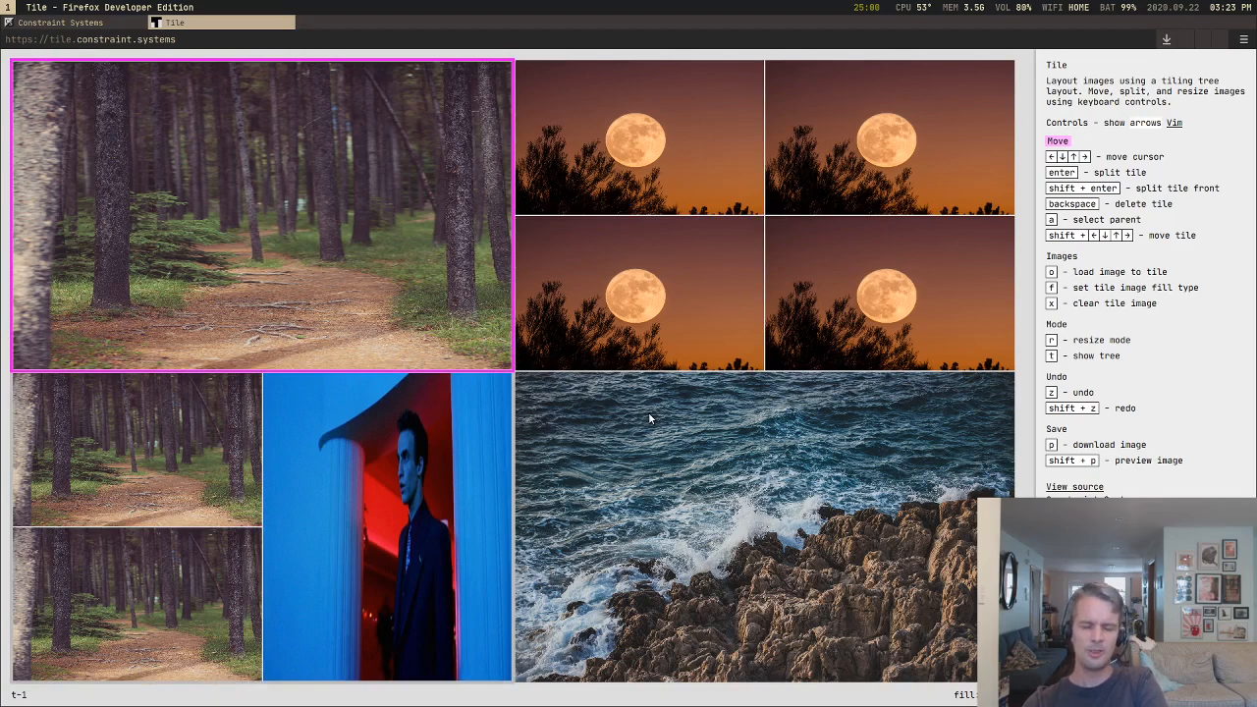
# Step: Split the large forest tile and delete the new half, two times over
pyautogui.press('Return')
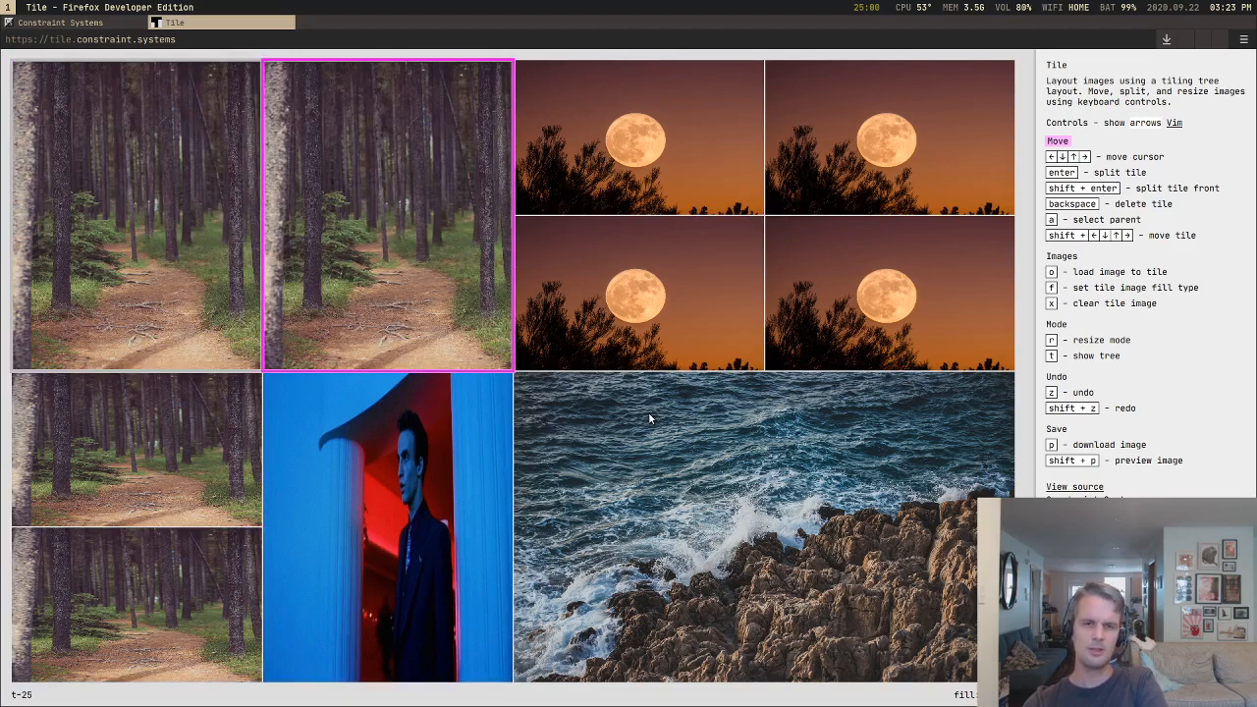
pyautogui.press('BackSpace')
pyautogui.press('Return')
pyautogui.press('BackSpace')
pyautogui.press('Down')
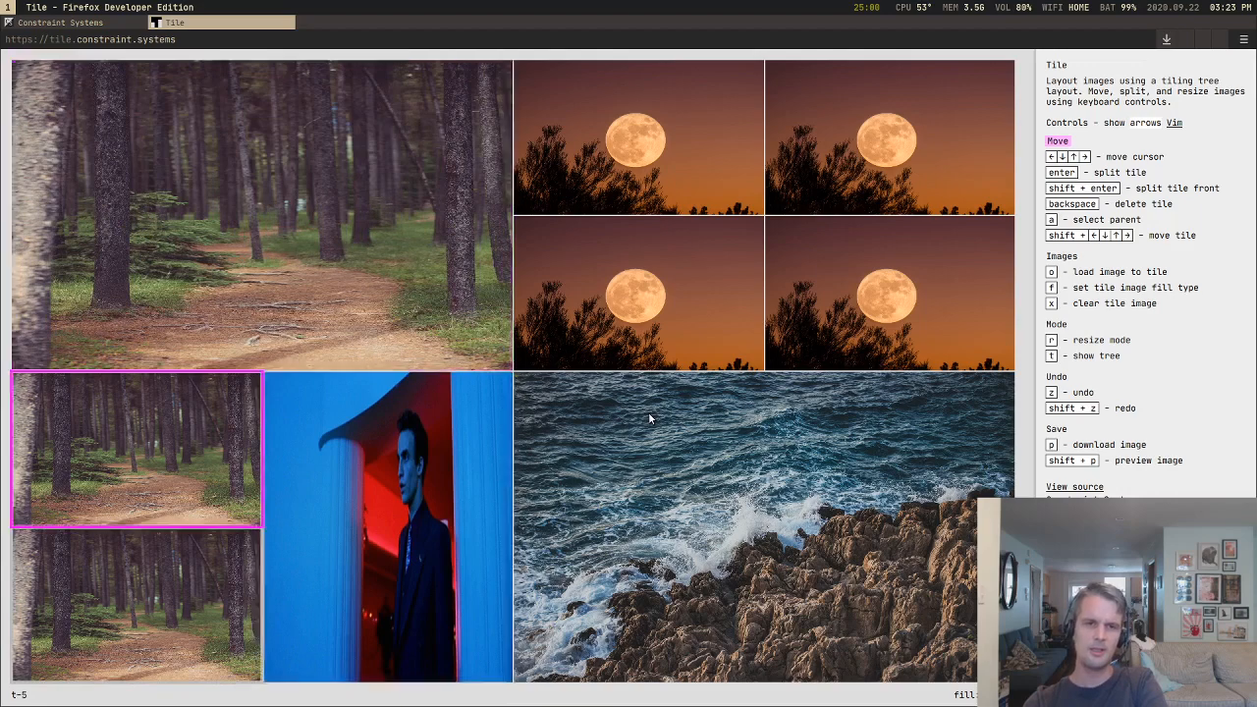
# Step: Split the large forest tile into halves and subdivide the right half down to a stacked pair of small tiles in its lower-left corner
pyautogui.press('Up')
pyautogui.press('Return')
pyautogui.press('Return')
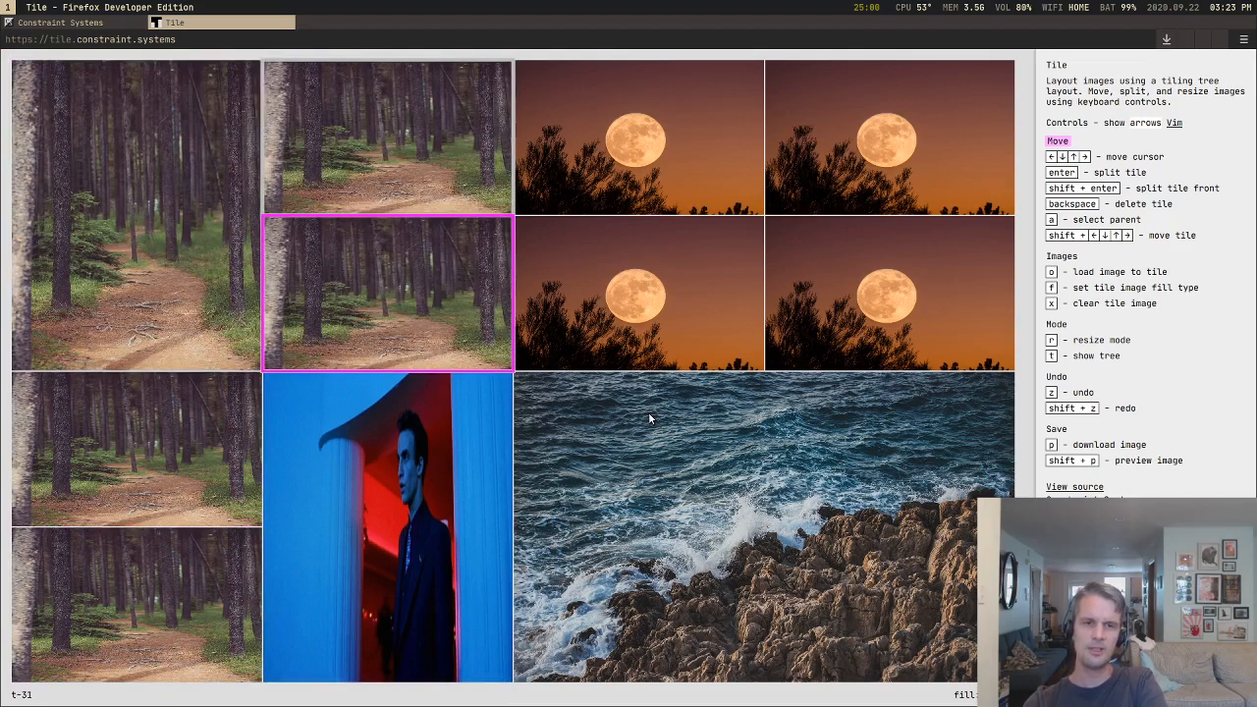
pyautogui.press('Return')
pyautogui.press('Left')
# Step: Split the small lower-left forest tile side by side, and split its taller right neighbour three times toward the lower-right corner
pyautogui.press('Return')
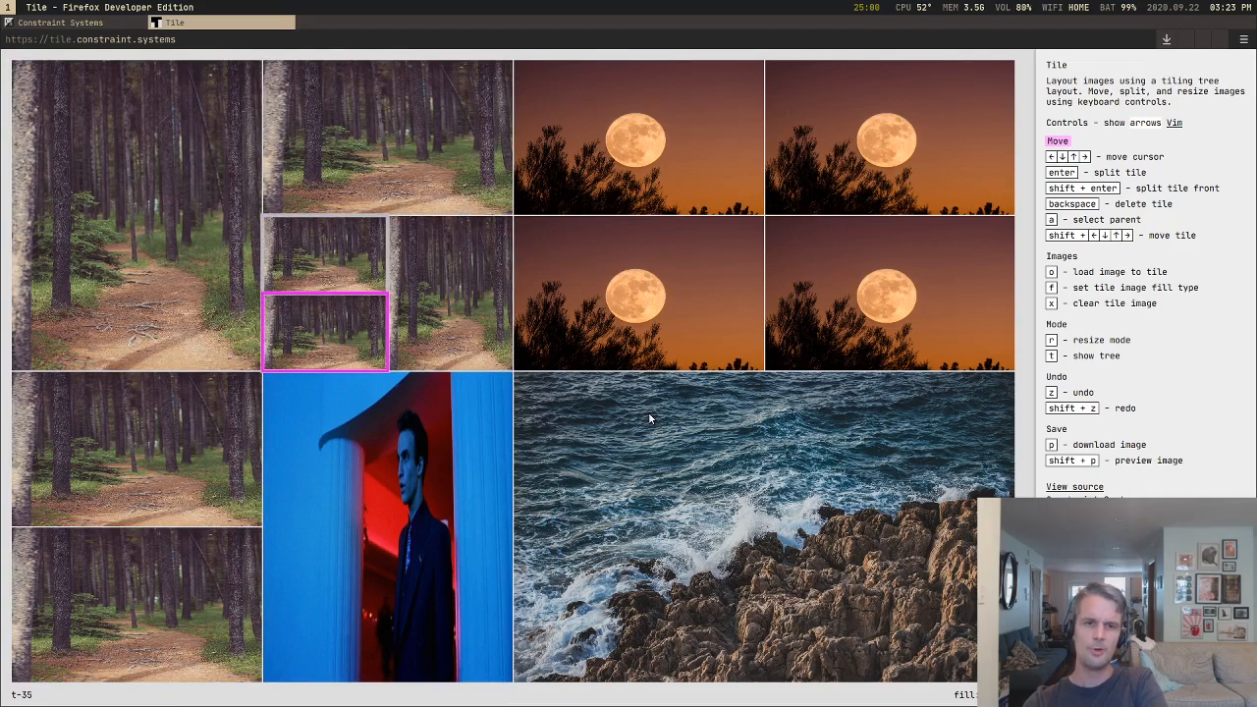
pyautogui.press('Return')
pyautogui.press('Right')
pyautogui.press('Return')
# Step: Split the leftmost small forest tile of that group top and bottom, and split its lower half side by side
pyautogui.press('Return')
pyautogui.press('Return')
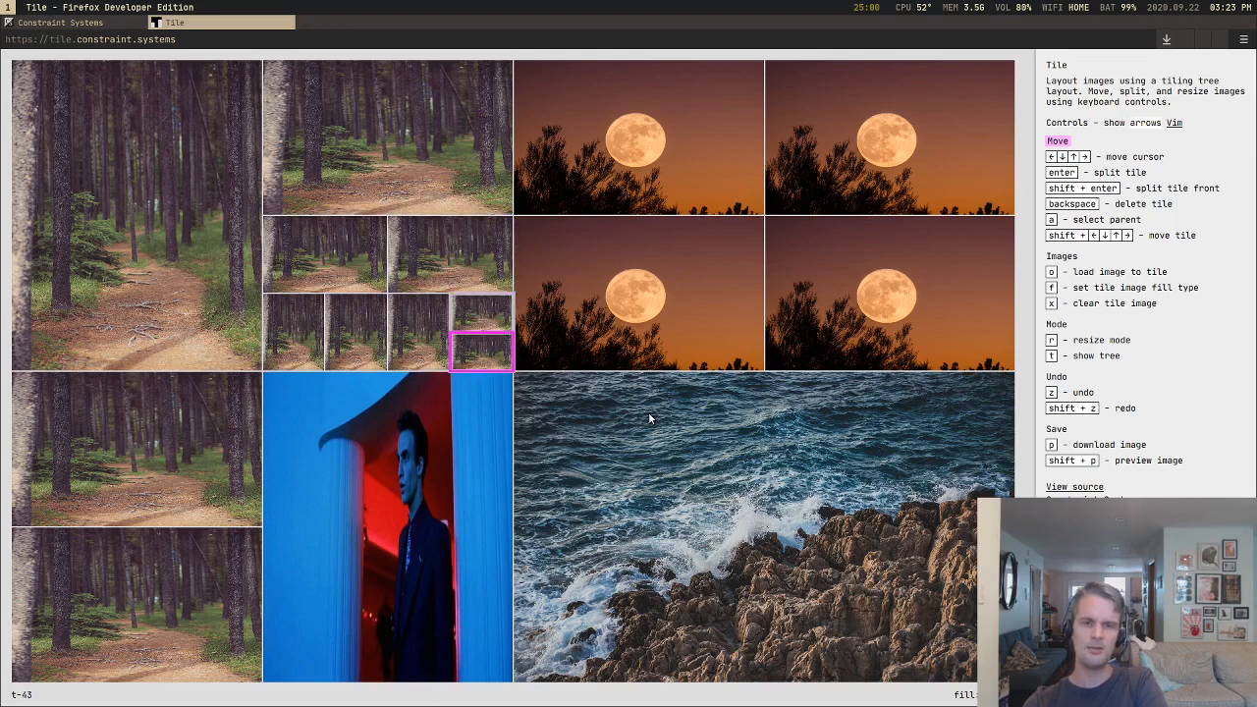
pyautogui.press('Left')
pyautogui.press('Left')
pyautogui.press('Left')
pyautogui.press('Return')
pyautogui.press('Return')
# Step: Split the tall upper-left forest tile three times, each time dividing the newest lower-right piece
pyautogui.press('Left')
pyautogui.press('Left')
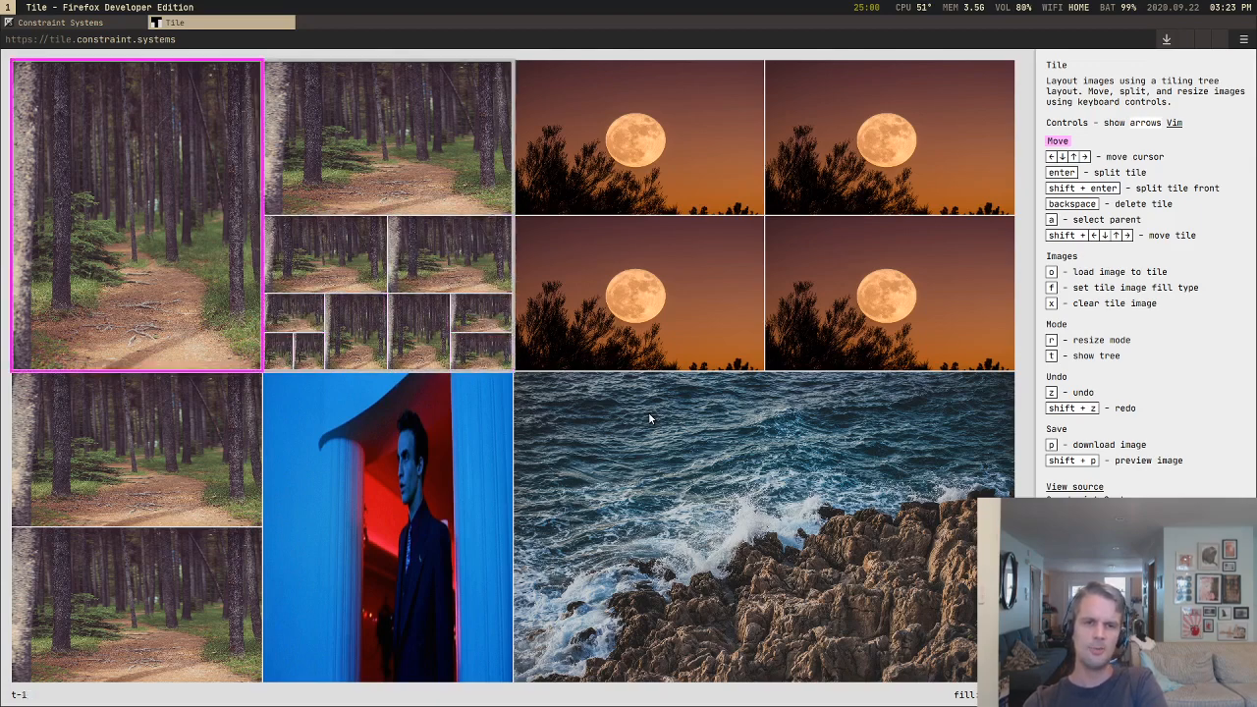
pyautogui.press('Return')
pyautogui.press('Return')
pyautogui.press('Return')
# Step: Split the upper forest tile beside the portrait twice, and split its left half twice more
pyautogui.press('Down')
pyautogui.press('Down')
pyautogui.press('Up')
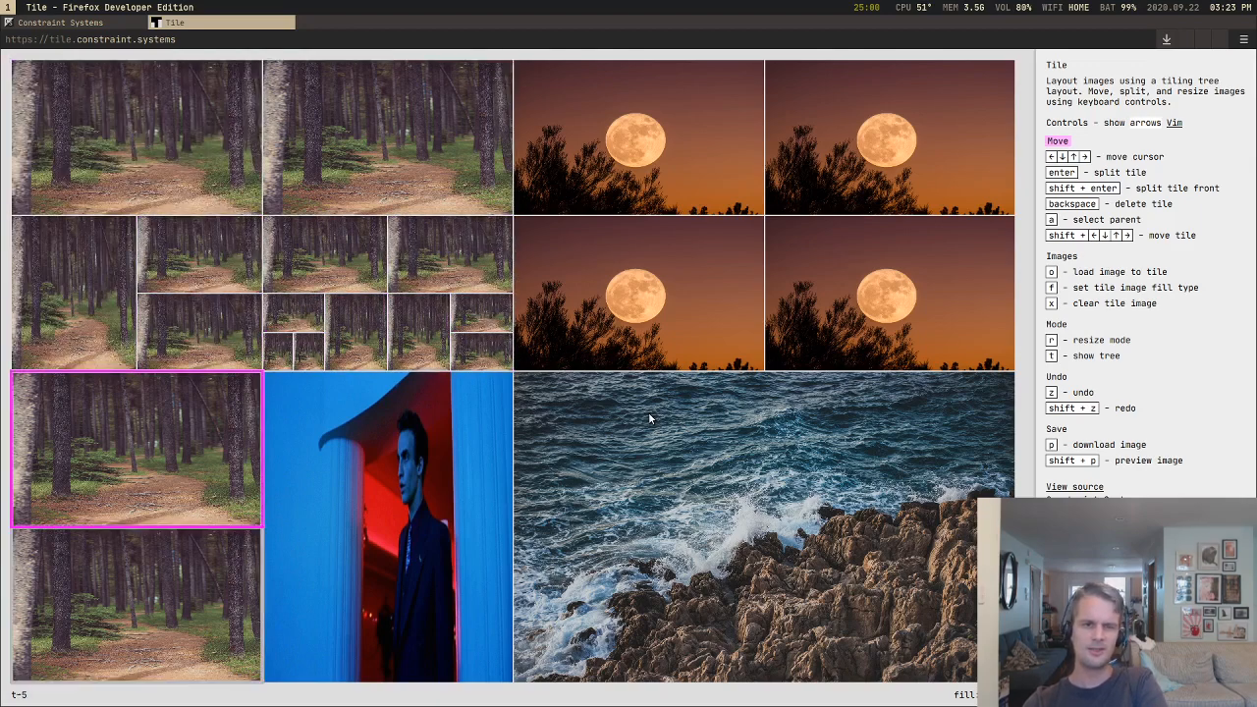
pyautogui.press('Return')
pyautogui.press('Return')
pyautogui.press('Down')
pyautogui.press('Up')
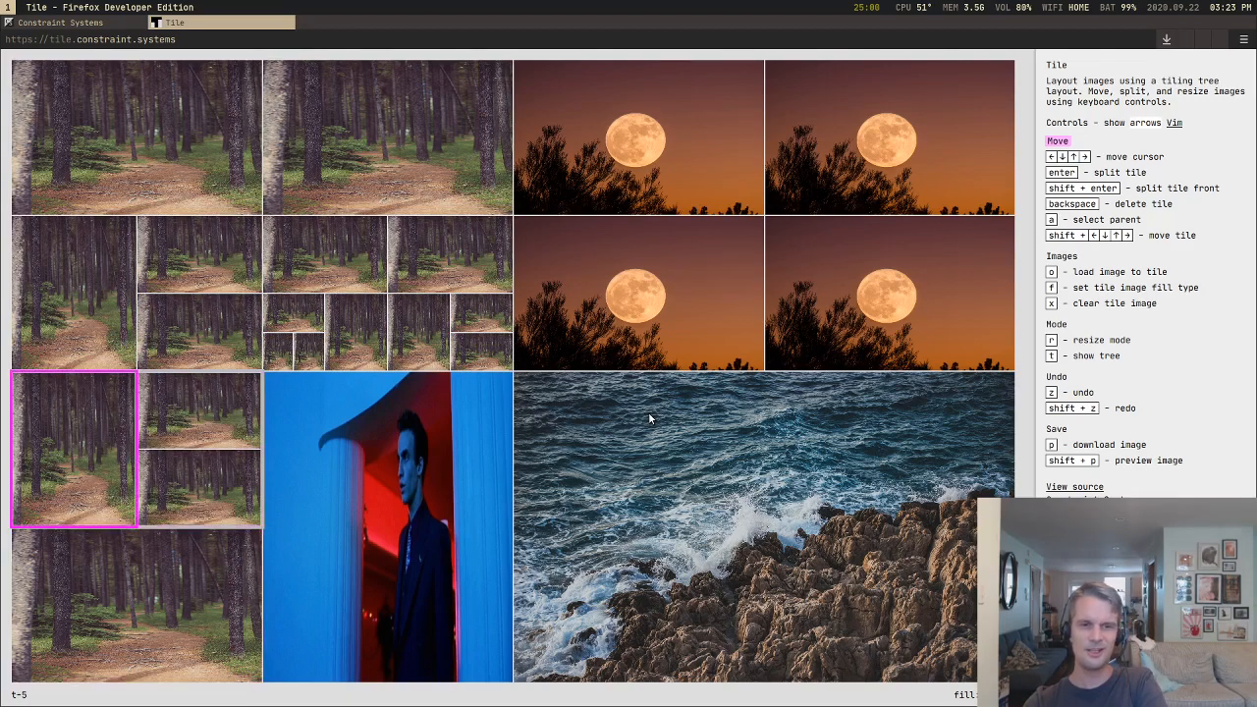
# Step: Split the lower-left corner forest tile side by side, and split its right half top and bottom
pyautogui.press('Return')
pyautogui.press('Return')
pyautogui.press('Down')
pyautogui.press('Return')
pyautogui.press('Return')
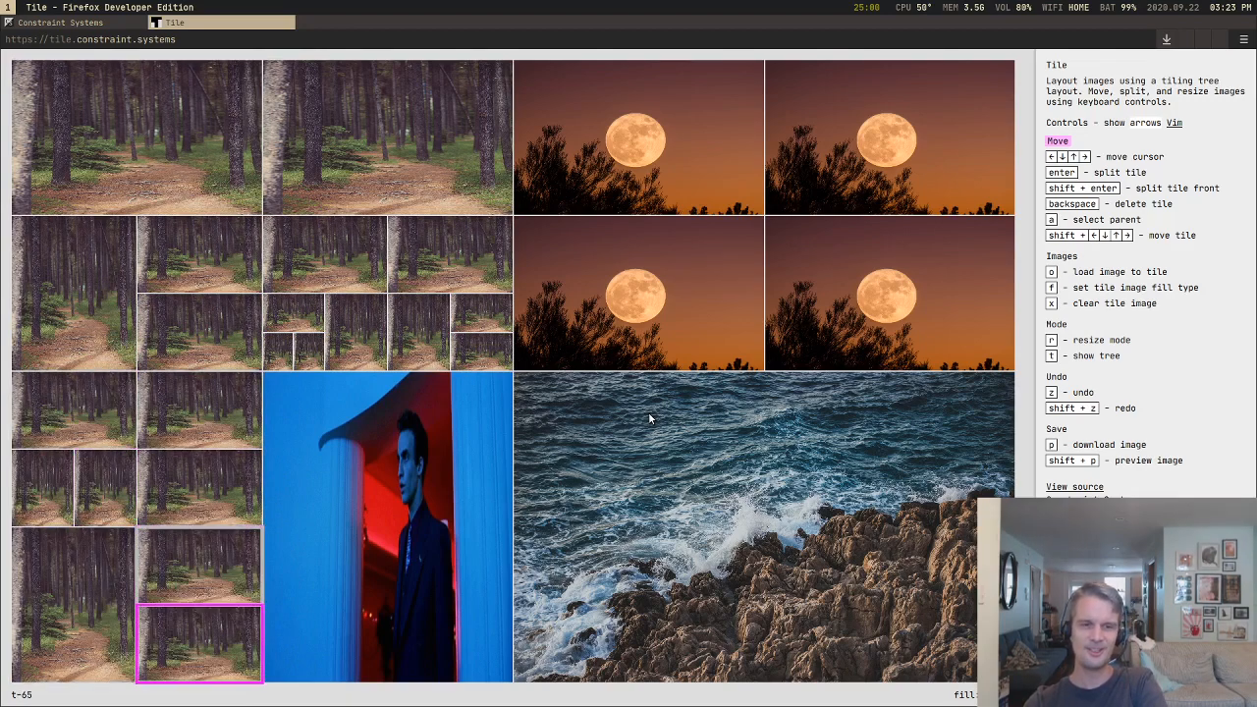
# Step: Split the forest tile in the layout's upper-left corner three times, each time dividing the newest piece
pyautogui.press('Up')
pyautogui.press('Up')
pyautogui.press('Up')
pyautogui.press('Up')
pyautogui.press('Up')
pyautogui.press('Up')
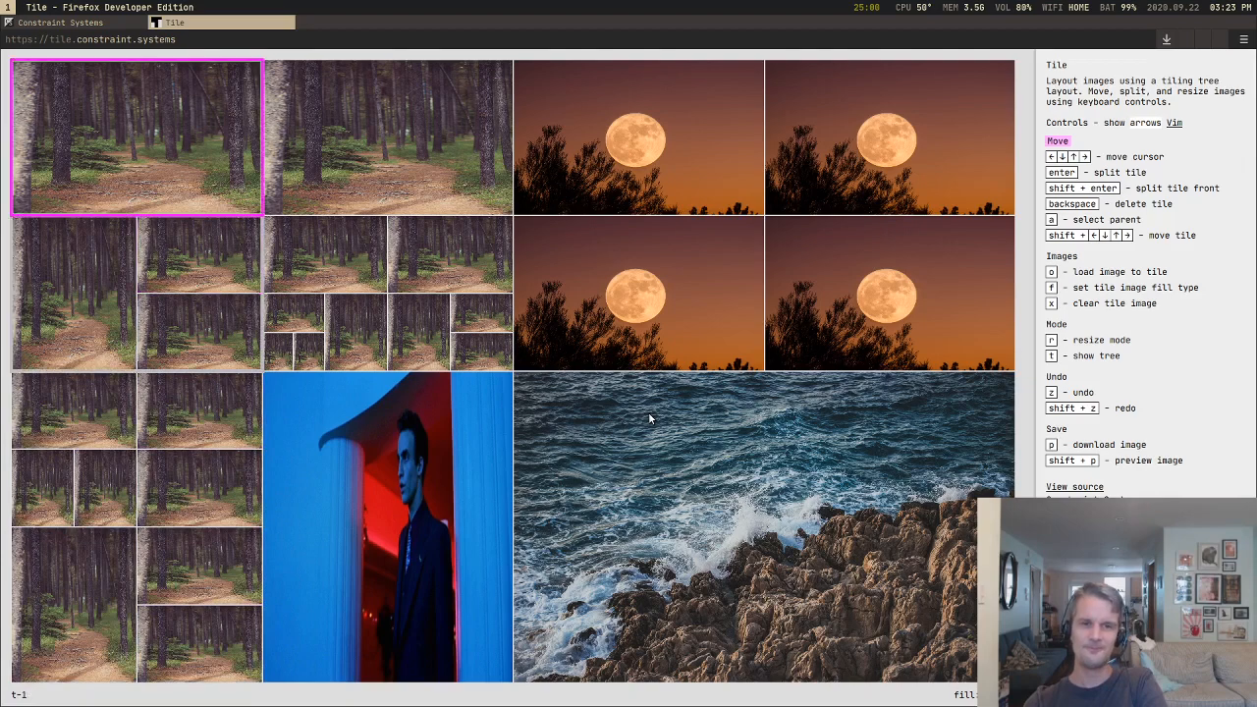
pyautogui.press('Return')
pyautogui.press('Return')
pyautogui.press('Return')
# Step: Split the neighbouring top forest tile seven times, shrinking the pieces toward its lower-right corner
pyautogui.press('Right')
pyautogui.press('Return')
pyautogui.press('Return')
pyautogui.press('Return')
pyautogui.press('Return')
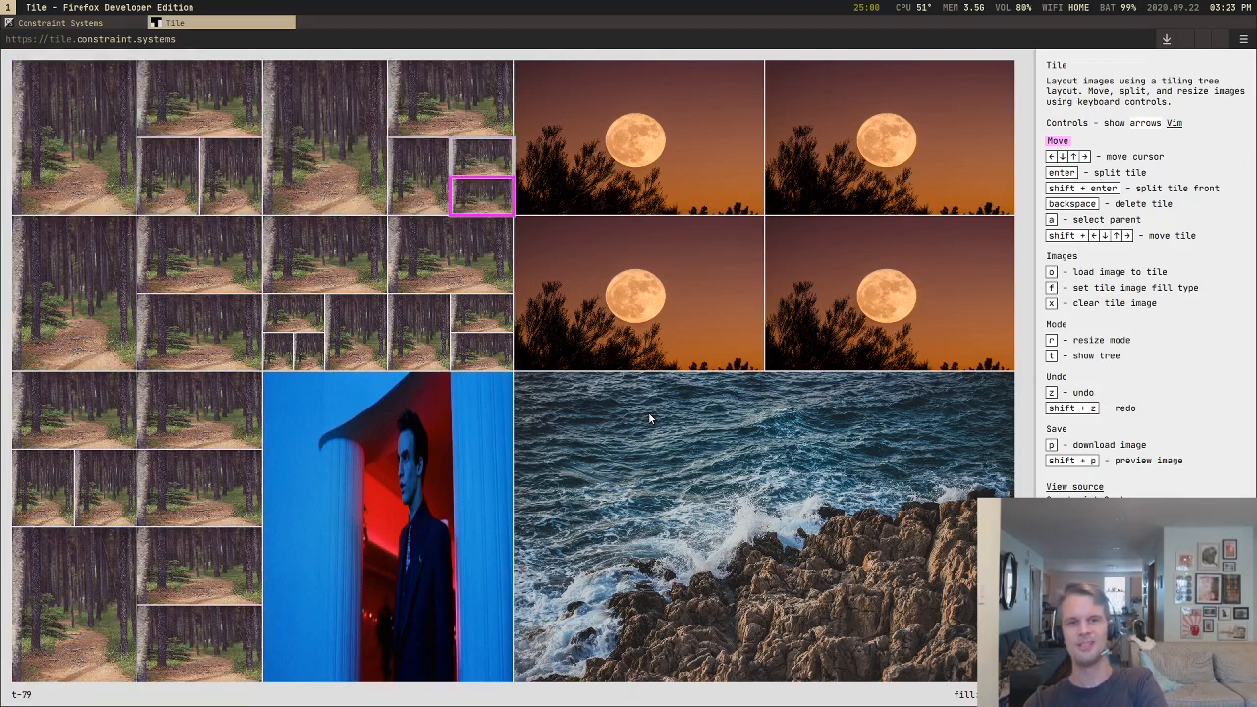
# Step: Split the upper-left moon tile five times, shrinking the pieces toward its lower-right corner
pyautogui.press('Return')
pyautogui.press('Return')
pyautogui.press('Return')
pyautogui.press('Right')
pyautogui.press('Return')
# Step: Split the lower-left moon tile four times, shrinking the pieces toward its lower-right corner
pyautogui.press('Return')
pyautogui.press('Return')
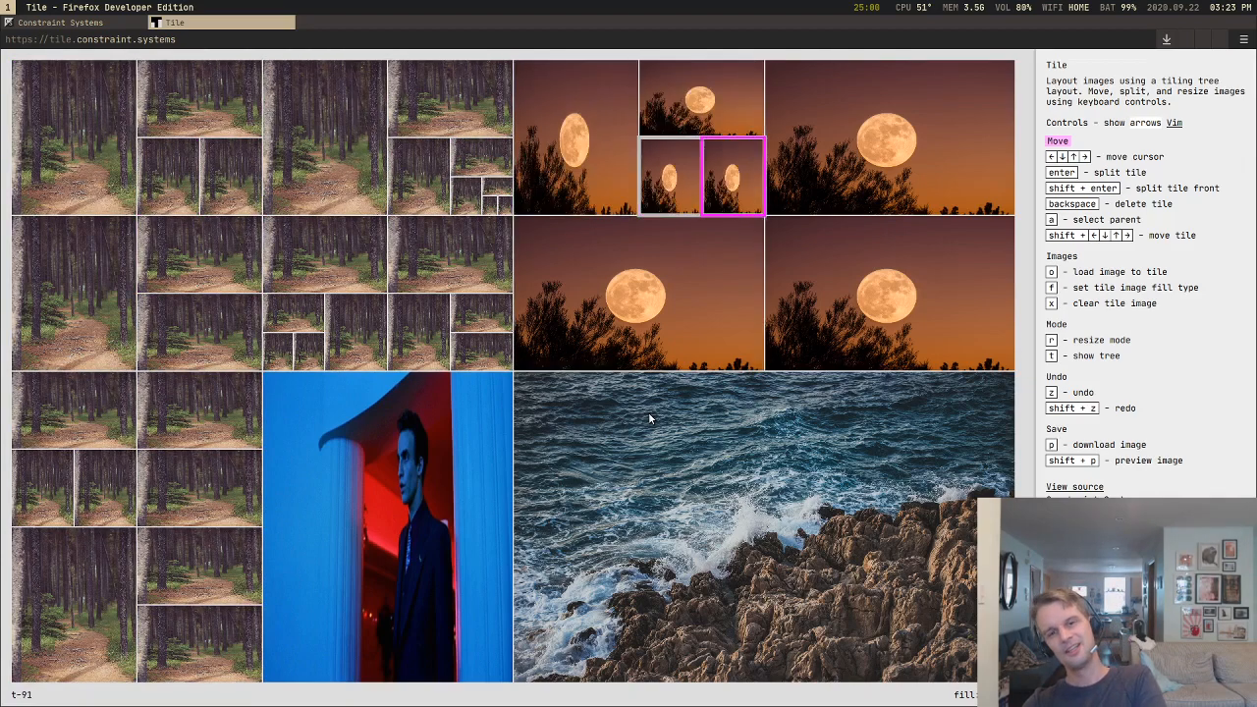
pyautogui.press('Return')
pyautogui.press('Return')
pyautogui.press('Down')
pyautogui.press('Return')
pyautogui.press('Return')
pyautogui.press('Return')
pyautogui.press('Return')
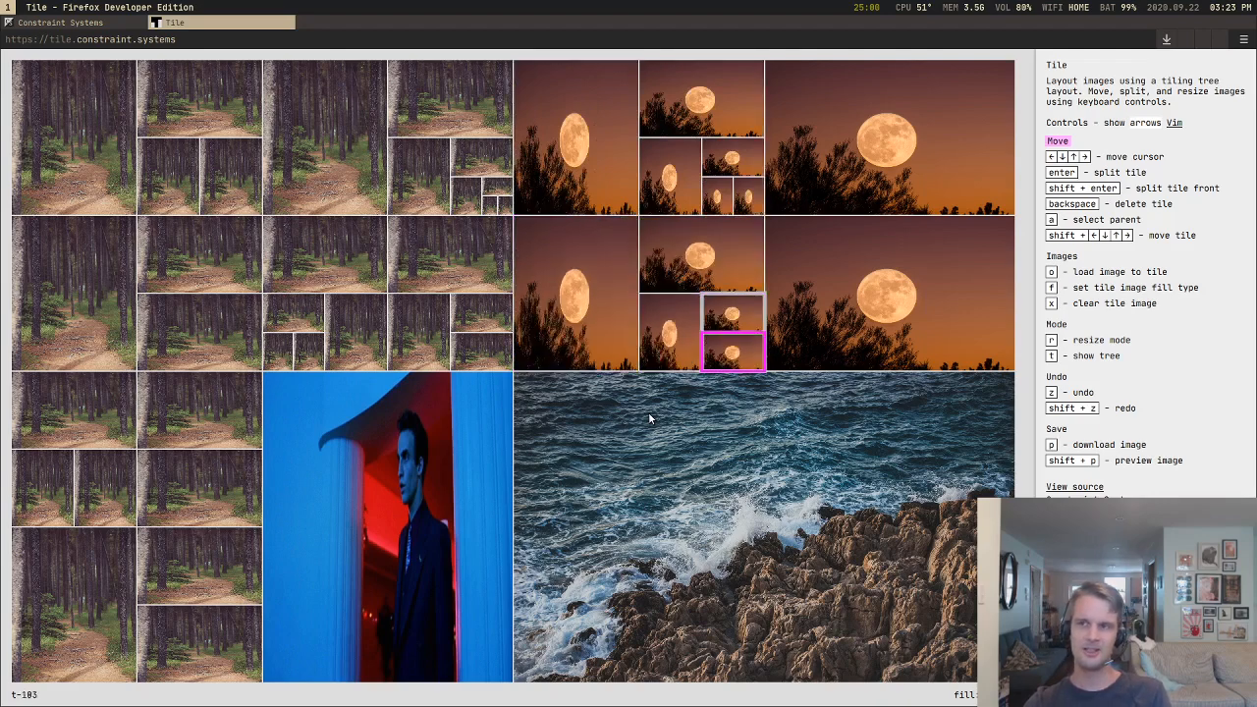
# Step: Select the root container and cycle the fill type of all images through fitted and cropped, back to stretched
pyautogui.press('Left')
pyautogui.press('Left')
pyautogui.press('Left')
pyautogui.press('Down')
pyautogui.press('Right')
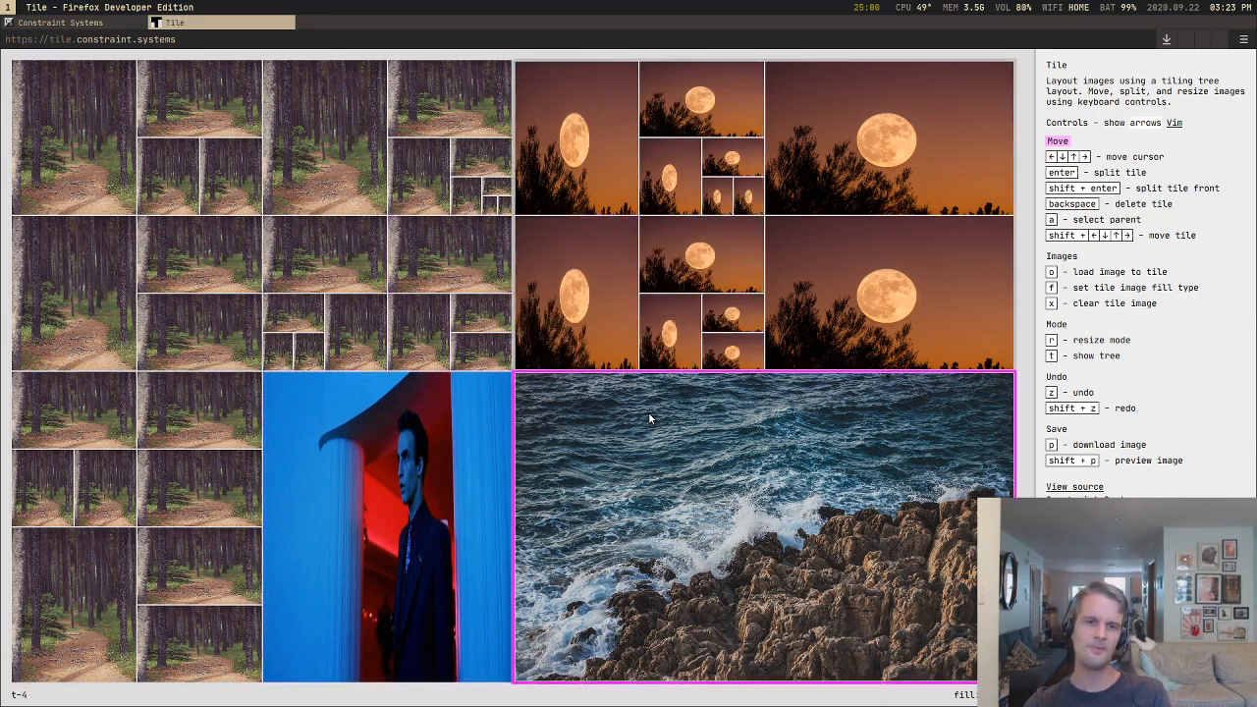
pyautogui.press('a')
pyautogui.press('a')
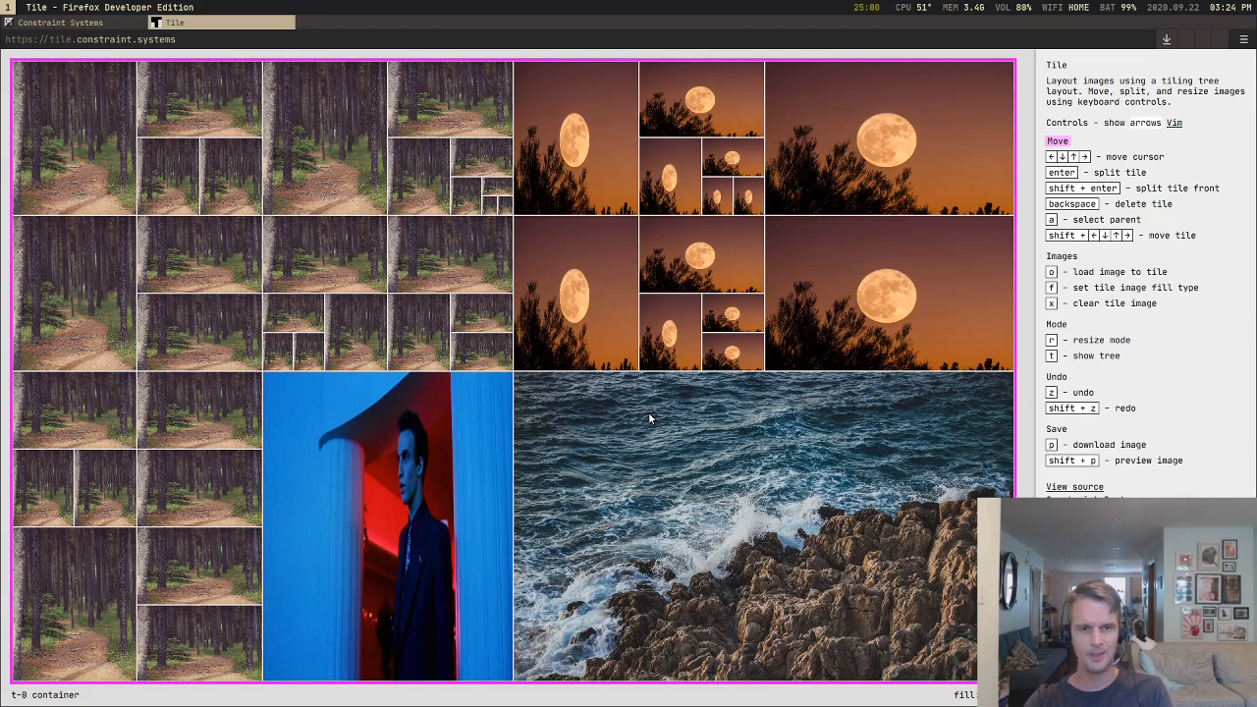
pyautogui.press('f')
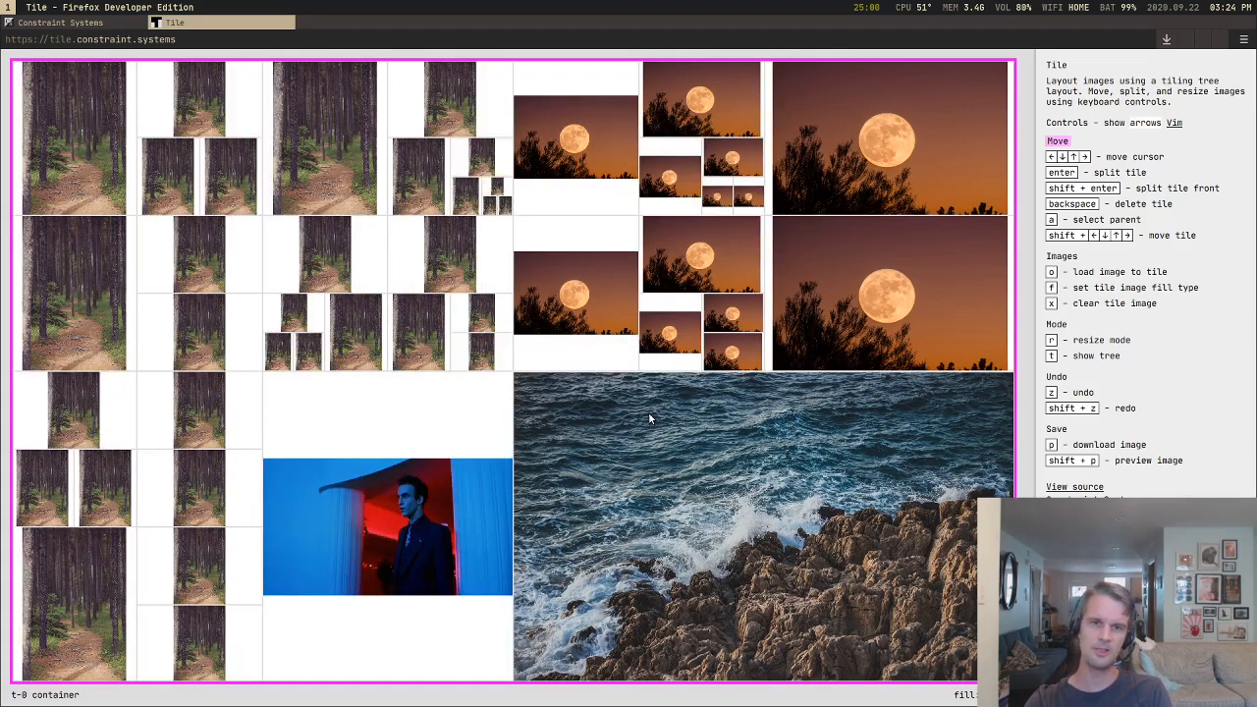
pyautogui.press('f')
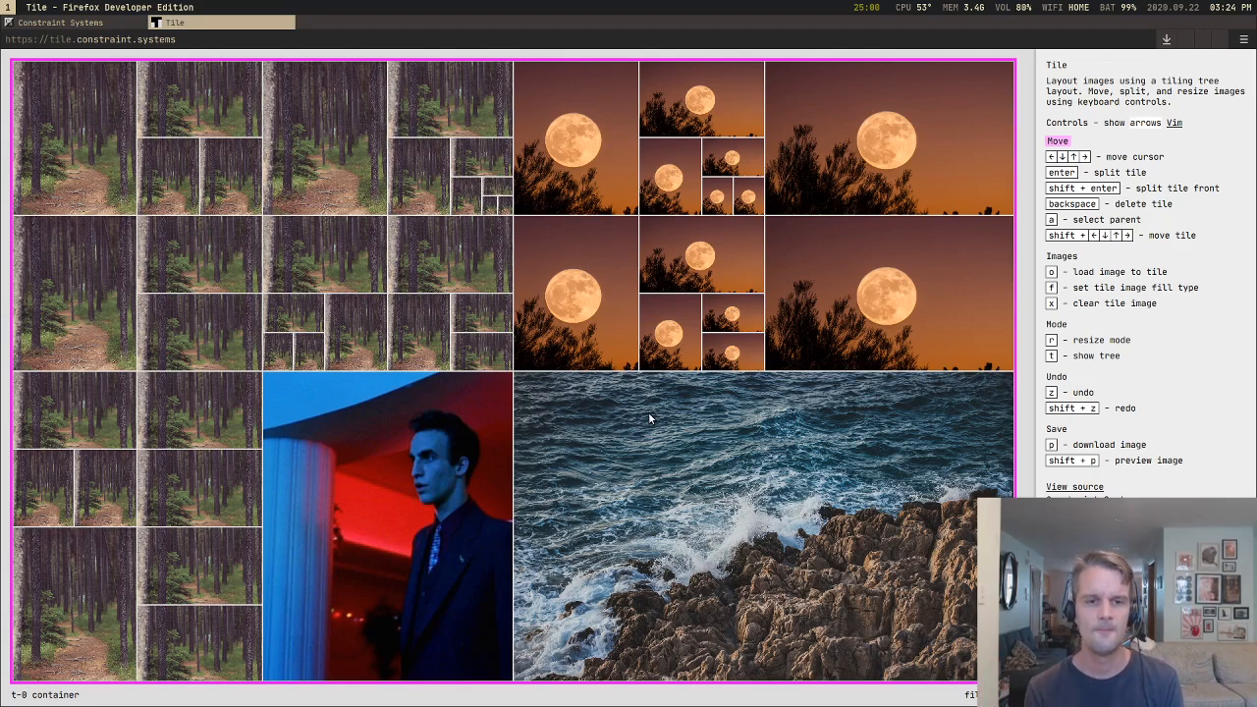
pyautogui.press('f')
# Step: Split the large sea tile into four quarters, and split the lower-left quarter side by side
pyautogui.press('Down')
pyautogui.press('Right')
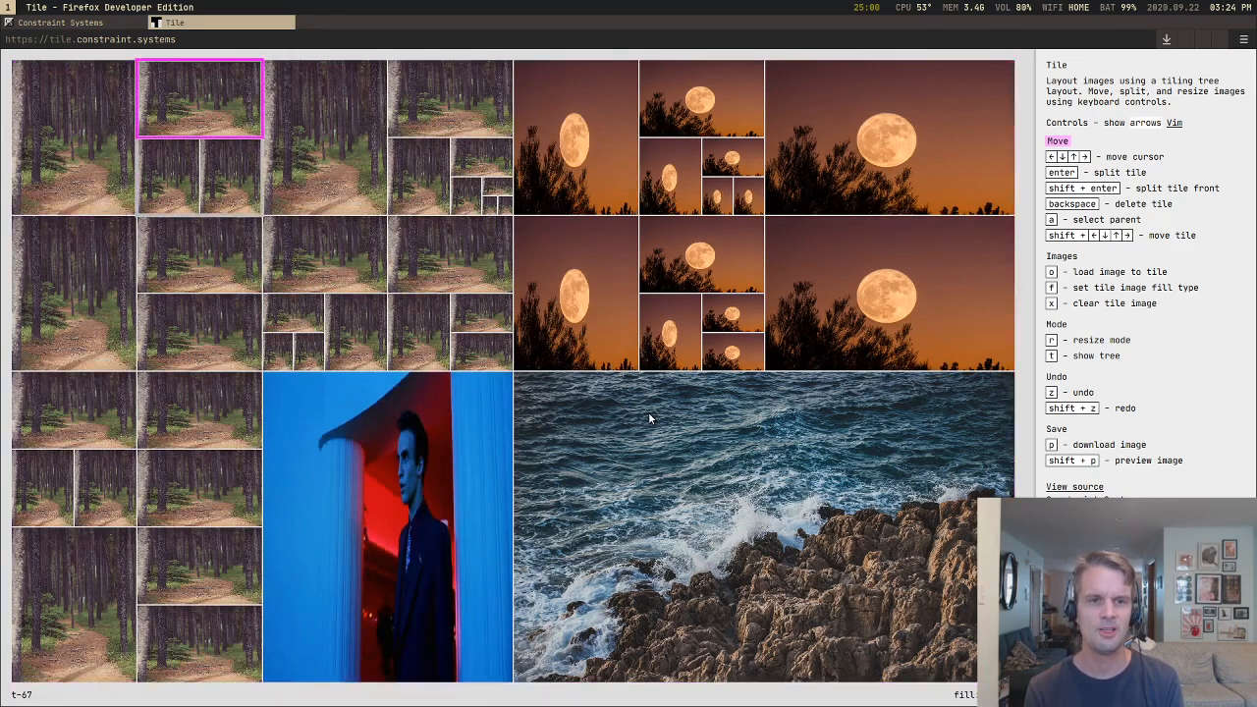
pyautogui.press('Down')
pyautogui.press('Down')
pyautogui.press('Right')
pyautogui.press('Down')
pyautogui.press('Right')
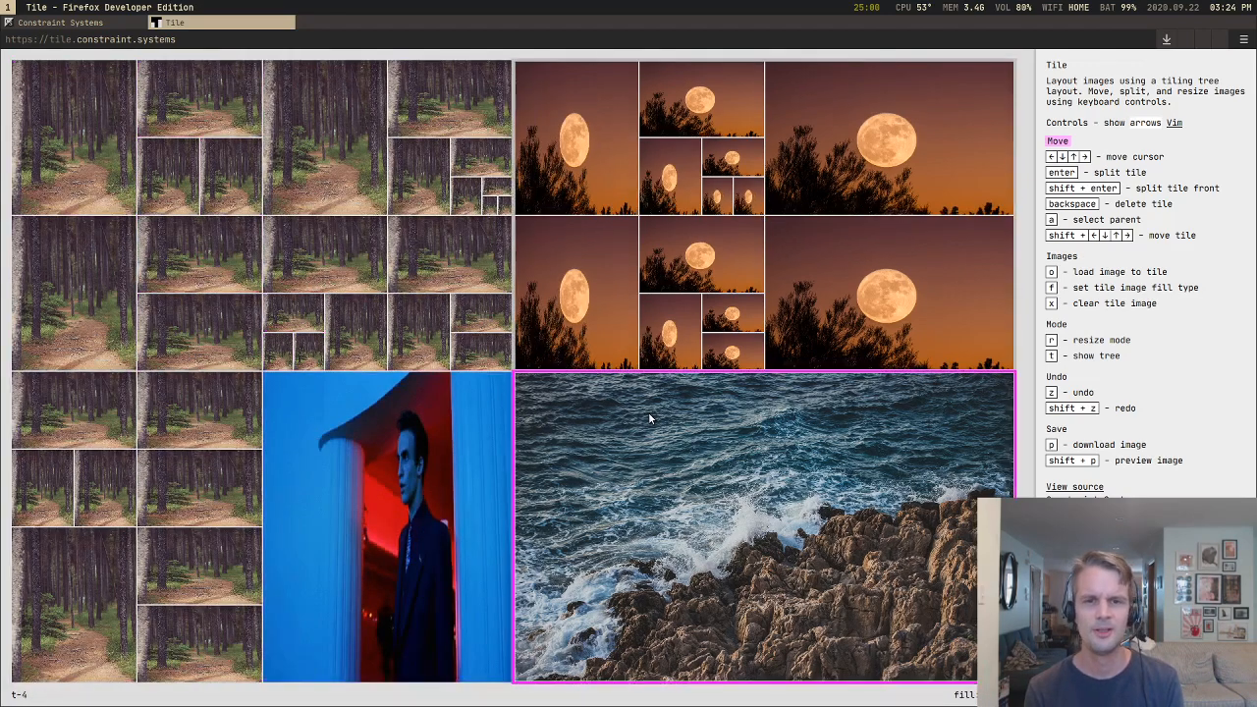
pyautogui.press('Up')
pyautogui.press('Down')
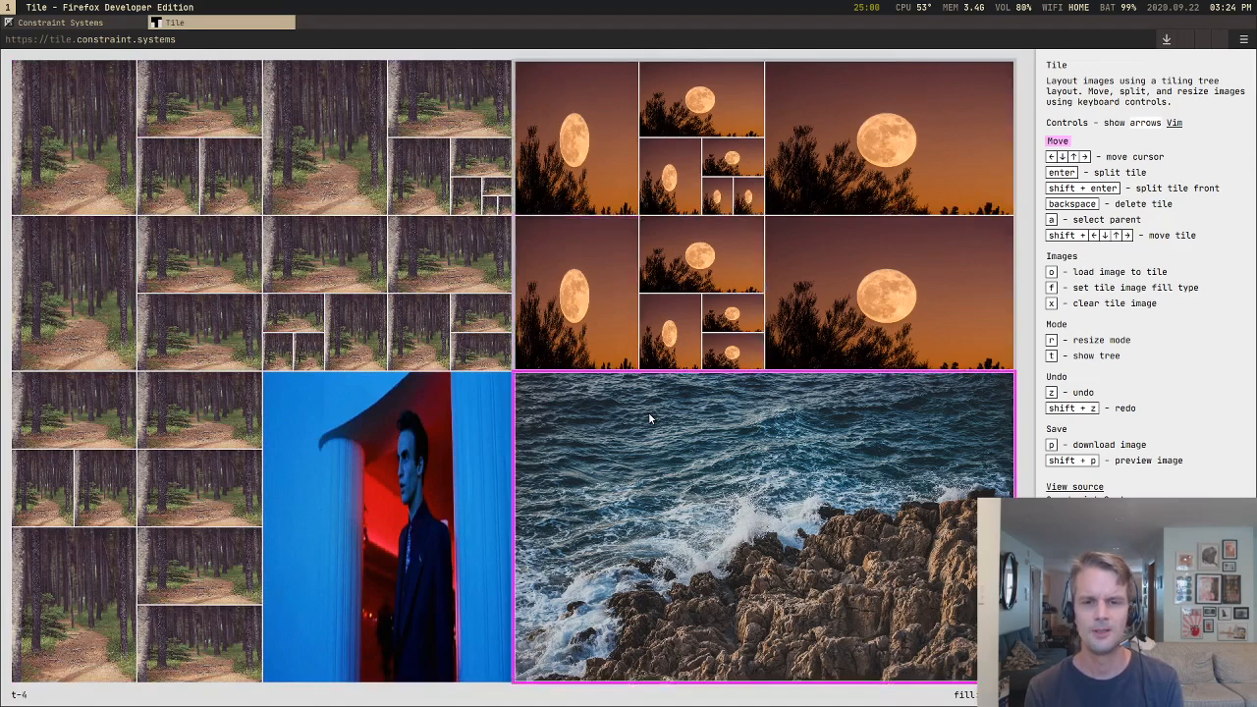
pyautogui.press('Return')
pyautogui.press('Return')
pyautogui.press('Left')
# Step: Split the upper-left sea quarter into four tiles, and divide its lower-left tile side by side
pyautogui.press('Return')
pyautogui.press('Return')
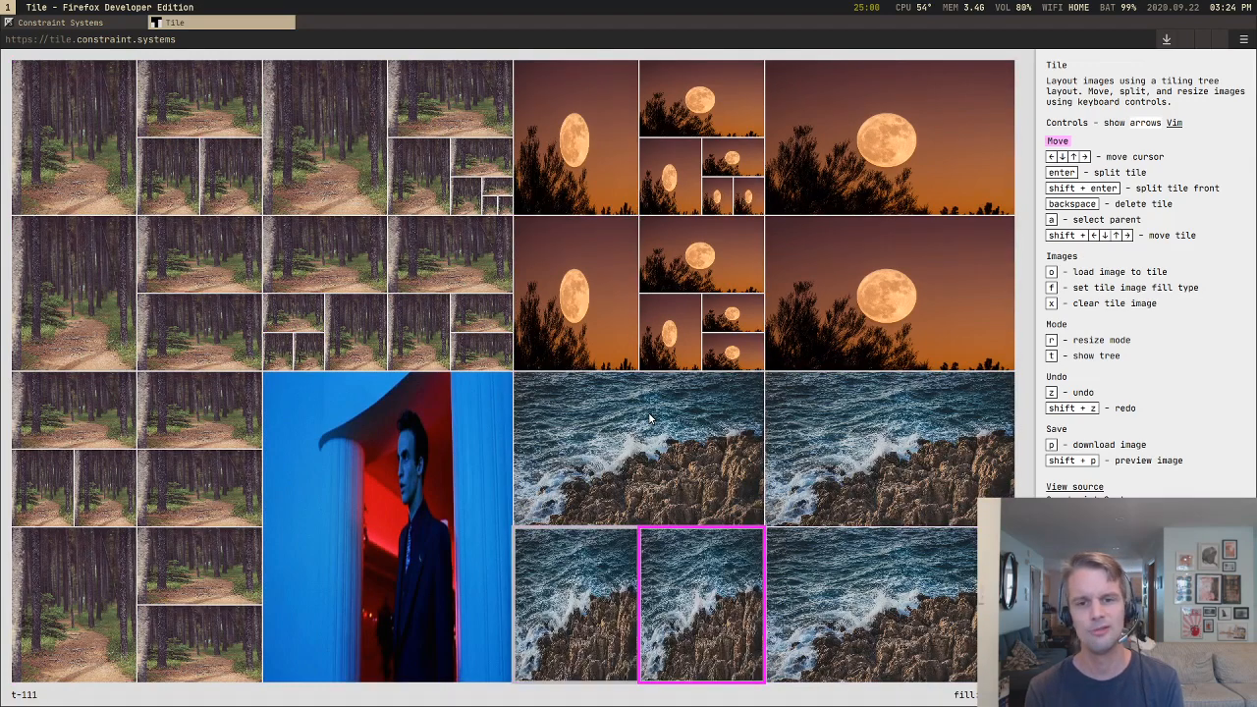
pyautogui.press('Up')
pyautogui.press('Return')
pyautogui.press('Return')
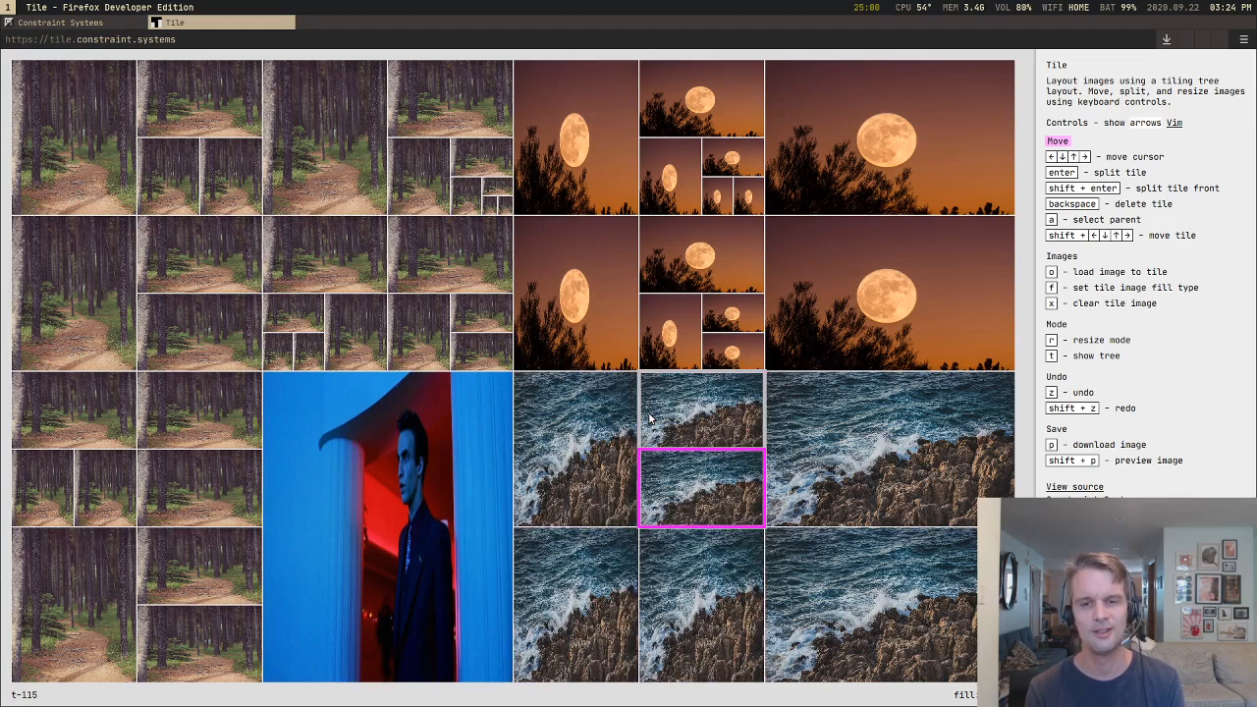
pyautogui.press('Left')
# Step: Split both halves of the lower-left sea quarter top and bottom, and divide each lower piece side by side
pyautogui.press('Return')
pyautogui.press('Return')
pyautogui.press('Down')
pyautogui.press('Return')
pyautogui.press('Return')
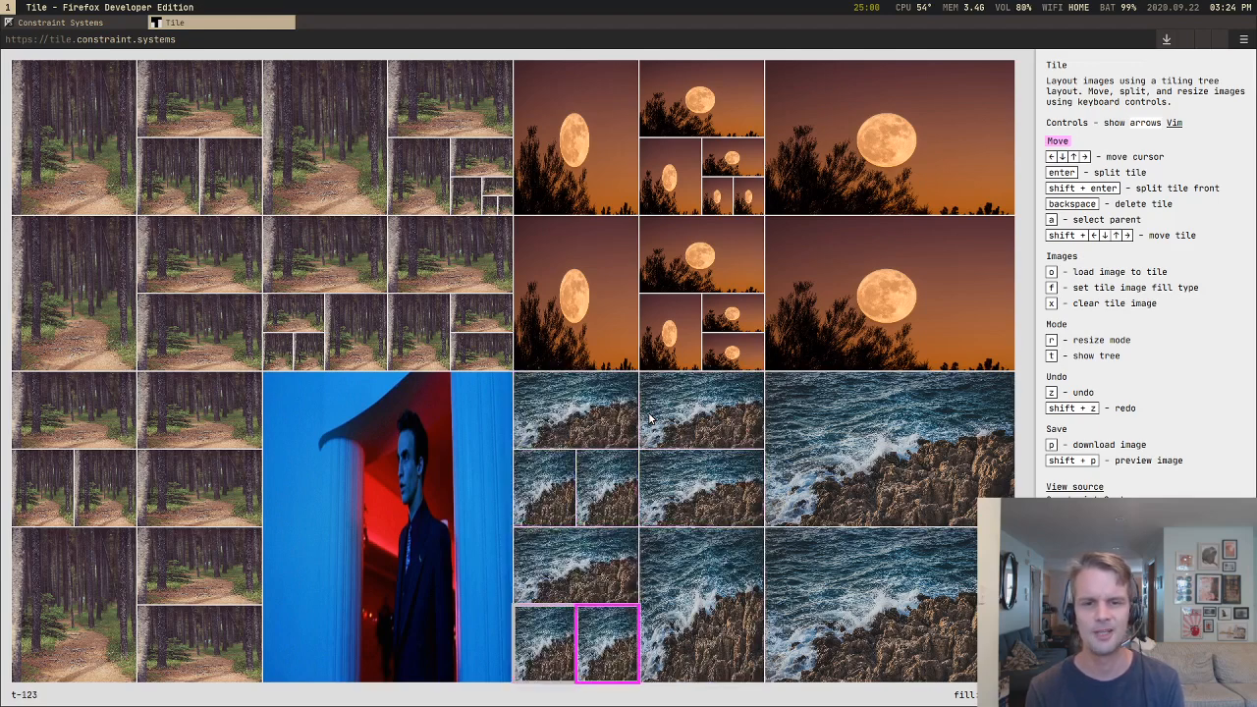
pyautogui.press('Right')
# Step: Split the lower-right sea quarter three times, each time dividing the newest piece
pyautogui.press('Return')
pyautogui.press('Return')
pyautogui.press('Right')
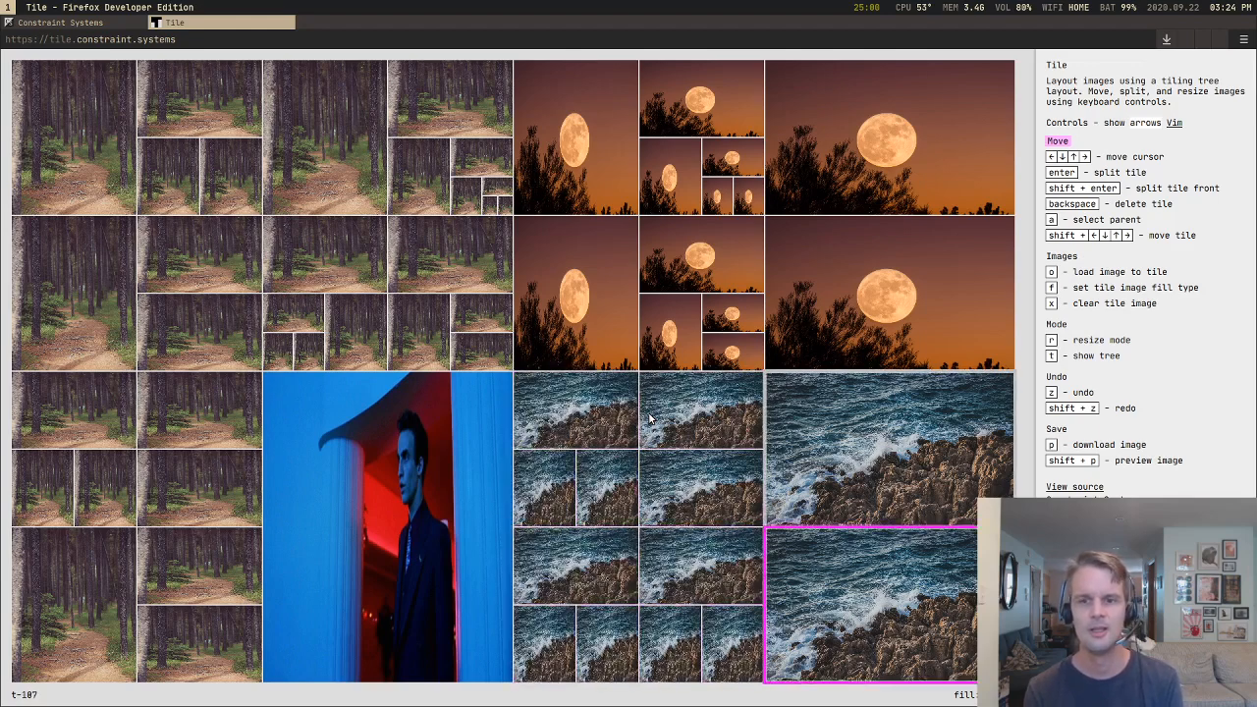
pyautogui.press('Return')
pyautogui.press('Return')
pyautogui.press('Return')
# Step: Move the tile cursor from the sea tiles through the moon and forest tiles to the tall portrait tile
pyautogui.press('Up')
pyautogui.press('Up')
pyautogui.press('Left')
pyautogui.press('Left')
pyautogui.press('Left')
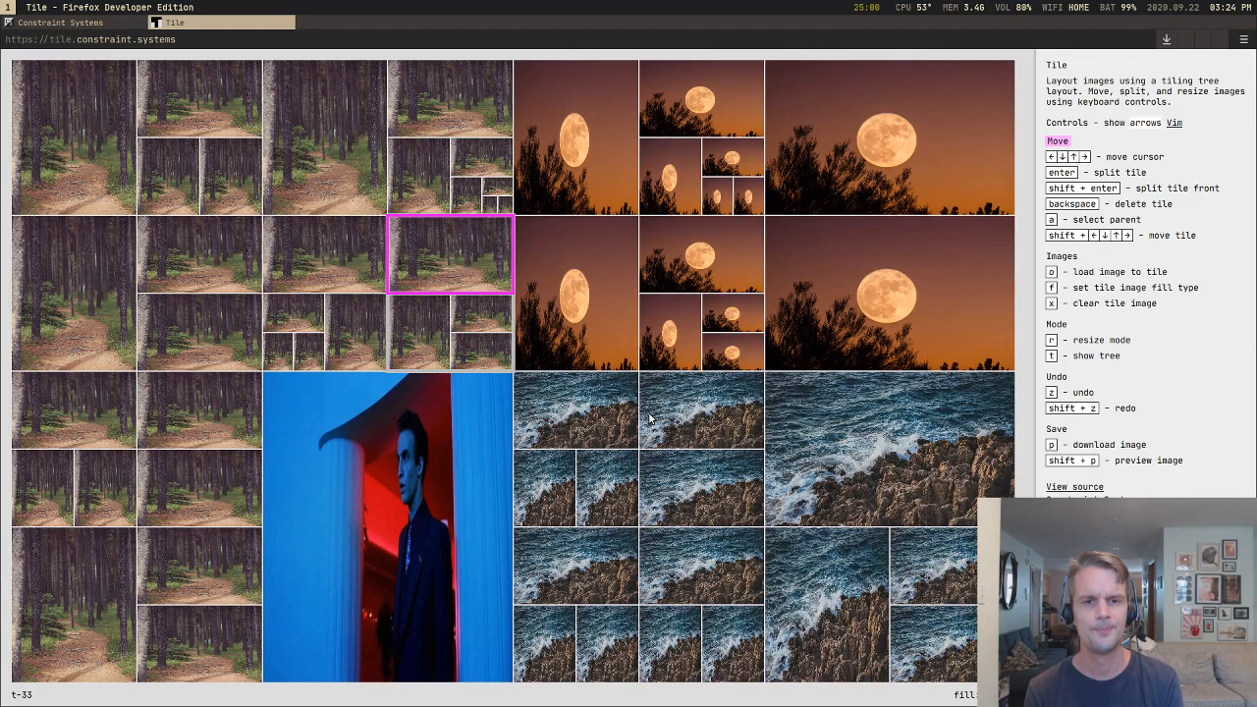
pyautogui.press('Left')
pyautogui.press('Left')
pyautogui.press('Down')
pyautogui.press('Down')
pyautogui.press('Right')
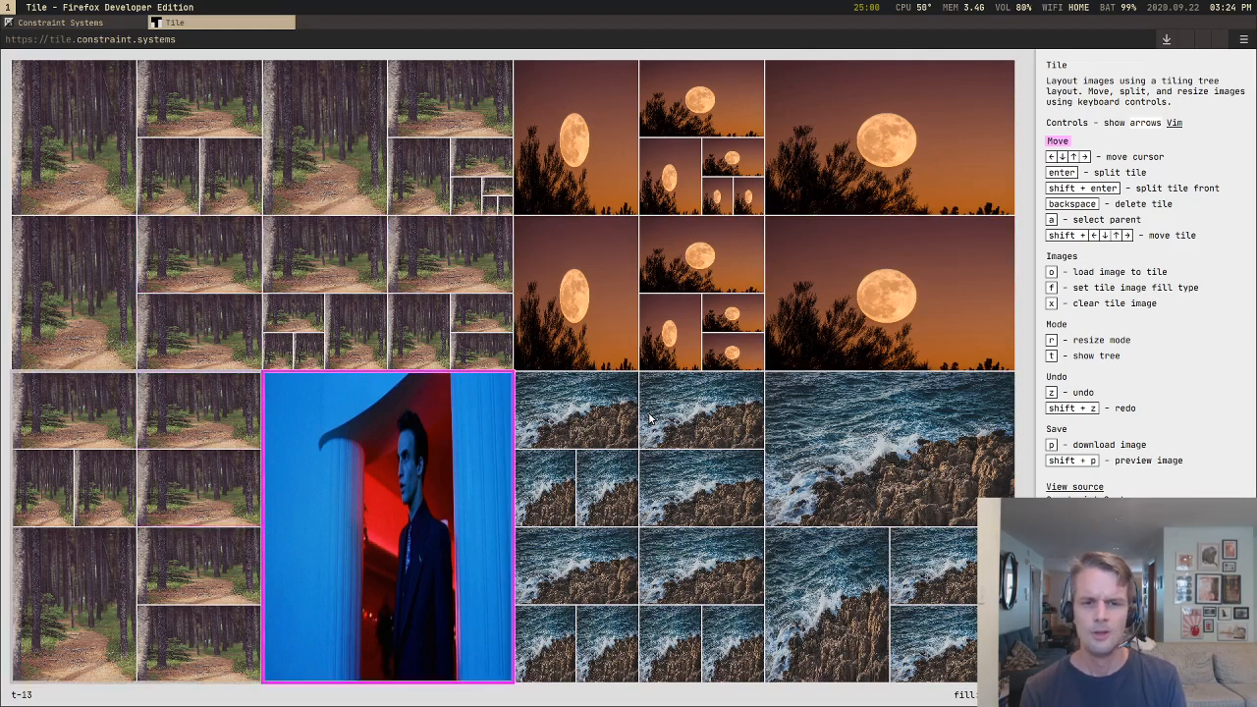
# Step: Move the tile cursor among the small forest tiles above the portrait and back down, ending on the upper-left sea tile
pyautogui.press('Right')
pyautogui.press('Up')
pyautogui.press('Left')
pyautogui.press('Left')
pyautogui.press('Down')
pyautogui.press('Down')
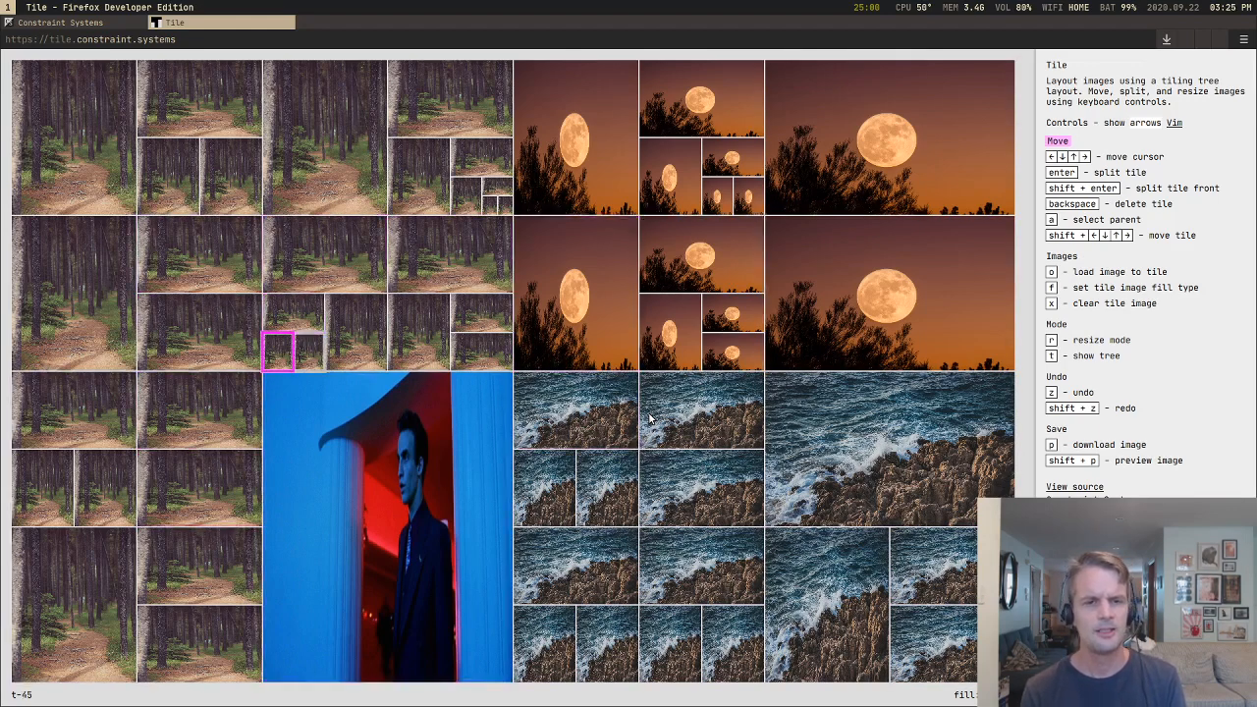
pyautogui.press('Down')
pyautogui.press('Up')
pyautogui.press('Up')
pyautogui.press('Up')
pyautogui.press('Down')
pyautogui.press('Down')
pyautogui.press('Down')
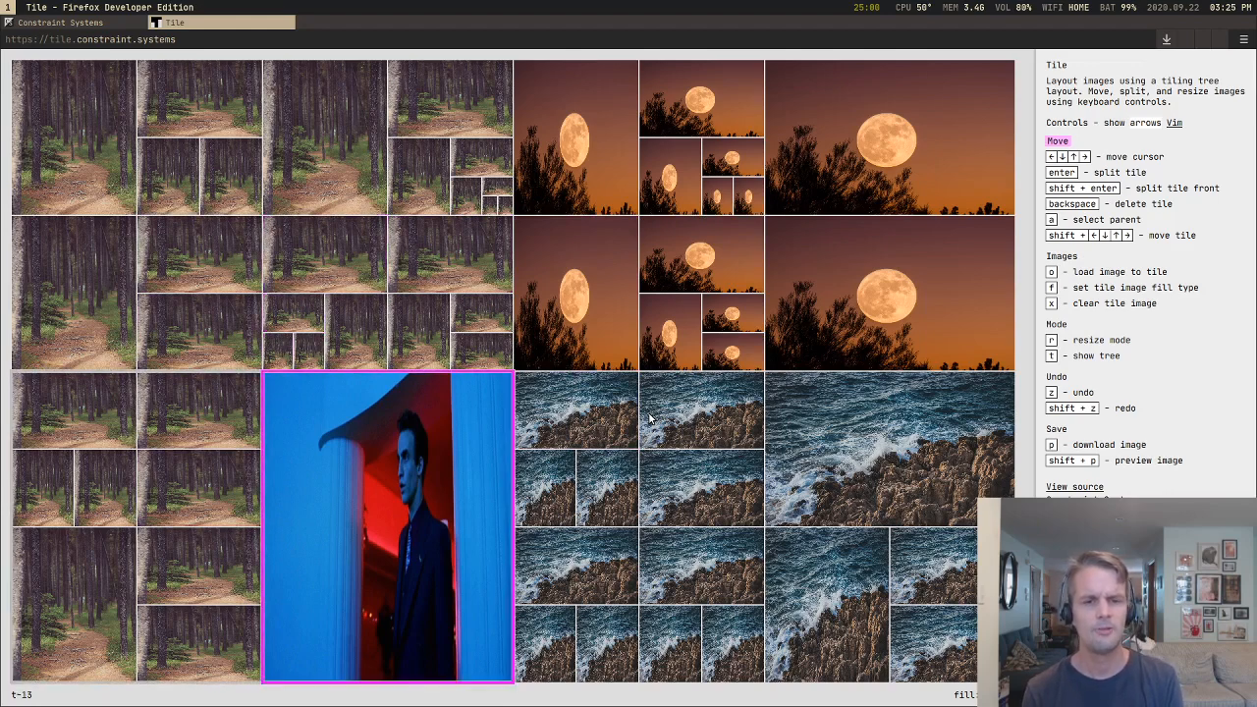
pyautogui.press('Up')
pyautogui.press('Down')
pyautogui.press('Right')
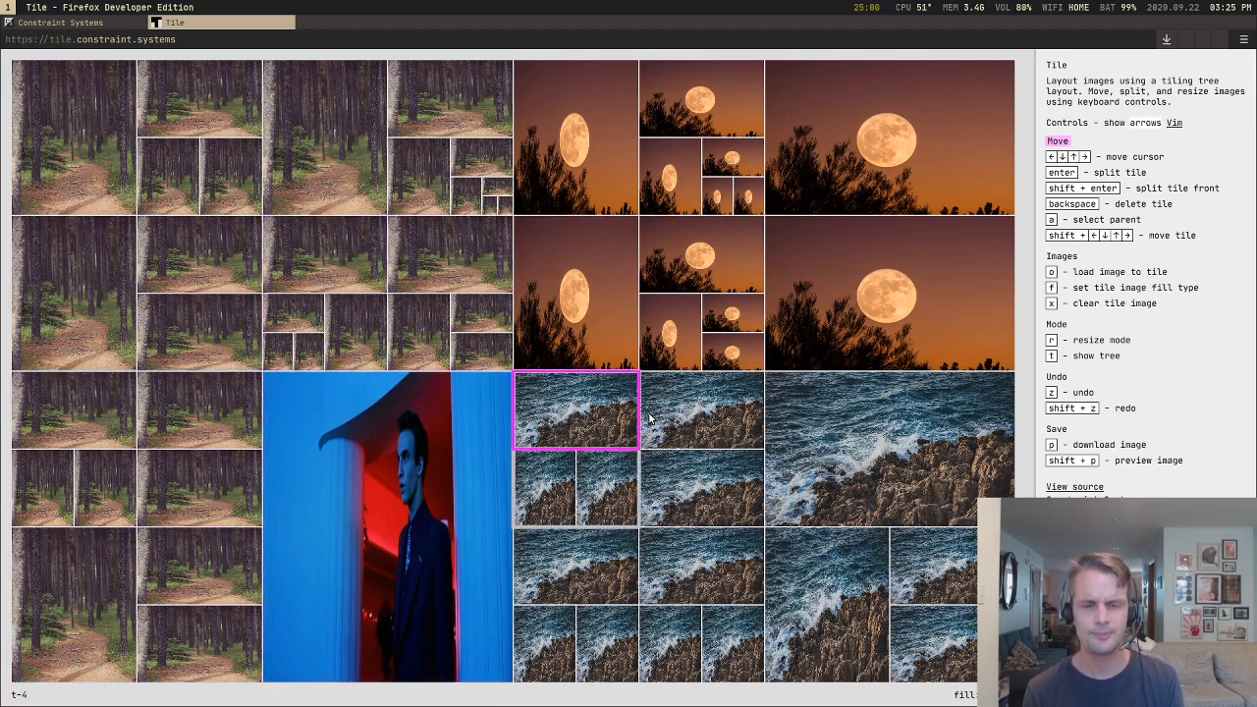
# Step: Select the tall portrait tile and move it out to a full-height column between the forest half and the moon and sea half
pyautogui.press('Right')
pyautogui.press('Up')
pyautogui.press('Left')
pyautogui.press('Left')
pyautogui.press('Left')
pyautogui.press('Down')
pyautogui.press('Down')
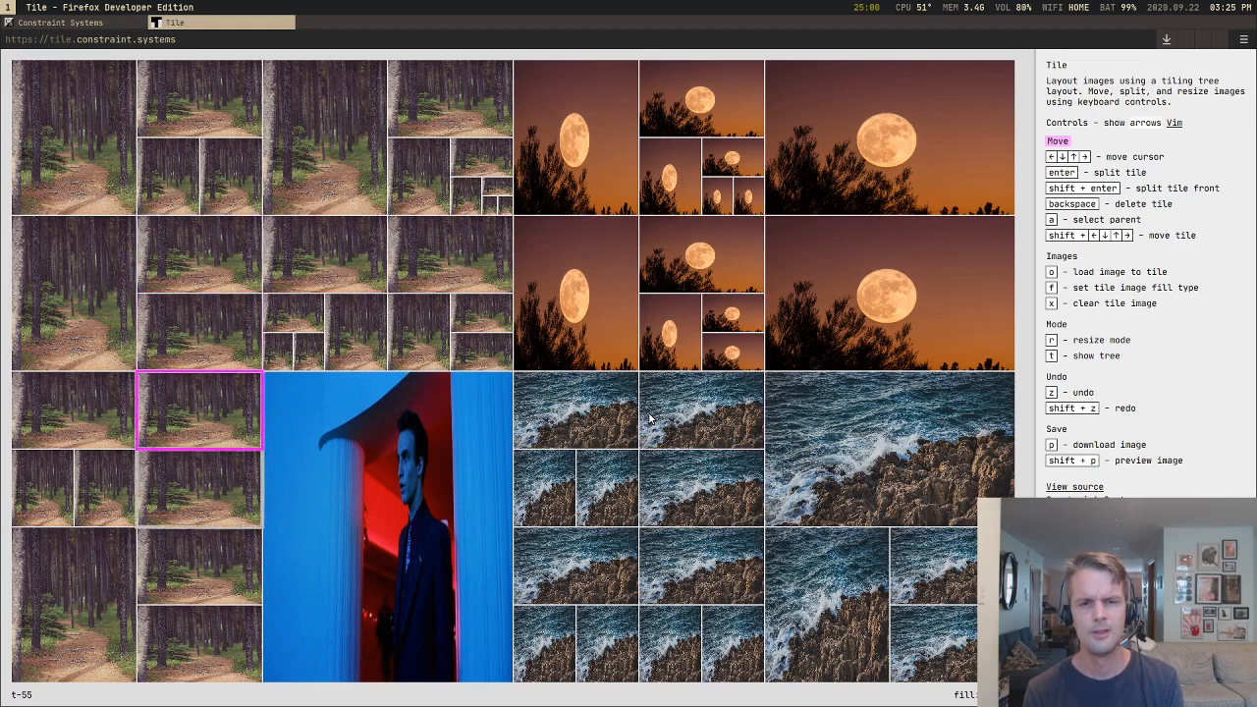
pyautogui.press('Right')
pyautogui.press('Right')
pyautogui.press('Left')
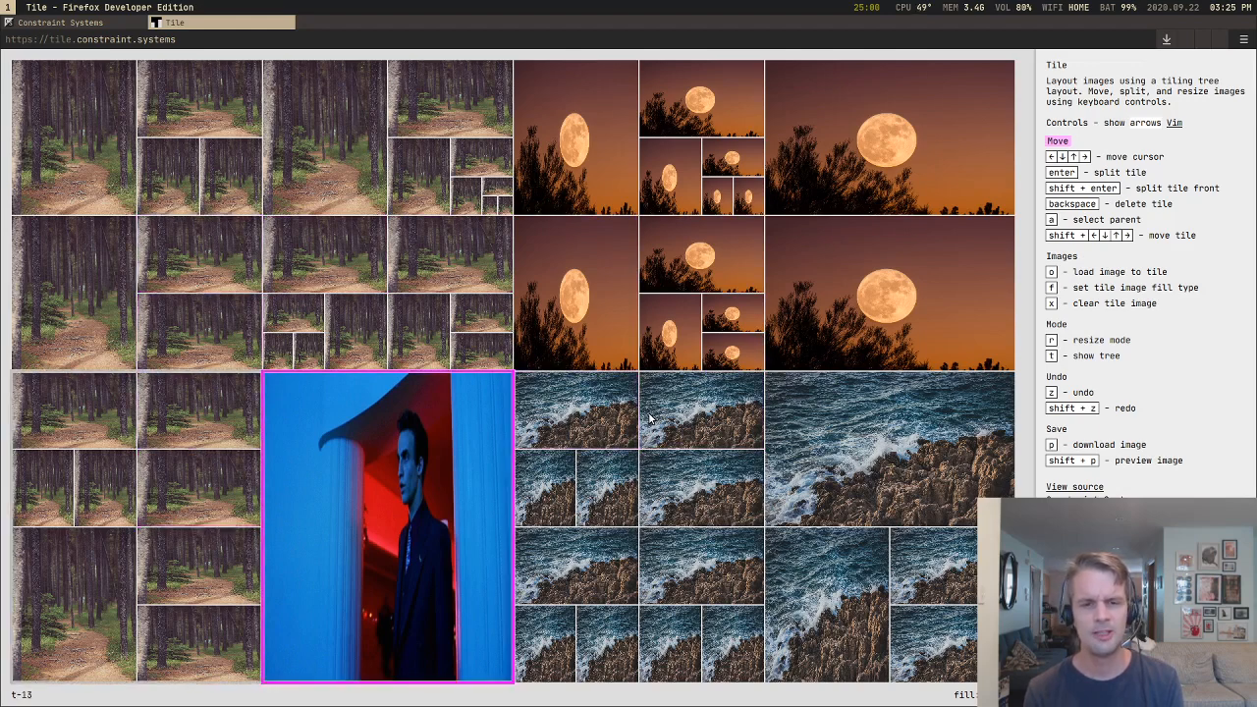
pyautogui.hotkey('shift', 'Up')
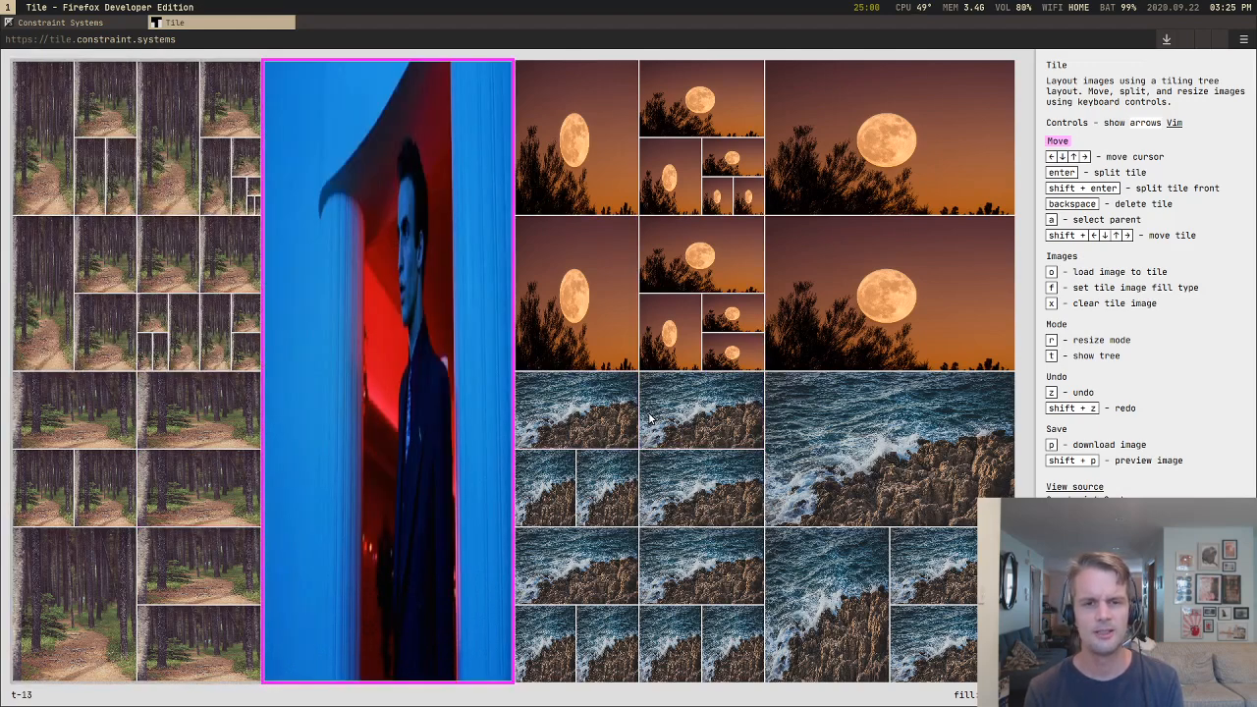
pyautogui.hotkey('shift', 'Right')
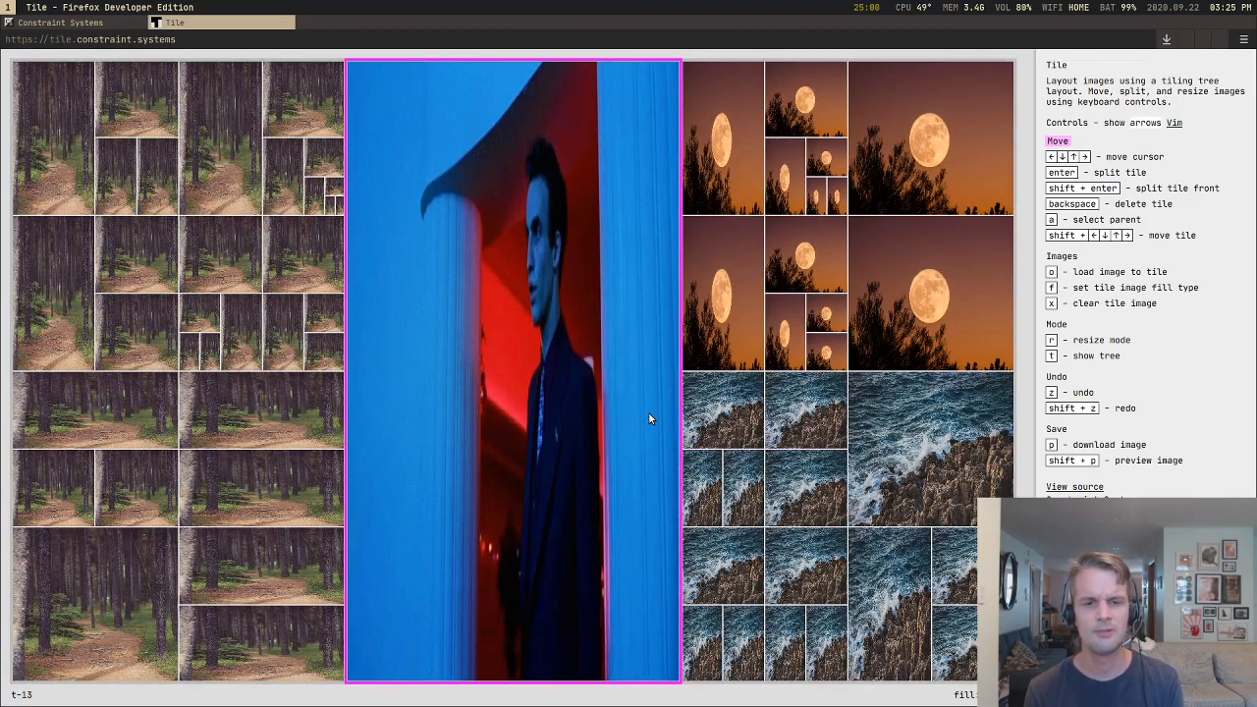
pyautogui.hotkey('shift', 'Right')
pyautogui.press('Down')
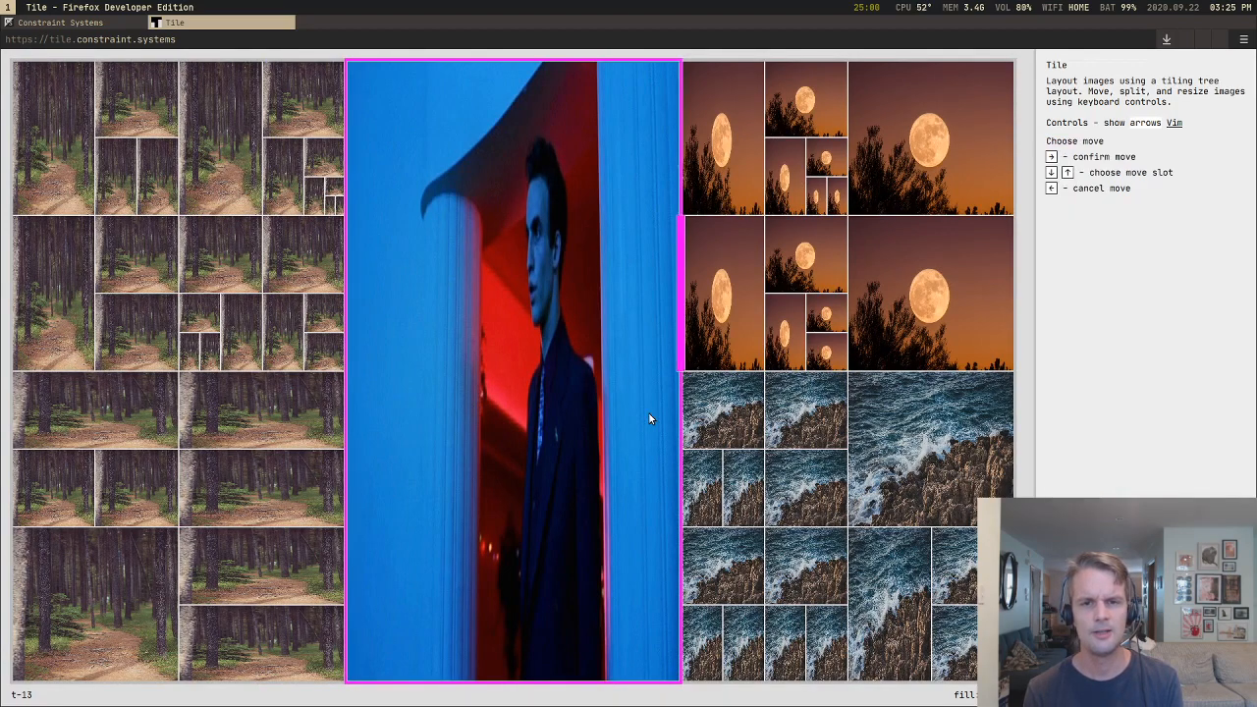
pyautogui.press('Down')
pyautogui.press('Down')
pyautogui.press('Down')
pyautogui.press('Up')
pyautogui.press('Up')
pyautogui.press('Up')
pyautogui.press('Up')
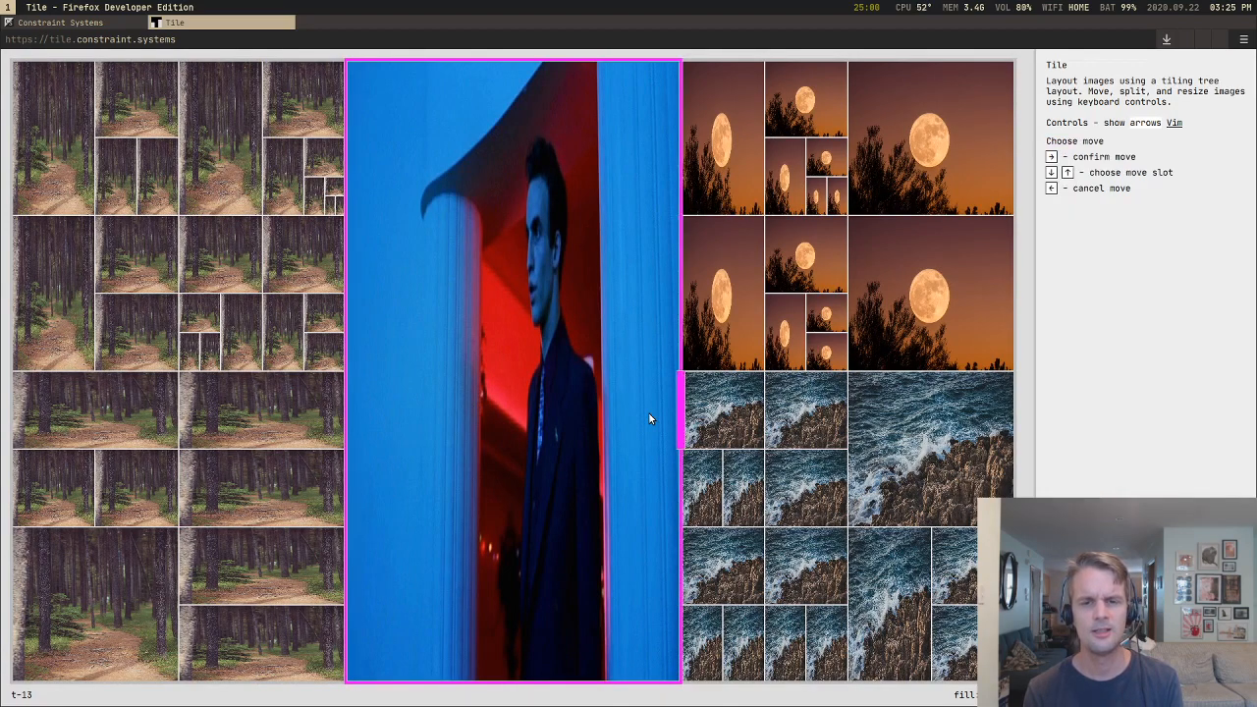
pyautogui.press('Down')
pyautogui.press('Down')
pyautogui.press('Down')
pyautogui.press('Down')
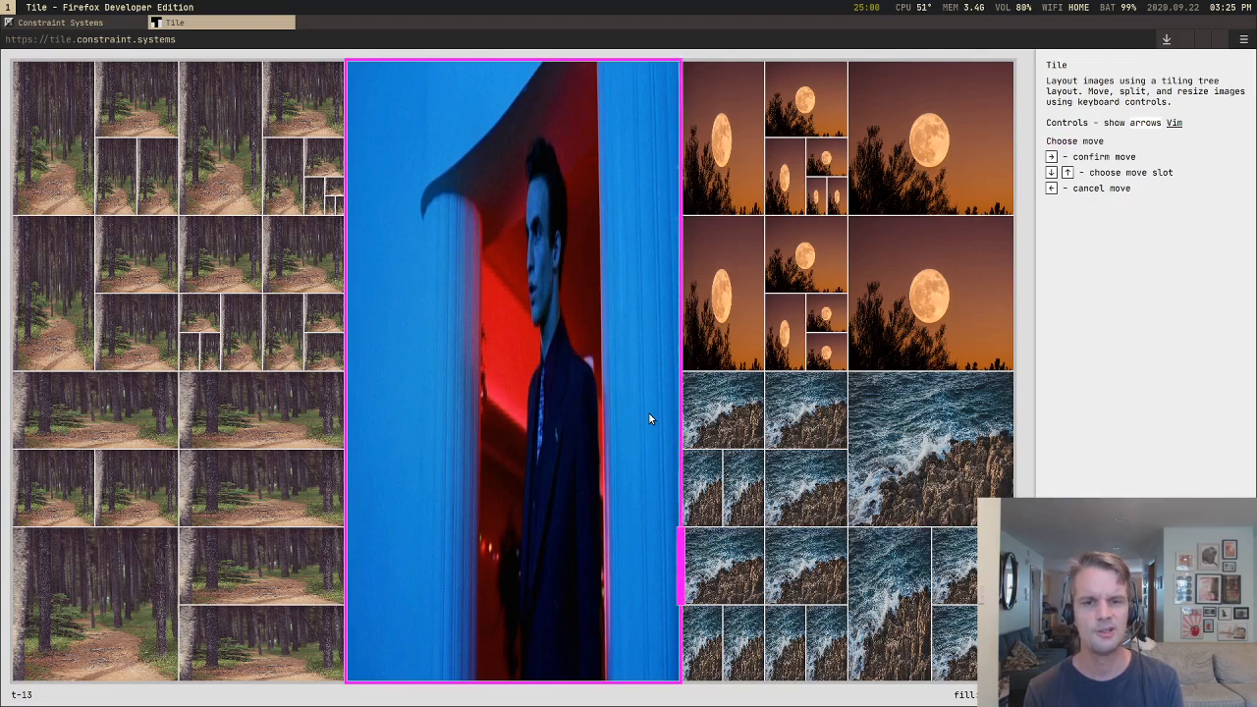
pyautogui.press('Down')
pyautogui.press('Up')
pyautogui.press('Up')
pyautogui.press('Up')
pyautogui.press('Up')
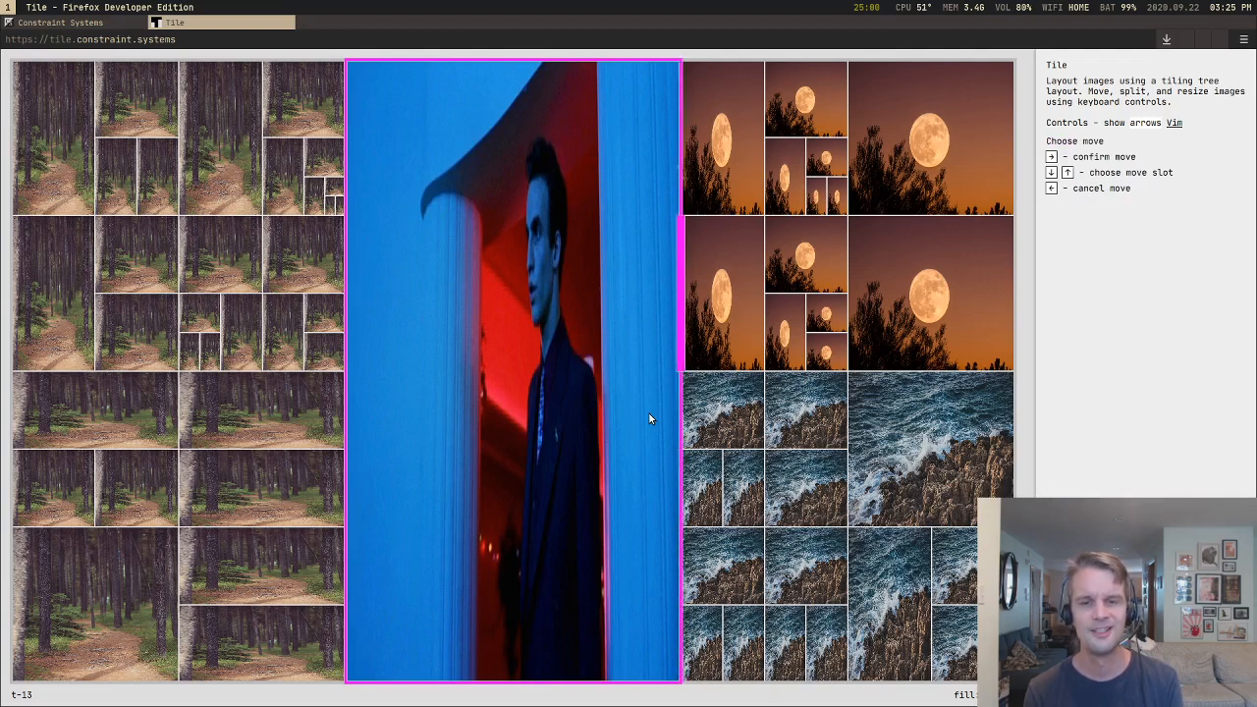
pyautogui.press('Right')
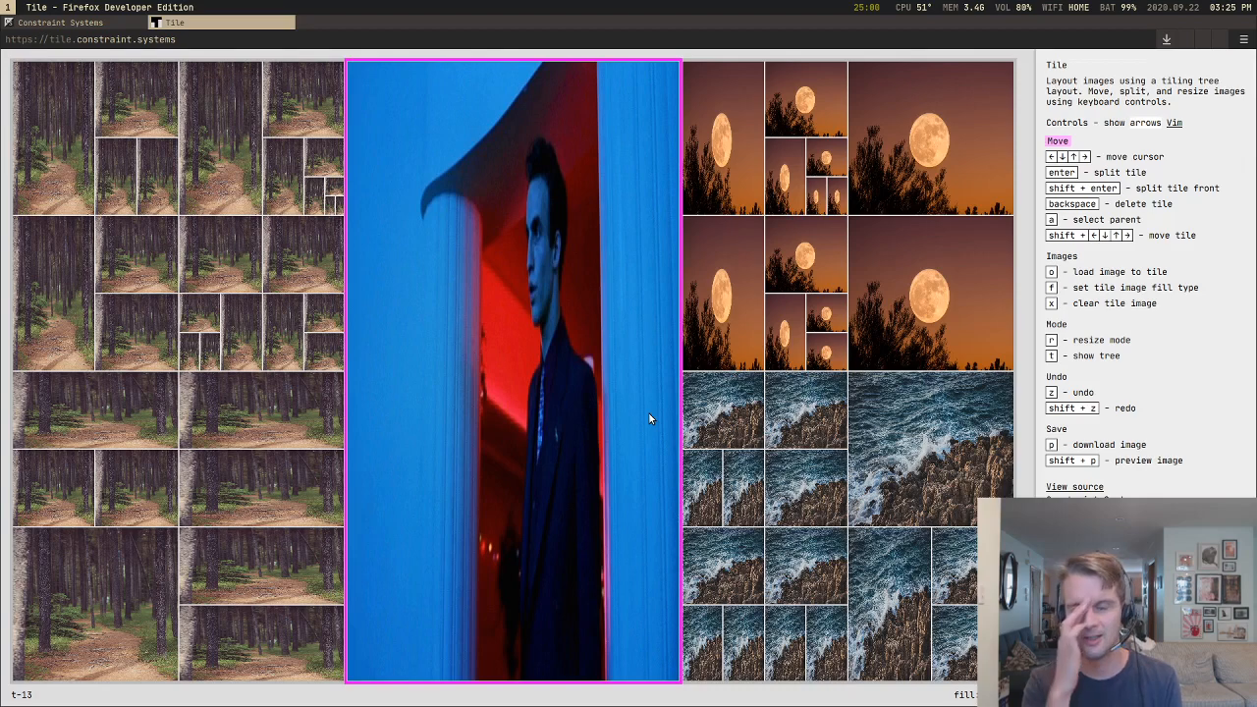
# Step: Cycle through the move slots along the moon and sea tiles and move the portrait into the upper-left sea tile's slot
pyautogui.hotkey('shift', 'Right')
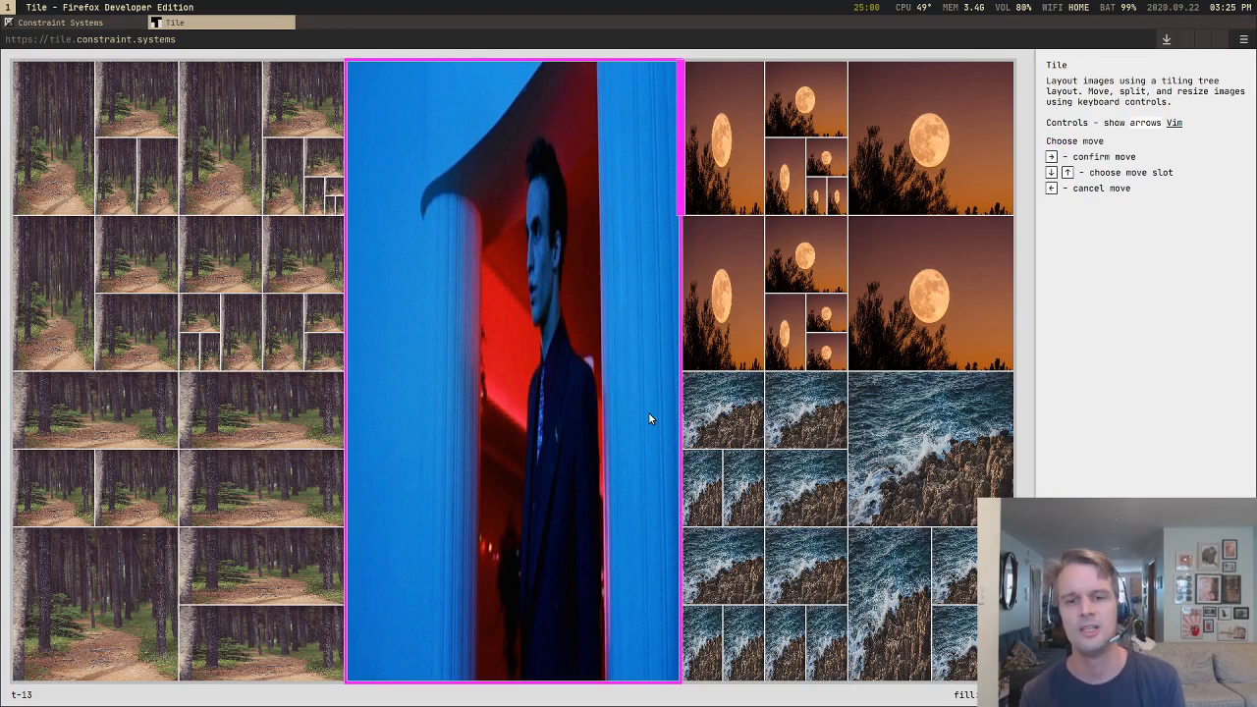
pyautogui.press('Down')
pyautogui.press('Down')
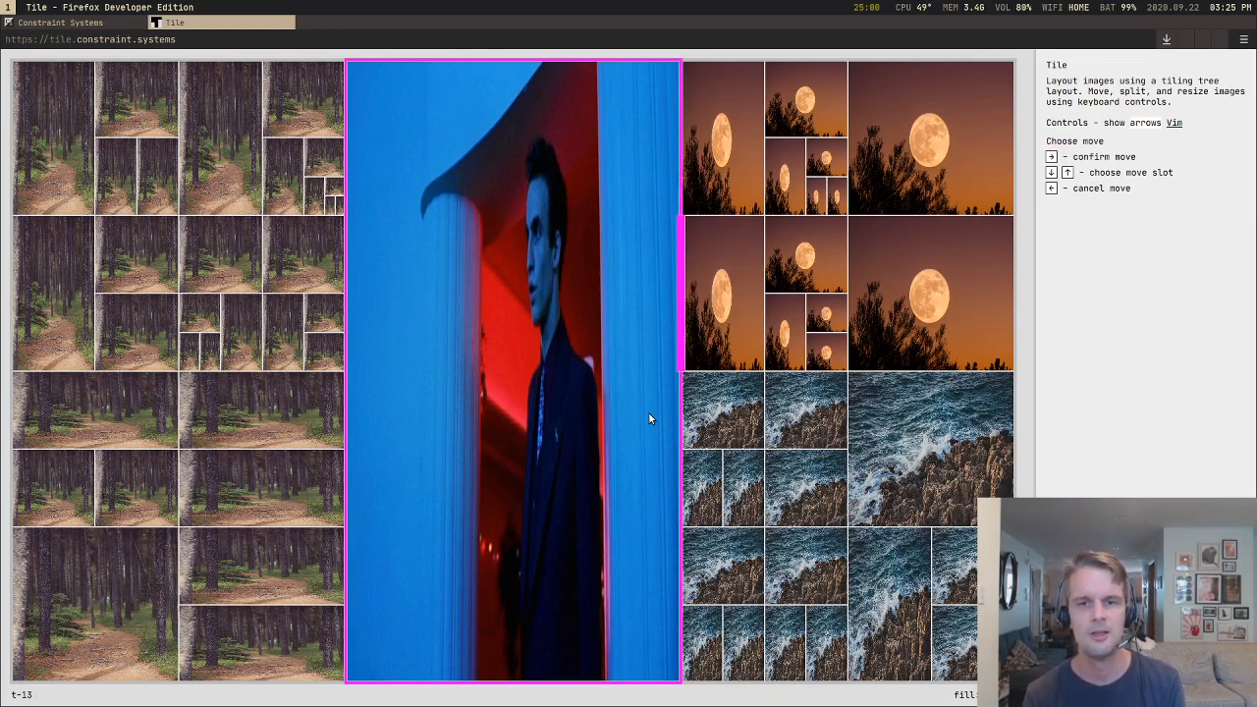
pyautogui.press('Down')
pyautogui.press('Down')
pyautogui.press('Up')
pyautogui.press('Up')
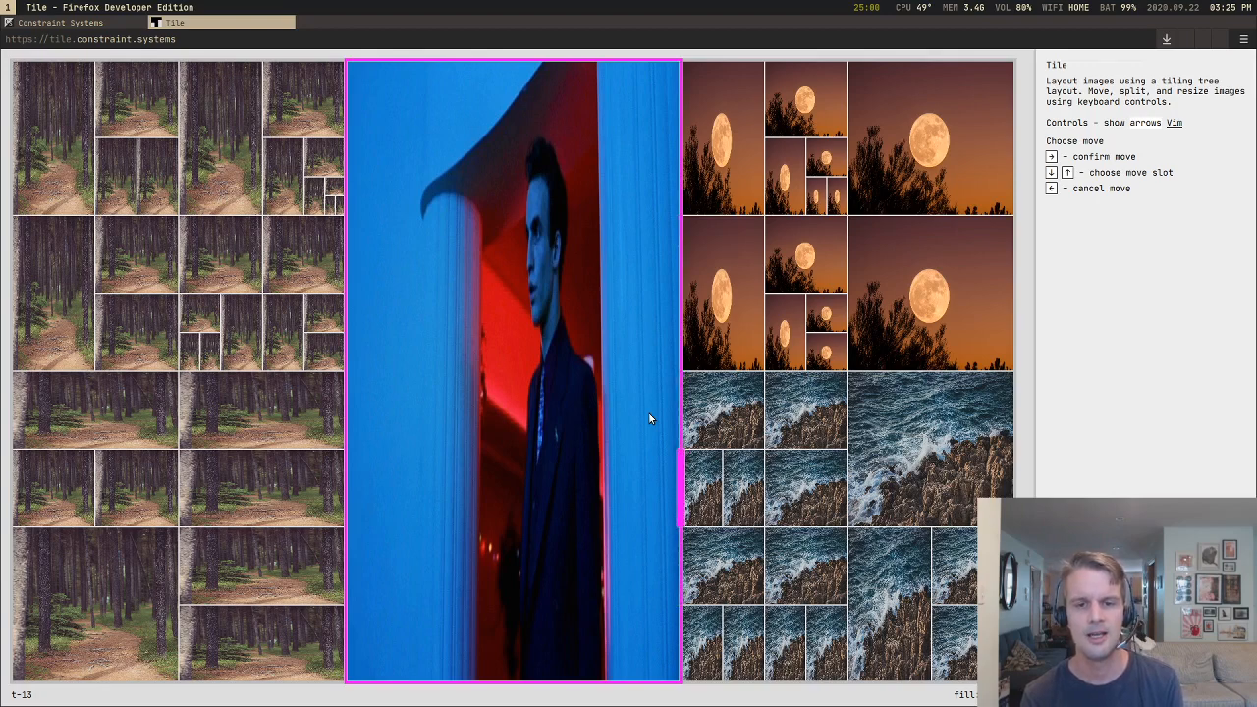
pyautogui.press('Down')
pyautogui.press('Down')
pyautogui.press('Up')
pyautogui.press('Up')
pyautogui.press('Up')
pyautogui.press('Up')
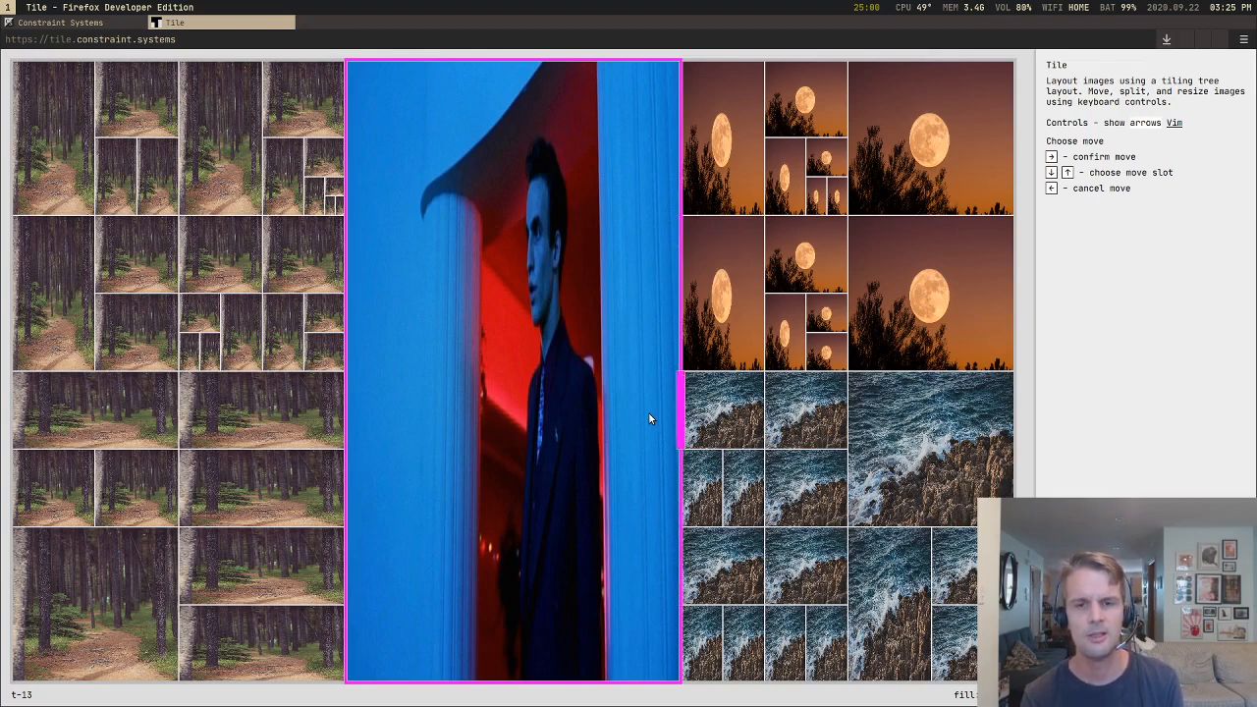
pyautogui.press('Down')
pyautogui.press('Down')
pyautogui.press('Down')
pyautogui.press('Down')
pyautogui.press('Down')
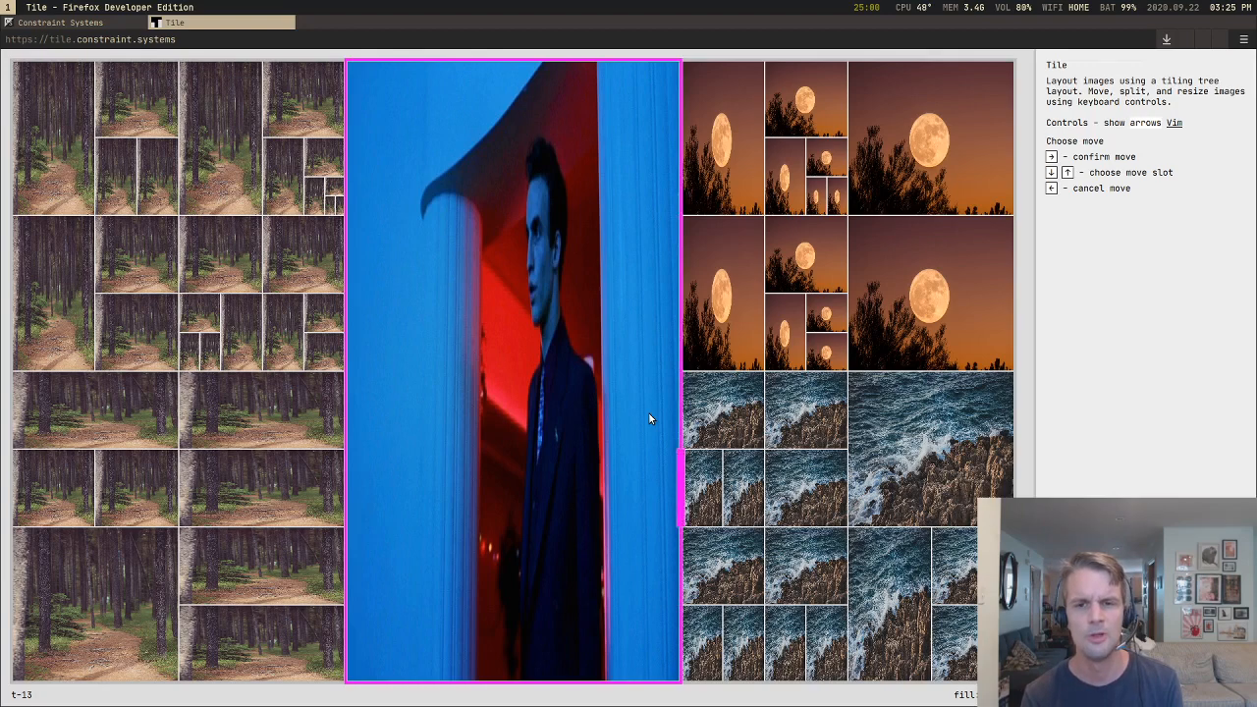
pyautogui.press('Up')
pyautogui.press('Up')
pyautogui.press('Up')
pyautogui.press('Up')
pyautogui.press('Up')
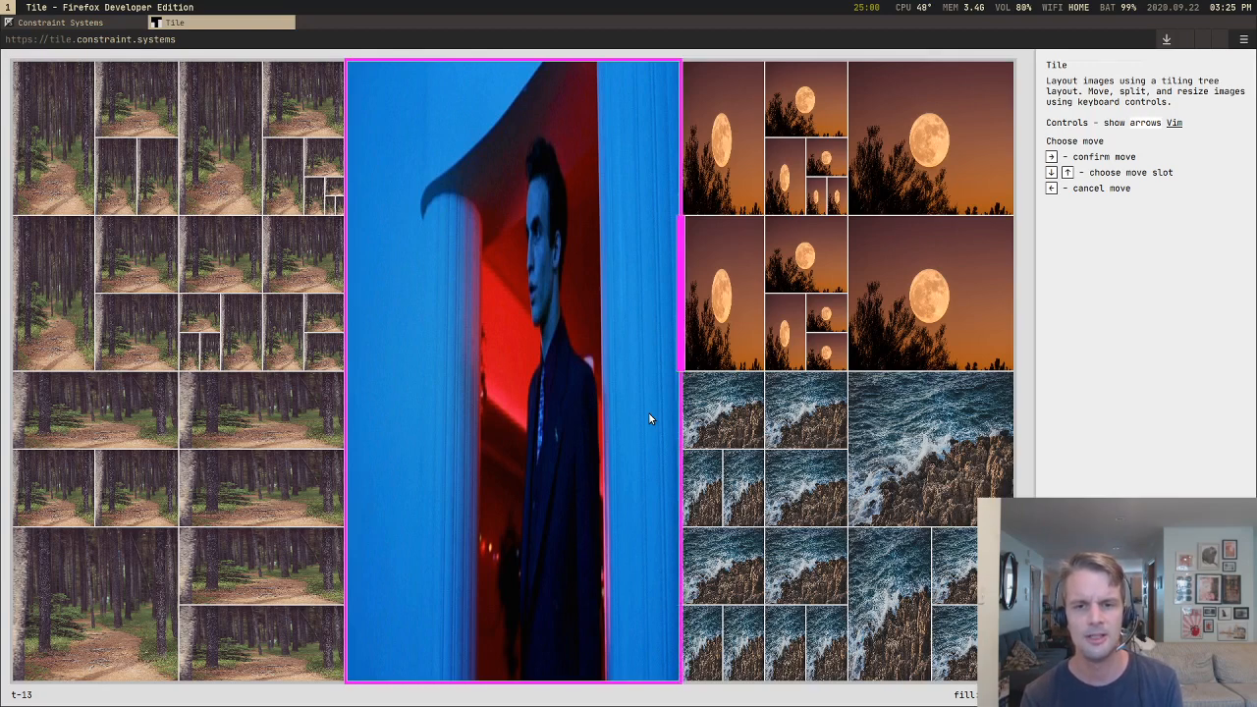
pyautogui.press('Down')
pyautogui.press('Down')
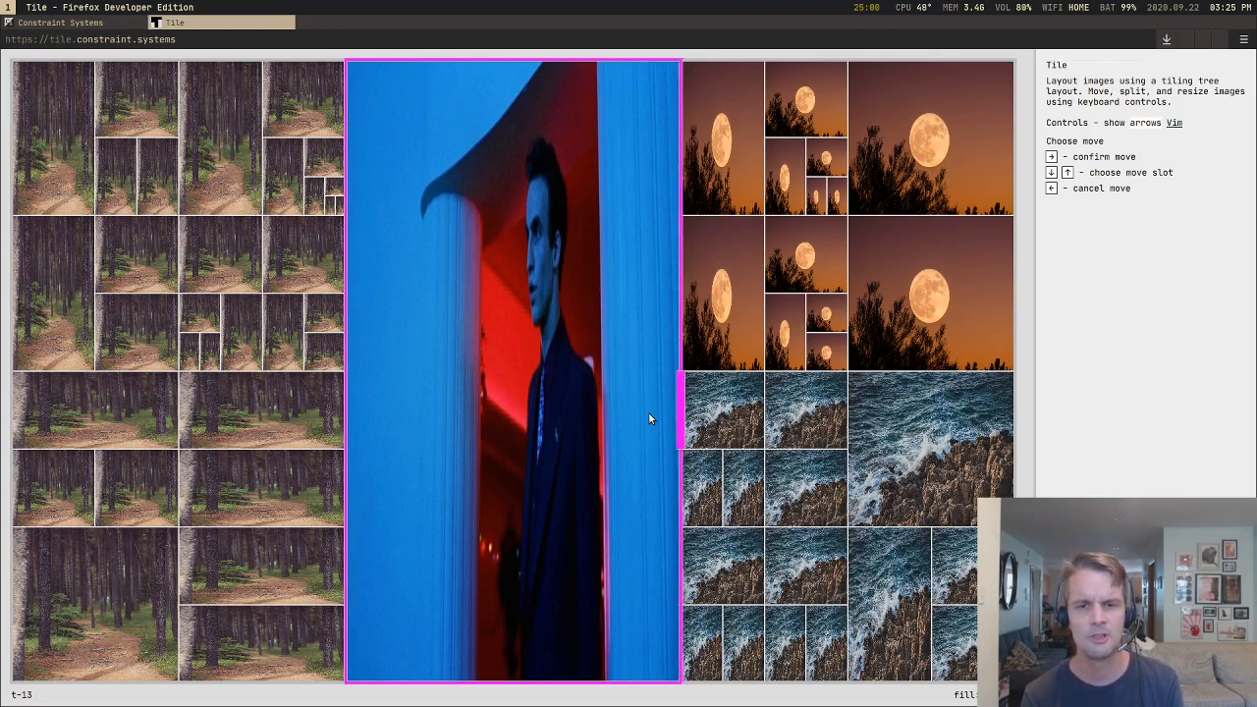
pyautogui.press('Right')
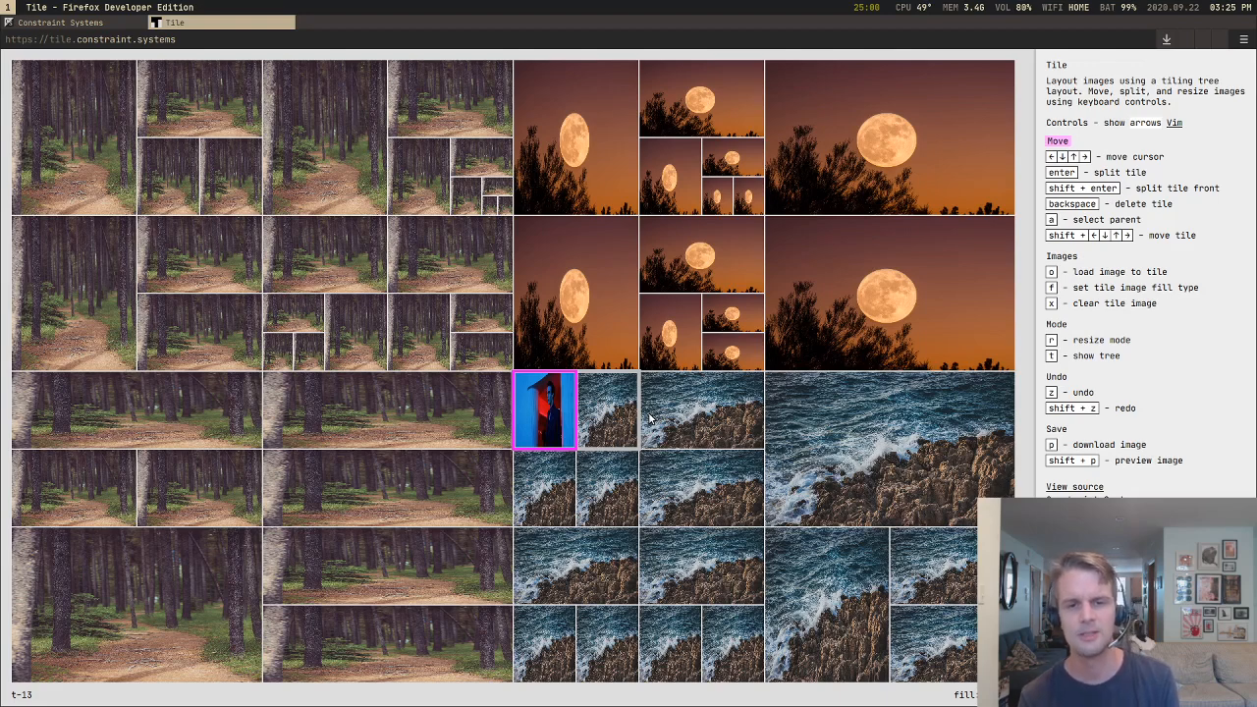
# Step: Shift the portrait above and back beside its sea neighbour, and move it outward level by level to the full-height centre column
pyautogui.hotkey('shift', 'Up')
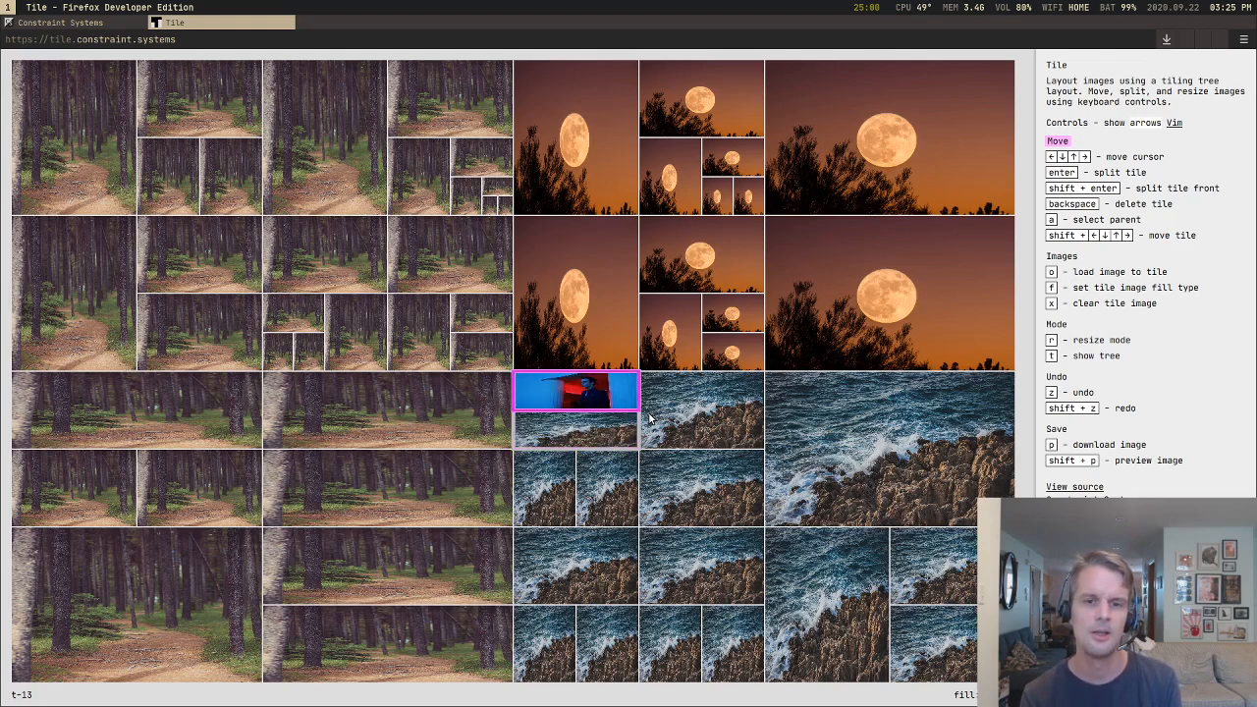
pyautogui.hotkey('shift', 'Left')
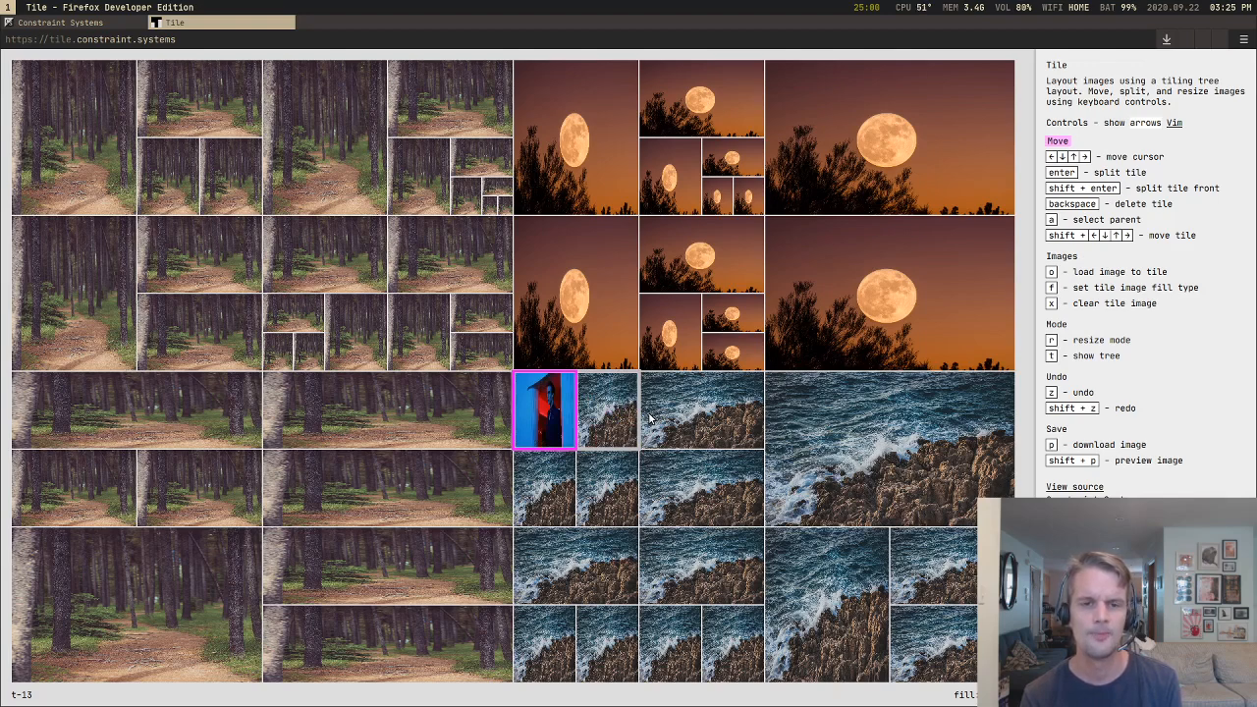
pyautogui.hotkey('shift', 'Left')
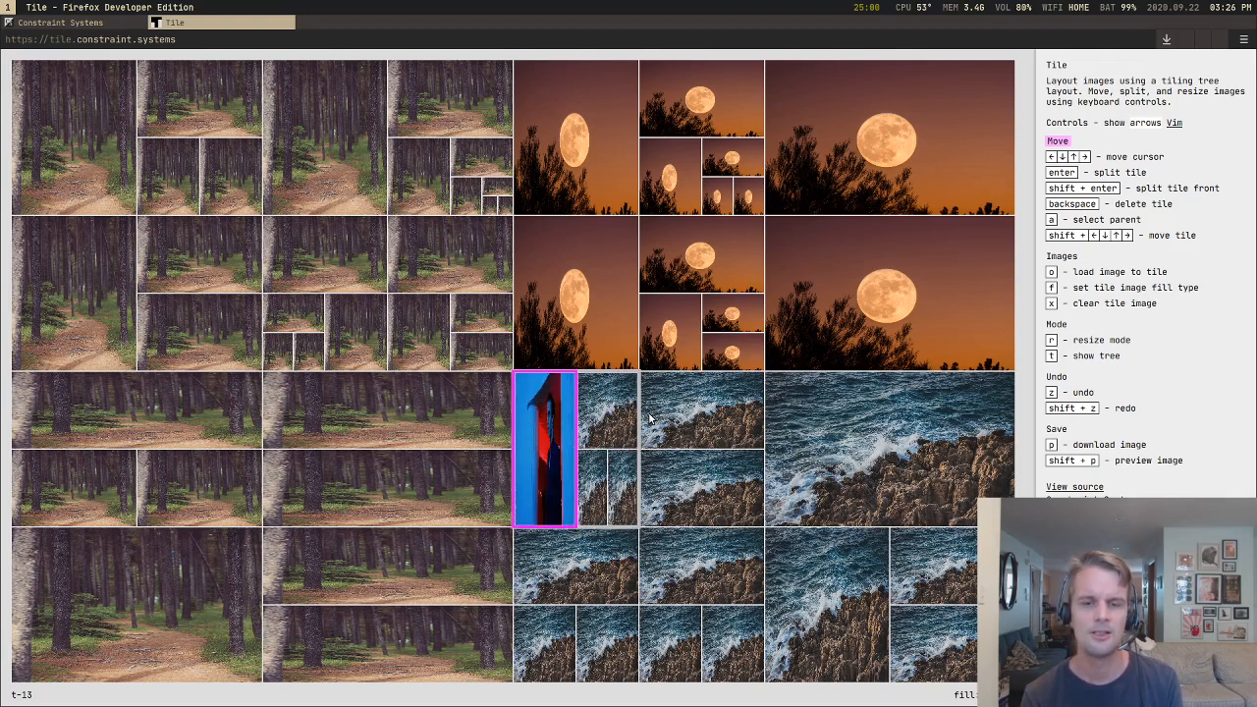
pyautogui.hotkey('shift', 'Left')
pyautogui.hotkey('shift', 'Left')
pyautogui.hotkey('shift', 'Left')
pyautogui.hotkey('shift', 'Left')
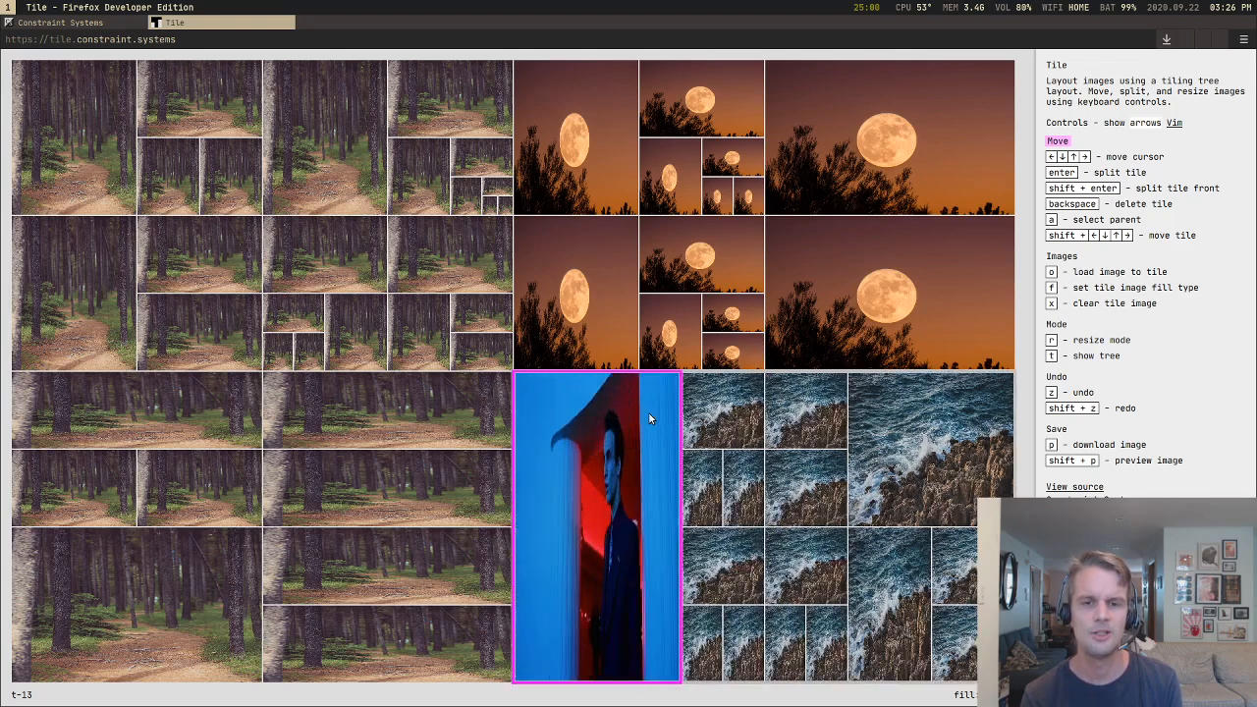
pyautogui.hotkey('shift', 'Left')
pyautogui.hotkey('shift', 'Up')
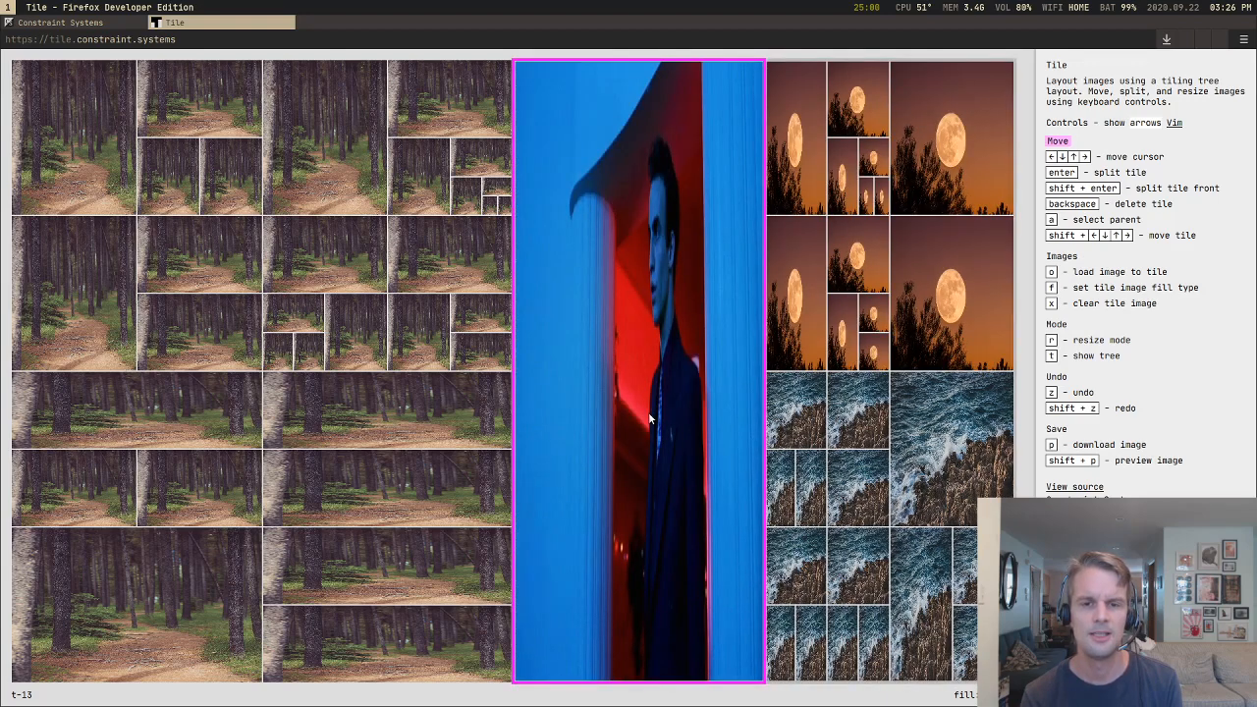
pyautogui.hotkey('shift', 'Left')
# Step: Move the portrait into the upper-left sea tile's slot and back out through the parent tiles to the full-height centre column
pyautogui.hotkey('shift', 'Right')
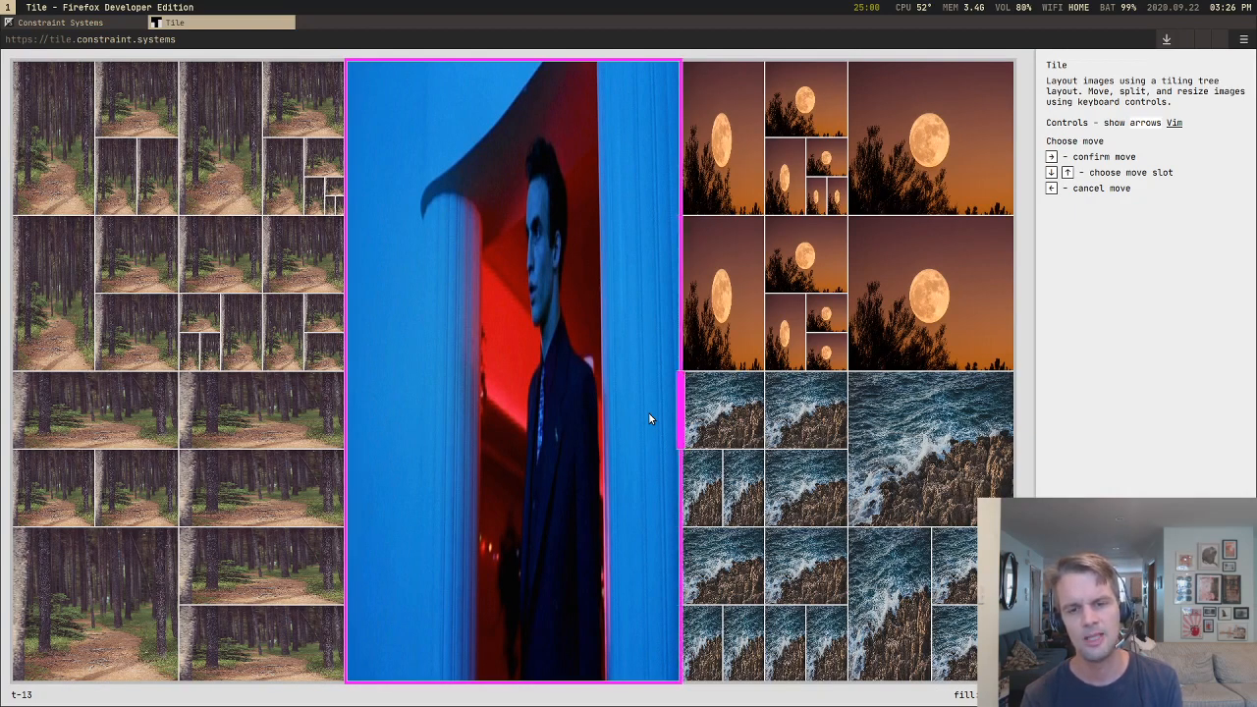
pyautogui.press('Right')
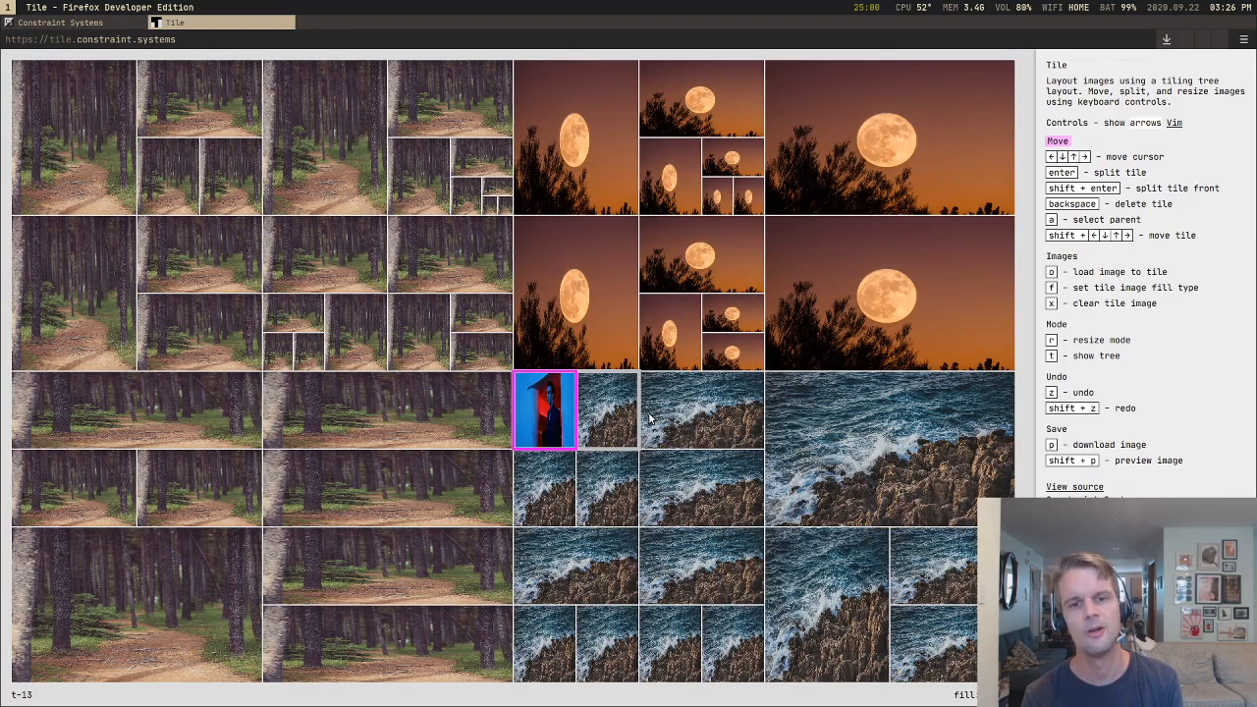
pyautogui.hotkey('shift', 'Left')
pyautogui.hotkey('shift', 'Left')
pyautogui.hotkey('shift', 'Left')
pyautogui.hotkey('shift', 'Left')
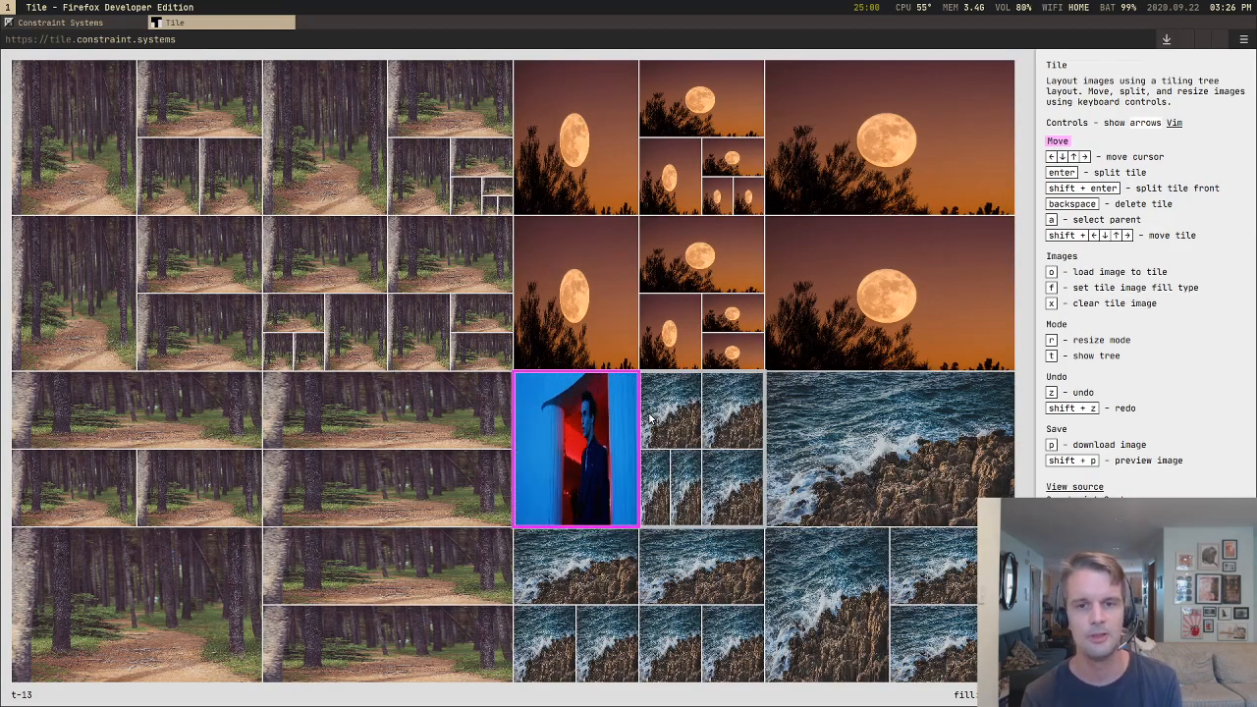
pyautogui.hotkey('shift', 'Left')
pyautogui.hotkey('shift', 'Left')
pyautogui.hotkey('shift', 'Left')
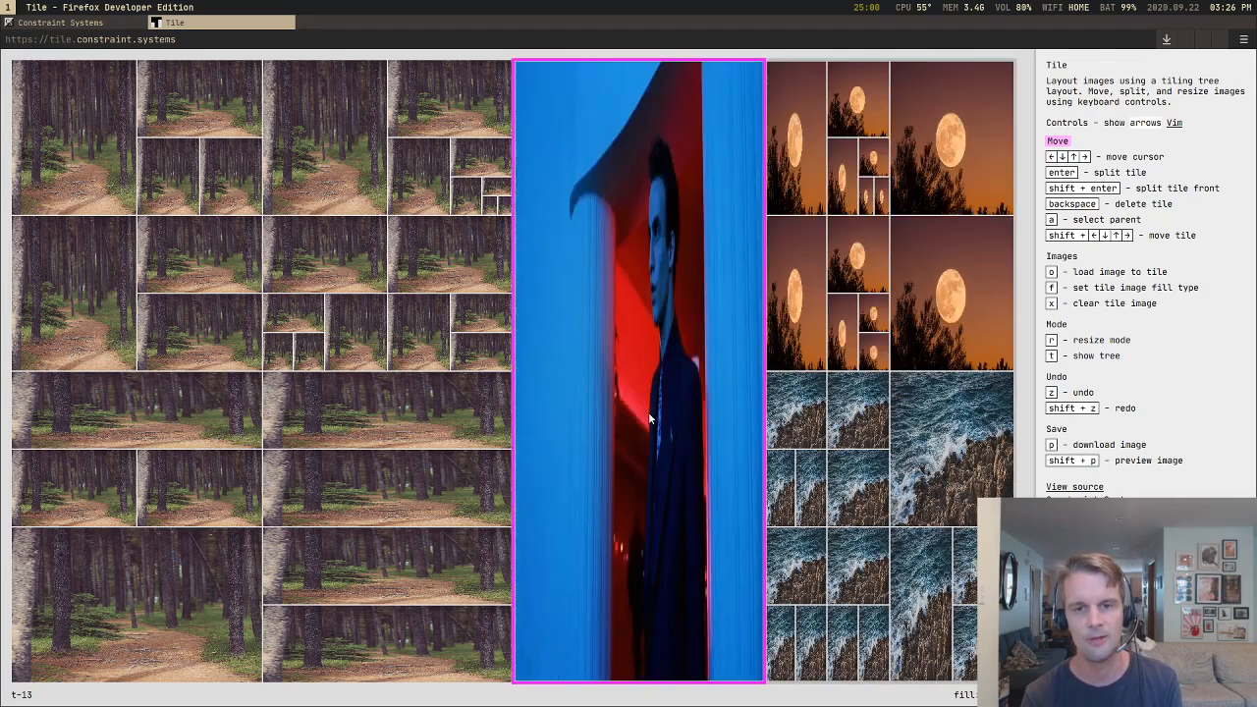
pyautogui.hotkey('shift', 'Left')
# Step: Move the portrait into the upper-left moon tile's slot and down to a full-width strip beneath the moon tiles
pyautogui.hotkey('shift', 'Right')
pyautogui.press('Right')
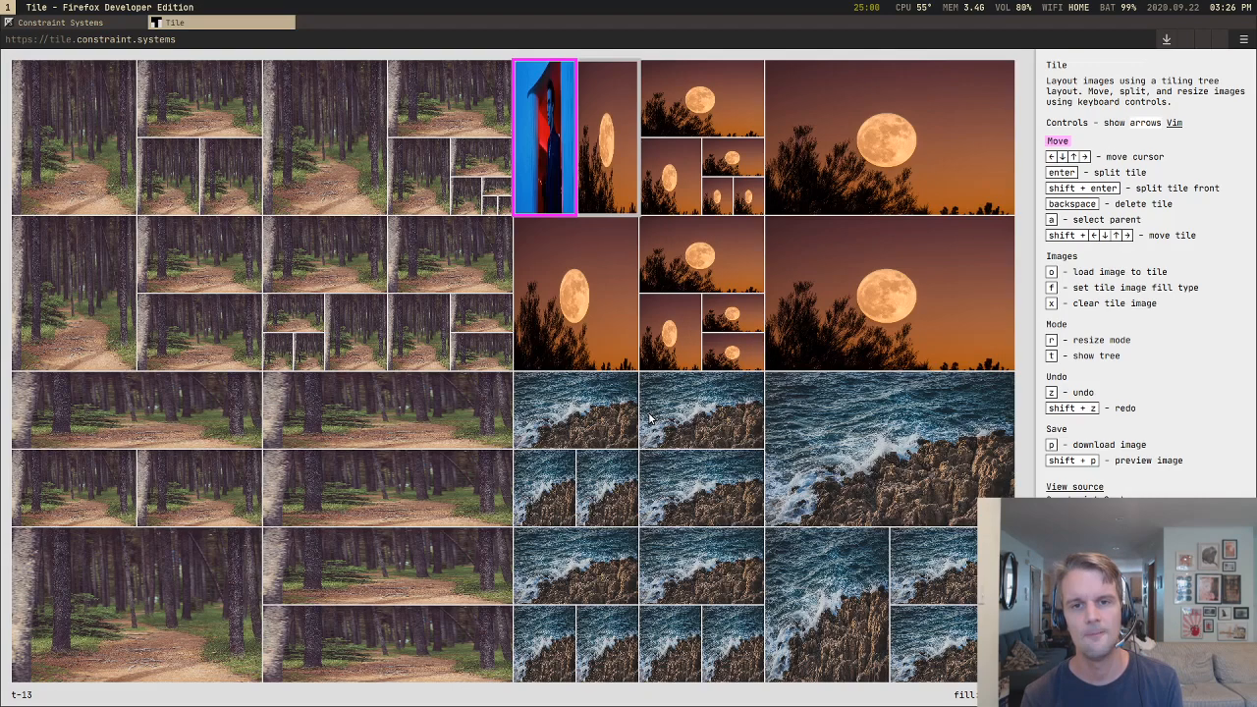
pyautogui.hotkey('shift', 'Down')
pyautogui.hotkey('shift', 'Down')
pyautogui.hotkey('shift', 'Down')
pyautogui.hotkey('shift', 'Down')
pyautogui.hotkey('shift', 'Down')
pyautogui.hotkey('shift', 'Down')
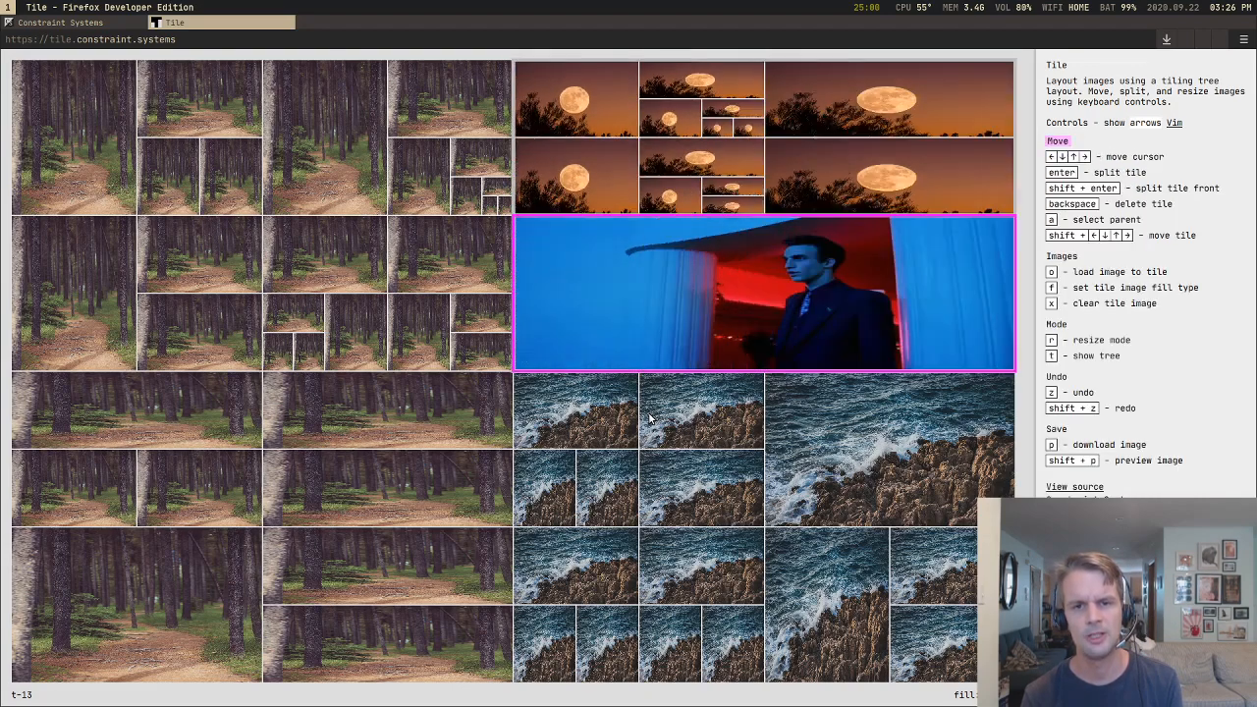
# Step: Move the portrait down into the large right-hand sea tile's slot, and left to a full-height column dividing the sea section
pyautogui.hotkey('shift', 'Down')
pyautogui.press('Right')
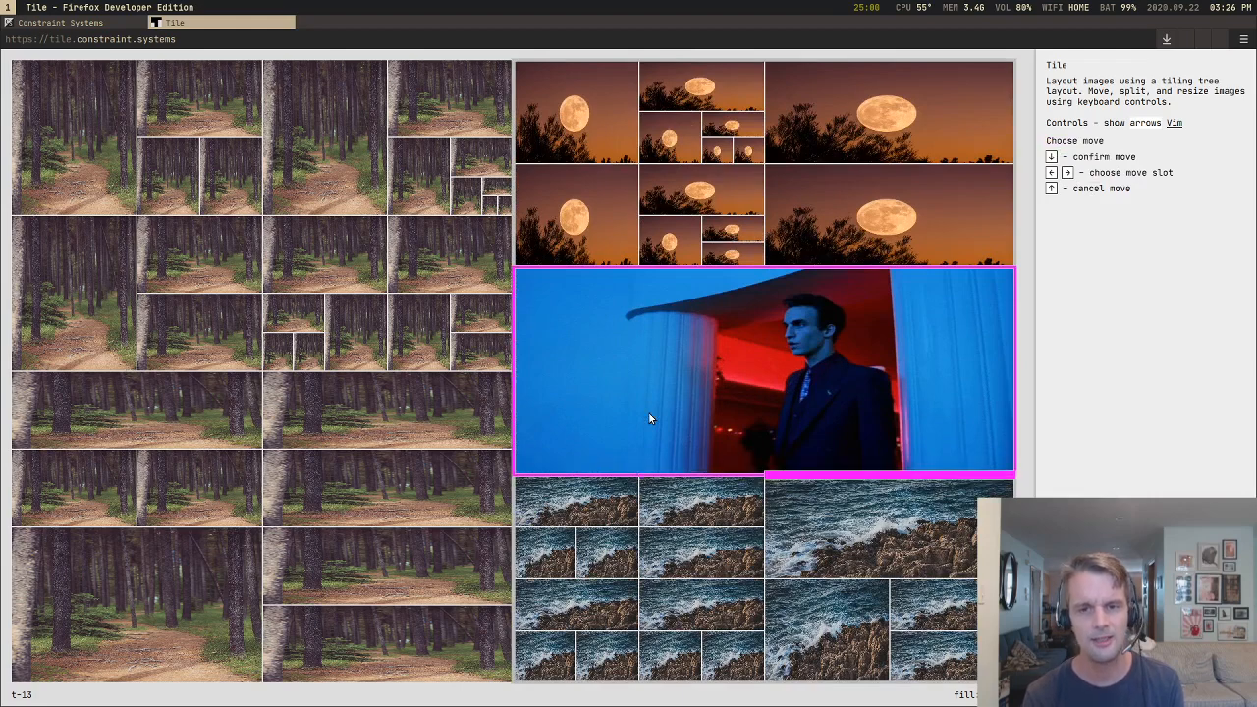
pyautogui.press('Down')
pyautogui.hotkey('shift', 'Down')
pyautogui.hotkey('shift', 'Down')
pyautogui.hotkey('shift', 'Left')
pyautogui.hotkey('shift', 'Left')
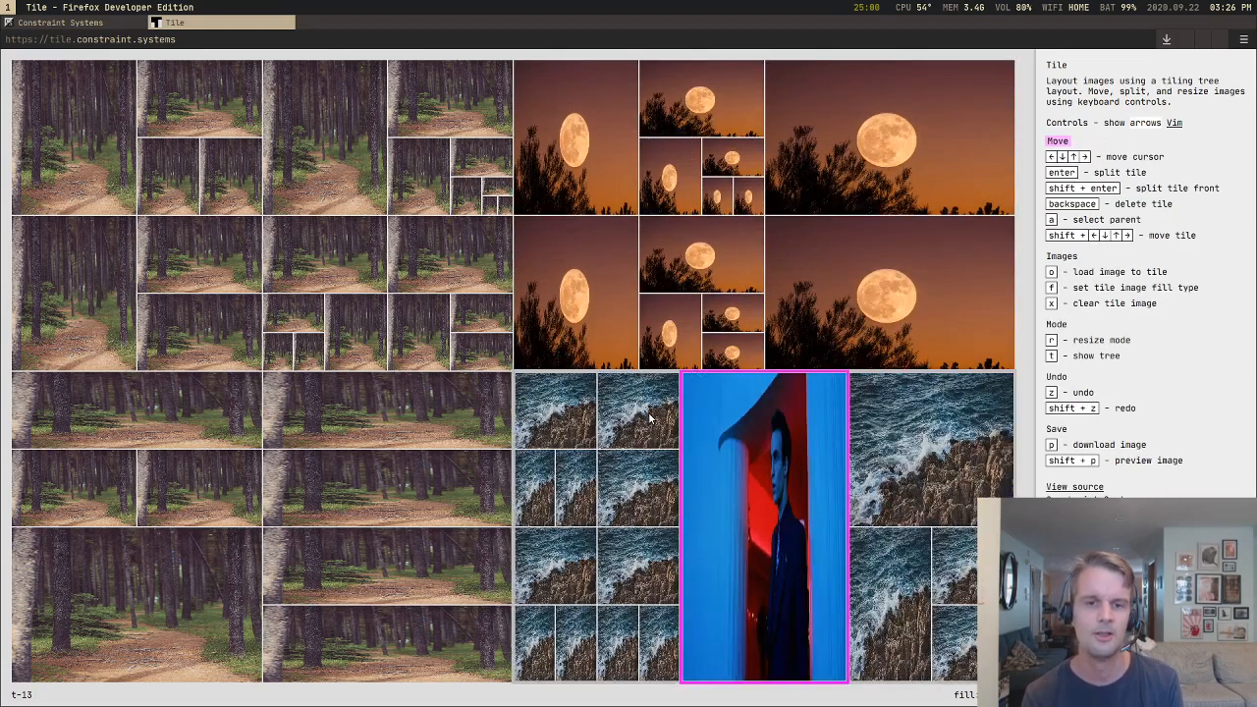
# Step: Move the portrait leftward through the sea section into the slot beside the upper-left sea tile
pyautogui.hotkey('shift', 'Left')
pyautogui.press('Left')
pyautogui.hotkey('shift', 'Left')
pyautogui.hotkey('shift', 'Left')
# Step: Move the portrait down the sea section's left side to sit above the small sea tile in its lower-left corner
pyautogui.hotkey('shift', 'Left')
pyautogui.press('Left')
pyautogui.hotkey('shift', 'Left')
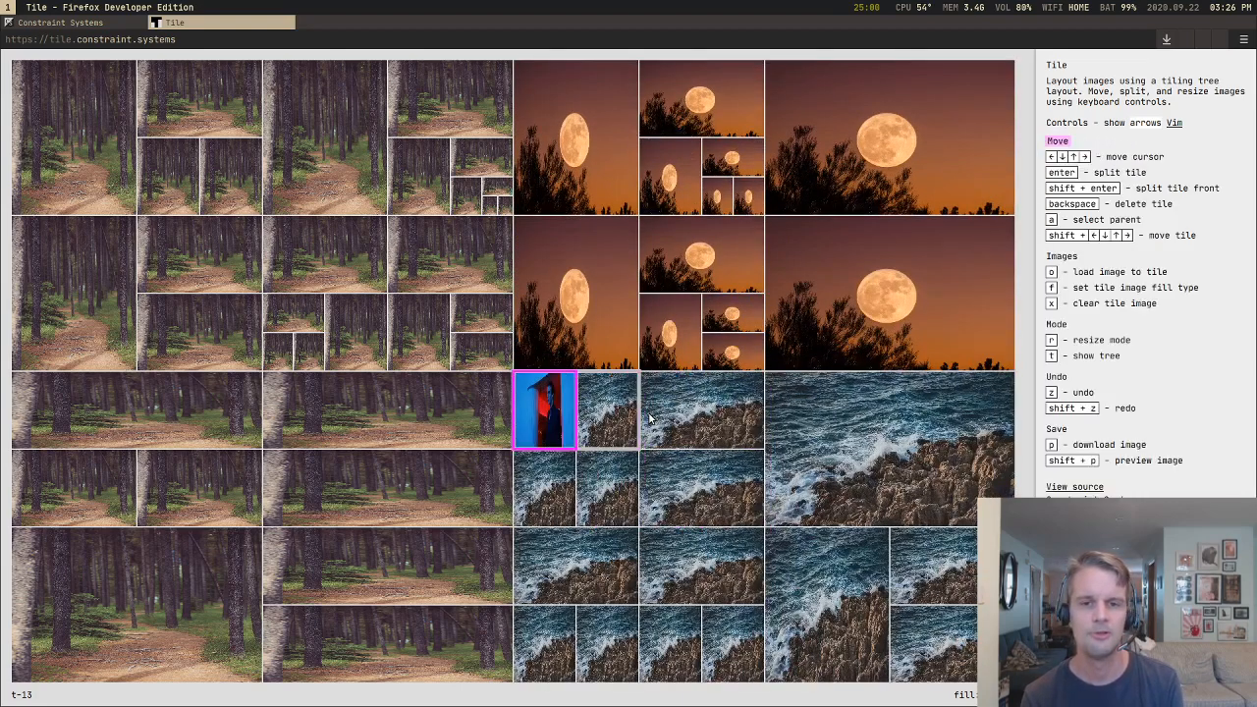
pyautogui.hotkey('shift', 'Left')
pyautogui.hotkey('shift', 'Left')
pyautogui.hotkey('shift', 'Down')
pyautogui.hotkey('shift', 'Down')
pyautogui.hotkey('shift', 'Down')
pyautogui.hotkey('shift', 'Down')
pyautogui.hotkey('shift', 'Down')
pyautogui.hotkey('shift', 'Down')
pyautogui.hotkey('shift', 'Down')
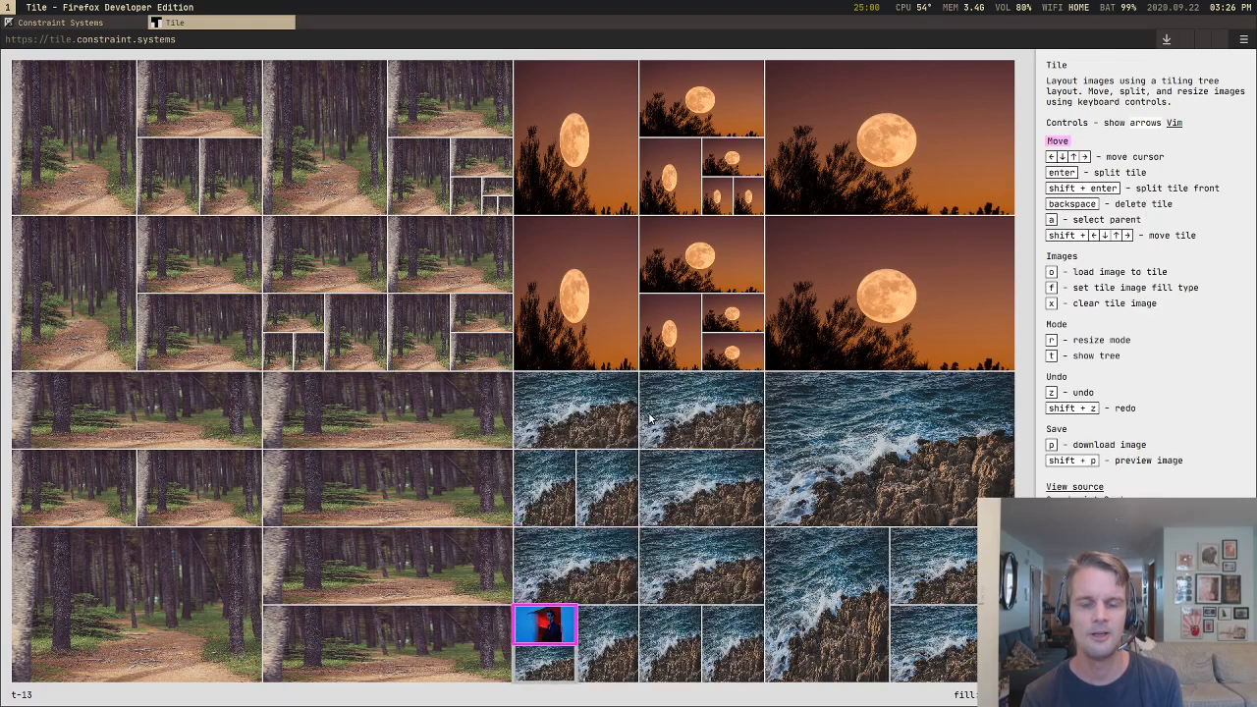
# Step: Move the portrait rightward into the slot beside the upper-right tile of the lower-left sea quarter
pyautogui.hotkey('shift', 'Down')
pyautogui.hotkey('shift', 'Down')
pyautogui.hotkey('shift', 'Right')
pyautogui.hotkey('shift', 'Right')
pyautogui.hotkey('shift', 'Right')
pyautogui.hotkey('shift', 'Right')
pyautogui.press('Right')
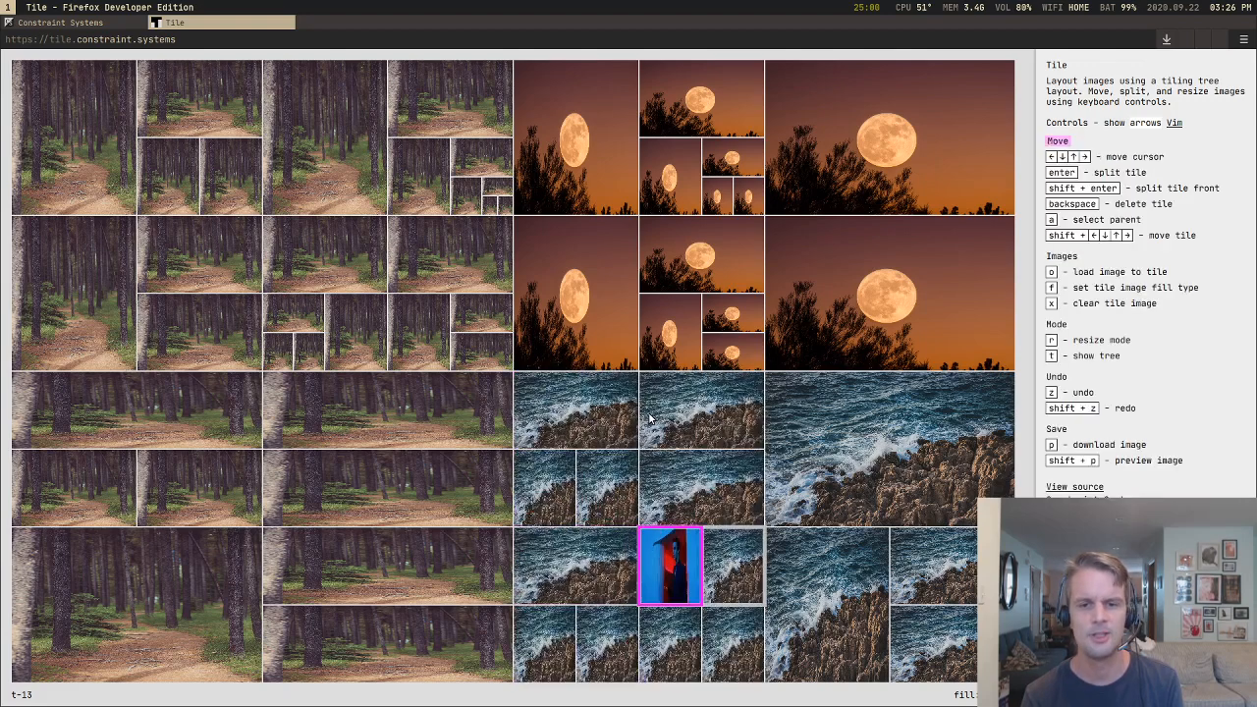
# Step: Move the portrait out to the sea section's dividing column and across to the right side of the large upper-right sea tile
pyautogui.hotkey('shift', 'Right')
pyautogui.hotkey('shift', 'Right')
pyautogui.hotkey('shift', 'Right')
pyautogui.hotkey('shift', 'Right')
pyautogui.hotkey('shift', 'Right')
pyautogui.hotkey('shift', 'Right')
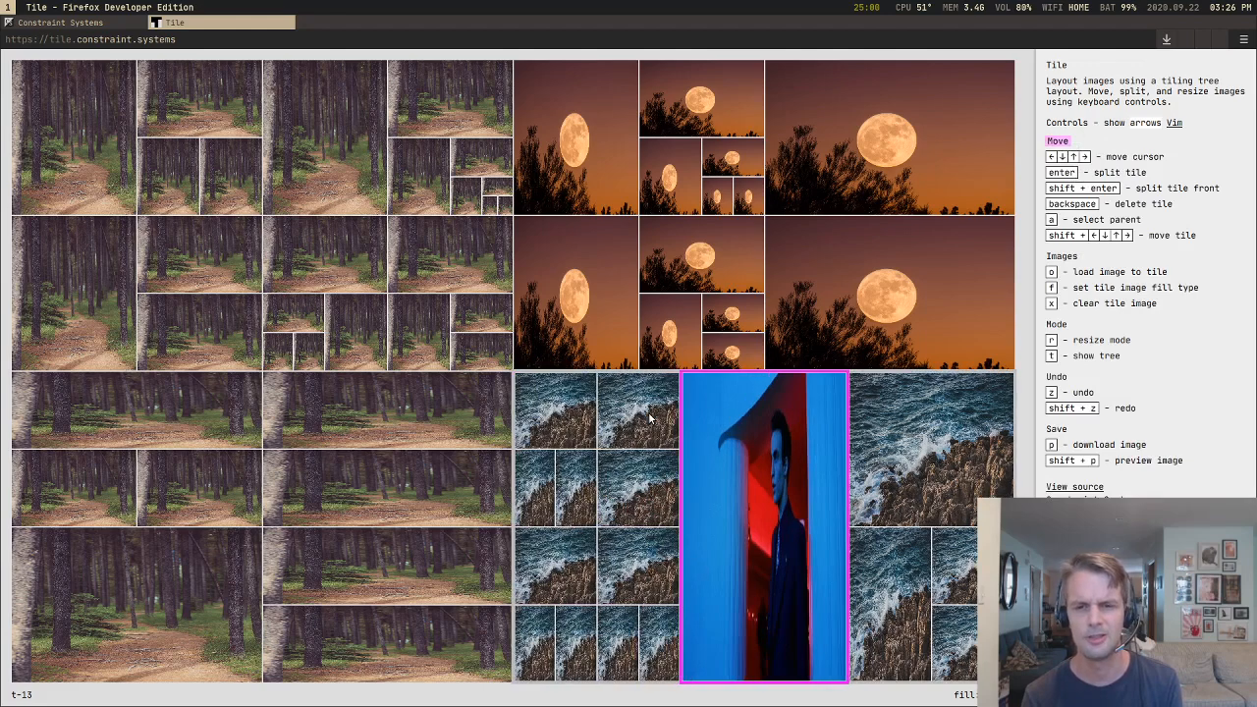
pyautogui.hotkey('shift', 'Right')
pyautogui.press('Right')
pyautogui.hotkey('shift', 'Right')
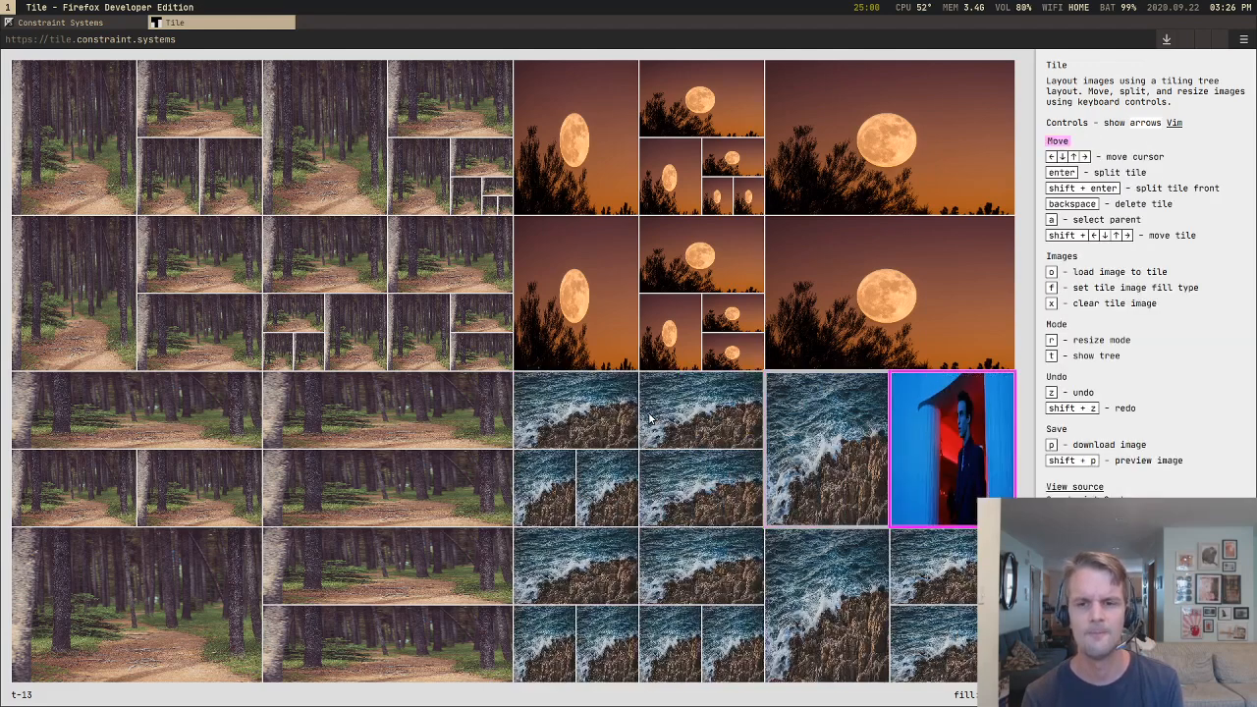
# Step: Move the portrait out of the sea section into a full-height column between the forest section and the moon and sea sections
pyautogui.hotkey('shift', 'Right')
pyautogui.hotkey('shift', 'Up')
pyautogui.hotkey('shift', 'Up')
pyautogui.hotkey('shift', 'Left')
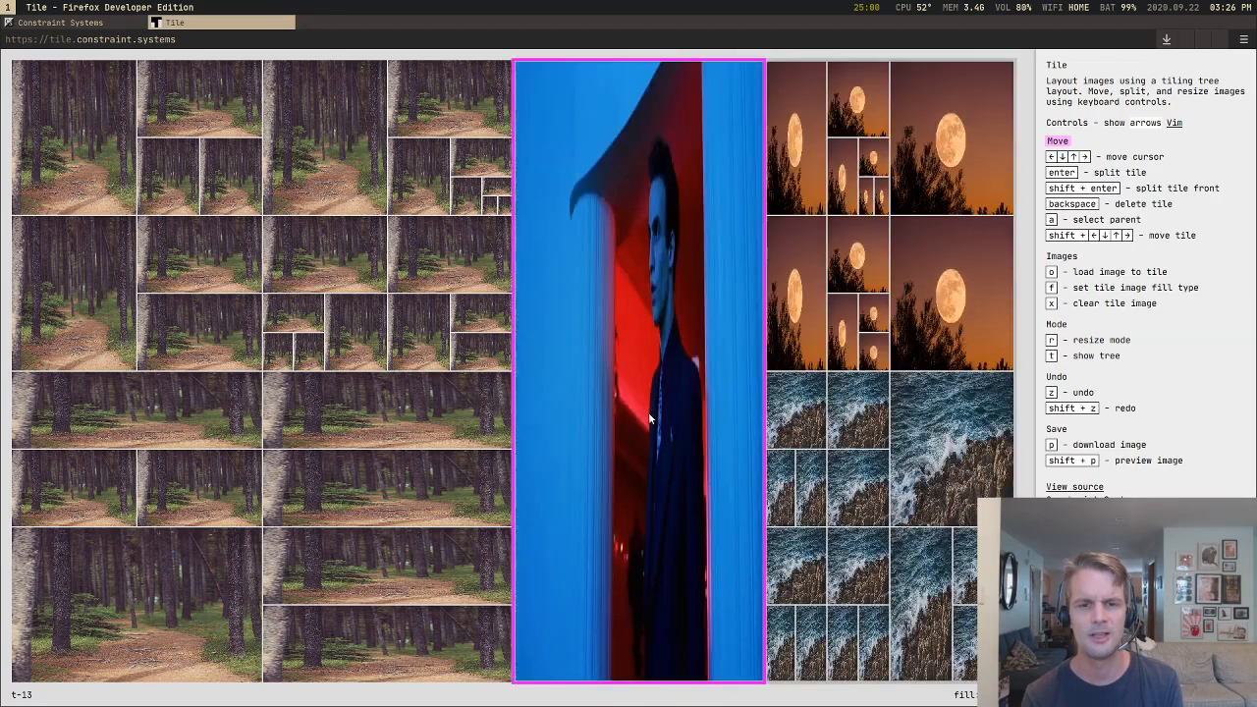
# Step: Move the portrait leftward into the forest section, beside the nested cluster in its upper-right corner
pyautogui.hotkey('shift', 'Left')
pyautogui.hotkey('shift', 'Left')
pyautogui.press('Left')
pyautogui.hotkey('shift', 'Left')
pyautogui.hotkey('shift', 'Left')
pyautogui.hotkey('shift', 'Left')
pyautogui.hotkey('shift', 'Left')
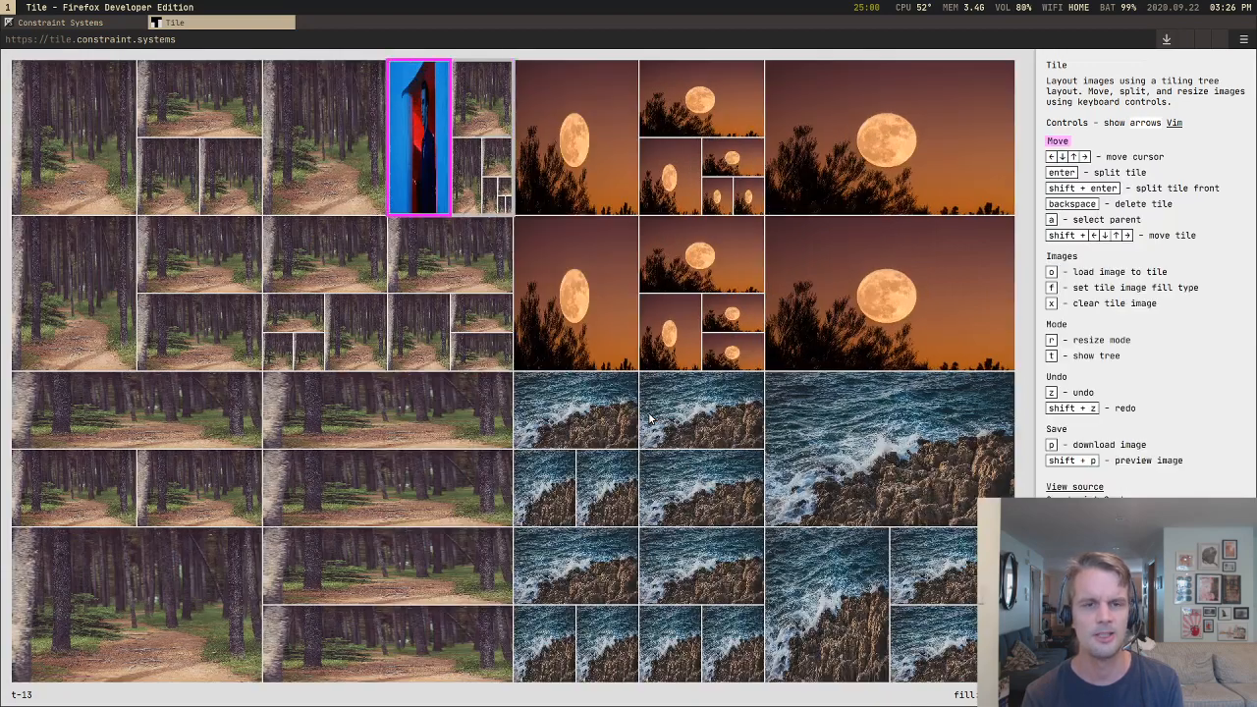
# Step: Move the portrait down and into the neighbouring forest cluster, between its wide upper tile and its nested lower tiles
pyautogui.hotkey('shift', 'Down')
pyautogui.hotkey('shift', 'Down')
pyautogui.hotkey('shift', 'Down')
pyautogui.press('Down')
# Step: Move the portrait down to the bottom of that forest cluster, beneath its nested small tiles
pyautogui.hotkey('shift', 'Down')
pyautogui.hotkey('shift', 'Down')
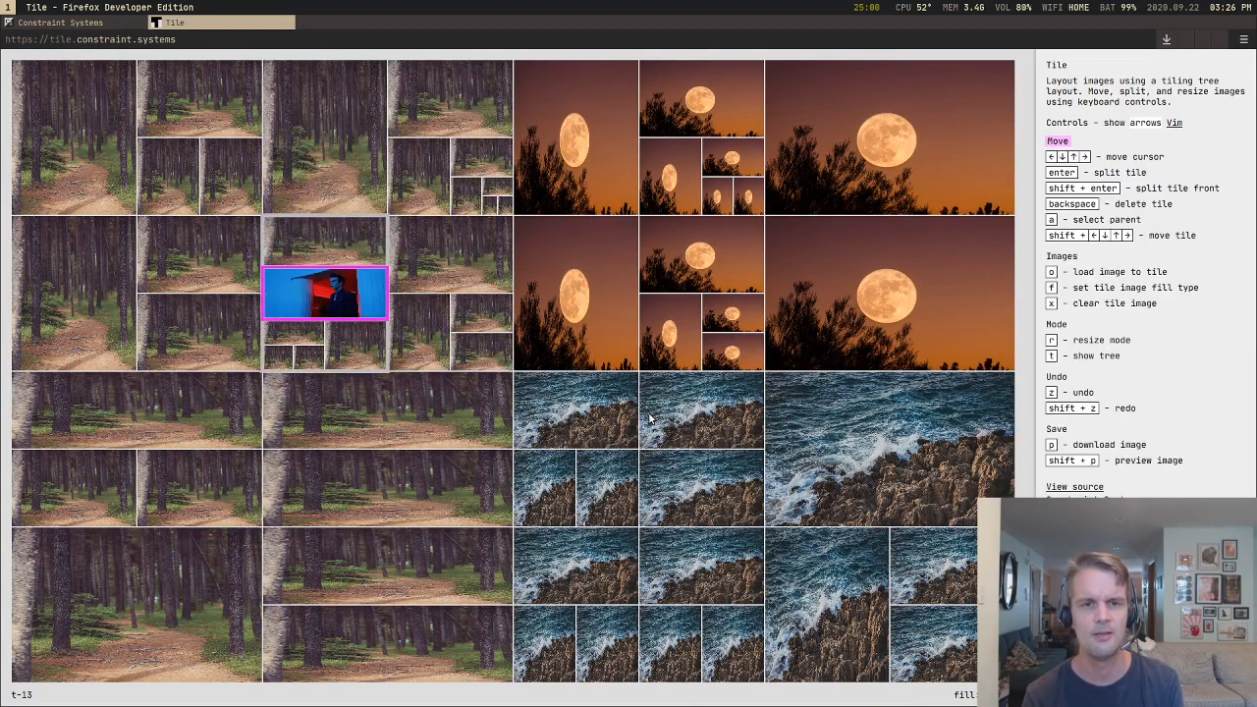
pyautogui.hotkey('shift', 'Down')
pyautogui.press('Down')
# Step: Move the portrait down through the lower forest tiles into a full-width row along the bottom of the forest section
pyautogui.hotkey('shift', 'Down')
pyautogui.hotkey('shift', 'Down')
pyautogui.hotkey('shift', 'Down')
pyautogui.hotkey('shift', 'Down')
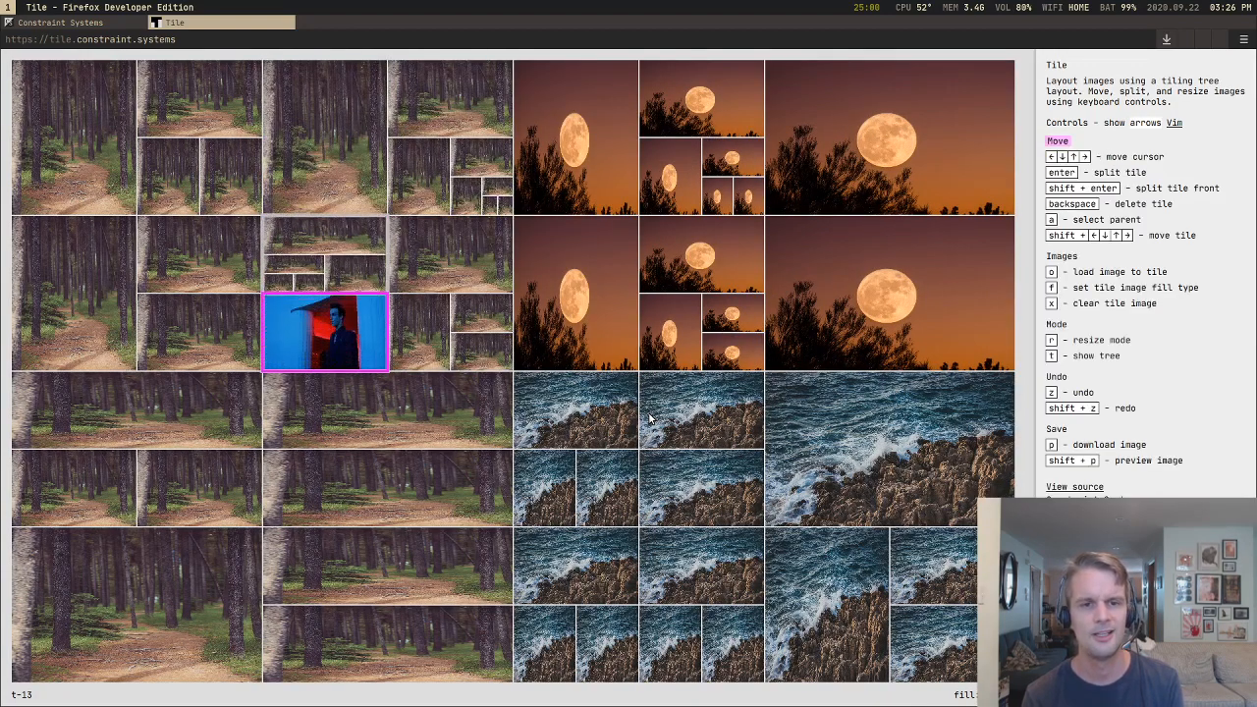
pyautogui.hotkey('shift', 'Down')
pyautogui.hotkey('shift', 'Down')
pyautogui.press('Down')
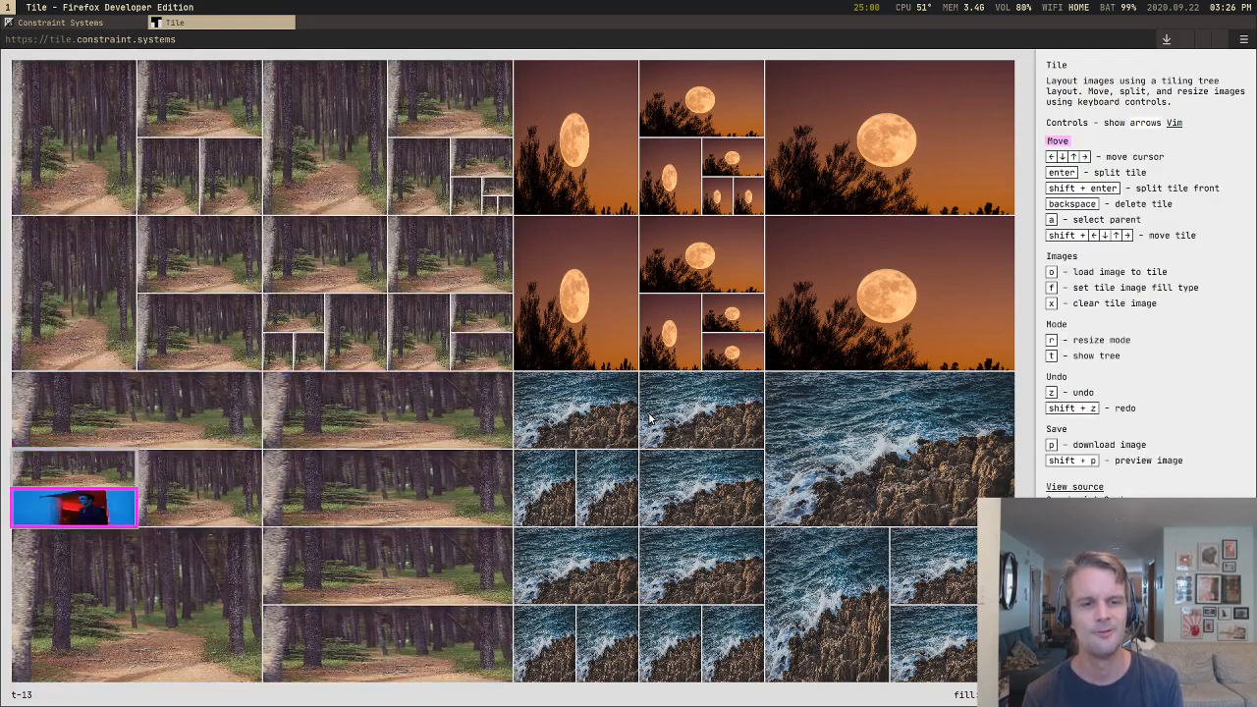
pyautogui.hotkey('shift', 'Down')
pyautogui.hotkey('shift', 'Down')
pyautogui.press('Down')
# Step: Move the portrait out of the forest section into a full-height column along the right edge of the whole layout
pyautogui.hotkey('shift', 'Down')
pyautogui.hotkey('shift', 'Down')
pyautogui.hotkey('shift', 'Down')
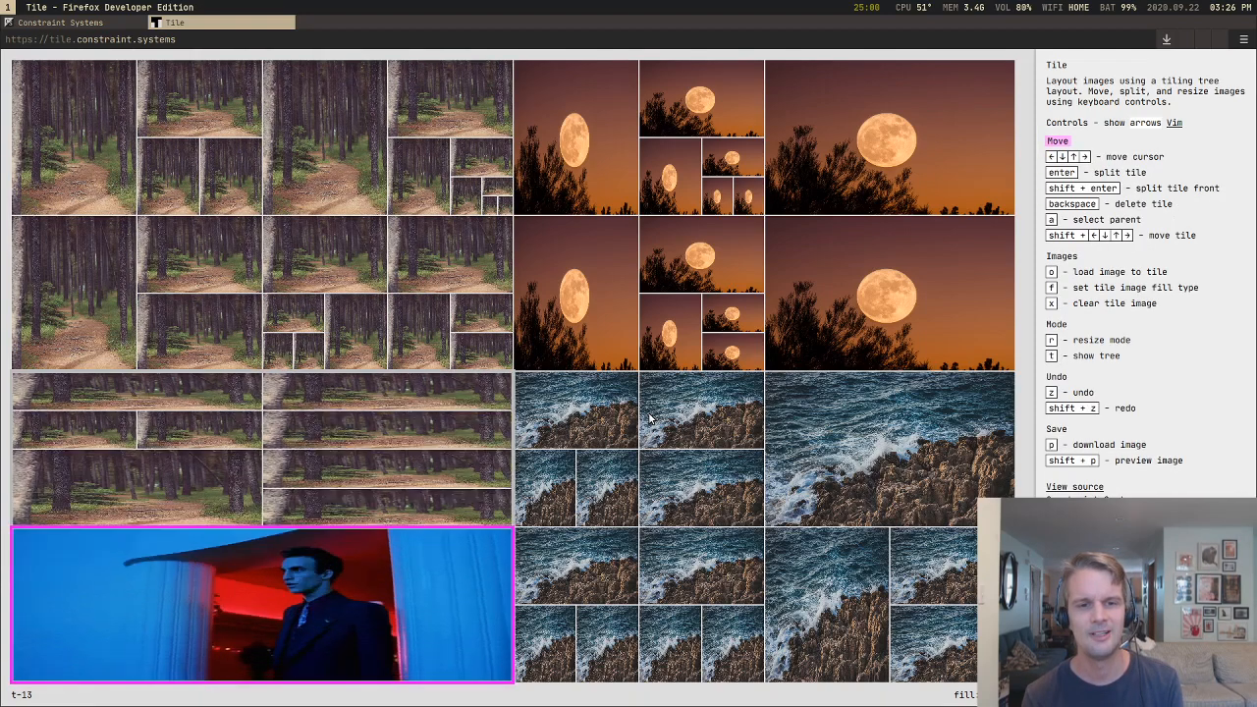
pyautogui.hotkey('shift', 'Down')
pyautogui.hotkey('shift', 'Down')
pyautogui.hotkey('shift', 'Right')
pyautogui.hotkey('shift', 'Left')
pyautogui.hotkey('shift', 'Left')
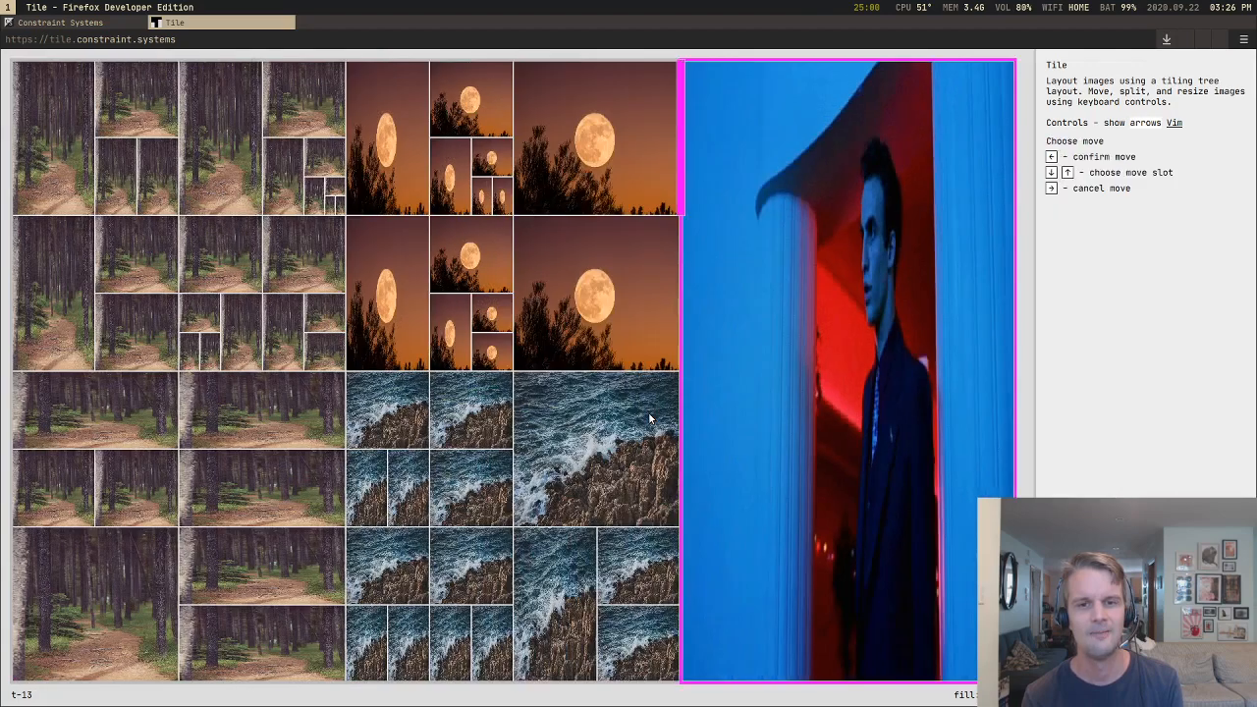
# Step: Move the portrait leftward into the moon section and place it beneath the upper-left moon cluster
pyautogui.press('Return')
pyautogui.hotkey('shift', 'Left')
pyautogui.hotkey('shift', 'Left')
pyautogui.hotkey('shift', 'Left')
pyautogui.hotkey('shift', 'Left')
pyautogui.press('Return')
pyautogui.hotkey('shift', 'Left')
pyautogui.hotkey('shift', 'Left')
pyautogui.hotkey('shift', 'Left')
pyautogui.hotkey('shift', 'Left')
pyautogui.hotkey('shift', 'Down')
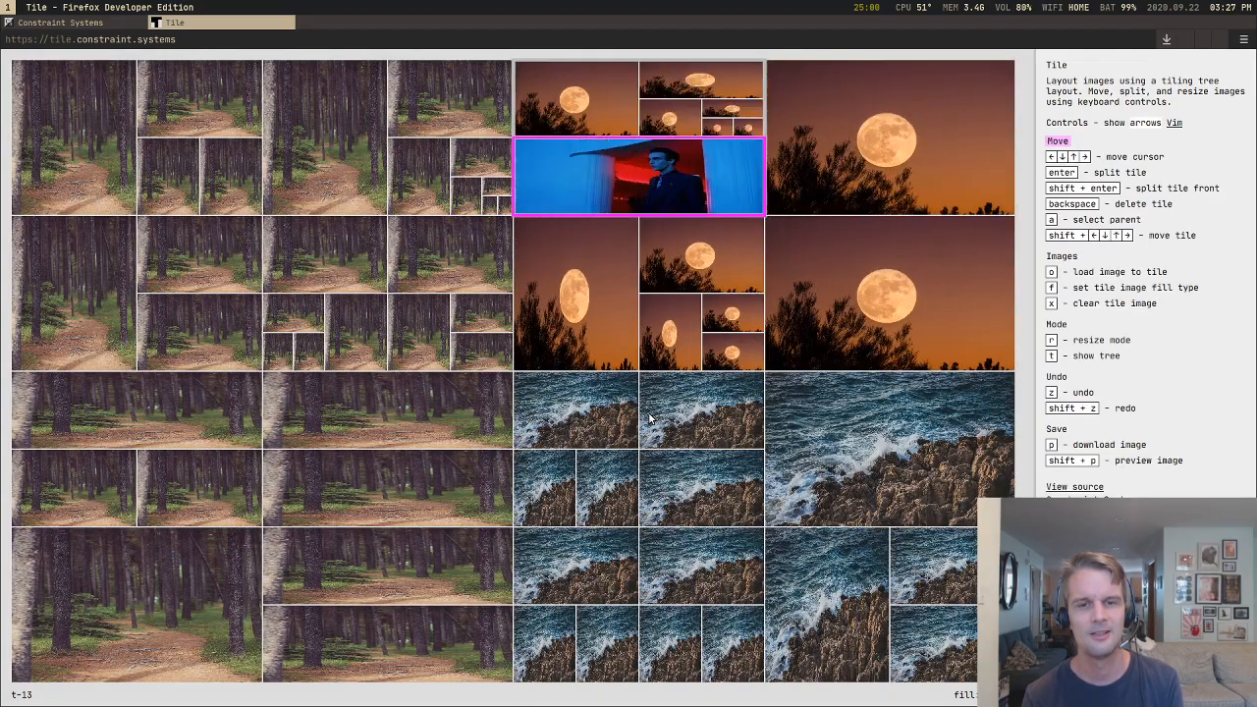
# Step: Move the portrait down to a full-width row between the moon section and the sea section
pyautogui.hotkey('shift', 'Down')
pyautogui.hotkey('shift', 'Down')
pyautogui.hotkey('shift', 'Down')
pyautogui.hotkey('shift', 'Down')
pyautogui.hotkey('shift', 'Down')
pyautogui.hotkey('shift', 'Down')
pyautogui.hotkey('shift', 'Down')
# Step: Select the container holding the upper forest tiles and move it rightward into its own full-height middle column
pyautogui.press('Left')
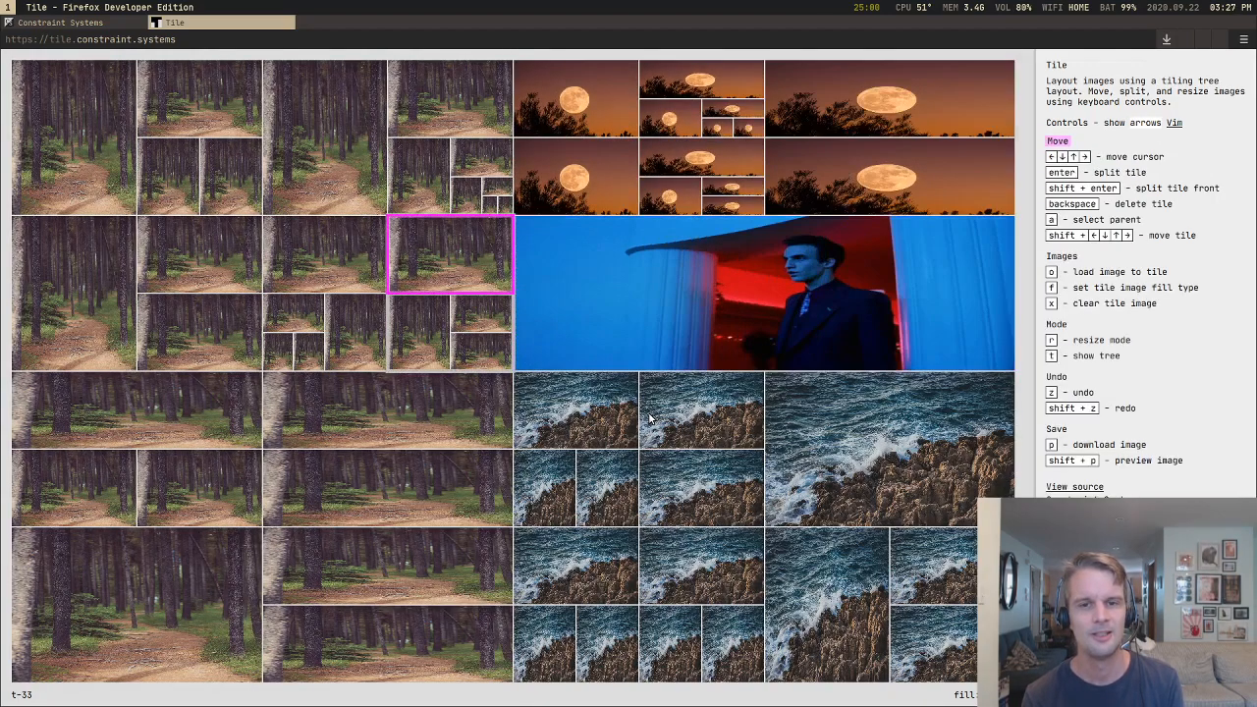
pyautogui.press('Left')
pyautogui.press('a')
pyautogui.press('a')
pyautogui.press('a')
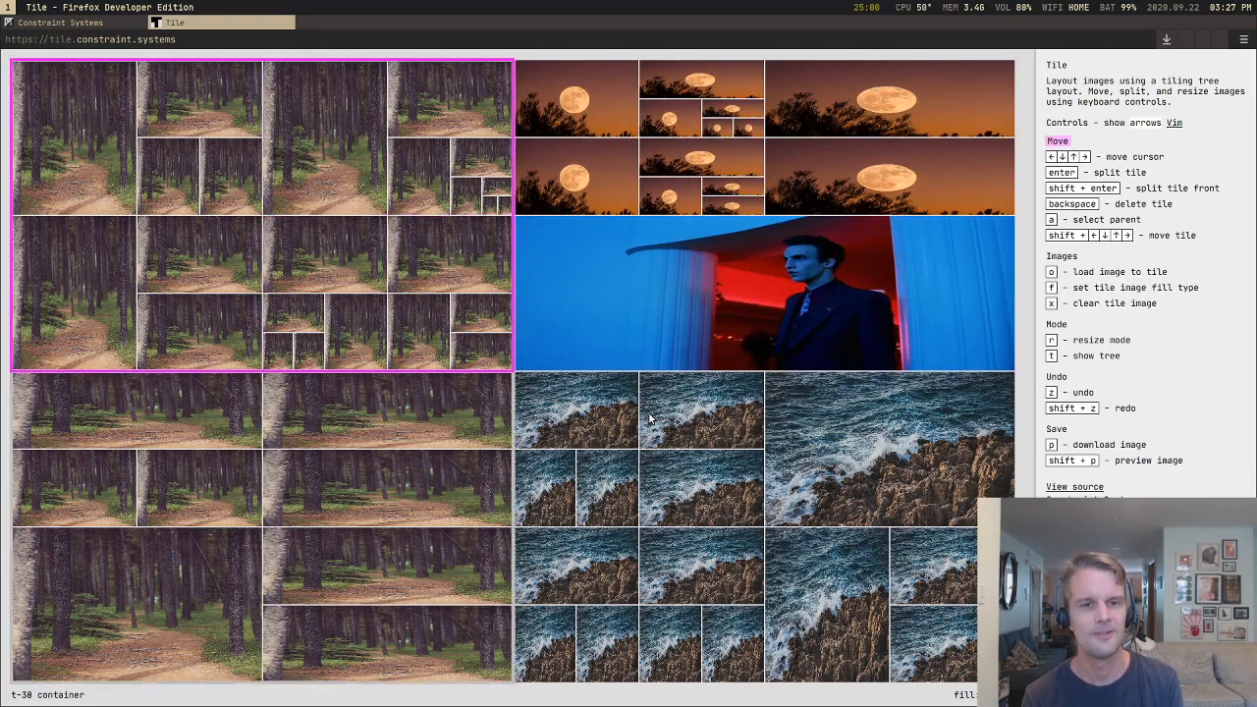
pyautogui.hotkey('shift', 'Right')
# Step: Move the forest container rightward into the moon section, between the upper-left and lower-left moon clusters
pyautogui.hotkey('shift', 'Right')
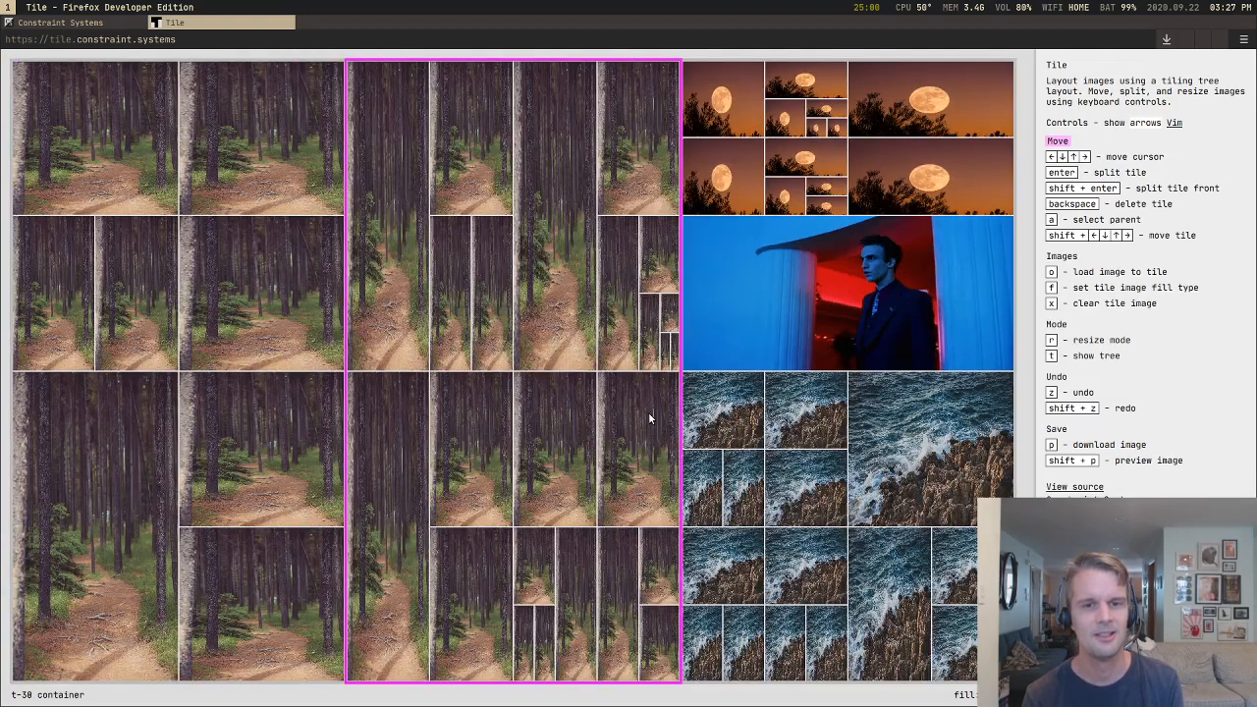
pyautogui.hotkey('shift', 'Right')
pyautogui.press('Right')
pyautogui.hotkey('shift', 'Right')
pyautogui.hotkey('shift', 'Right')
pyautogui.hotkey('shift', 'Down')
# Step: Move the forest container down into the row between the portrait and the sea section
pyautogui.hotkey('shift', 'Down')
pyautogui.hotkey('shift', 'Down')
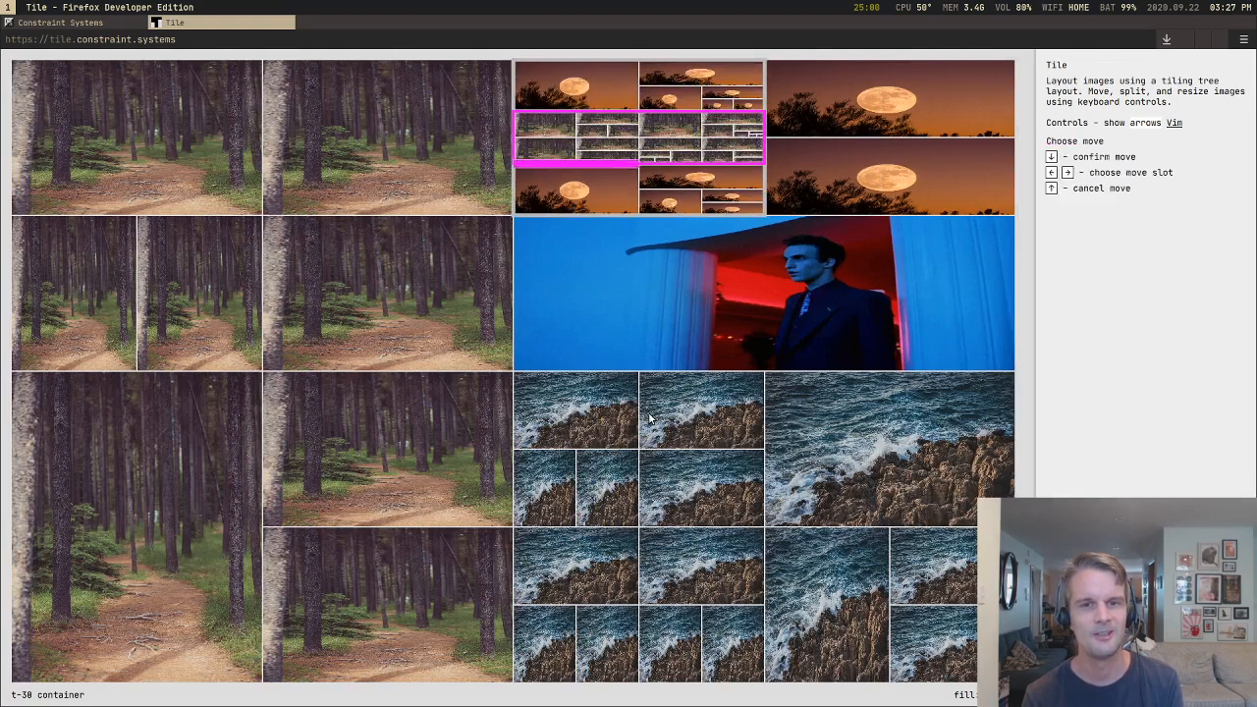
pyautogui.hotkey('shift', 'Down')
pyautogui.hotkey('shift', 'Down')
pyautogui.hotkey('shift', 'Down')
pyautogui.hotkey('shift', 'Down')
pyautogui.hotkey('shift', 'Down')
pyautogui.hotkey('shift', 'Down')
pyautogui.hotkey('shift', 'Down')
pyautogui.hotkey('shift', 'Down')
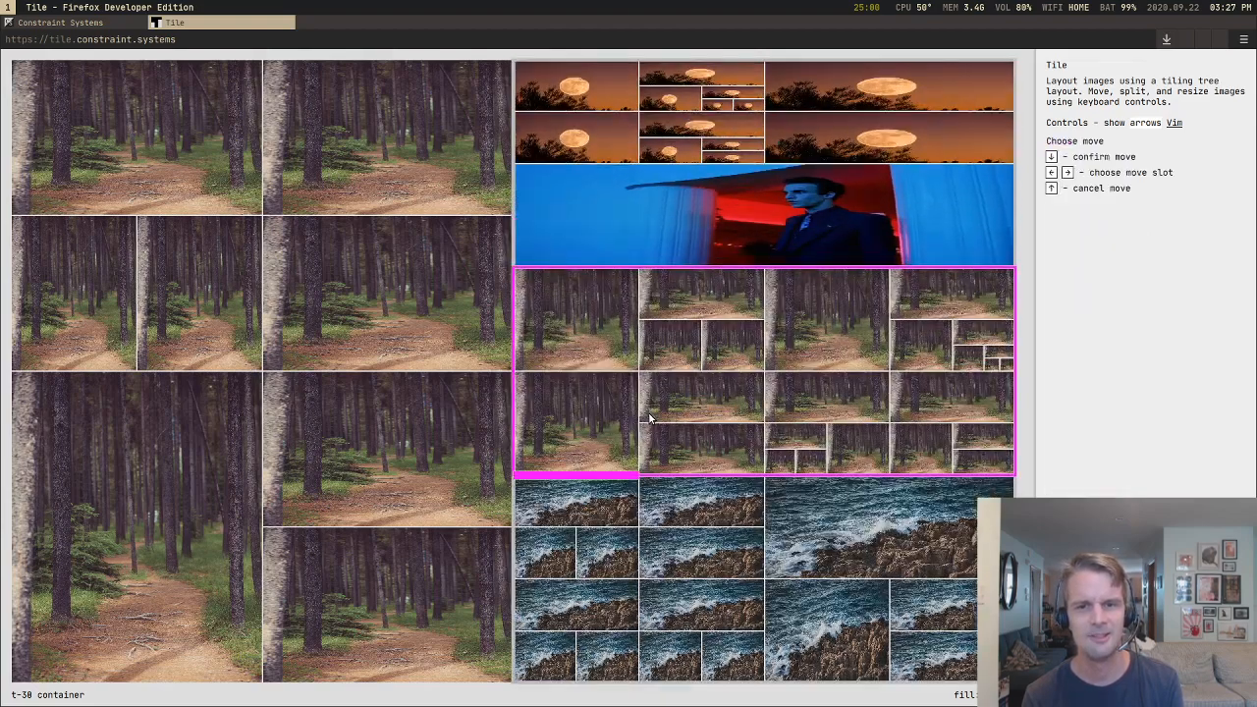
# Step: Move the forest container leftward out of the moon, portrait and sea section, back into the layout's middle column
pyautogui.hotkey('shift', 'Down')
pyautogui.hotkey('shift', 'Left')
pyautogui.hotkey('shift', 'Left')
pyautogui.hotkey('shift', 'Left')
pyautogui.hotkey('shift', 'Left')
pyautogui.hotkey('shift', 'Left')
pyautogui.hotkey('shift', 'Left')
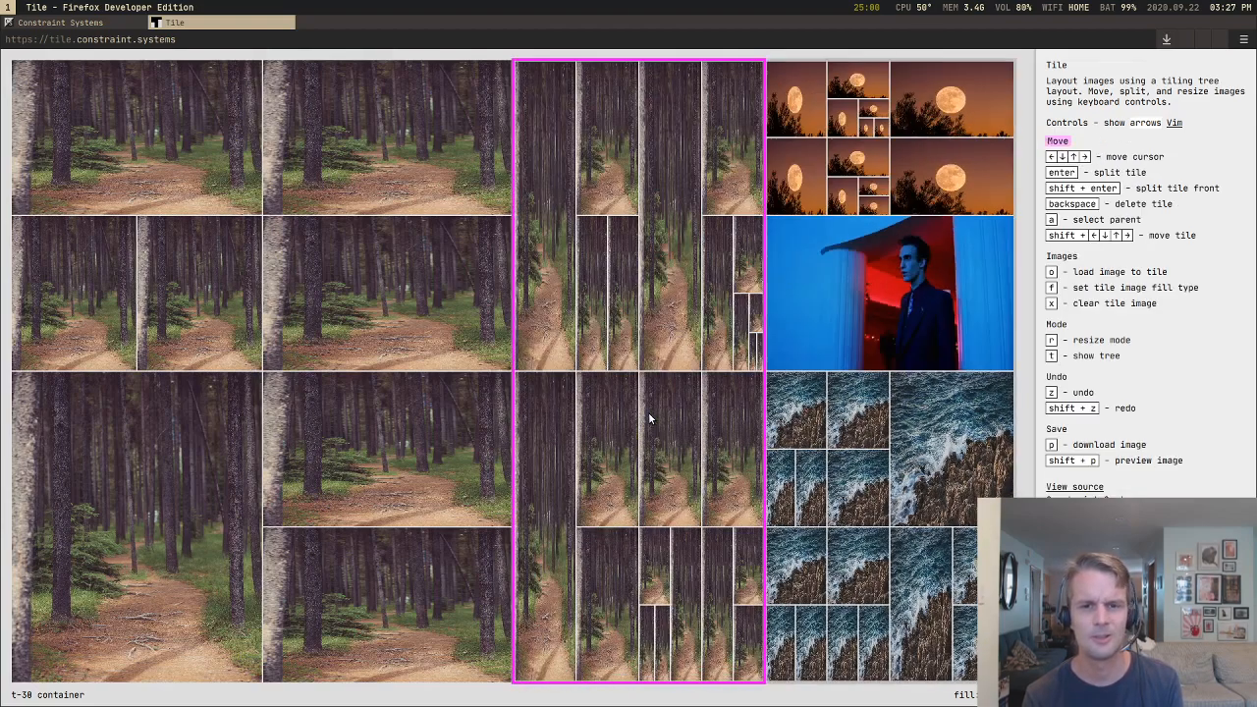
pyautogui.hotkey('shift', 'Left')
pyautogui.hotkey('shift', 'Left')
# Step: Step the cursor through the tiles of the middle forest column and select upward through their parent containers
pyautogui.press('Right')
pyautogui.press('Down')
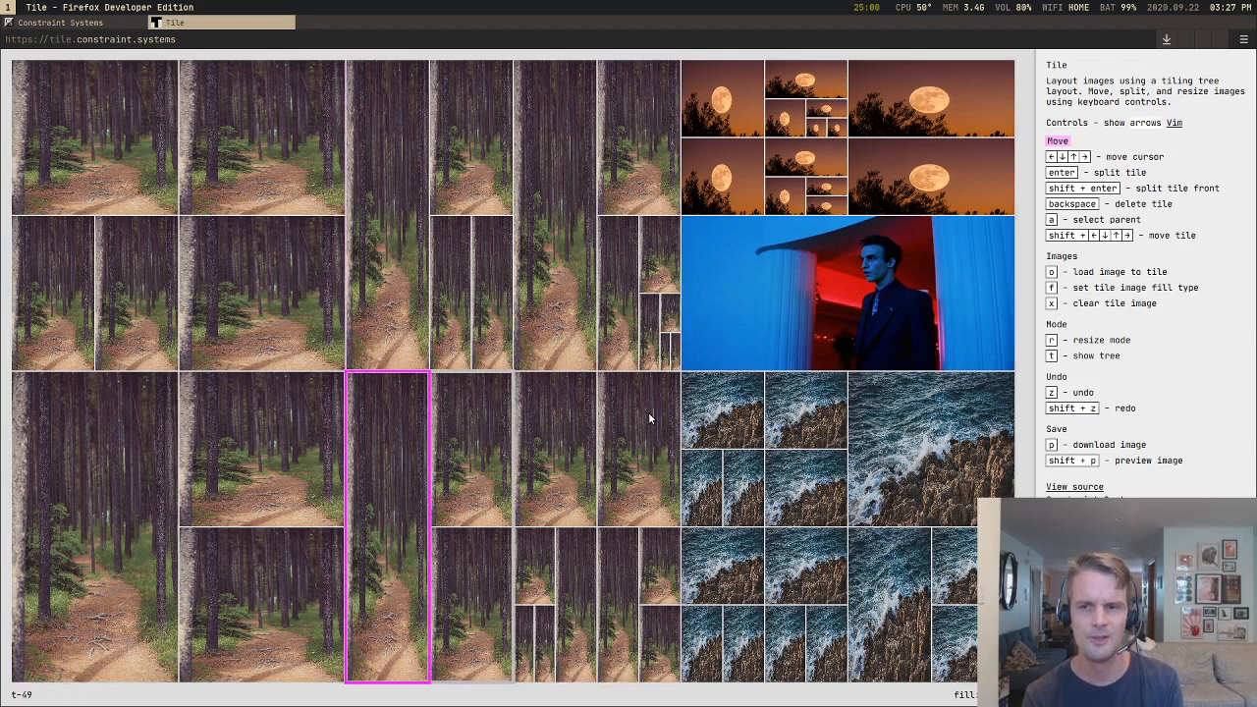
pyautogui.press('Right')
pyautogui.press('Right')
pyautogui.press('a')
pyautogui.press('a')
pyautogui.press('a')
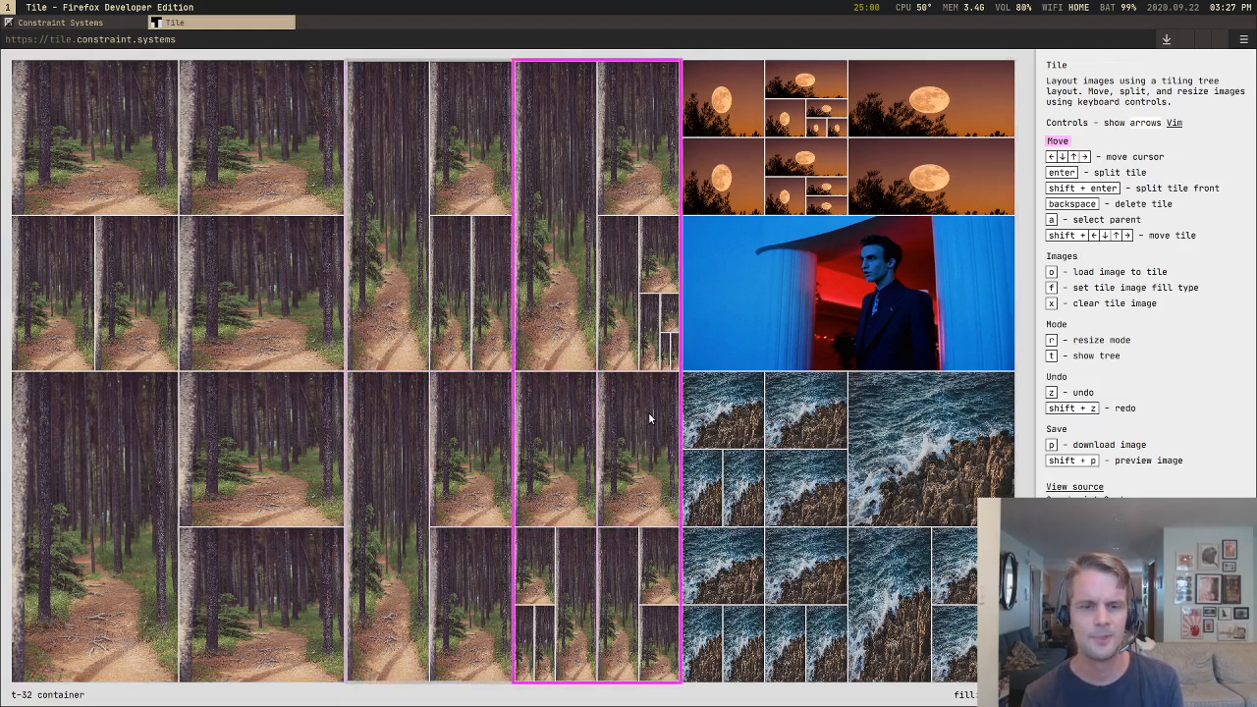
pyautogui.press('a')
# Step: Walk the cursor through the left forest tiles and across the middle column to the portrait
pyautogui.press('Left')
pyautogui.press('Left')
pyautogui.press('Down')
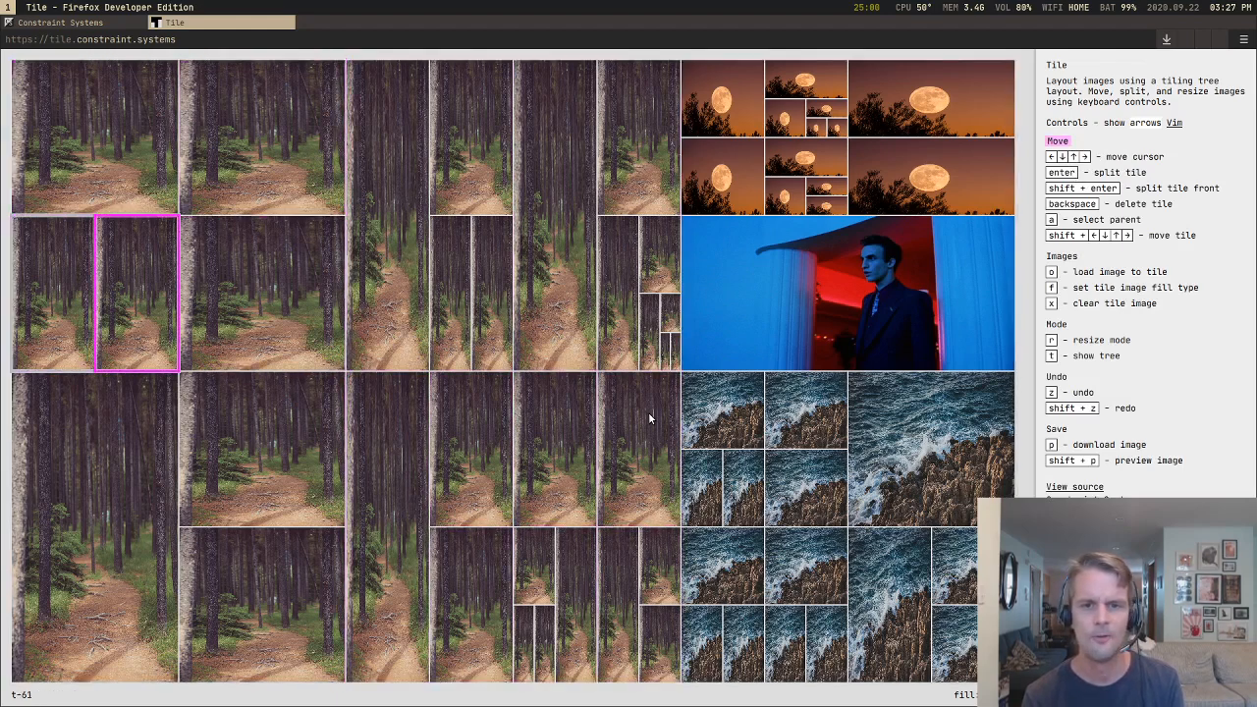
pyautogui.press('Right')
pyautogui.press('Right')
pyautogui.press('Right')
pyautogui.press('Right')
pyautogui.press('Right')
pyautogui.press('Down')
pyautogui.press('Down')
pyautogui.press('Right')
pyautogui.press('Right')
pyautogui.press('Up')
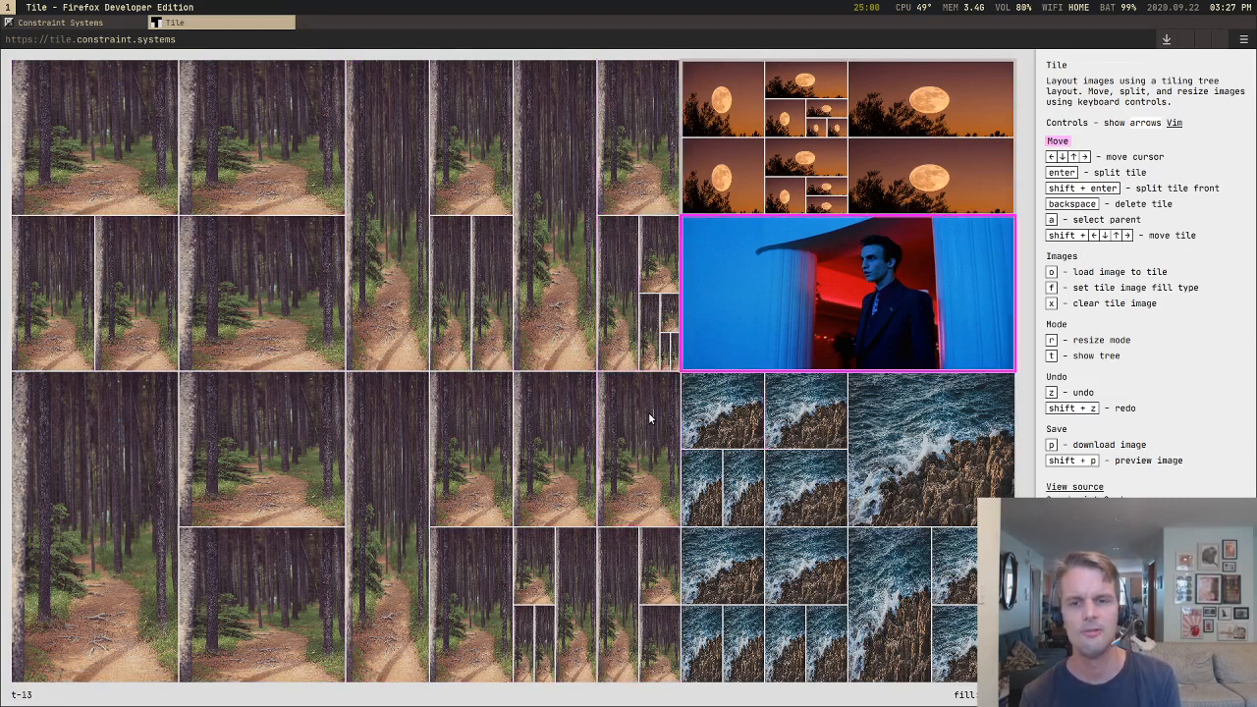
# Step: Walk the cursor by way of the lower-left moon tile to the small tiles in the middle forest column's lower-right corner
pyautogui.press('Left')
pyautogui.press('Down')
pyautogui.press('Down')
pyautogui.press('Right')
pyautogui.press('Up')
pyautogui.press('Up')
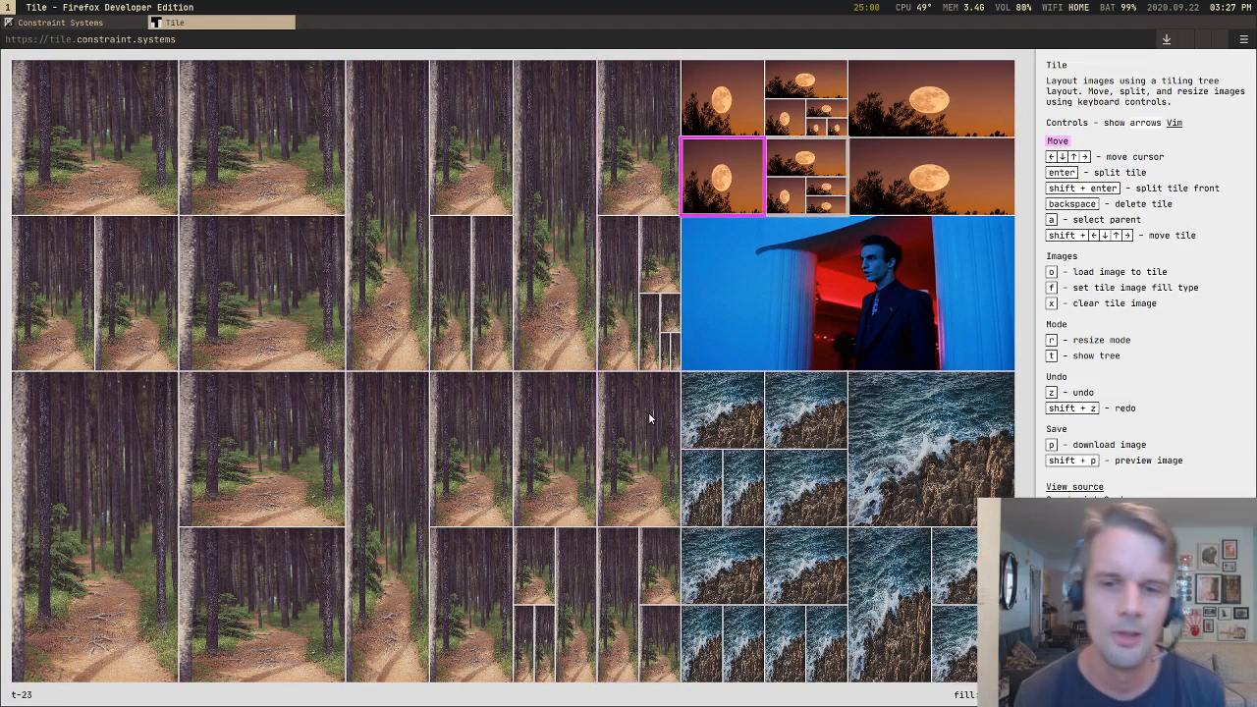
pyautogui.press('Left')
pyautogui.press('Down')
pyautogui.press('Left')
pyautogui.press('Down')
pyautogui.press('Right')
pyautogui.press('Right')
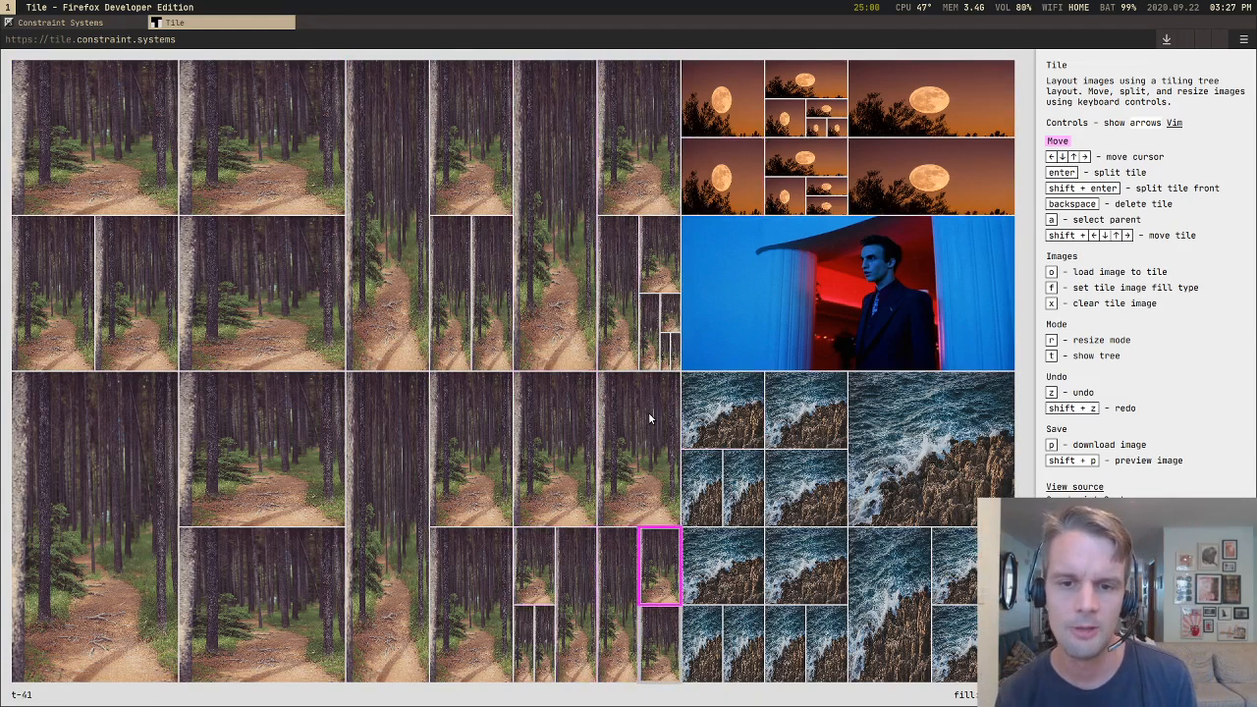
# Step: Walk the cursor up and across the upper-left forest tiles, then through the lower ones back into the middle column
pyautogui.press('Up')
pyautogui.press('Up')
pyautogui.press('Up')
pyautogui.press('Left')
pyautogui.press('Left')
pyautogui.press('Left')
pyautogui.press('Left')
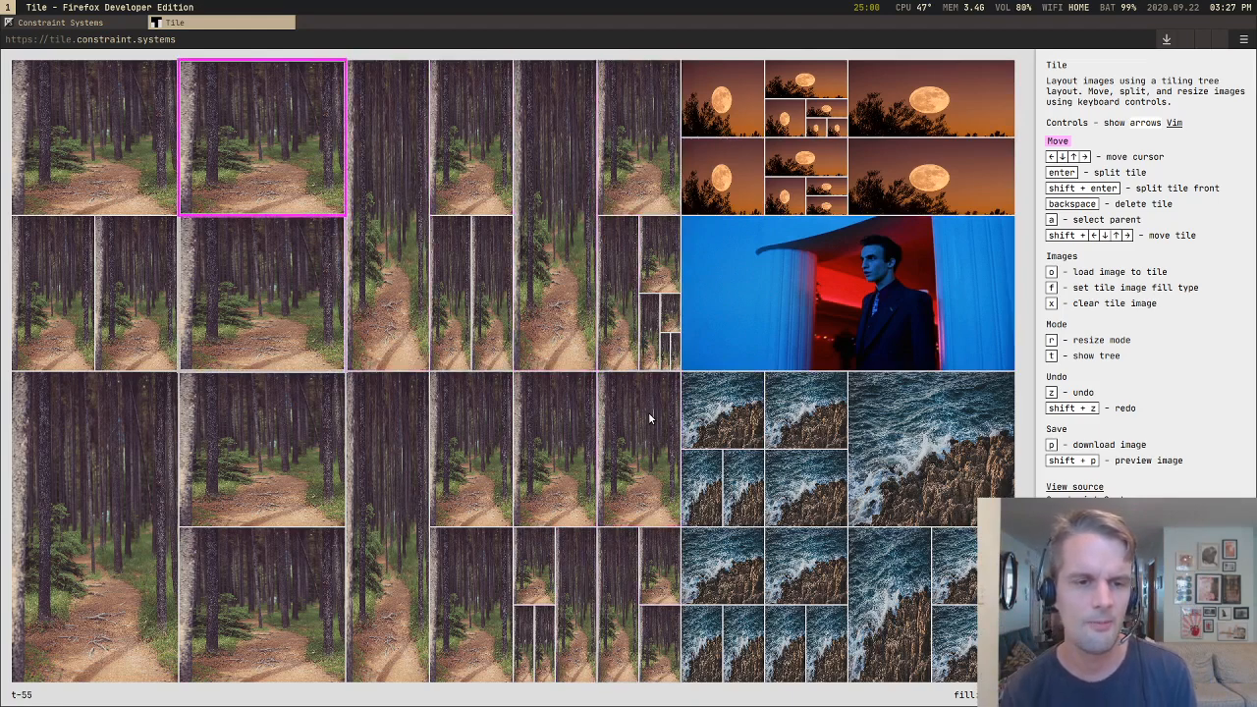
pyautogui.press('Down')
pyautogui.press('Left')
pyautogui.press('Down')
pyautogui.press('Right')
pyautogui.press('Right')
# Step: Walk the cursor to the upper-left sea tile, back into the forest and over to the lower-left moon tile
pyautogui.press('Right')
pyautogui.press('Right')
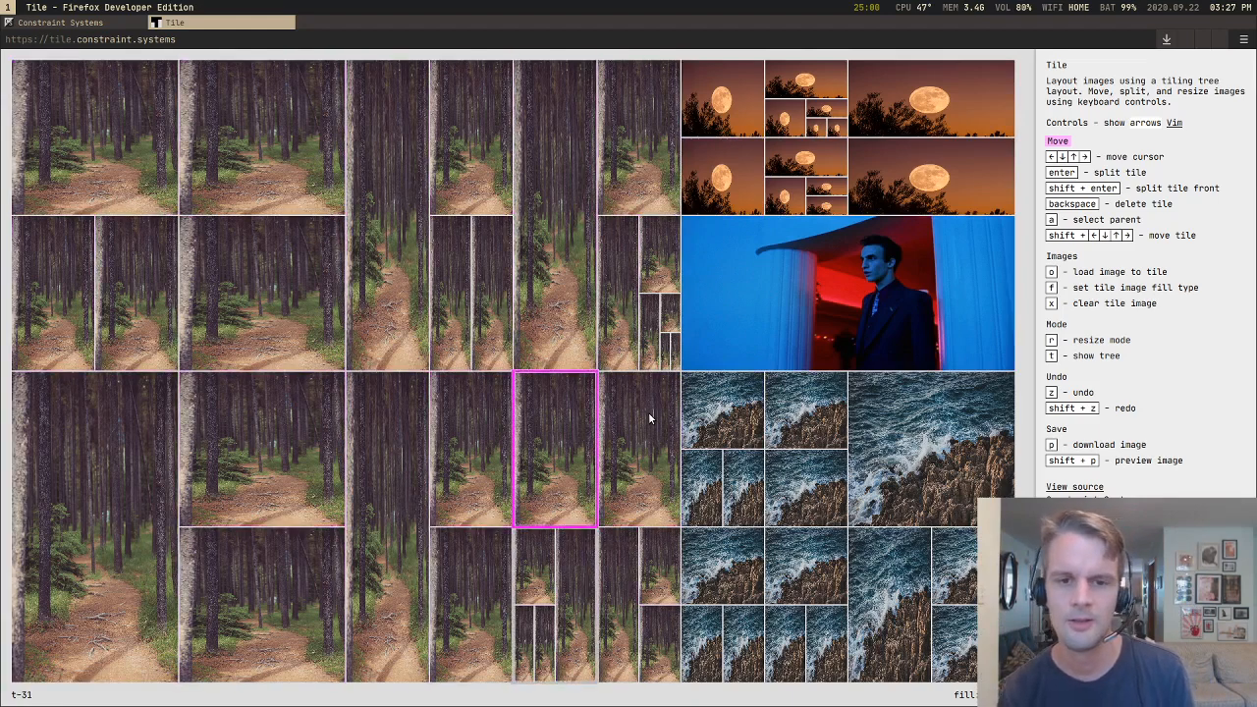
pyautogui.press('Right')
pyautogui.press('Right')
pyautogui.press('Up')
pyautogui.press('Up')
pyautogui.press('Down')
pyautogui.press('Down')
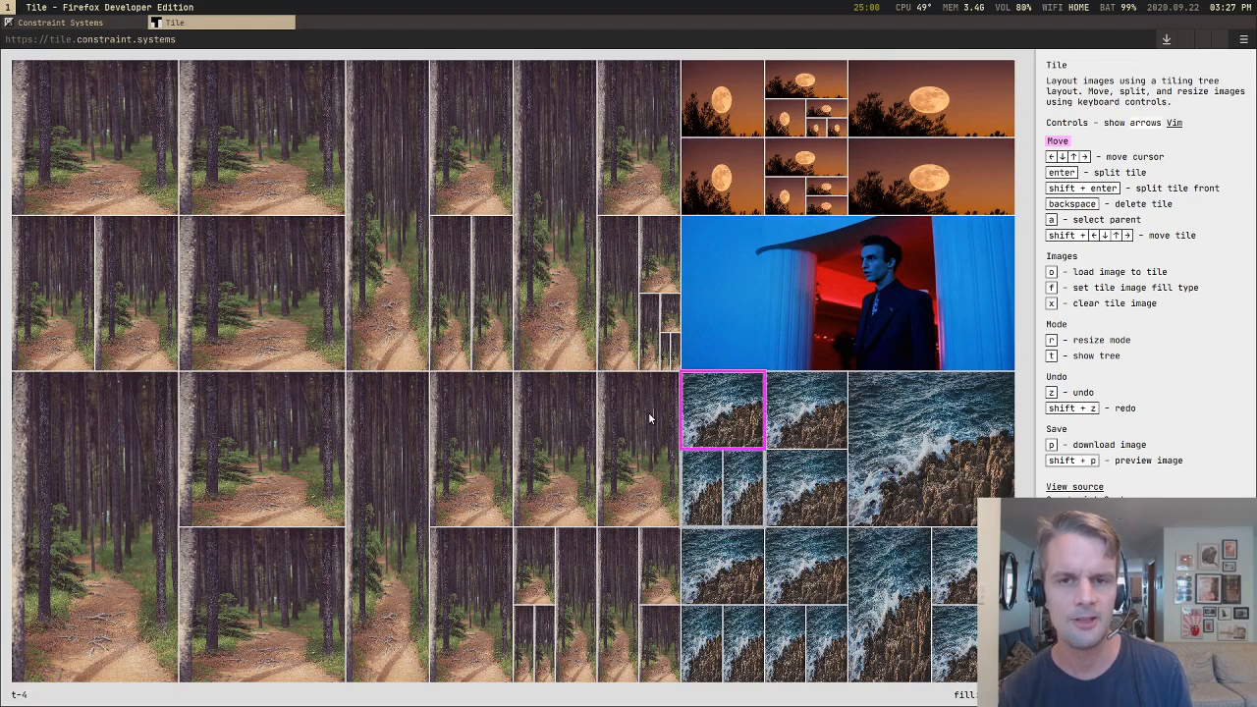
pyautogui.press('Left')
pyautogui.press('Left')
pyautogui.press('Up')
pyautogui.press('Right')
pyautogui.press('Right')
pyautogui.press('Down')
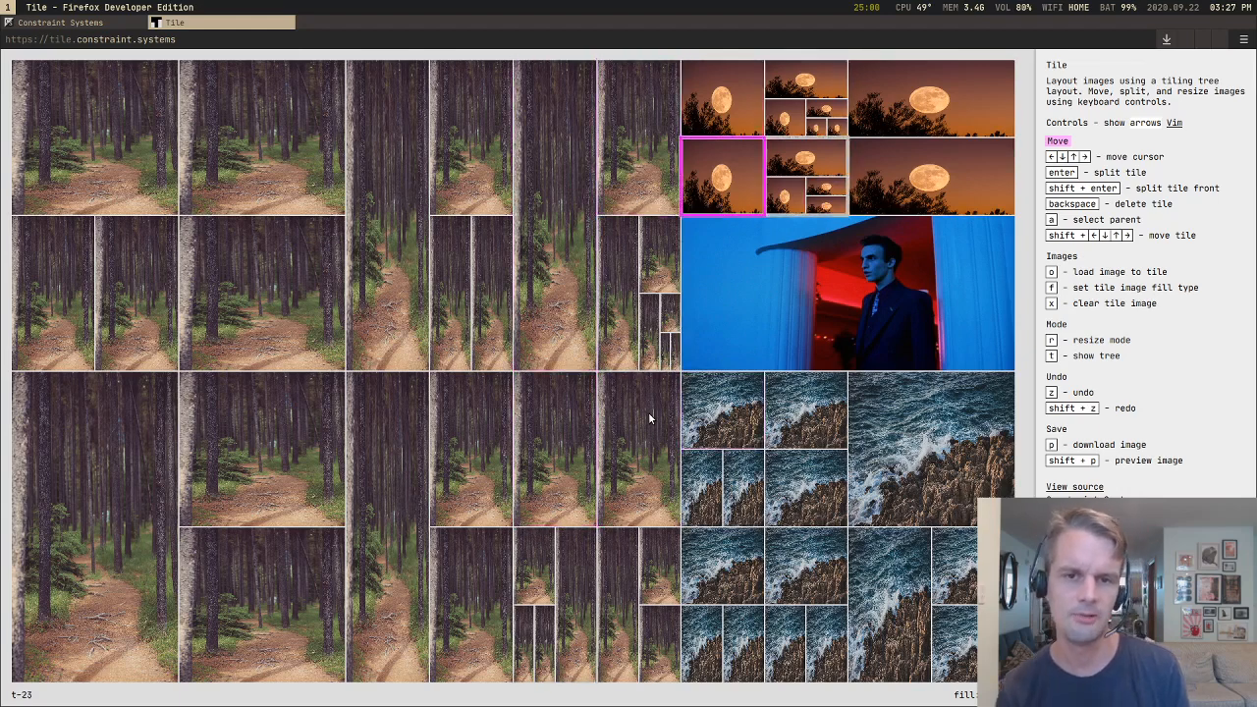
# Step: Split the portrait tile three times into four nested portraits and reselect the largest one
pyautogui.press('Down')
pyautogui.press('Return')
pyautogui.press('Return')
pyautogui.press('Return')
pyautogui.press('Left')
pyautogui.press('Left')
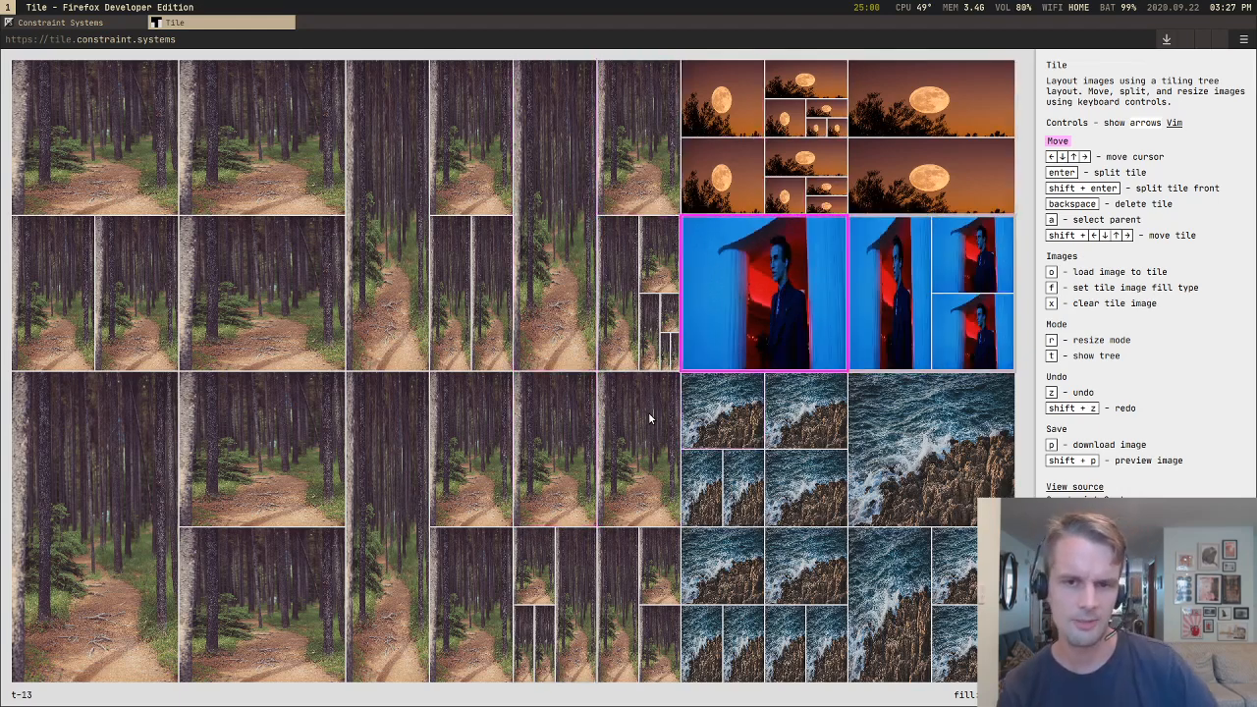
# Step: Split the large forest tile in the layout's lower-left corner three times into nested tiles
pyautogui.press('Left')
pyautogui.press('Down')
pyautogui.press('Left')
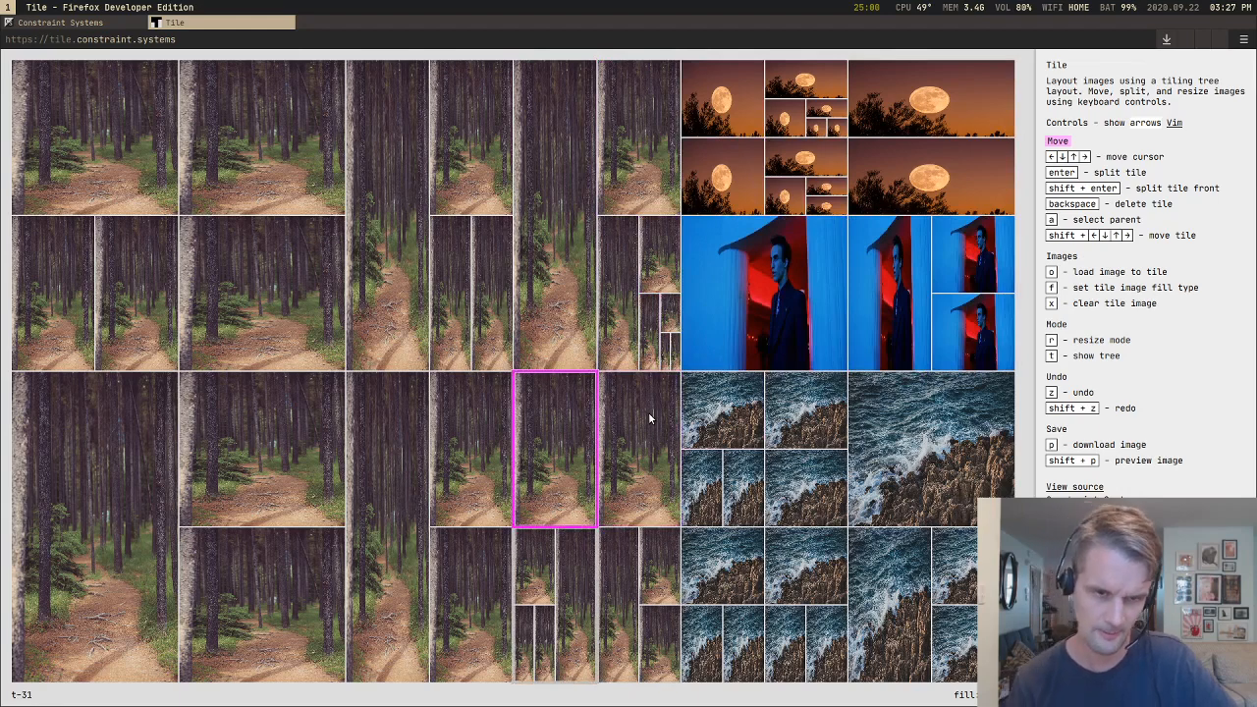
pyautogui.press('Left')
pyautogui.press('Left')
pyautogui.press('Left')
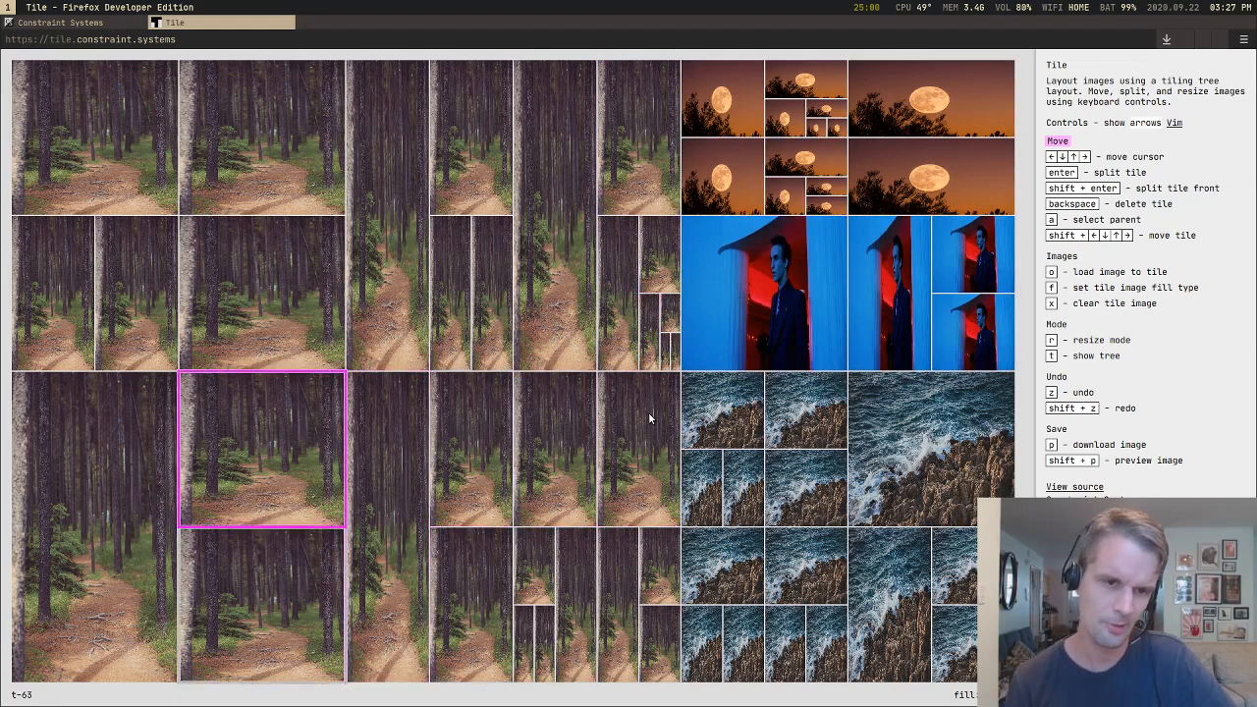
pyautogui.press('Left')
pyautogui.press('Return')
pyautogui.press('Return')
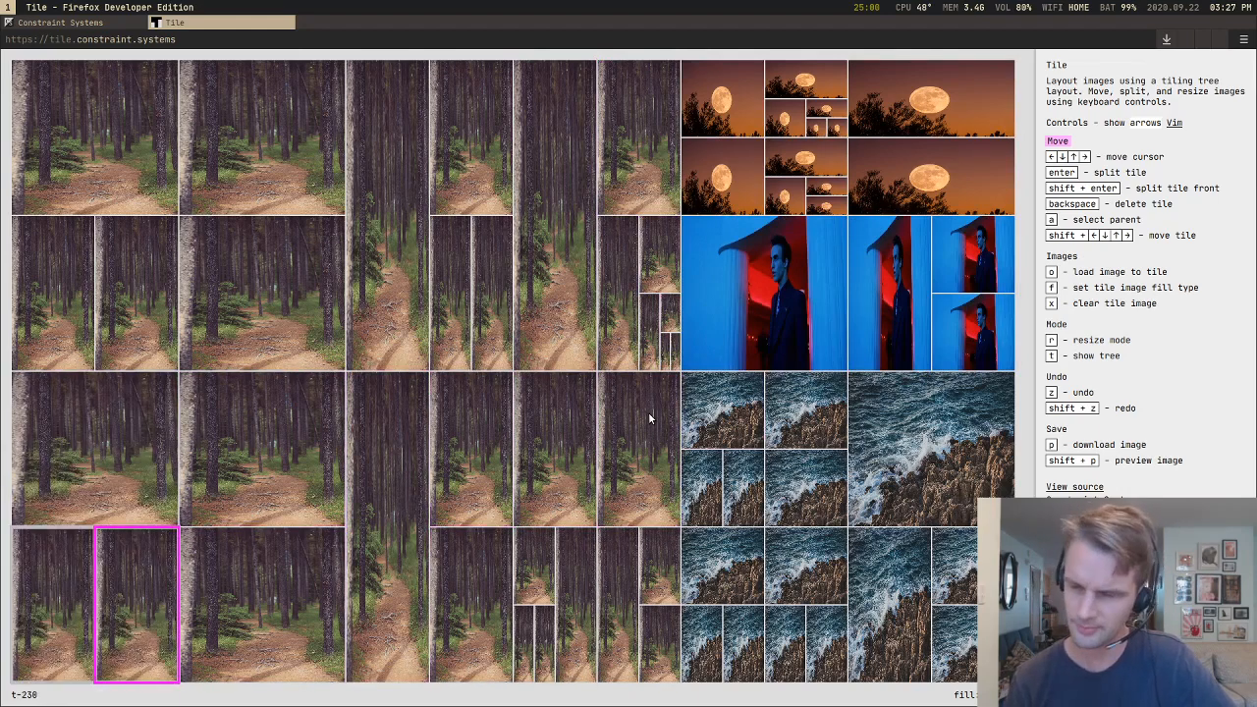
# Step: Split the narrow forest tile below the upper-left one three times and select the tile beside it
pyautogui.press('Return')
pyautogui.press('Up')
pyautogui.press('Up')
pyautogui.press('Up')
# Step: Split the wide forest tile next to the selected portrait three times into nested tiles and select the large one beneath
pyautogui.press('Return')
pyautogui.press('Return')
pyautogui.press('Return')
pyautogui.press('Right')
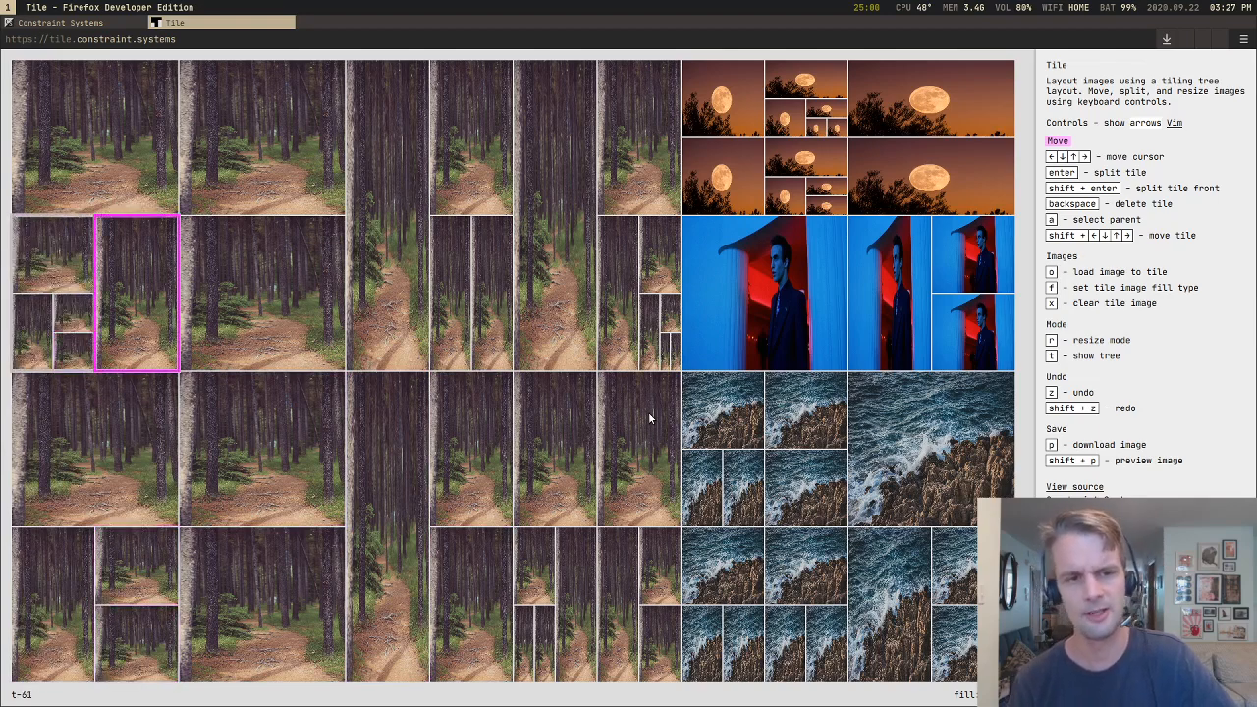
pyautogui.press('Right')
pyautogui.press('Return')
pyautogui.press('Return')
# Step: Split the large selected forest tile repeatedly into ever smaller nested tiles and select the portrait tile beyond the tall column
pyautogui.press('Return')
pyautogui.press('Down')
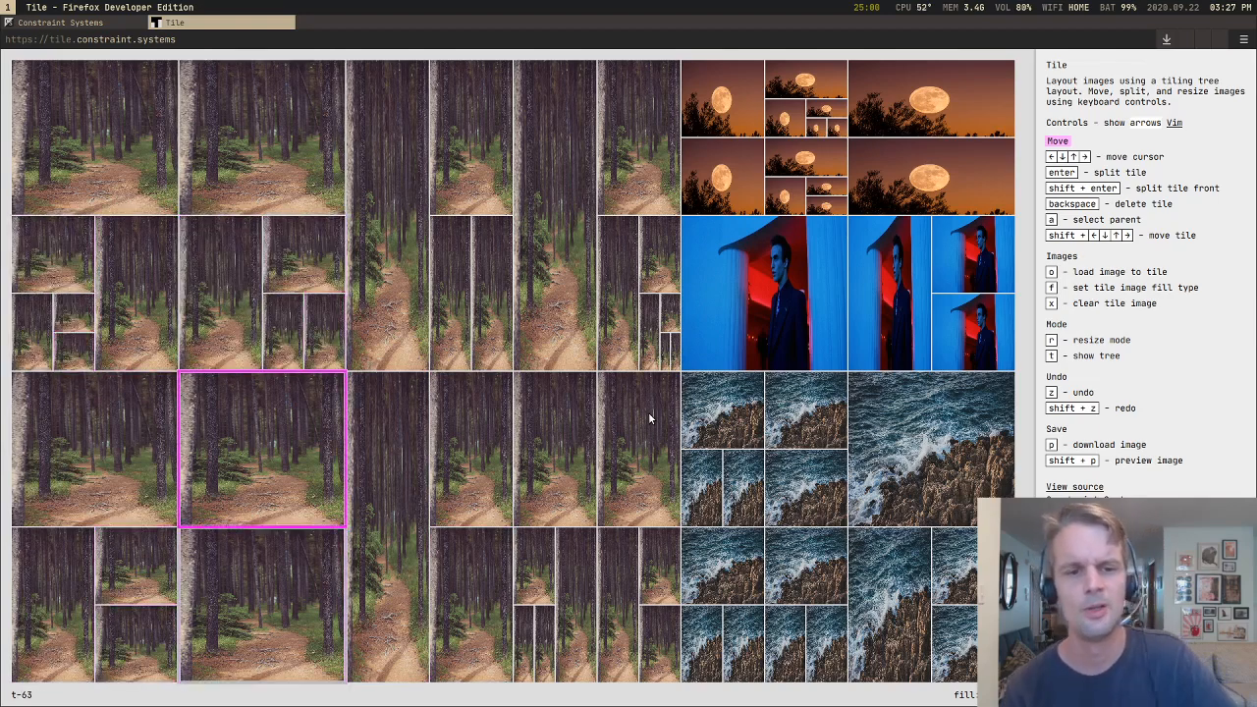
pyautogui.press('Return')
pyautogui.press('Return')
pyautogui.press('Return')
pyautogui.press('Right')
pyautogui.press('Right')
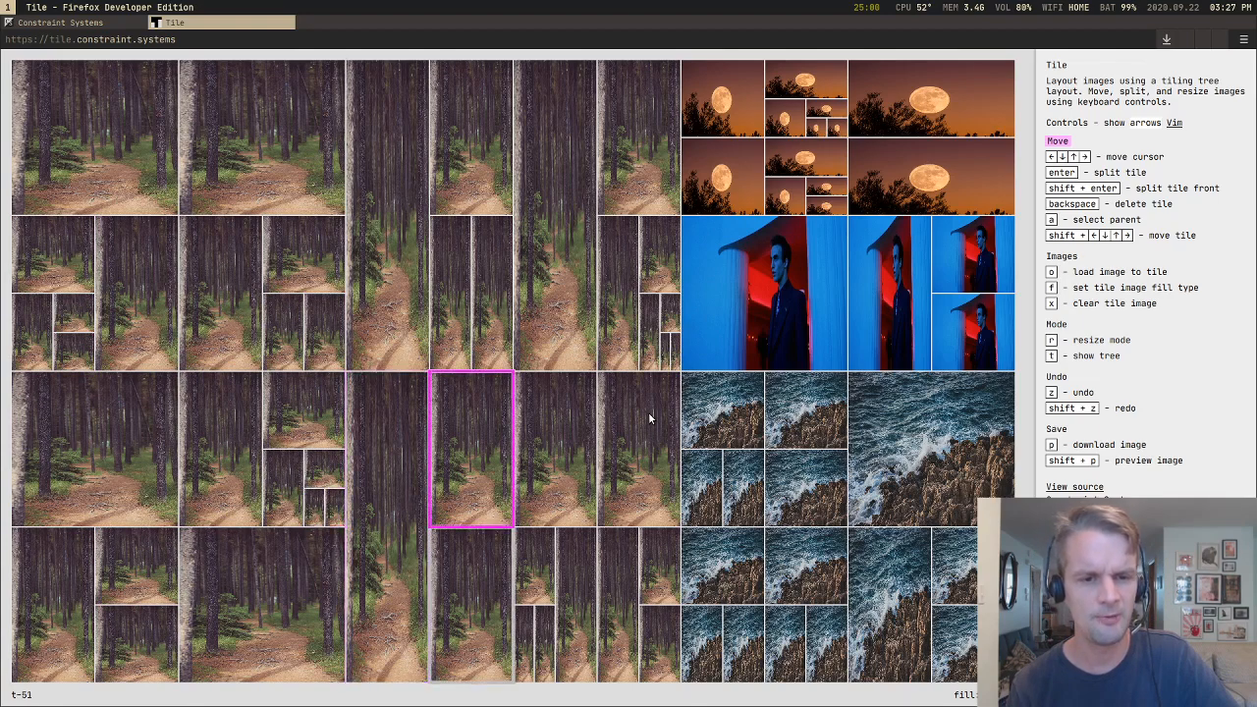
# Step: Split the two adjacent forest portraits into nested tiles and select the tall forest tile beside them
pyautogui.press('Return')
pyautogui.press('Return')
pyautogui.press('Return')
pyautogui.press('Right')
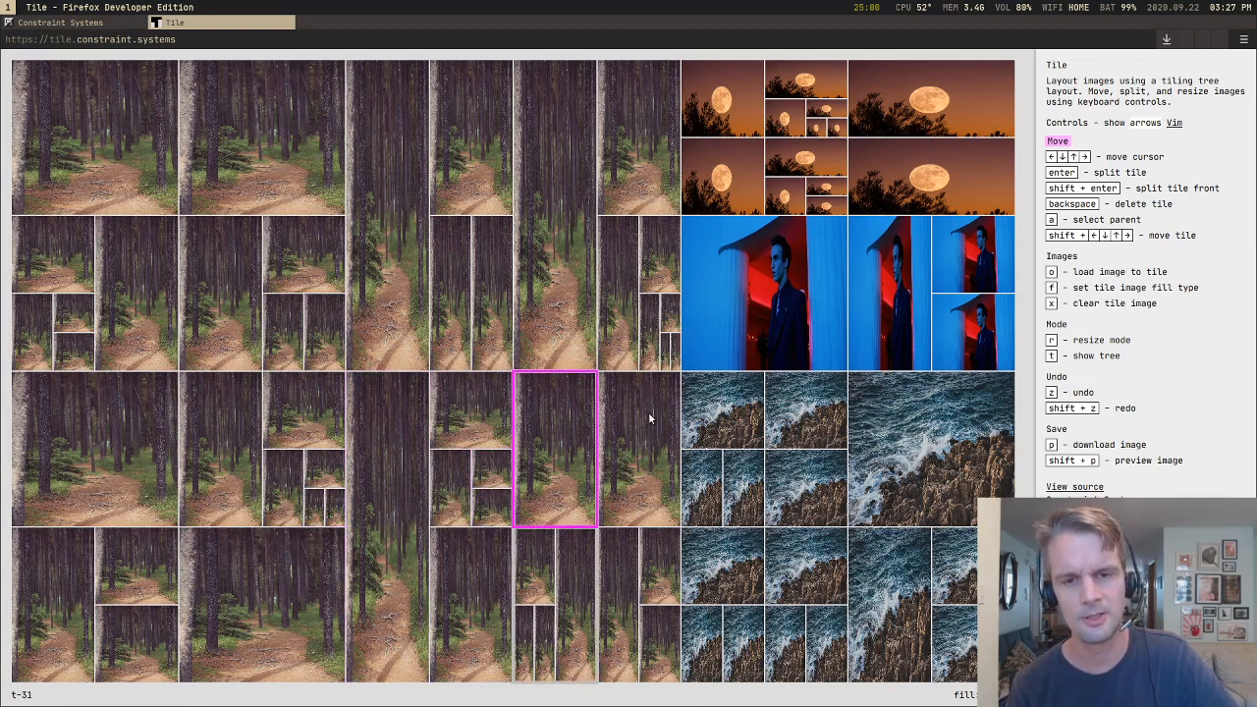
pyautogui.press('Return')
pyautogui.press('Return')
pyautogui.press('Return')
# Step: Split the tall forest tile twice into stacked tiles and reselect the largest of them
pyautogui.press('Return')
pyautogui.press('Left')
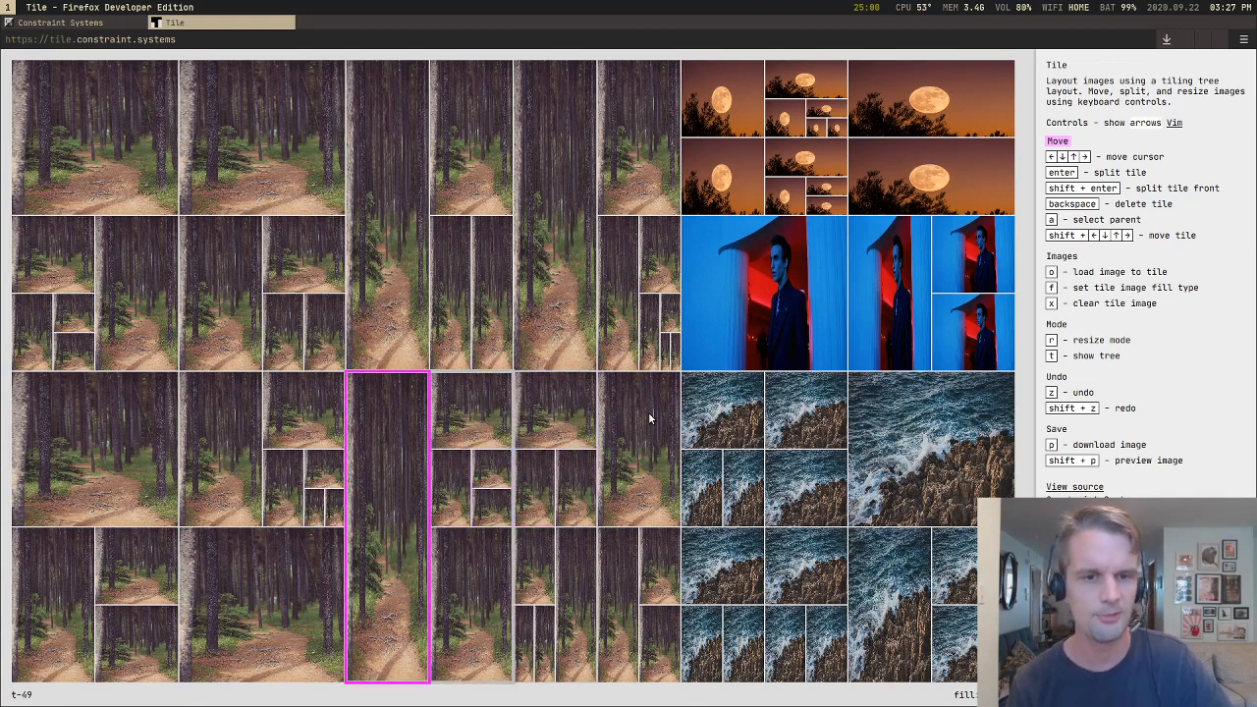
pyautogui.press('Return')
pyautogui.press('Return')
pyautogui.press('Up')
pyautogui.press('Left')
pyautogui.press('Right')
pyautogui.press('Down')
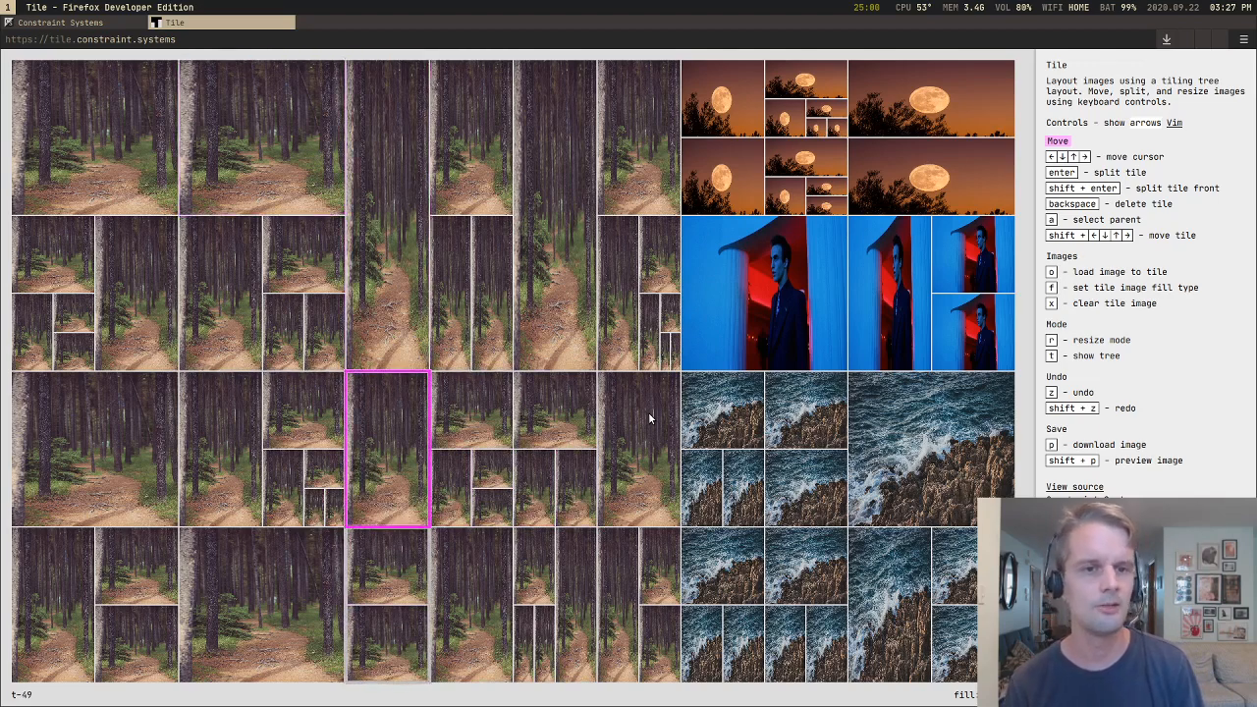
# Step: Move forest tile t-242 out of its container and rightward through the tall-tile group into the neighbouring narrow strips
pyautogui.press('Left')
pyautogui.press('Up')
pyautogui.press('a')
pyautogui.press('a')
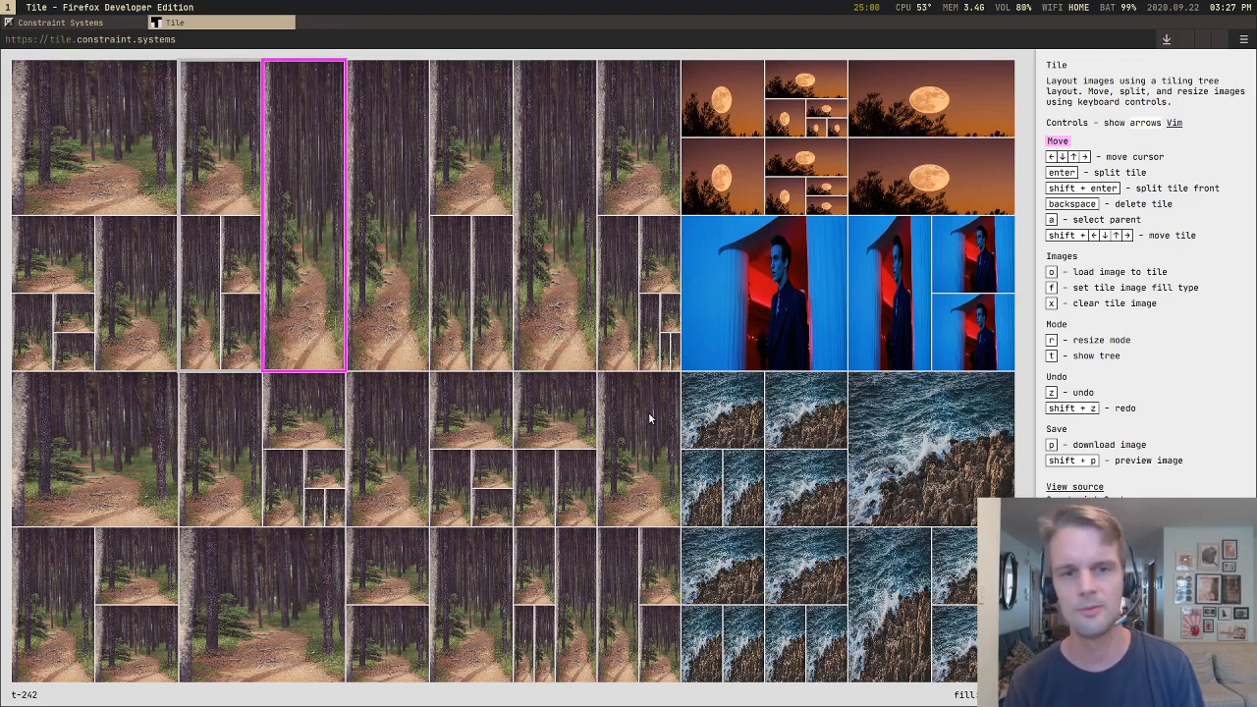
pyautogui.hotkey('shift', 'Right')
pyautogui.press('Right')
pyautogui.hotkey('shift', 'Right')
pyautogui.hotkey('shift', 'Right')
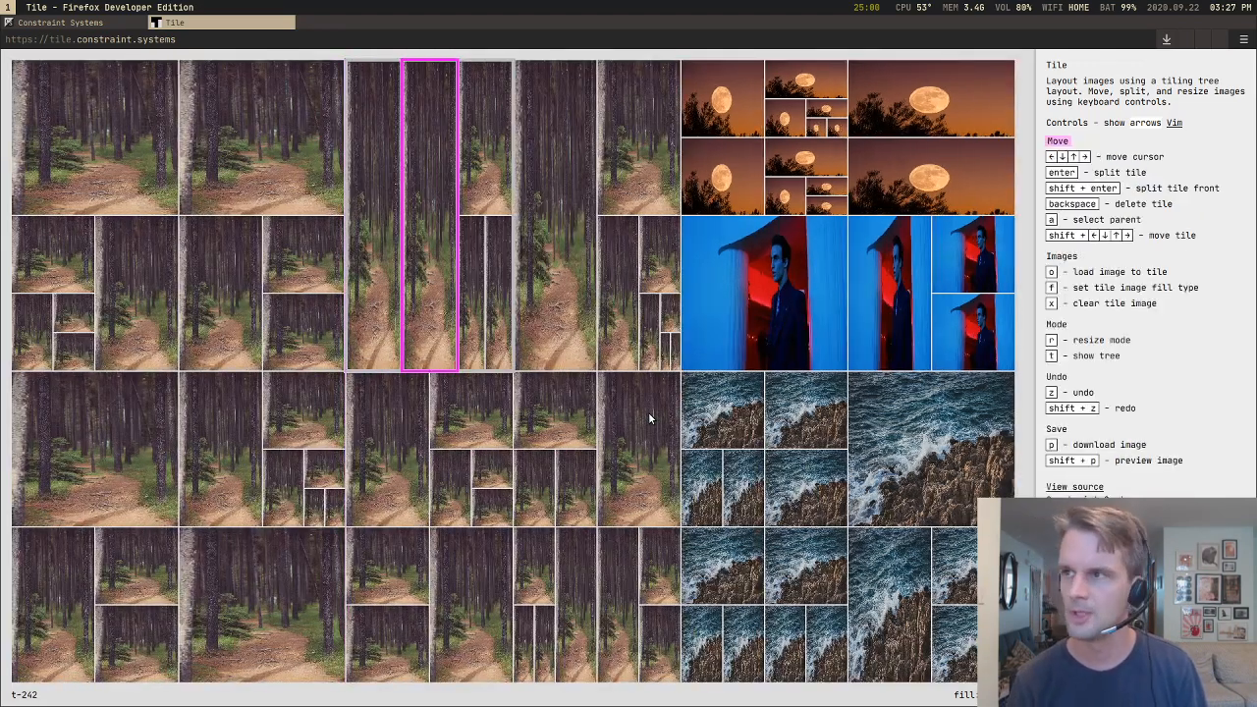
pyautogui.hotkey('shift', 'Right')
pyautogui.press('Right')
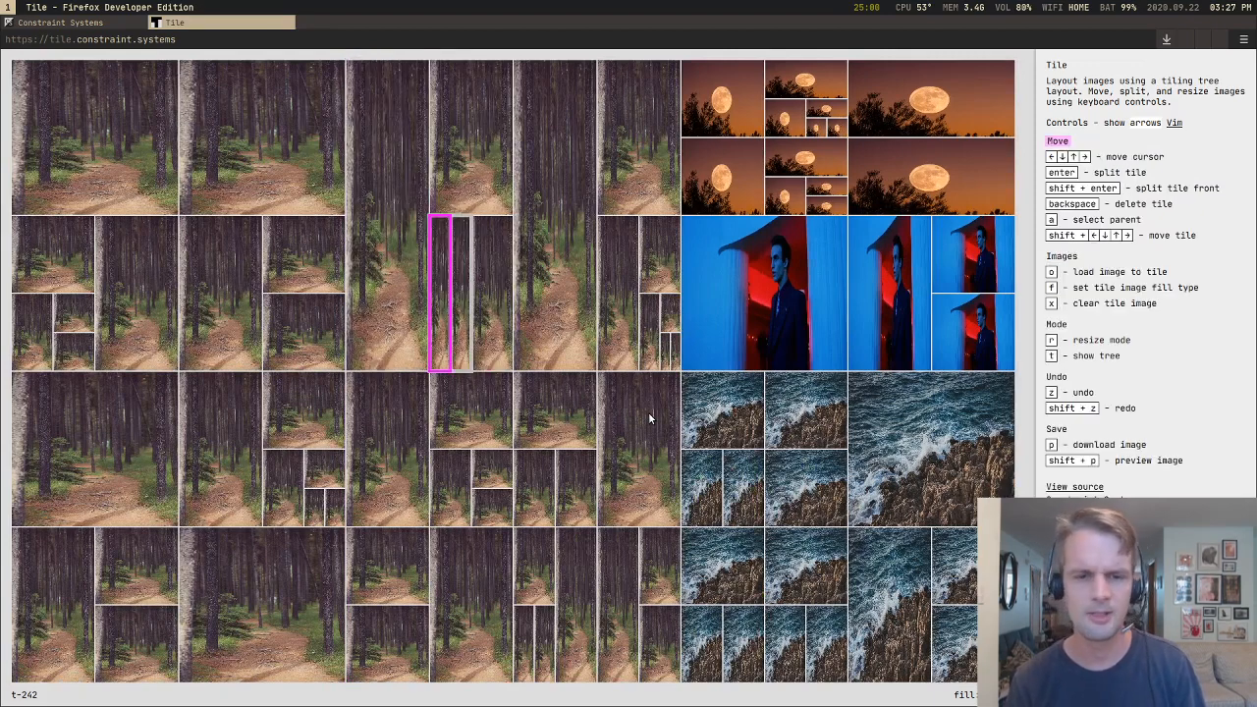
# Step: Move tile t-242 down out of the narrow strips to the level between the column's upper and lower containers
pyautogui.hotkey('shift', 'Down')
pyautogui.hotkey('shift', 'Down')
pyautogui.hotkey('shift', 'Down')
pyautogui.hotkey('shift', 'Down')
pyautogui.hotkey('shift', 'Down')
pyautogui.hotkey('shift', 'Down')
pyautogui.hotkey('shift', 'Down')
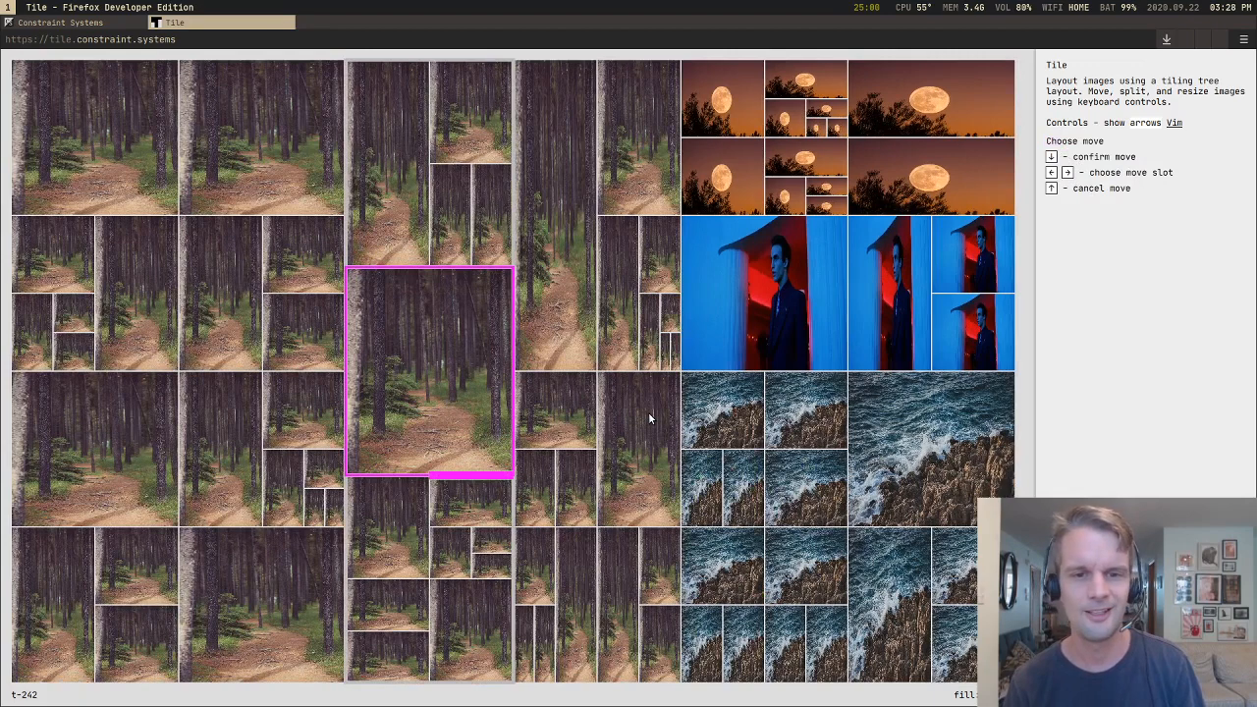
pyautogui.press('Up')
pyautogui.press('Left')
pyautogui.press('Right')
pyautogui.press('Down')
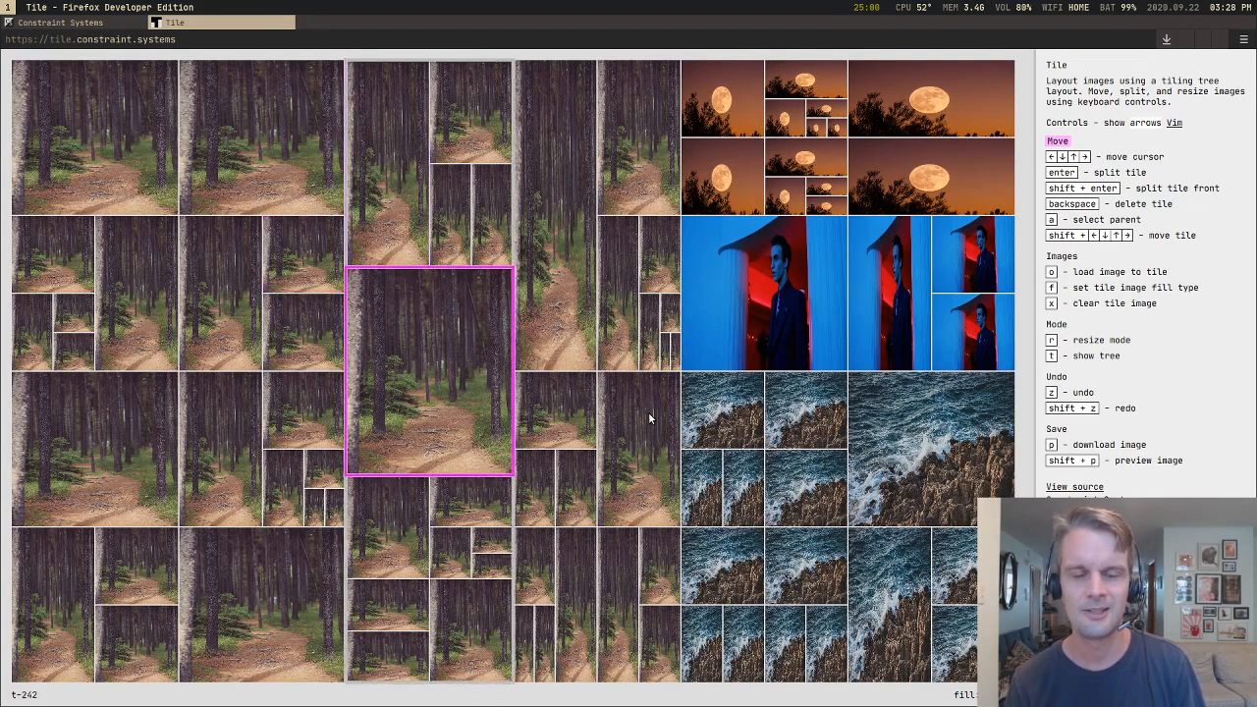
# Step: Move tile t-242 right into the next forest column and down into the first slot of its small portrait pair
pyautogui.press('Down')
pyautogui.press('Up')
pyautogui.hotkey('shift', 'Right')
pyautogui.hotkey('shift', 'Right')
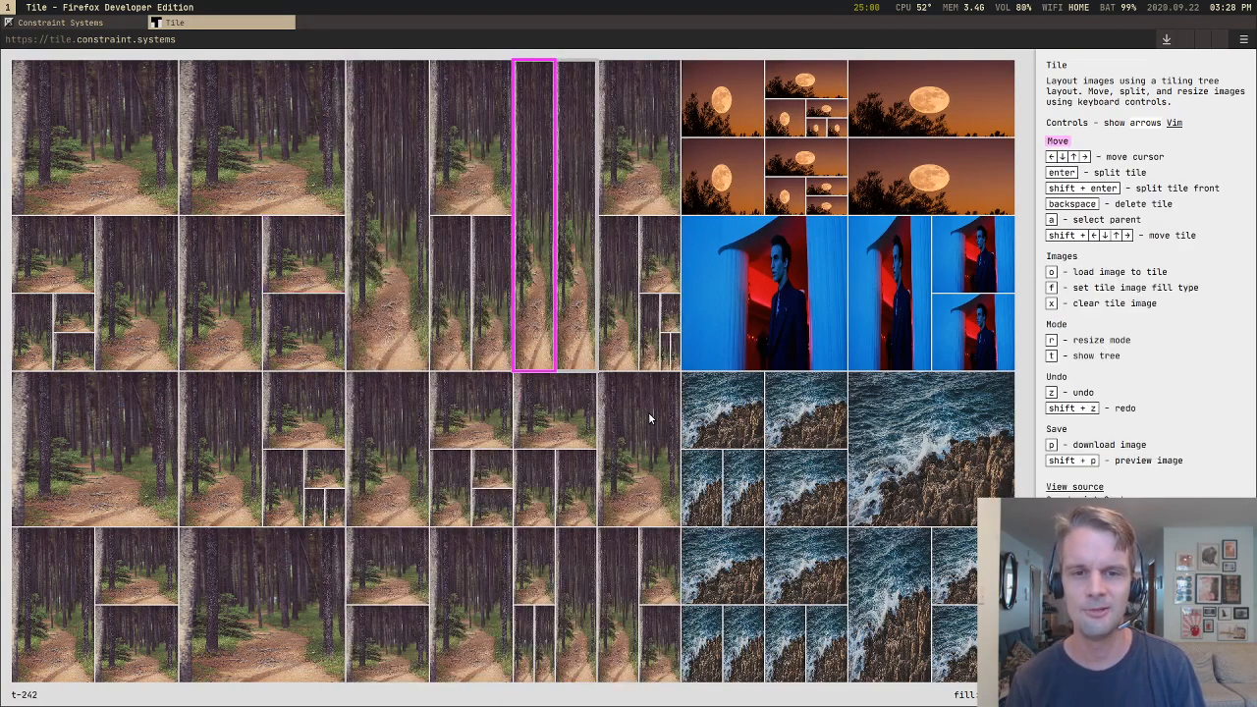
pyautogui.hotkey('shift', 'Down')
pyautogui.hotkey('shift', 'Down')
pyautogui.hotkey('shift', 'Down')
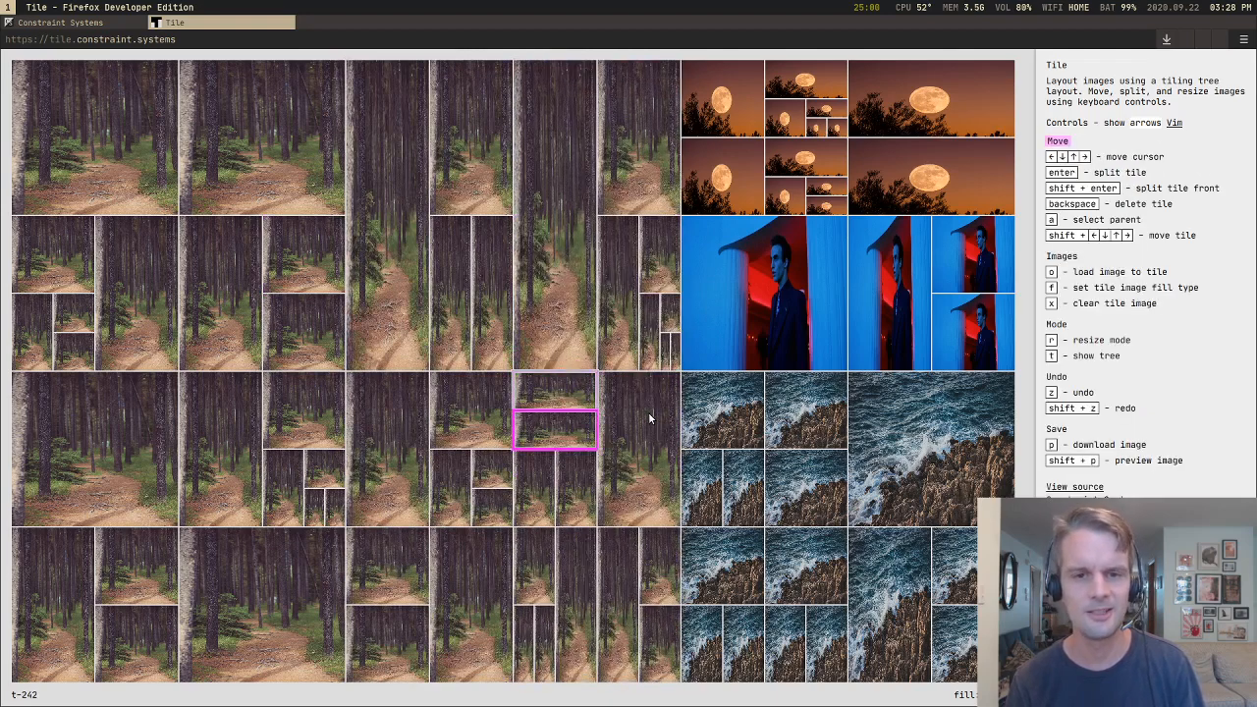
pyautogui.hotkey('shift', 'Down')
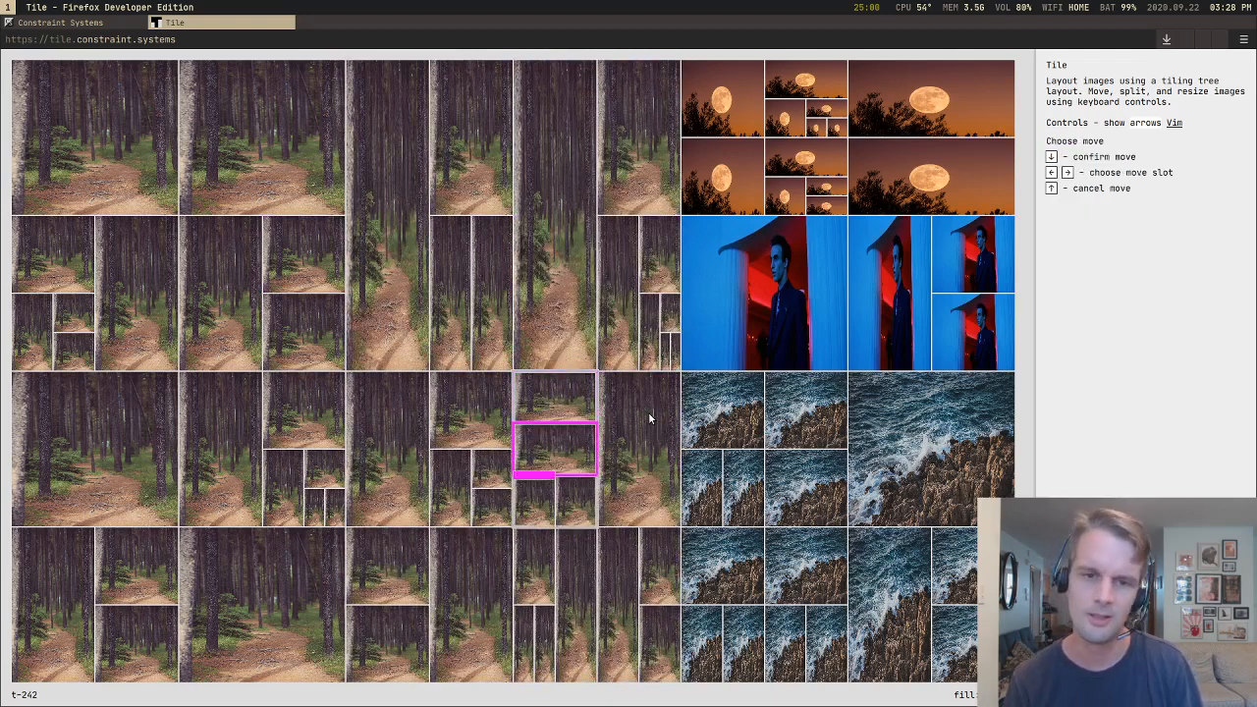
pyautogui.hotkey('shift', 'Down')
# Step: Show the layout tree and walk the cursor across the forest to node 15, following its branch in the tree
pyautogui.press('t')
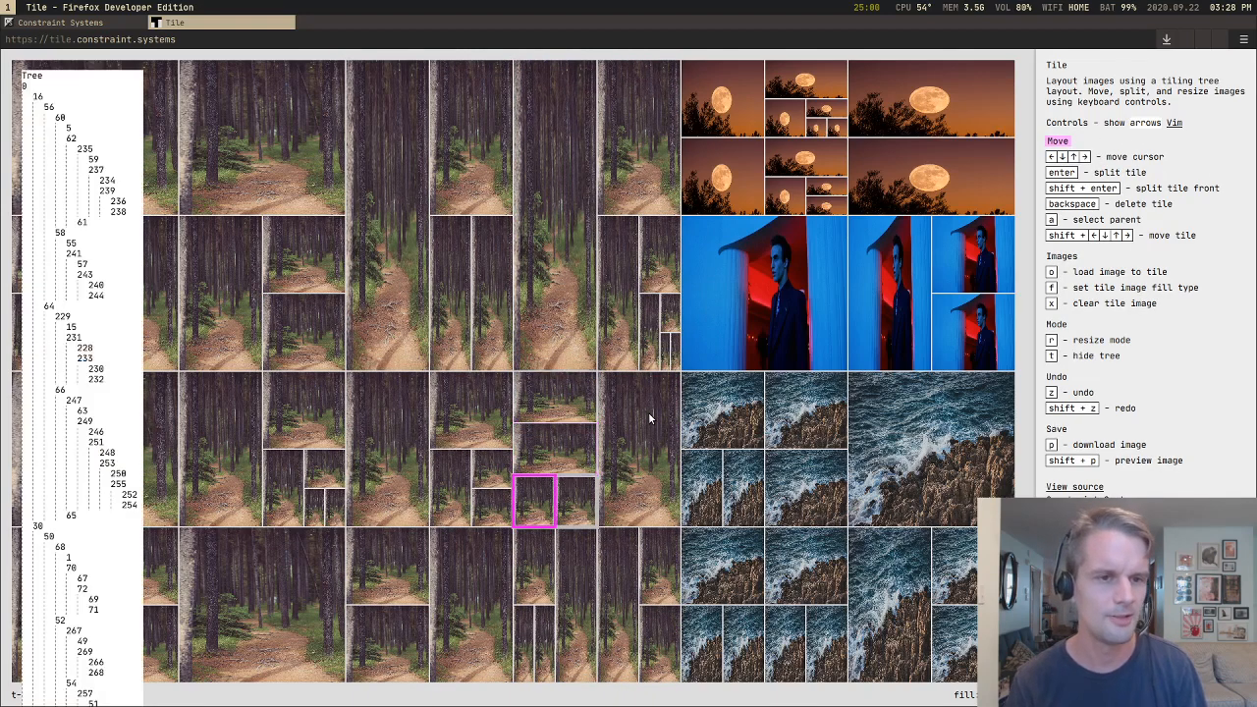
pyautogui.press('Right')
pyautogui.press('Left')
pyautogui.press('Up')
pyautogui.press('Left')
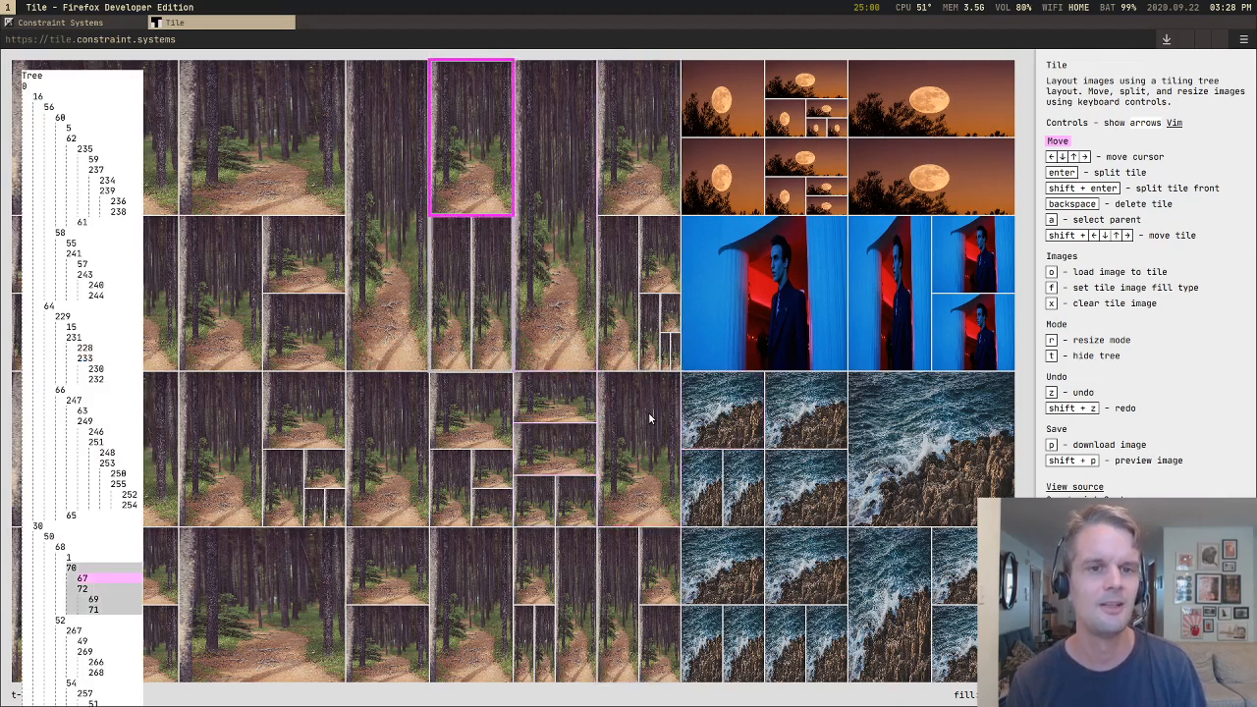
pyautogui.press('Left')
pyautogui.press('Left')
pyautogui.press('Left')
pyautogui.press('Down')
pyautogui.press('Right')
pyautogui.press('Down')
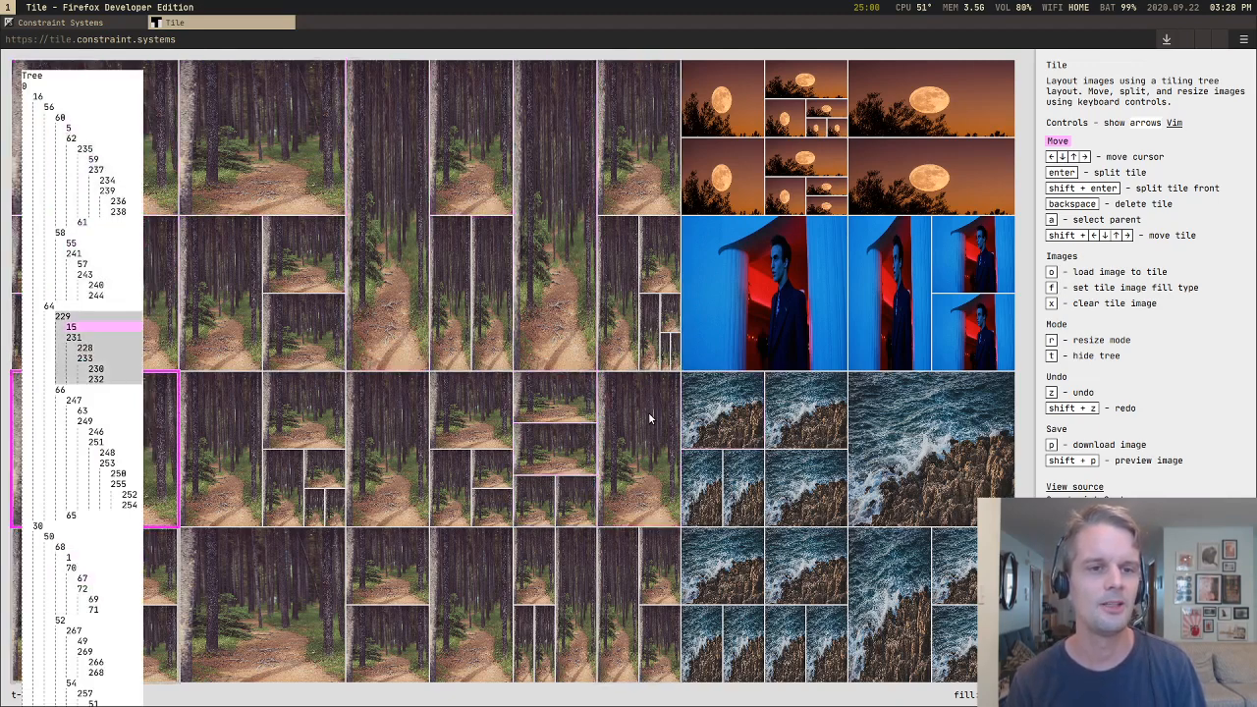
# Step: Walk the cursor between nodes 1 and 67 in the upper forest tiles to compare their positions in the tree
pyautogui.press('Up')
pyautogui.press('Right')
pyautogui.press('Right')
pyautogui.press('Right')
pyautogui.press('Right')
pyautogui.press('Right')
pyautogui.press('Right')
pyautogui.press('Left')
pyautogui.press('Left')
pyautogui.press('Left')
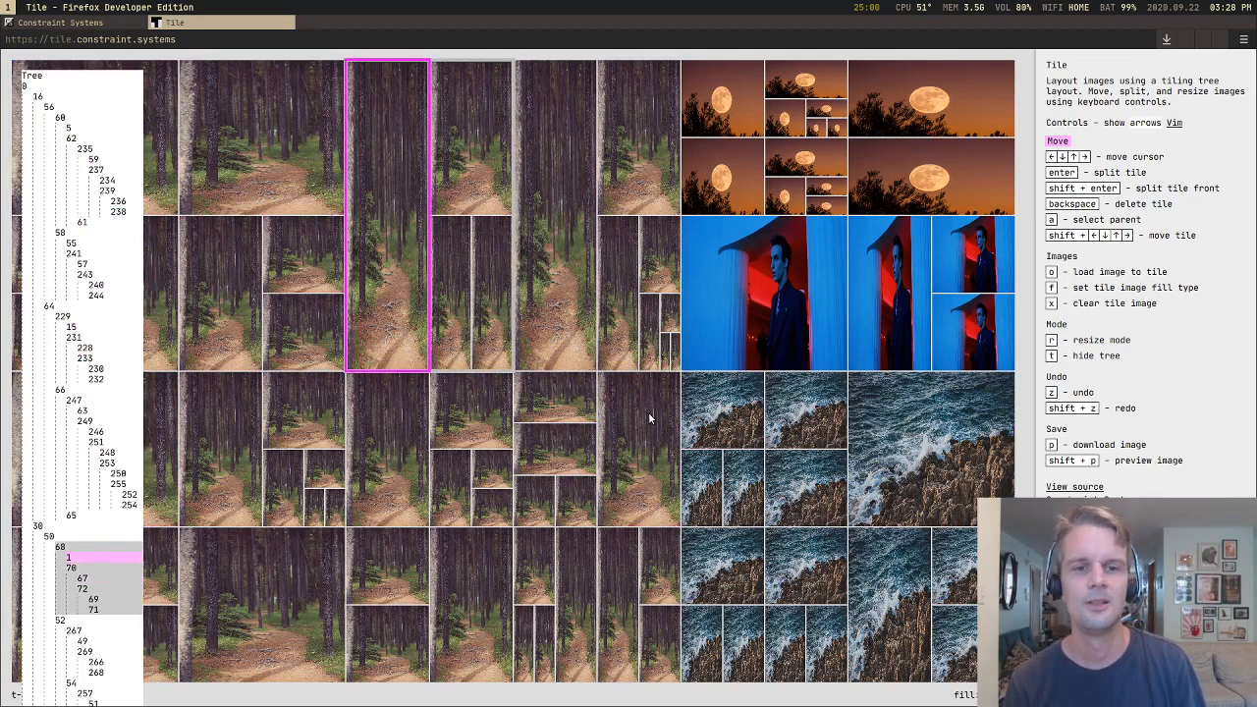
pyautogui.press('Down')
pyautogui.press('Down')
pyautogui.press('Right')
pyautogui.press('Right')
pyautogui.press('Right')
pyautogui.press('Right')
pyautogui.press('Right')
pyautogui.press('Right')
pyautogui.press('Right')
pyautogui.press('Right')
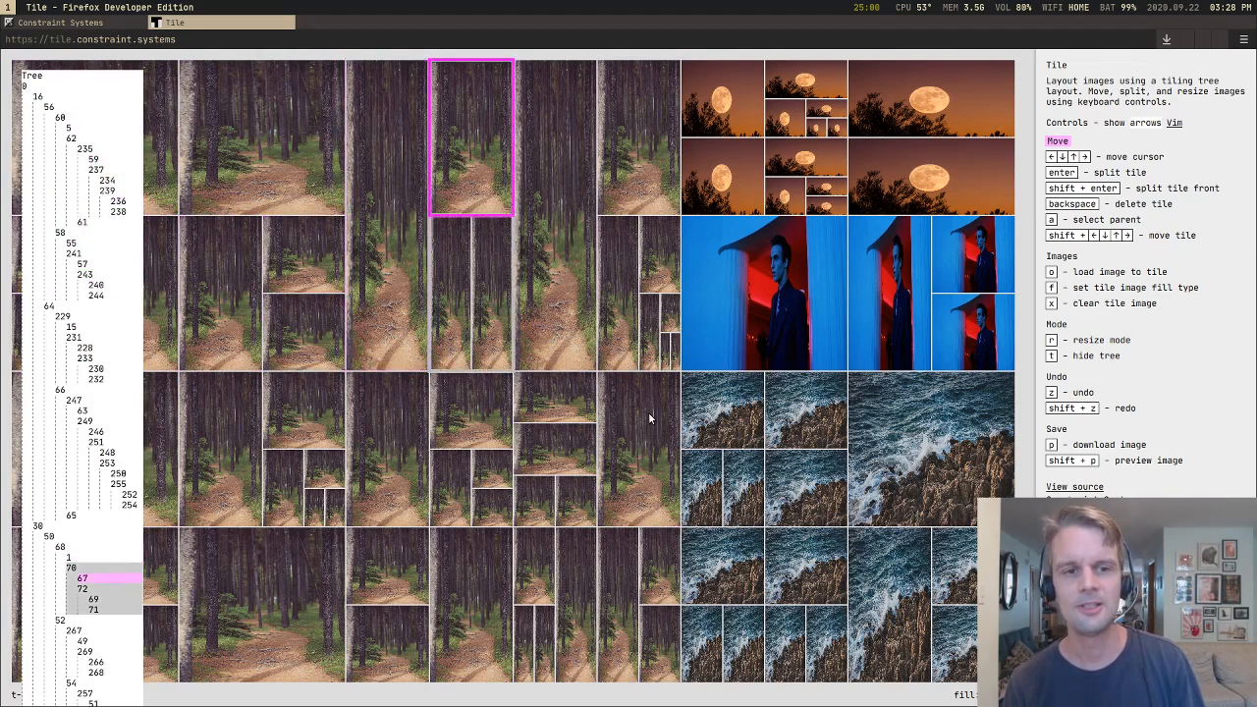
# Step: Walk the cursor to node 246 and back to node 67, and hide the tree
pyautogui.press('Down')
pyautogui.press('Down')
pyautogui.press('Left')
pyautogui.press('Left')
pyautogui.press('Left')
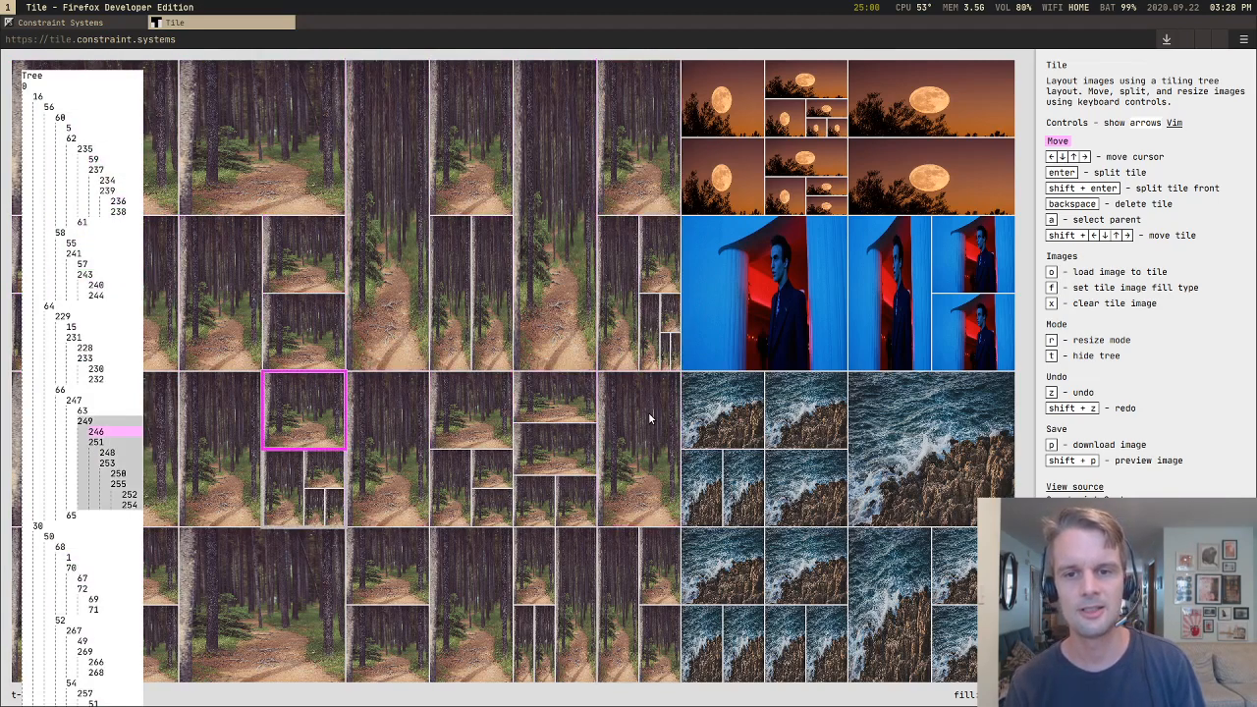
pyautogui.press('Up')
pyautogui.press('Up')
pyautogui.press('Right')
pyautogui.press('Right')
pyautogui.press('t')
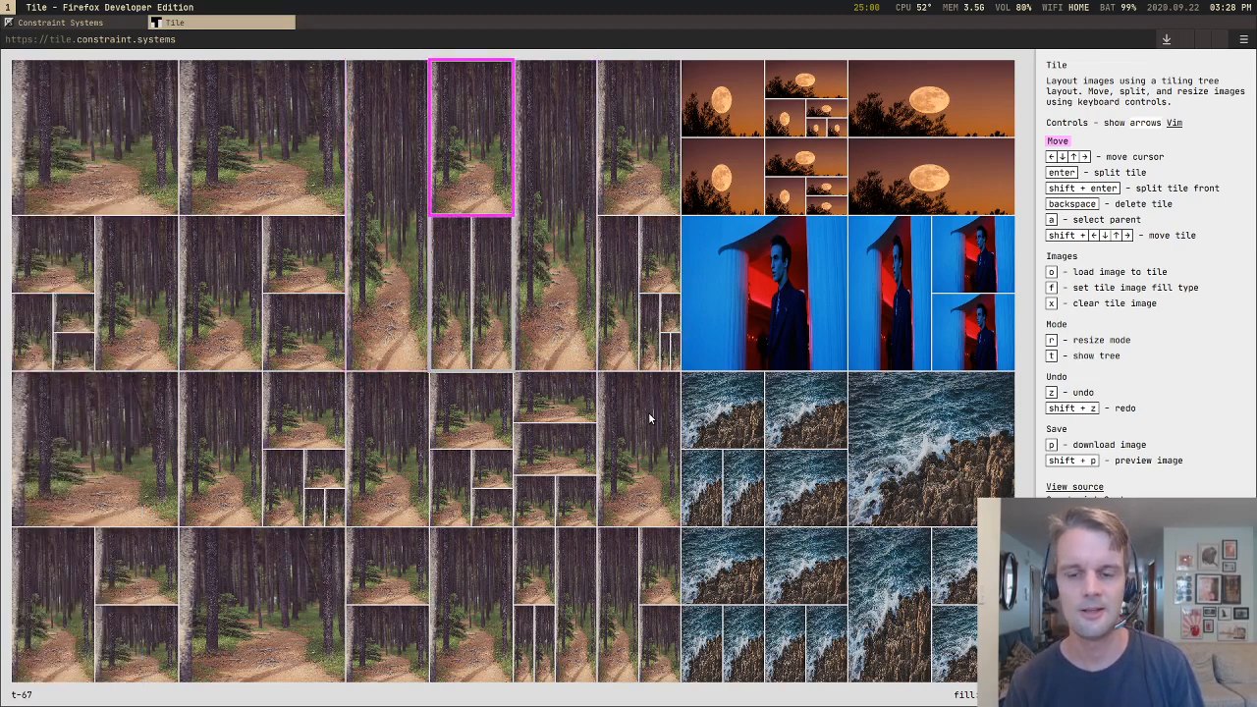
# Step: Preview the finished image of the layout without tile borders or cursor
pyautogui.hotkey('shift', 'p')
pyautogui.hotkey('shift', 'p')
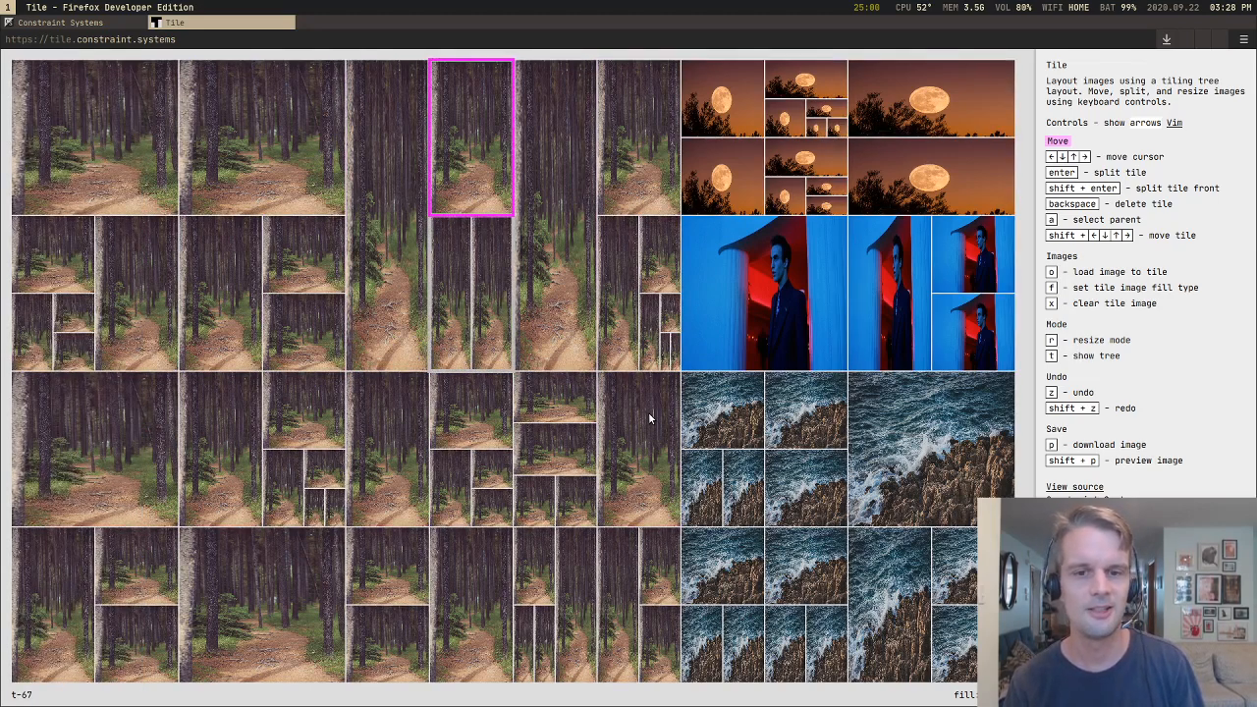
pyautogui.hotkey('shift', 'p')
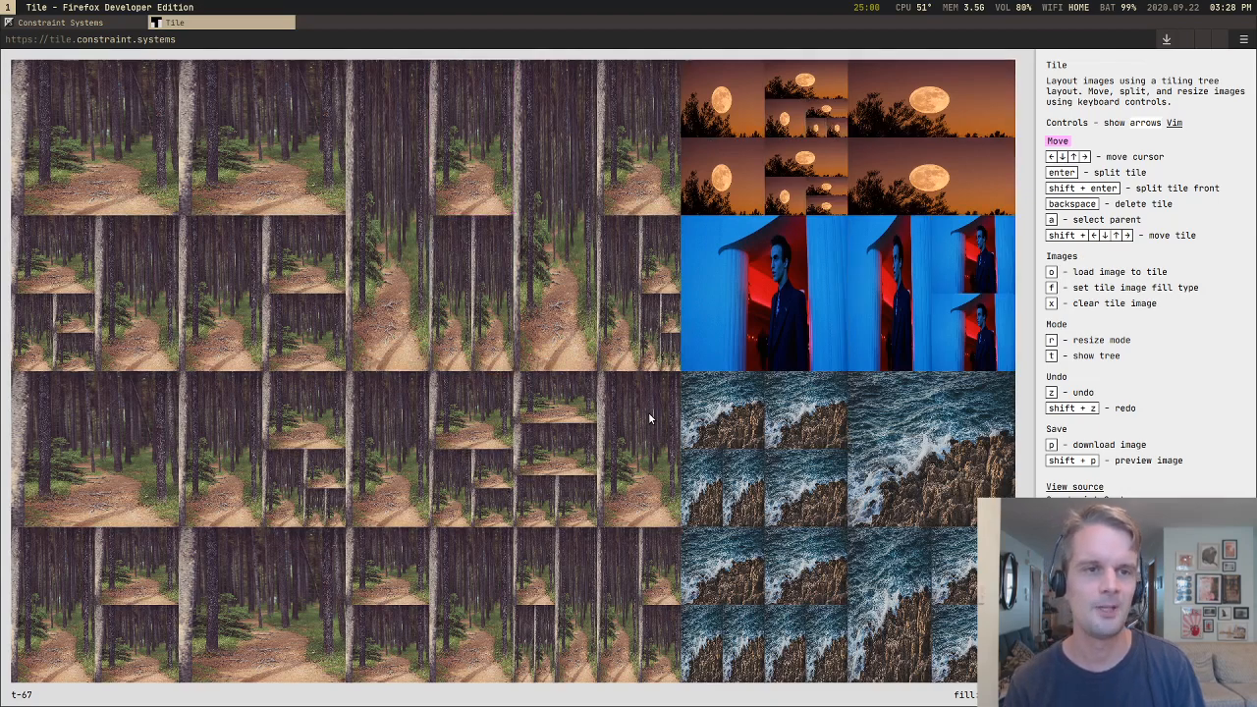
# Step: Switch to the Constraint Systems site and close the Automadraw preview, leaving the Tile preview open
pyautogui.click(123, 22)
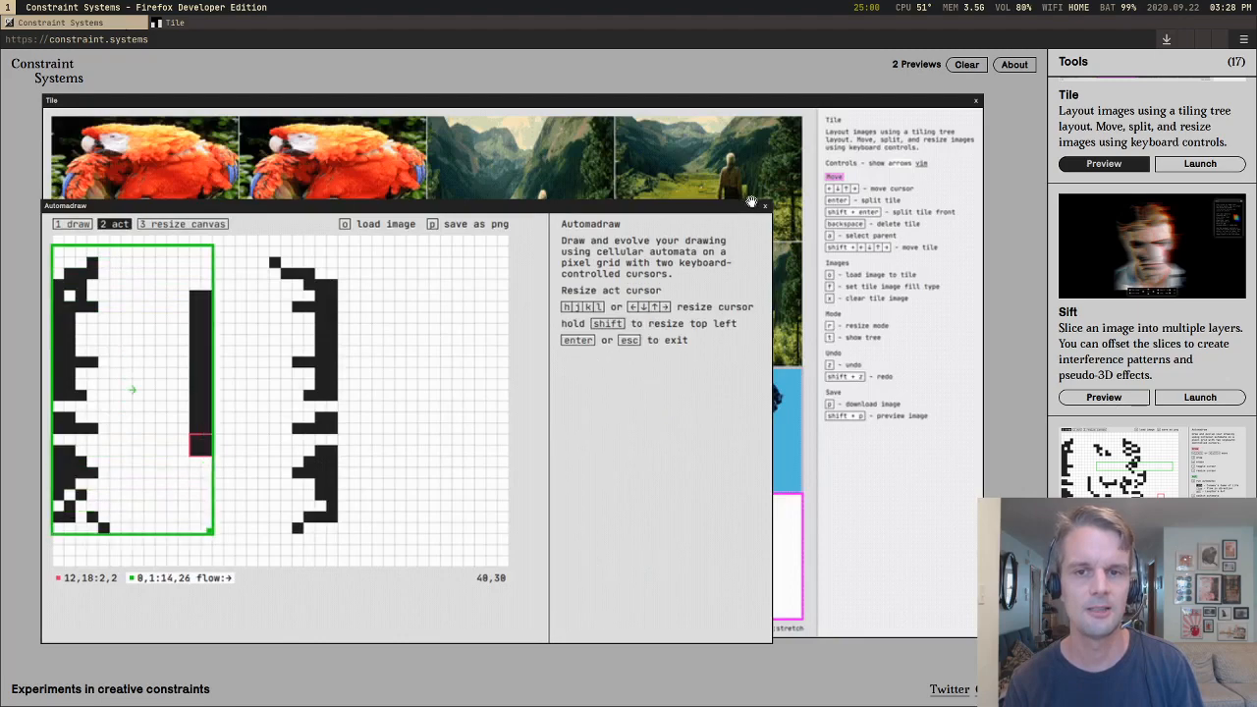
pyautogui.click(765, 207)
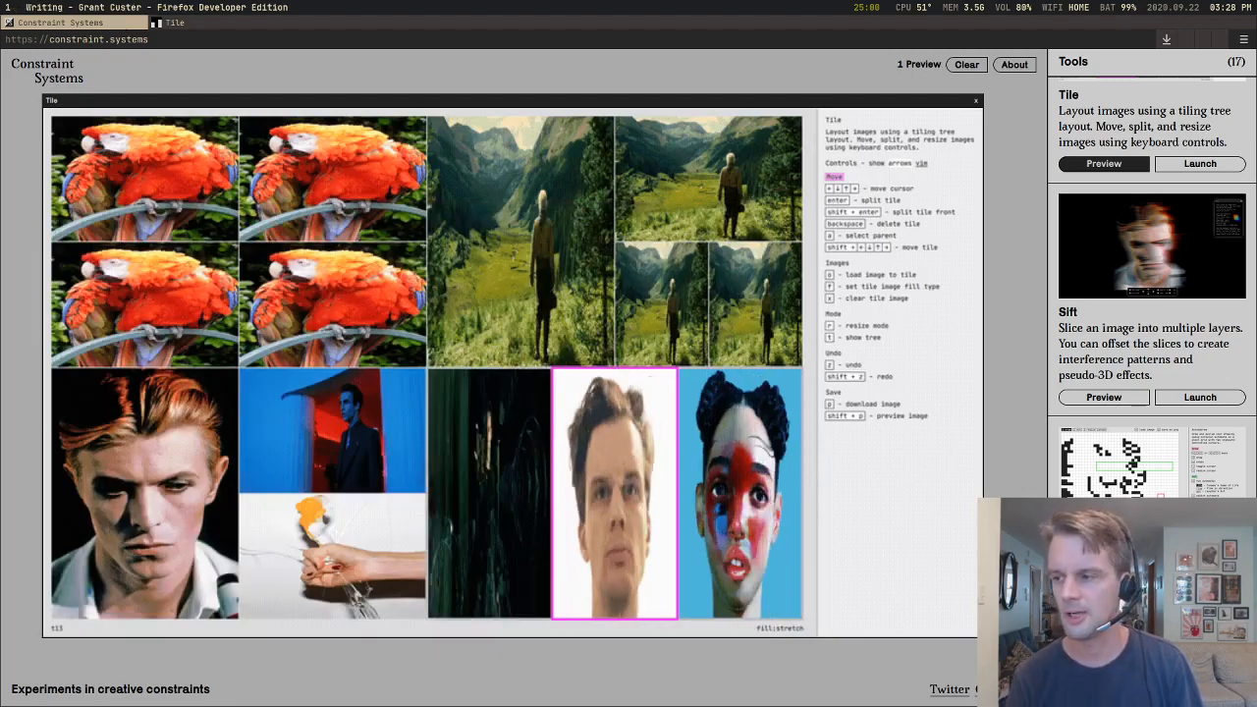